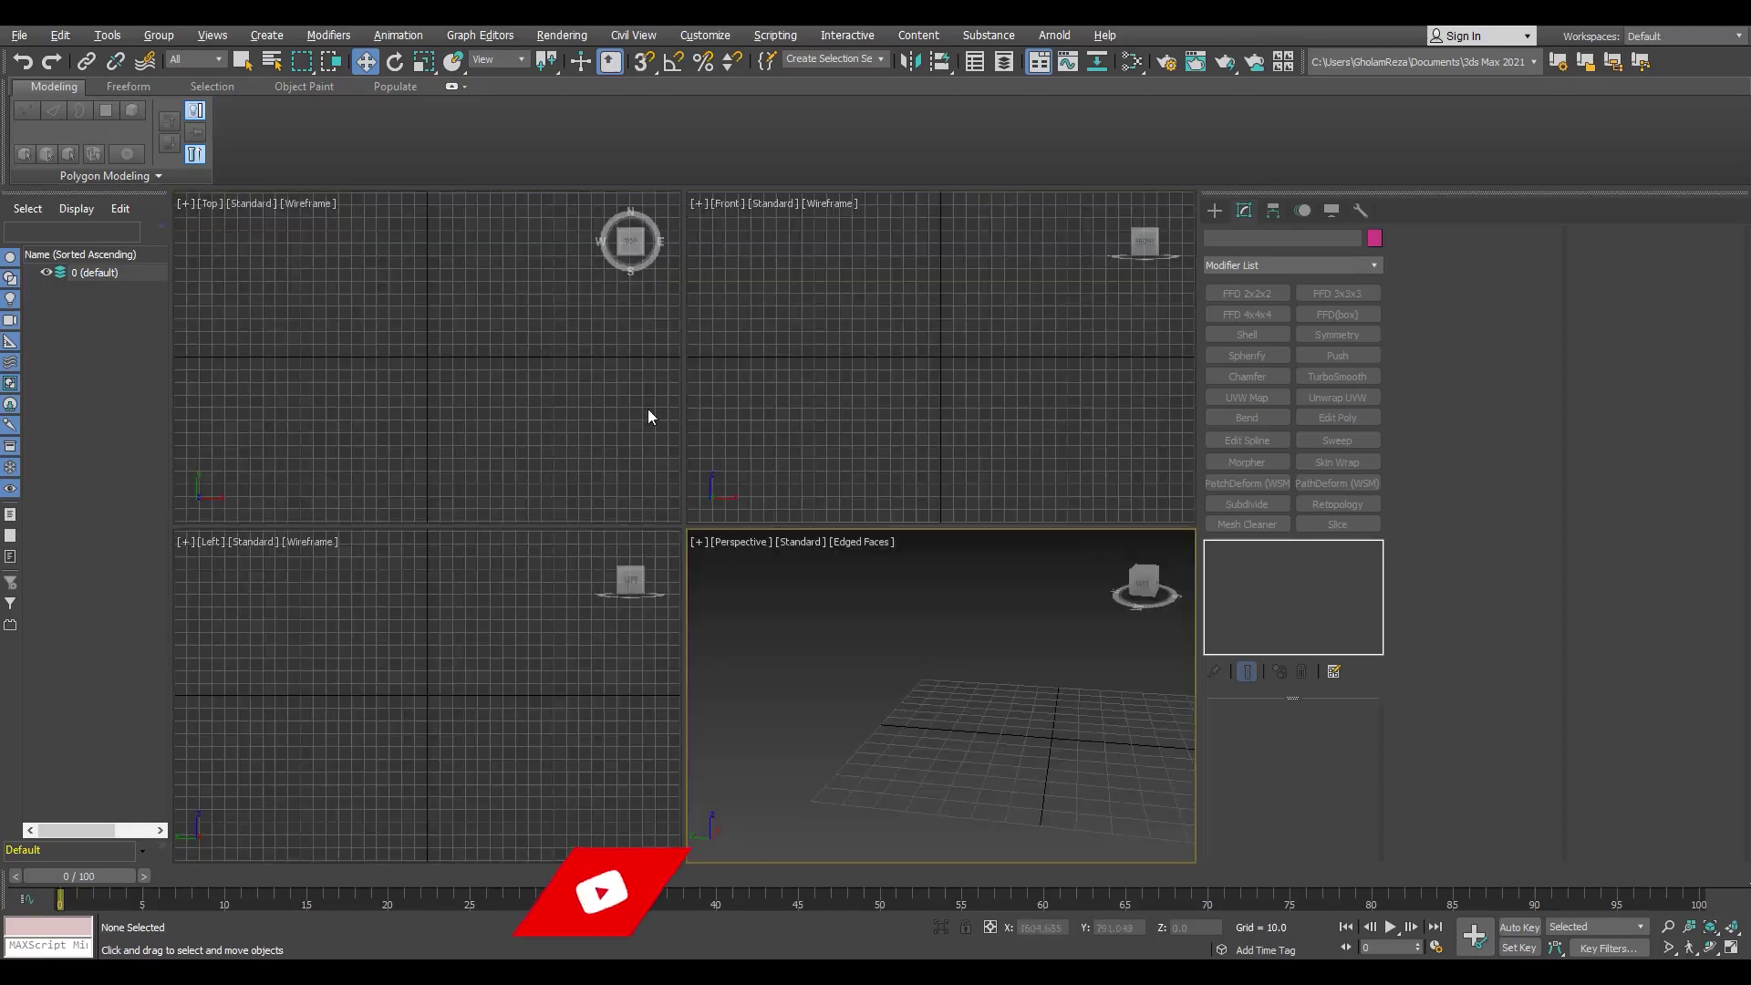
Step: Draw a standard-primitive cylinder at the centre of the Top view
{"action": "left_click", "coordinate": [648, 414]}
{"action": "key", "text": "alt+w"}
{"action": "left_click", "coordinate": [1214, 210]}
{"action": "left_click", "coordinate": [1251, 262]}
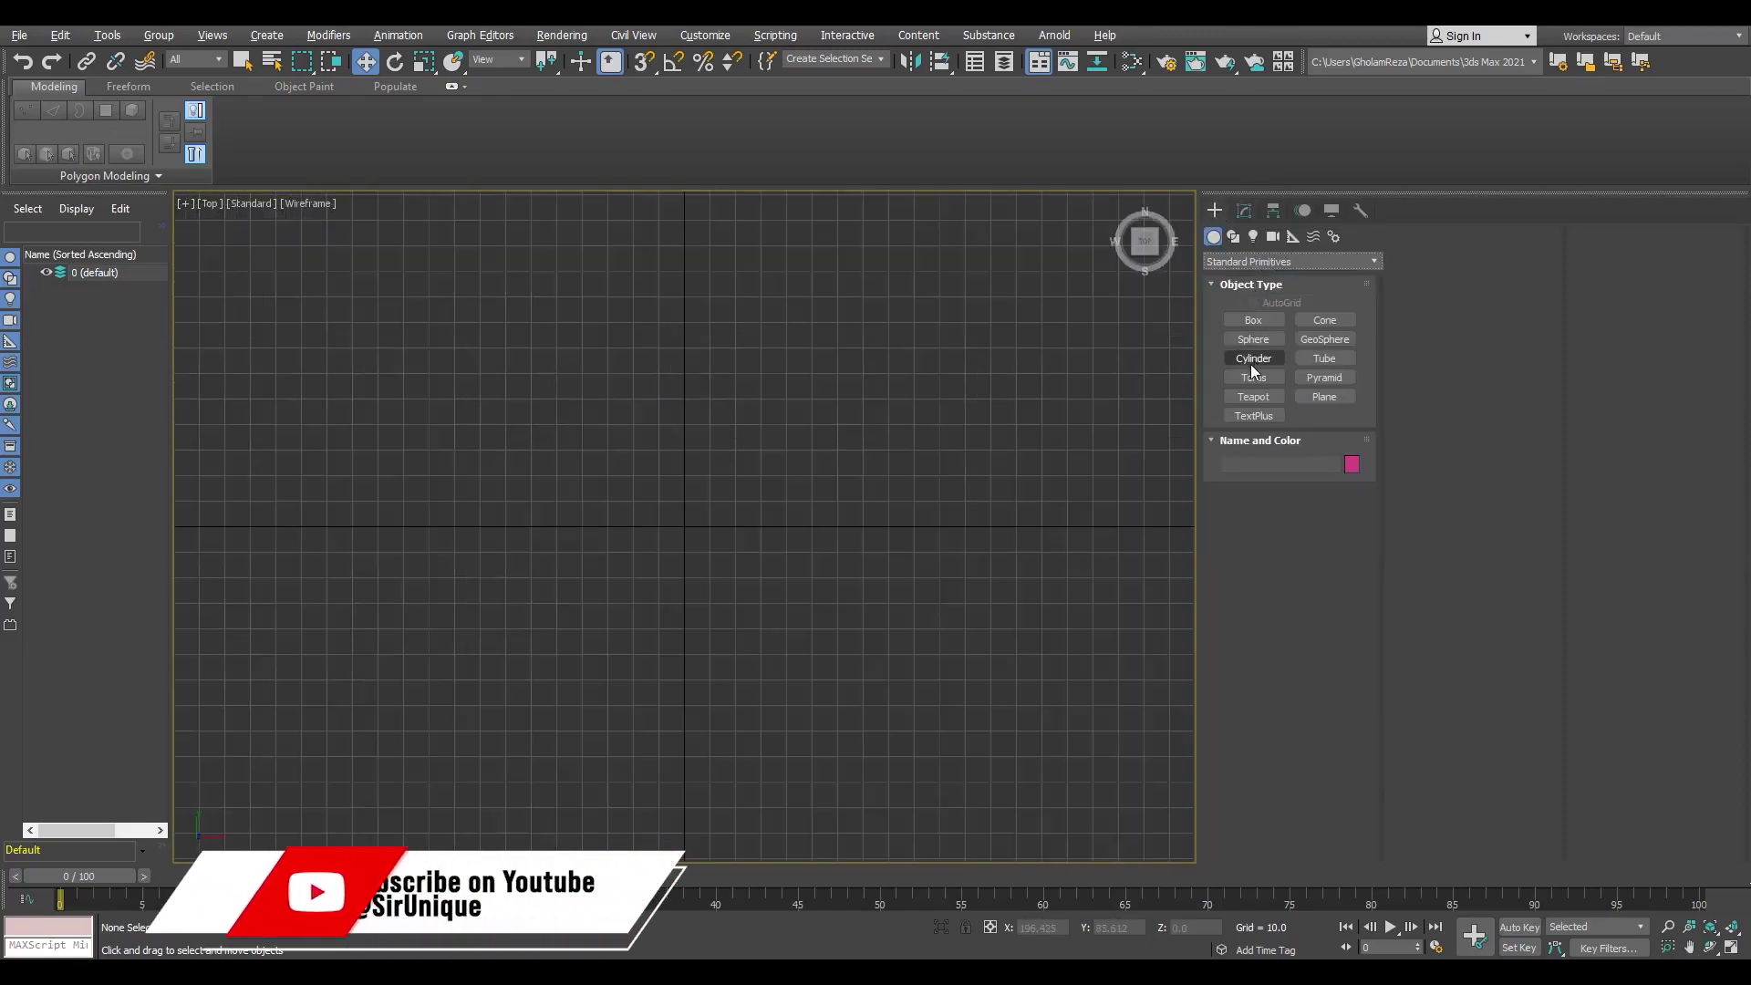
{"action": "left_click", "coordinate": [1253, 359]}
{"action": "left_click_drag", "start_coordinate": [671, 520], "coordinate": [741, 453]}
{"action": "left_click", "coordinate": [784, 430]}
{"action": "key", "text": "e"}
{"action": "key", "text": "w"}
{"action": "key", "text": "alt+w"}
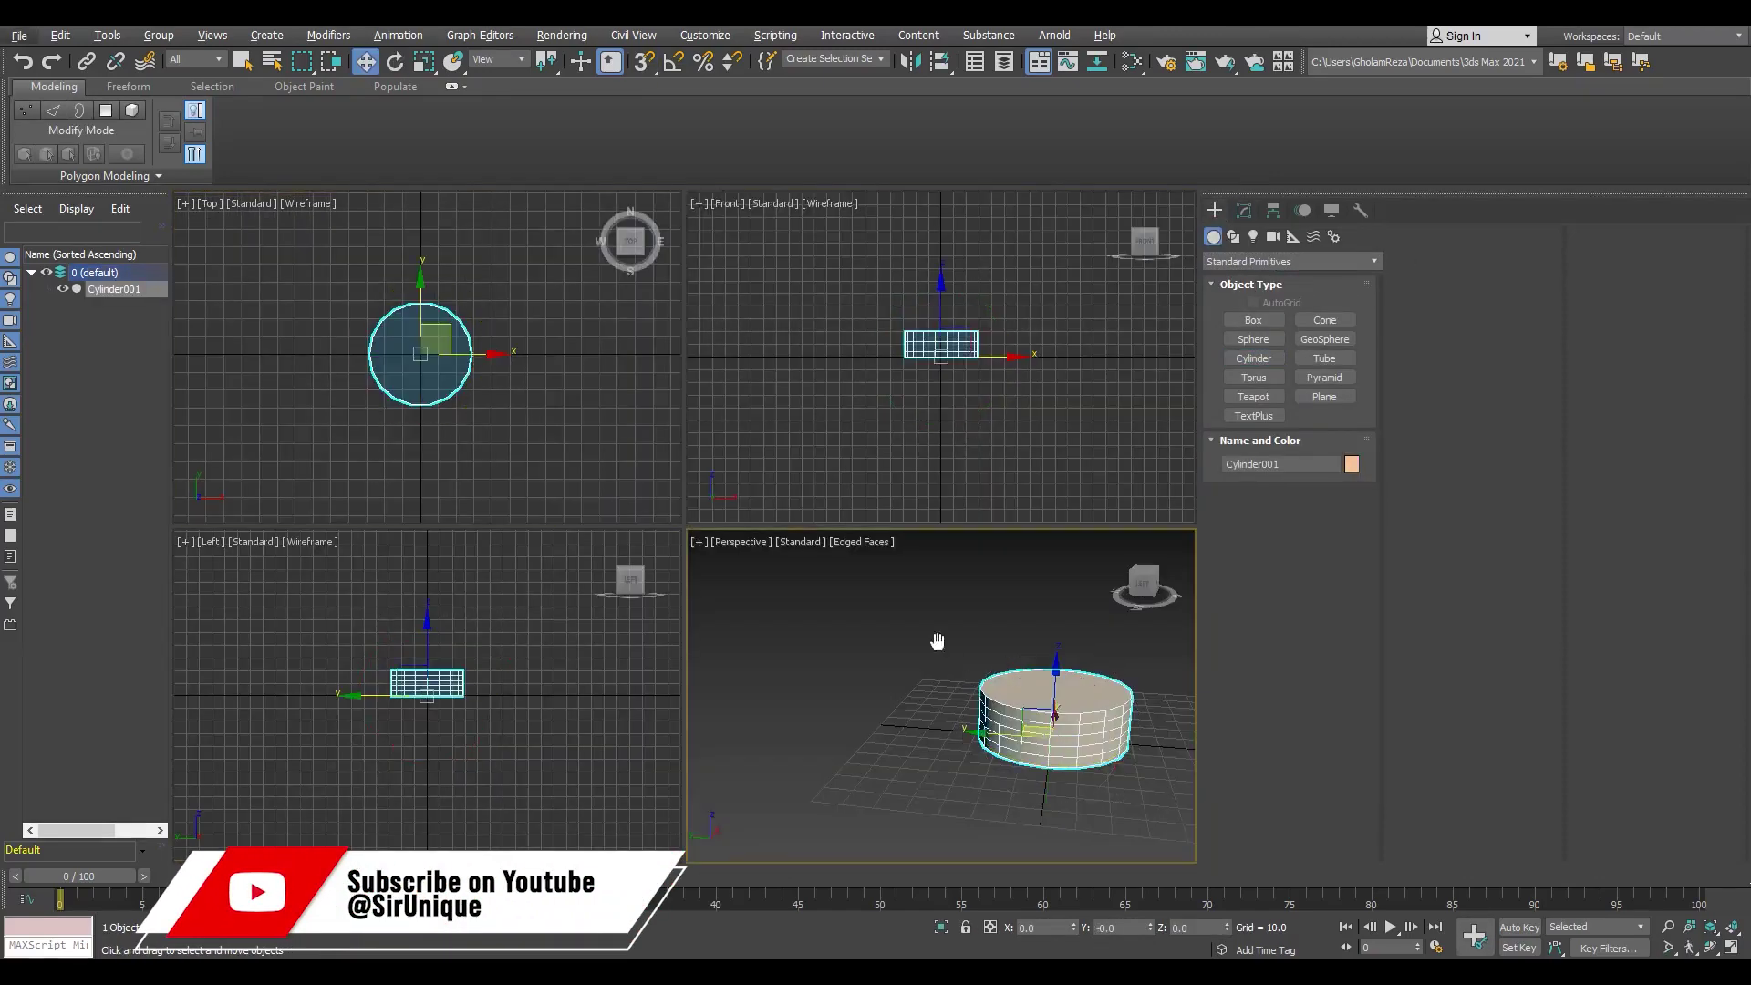
{"action": "key", "text": "alt+w"}
{"action": "scroll", "coordinate": [714, 593], "scroll_direction": "up", "scroll_amount": 4}
Step: Set the cylinder to radius 20 with one height segment and more sides
{"action": "left_click", "coordinate": [1244, 211]}
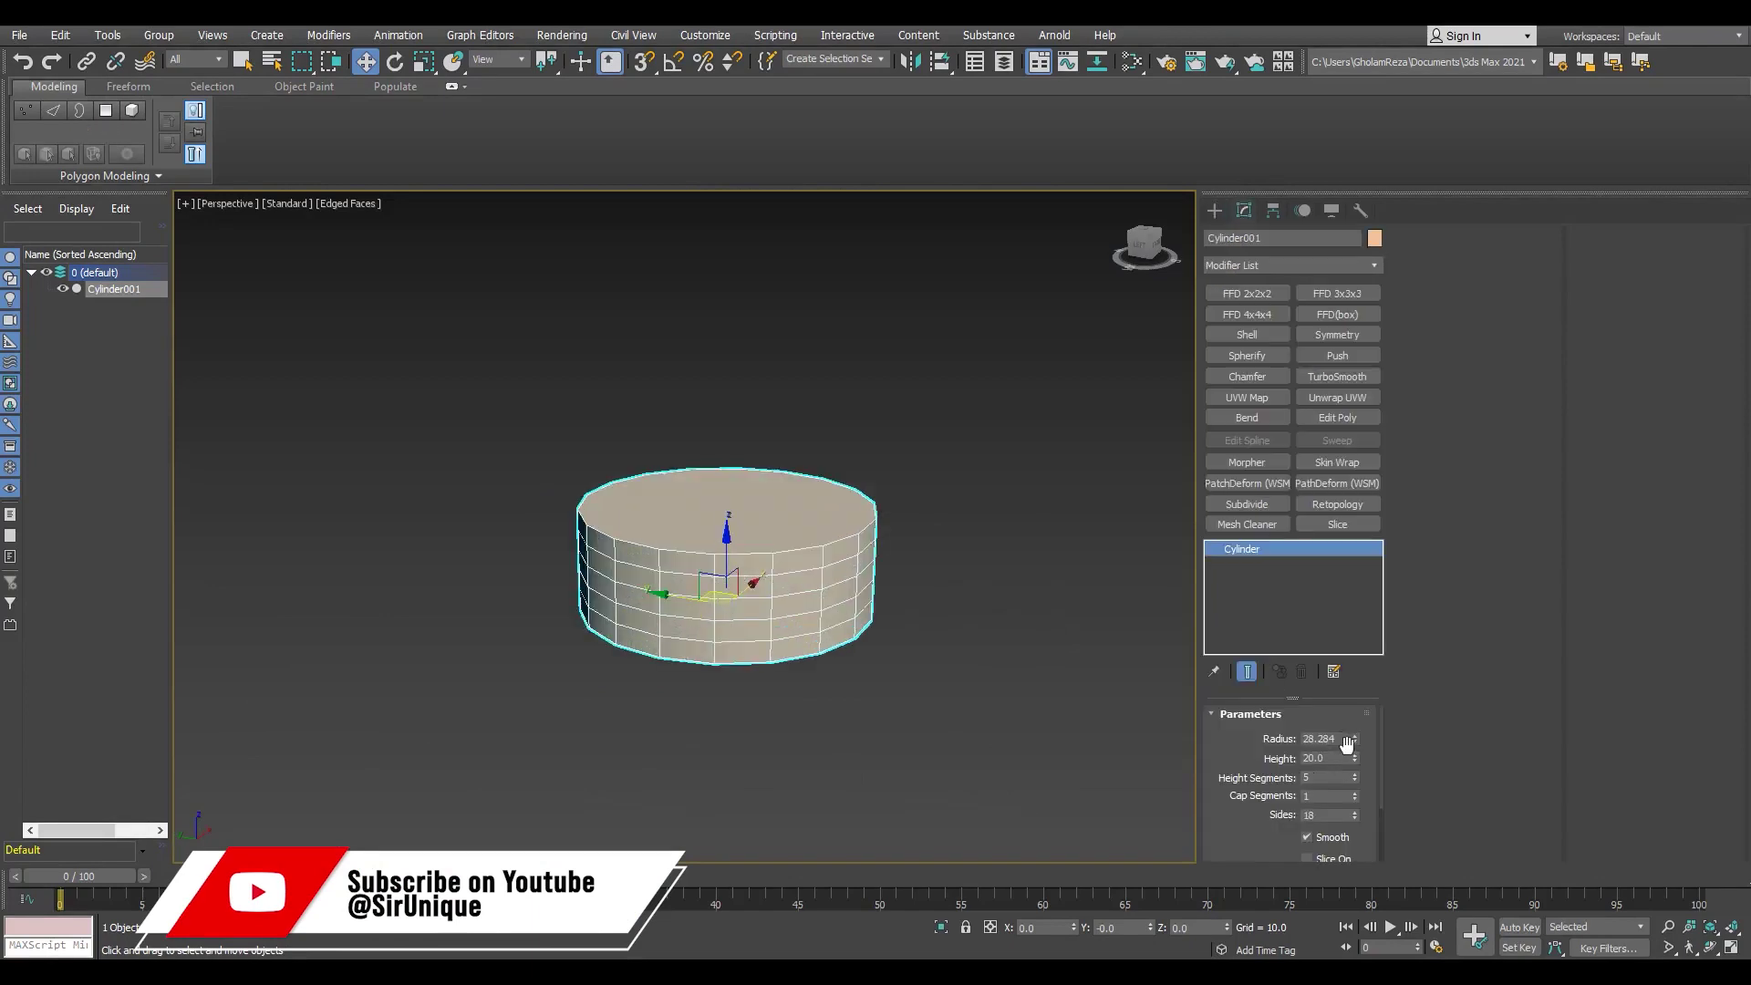
{"action": "type", "text": "20"}
{"action": "key", "text": "Tab"}
{"action": "key", "text": "Tab"}
{"action": "type", "text": "1"}
{"action": "key", "text": "Tab"}
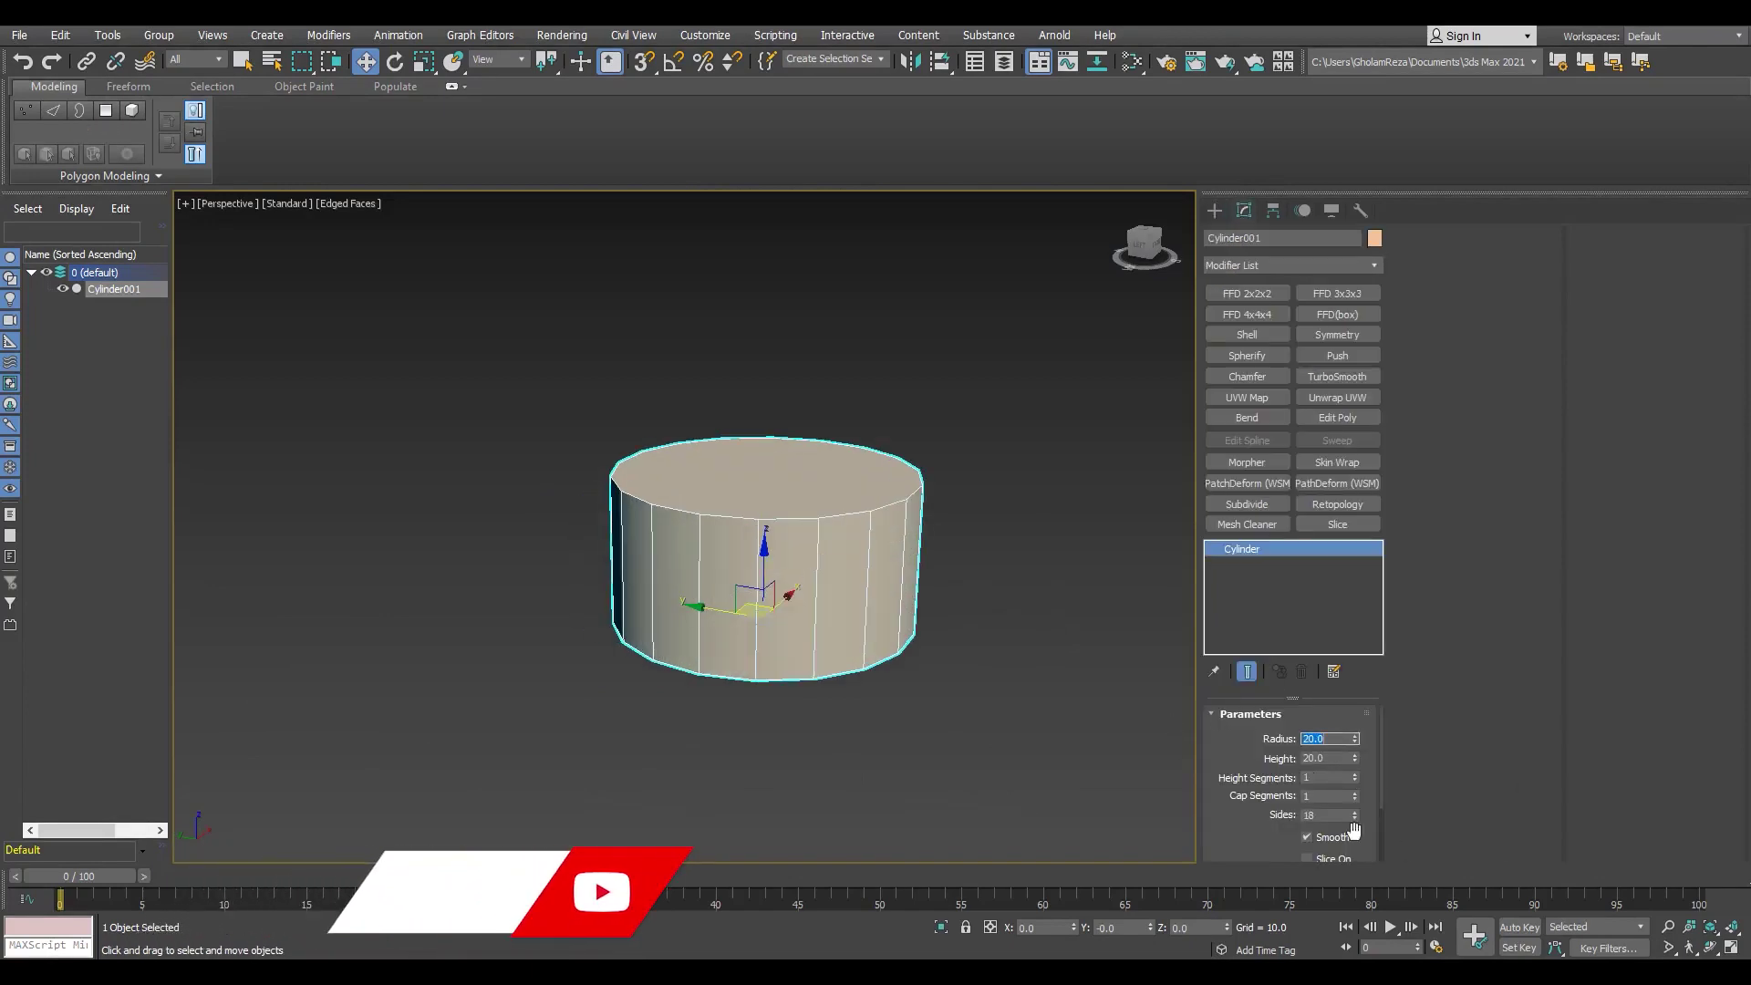
{"action": "key", "text": "Tab"}
{"action": "type", "text": "50"}
{"action": "key", "text": "Return"}
Step: Convert the cylinder to an Editable Poly and enter Polygon mode
{"action": "middle_click_drag", "start_coordinate": [820, 638], "coordinate": [790, 594], "text": "alt"}
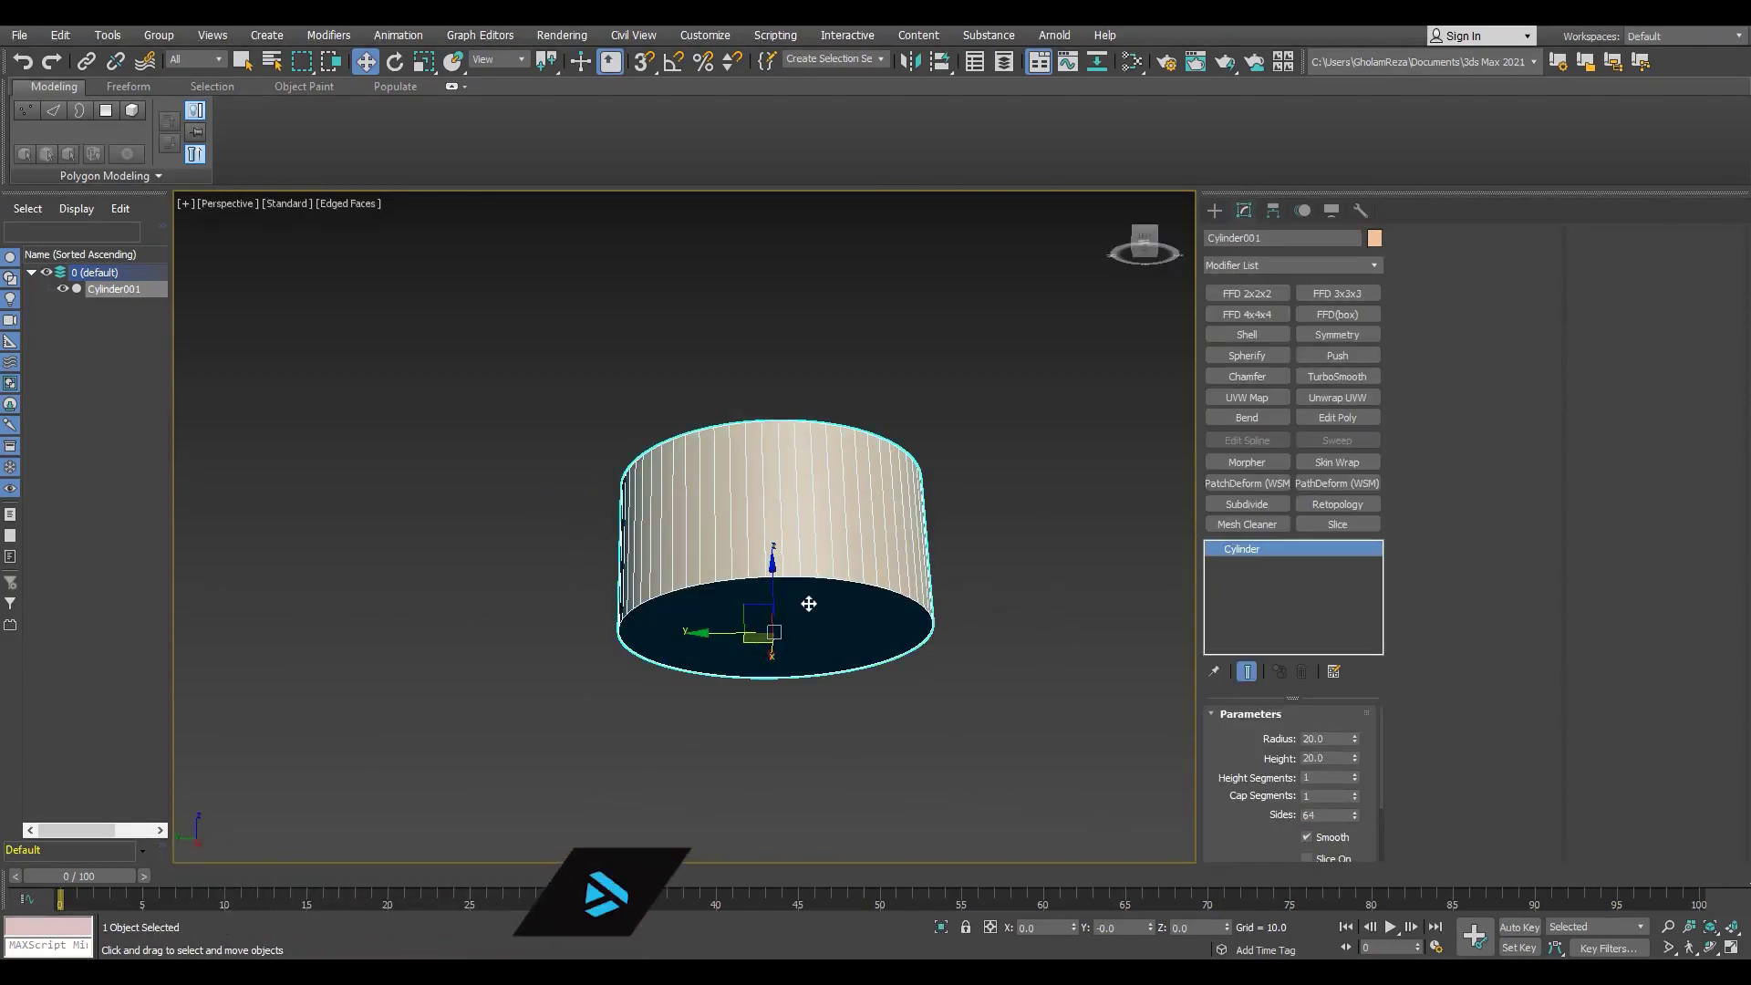
{"action": "right_click", "coordinate": [790, 595]}
{"action": "left_click", "coordinate": [912, 775]}
{"action": "key", "text": "4"}
{"action": "left_click", "coordinate": [791, 595]}
Step: Detach the cylinder's bottom cap polygon as Object001 and select it
{"action": "left_click", "coordinate": [920, 462]}
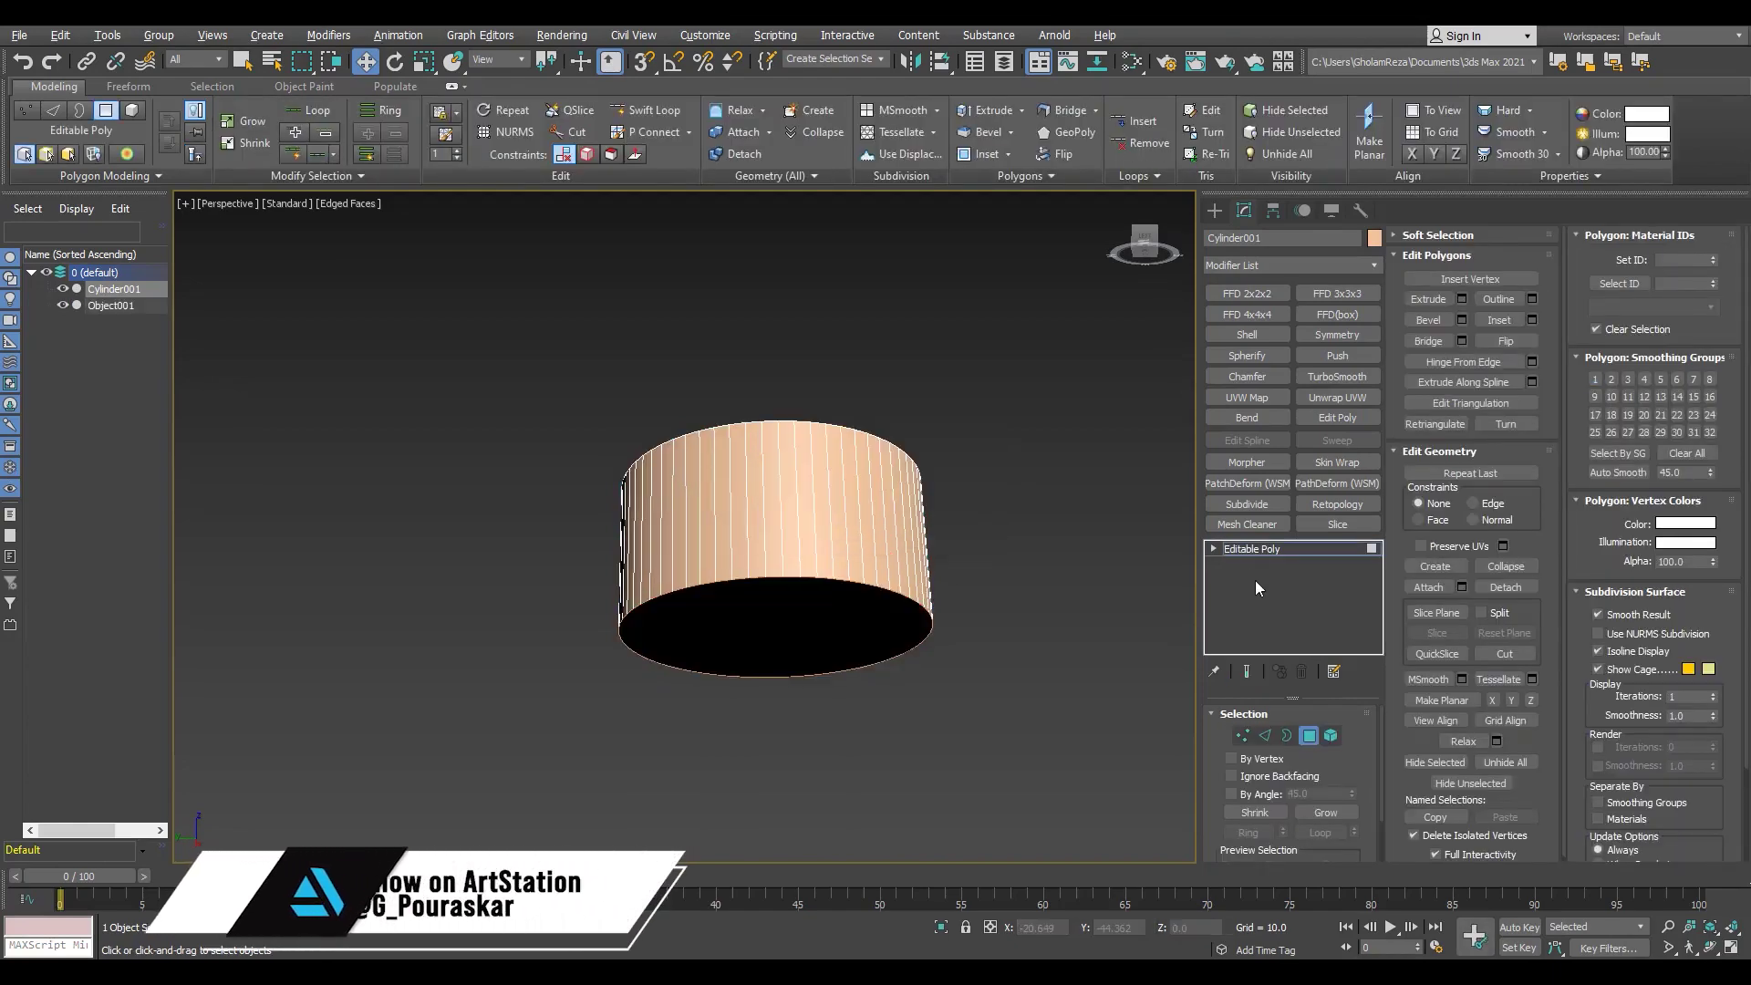
{"action": "left_click", "coordinate": [1252, 548]}
{"action": "left_click", "coordinate": [815, 607]}
{"action": "middle_click_drag", "start_coordinate": [814, 608], "coordinate": [791, 483], "text": "alt"}
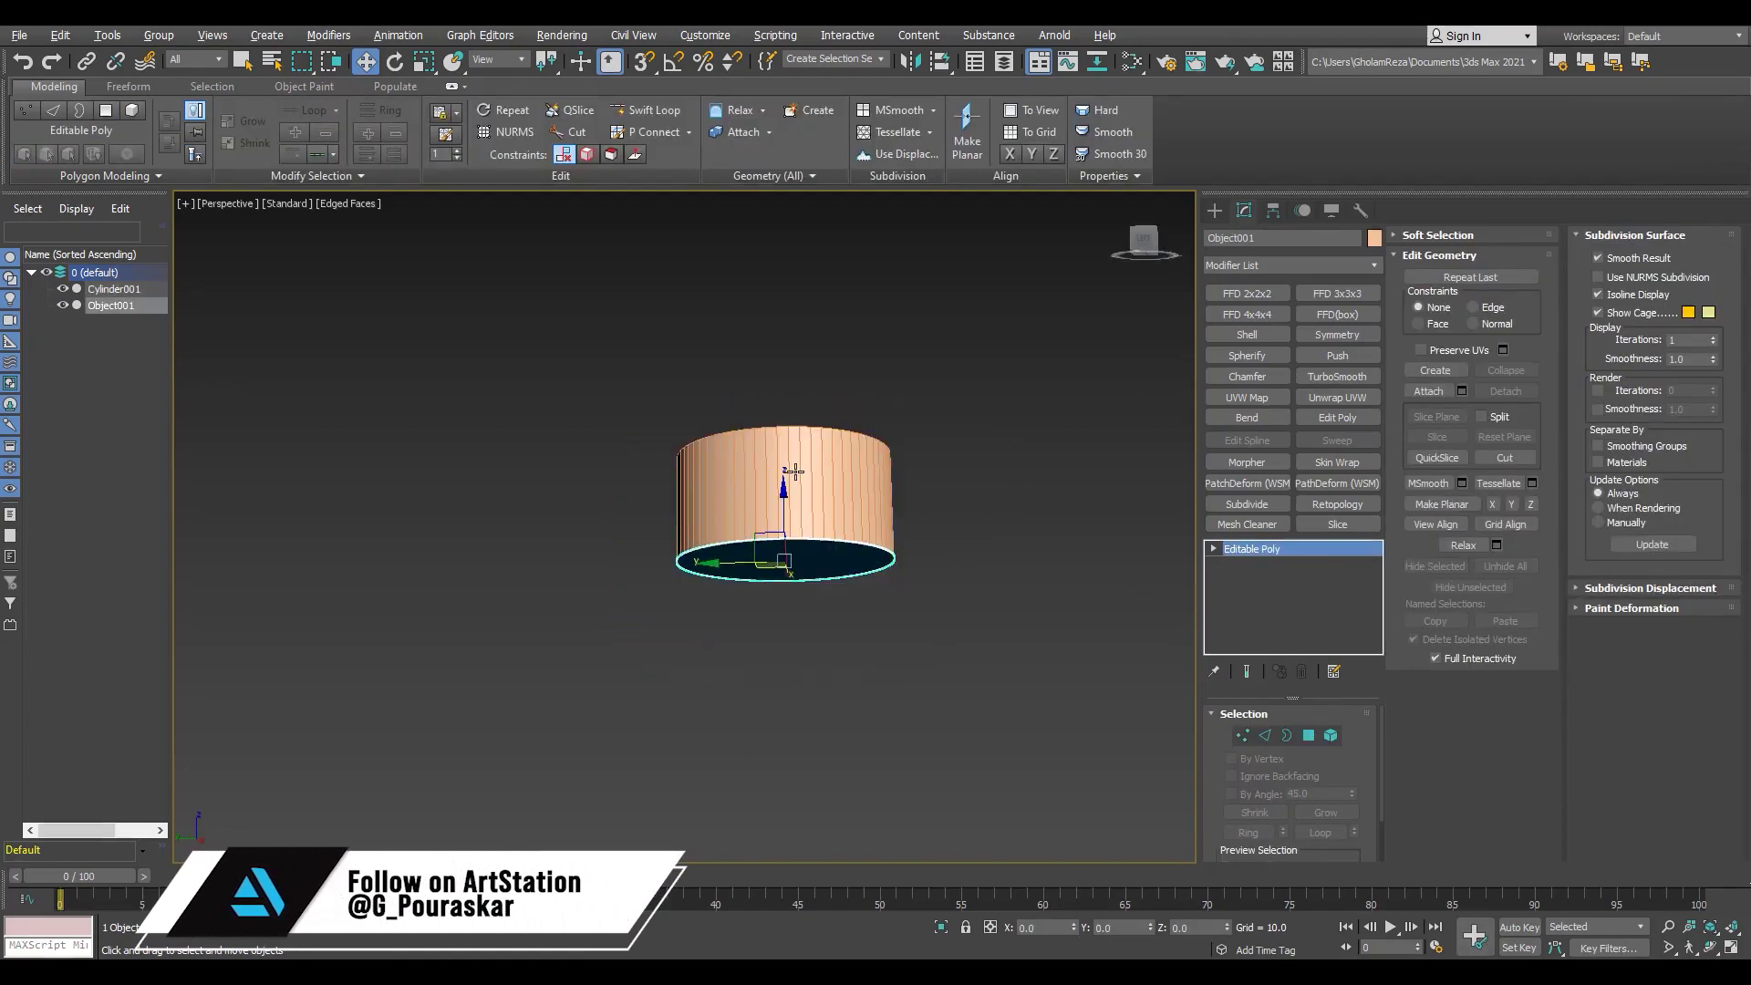
{"action": "scroll", "coordinate": [791, 483], "scroll_direction": "up", "scroll_amount": 2}
{"action": "scroll", "coordinate": [785, 511], "scroll_direction": "up", "scroll_amount": 2}
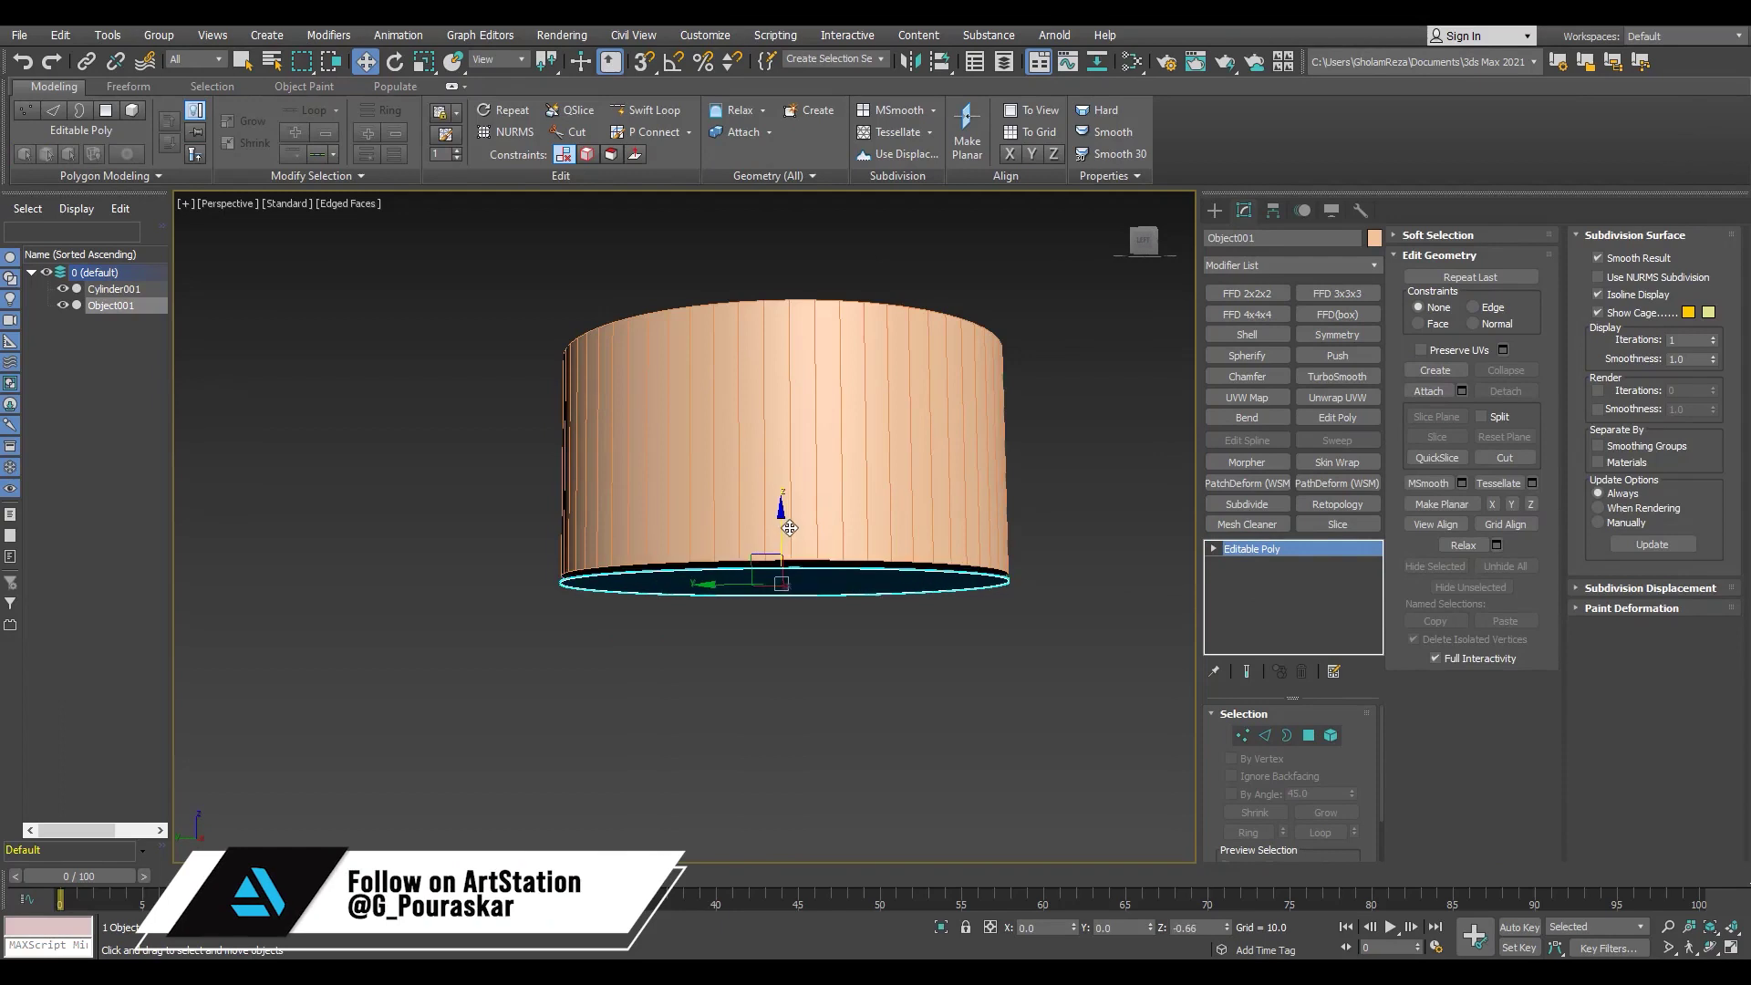
Step: Flip the cap's normals and Shift-drag its border down into a long body
{"action": "key", "text": "3"}
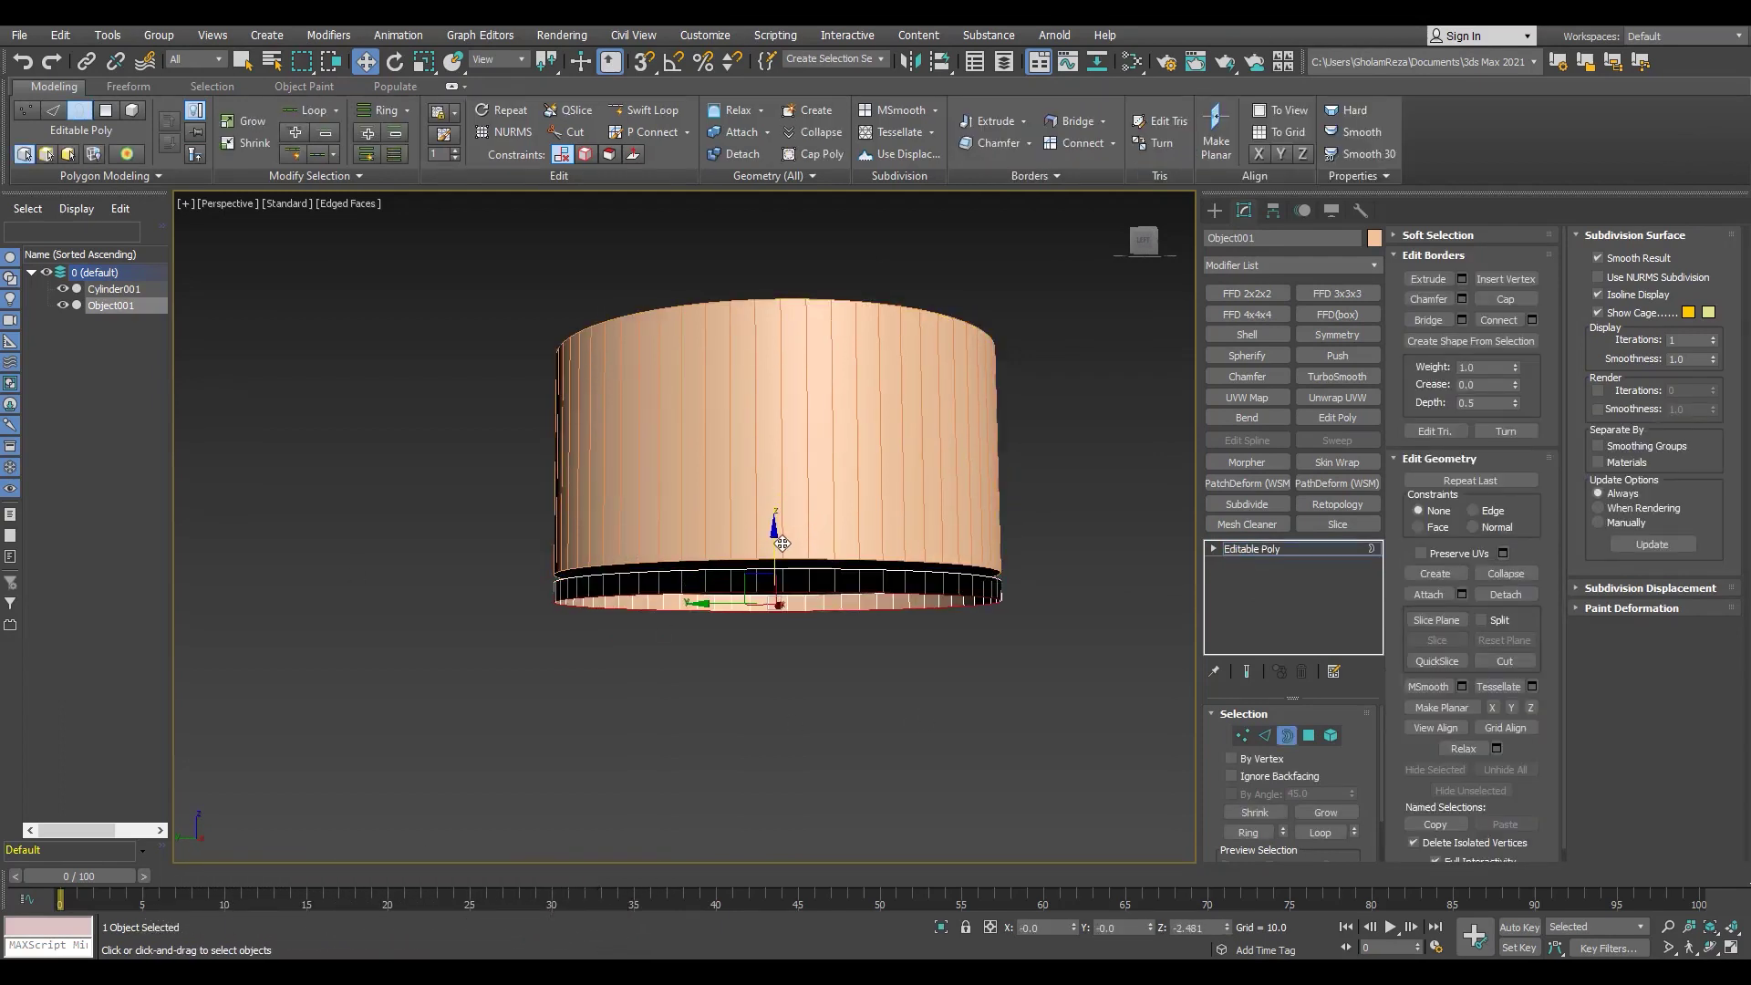
{"action": "scroll", "coordinate": [808, 617], "scroll_direction": "up", "scroll_amount": 2}
{"action": "key", "text": "4"}
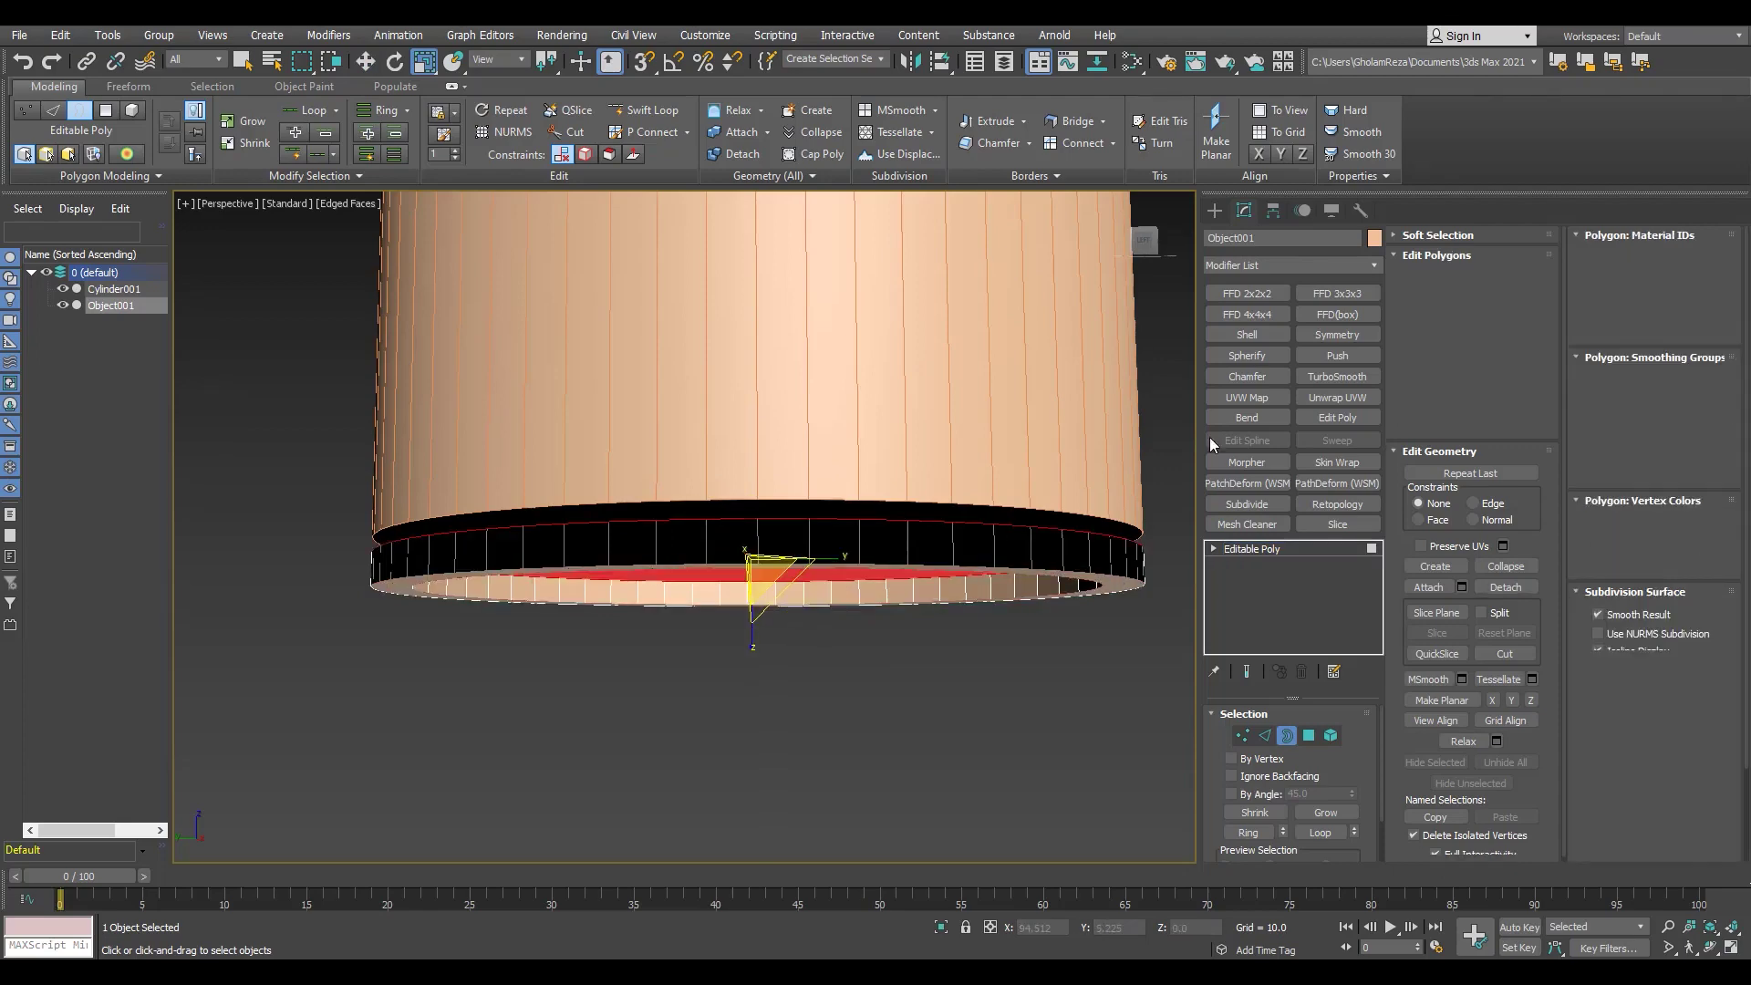
{"action": "key", "text": "ctrl+a"}
{"action": "key", "text": "3"}
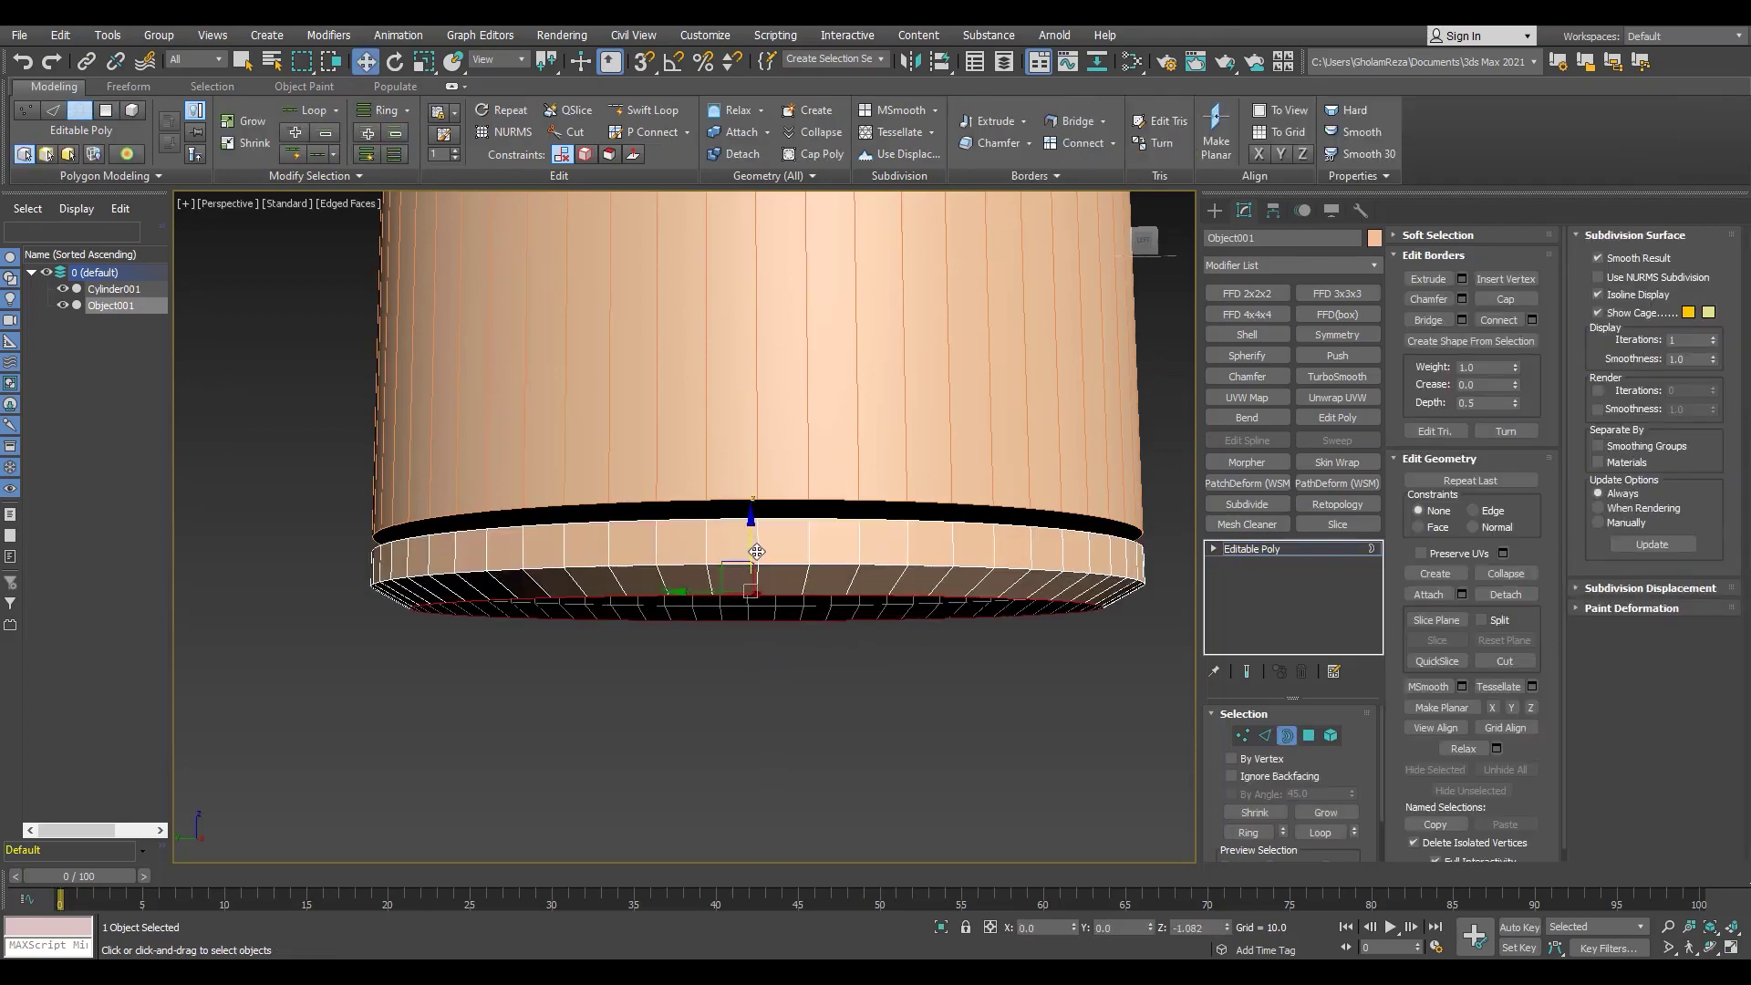
{"action": "scroll", "coordinate": [773, 536], "scroll_direction": "down", "scroll_amount": 2}
{"action": "left_click_drag", "start_coordinate": [778, 483], "coordinate": [782, 803], "text": "shift"}
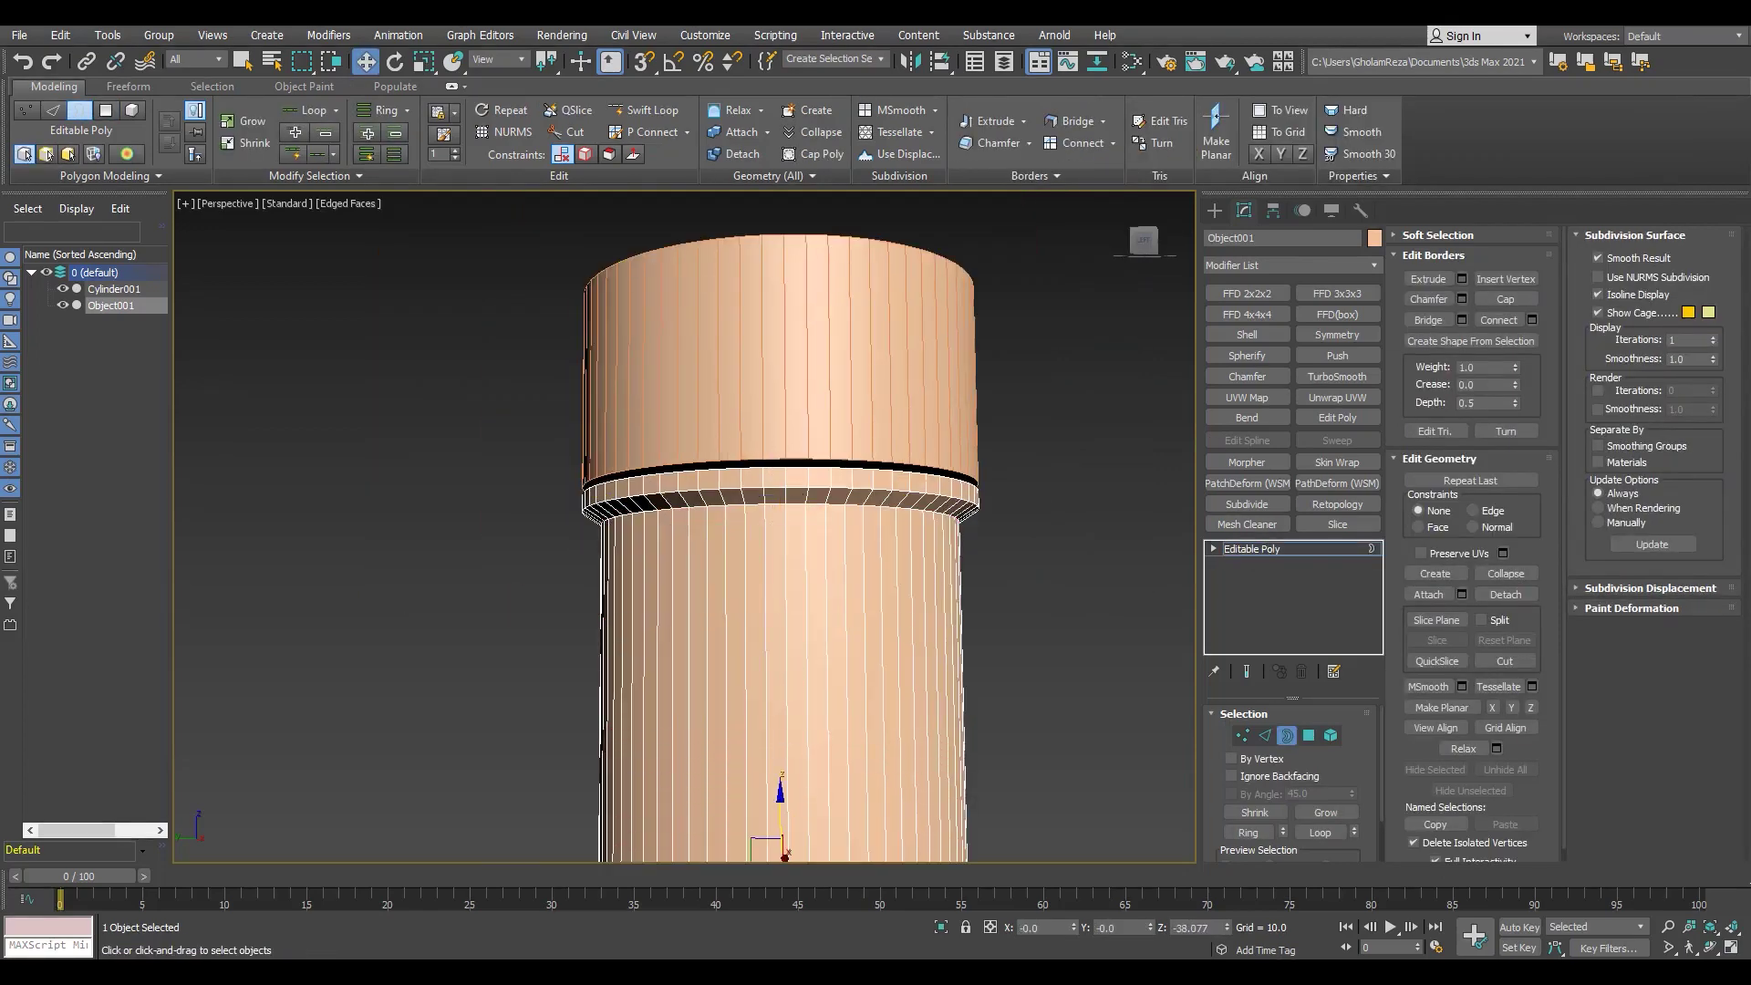
{"action": "scroll", "coordinate": [786, 428], "scroll_direction": "down", "scroll_amount": 4}
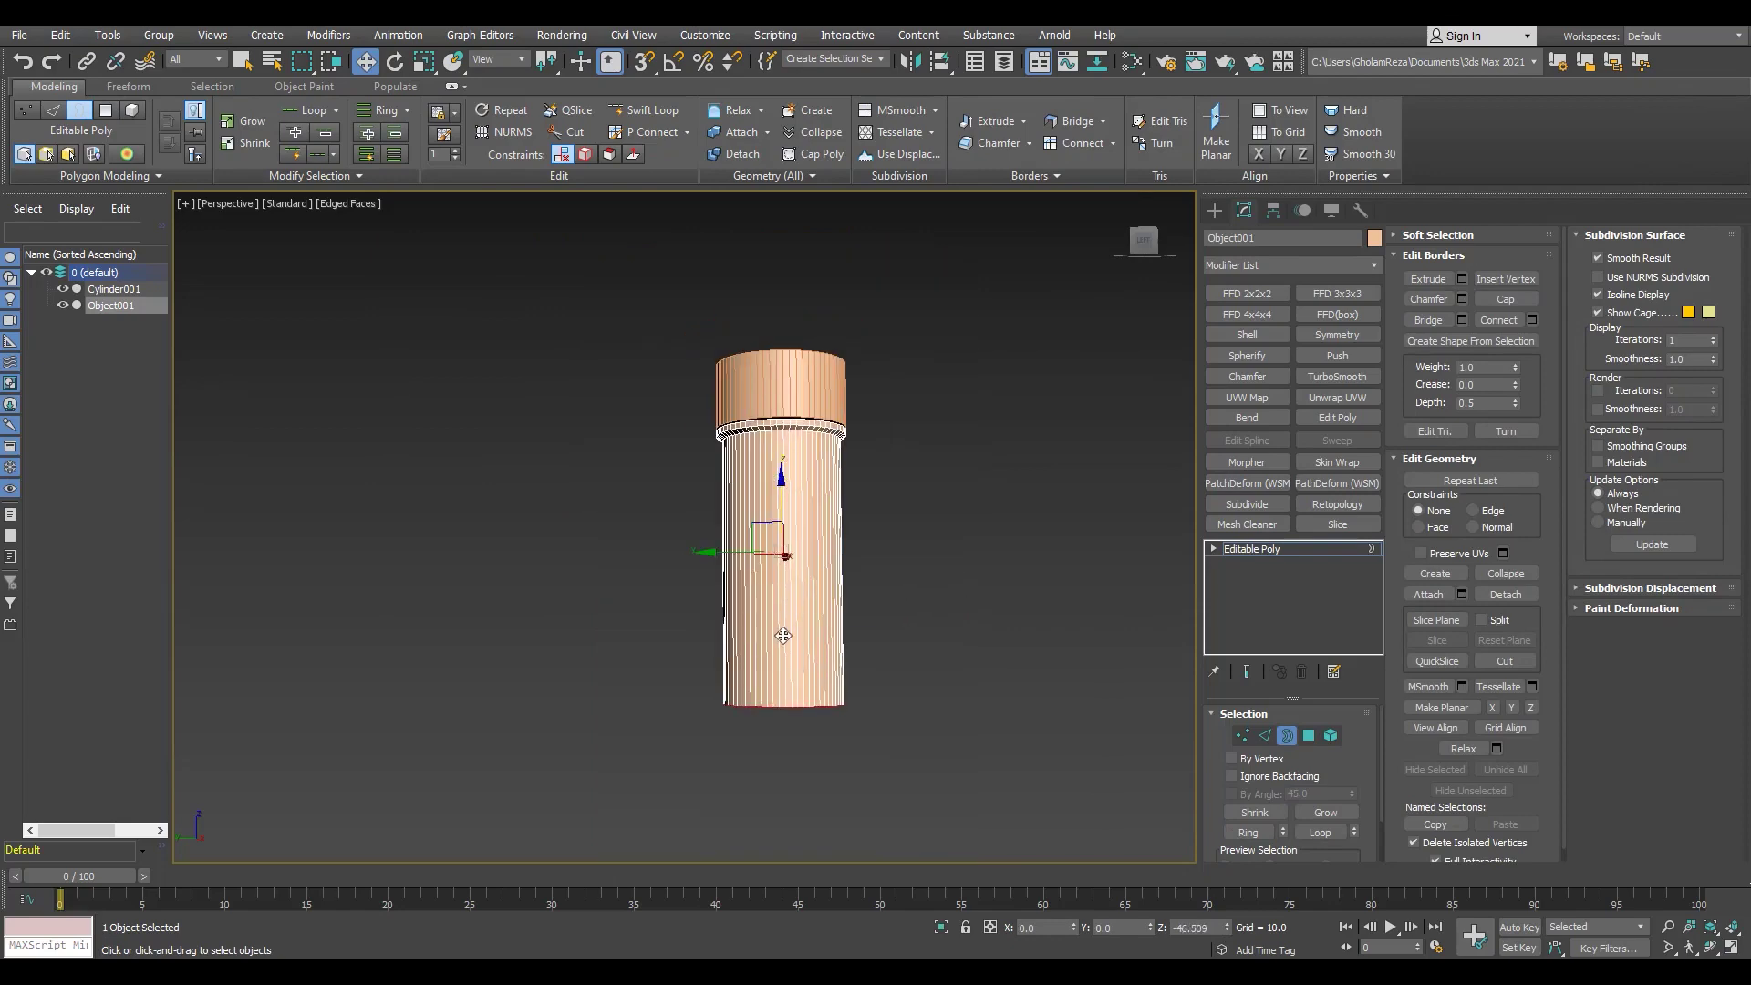
Step: Assign a new Standard material to both objects in the Slate Material Editor
{"action": "key", "text": "ctrl+a"}
{"action": "left_click", "coordinate": [1374, 237]}
{"action": "left_click", "coordinate": [1025, 591]}
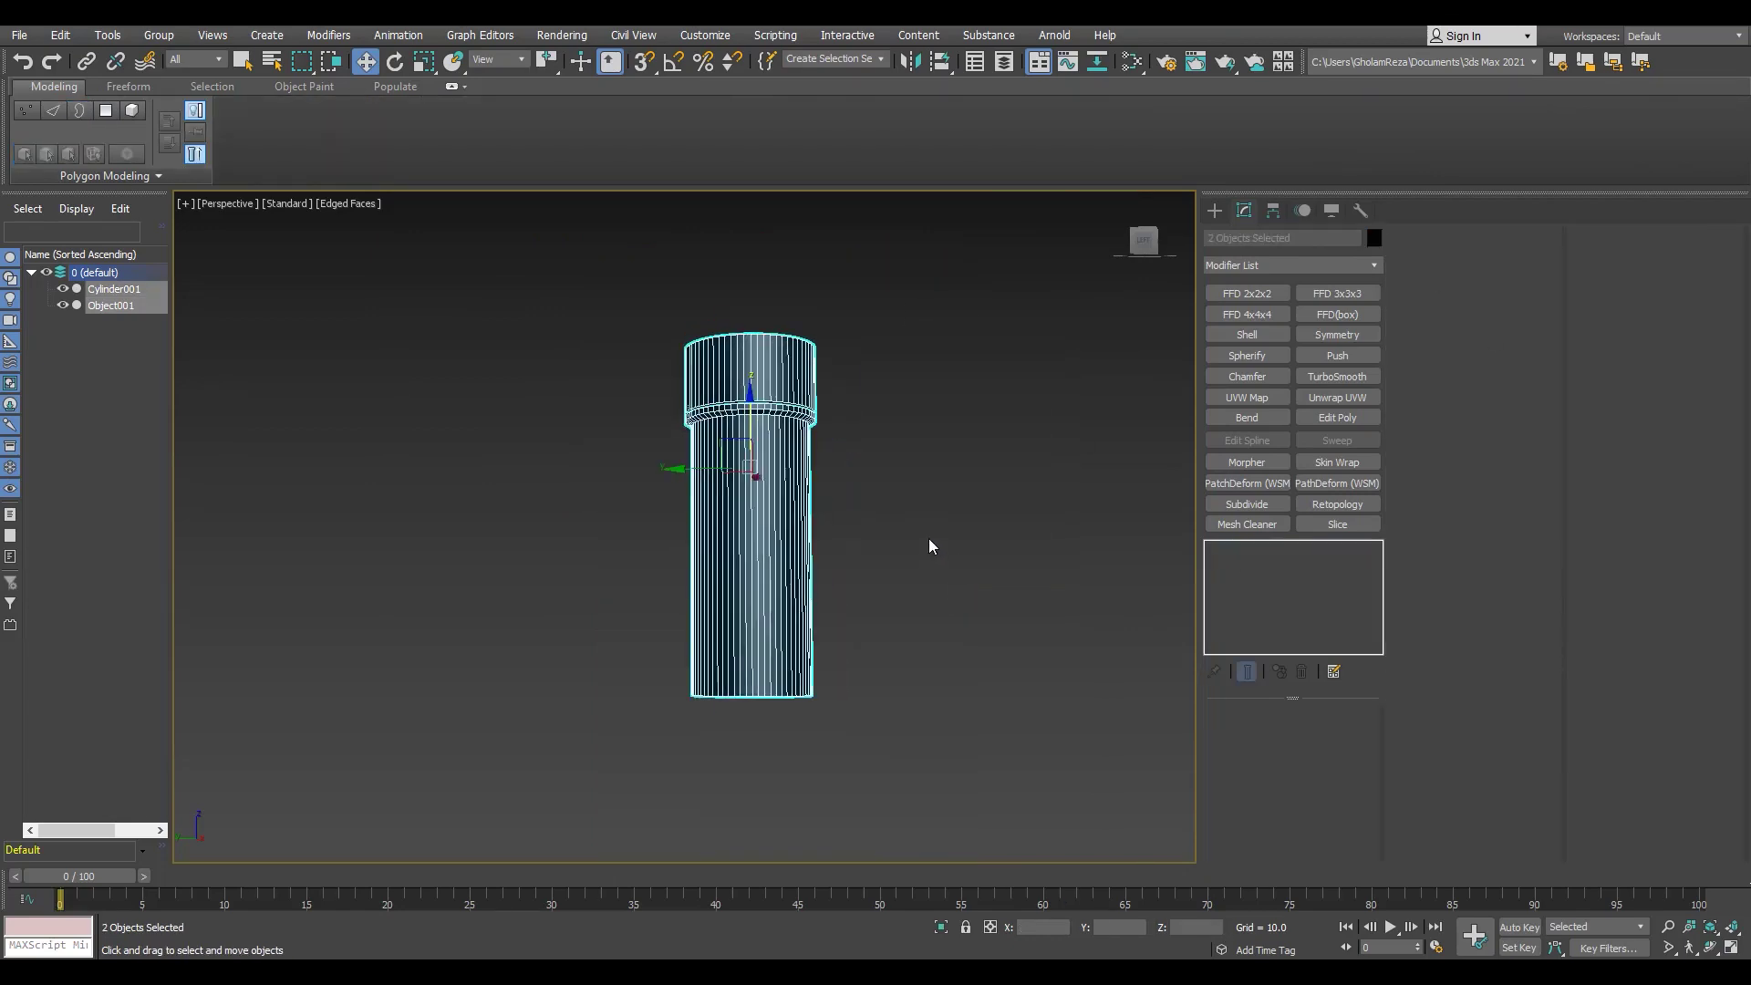
{"action": "key", "text": "m"}
{"action": "left_click_drag", "start_coordinate": [72, 382], "coordinate": [255, 146]}
{"action": "left_click", "coordinate": [86, 61]}
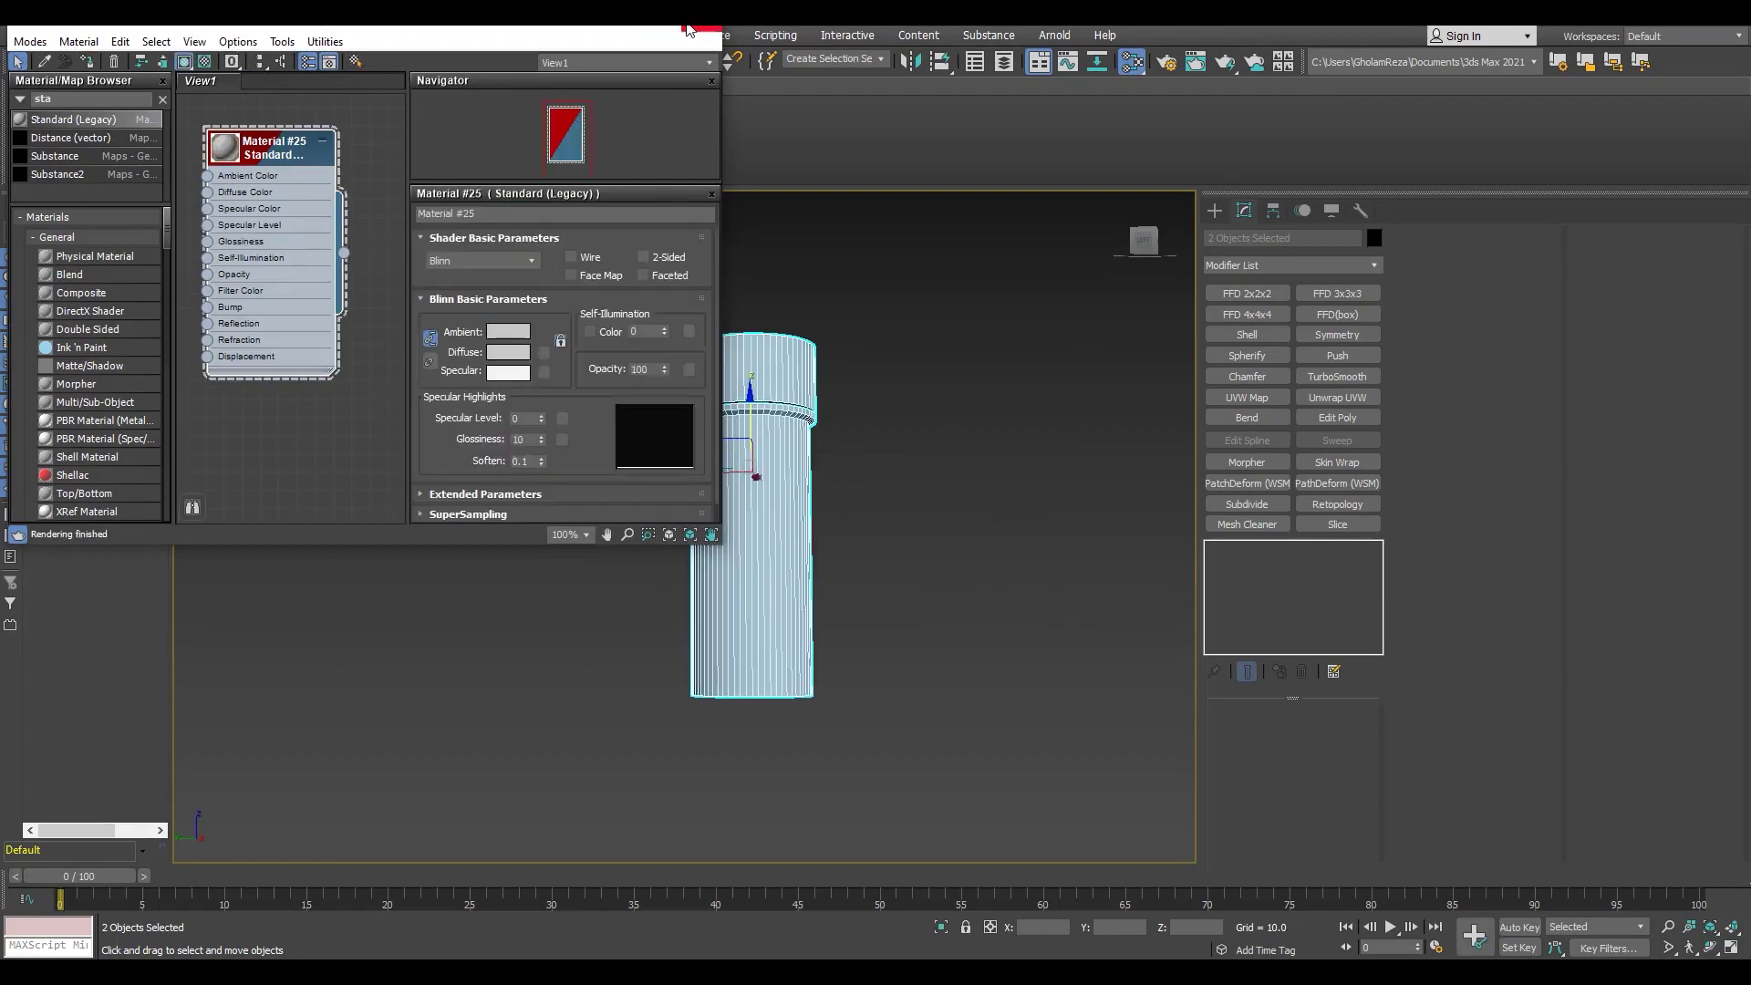
{"action": "key", "text": "m"}
Step: Show the Front view with edged faces and select the lower body piece
{"action": "key", "text": "f"}
{"action": "left_click", "coordinate": [746, 518]}
{"action": "key", "text": "F4"}
{"action": "scroll", "coordinate": [868, 422], "scroll_direction": "up", "scroll_amount": 3}
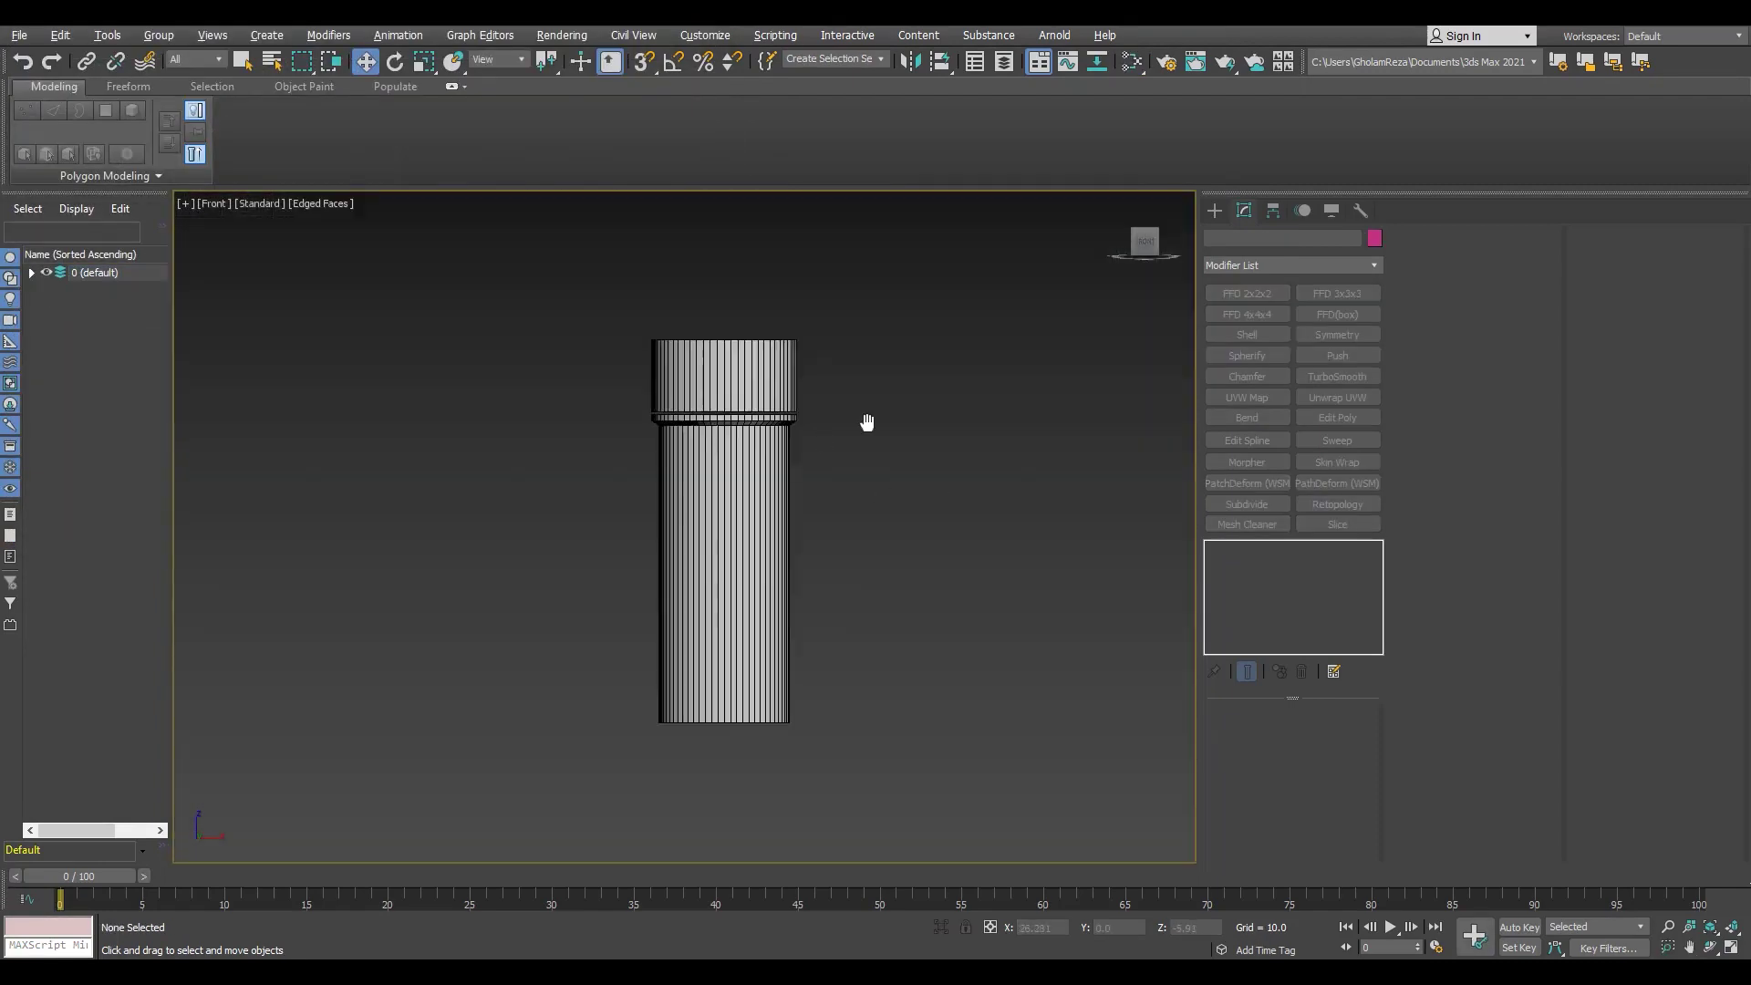
{"action": "scroll", "coordinate": [954, 547], "scroll_direction": "up", "scroll_amount": 2}
{"action": "scroll", "coordinate": [805, 424], "scroll_direction": "up", "scroll_amount": 2}
{"action": "left_click", "coordinate": [806, 424]}
{"action": "scroll", "coordinate": [805, 424], "scroll_direction": "down", "scroll_amount": 3}
Step: Shift-scale the body's bottom border inward to about half size
{"action": "key", "text": "3"}
{"action": "left_click", "coordinate": [790, 684]}
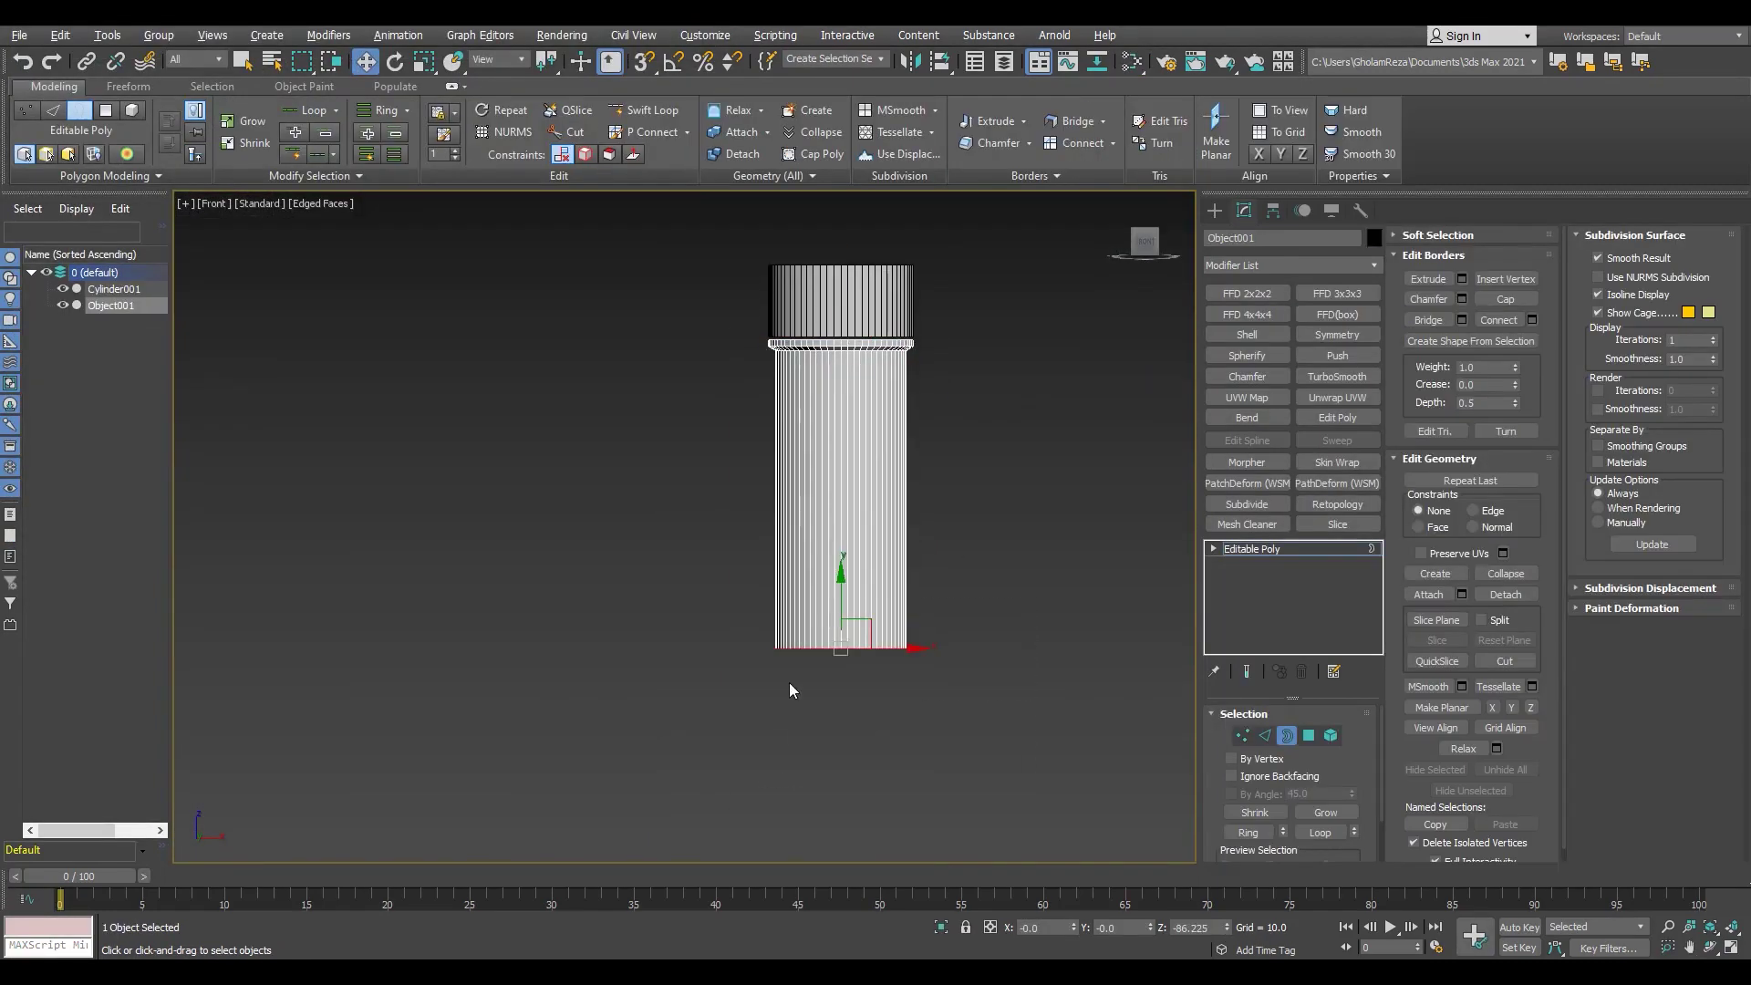
{"action": "key", "text": "alt+w"}
{"action": "key", "text": "alt+w"}
{"action": "middle_click_drag", "start_coordinate": [827, 616], "coordinate": [810, 555]}
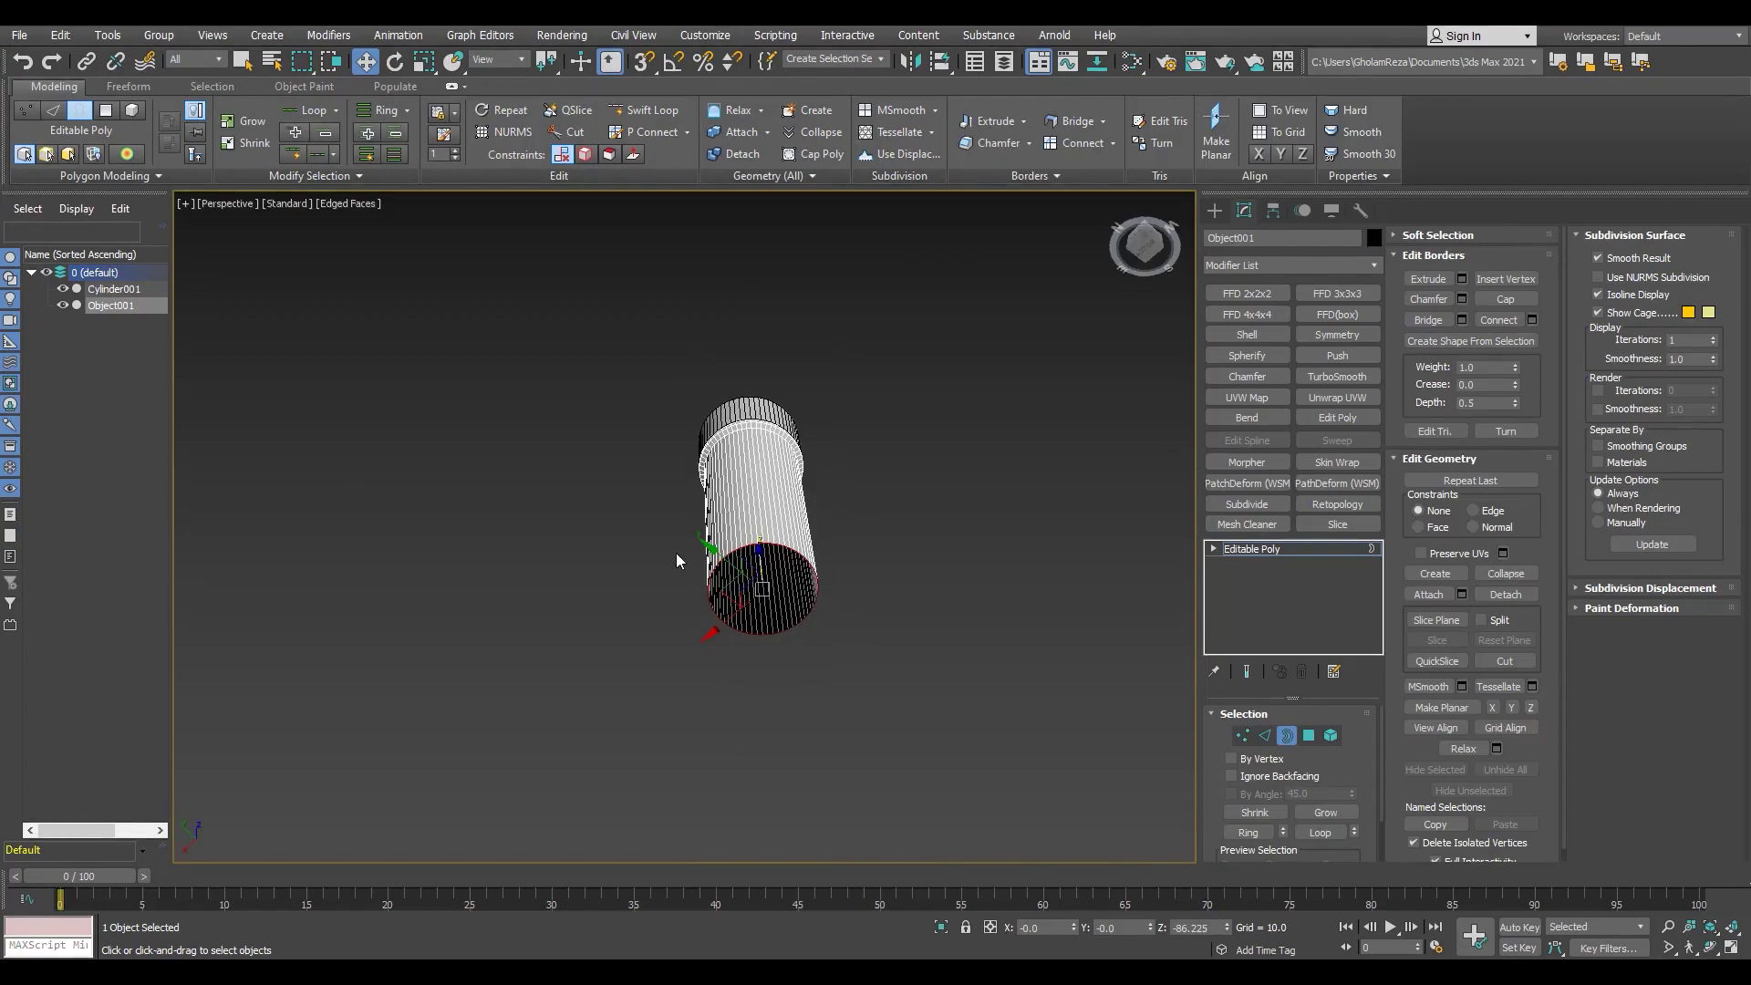
{"action": "scroll", "coordinate": [756, 588], "scroll_direction": "up", "scroll_amount": 4}
{"action": "scroll", "coordinate": [757, 588], "scroll_direction": "up", "scroll_amount": 1}
{"action": "key", "text": "r"}
{"action": "left_click_drag", "start_coordinate": [776, 583], "coordinate": [802, 675], "text": "shift"}
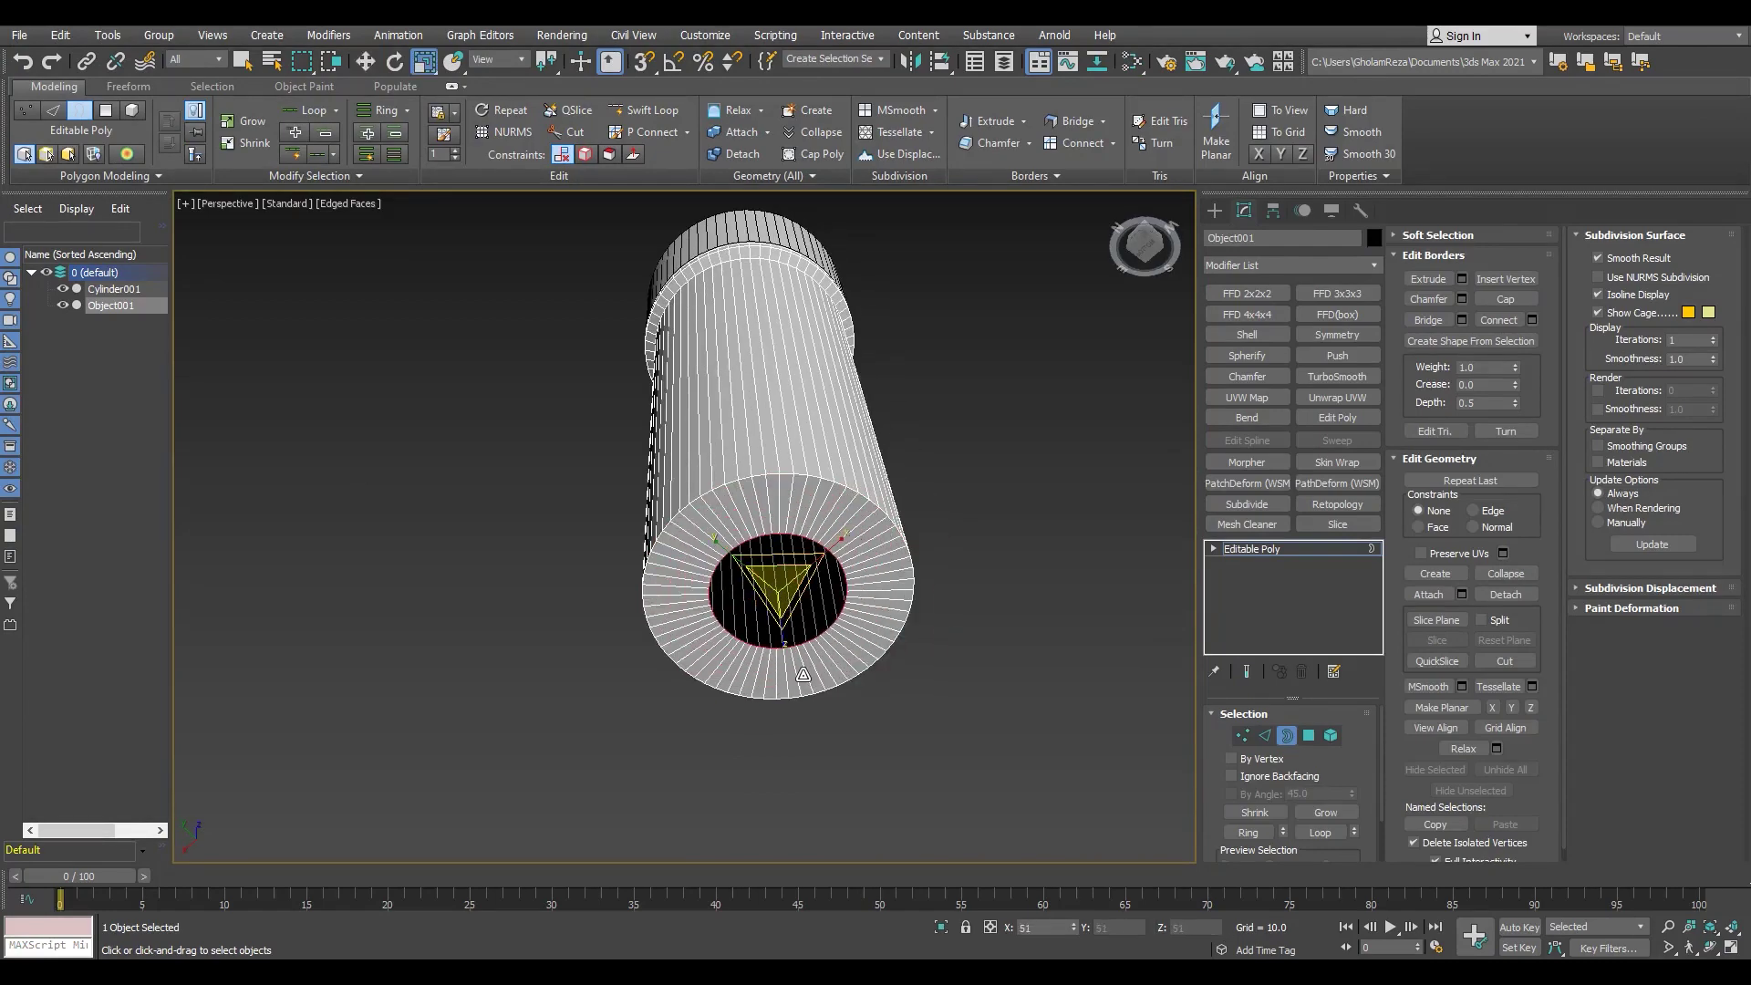
Step: Extrude the narrowed border downward in two passes to form the shaft
{"action": "middle_click_drag", "start_coordinate": [809, 705], "coordinate": [735, 578], "text": "alt"}
{"action": "key", "text": "w"}
{"action": "left_click_drag", "start_coordinate": [793, 426], "coordinate": [796, 594], "text": "shift"}
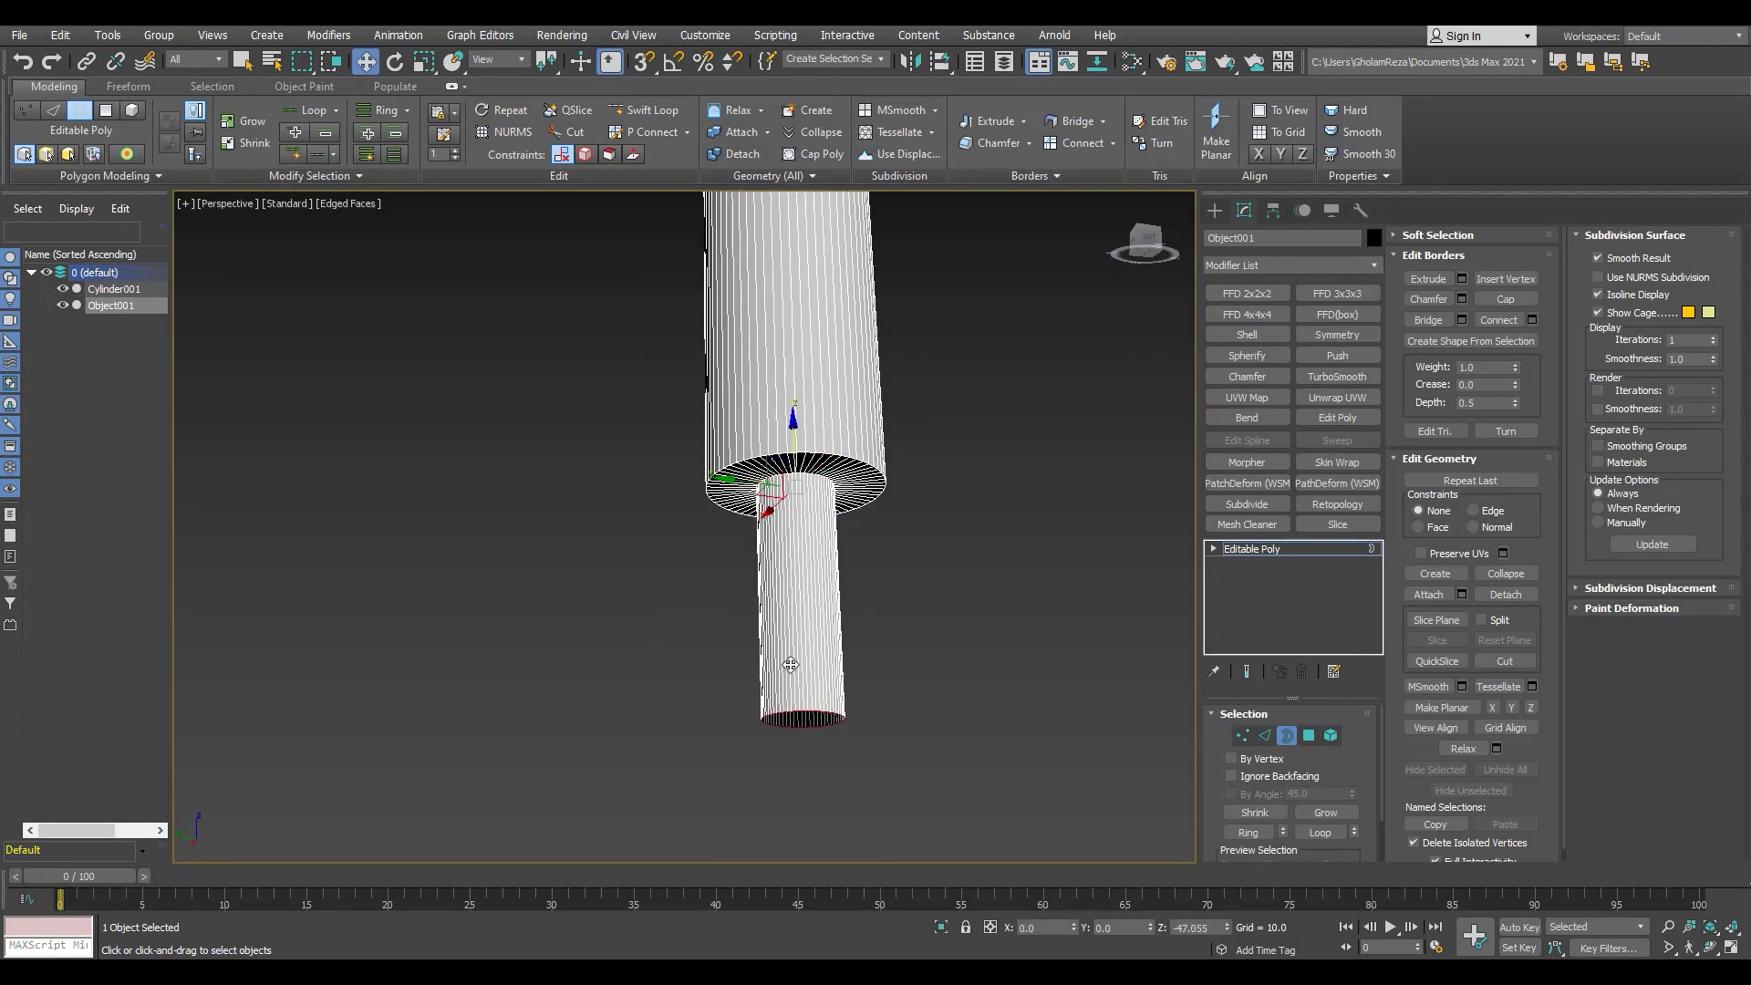
{"action": "mouse_move", "coordinate": [785, 708]}
{"action": "middle_mouse_down"}
{"action": "mouse_move", "coordinate": [793, 538]}
{"action": "mouse_move", "coordinate": [851, 344]}
{"action": "mouse_move", "coordinate": [793, 347]}
{"action": "mouse_move", "coordinate": [805, 378]}
{"action": "middle_mouse_up"}
{"action": "scroll", "coordinate": [821, 539], "scroll_direction": "up", "scroll_amount": 4}
{"action": "key", "text": "r"}
{"action": "scroll", "coordinate": [825, 563], "scroll_direction": "down", "scroll_amount": 3}
{"action": "key", "text": "w"}
{"action": "left_click_drag", "start_coordinate": [804, 378], "coordinate": [812, 466], "text": "shift"}
Step: Return to the Front view in Polygon mode to inspect the shaft
{"action": "middle_click_drag", "start_coordinate": [805, 603], "coordinate": [704, 579], "text": "alt"}
{"action": "scroll", "coordinate": [720, 547], "scroll_direction": "down", "scroll_amount": 3}
{"action": "scroll", "coordinate": [757, 470], "scroll_direction": "up", "scroll_amount": 3}
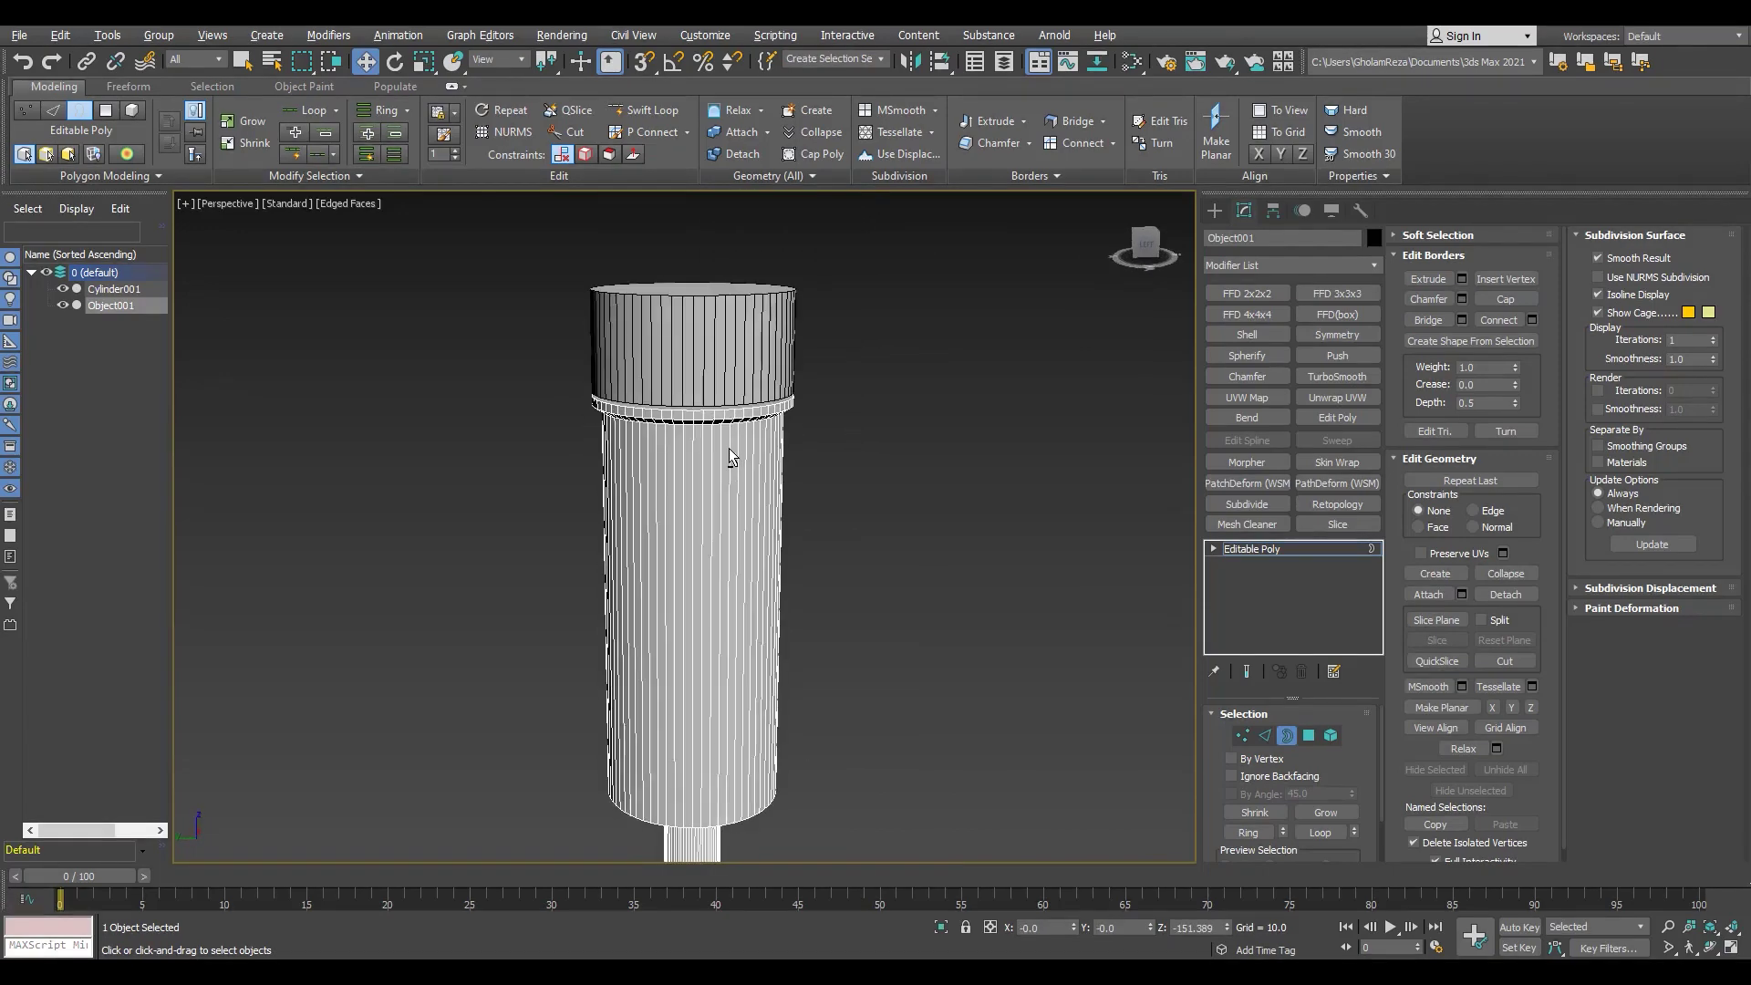
{"action": "key", "text": "f"}
{"action": "key", "text": "4"}
{"action": "scroll", "coordinate": [967, 438], "scroll_direction": "up", "scroll_amount": 3}
{"action": "scroll", "coordinate": [969, 441], "scroll_direction": "up", "scroll_amount": 2}
Step: Detach the upper polygons as Object002 and select its bottom-edge vertices
{"action": "key", "text": "ctrl+a"}
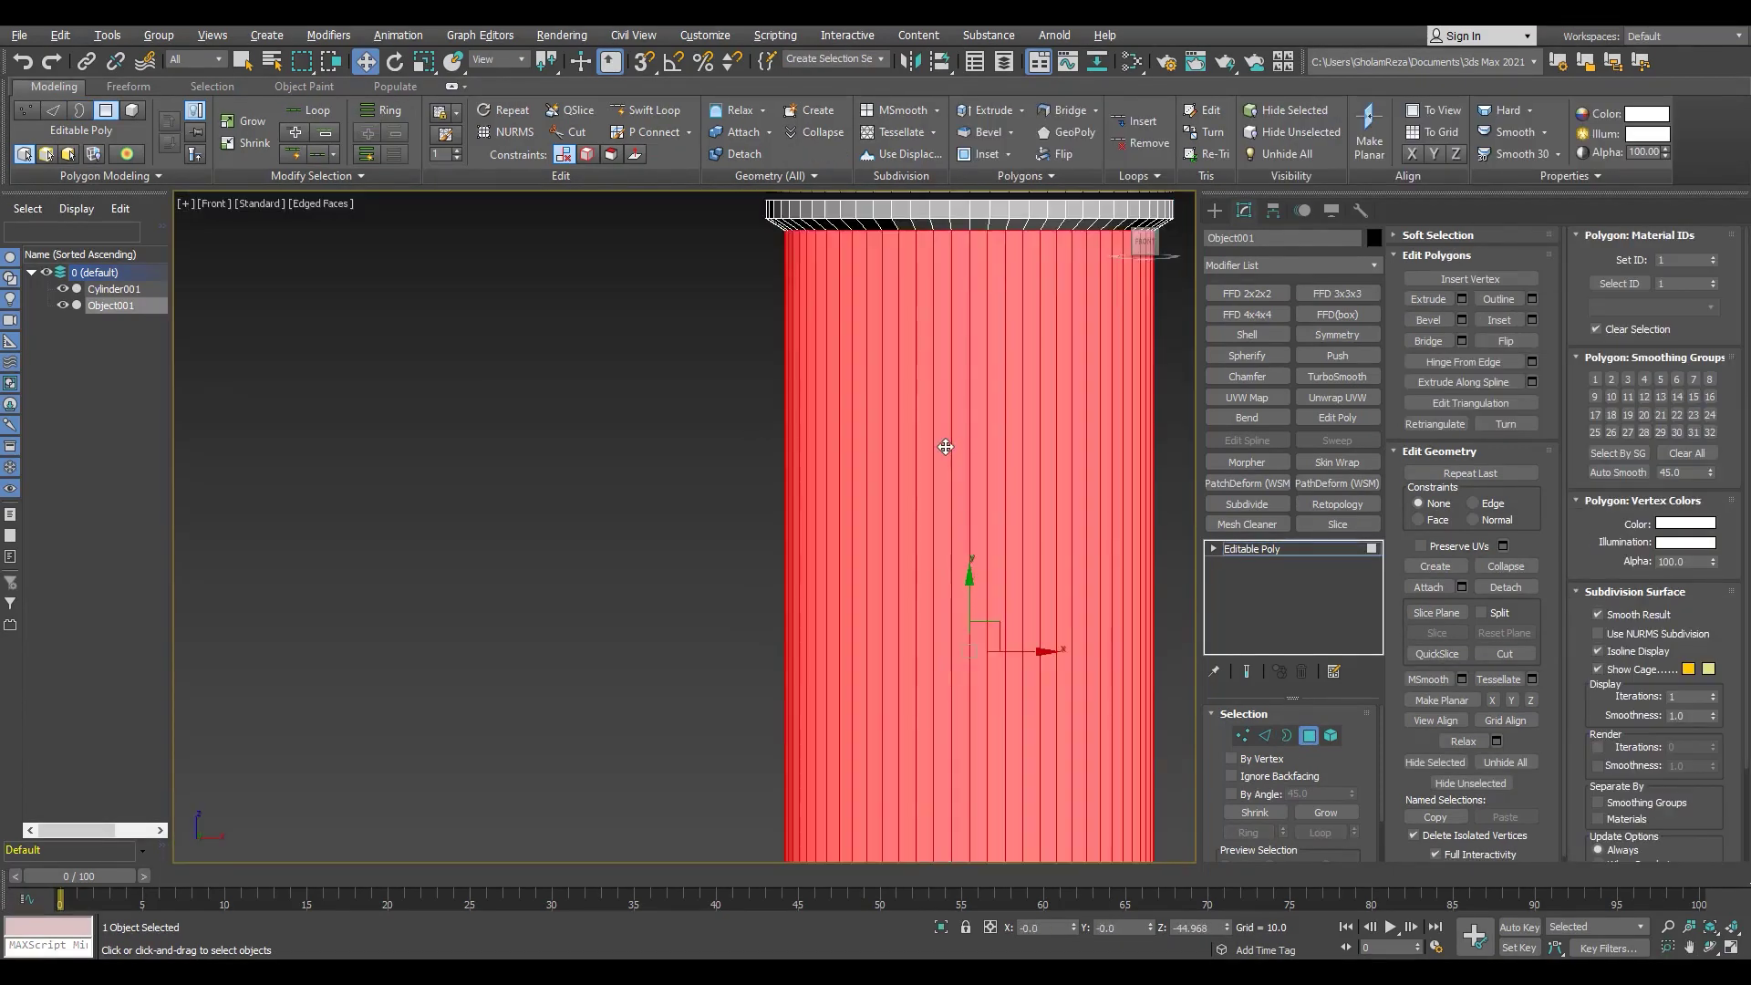
{"action": "key", "text": "1"}
{"action": "scroll", "coordinate": [973, 457], "scroll_direction": "down", "scroll_amount": 4}
{"action": "left_click_drag", "start_coordinate": [942, 497], "coordinate": [463, 690]}
{"action": "scroll", "coordinate": [909, 340], "scroll_direction": "up", "scroll_amount": 4}
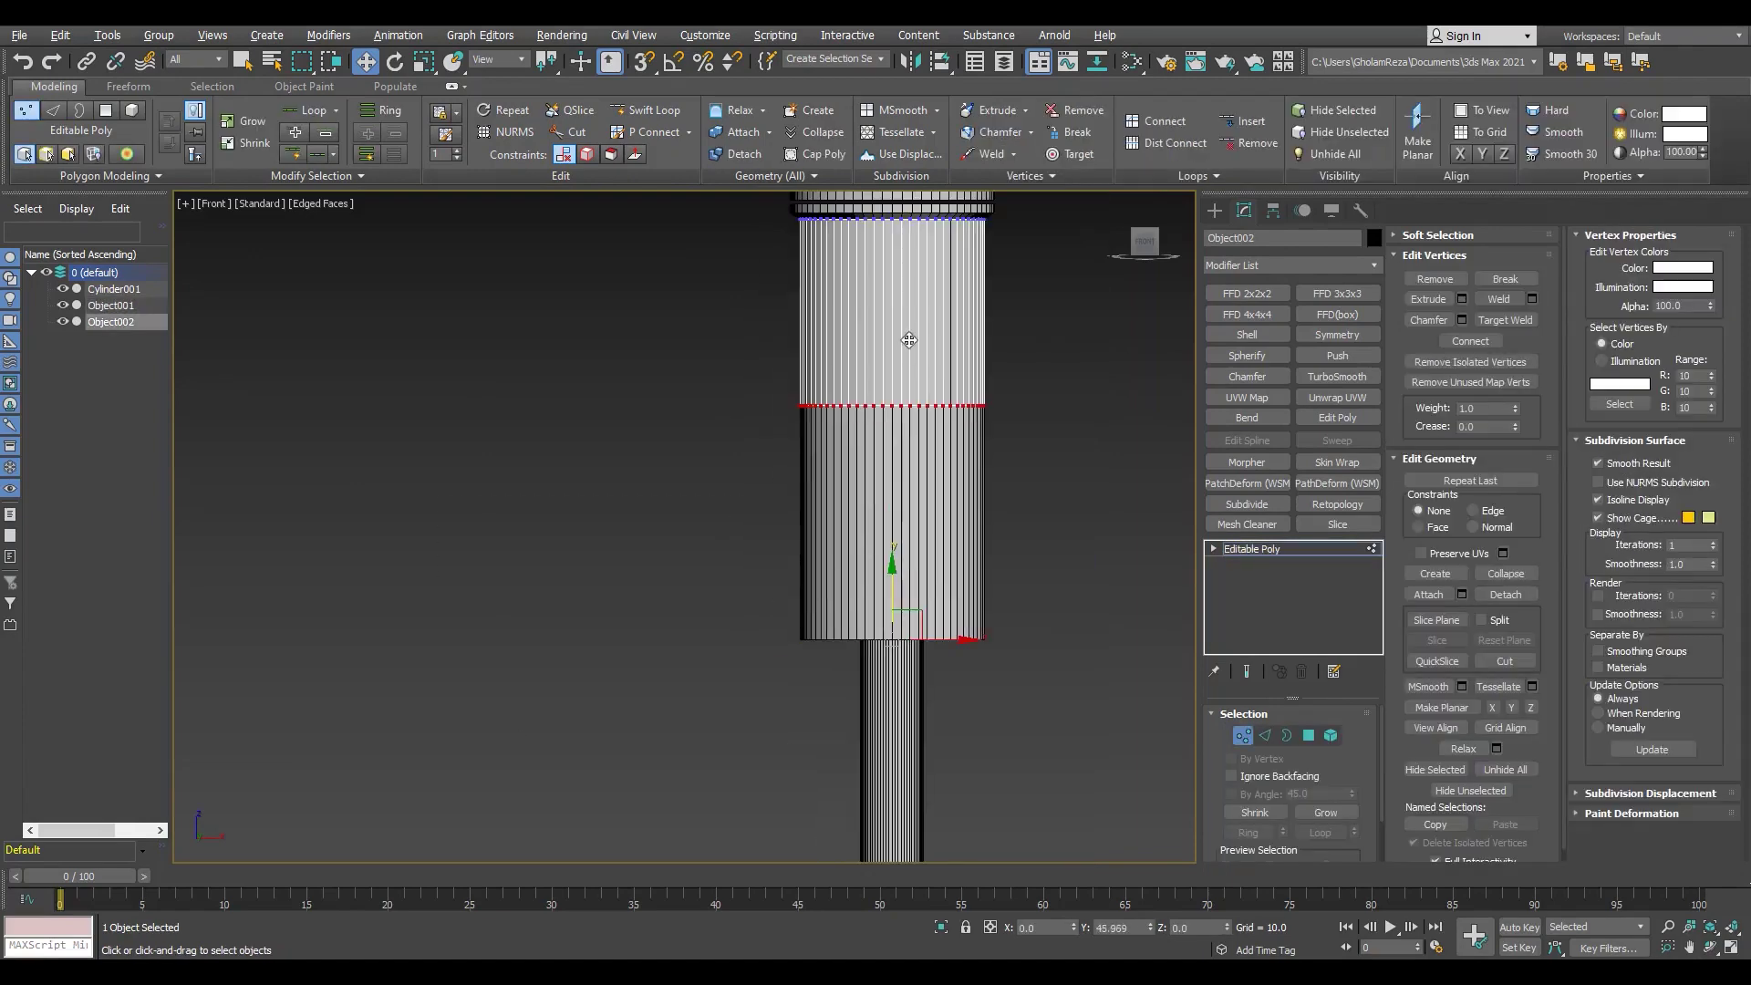
{"action": "scroll", "coordinate": [915, 312], "scroll_direction": "up", "scroll_amount": 1}
{"action": "scroll", "coordinate": [729, 526], "scroll_direction": "up", "scroll_amount": 3}
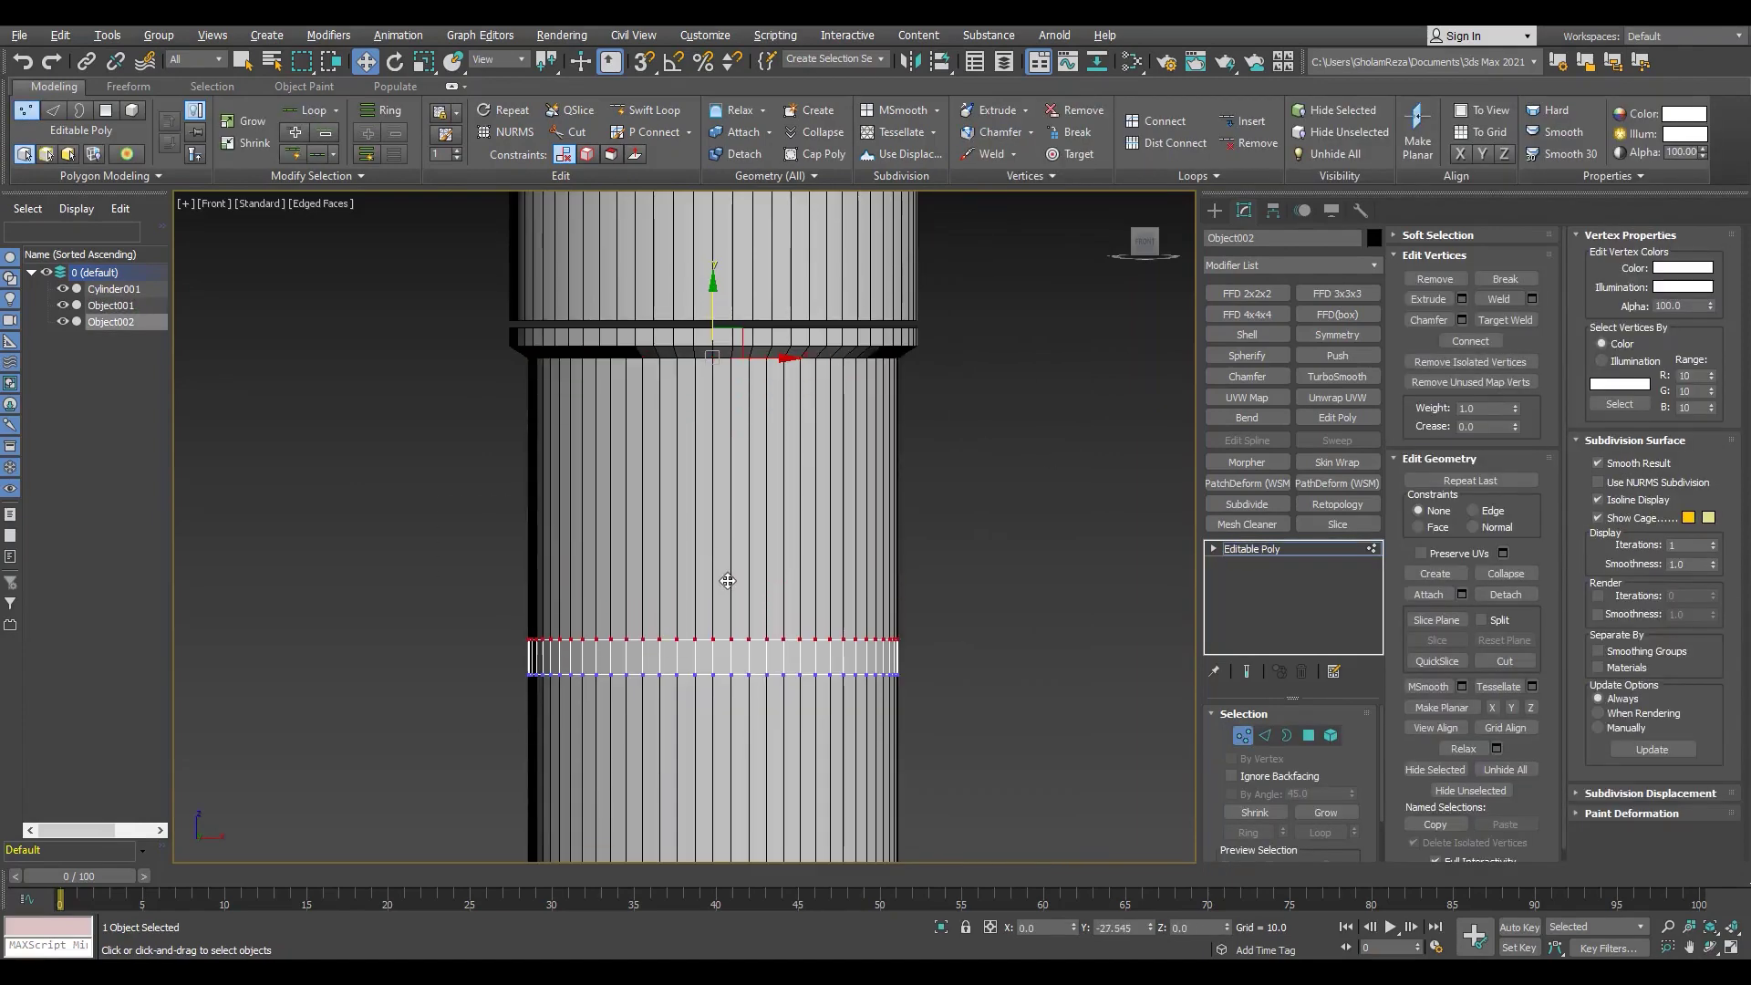
{"action": "middle_click_drag", "start_coordinate": [727, 580], "coordinate": [734, 518]}
Step: Shift-move Object002's bottom border down into a ring and scale it outward into a flare
{"action": "key", "text": "3"}
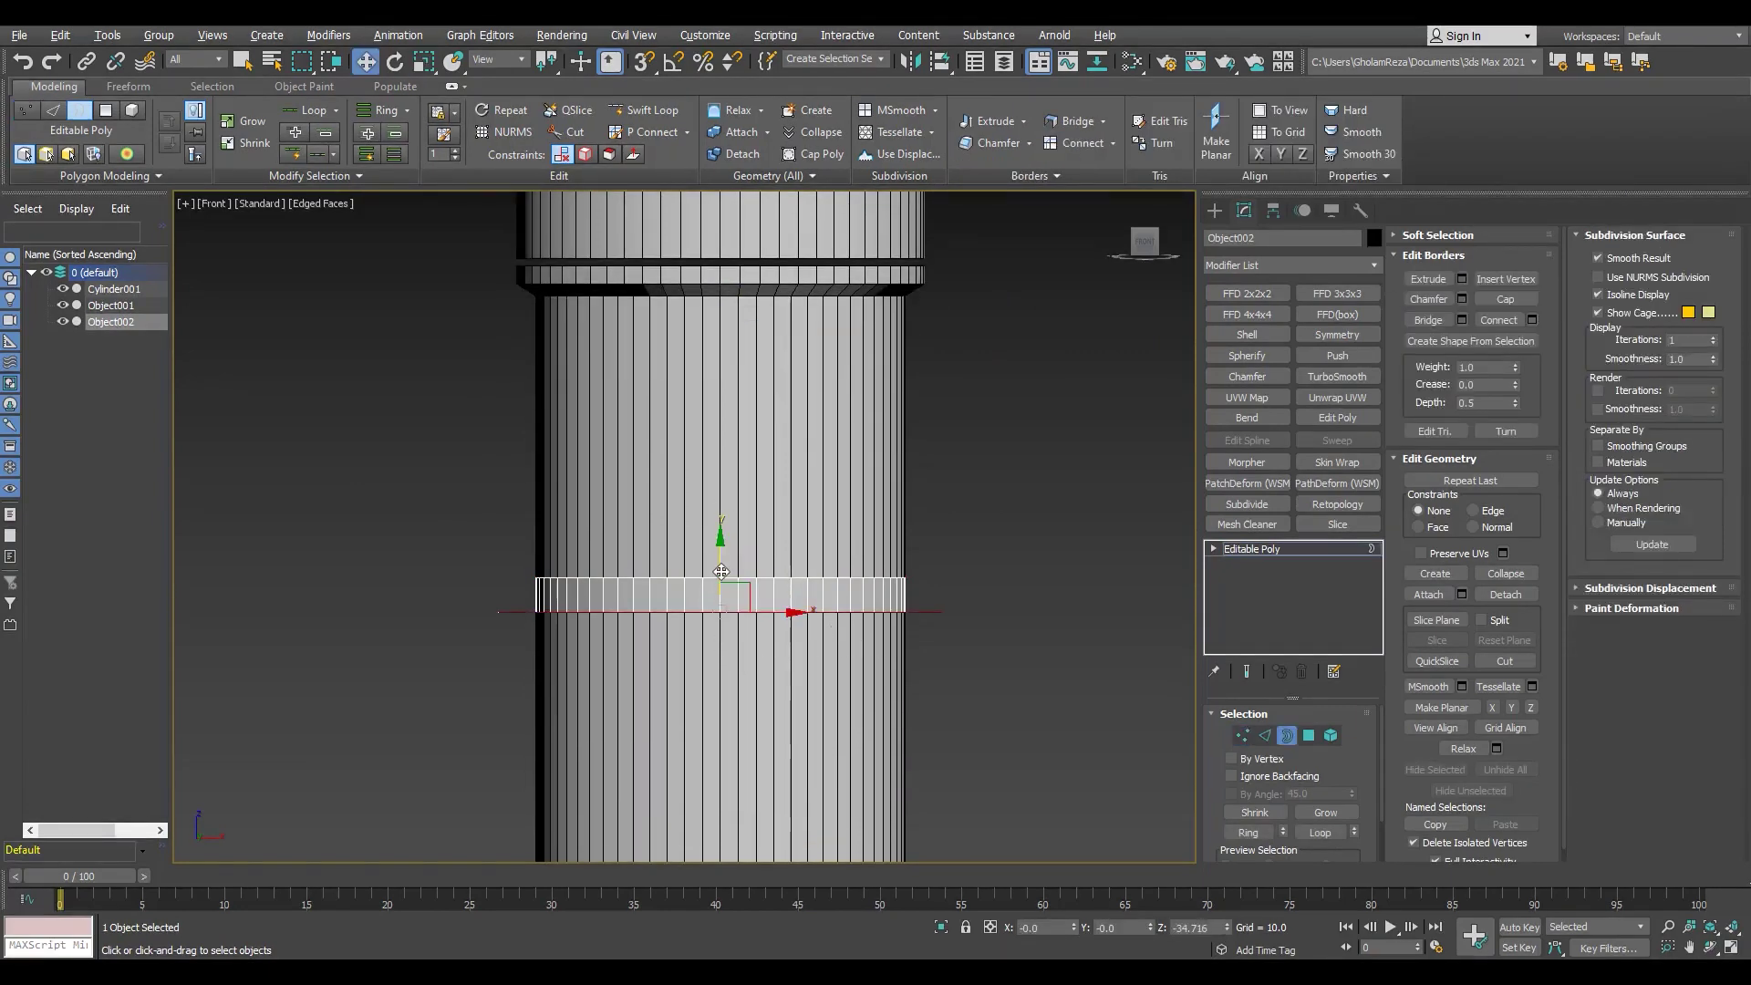
{"action": "scroll", "coordinate": [725, 615], "scroll_direction": "up", "scroll_amount": 2}
{"action": "left_click_drag", "start_coordinate": [718, 554], "coordinate": [719, 565], "text": "shift"}
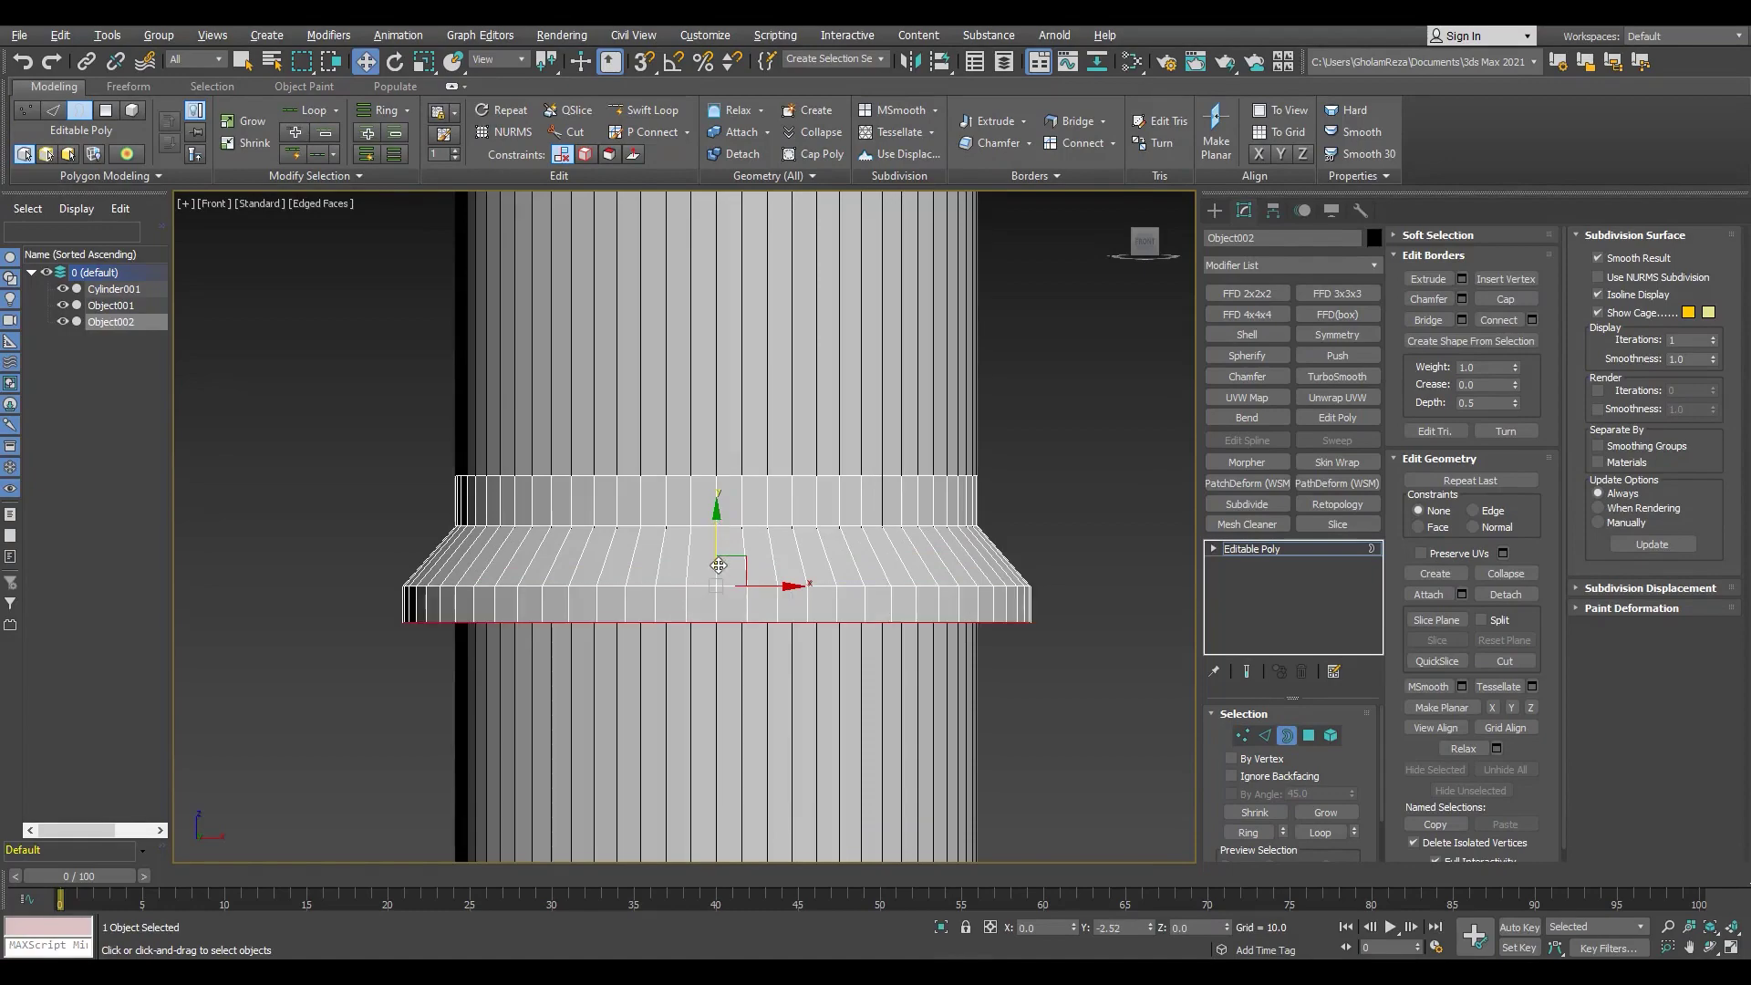
{"action": "key", "text": "p"}
{"action": "scroll", "coordinate": [577, 560], "scroll_direction": "up", "scroll_amount": 5}
{"action": "key", "text": "r"}
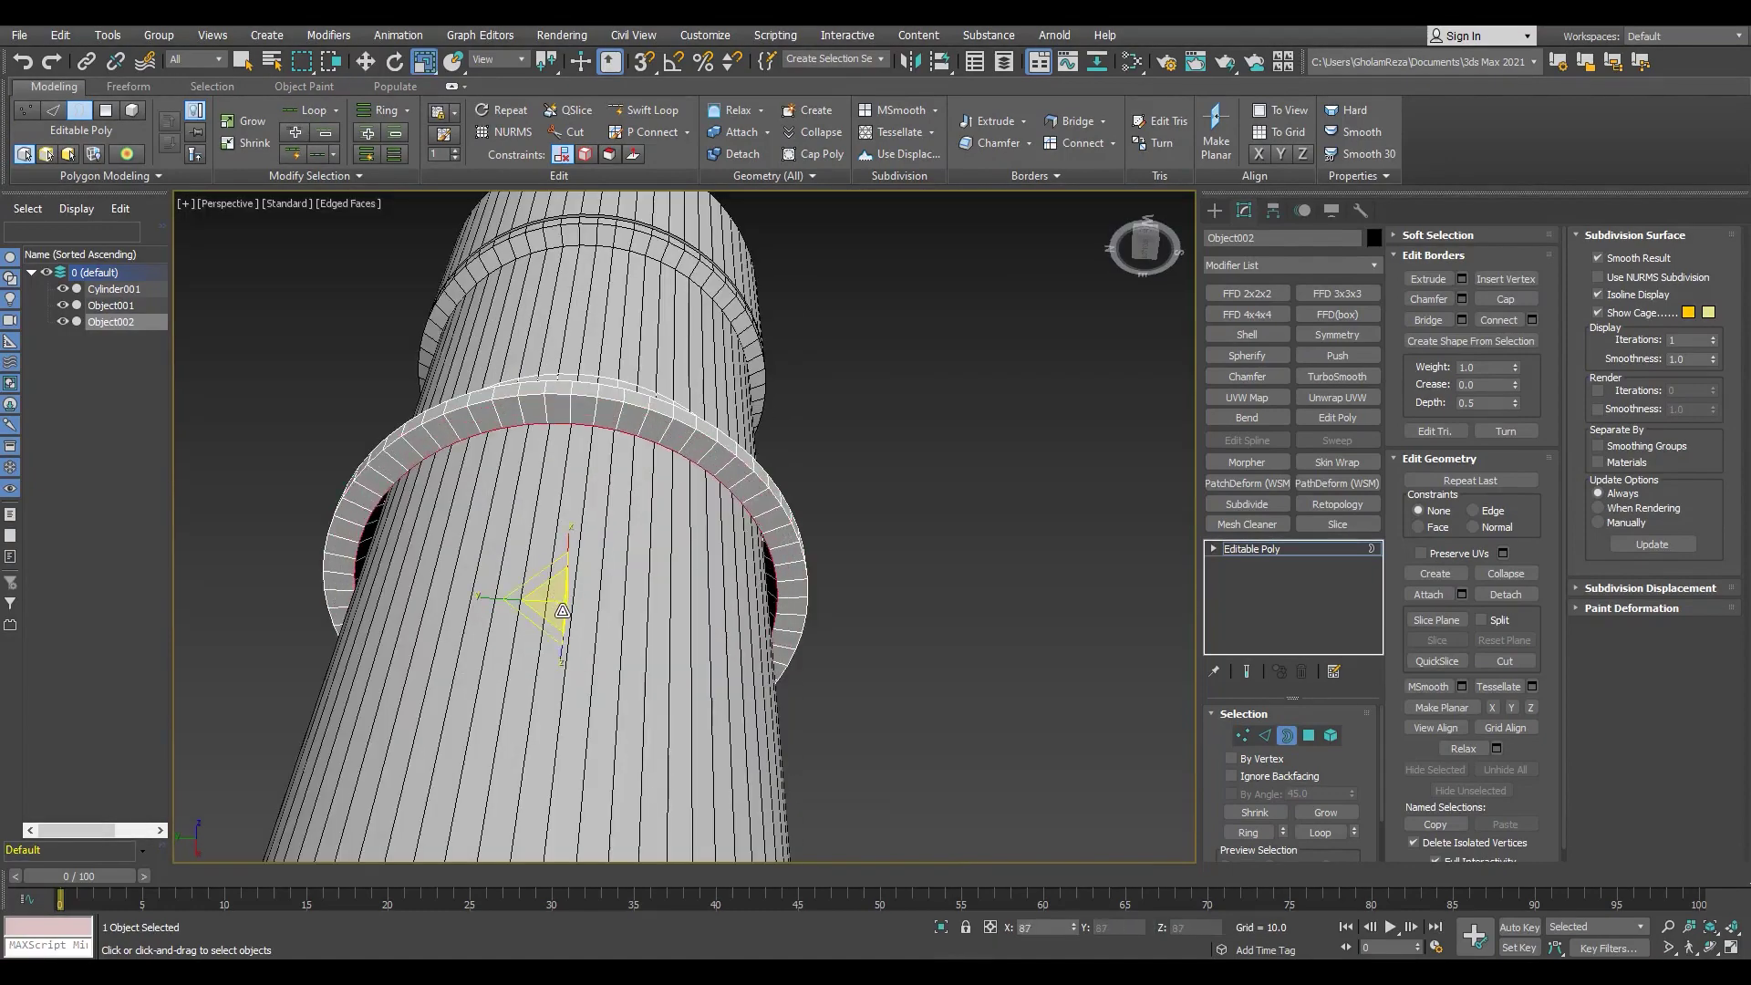
{"action": "scroll", "coordinate": [577, 560], "scroll_direction": "up", "scroll_amount": 2}
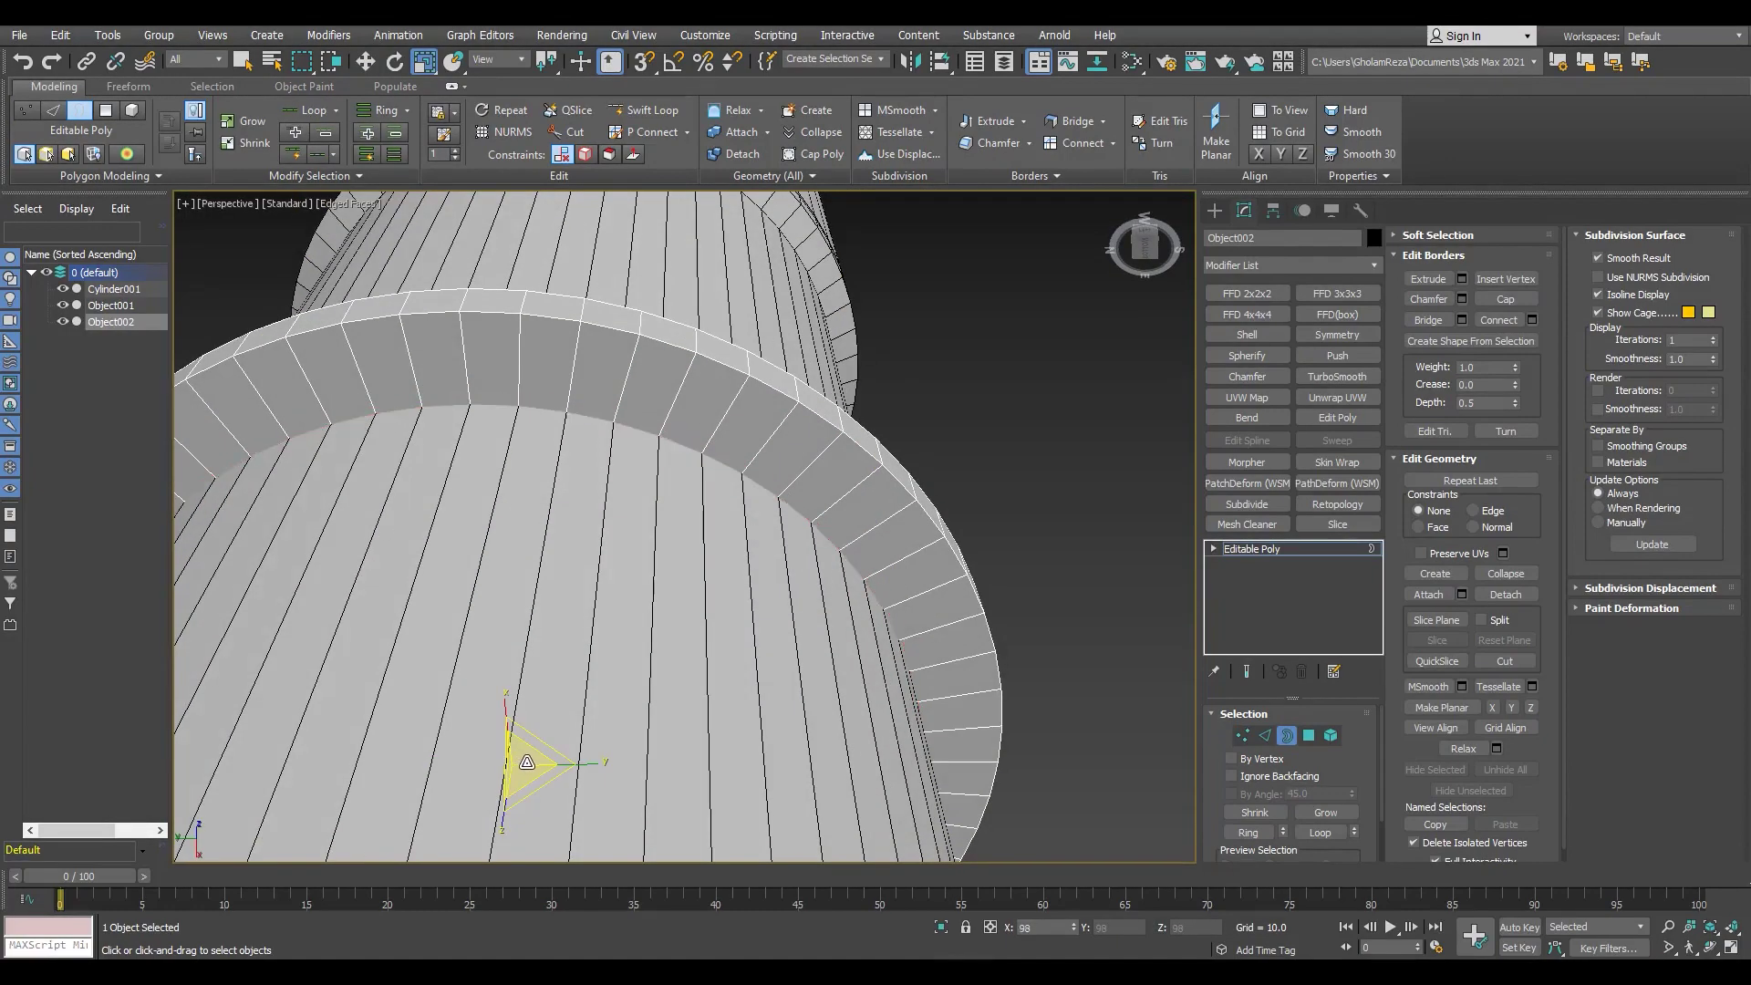
{"action": "scroll", "coordinate": [527, 762], "scroll_direction": "down", "scroll_amount": 5}
{"action": "mouse_move", "coordinate": [584, 547]}
{"action": "middle_mouse_down", "text": "alt"}
{"action": "mouse_move", "coordinate": [656, 410]}
{"action": "mouse_move", "coordinate": [679, 319]}
{"action": "middle_mouse_up", "text": "alt"}
{"action": "scroll", "coordinate": [615, 490], "scroll_direction": "down", "scroll_amount": 3}
{"action": "scroll", "coordinate": [666, 392], "scroll_direction": "up", "scroll_amount": 3}
{"action": "scroll", "coordinate": [674, 387], "scroll_direction": "up", "scroll_amount": 2}
{"action": "scroll", "coordinate": [675, 388], "scroll_direction": "down", "scroll_amount": 2}
Step: Scale the flared ring up to about 108.7%
{"action": "left_click", "coordinate": [1252, 548]}
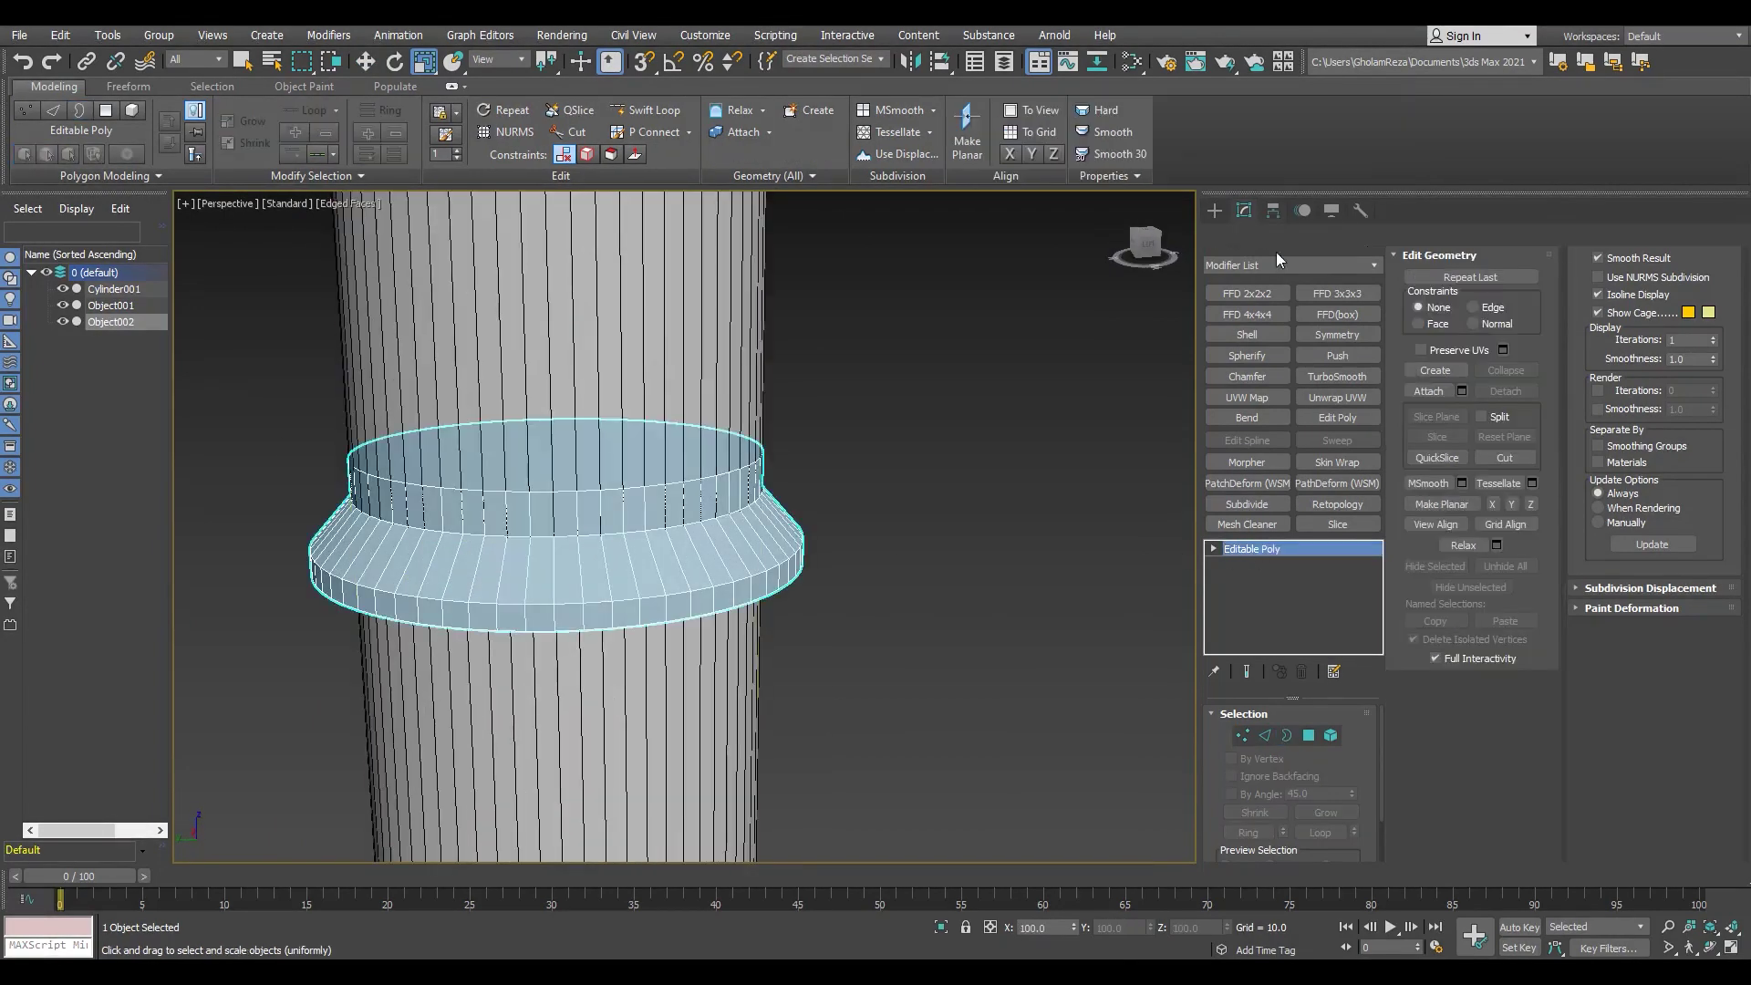
{"action": "left_click", "coordinate": [1273, 210]}
{"action": "left_click", "coordinate": [1290, 336]}
{"action": "left_click_drag", "start_coordinate": [753, 510], "coordinate": [753, 485]}
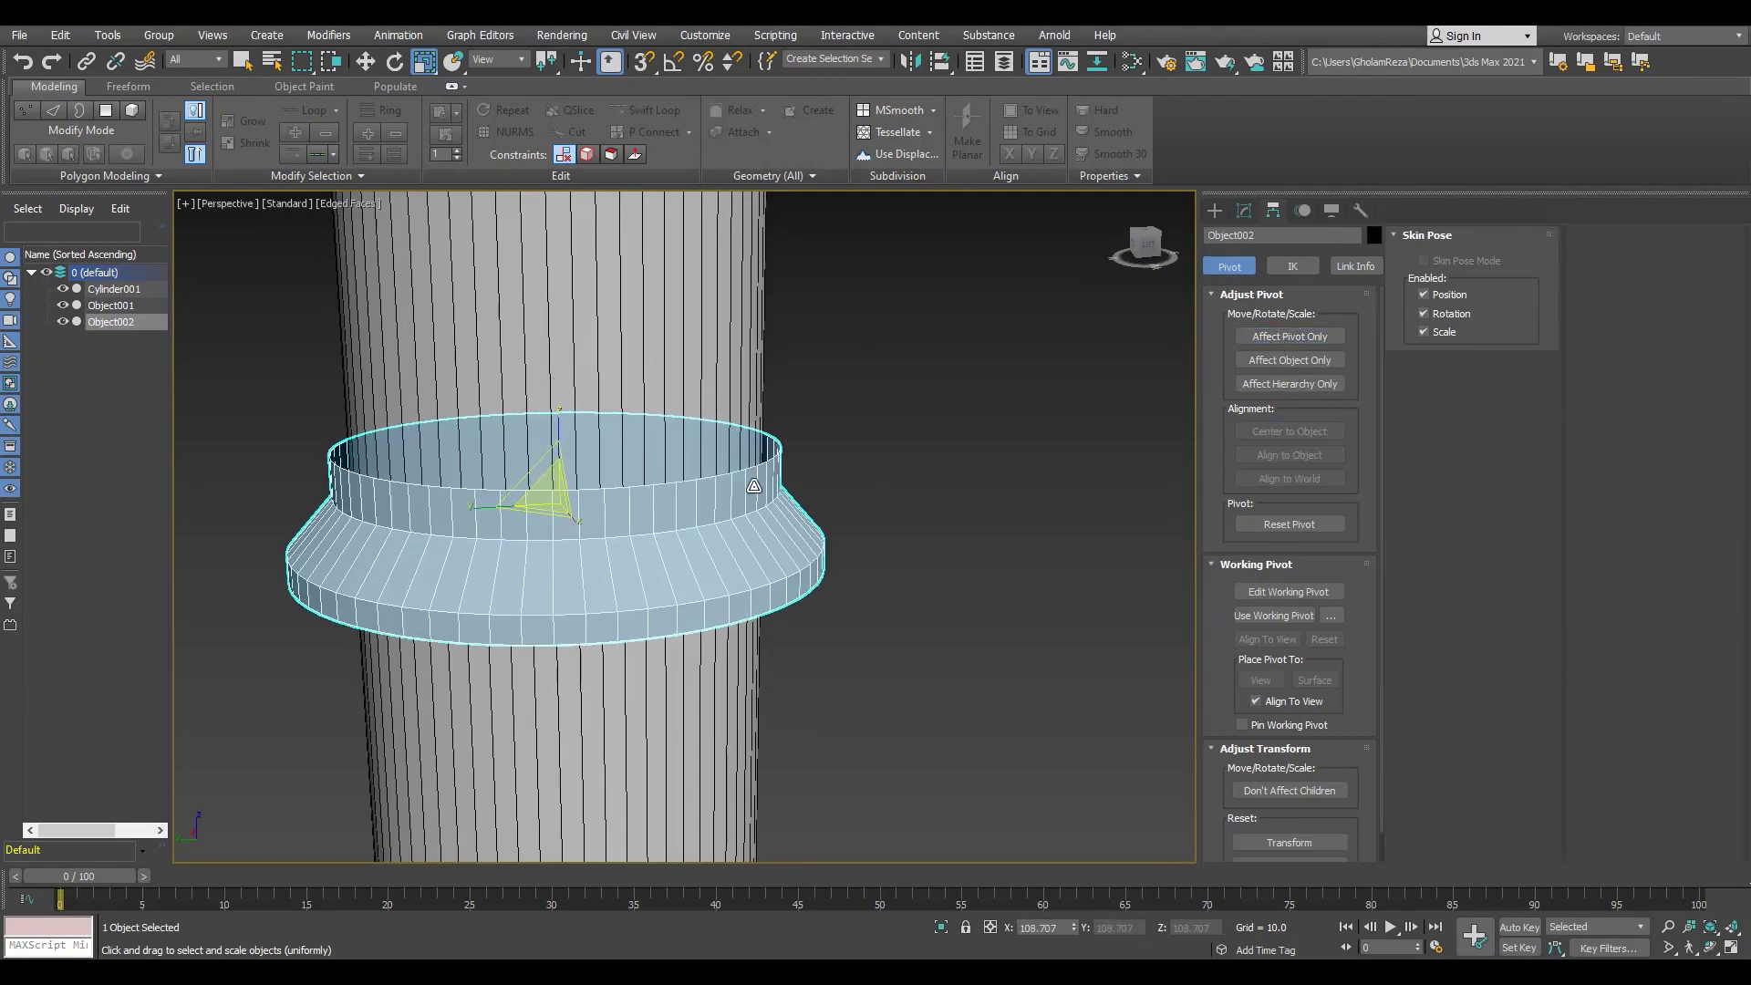
Step: Orbit to a low angle to inspect the ring's open borders
{"action": "key", "text": "3"}
{"action": "scroll", "coordinate": [542, 447], "scroll_direction": "up", "scroll_amount": 2}
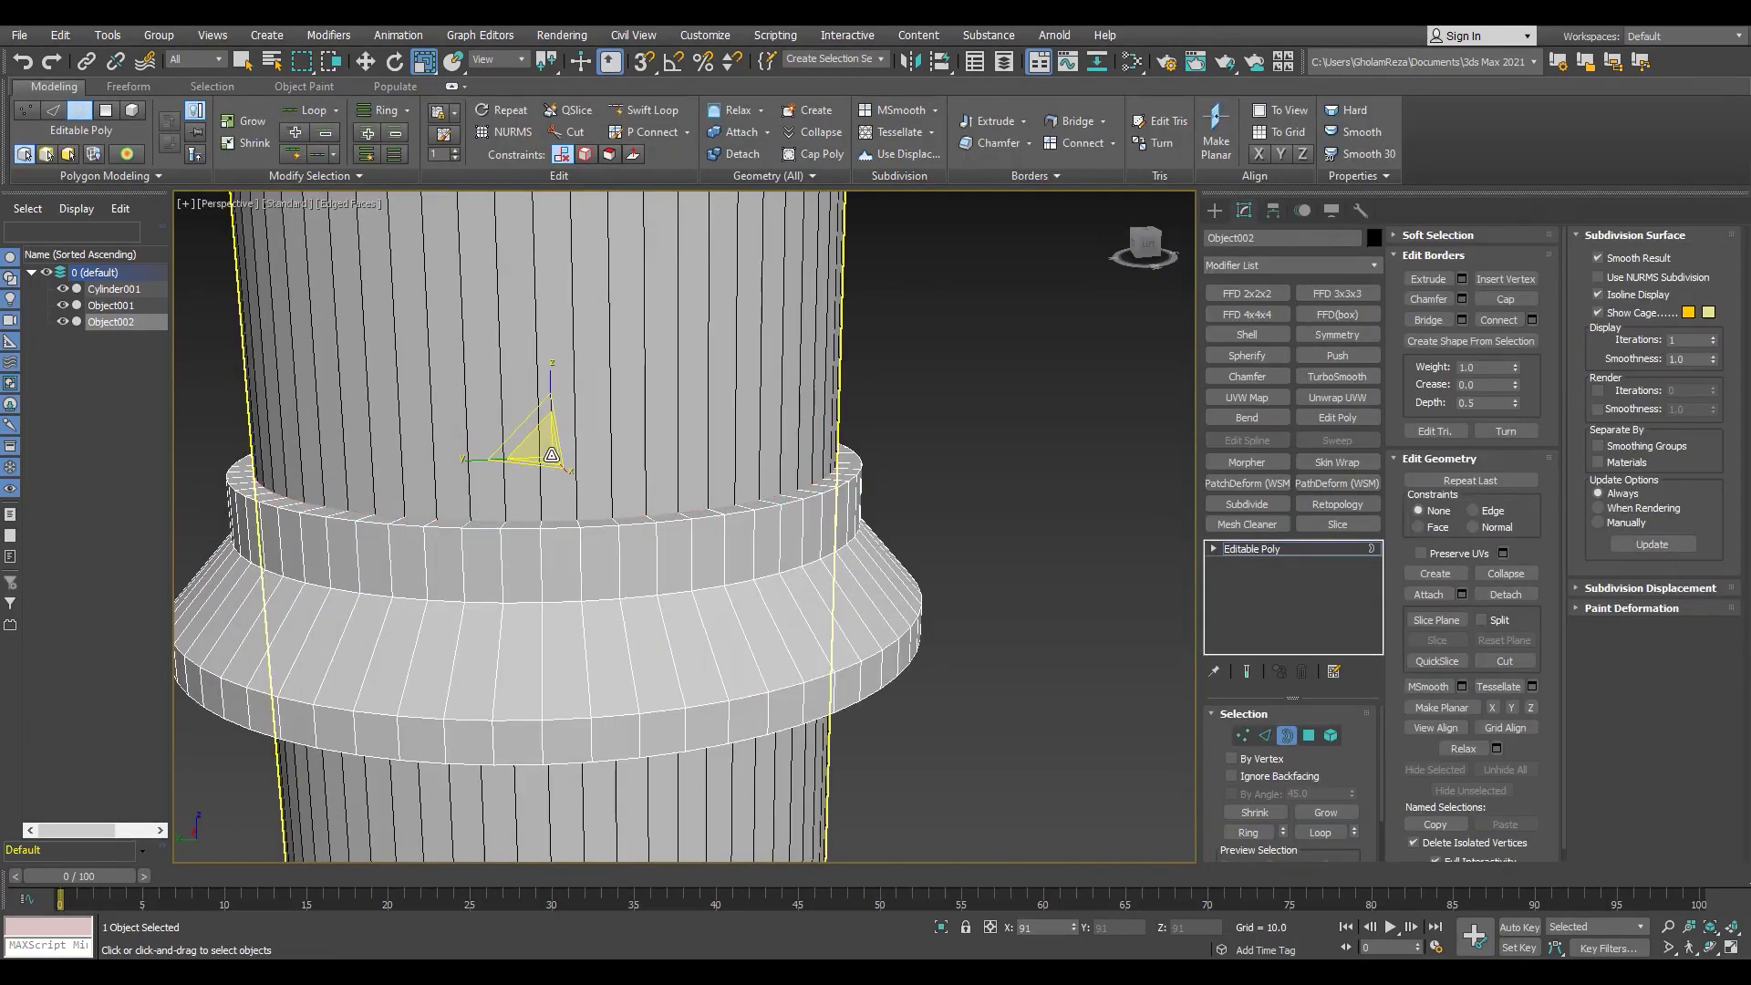
{"action": "scroll", "coordinate": [547, 453], "scroll_direction": "down", "scroll_amount": 2}
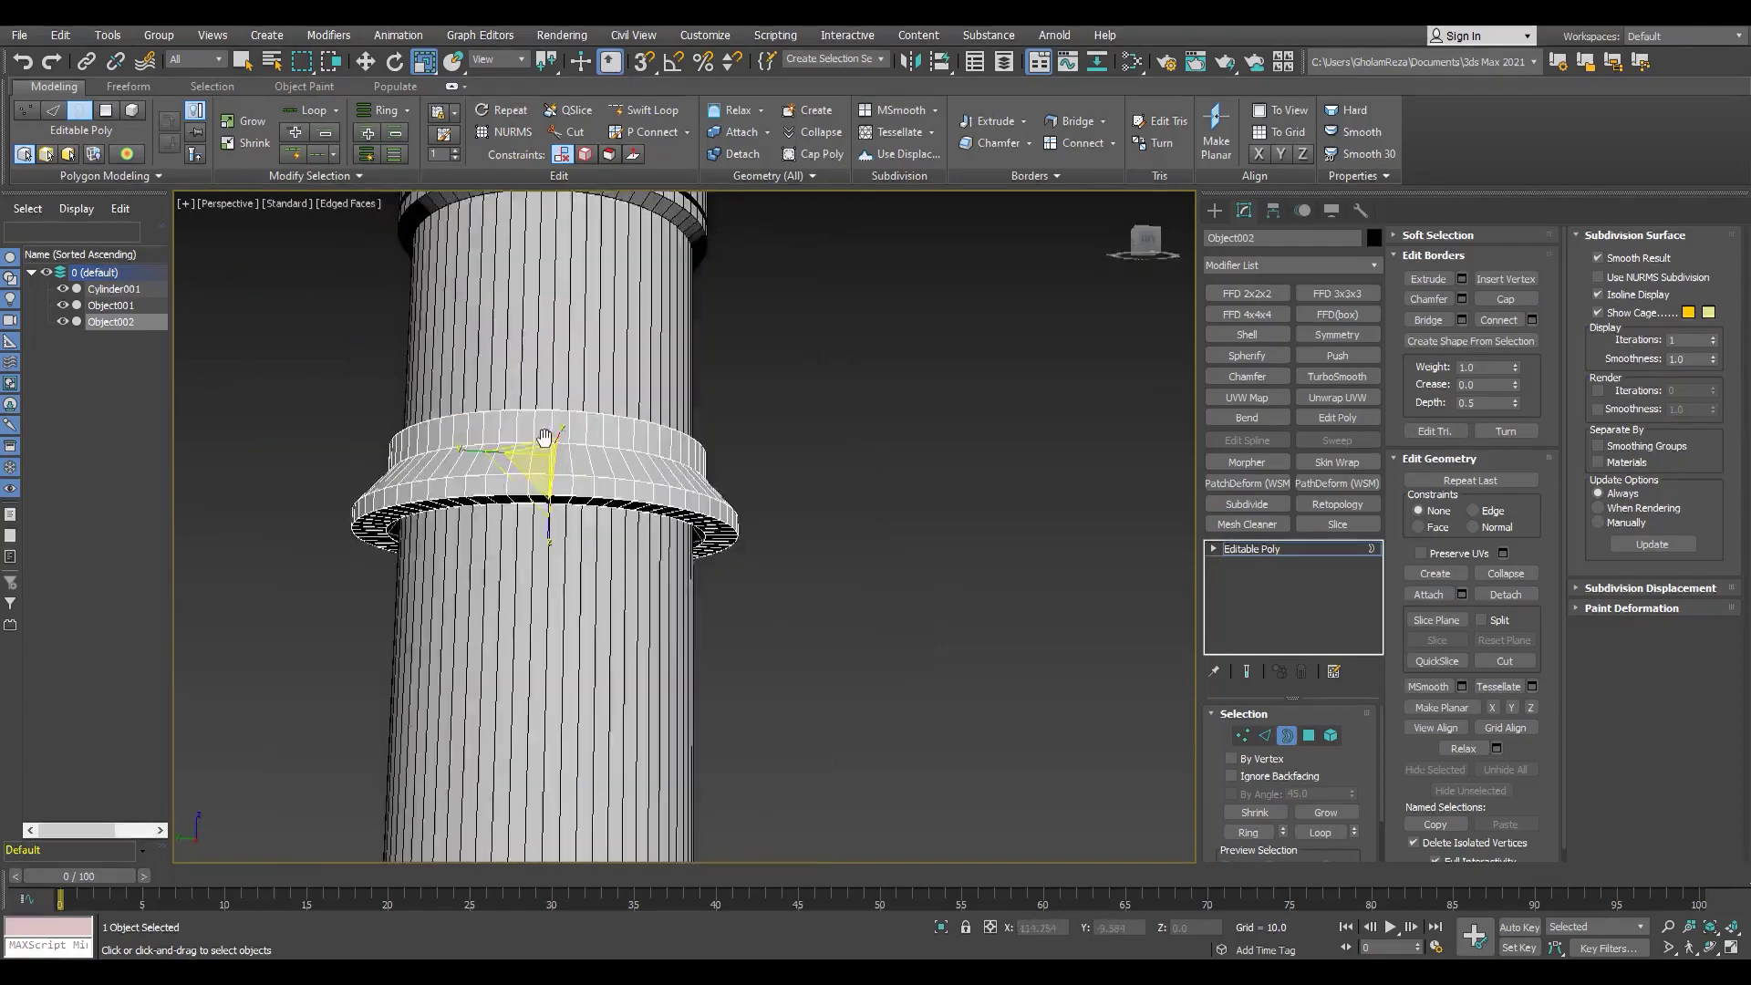
{"action": "middle_click_drag", "start_coordinate": [547, 453], "coordinate": [657, 458], "text": "alt"}
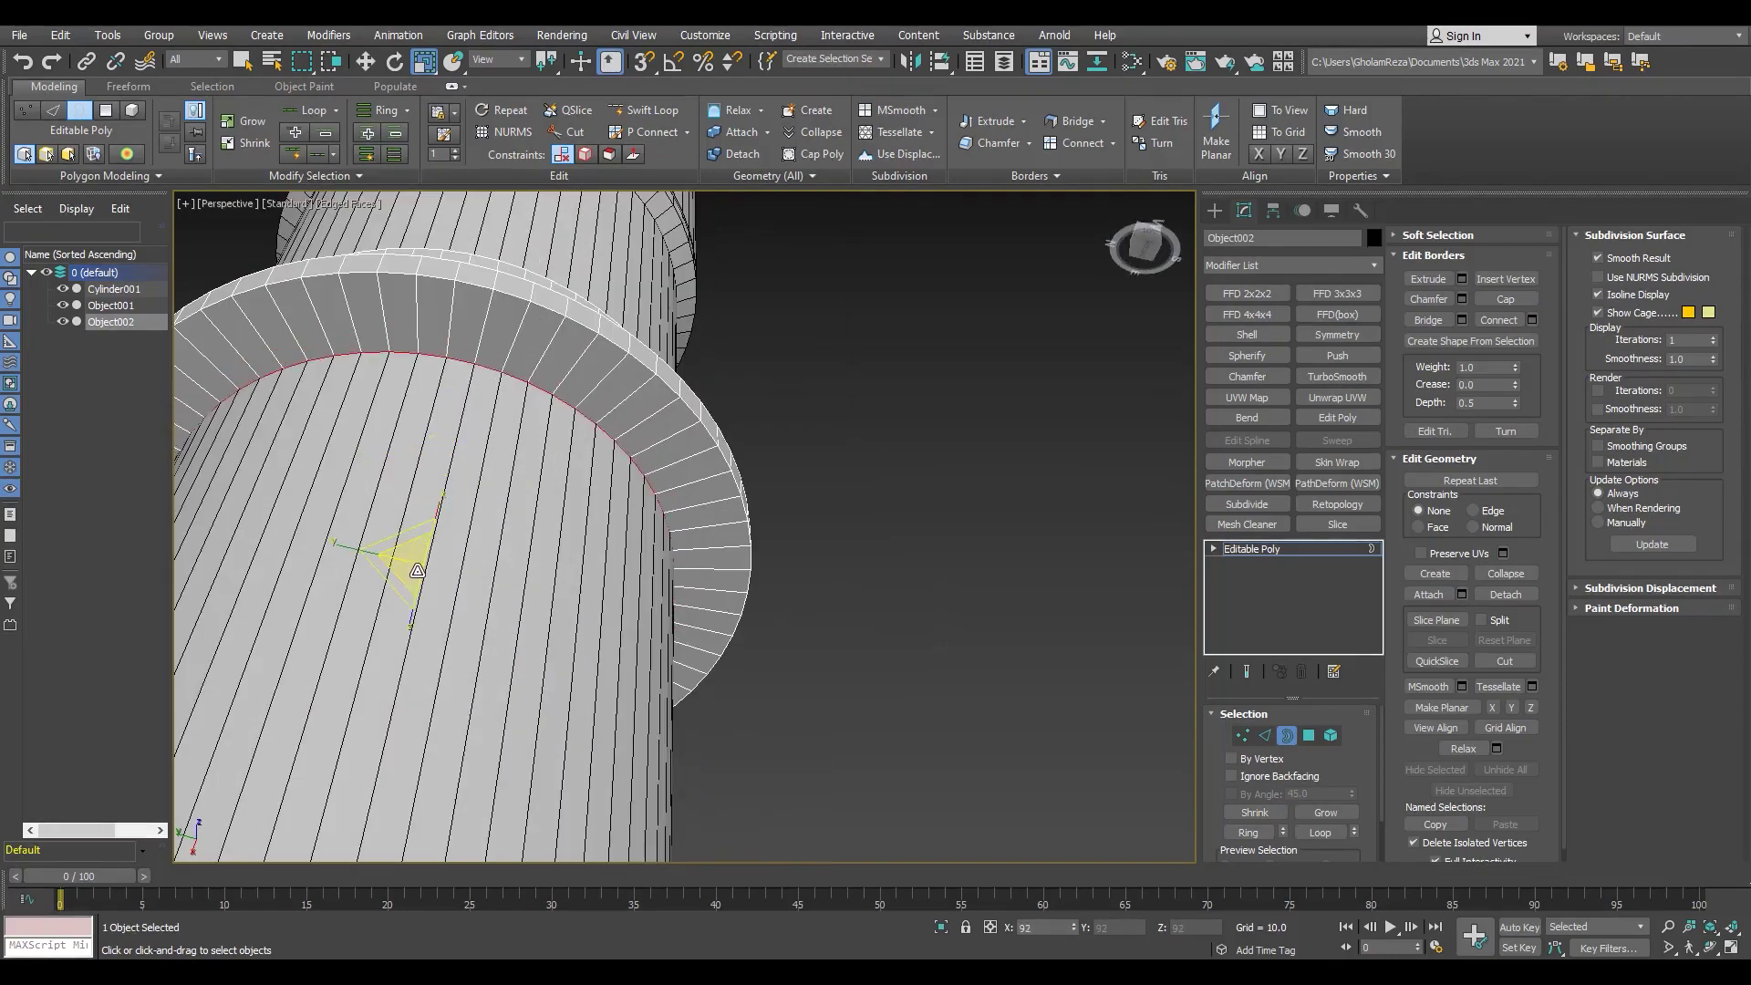
{"action": "scroll", "coordinate": [614, 469], "scroll_direction": "down", "scroll_amount": 5}
{"action": "scroll", "coordinate": [613, 468], "scroll_direction": "down", "scroll_amount": 3}
Step: Shift-drag a copy of the ring, Object003, down to the column base
{"action": "key", "text": "3"}
{"action": "key", "text": "f"}
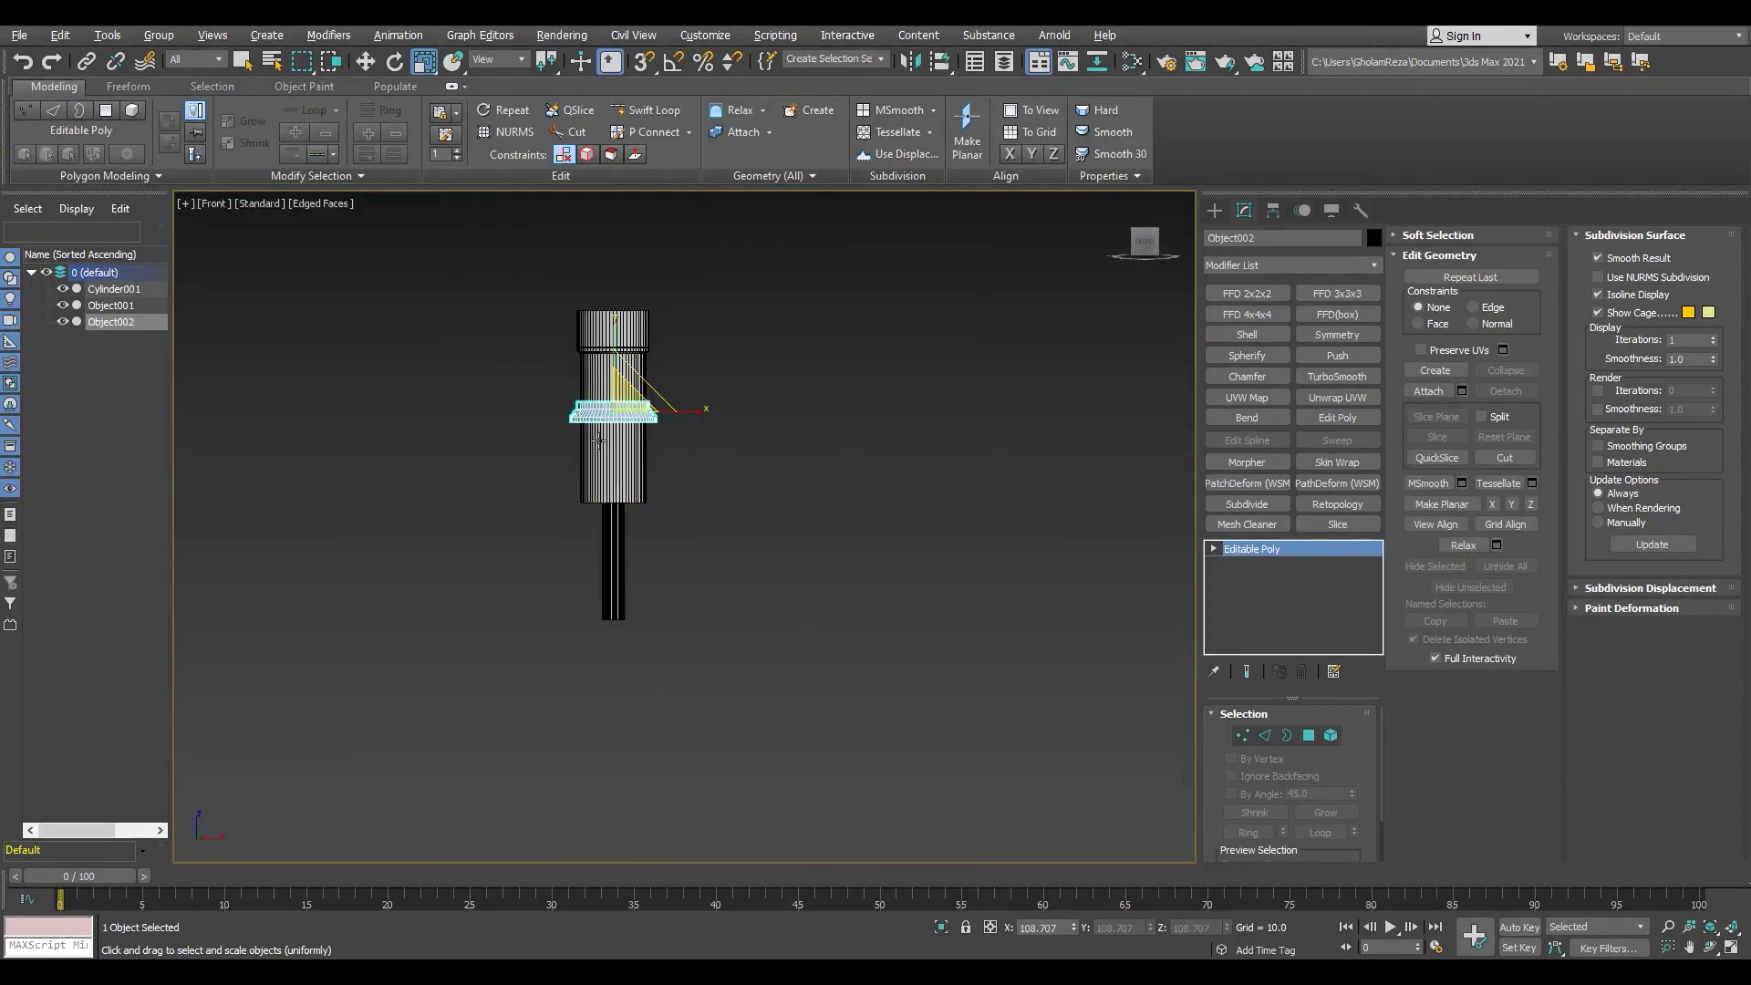
{"action": "key", "text": "w"}
{"action": "scroll", "coordinate": [586, 402], "scroll_direction": "up", "scroll_amount": 3}
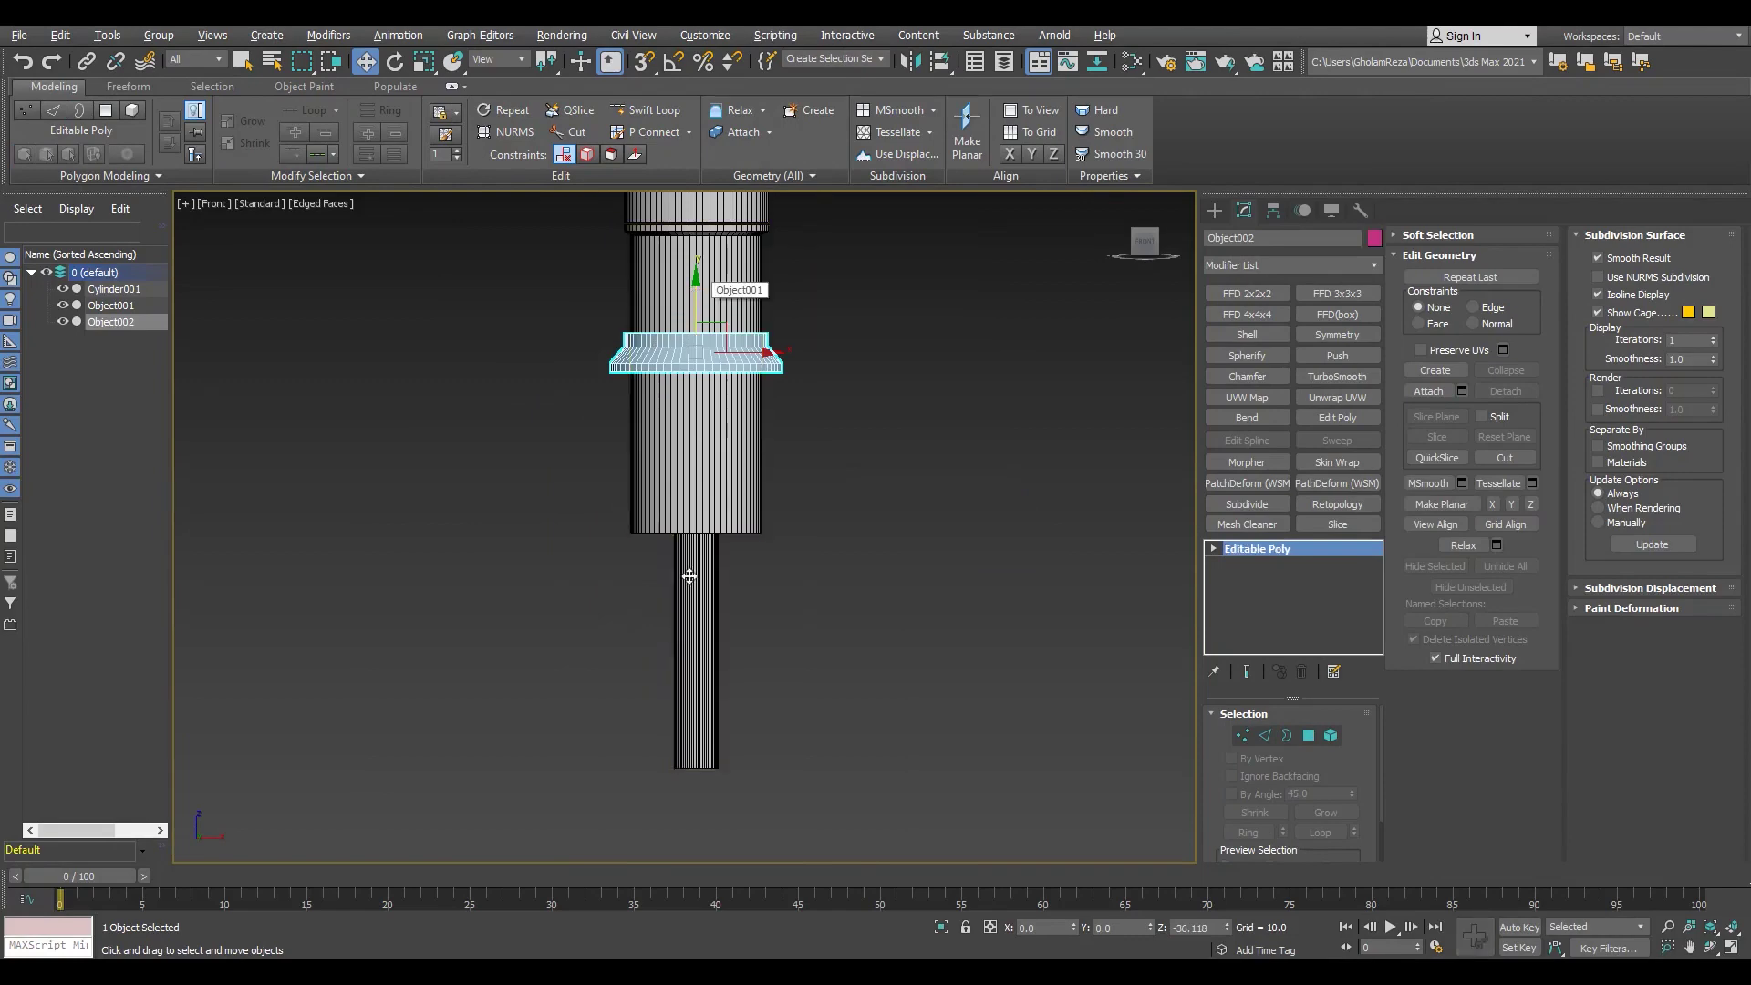
{"action": "left_click_drag", "start_coordinate": [695, 314], "coordinate": [694, 704], "text": "shift"}
Step: Confirm the ring copy and scale its inner border in to hug the column
{"action": "left_click", "coordinate": [871, 567]}
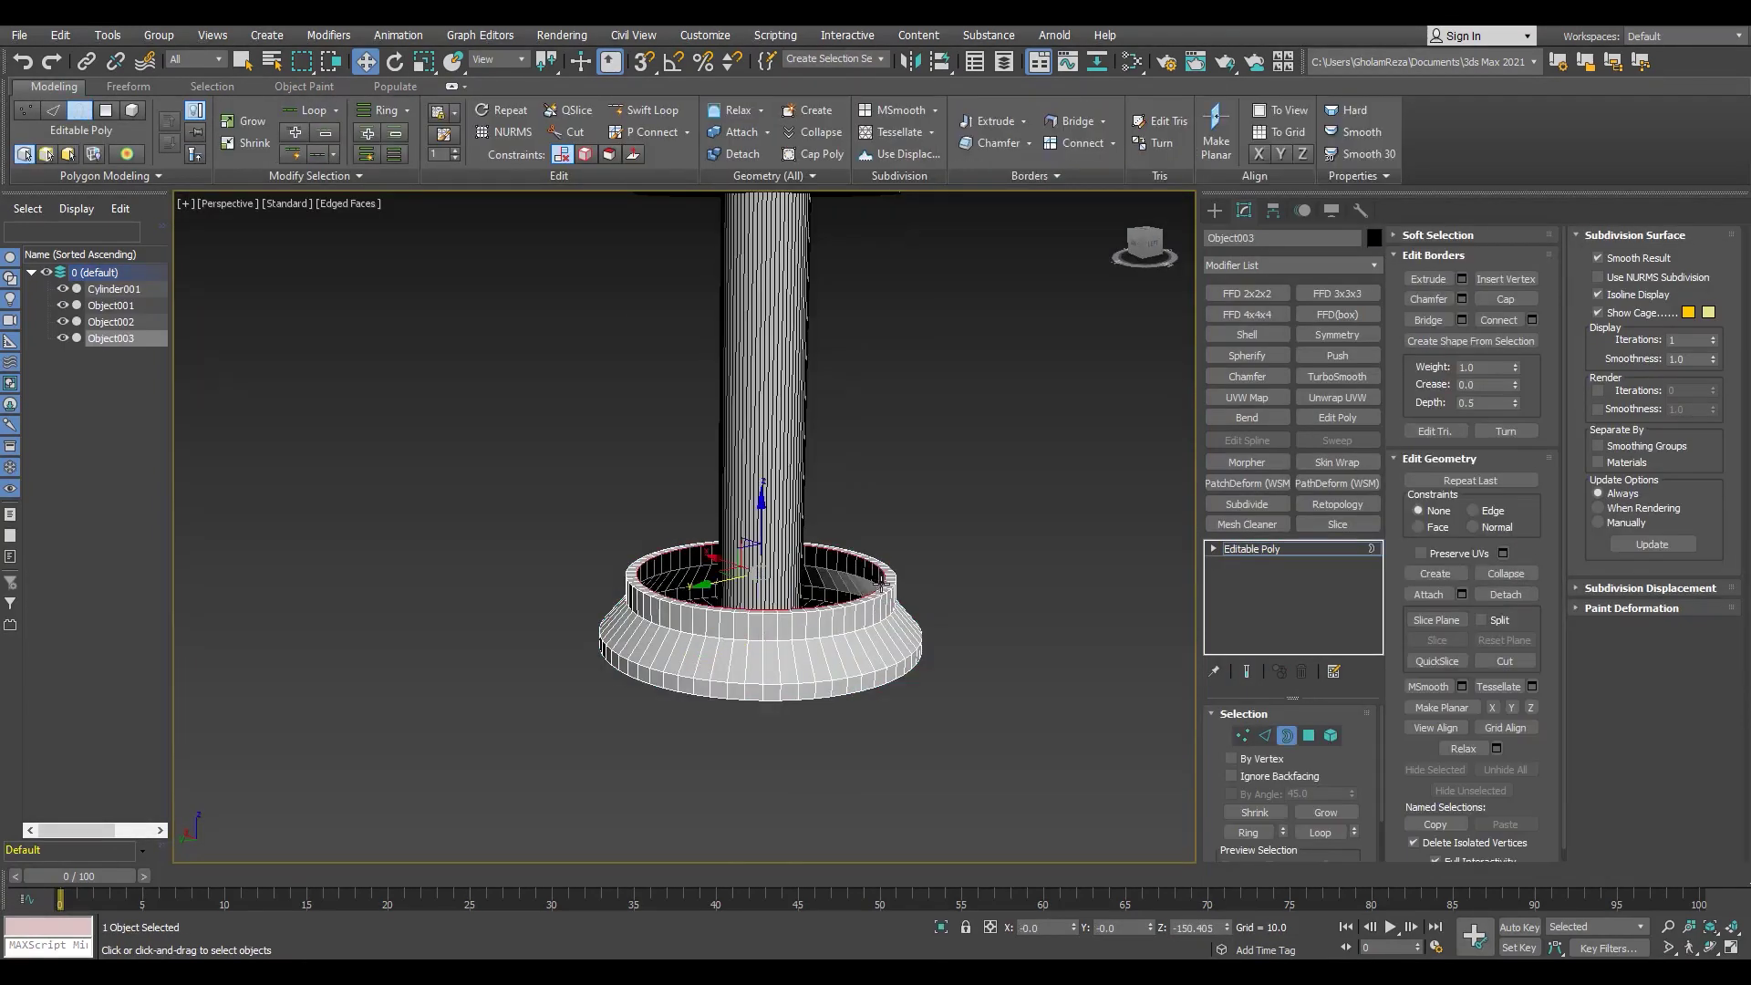
{"action": "scroll", "coordinate": [780, 593], "scroll_direction": "up", "scroll_amount": 5}
{"action": "left_click_drag", "start_coordinate": [690, 513], "coordinate": [736, 685]}
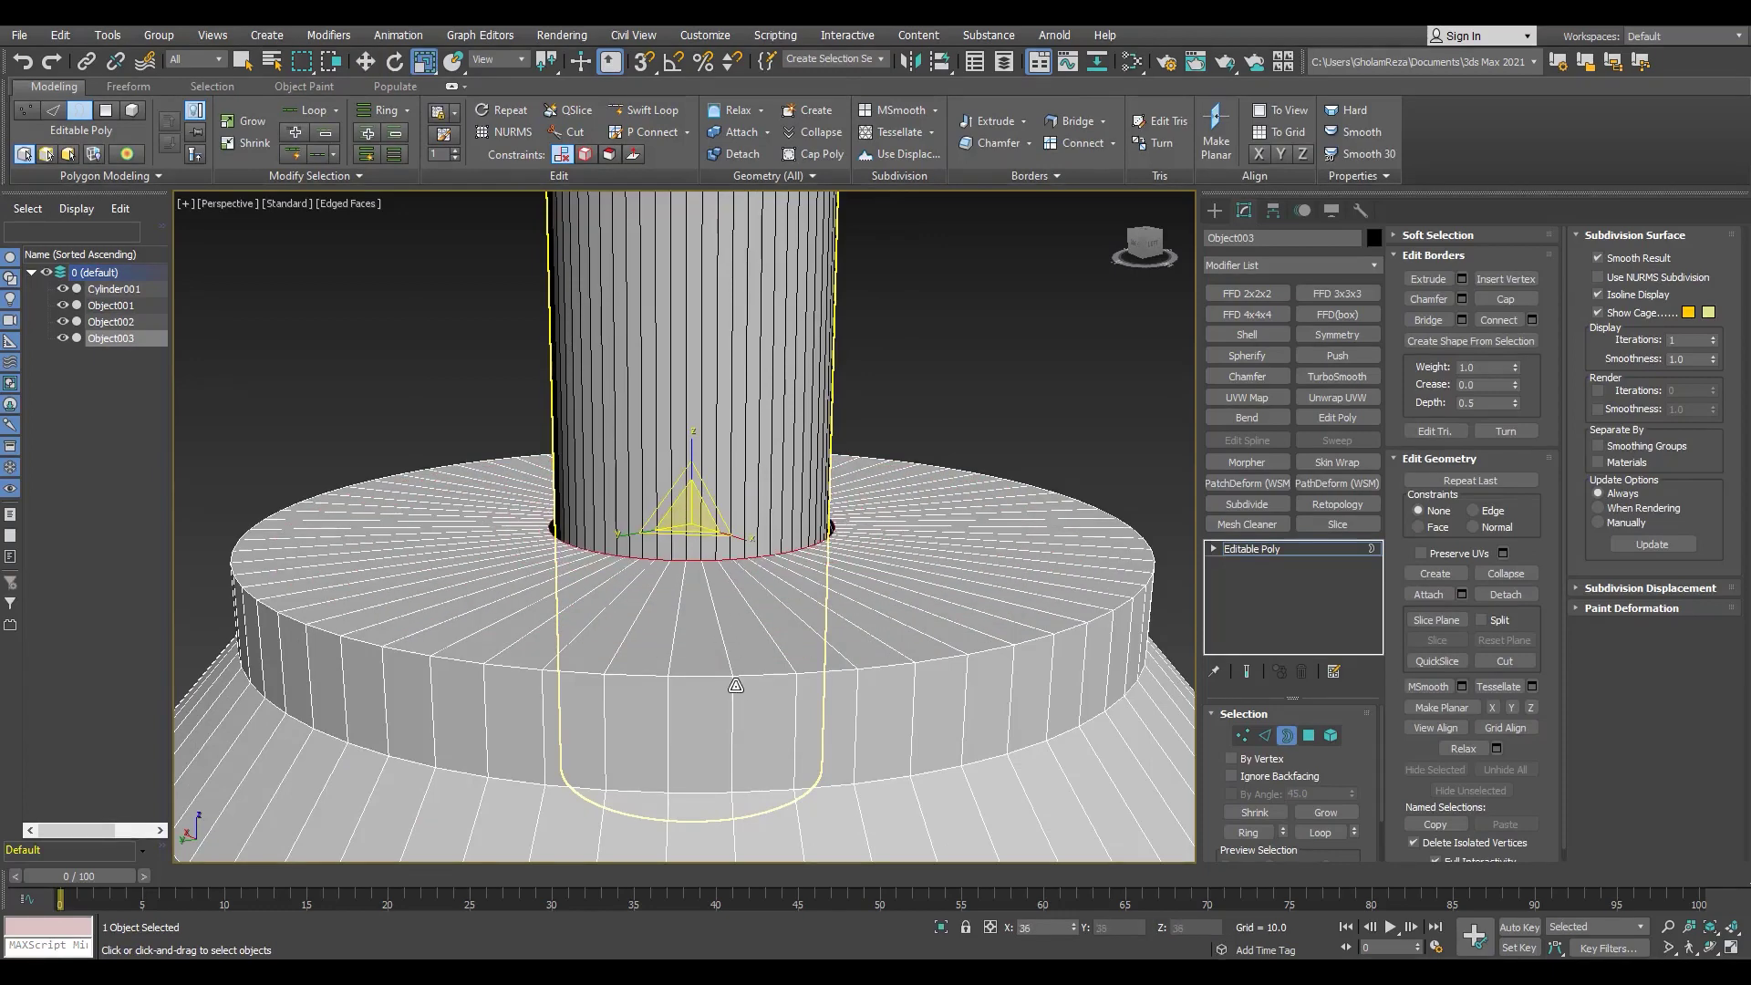
{"action": "middle_click_drag", "start_coordinate": [745, 701], "coordinate": [910, 514], "text": "alt"}
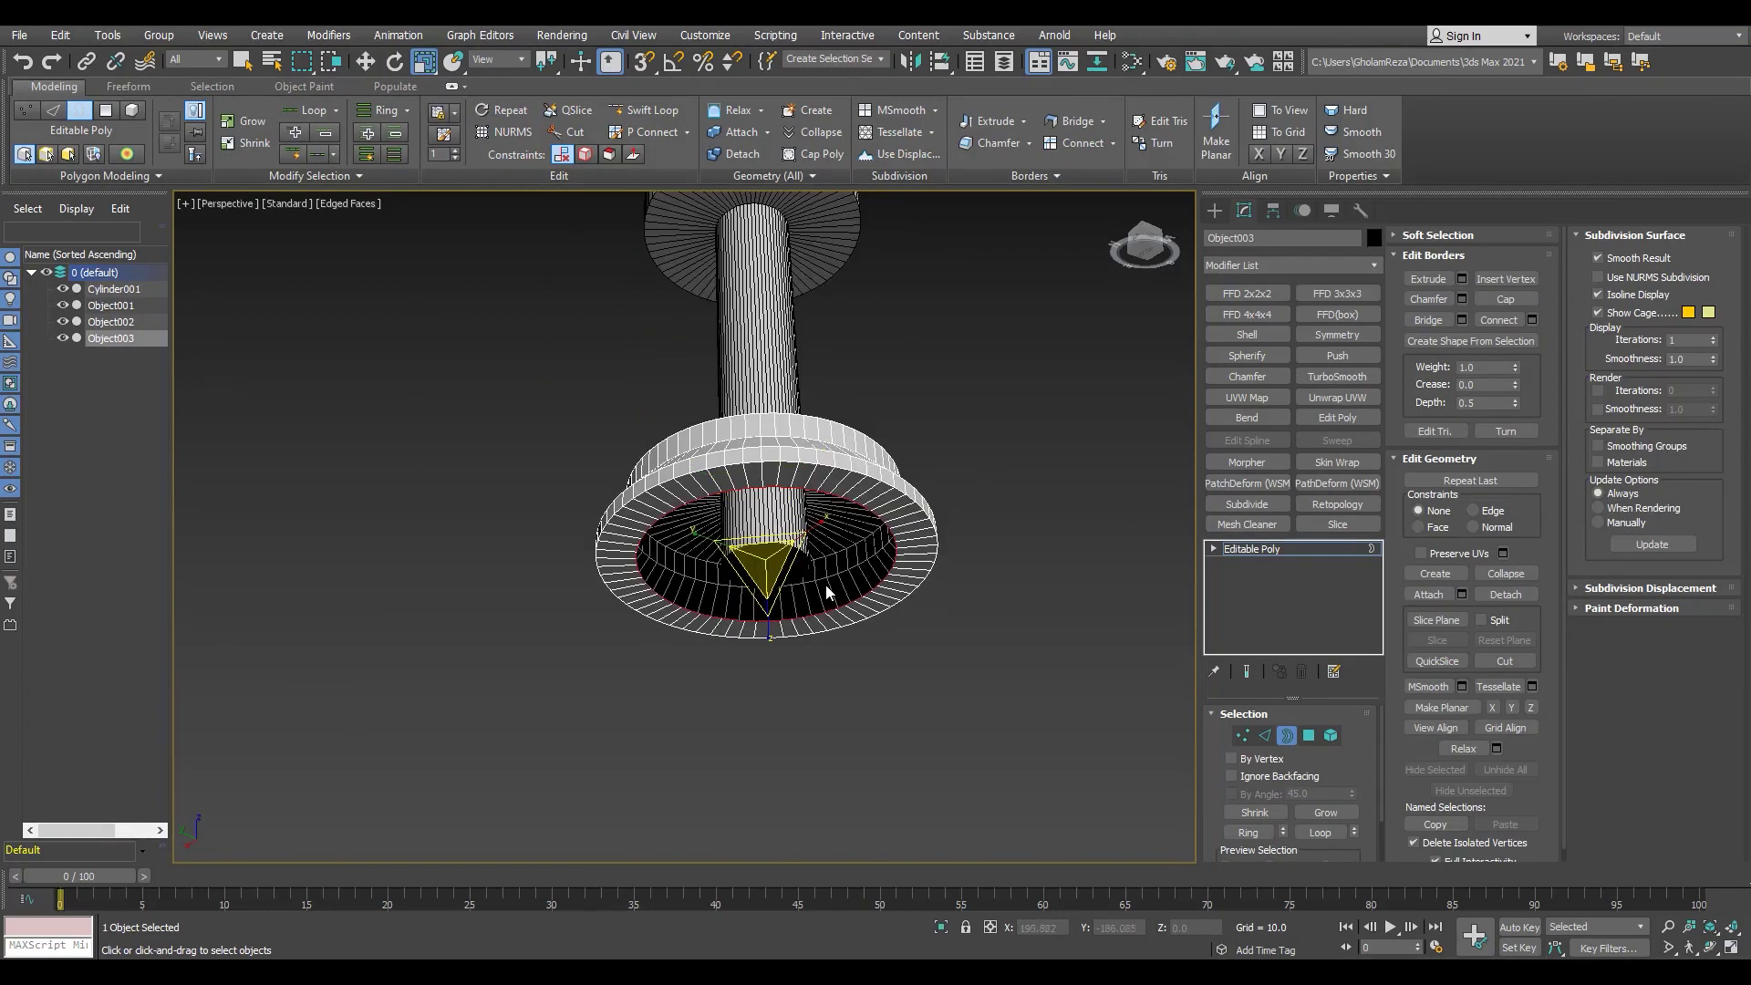
{"action": "scroll", "coordinate": [827, 593], "scroll_direction": "up", "scroll_amount": 2}
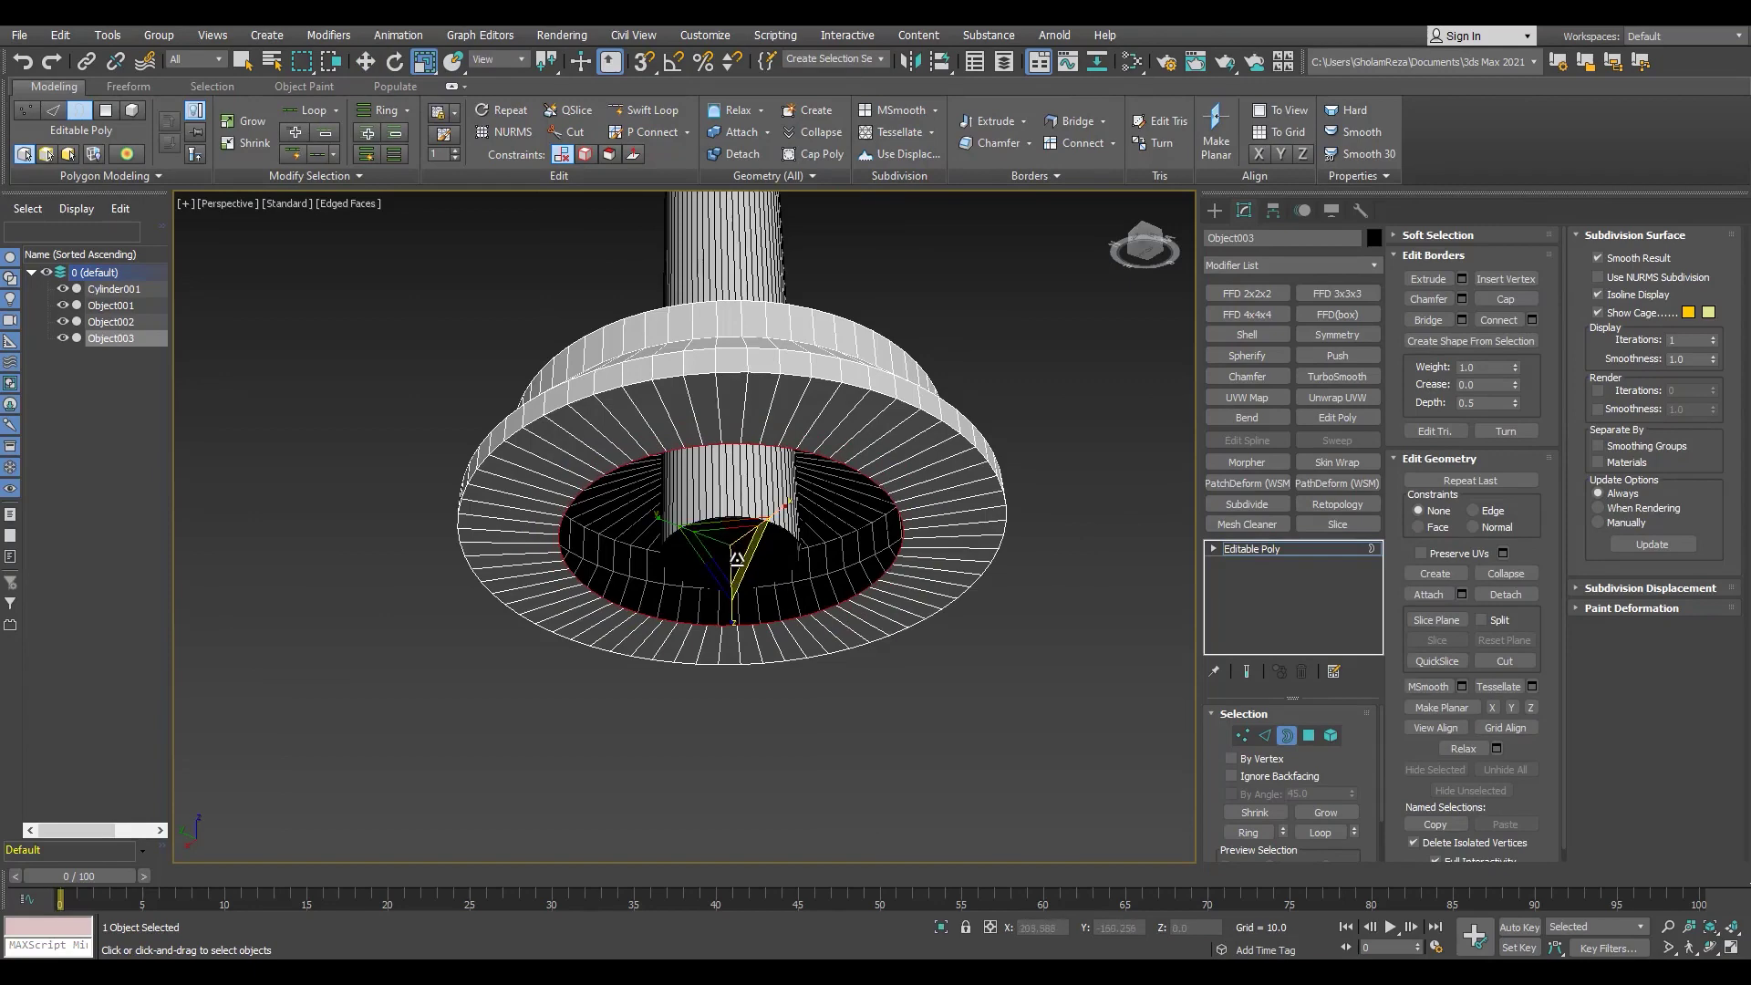
{"action": "scroll", "coordinate": [737, 558], "scroll_direction": "up", "scroll_amount": 2}
Step: Move and rescale the inner border loop to reshape the ring's hole
{"action": "key", "text": "w"}
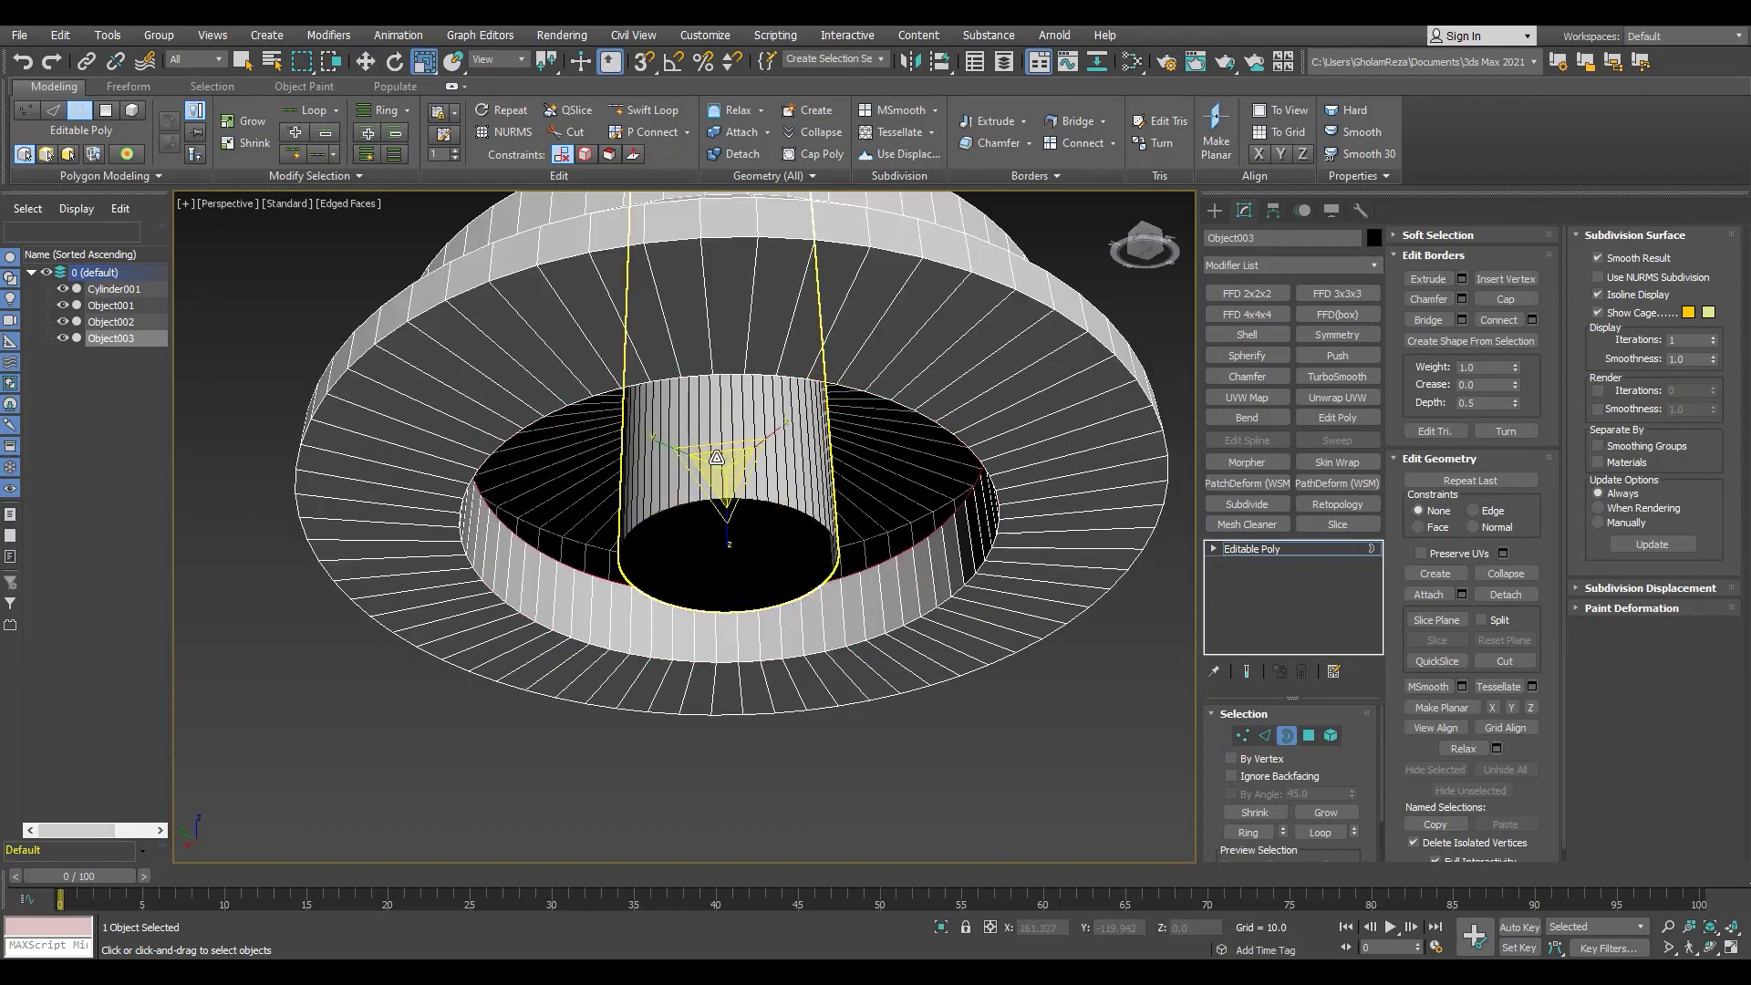
{"action": "left_click_drag", "start_coordinate": [716, 458], "coordinate": [745, 603]}
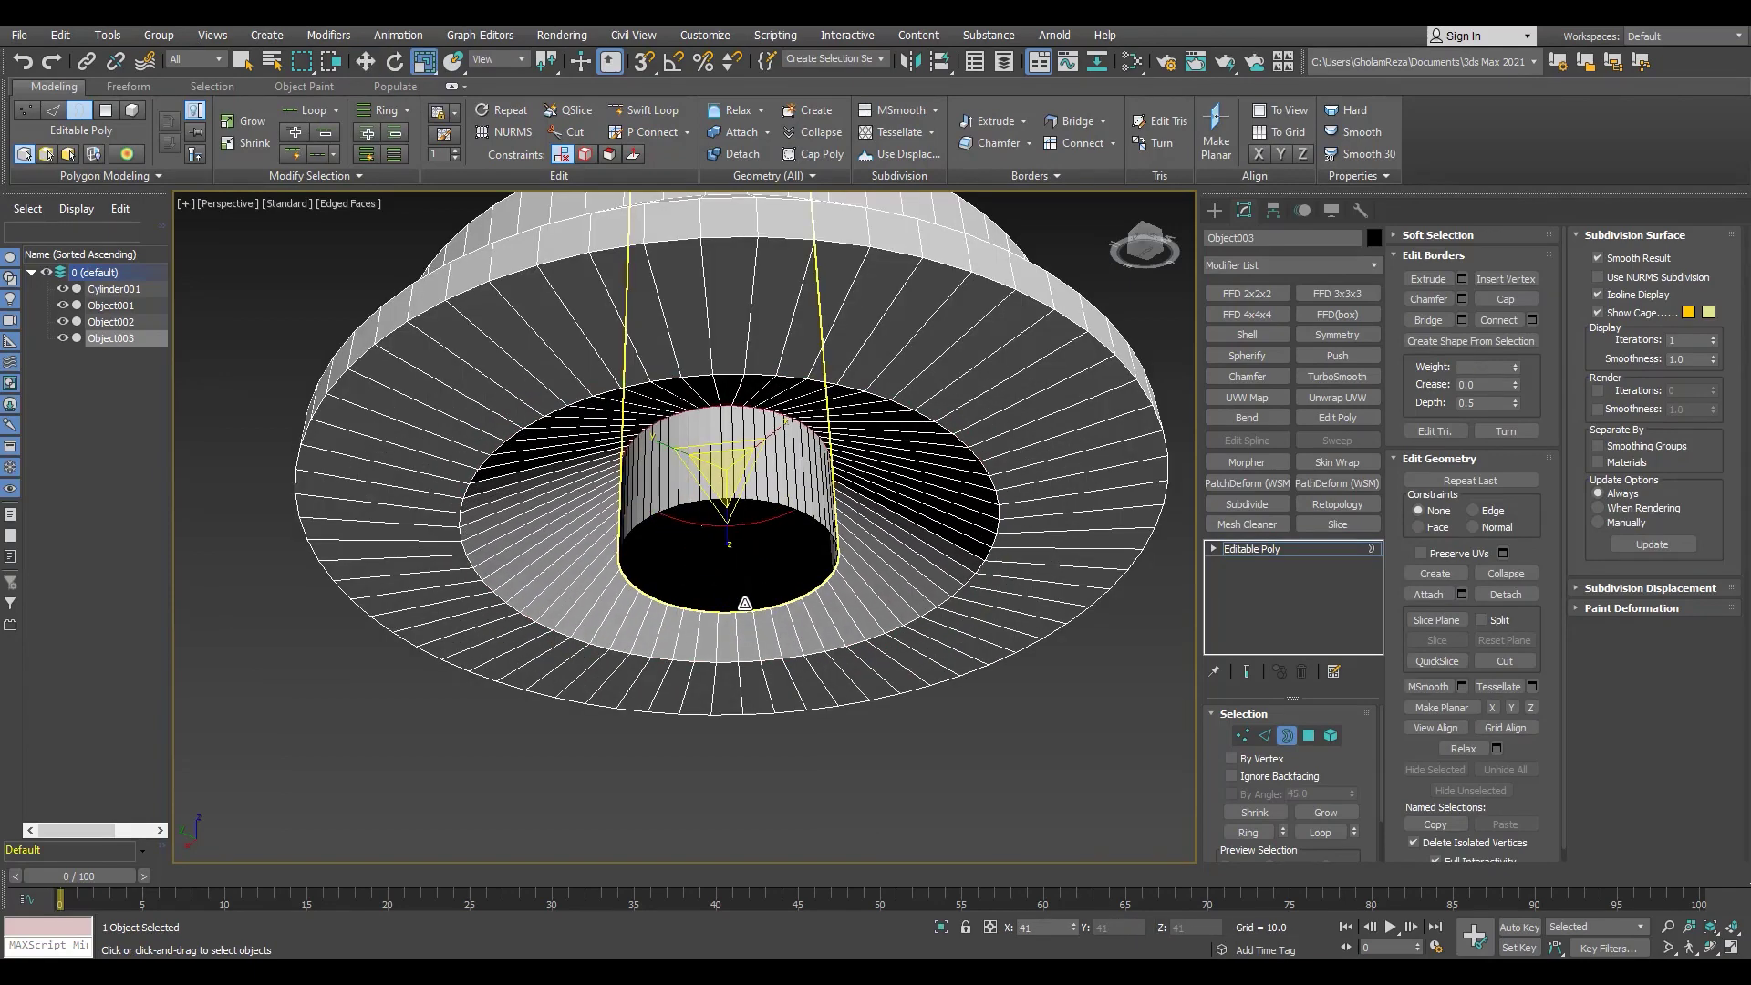
{"action": "scroll", "coordinate": [745, 602], "scroll_direction": "down", "scroll_amount": 4}
{"action": "middle_click_drag", "start_coordinate": [729, 501], "coordinate": [727, 498], "text": "alt"}
{"action": "scroll", "coordinate": [727, 499], "scroll_direction": "up", "scroll_amount": 5}
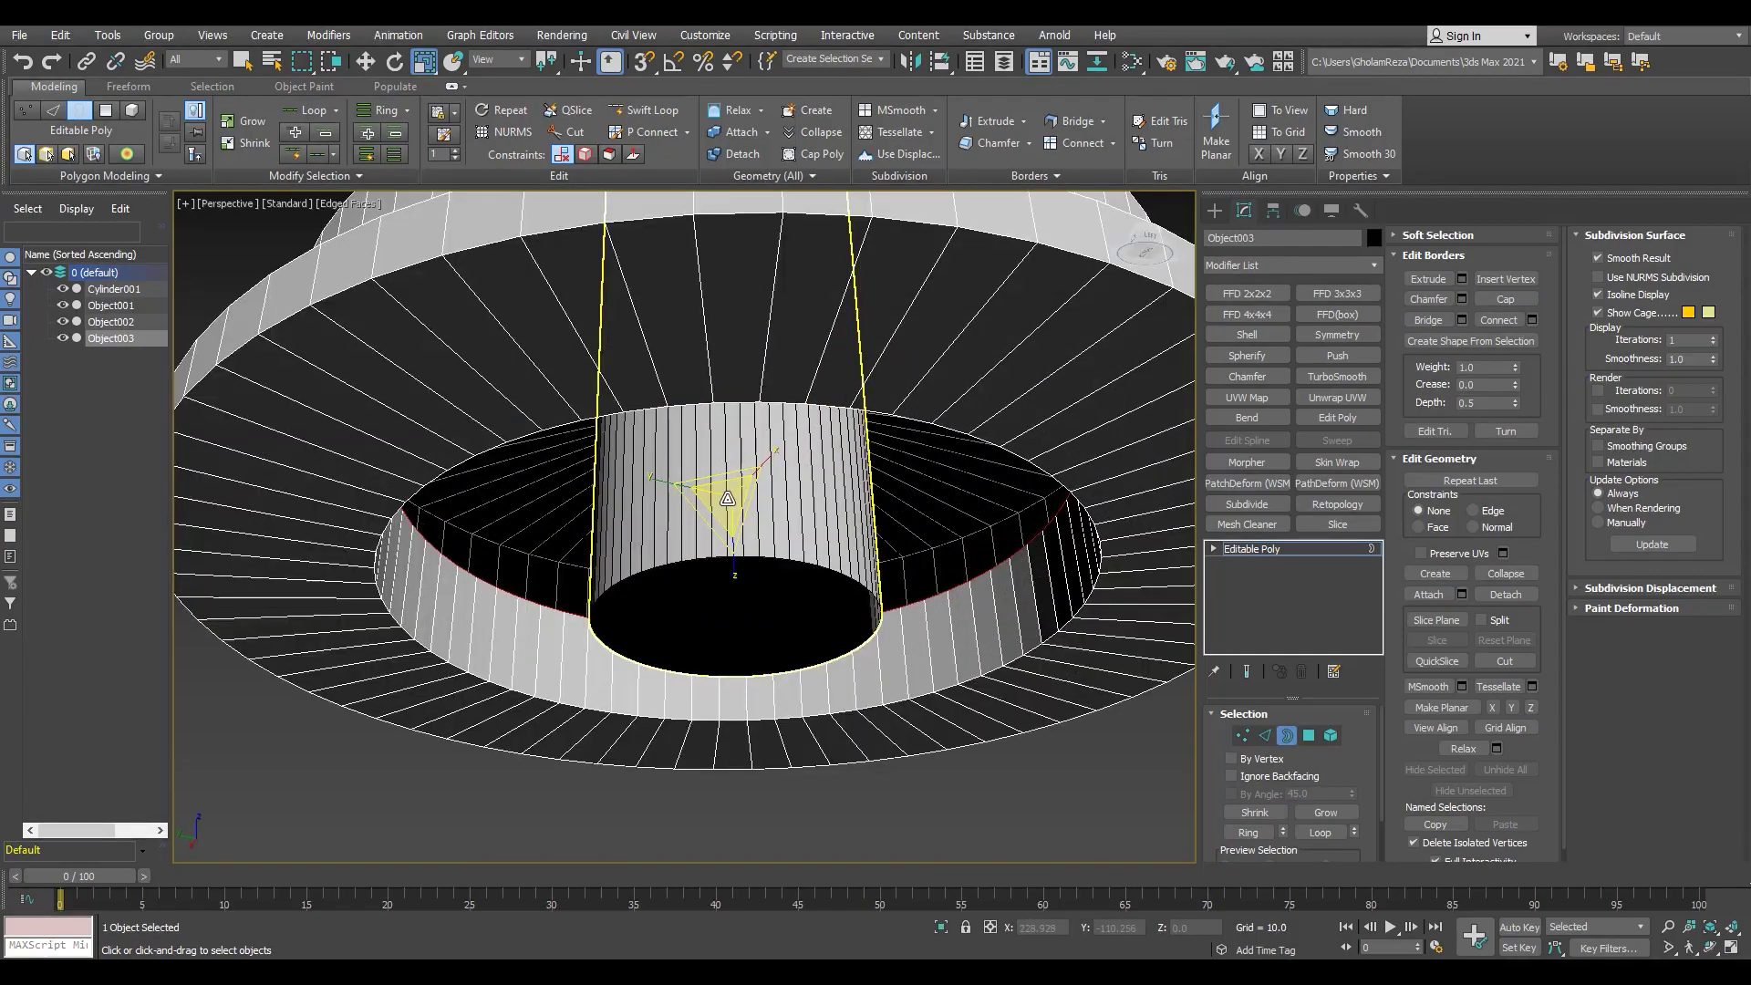
{"action": "left_click_drag", "start_coordinate": [727, 499], "coordinate": [745, 586]}
{"action": "key", "text": "w"}
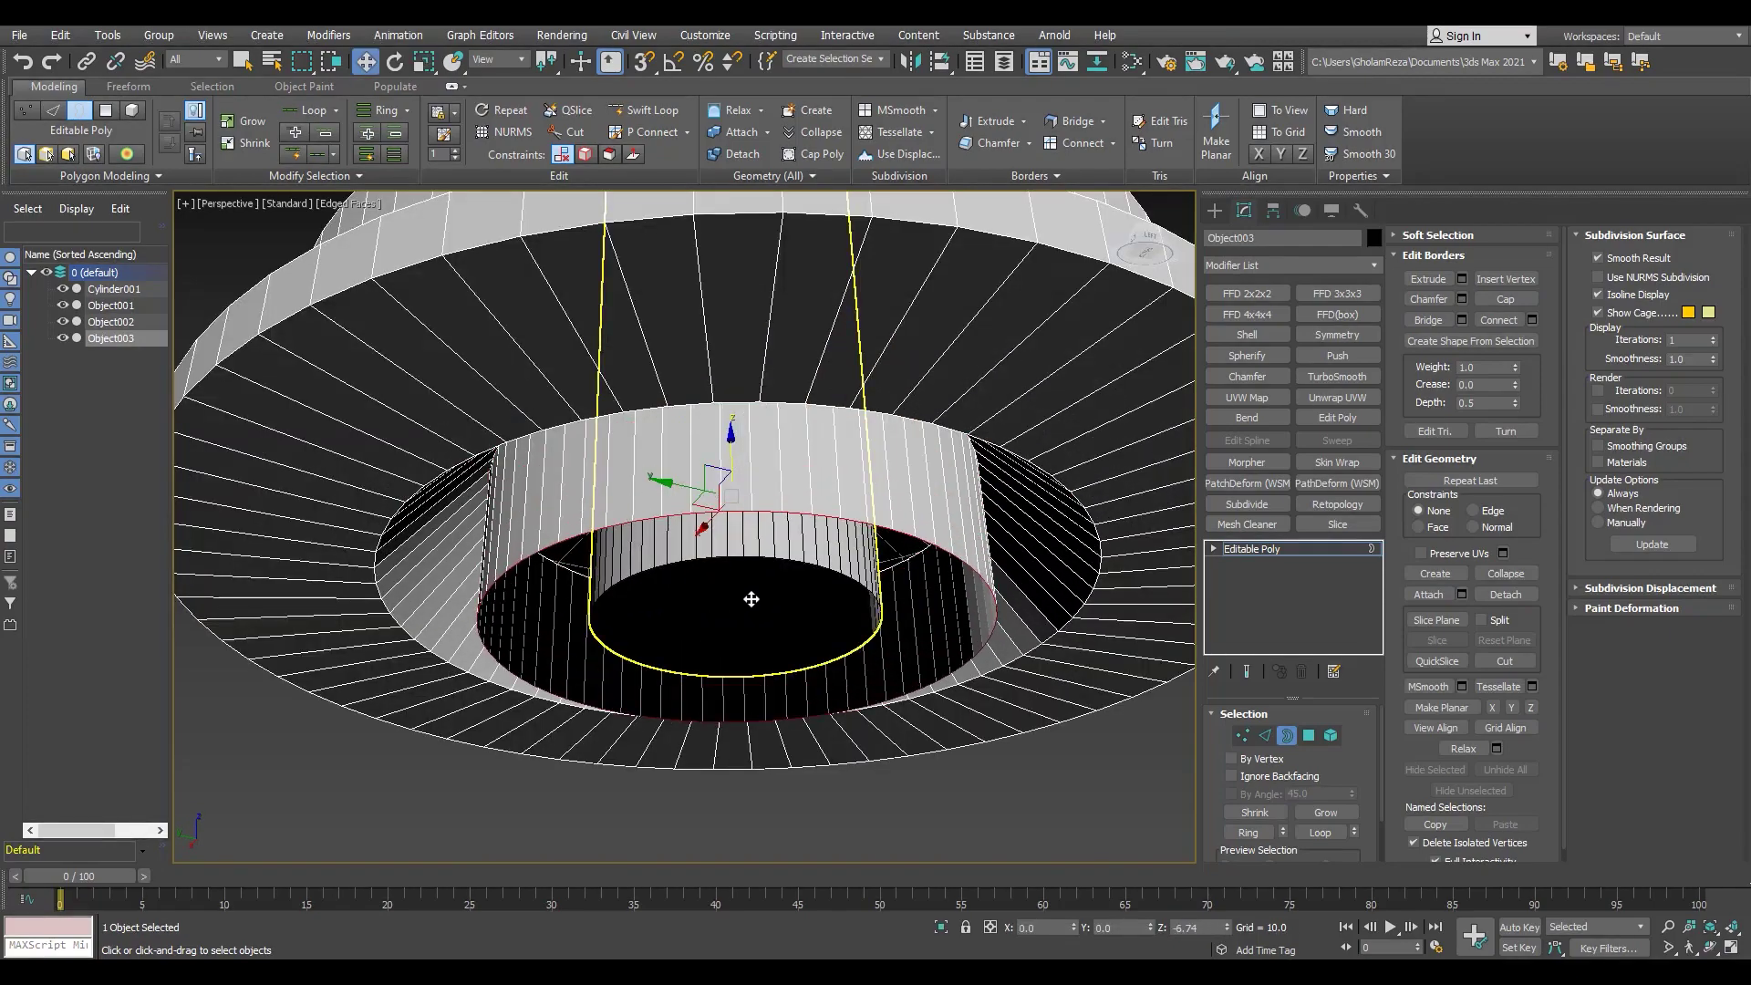
{"action": "scroll", "coordinate": [734, 639], "scroll_direction": "down", "scroll_amount": 4}
{"action": "scroll", "coordinate": [707, 512], "scroll_direction": "up", "scroll_amount": 4}
Step: Shift-move the inner border downward to extrude a narrower band
{"action": "key", "text": "f"}
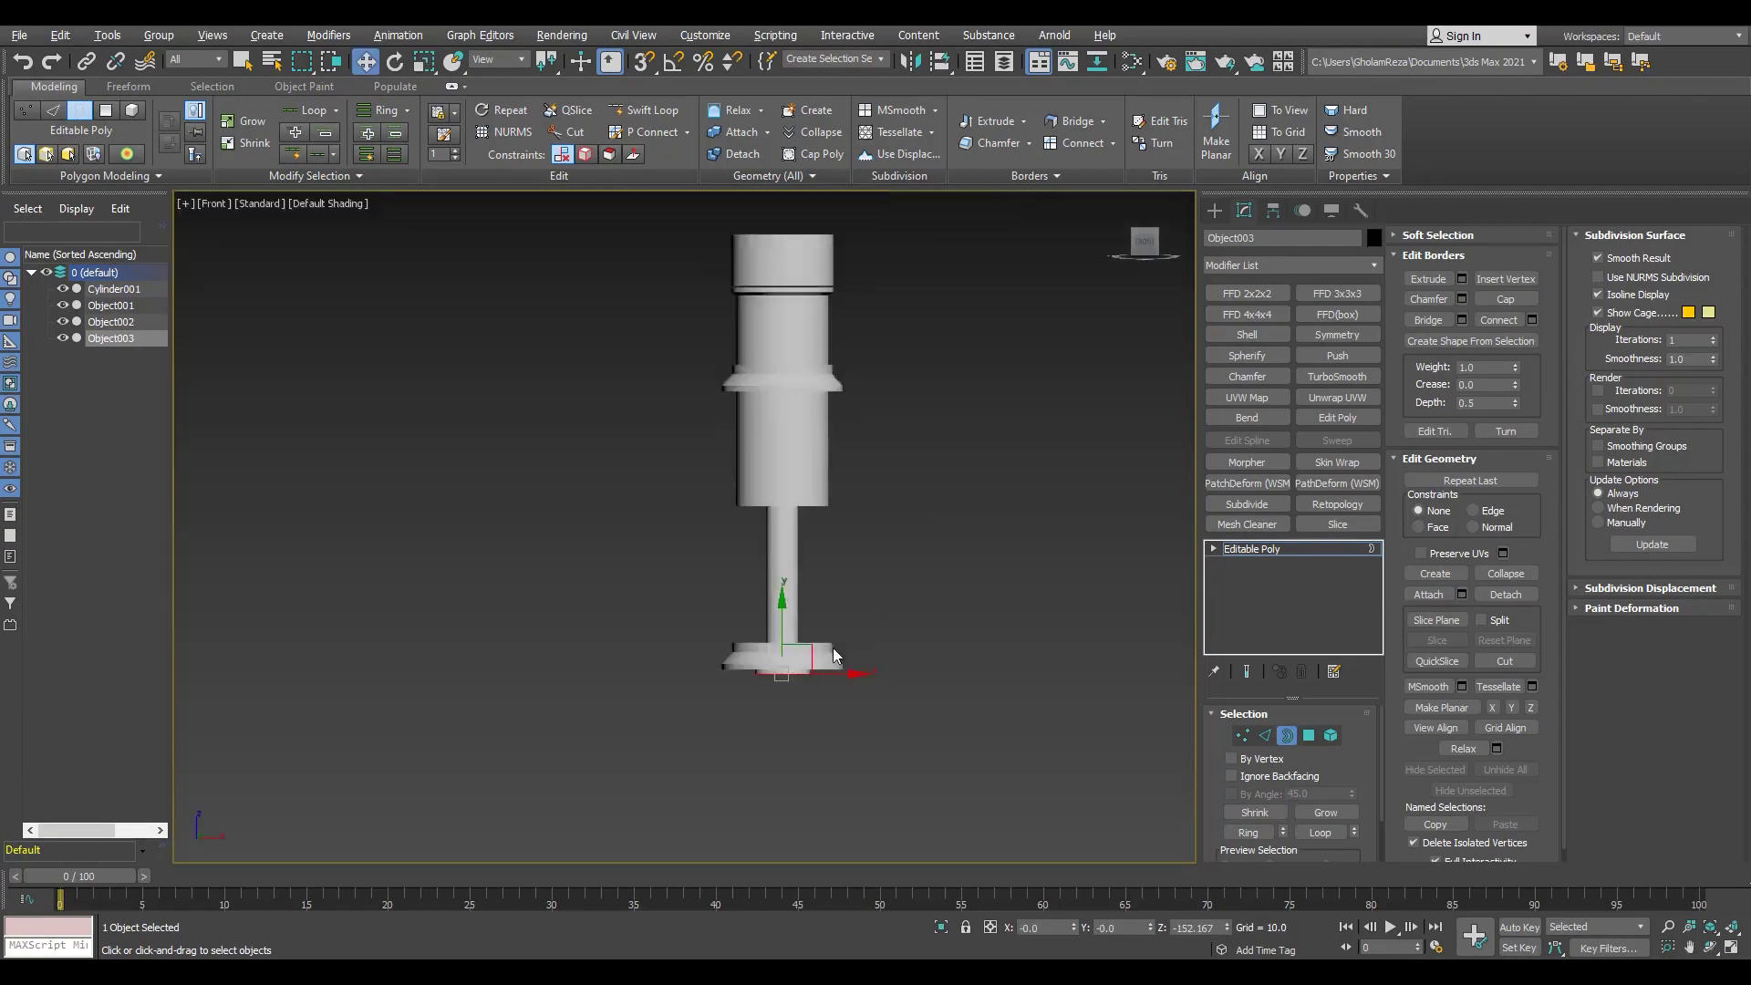
{"action": "scroll", "coordinate": [824, 574], "scroll_direction": "up", "scroll_amount": 3}
{"action": "key", "text": "p"}
{"action": "left_click_drag", "start_coordinate": [667, 572], "coordinate": [682, 555]}
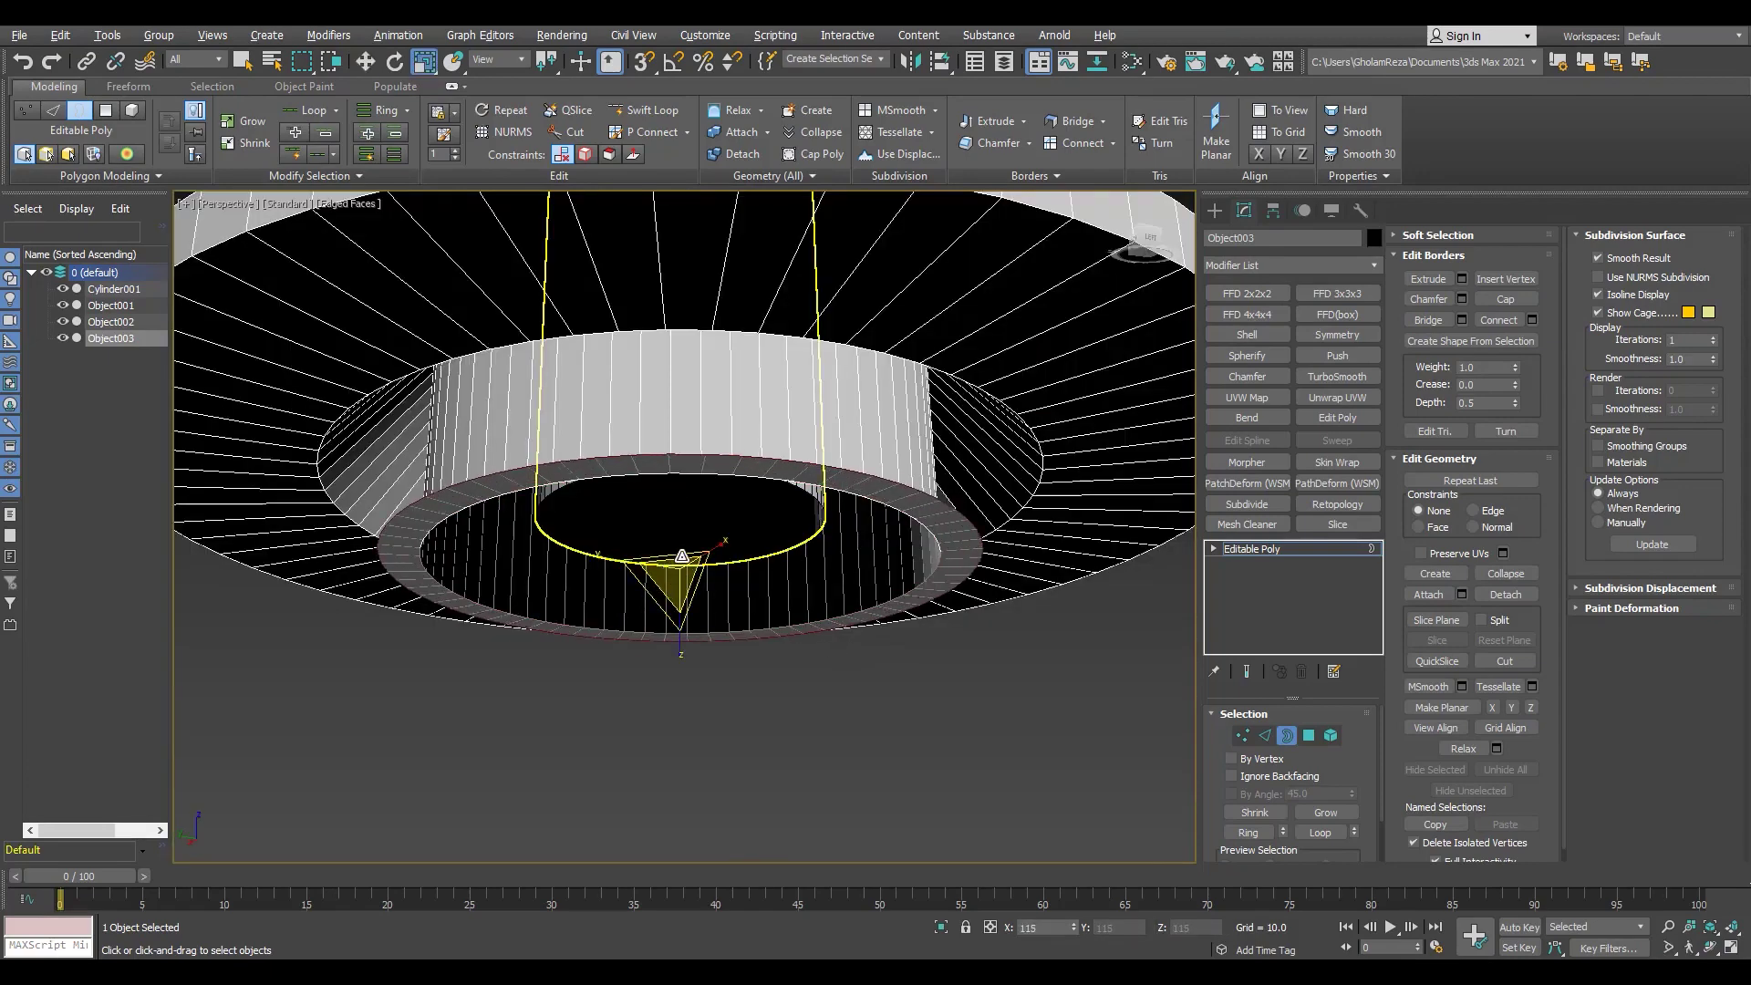
{"action": "key", "text": "w"}
{"action": "middle_click_drag", "start_coordinate": [682, 556], "coordinate": [698, 515], "text": "alt"}
{"action": "key", "text": "w"}
{"action": "left_click_drag", "start_coordinate": [661, 527], "coordinate": [672, 555], "text": "shift"}
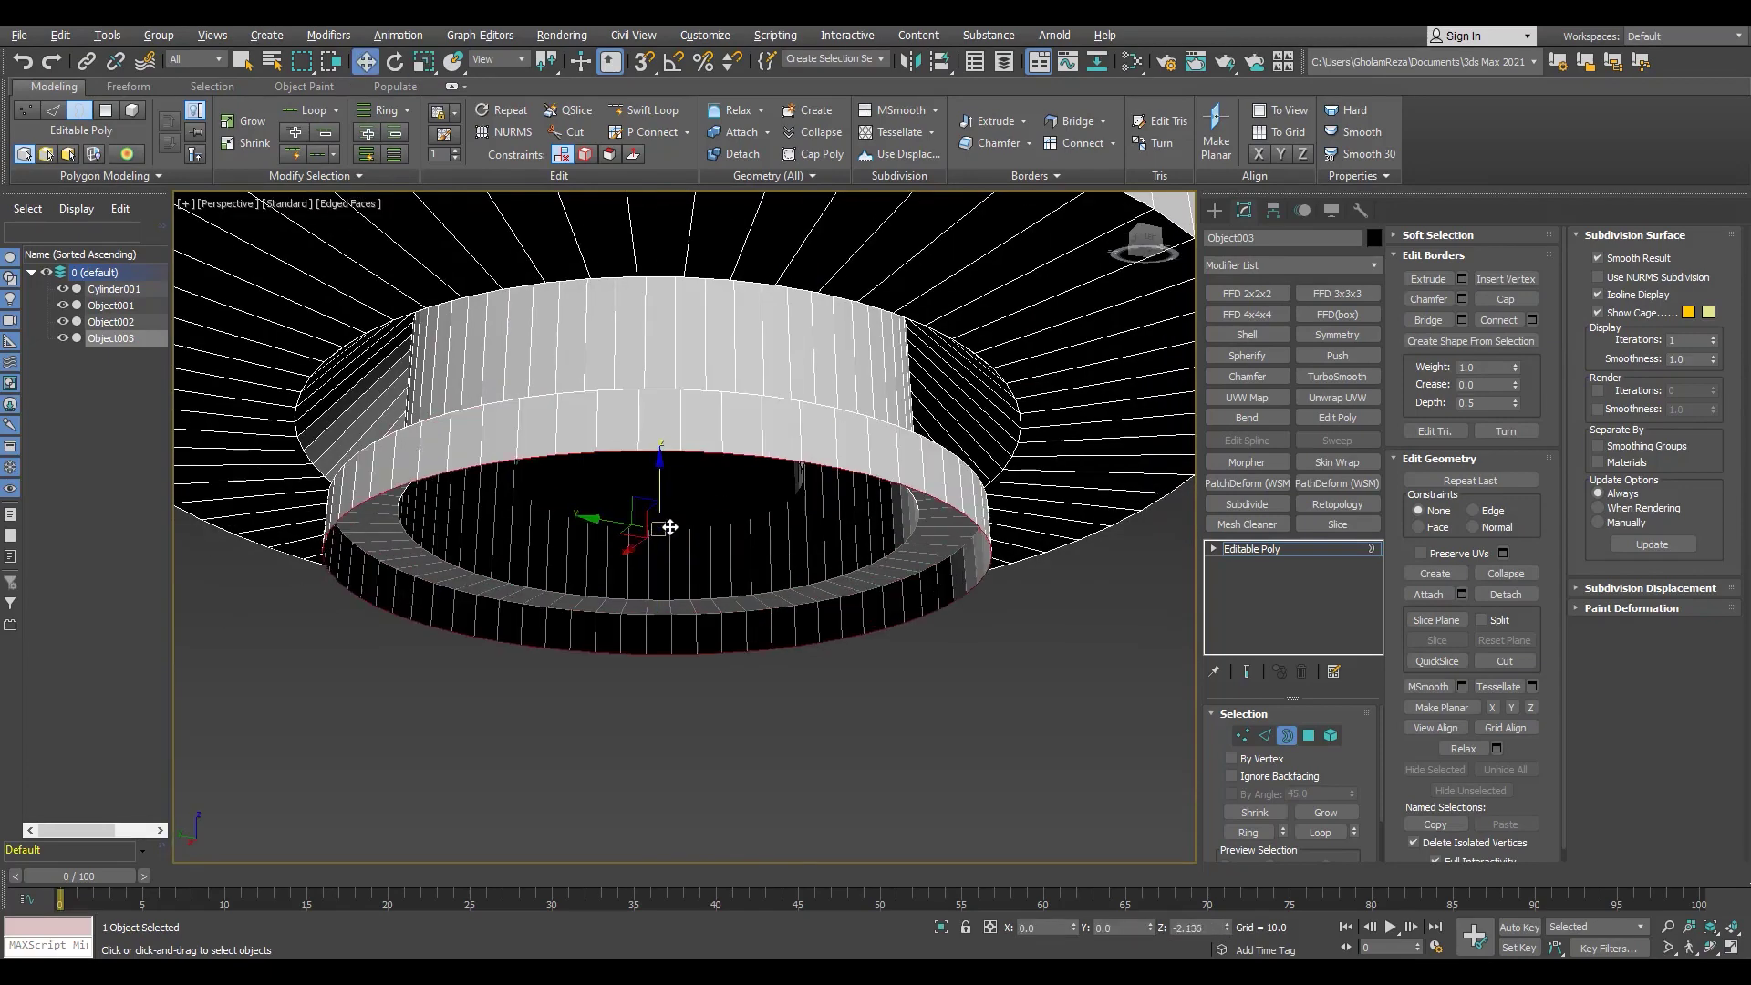
Step: Extrude the bottom border down into a long cylinder
{"action": "left_click_drag", "start_coordinate": [651, 624], "coordinate": [658, 666]}
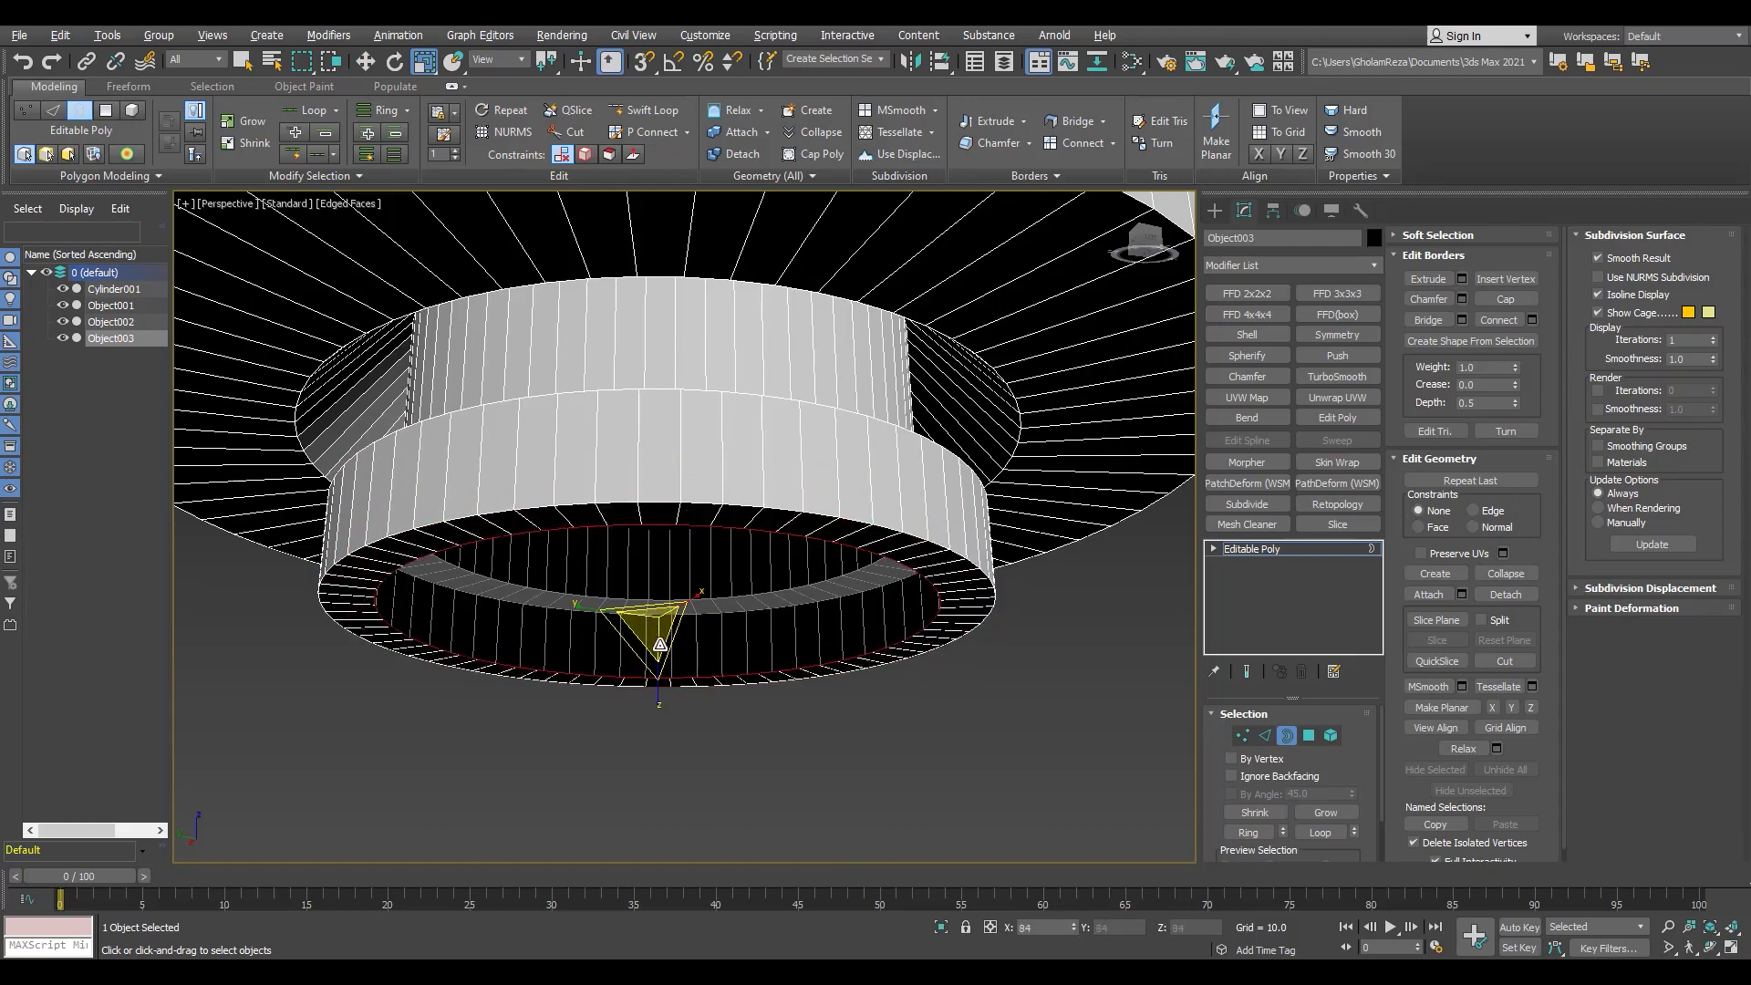
{"action": "scroll", "coordinate": [672, 593], "scroll_direction": "down", "scroll_amount": 3}
{"action": "middle_click_drag", "start_coordinate": [665, 561], "coordinate": [645, 570]}
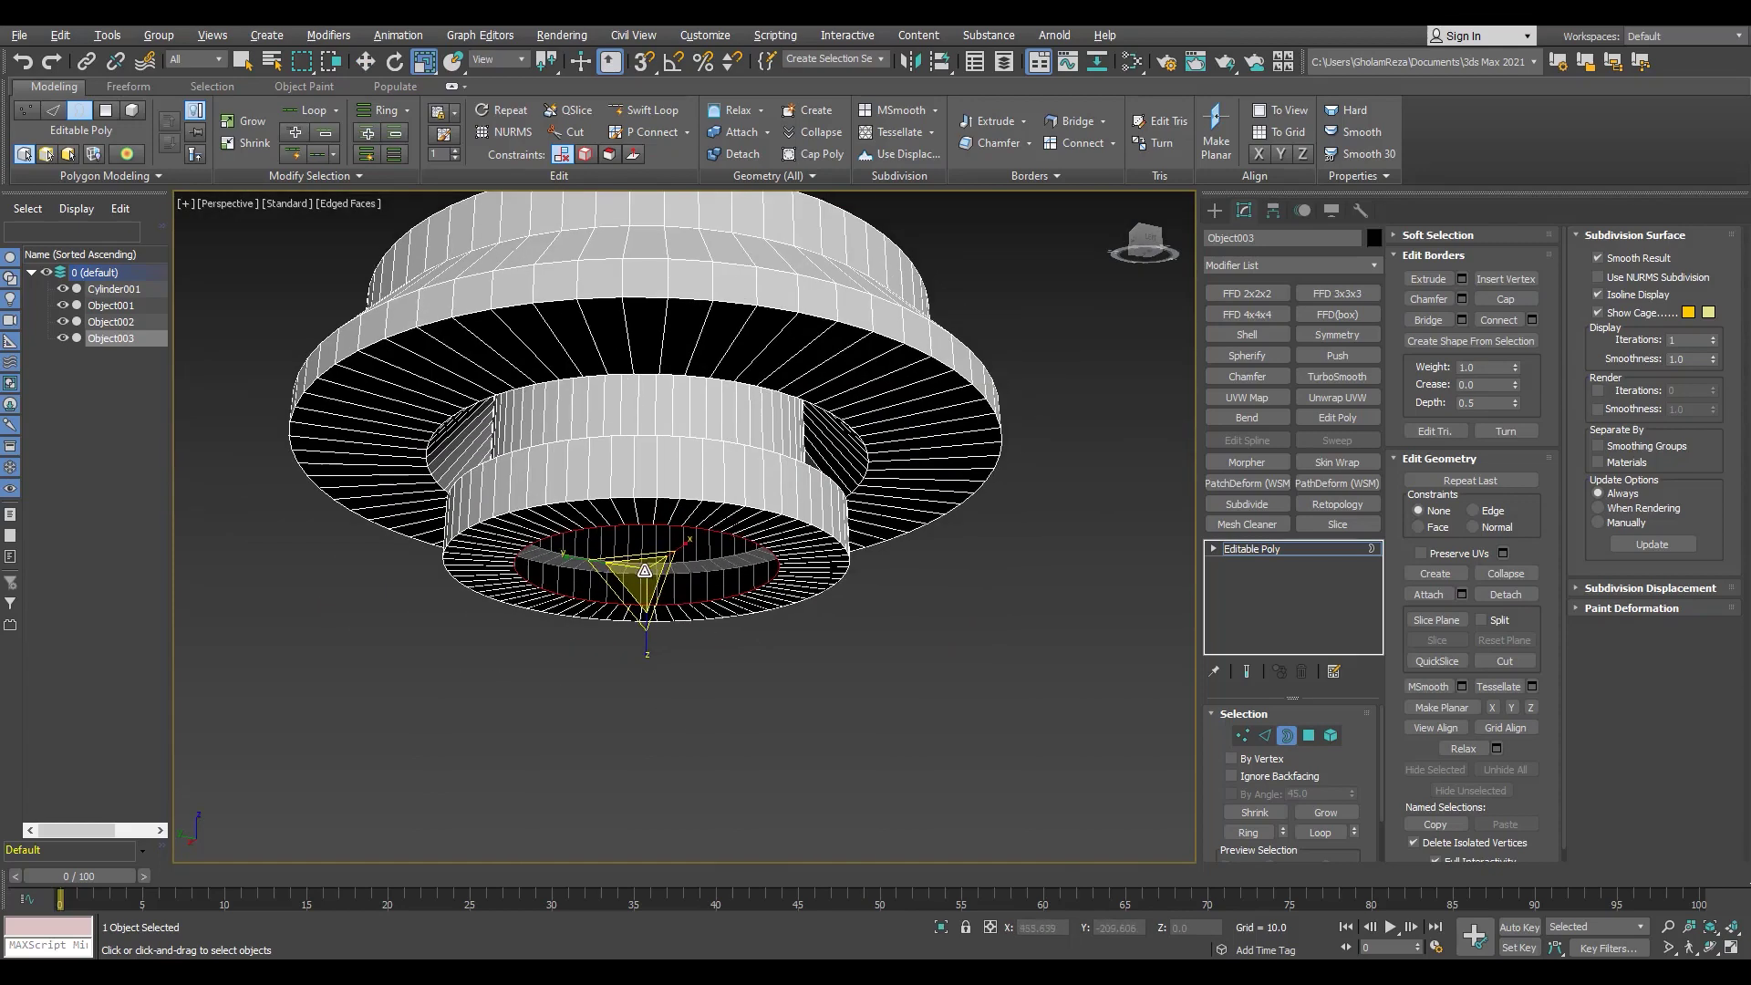
{"action": "left_click_drag", "start_coordinate": [646, 527], "coordinate": [658, 690], "text": "shift"}
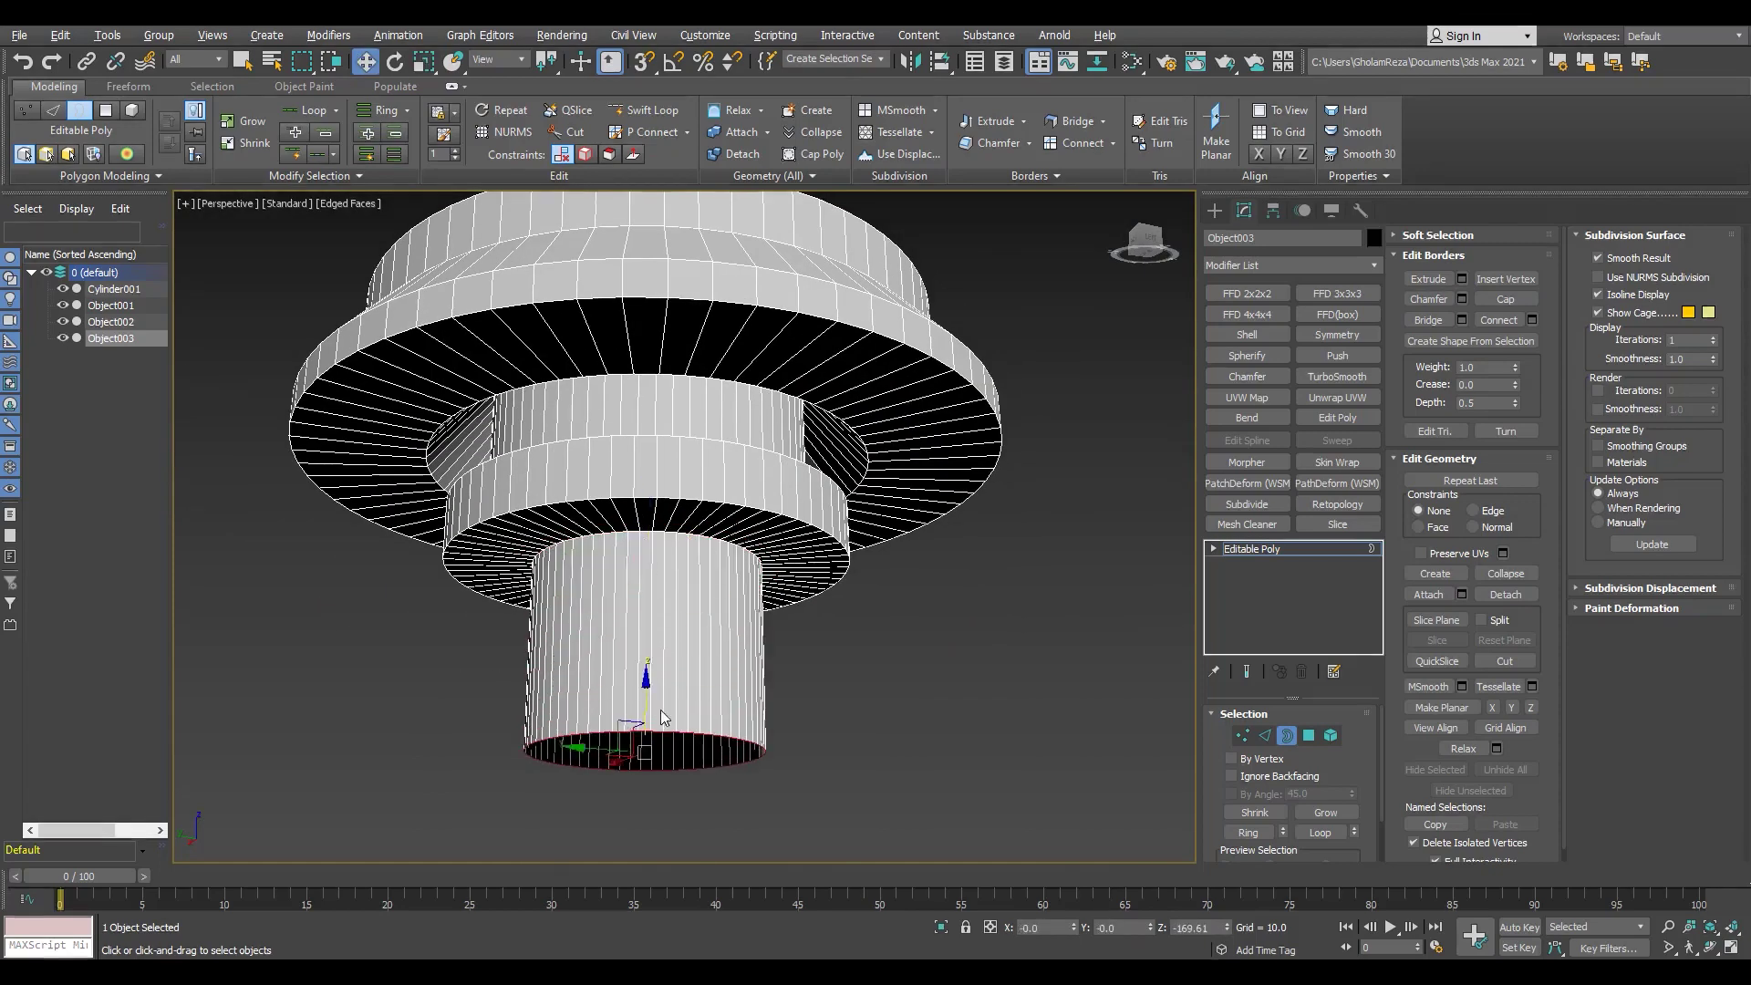
{"action": "scroll", "coordinate": [663, 718], "scroll_direction": "up", "scroll_amount": 3}
{"action": "scroll", "coordinate": [663, 717], "scroll_direction": "up", "scroll_amount": 2}
Step: Shift-scale the bottom border outward into a wider bottom rim
{"action": "key", "text": "r"}
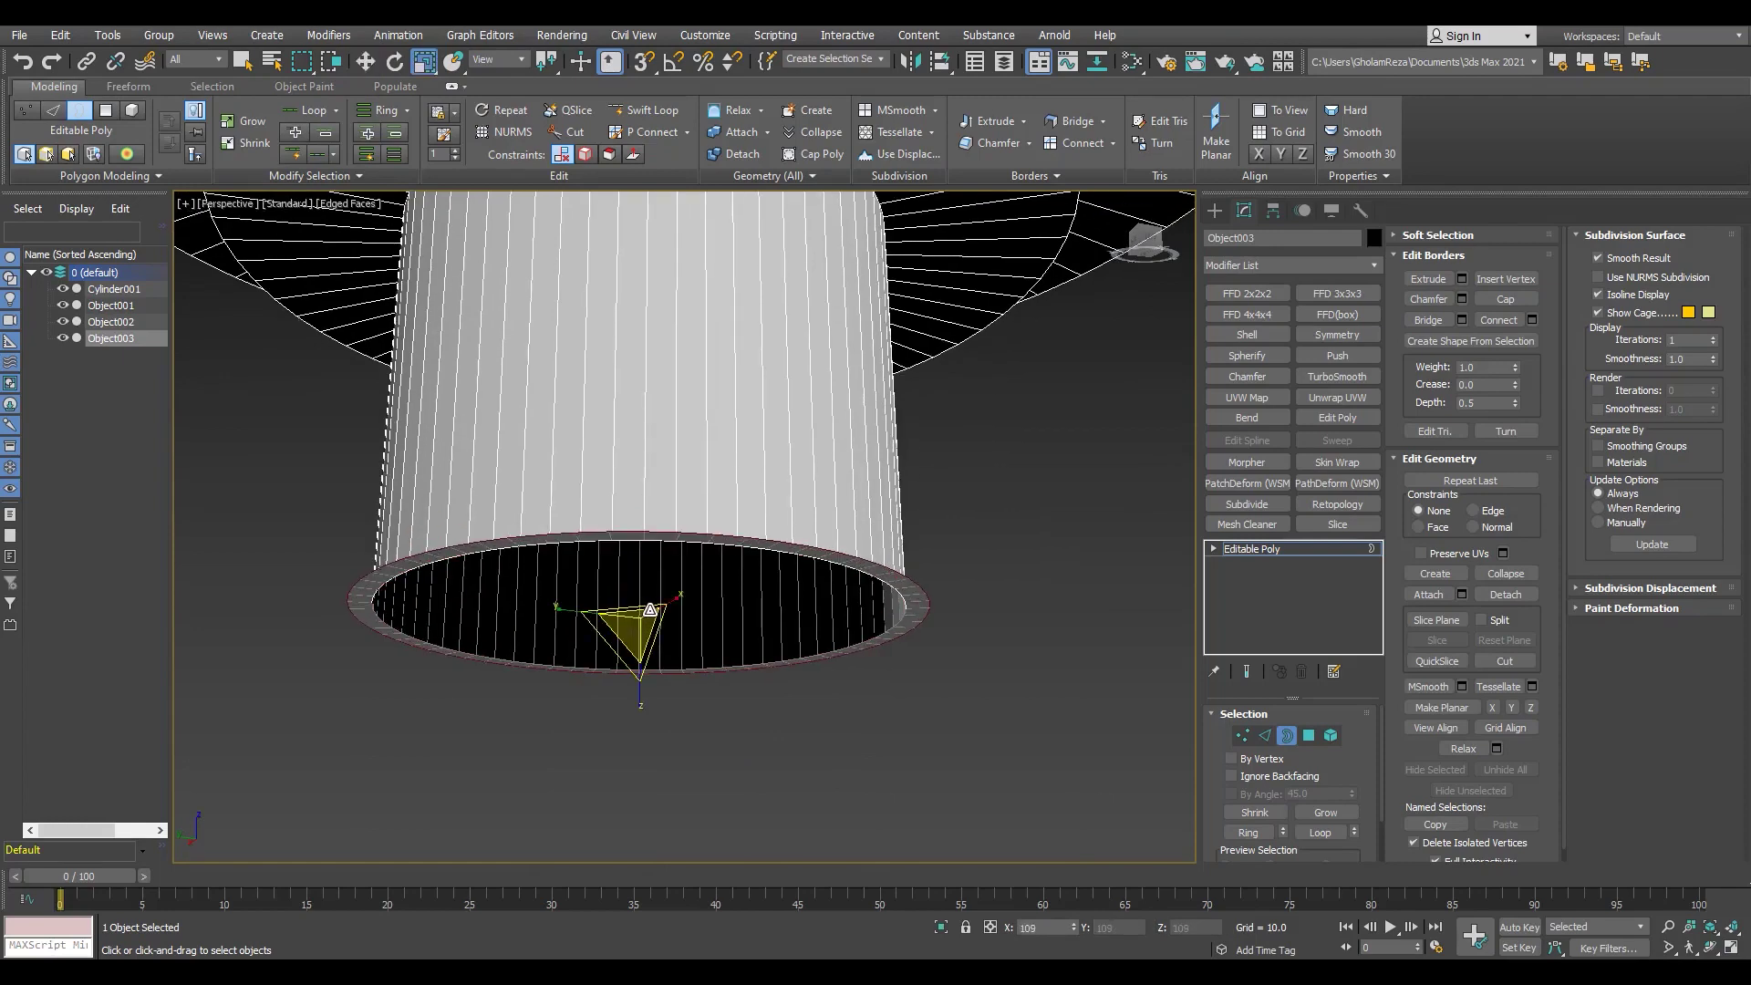
{"action": "mouse_move", "coordinate": [632, 625]}
{"action": "left_mouse_down", "text": "shift"}
{"action": "mouse_move", "coordinate": [638, 574]}
{"action": "mouse_move", "coordinate": [658, 613]}
{"action": "left_mouse_up", "text": "shift"}
{"action": "key", "text": "w"}
{"action": "scroll", "coordinate": [659, 613], "scroll_direction": "down", "scroll_amount": 3}
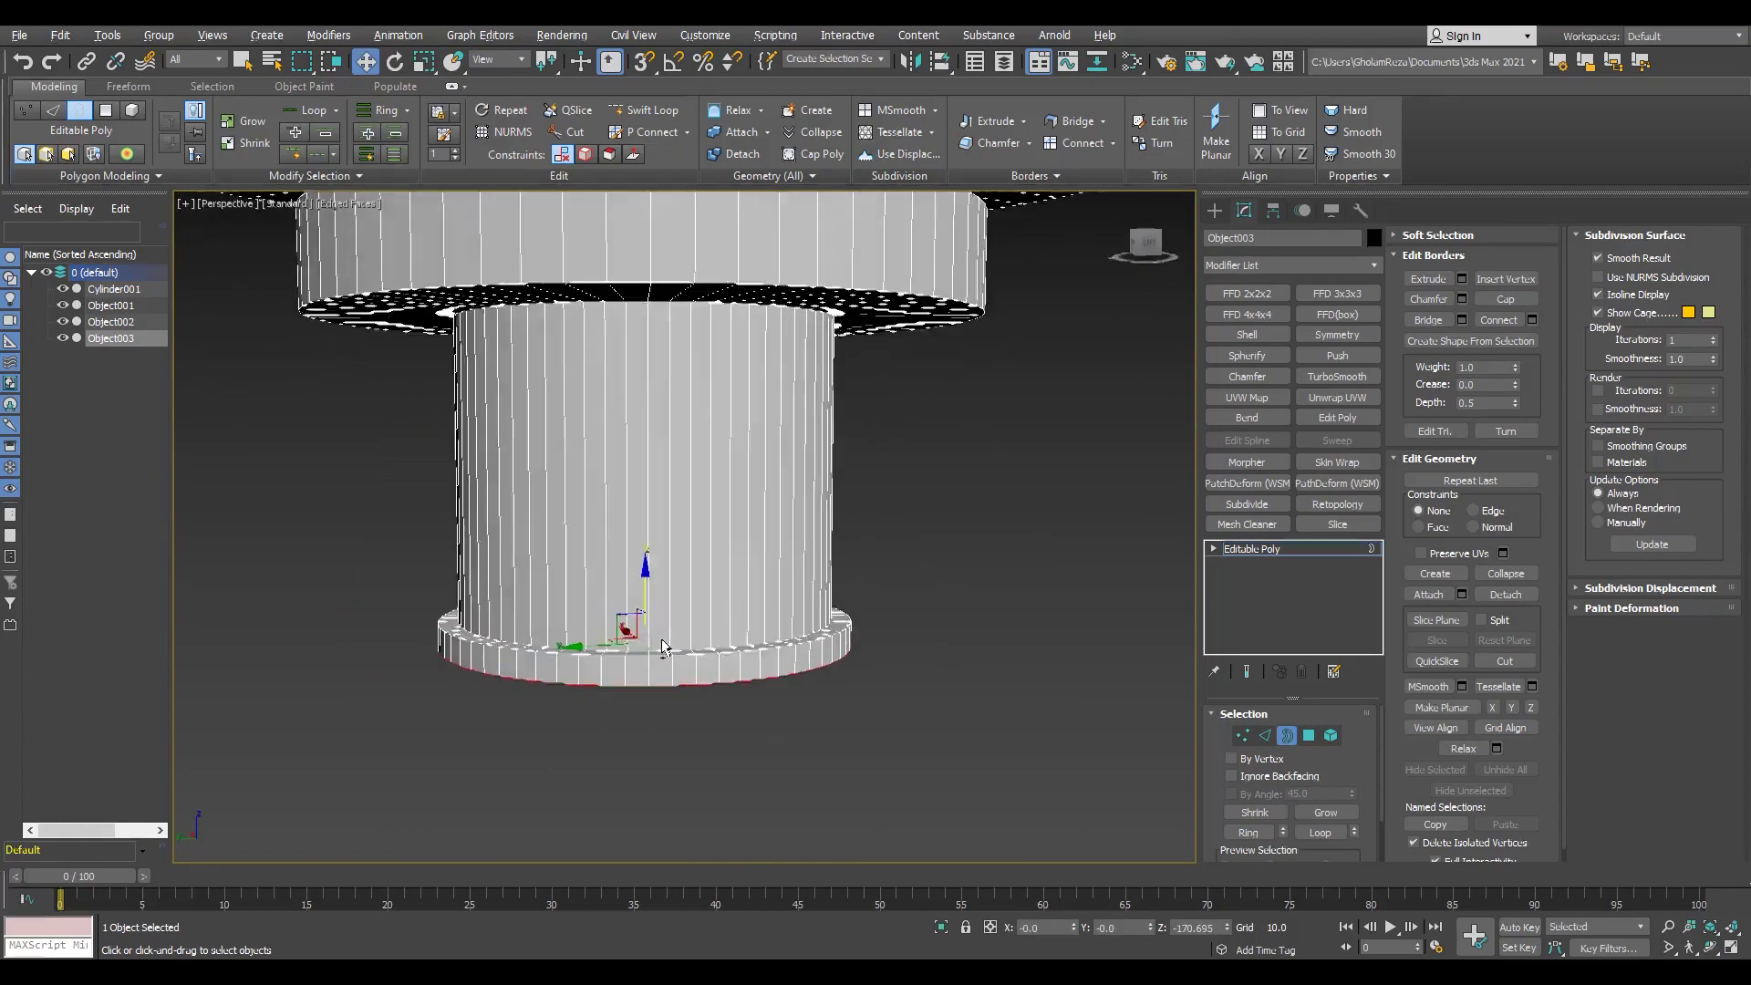
{"action": "key", "text": "3"}
{"action": "key", "text": "alt+w"}
Step: Draw a square Plane in the Top view with snaps, centred on the cylinder
{"action": "key", "text": "alt+w"}
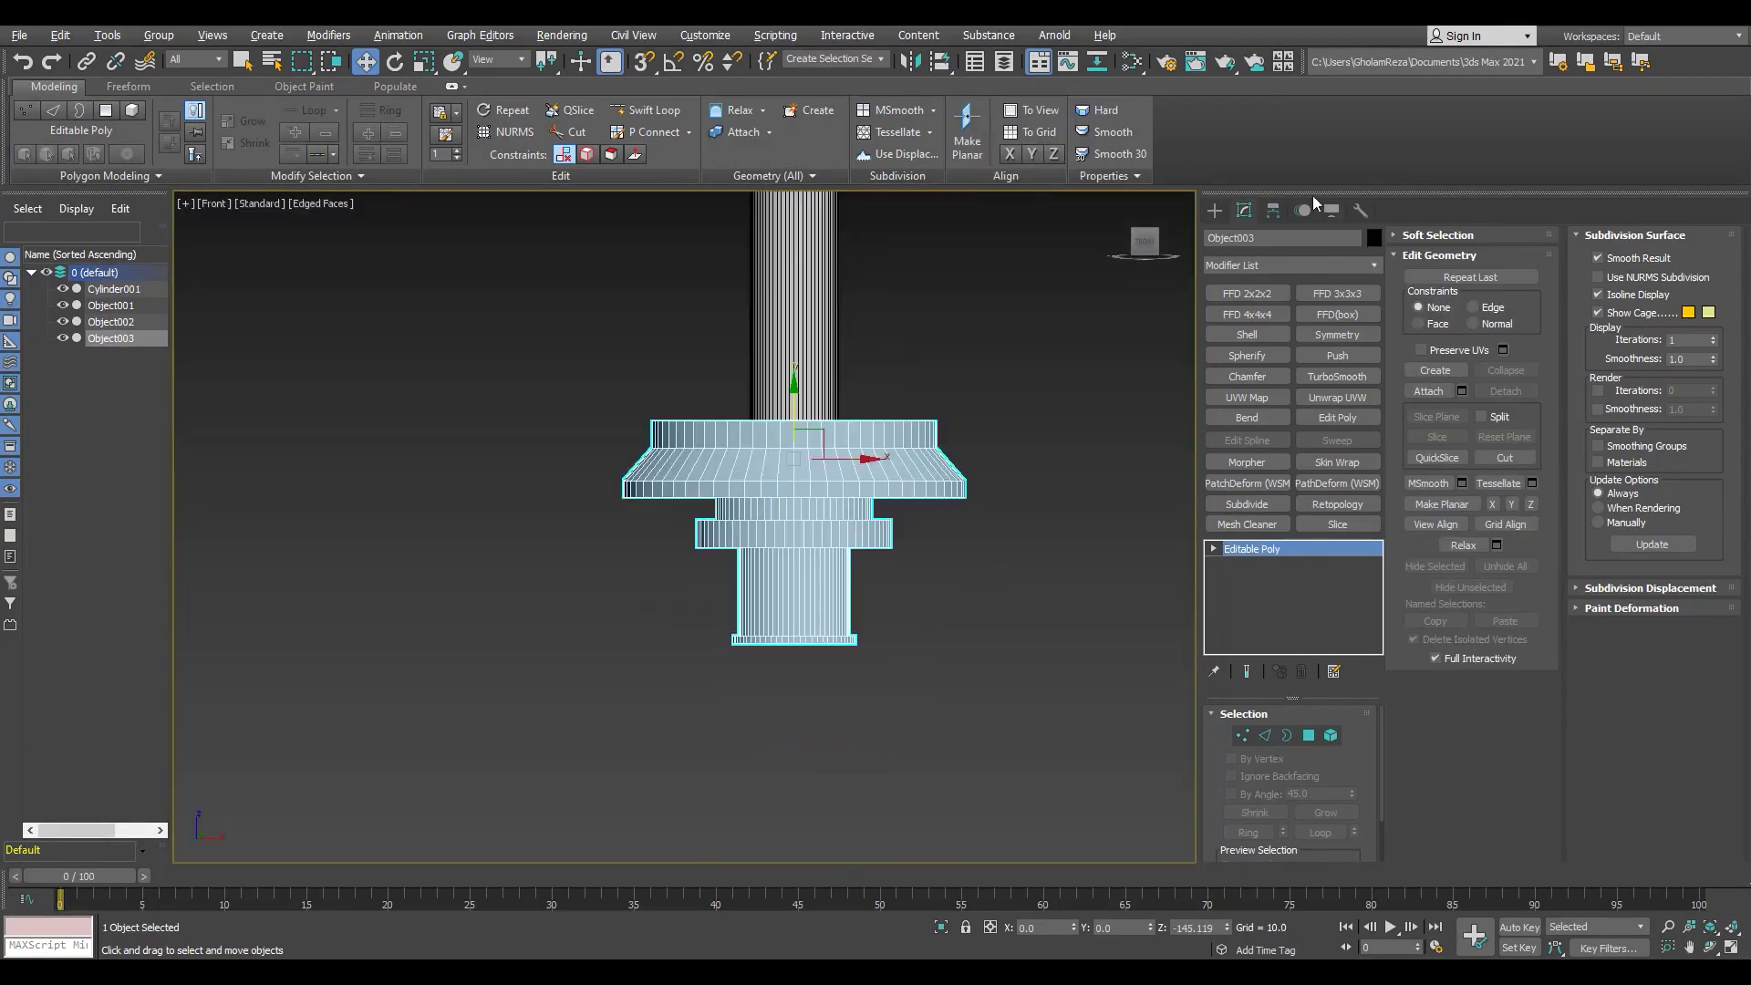
{"action": "key", "text": "alt+w"}
{"action": "key", "text": "alt+w"}
{"action": "left_click", "coordinate": [1324, 396]}
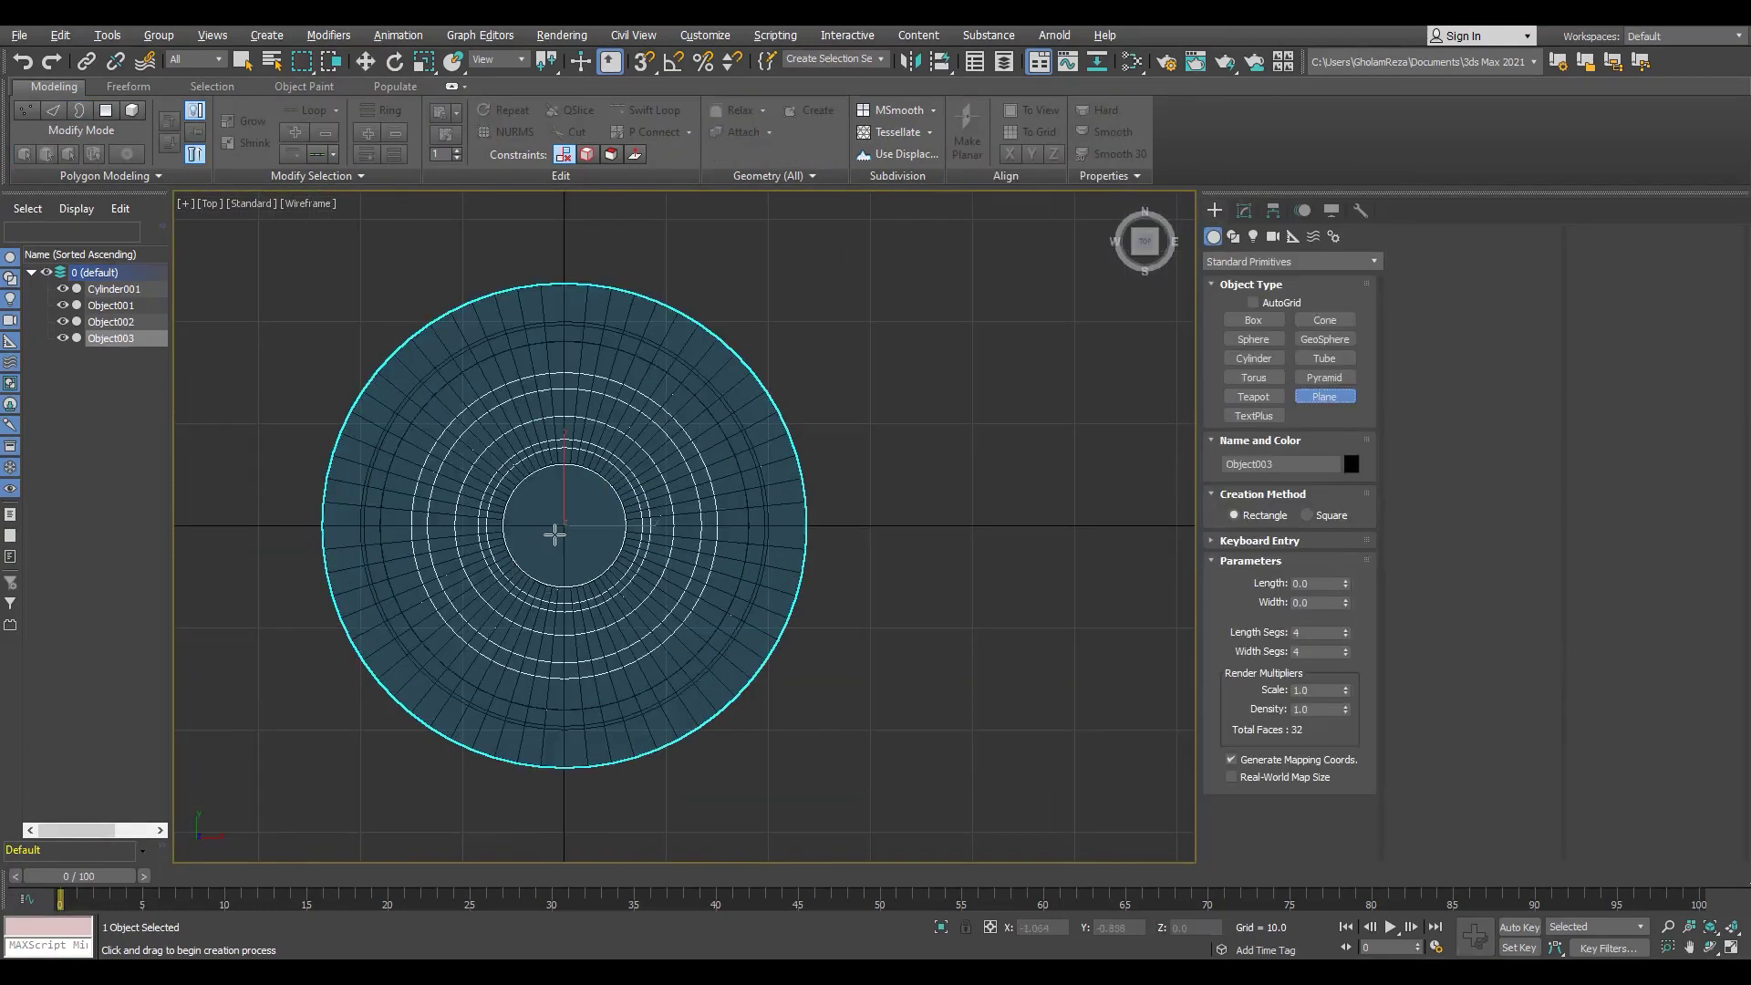
{"action": "key", "text": "s"}
{"action": "scroll", "coordinate": [557, 533], "scroll_direction": "up", "scroll_amount": 2}
{"action": "left_click_drag", "start_coordinate": [565, 525], "coordinate": [703, 411]}
{"action": "key", "text": "s"}
{"action": "key", "text": "w"}
{"action": "key", "text": "p"}
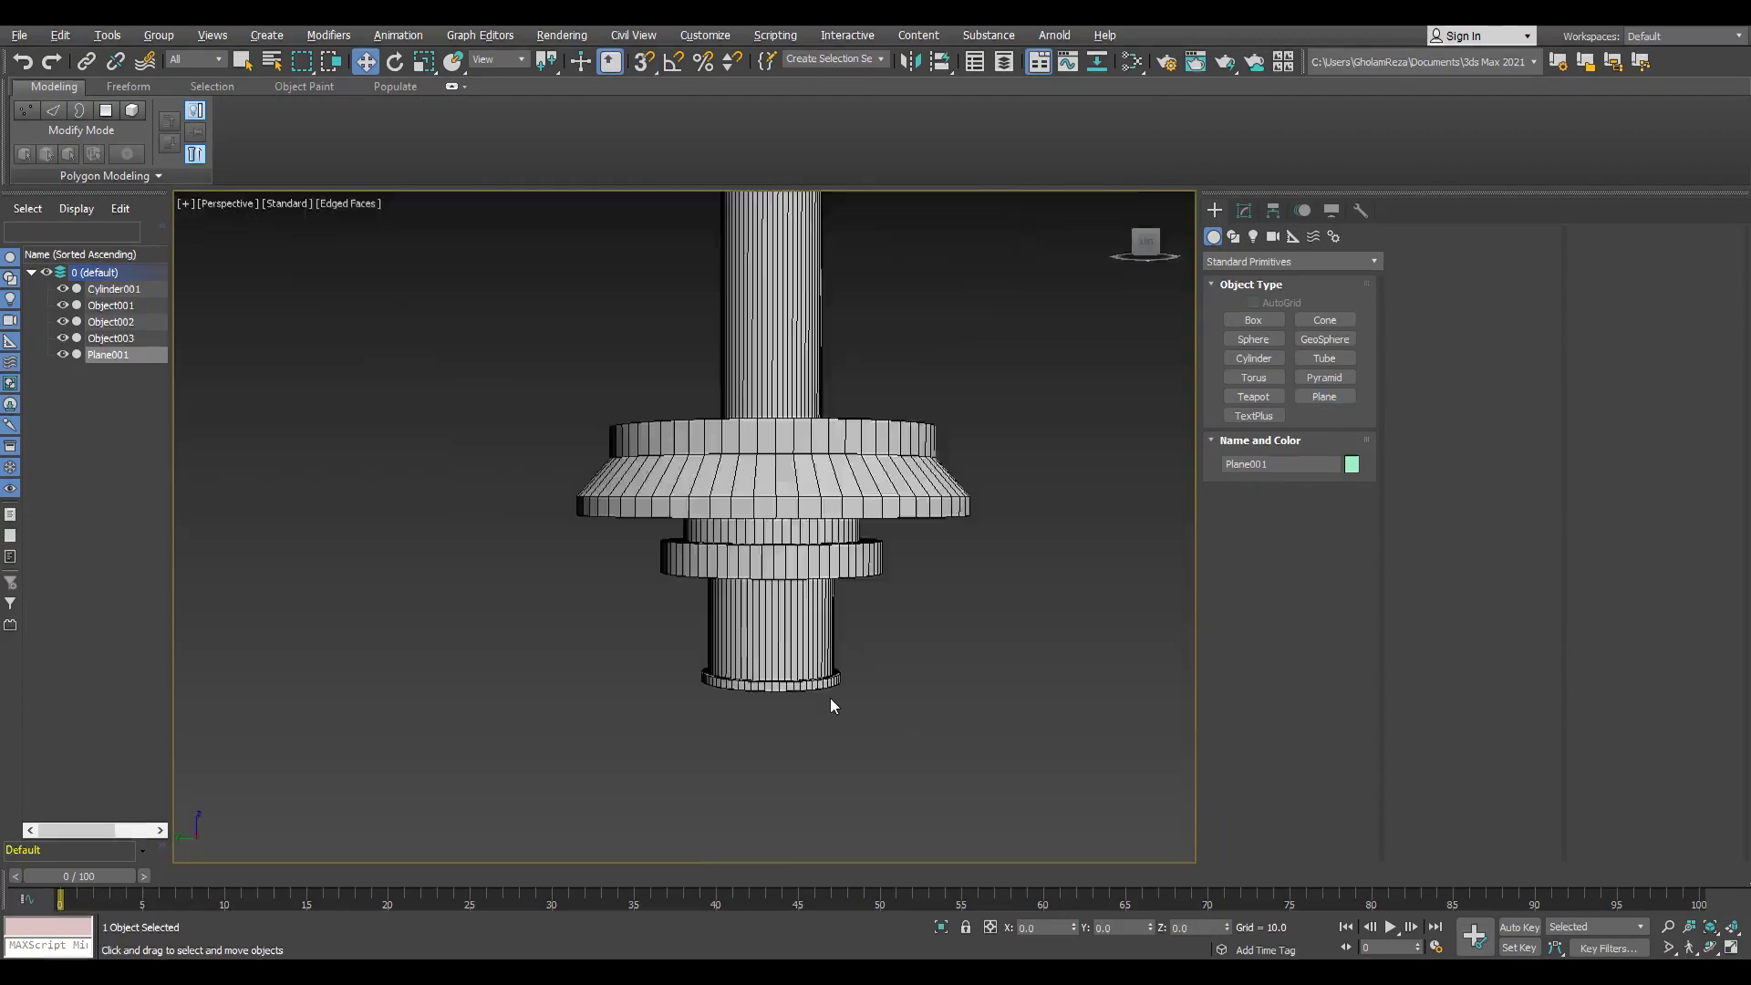
Step: Scale Plane001 (22.347 × 22.347) to sit under the bottom rim
{"action": "scroll", "coordinate": [830, 698], "scroll_direction": "down", "scroll_amount": 3}
{"action": "scroll", "coordinate": [829, 698], "scroll_direction": "up", "scroll_amount": 3}
{"action": "middle_click_drag", "start_coordinate": [830, 697], "coordinate": [921, 300], "text": "alt"}
{"action": "left_click", "coordinate": [1244, 209]}
{"action": "middle_click_drag", "start_coordinate": [790, 429], "coordinate": [803, 383], "text": "alt"}
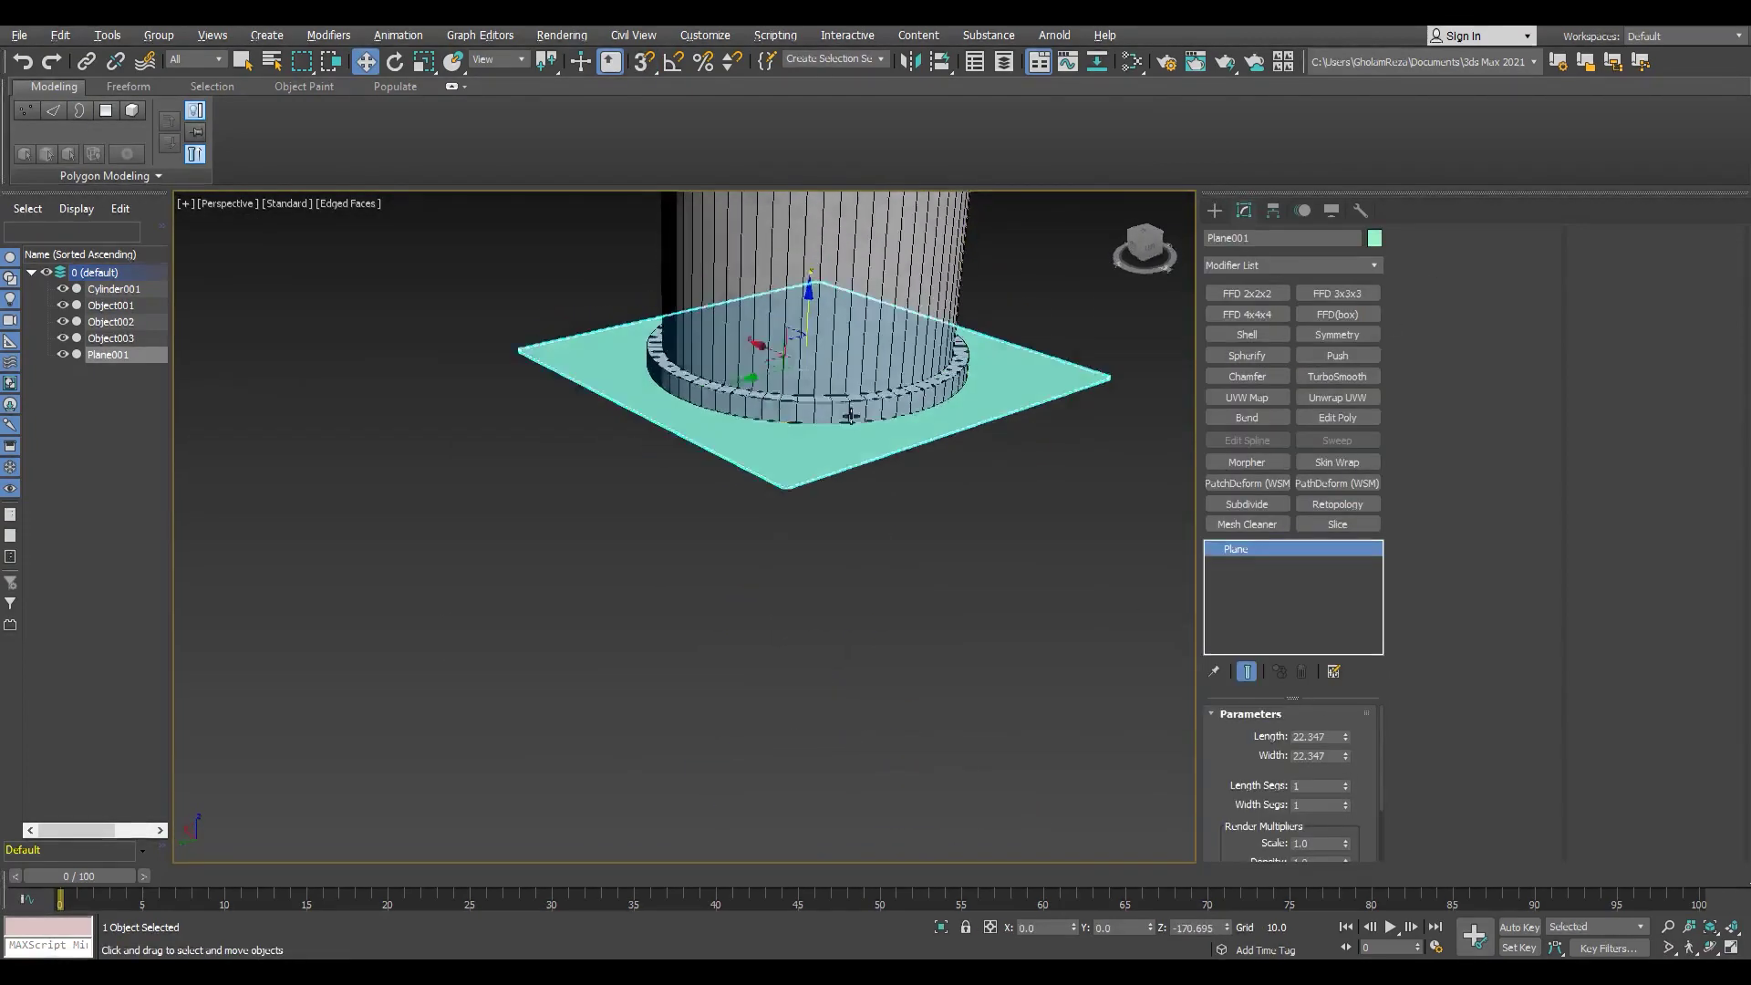
{"action": "key", "text": "r"}
{"action": "left_click_drag", "start_coordinate": [793, 370], "coordinate": [825, 379]}
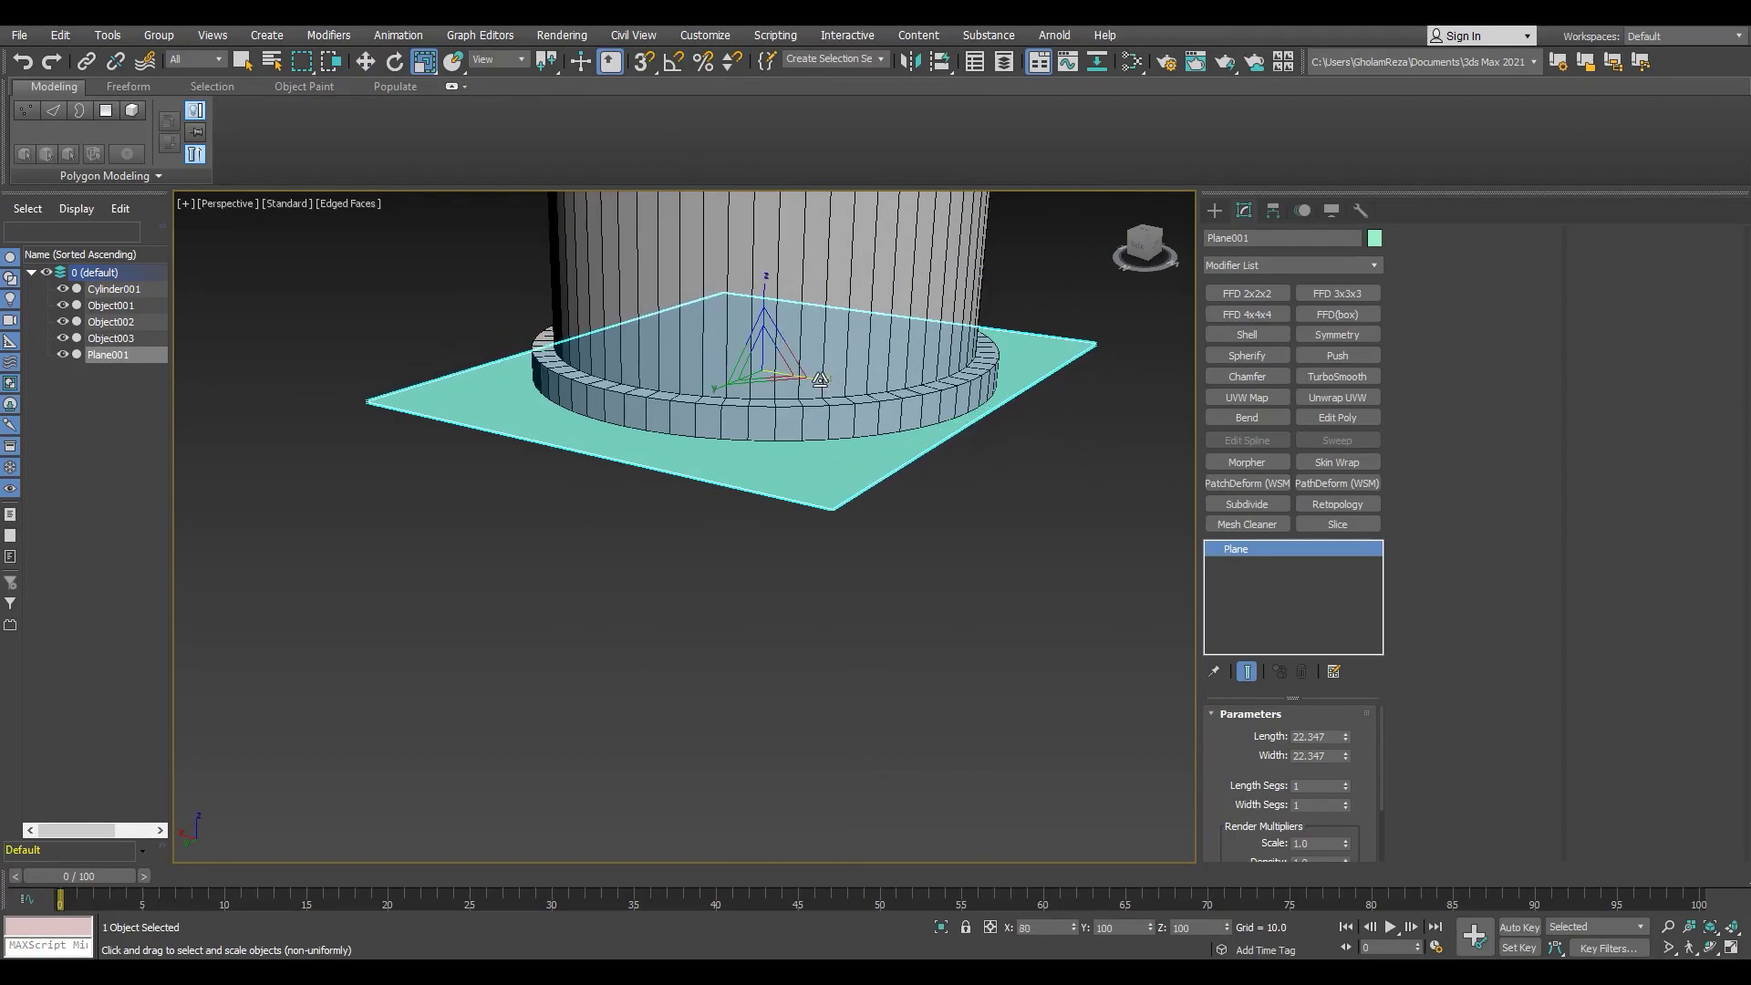
{"action": "middle_click_drag", "start_coordinate": [820, 378], "coordinate": [695, 373], "text": "alt"}
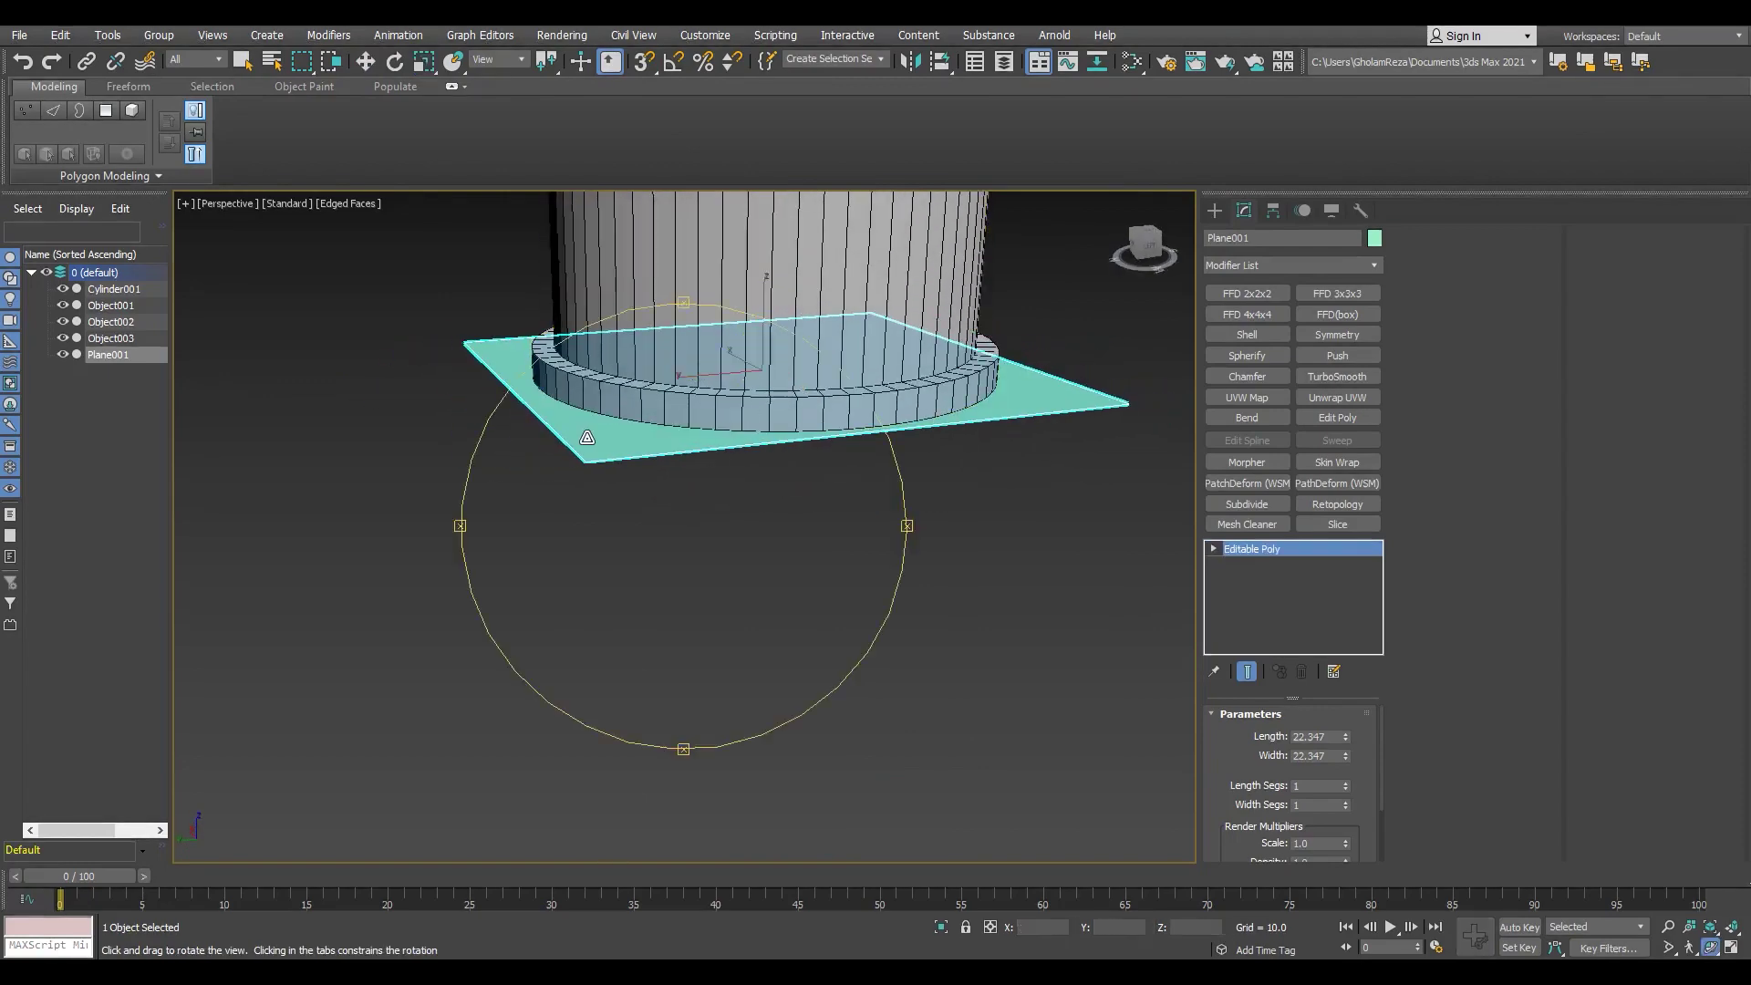
{"action": "middle_click_drag", "start_coordinate": [587, 438], "coordinate": [559, 442], "text": "alt"}
Step: Extrude a flap down from the plane's edge and check it from the side
{"action": "key", "text": "2"}
{"action": "left_click", "coordinate": [556, 438]}
{"action": "key", "text": "w"}
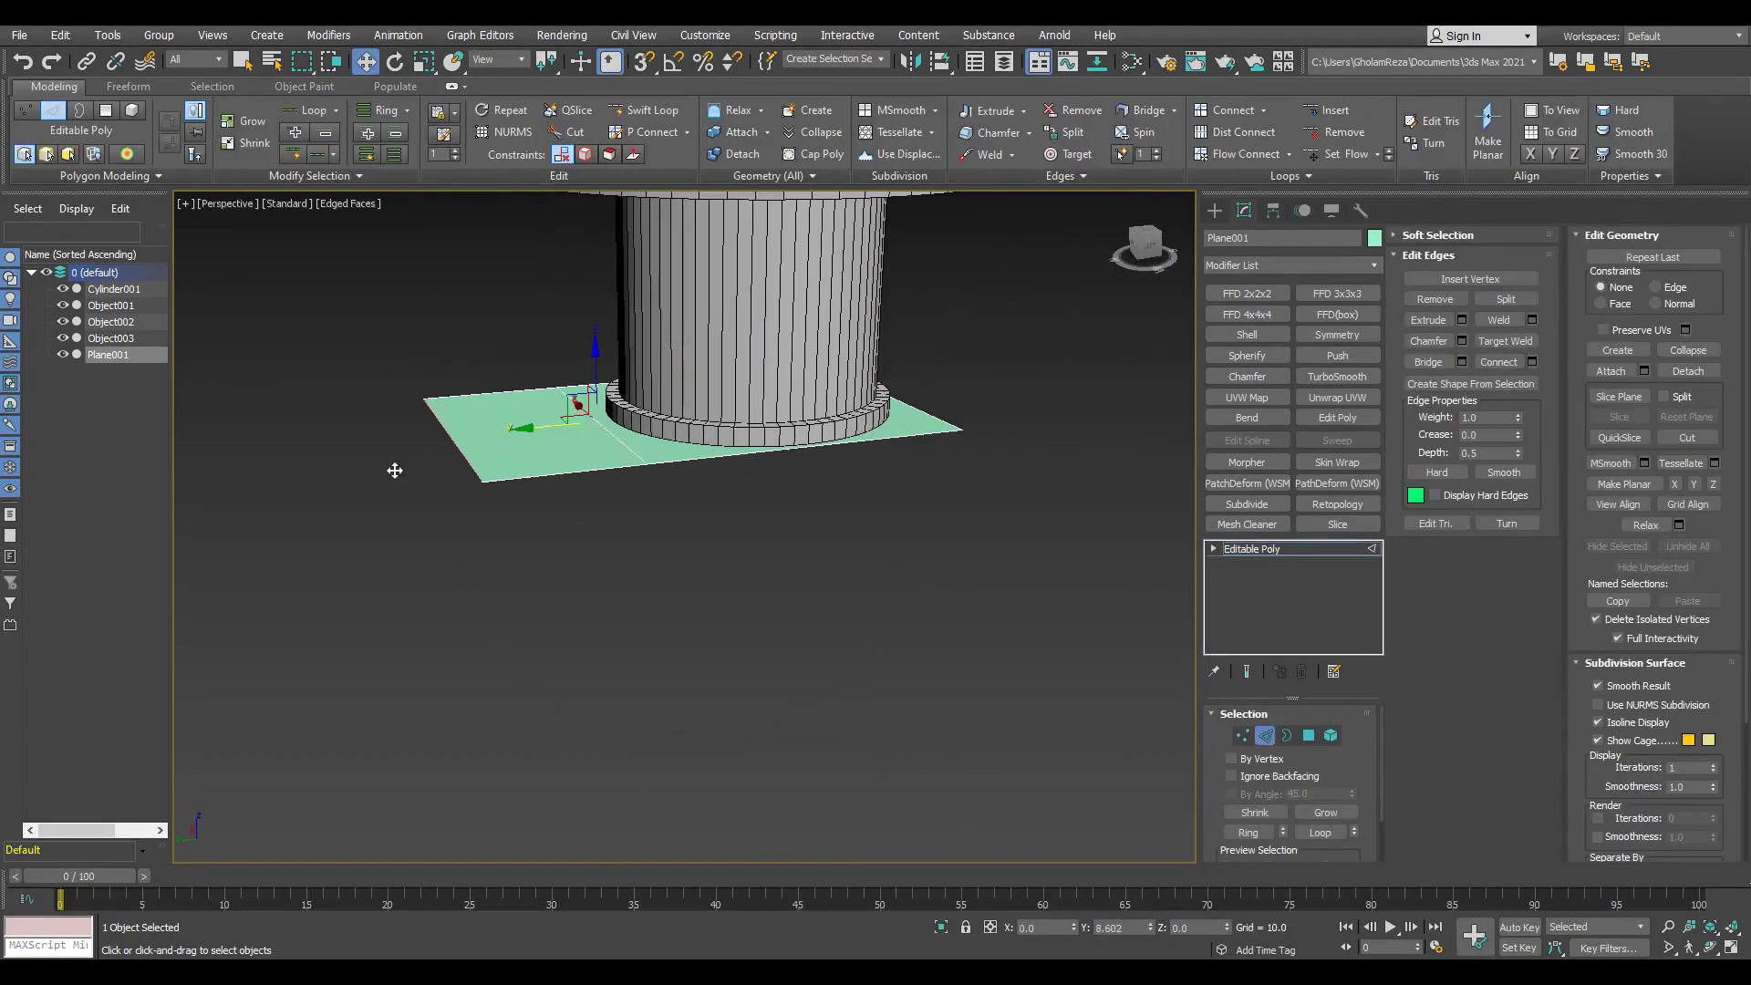
{"action": "left_click_drag", "start_coordinate": [465, 417], "coordinate": [448, 475], "text": "shift"}
{"action": "key", "text": "alt+w"}
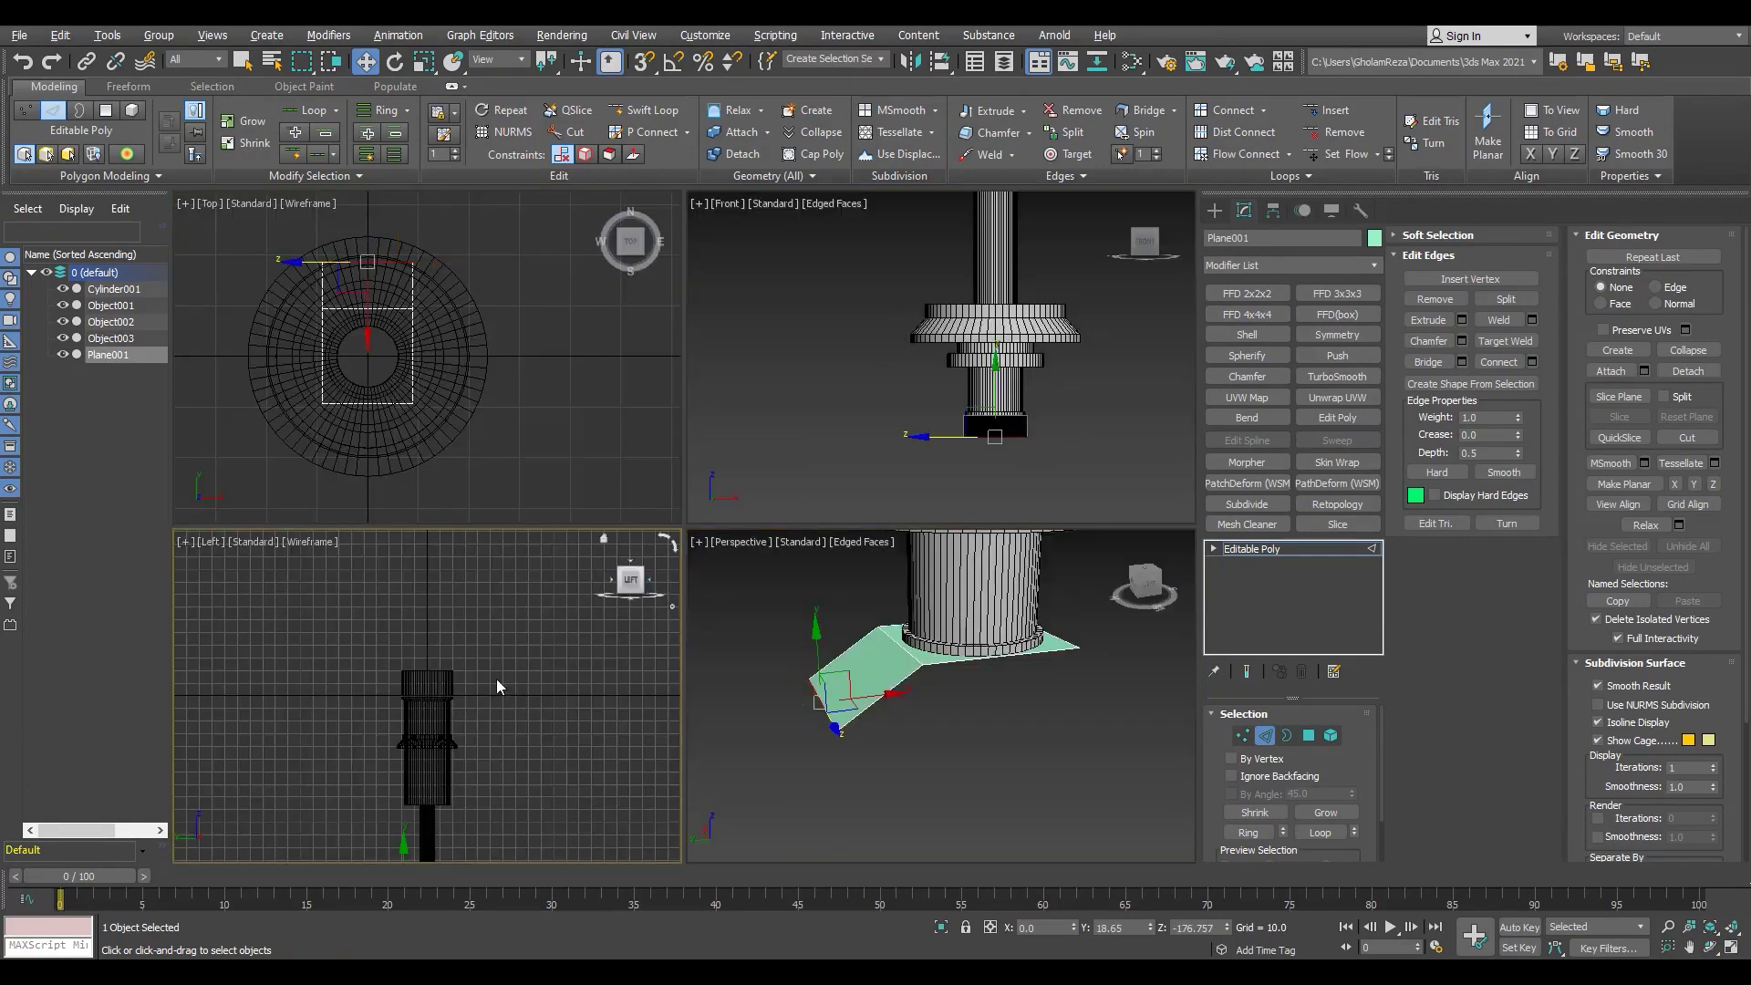
{"action": "right_click", "coordinate": [496, 679]}
{"action": "key", "text": "alt+w"}
{"action": "key", "text": "shift+x"}
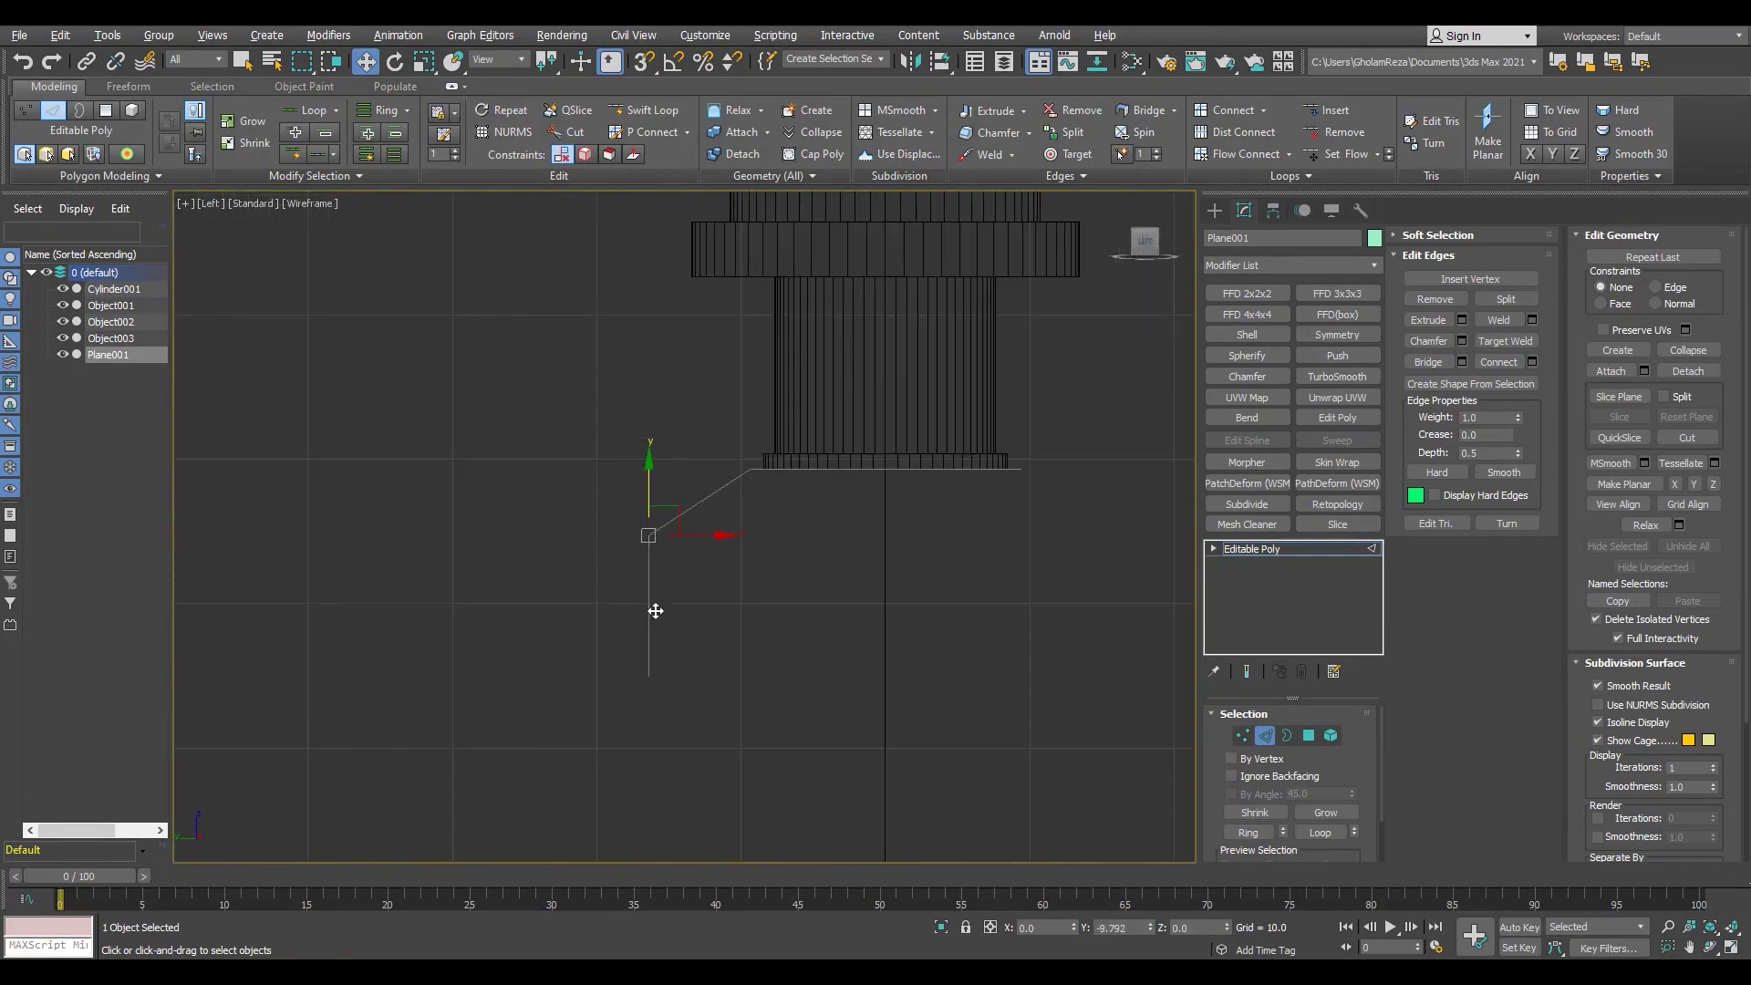
{"action": "key", "text": "f"}
{"action": "key", "text": "F3"}
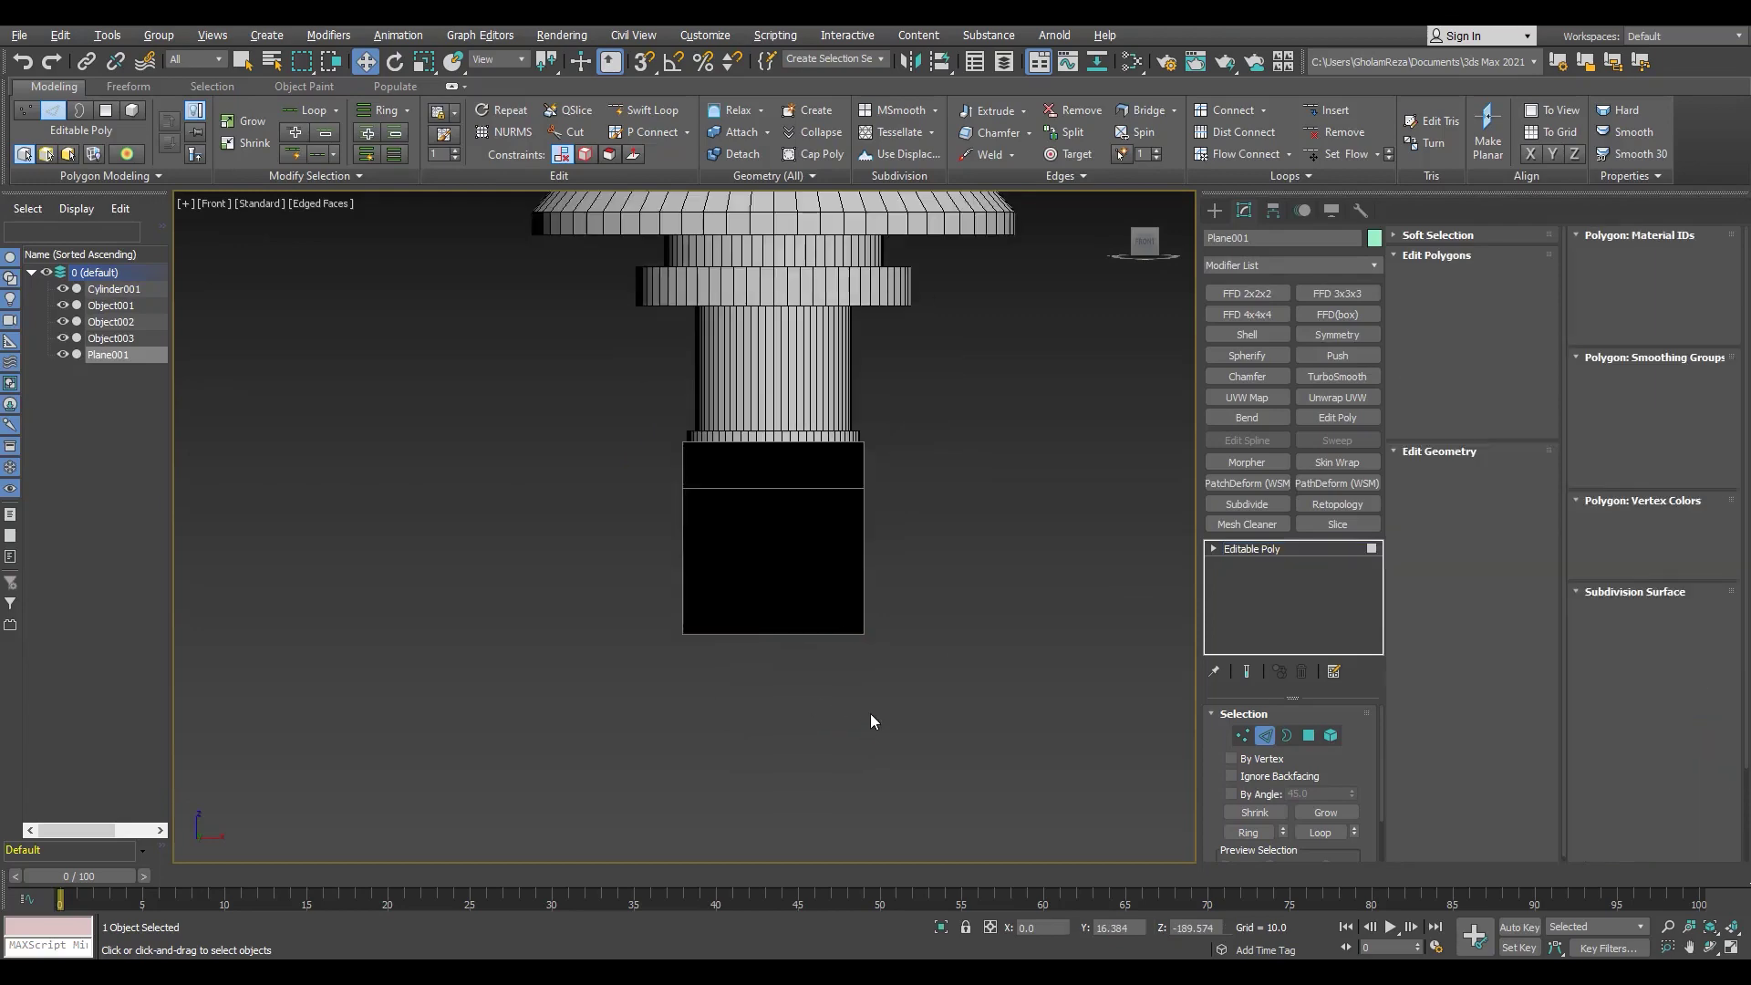
Step: Select the plate's bottom vertices and connect new vertical edges across it
{"action": "key", "text": "alt+w"}
{"action": "right_click", "coordinate": [1007, 729]}
{"action": "key", "text": "alt+w"}
{"action": "mouse_move", "coordinate": [764, 610]}
{"action": "middle_mouse_down", "text": "alt"}
{"action": "mouse_move", "coordinate": [636, 589]}
{"action": "mouse_move", "coordinate": [643, 631]}
{"action": "middle_mouse_up", "text": "alt"}
{"action": "key", "text": "1"}
{"action": "key", "text": "F3"}
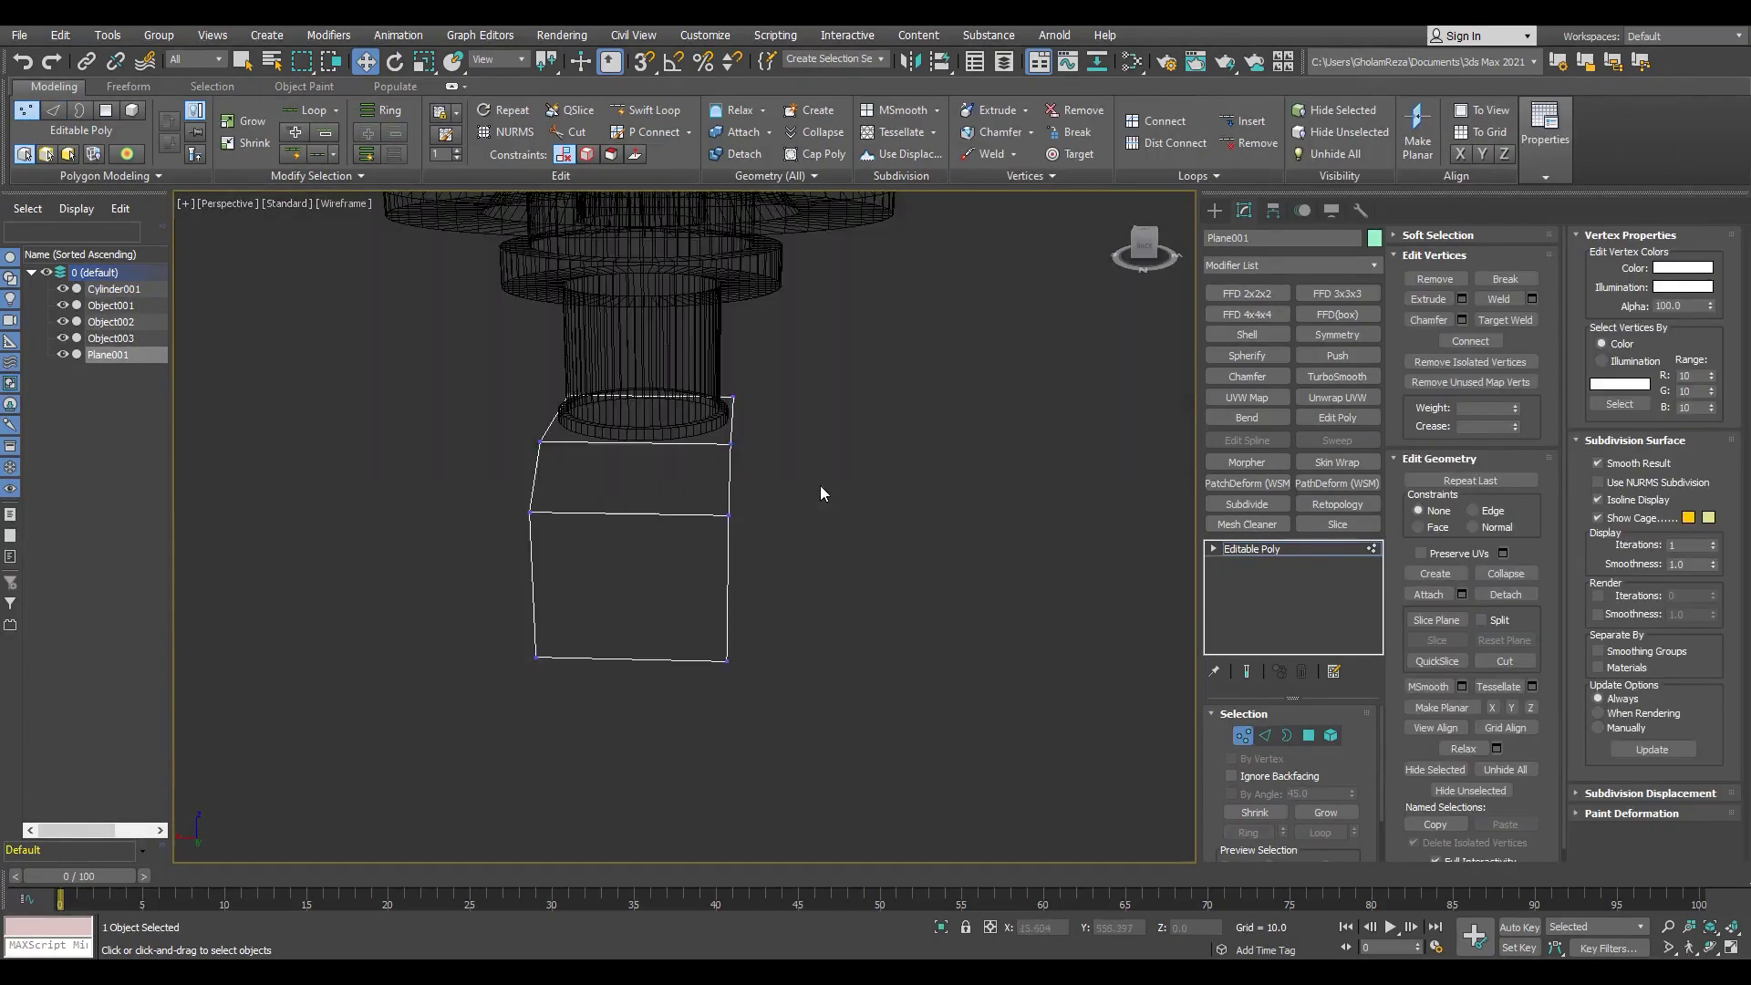
{"action": "scroll", "coordinate": [819, 485], "scroll_direction": "up", "scroll_amount": 2}
{"action": "key", "text": "r"}
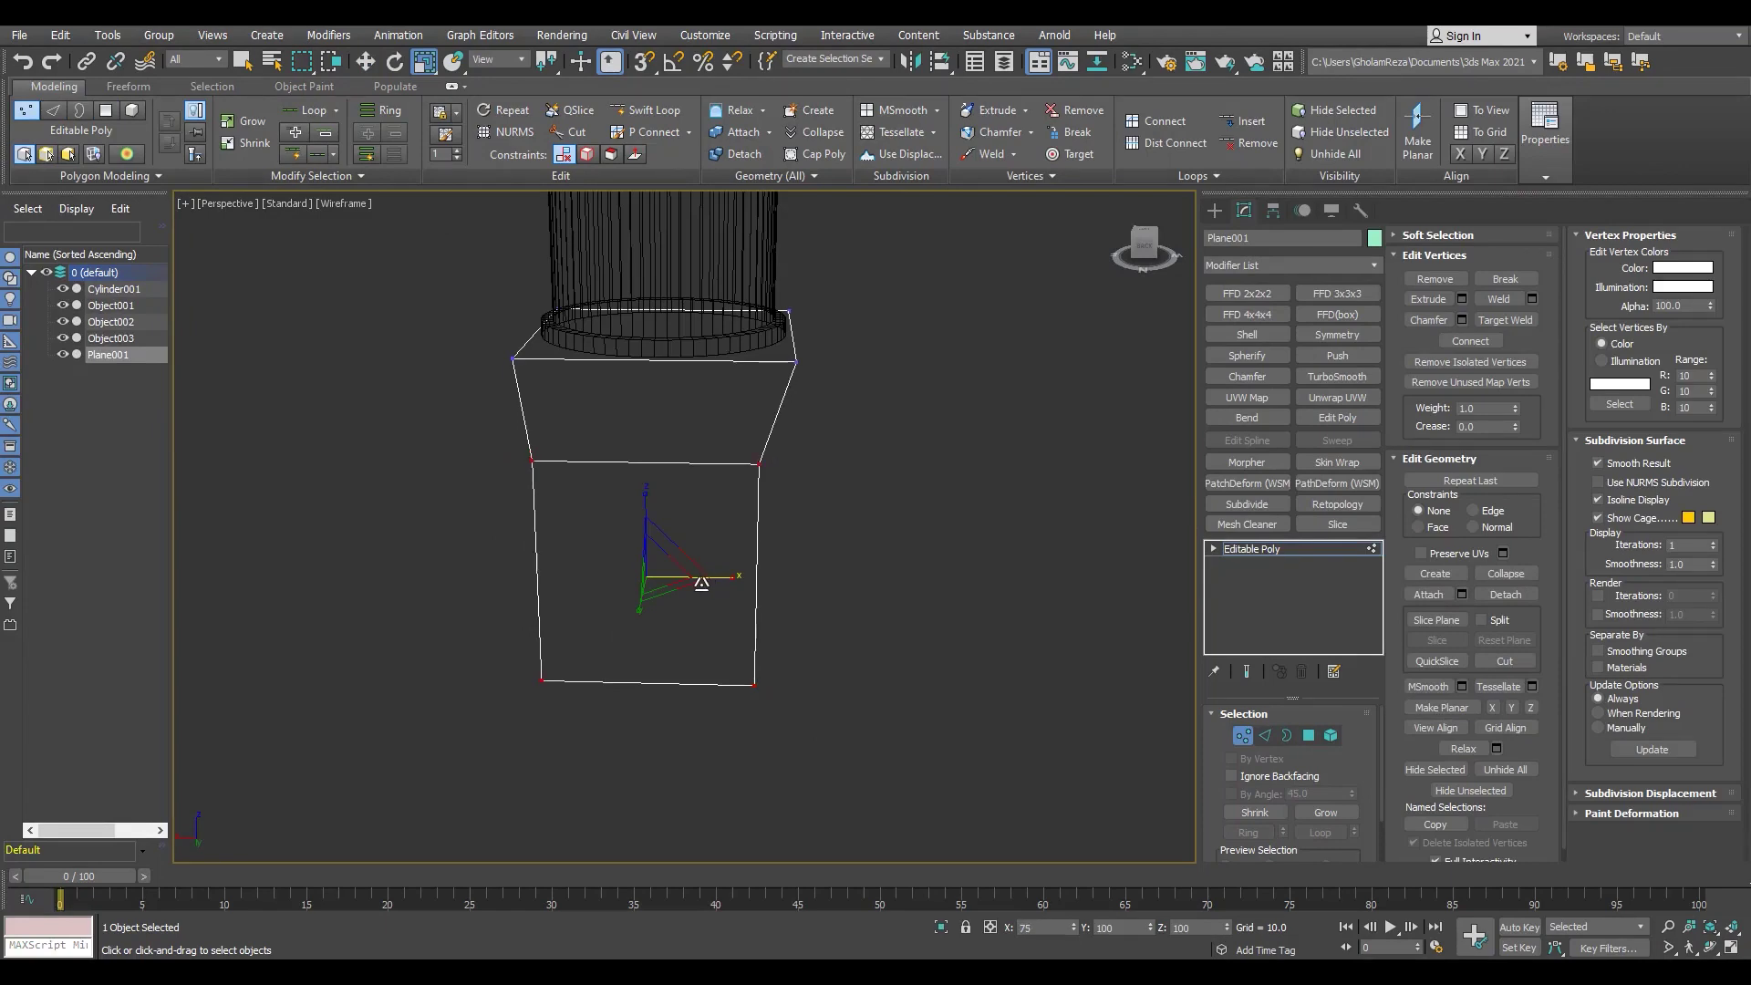
{"action": "key", "text": "F3"}
{"action": "left_click", "coordinate": [750, 686]}
{"action": "key", "text": "2"}
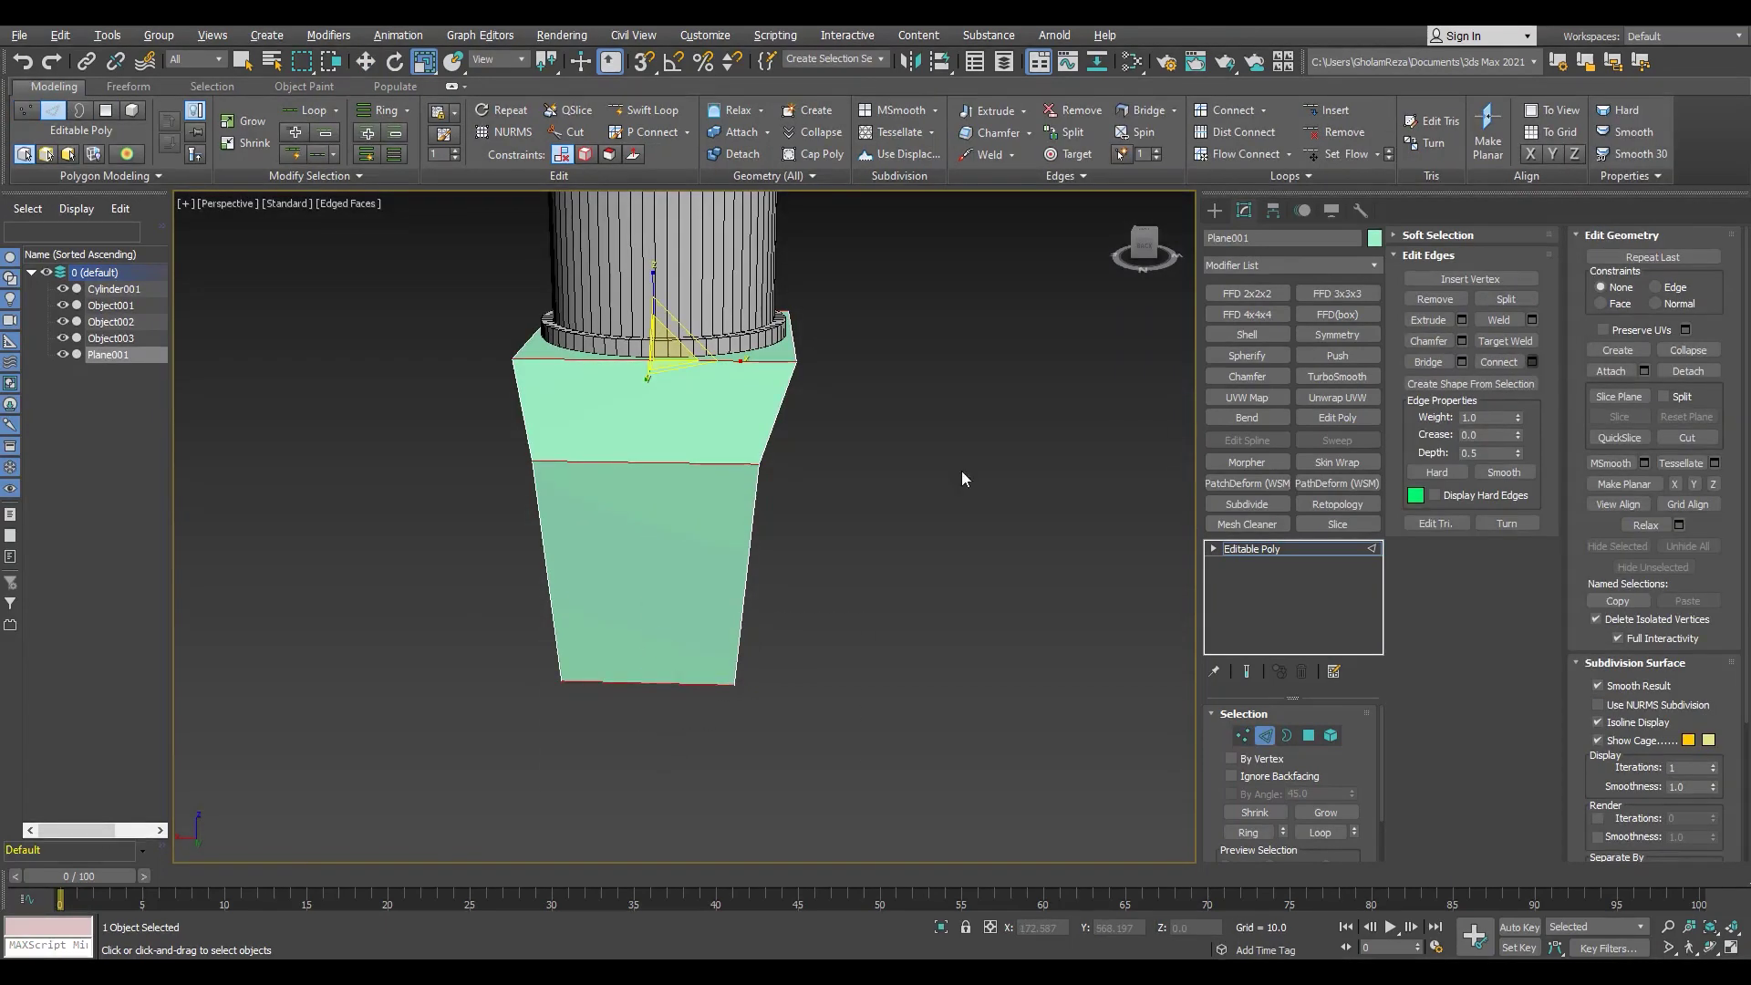
{"action": "left_click", "coordinate": [694, 615]}
Step: Move the bottom vertices to taper the leg toward a narrower pointed tip
{"action": "key", "text": "alt+w"}
{"action": "right_click", "coordinate": [911, 483]}
{"action": "key", "text": "alt+w"}
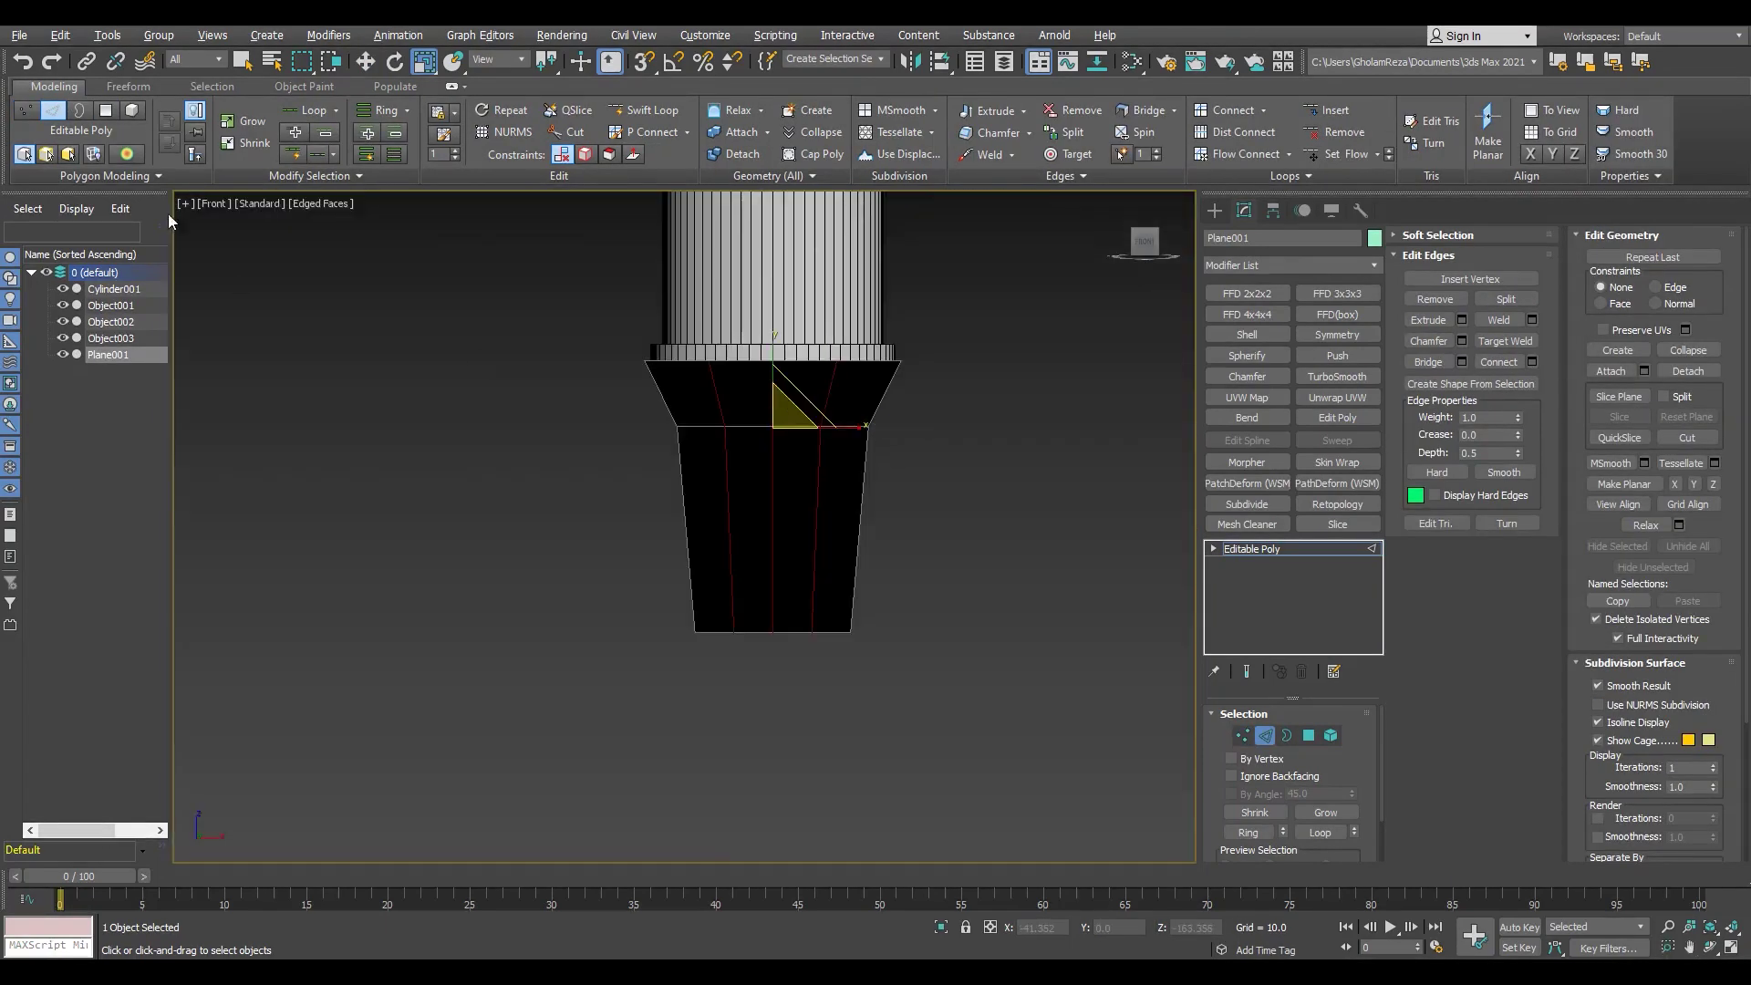
{"action": "left_click", "coordinate": [212, 202]}
{"action": "left_click", "coordinate": [251, 364]}
{"action": "key", "text": "1"}
{"action": "scroll", "coordinate": [456, 602], "scroll_direction": "up", "scroll_amount": 4}
{"action": "key", "text": "w"}
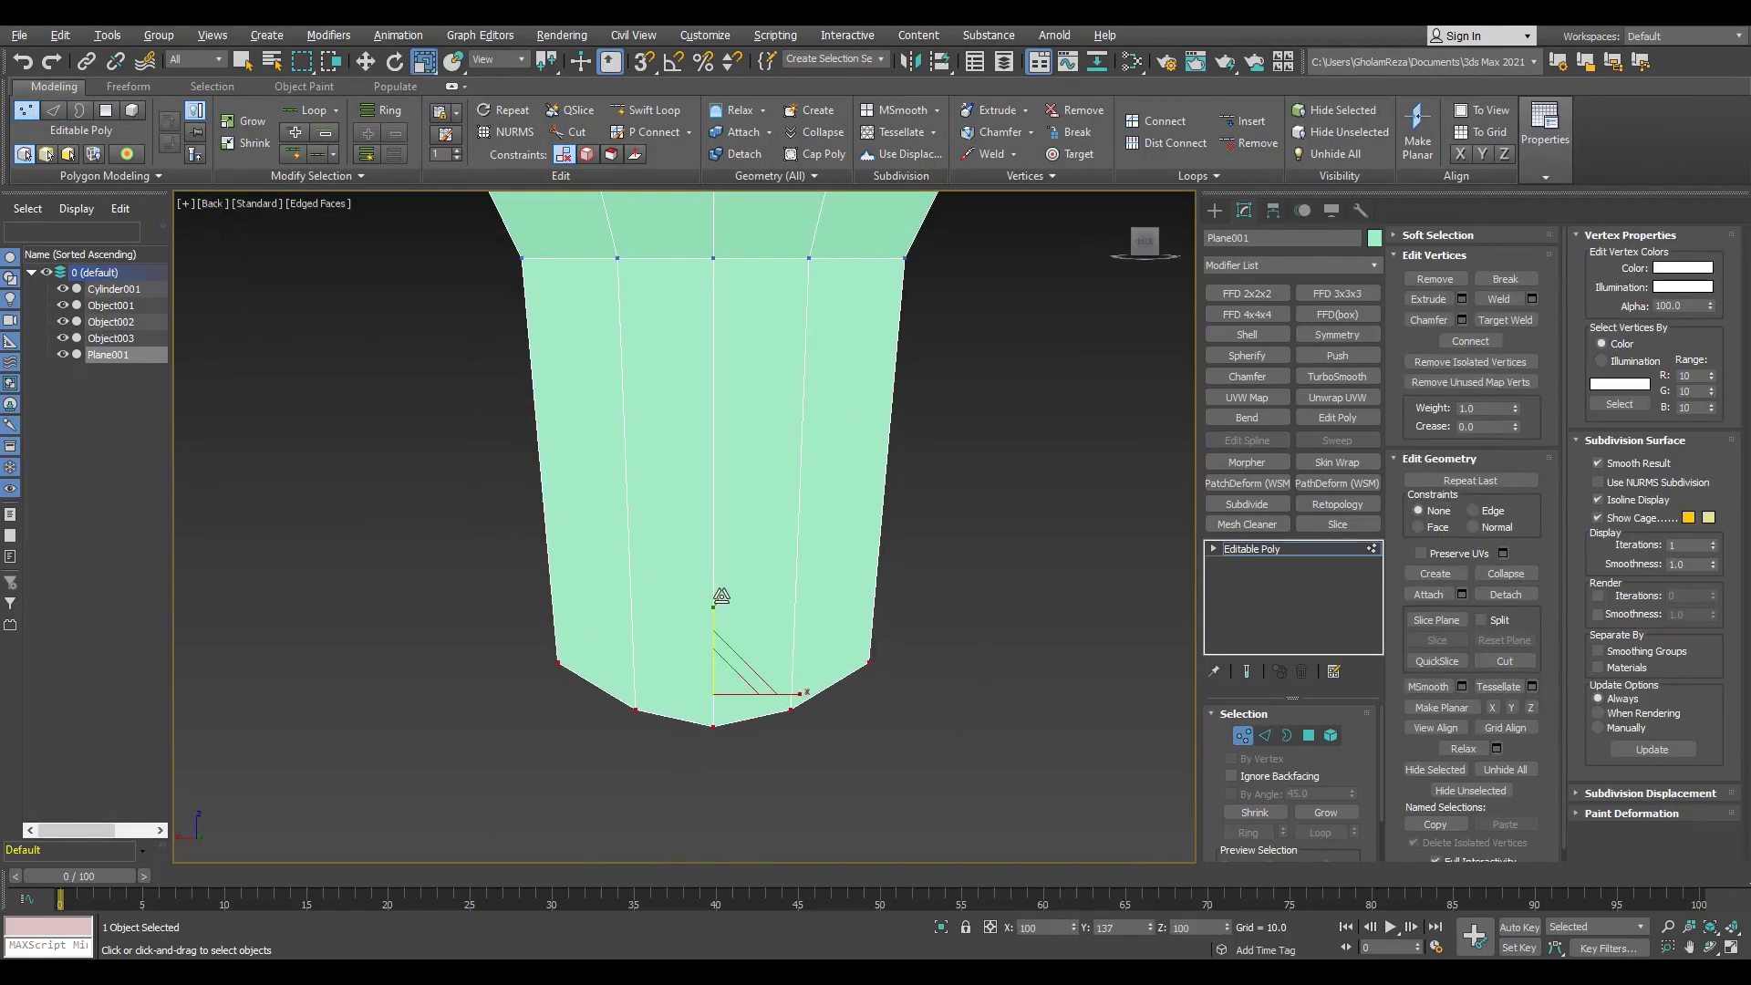
{"action": "key", "text": "alt+w"}
{"action": "key", "text": "alt+w"}
{"action": "key", "text": "alt+w"}
{"action": "key", "text": "alt+w"}
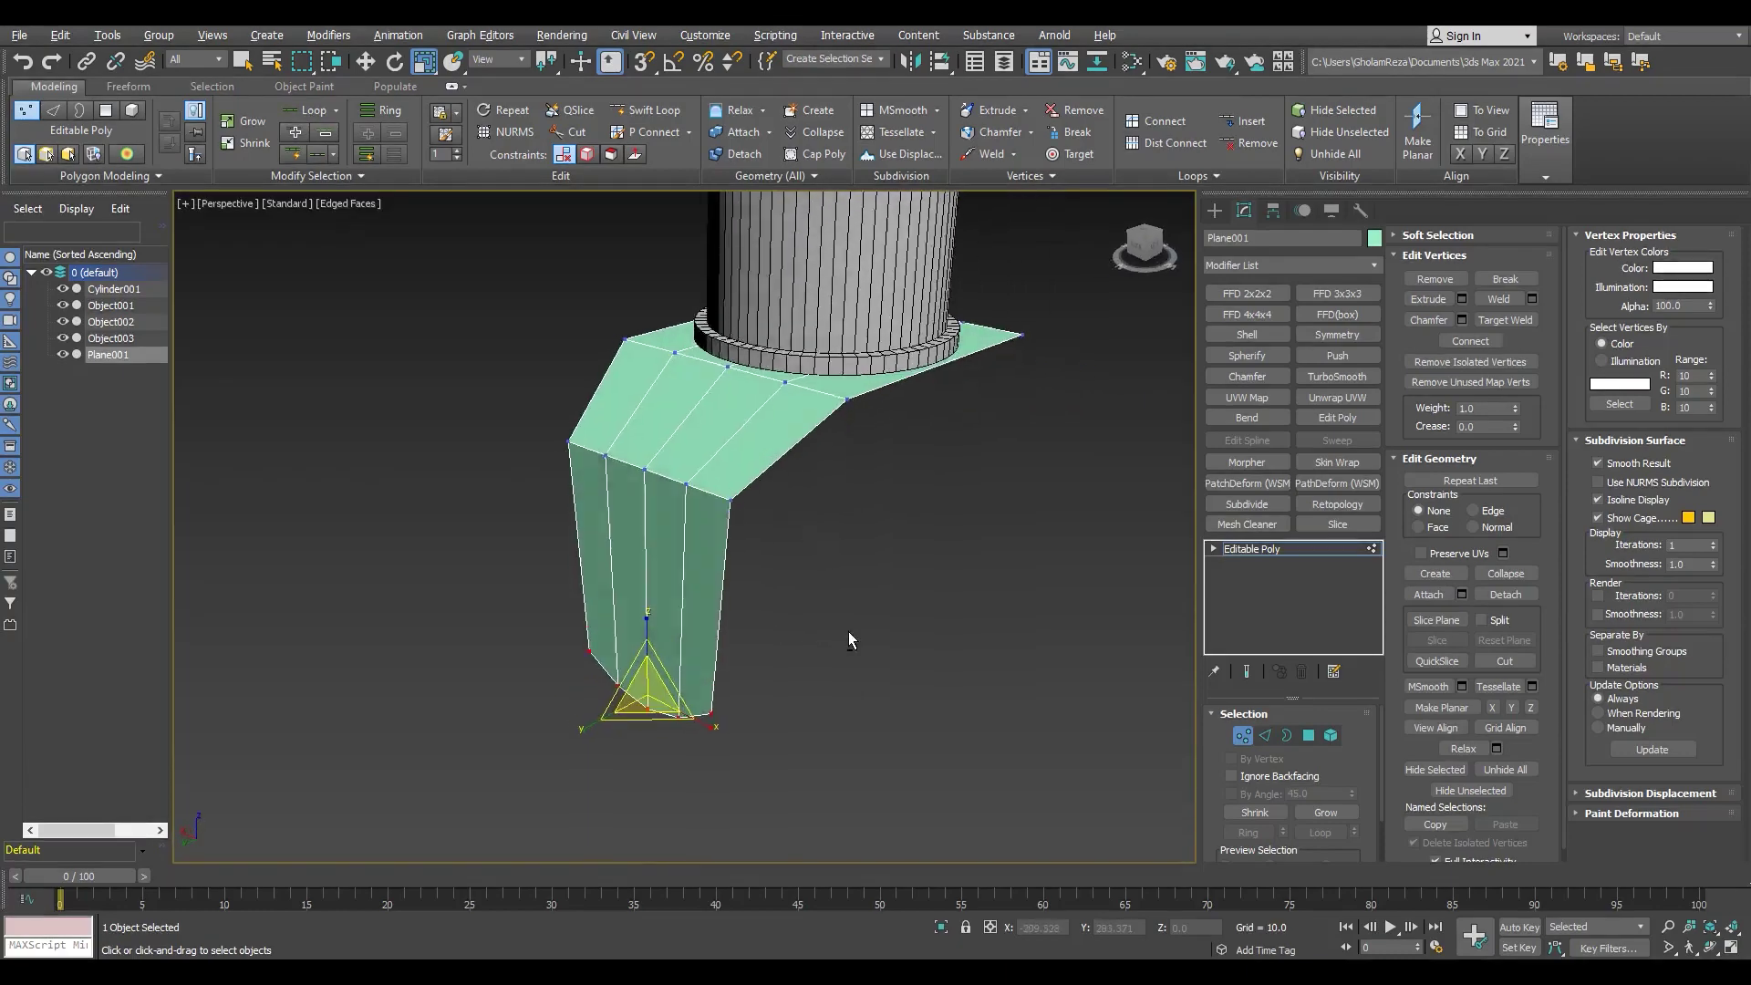
{"action": "mouse_move", "coordinate": [679, 611]}
{"action": "middle_mouse_down", "text": "alt"}
{"action": "mouse_move", "coordinate": [669, 580]}
{"action": "mouse_move", "coordinate": [992, 616]}
{"action": "middle_mouse_up", "text": "alt"}
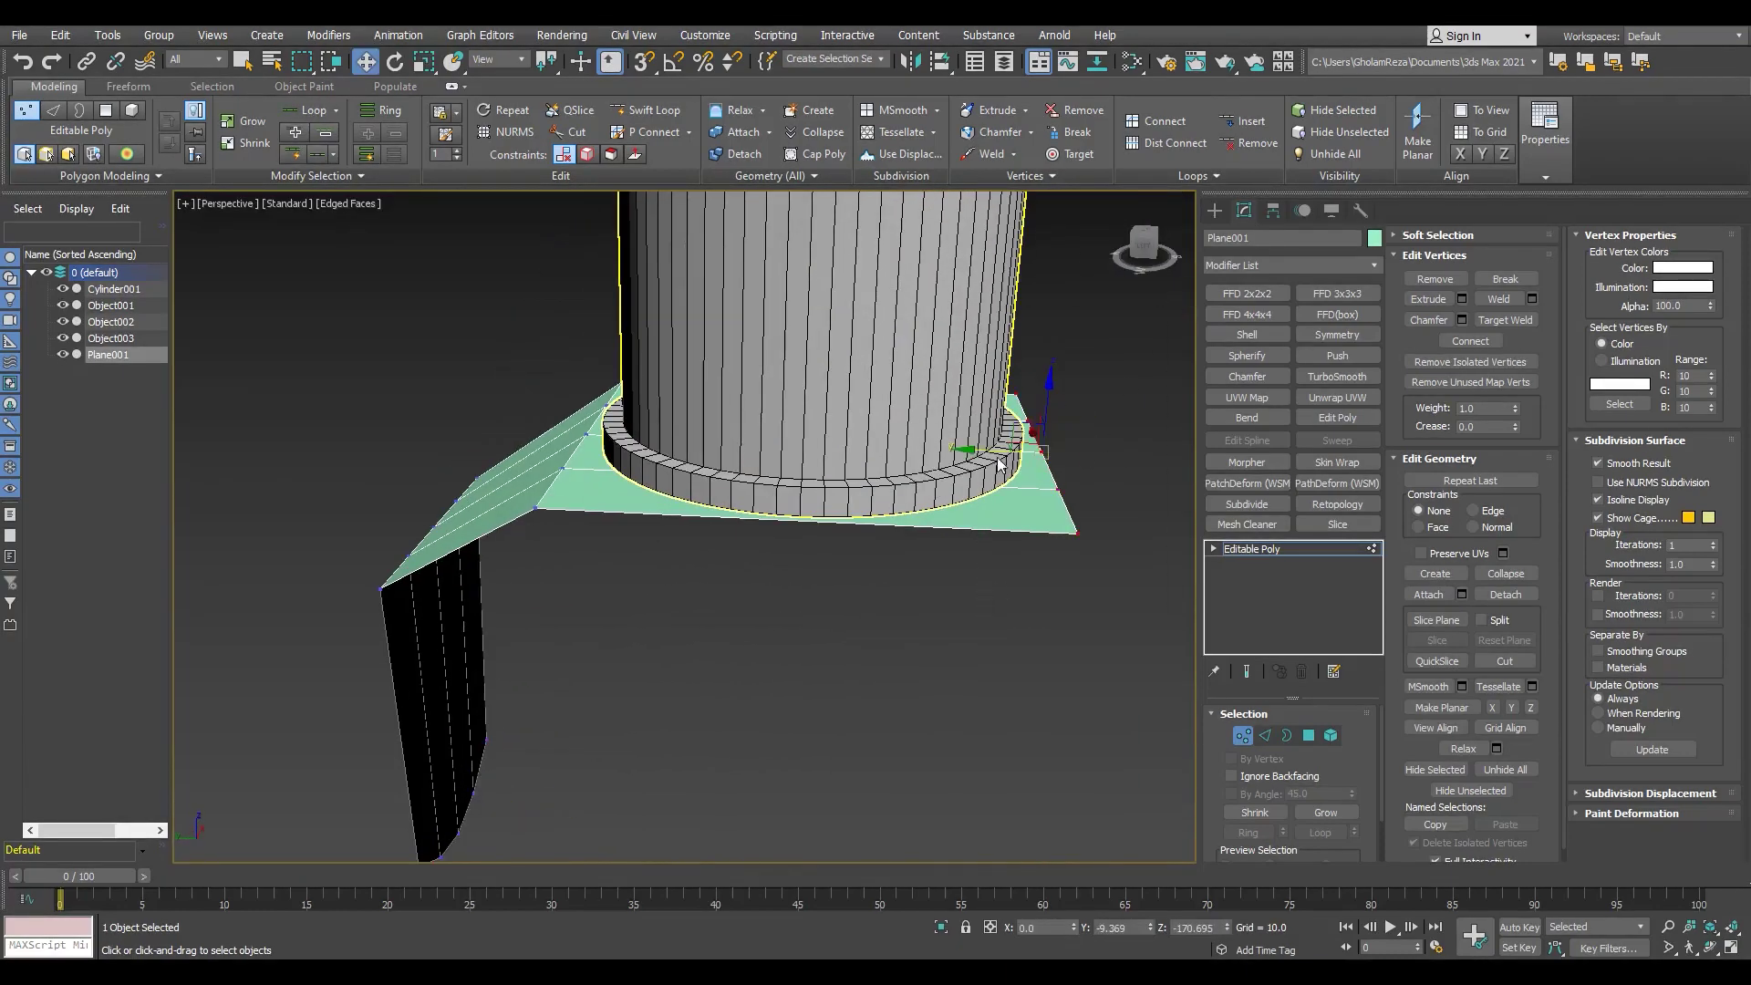
Step: Review the tapered leg from the side in wireframe, then select all objects
{"action": "key", "text": "f"}
{"action": "scroll", "coordinate": [569, 639], "scroll_direction": "up", "scroll_amount": 3}
{"action": "key", "text": "l"}
{"action": "key", "text": "F3"}
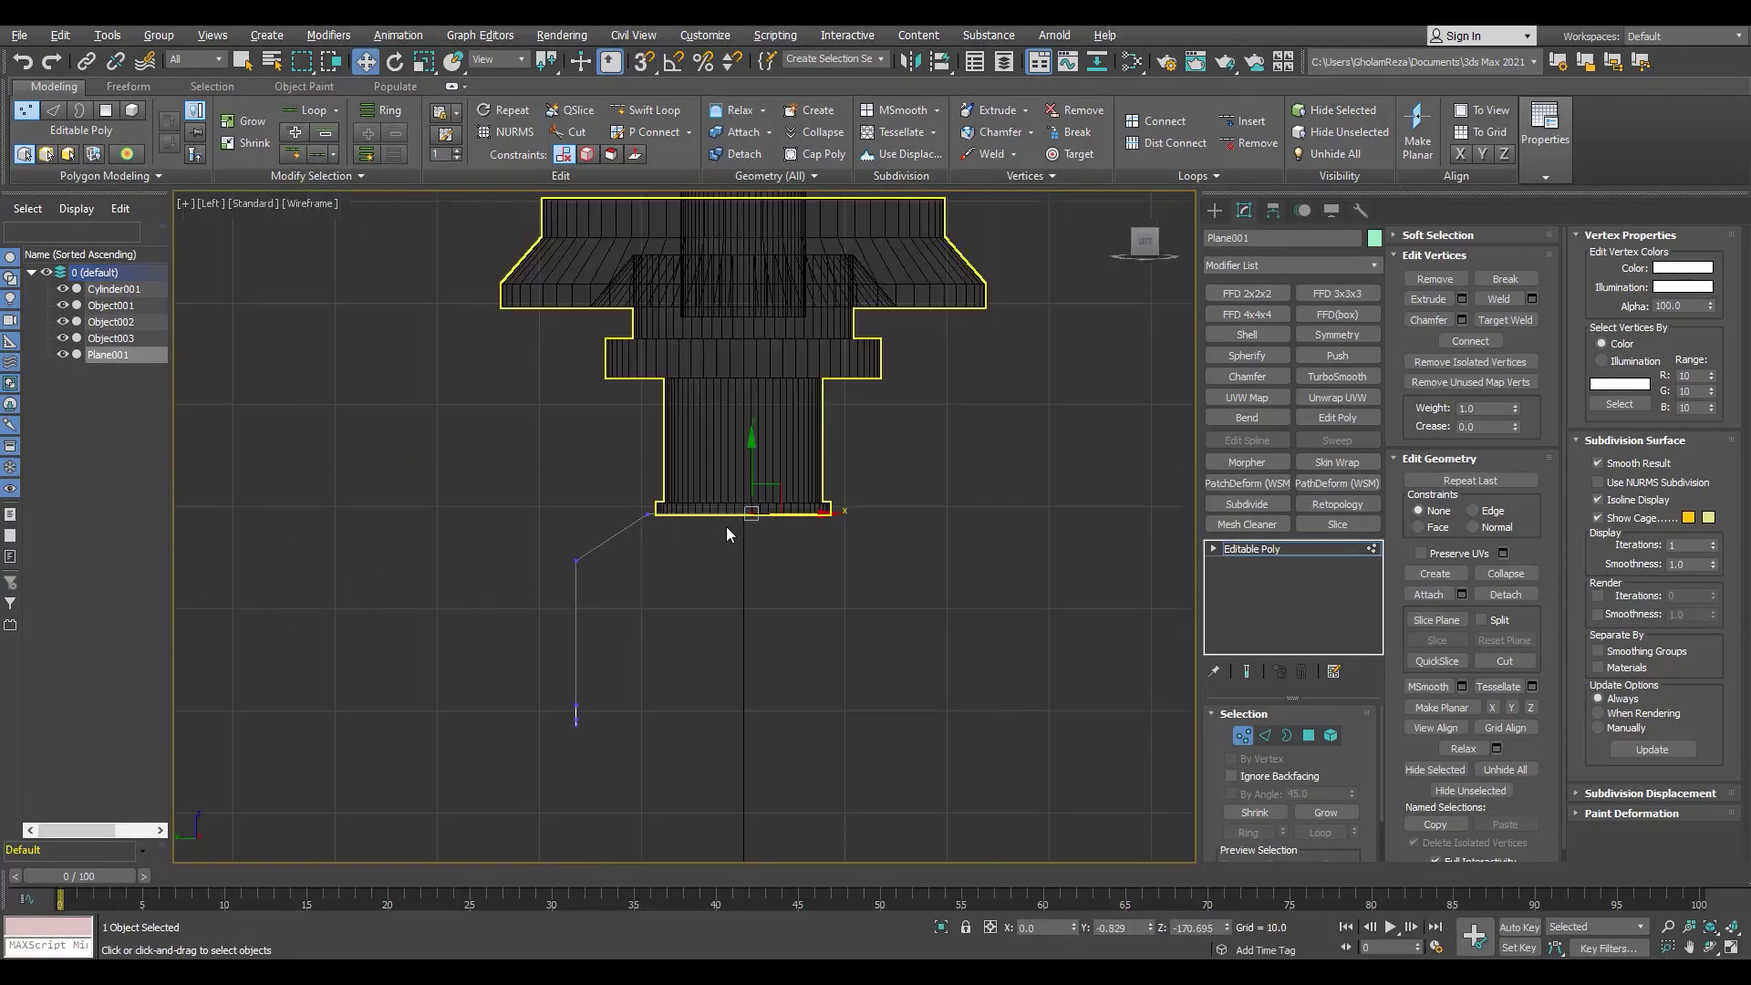
{"action": "scroll", "coordinate": [726, 527], "scroll_direction": "down", "scroll_amount": 3}
{"action": "key", "text": "6"}
{"action": "key", "text": "ctrl+a"}
Step: Frame the model, pan down, and select the bent plate under the cylinder
{"action": "key", "text": "z"}
{"action": "scroll", "coordinate": [742, 644], "scroll_direction": "up", "scroll_amount": 3}
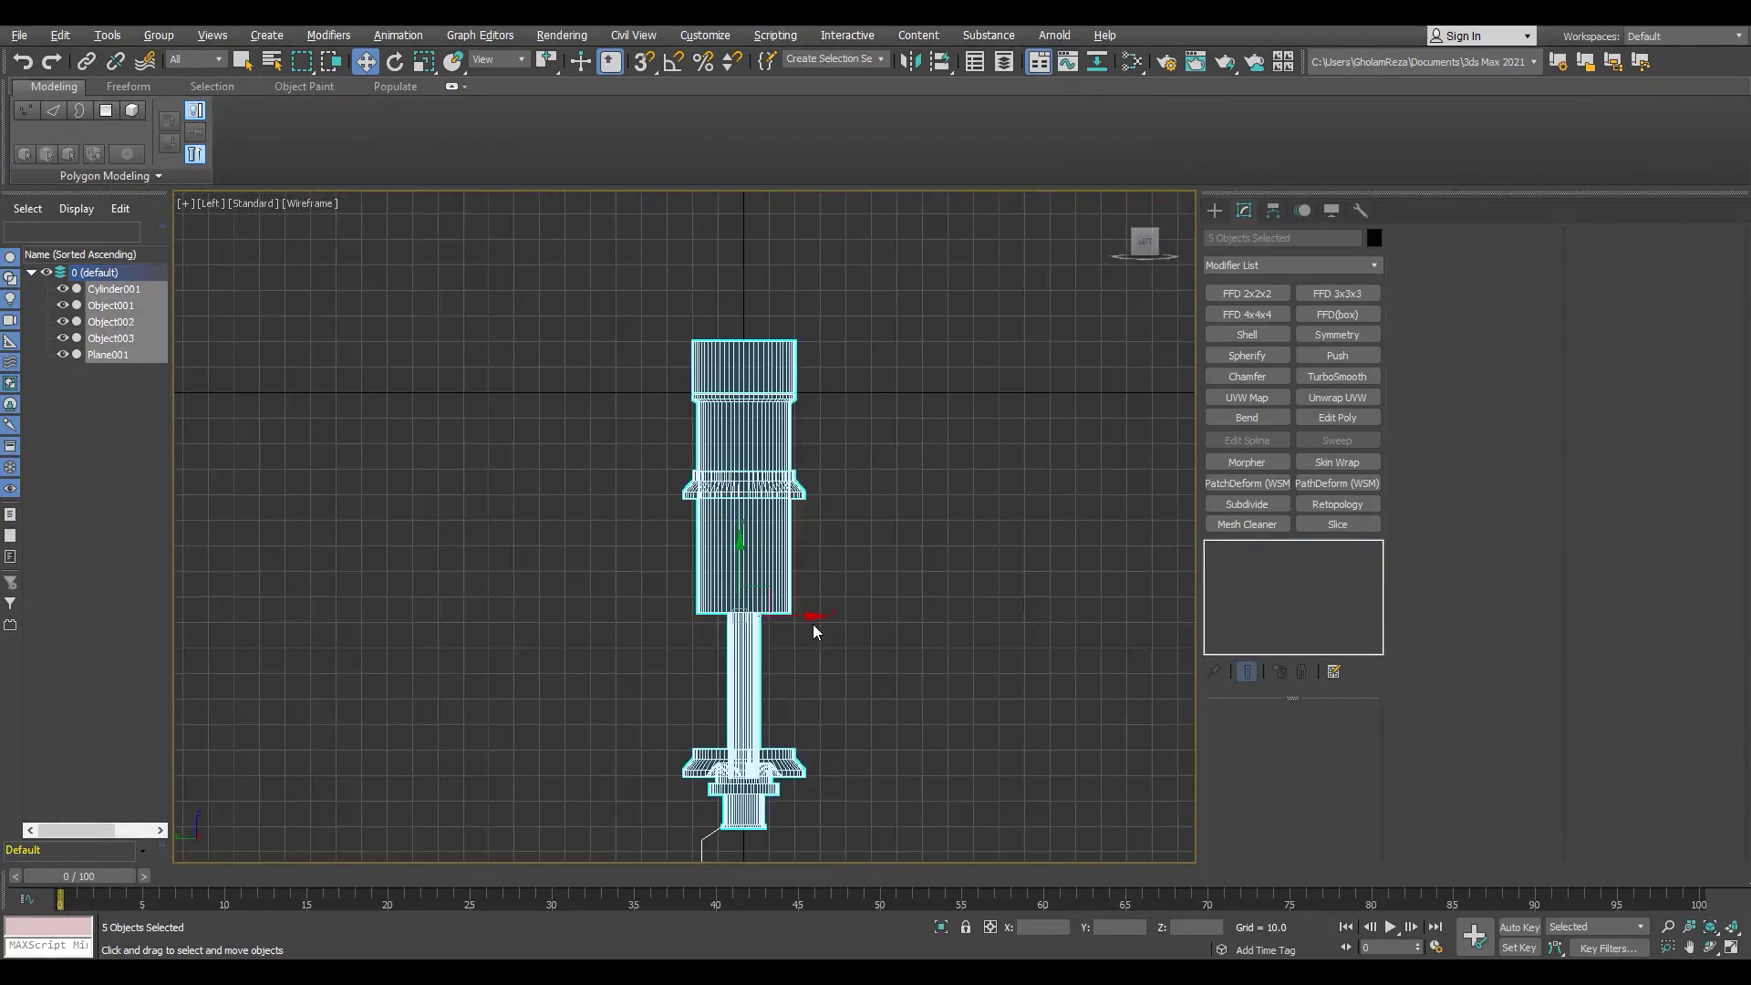
{"action": "scroll", "coordinate": [772, 413], "scroll_direction": "up", "scroll_amount": 4}
{"action": "scroll", "coordinate": [811, 391], "scroll_direction": "down", "scroll_amount": 1}
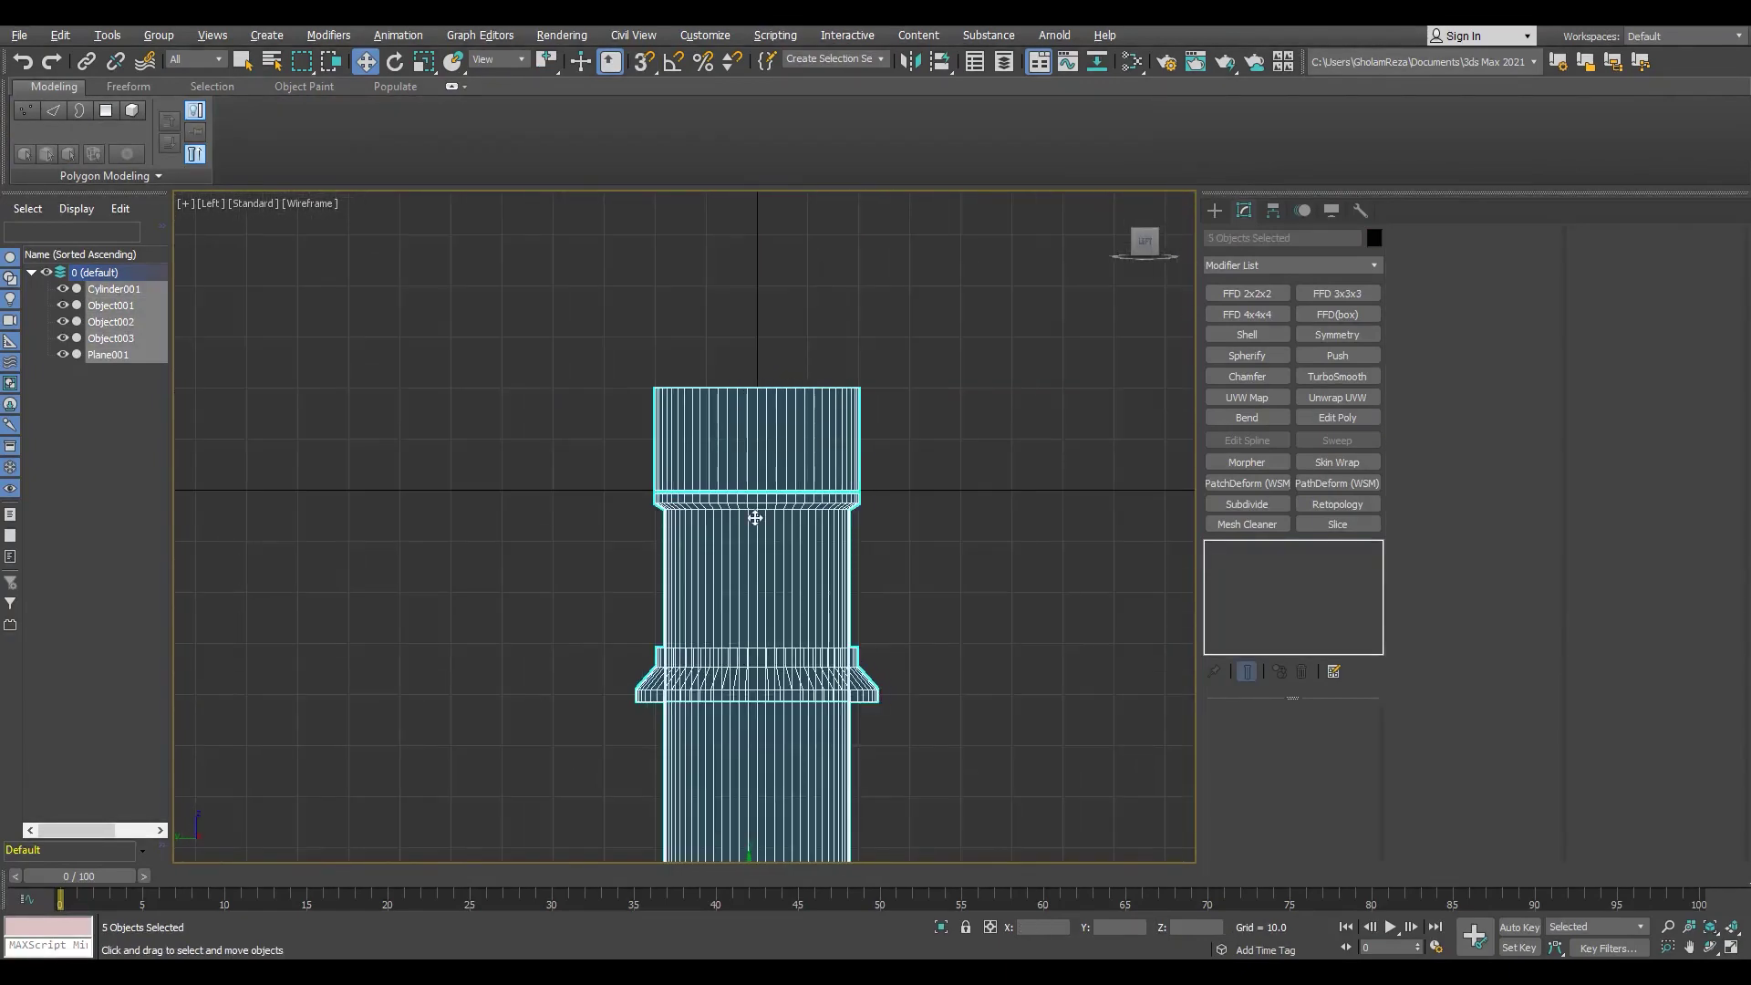
{"action": "middle_click_drag", "start_coordinate": [752, 710], "coordinate": [754, 414]}
{"action": "scroll", "coordinate": [748, 456], "scroll_direction": "up", "scroll_amount": 3}
{"action": "middle_click_drag", "start_coordinate": [757, 803], "coordinate": [769, 500]}
{"action": "middle_click_drag", "start_coordinate": [775, 857], "coordinate": [786, 428]}
{"action": "scroll", "coordinate": [793, 811], "scroll_direction": "up", "scroll_amount": 2}
{"action": "middle_click_drag", "start_coordinate": [793, 812], "coordinate": [642, 722]}
{"action": "left_click", "coordinate": [824, 686]}
Step: Add a Symmetry modifier to Plane001, mirrored on the Y axis
{"action": "scroll", "coordinate": [901, 531], "scroll_direction": "up", "scroll_amount": 1}
{"action": "key", "text": "1"}
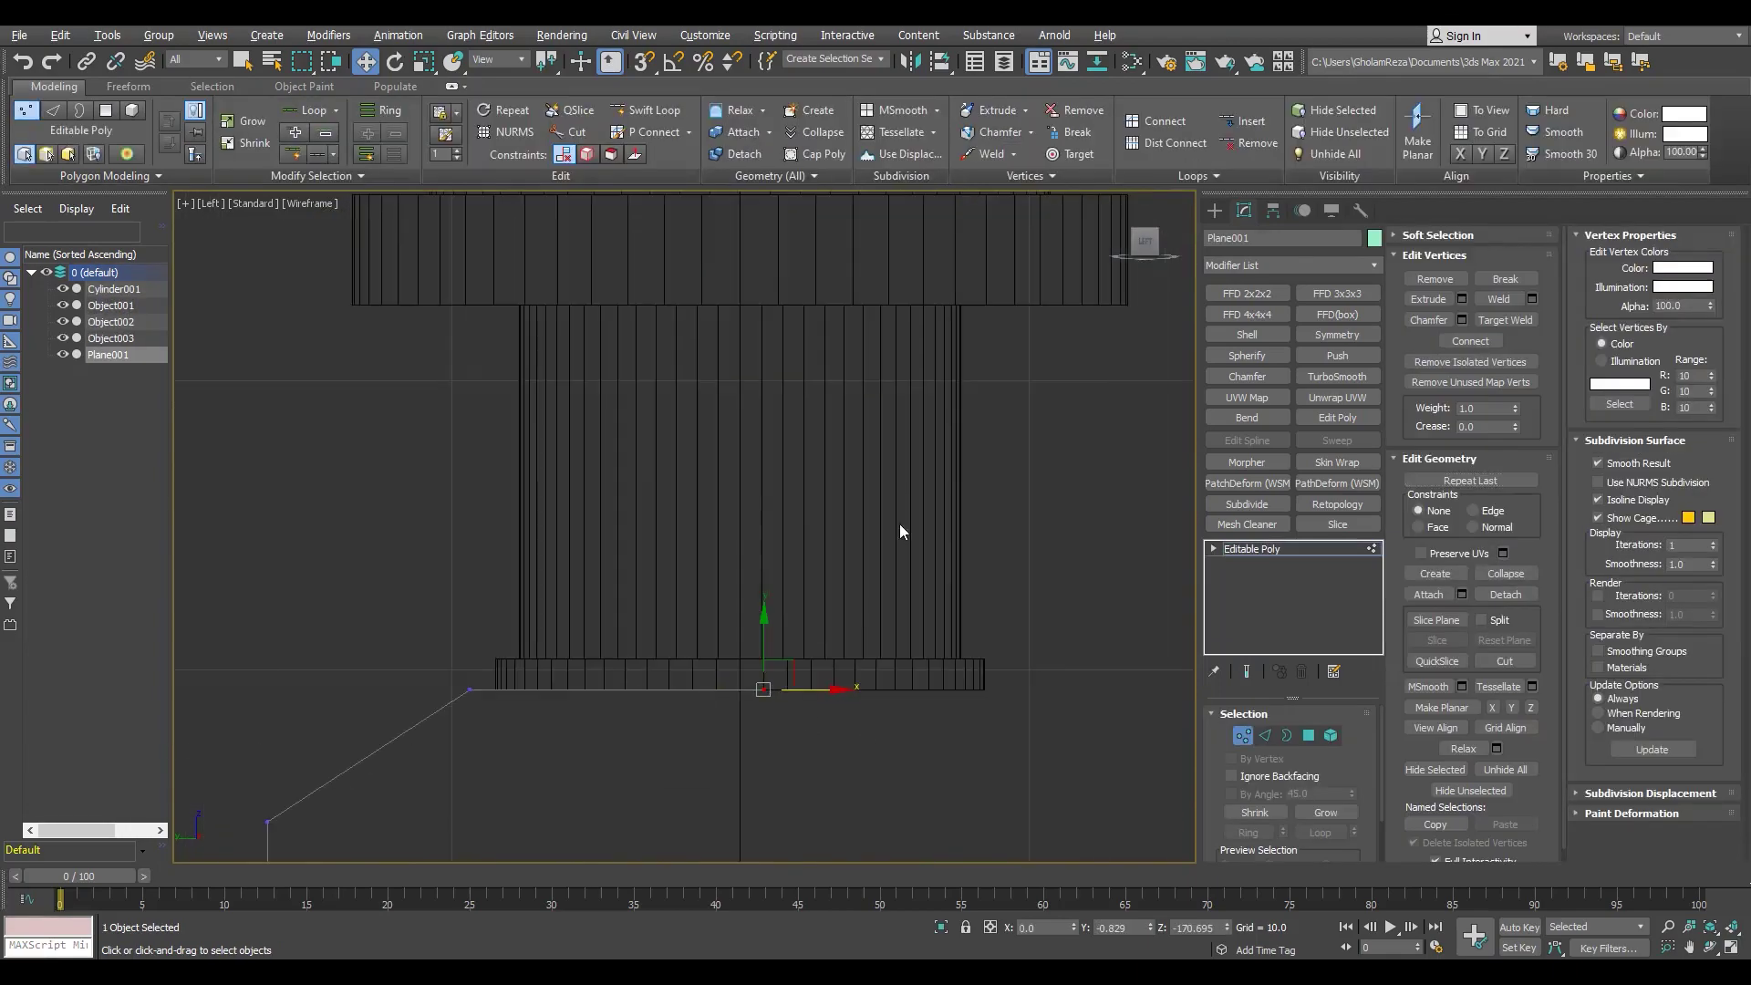
{"action": "key", "text": "alt+w"}
{"action": "scroll", "coordinate": [875, 693], "scroll_direction": "up", "scroll_amount": 4}
{"action": "key", "text": "alt+w"}
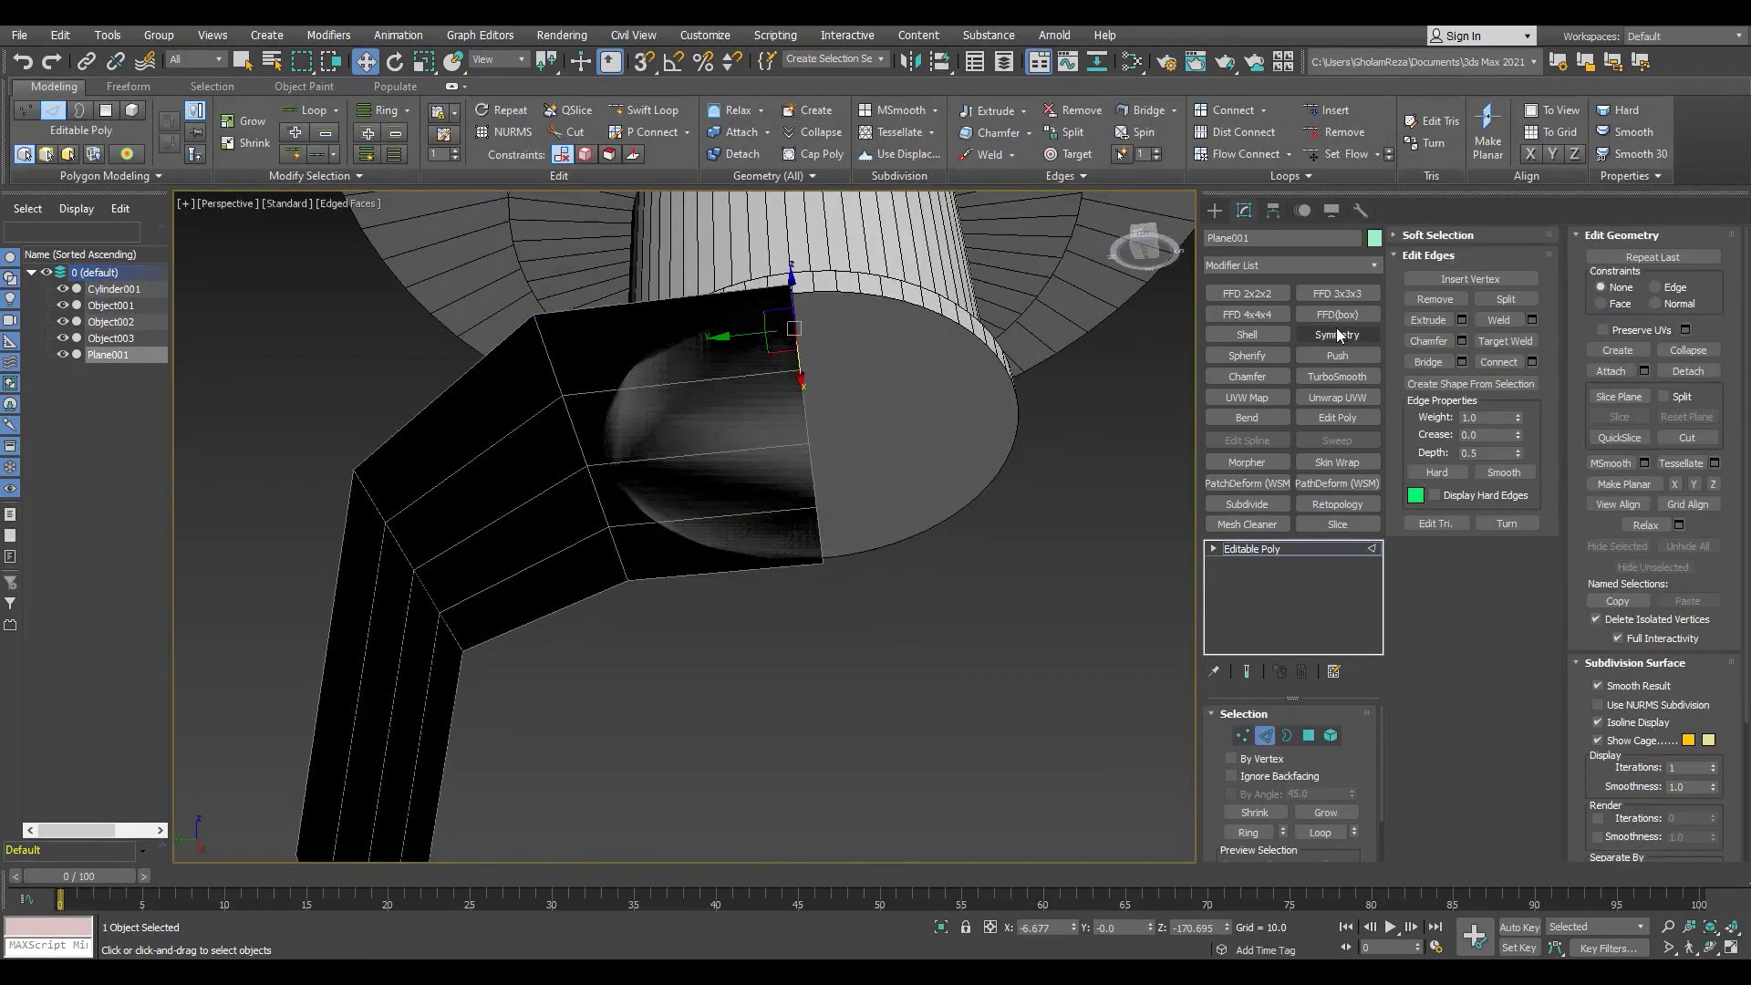
{"action": "left_click", "coordinate": [1336, 334]}
{"action": "left_click", "coordinate": [1280, 750]}
{"action": "scroll", "coordinate": [785, 510], "scroll_direction": "down", "scroll_amount": 6}
{"action": "middle_click_drag", "start_coordinate": [784, 511], "coordinate": [766, 533], "text": "alt"}
Step: Check the mirrored two-legged fork from the top of the stack in Perspective
{"action": "left_click", "coordinate": [1252, 563]}
{"action": "key", "text": "alt+w"}
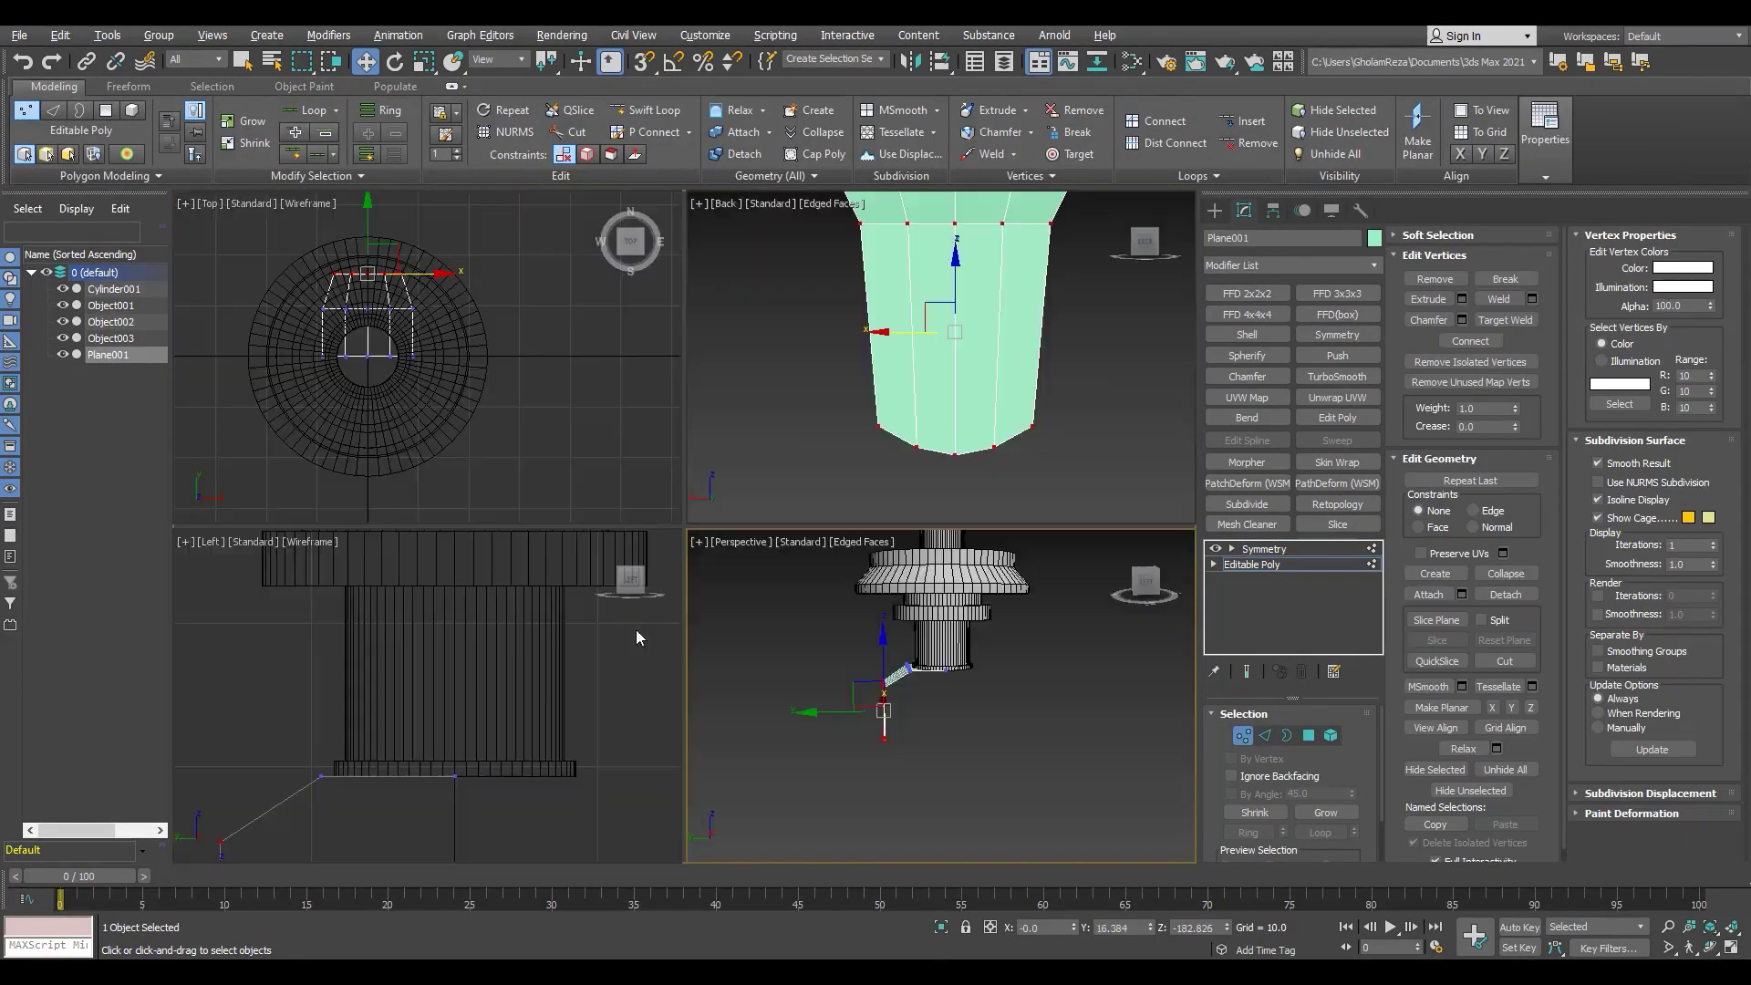
{"action": "key", "text": "alt+w"}
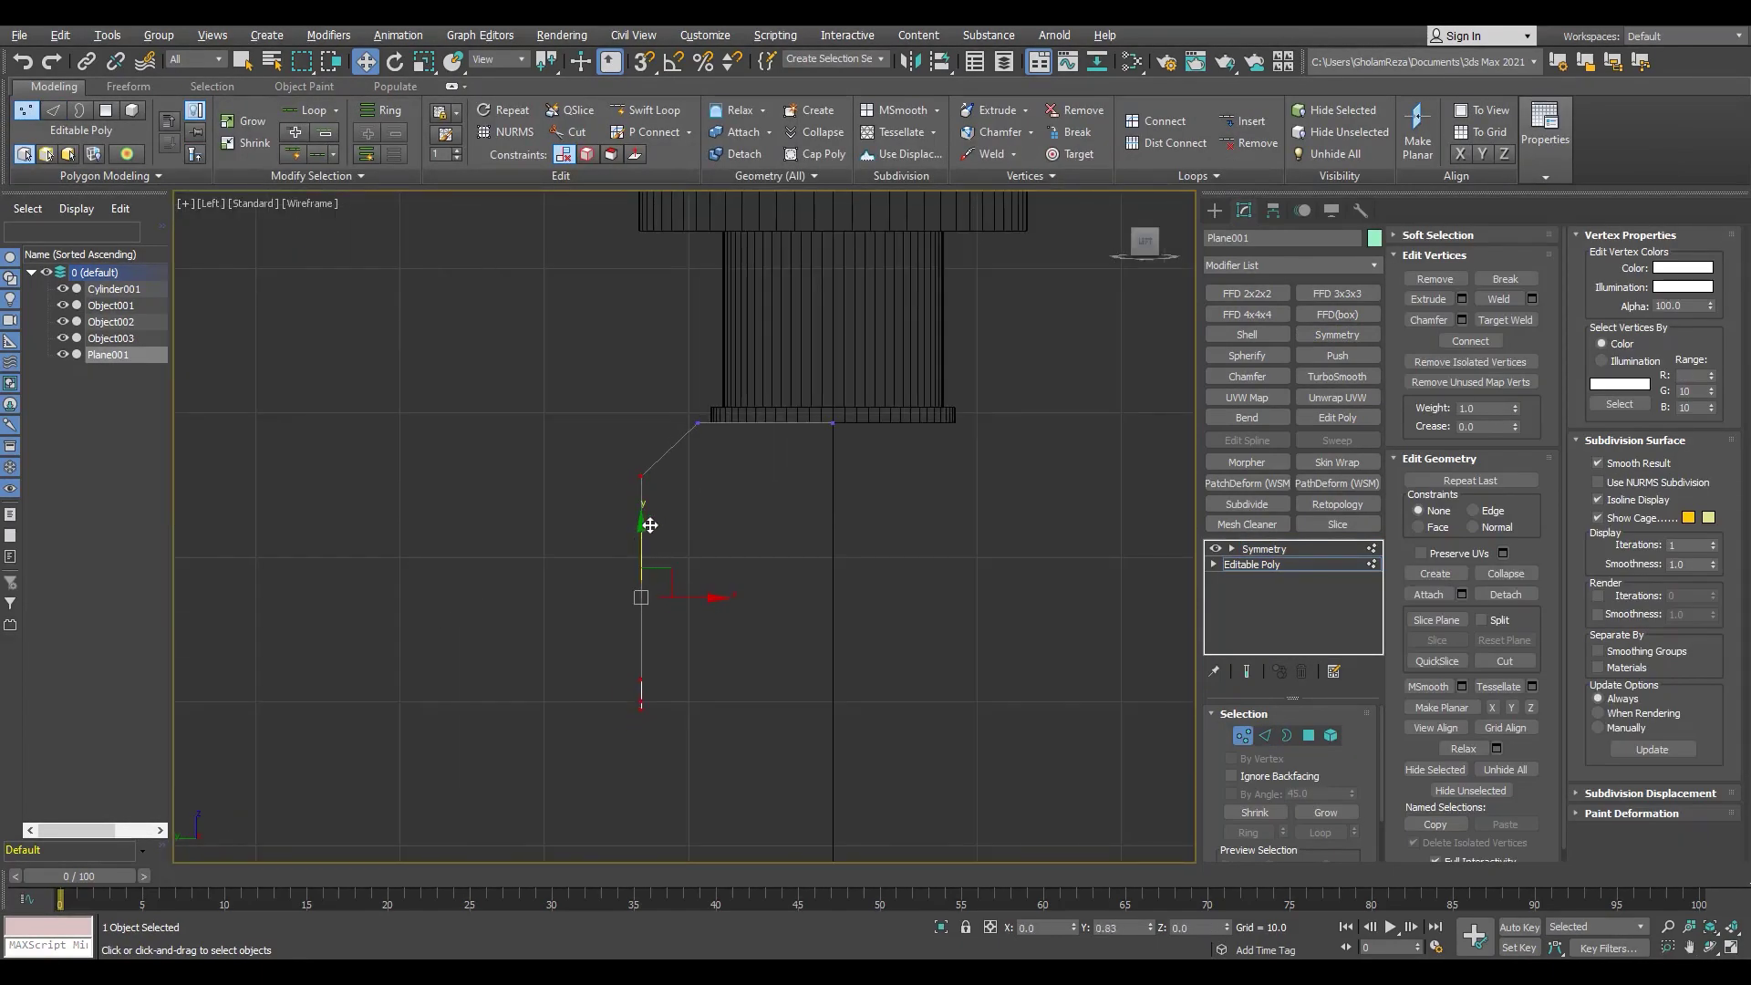
{"action": "key", "text": "p"}
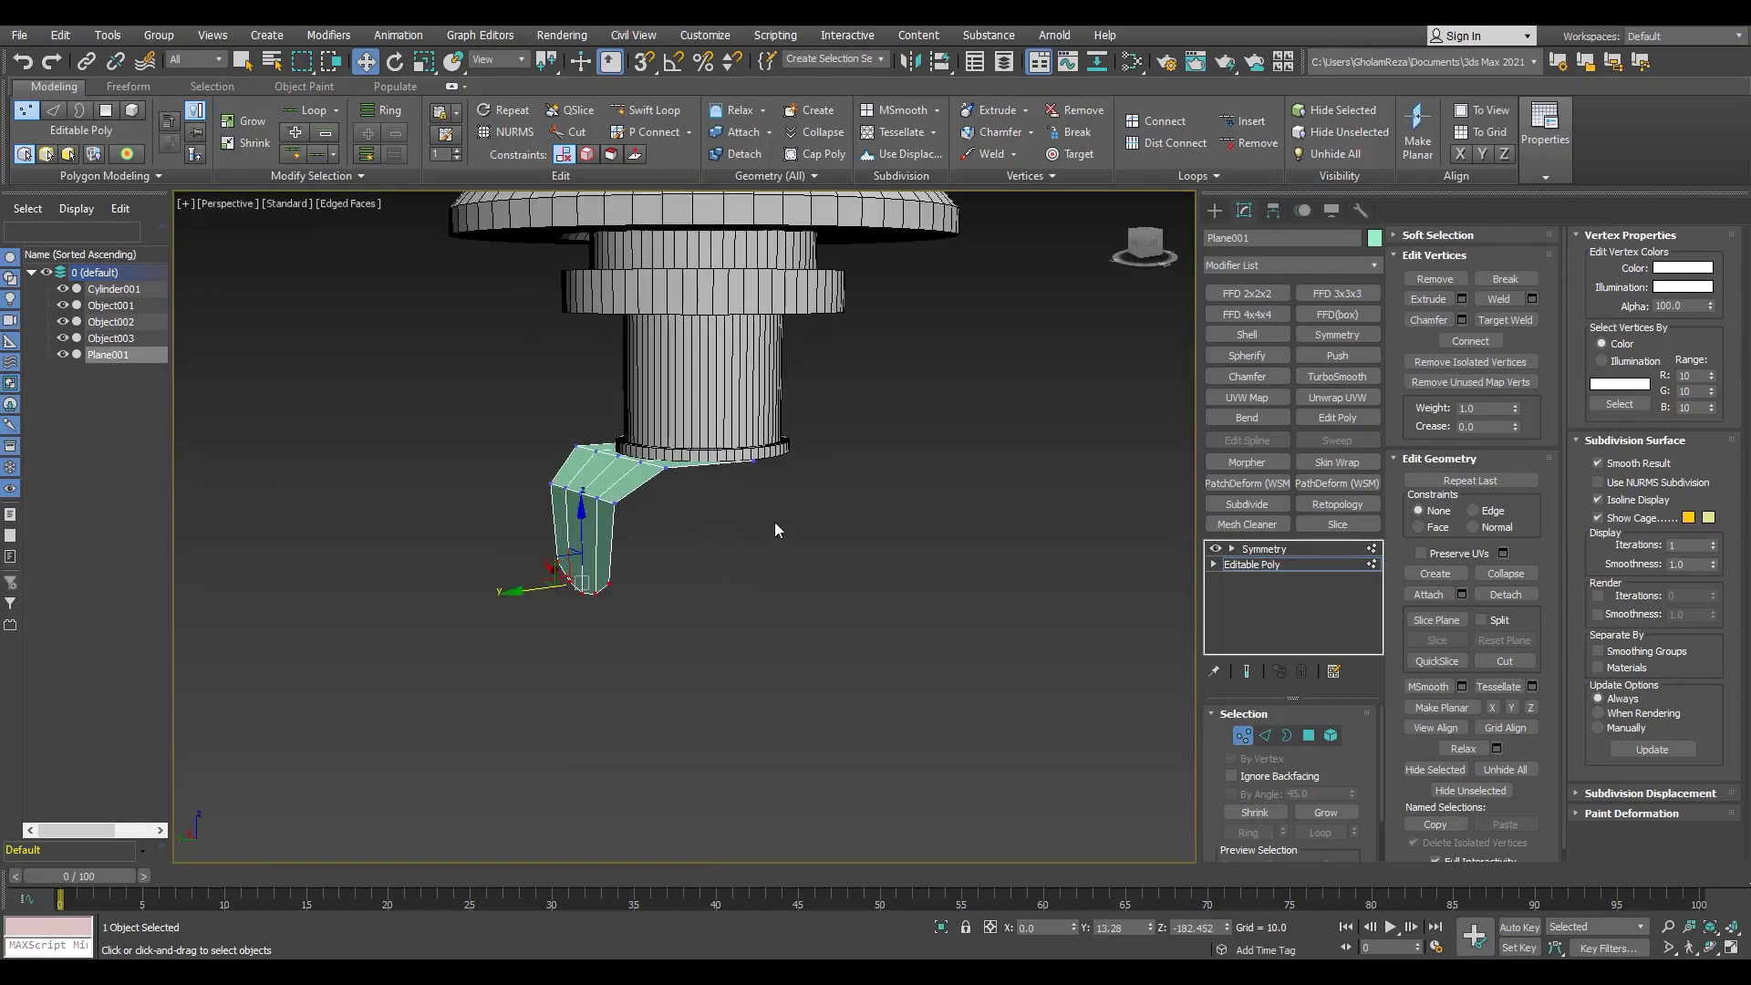
{"action": "left_click", "coordinate": [1263, 548]}
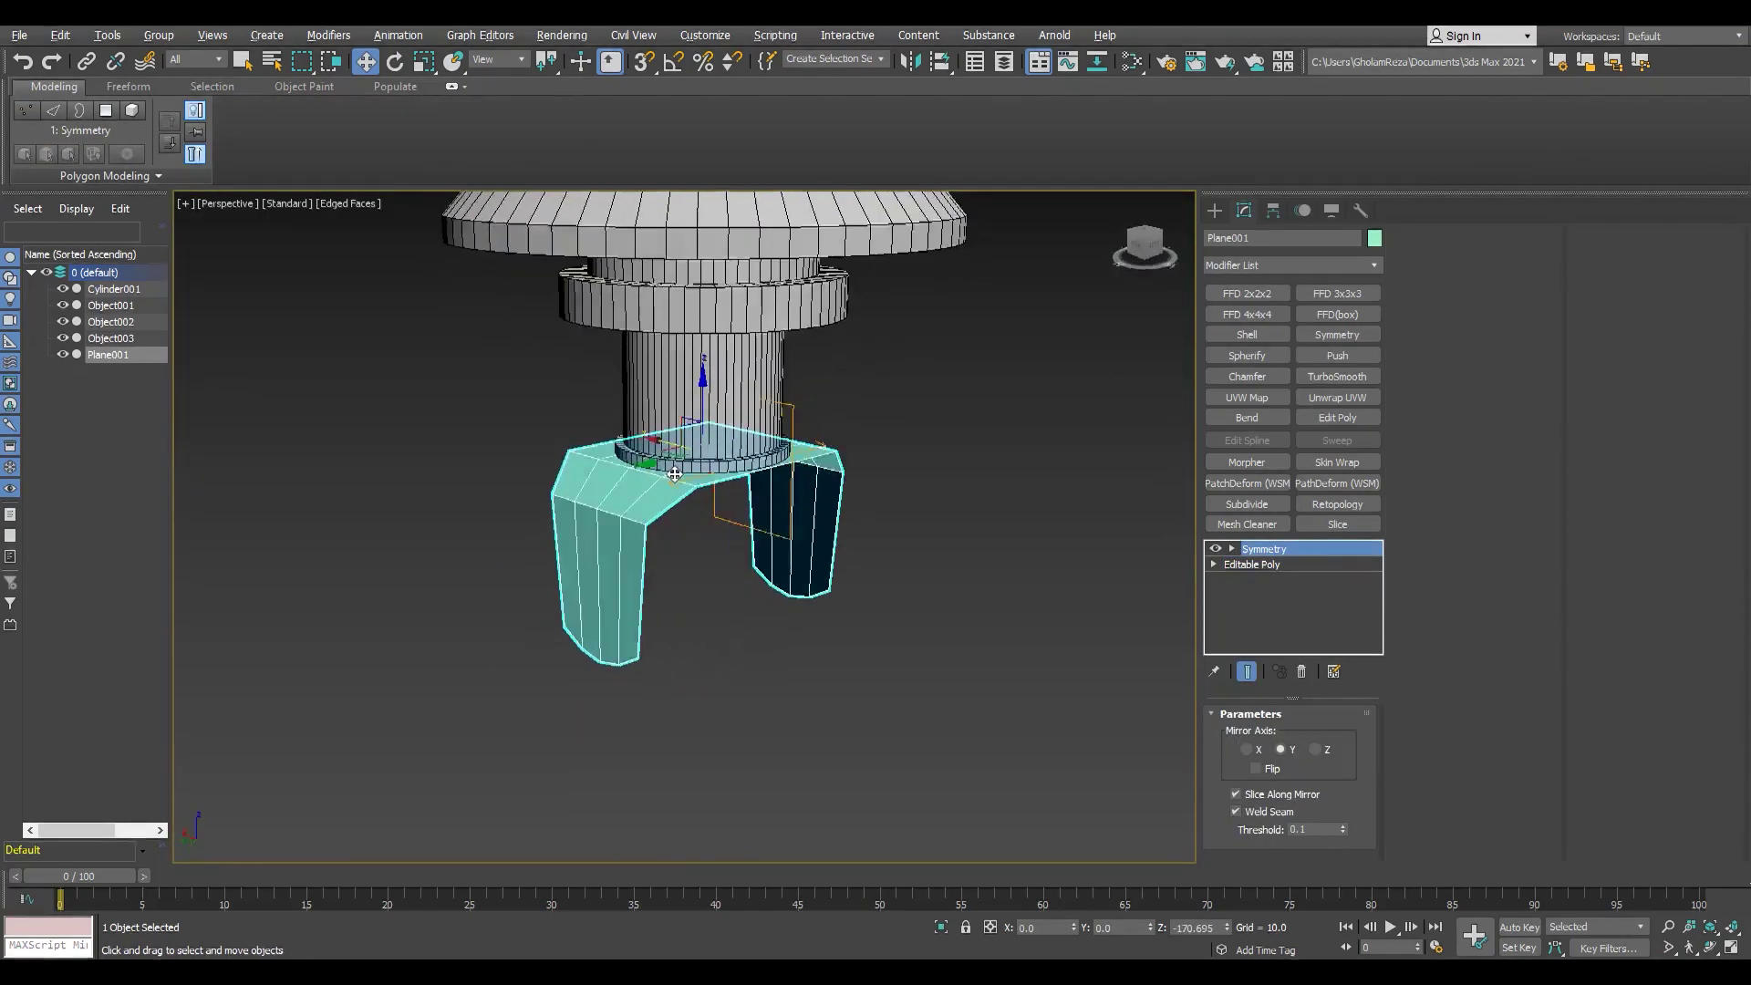
Step: Add a Shell modifier to the fork with Inner Amount 2
{"action": "middle_click_drag", "start_coordinate": [693, 493], "coordinate": [656, 470], "text": "alt"}
{"action": "scroll", "coordinate": [657, 470], "scroll_direction": "up", "scroll_amount": 2}
{"action": "left_click", "coordinate": [1247, 334]}
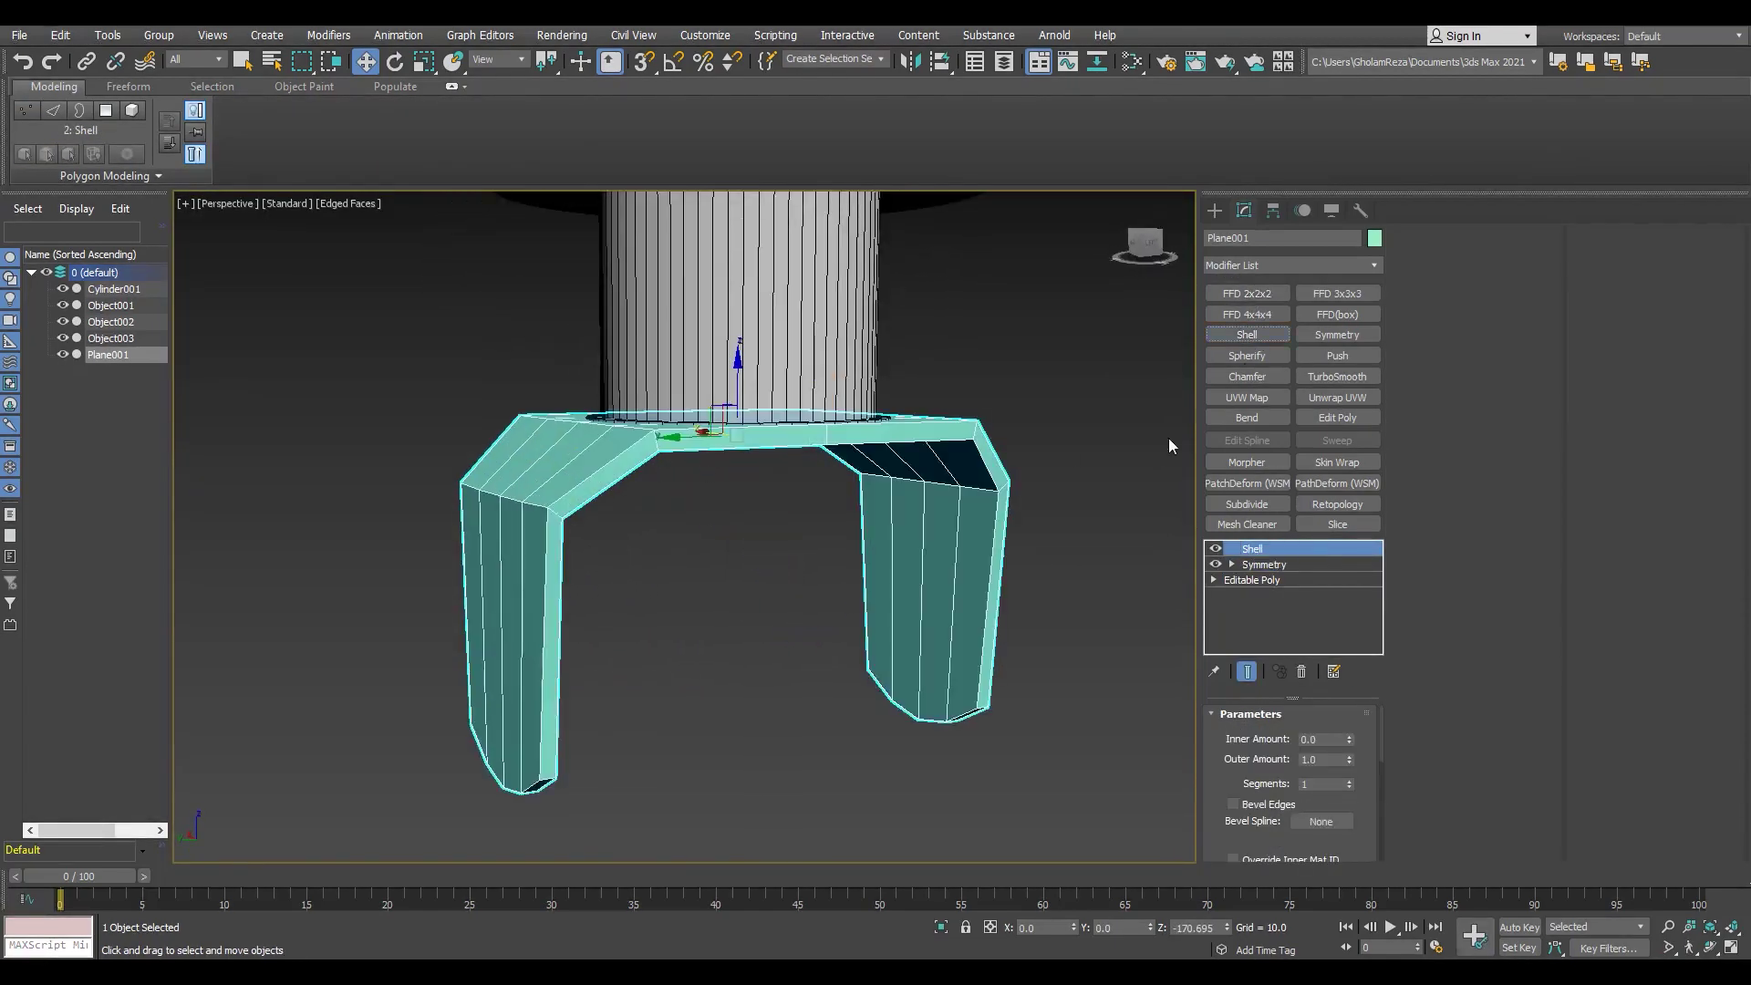
{"action": "type", "text": "2"}
{"action": "key", "text": "Return"}
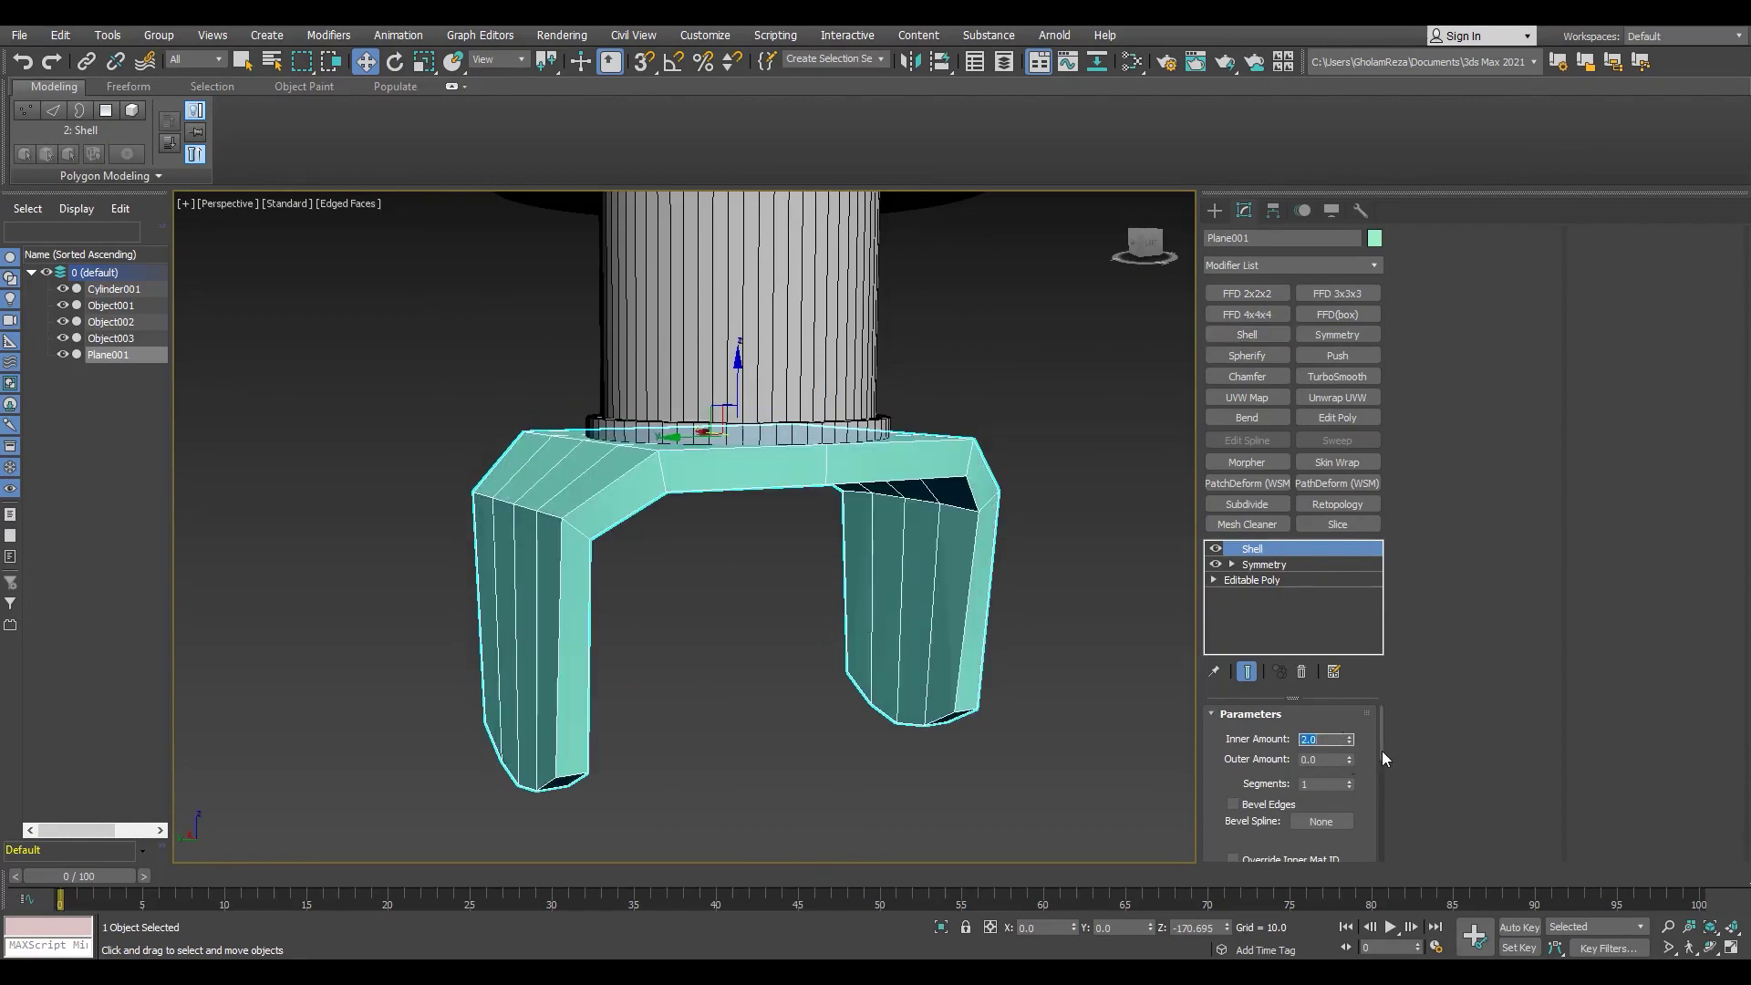
{"action": "scroll", "coordinate": [1313, 793], "scroll_direction": "down", "scroll_amount": 5}
{"action": "mouse_move", "coordinate": [640, 446]}
{"action": "middle_mouse_down", "text": "alt"}
{"action": "mouse_move", "coordinate": [683, 402]}
{"action": "mouse_move", "coordinate": [769, 481]}
{"action": "mouse_move", "coordinate": [689, 492]}
{"action": "middle_mouse_up", "text": "alt"}
{"action": "scroll", "coordinate": [684, 402], "scroll_direction": "down", "scroll_amount": 5}
Step: Inspect the thickened fork, stepping through the modifier stack with edges hidden and shown
{"action": "key", "text": "F4"}
{"action": "scroll", "coordinate": [684, 402], "scroll_direction": "down", "scroll_amount": 2}
{"action": "scroll", "coordinate": [690, 492], "scroll_direction": "up", "scroll_amount": 3}
{"action": "scroll", "coordinate": [689, 493], "scroll_direction": "up", "scroll_amount": 3}
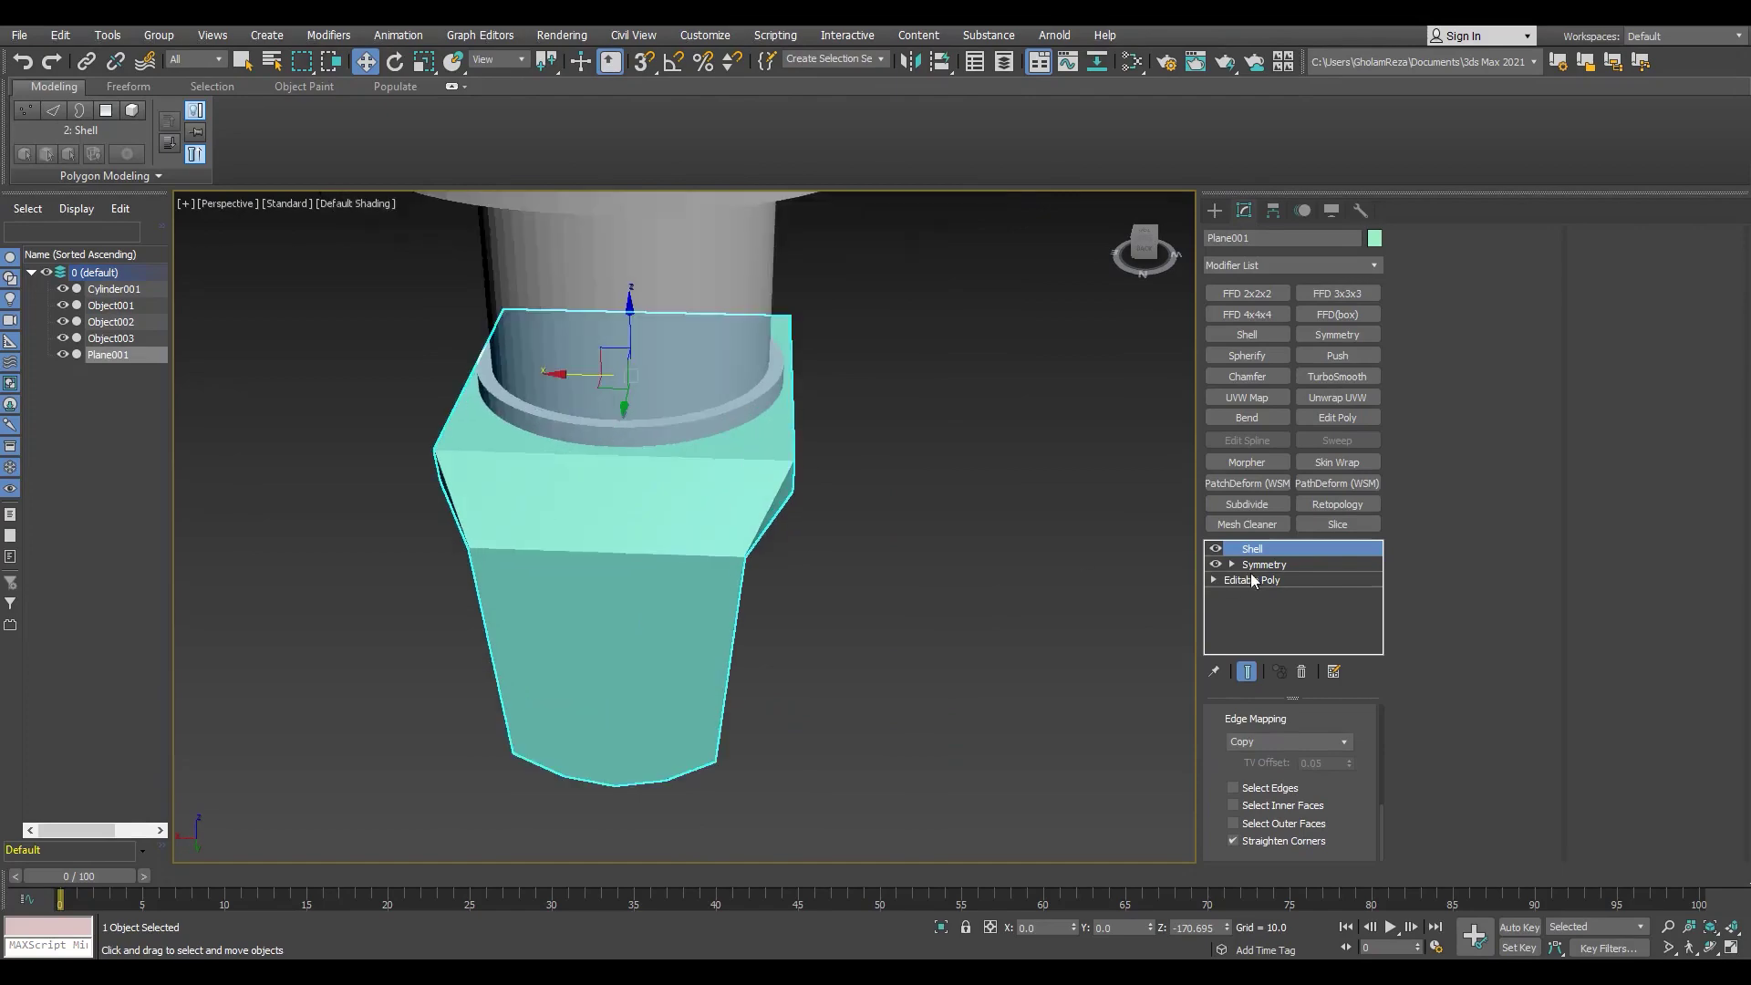
{"action": "left_click", "coordinate": [1252, 580]}
{"action": "key", "text": "F4"}
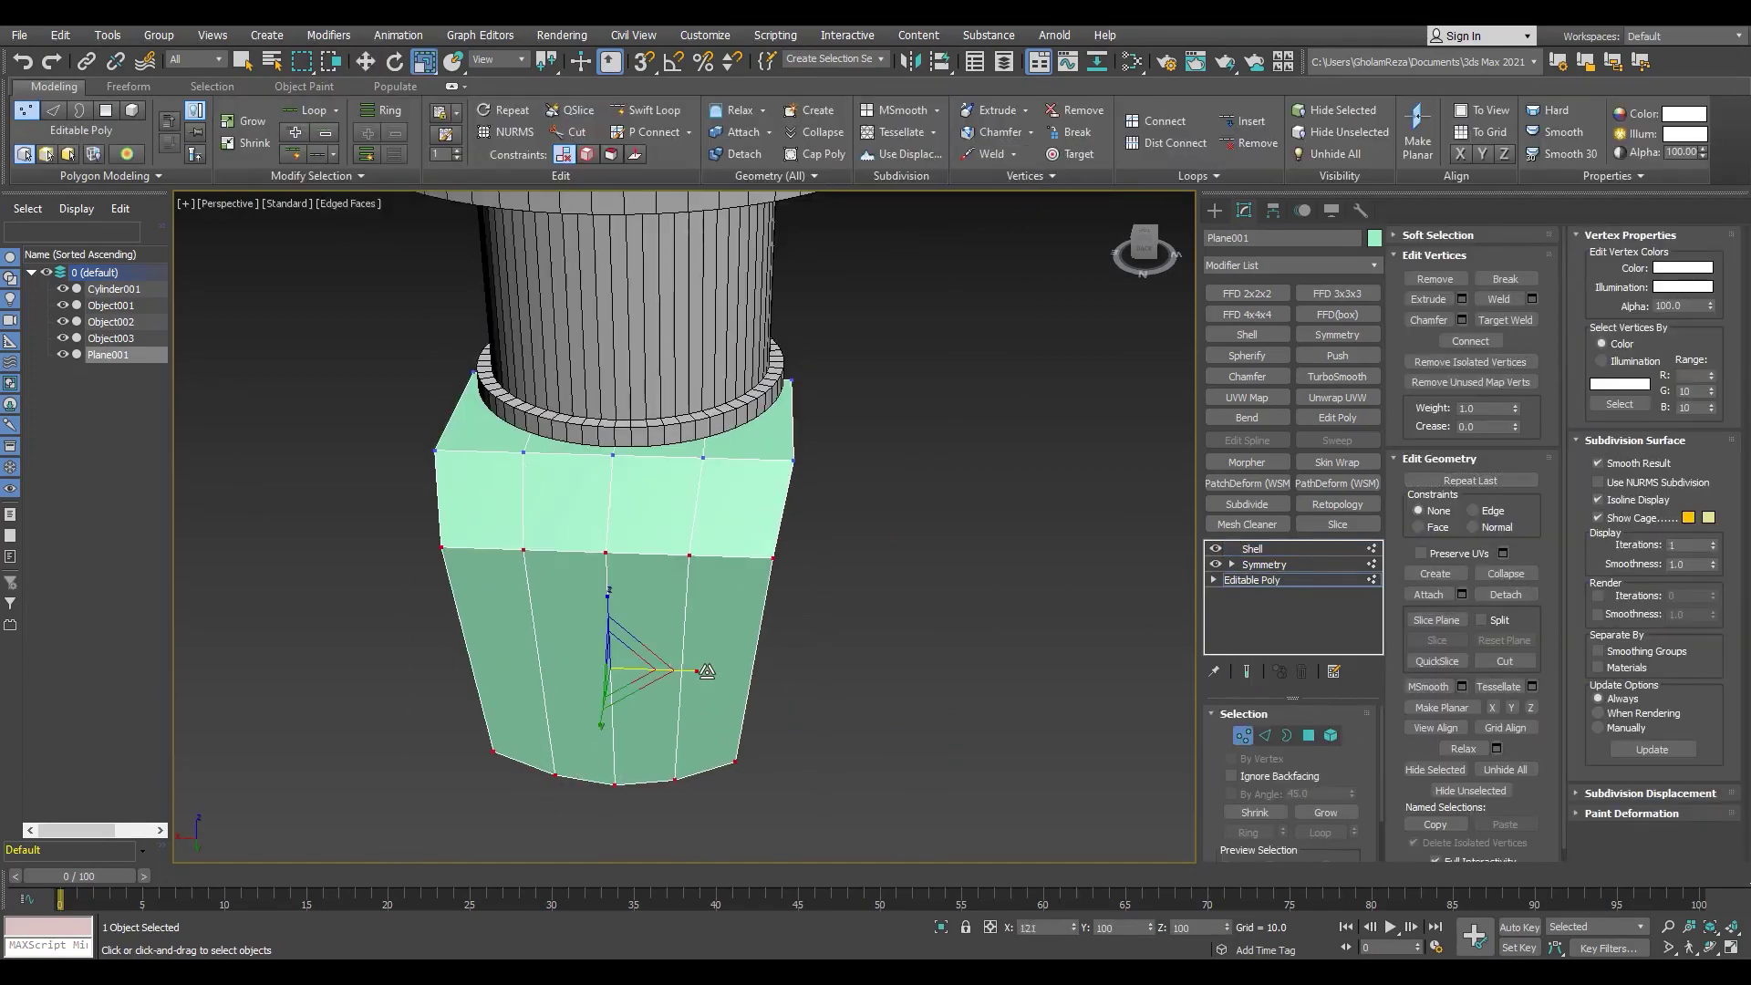
{"action": "key", "text": "r"}
{"action": "left_click", "coordinate": [1252, 548]}
{"action": "scroll", "coordinate": [693, 453], "scroll_direction": "down", "scroll_amount": 3}
{"action": "key", "text": "k"}
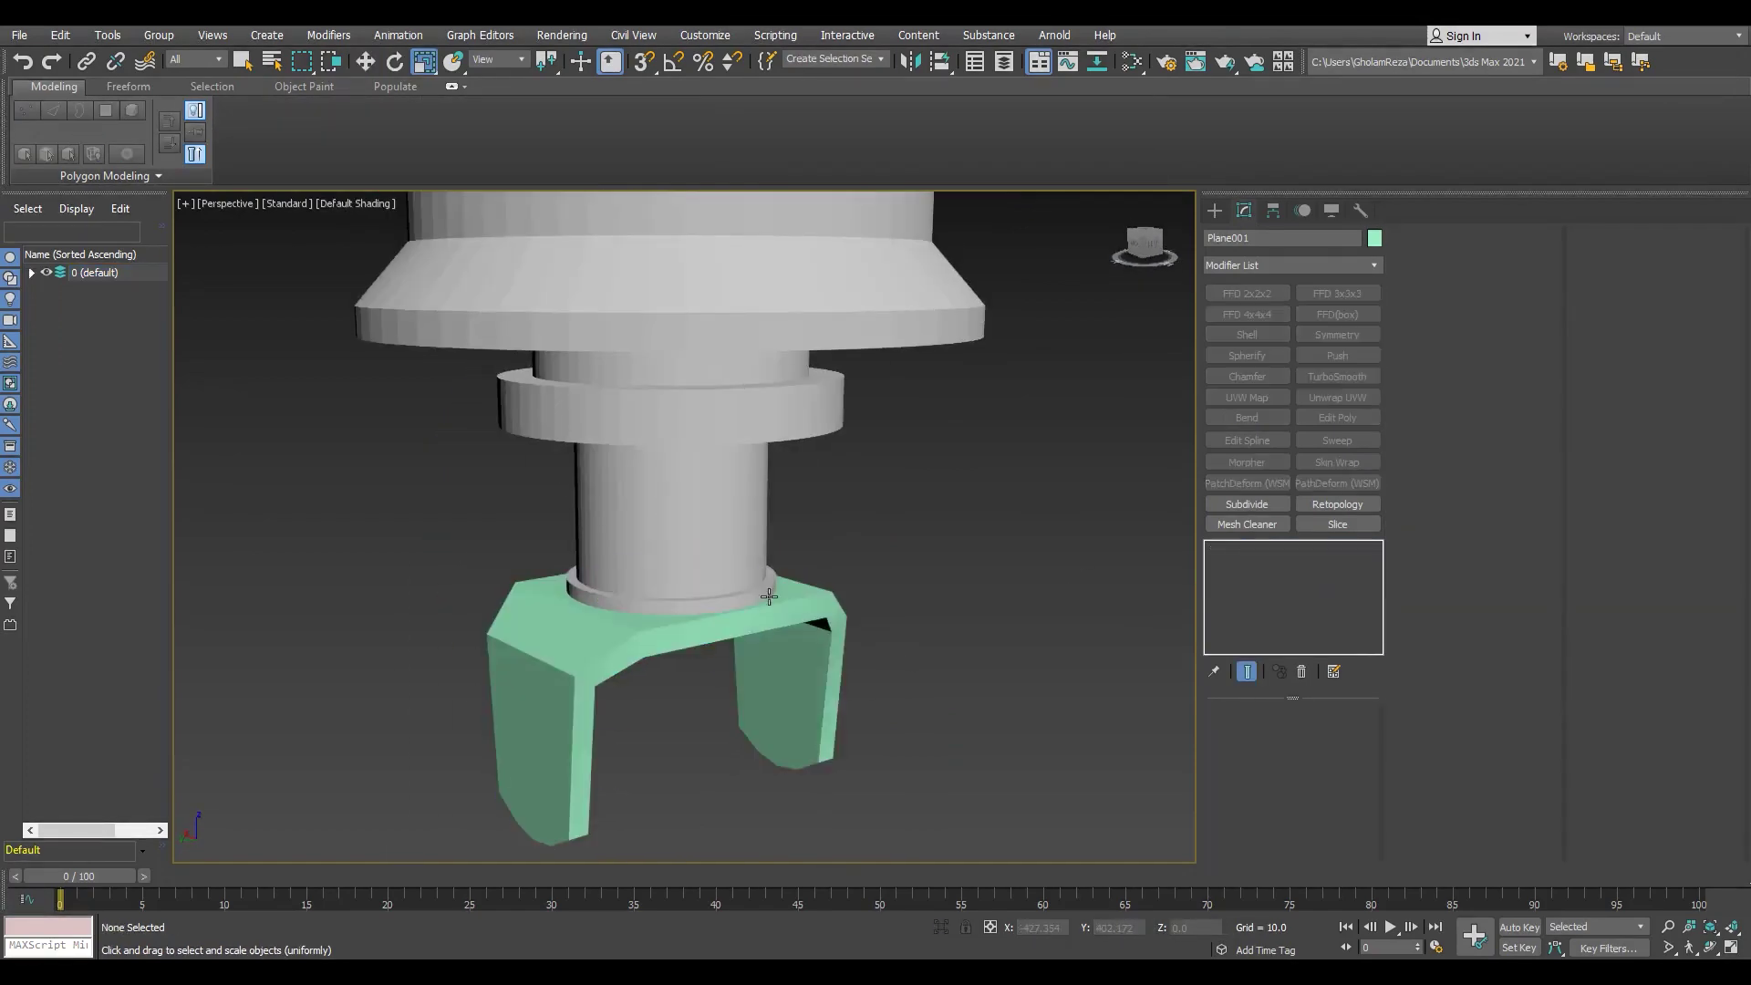
{"action": "scroll", "coordinate": [621, 582], "scroll_direction": "up", "scroll_amount": 3}
{"action": "scroll", "coordinate": [771, 657], "scroll_direction": "up", "scroll_amount": 2}
Step: Rotate the copied cylinder 70 degrees and frame it in the view
{"action": "scroll", "coordinate": [770, 656], "scroll_direction": "down", "scroll_amount": 2}
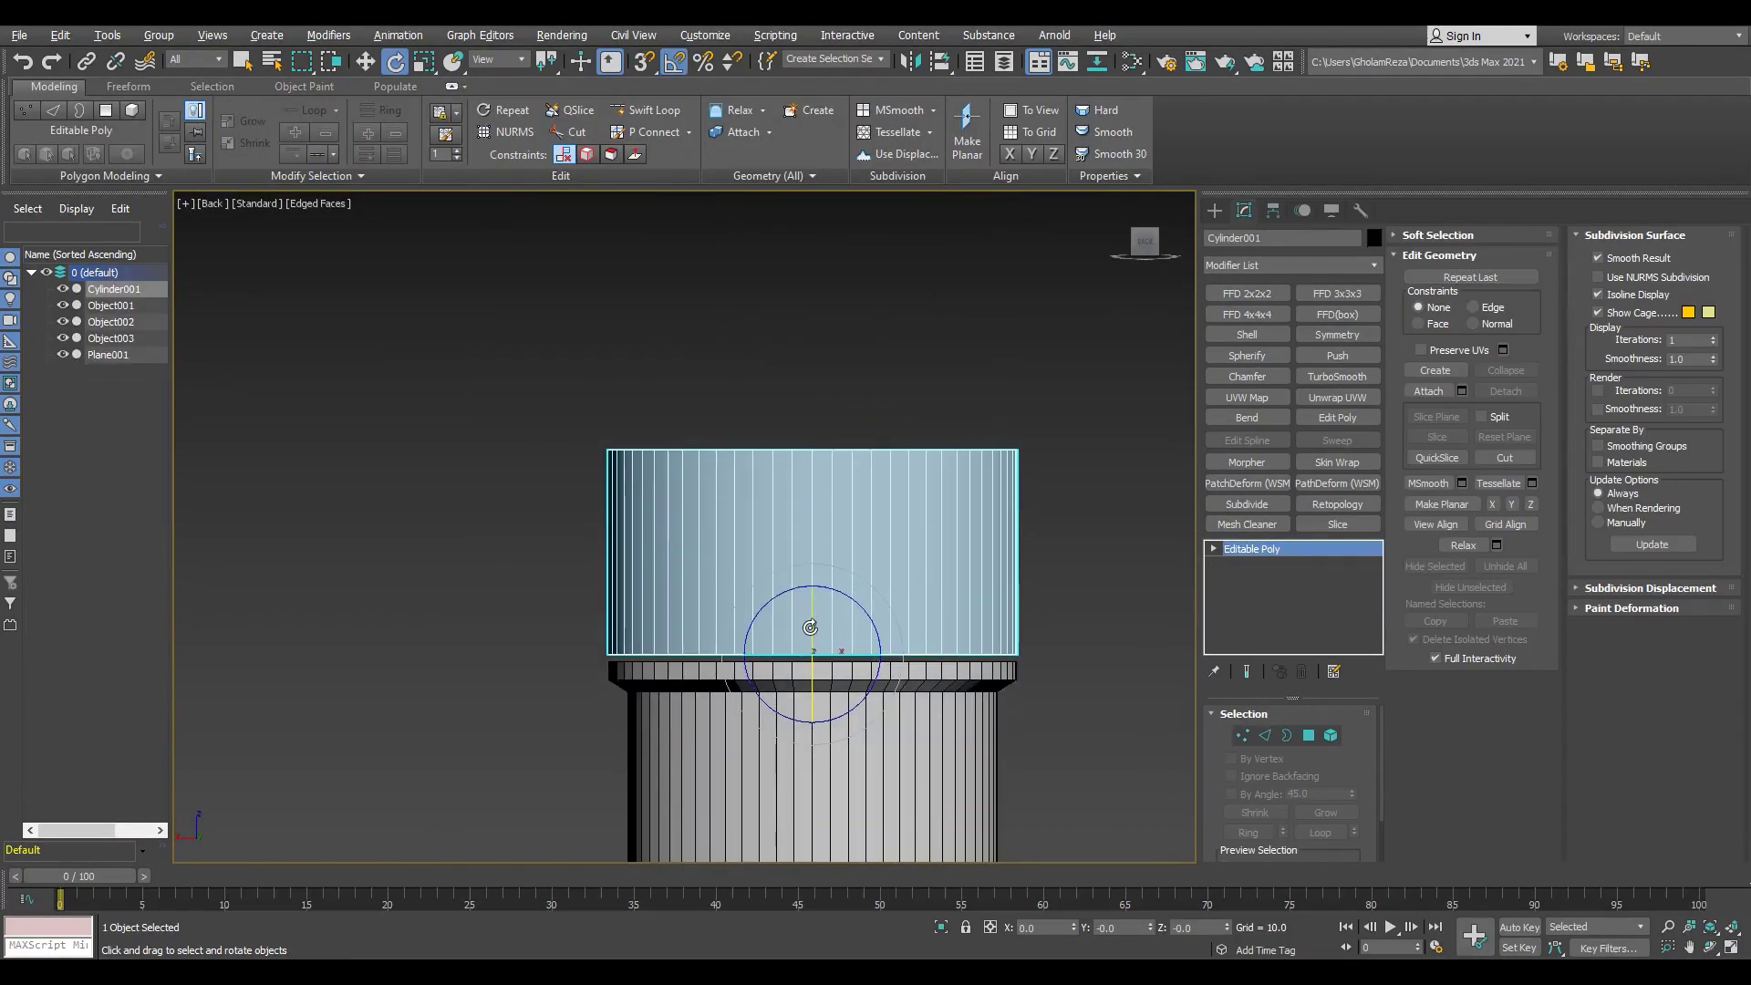
{"action": "mouse_move", "coordinate": [809, 628]}
{"action": "left_mouse_down", "text": "shift"}
{"action": "mouse_move", "coordinate": [832, 560]}
{"action": "mouse_move", "coordinate": [843, 169]}
{"action": "left_mouse_up", "text": "shift"}
{"action": "key", "text": "w"}
{"action": "key", "text": "z"}
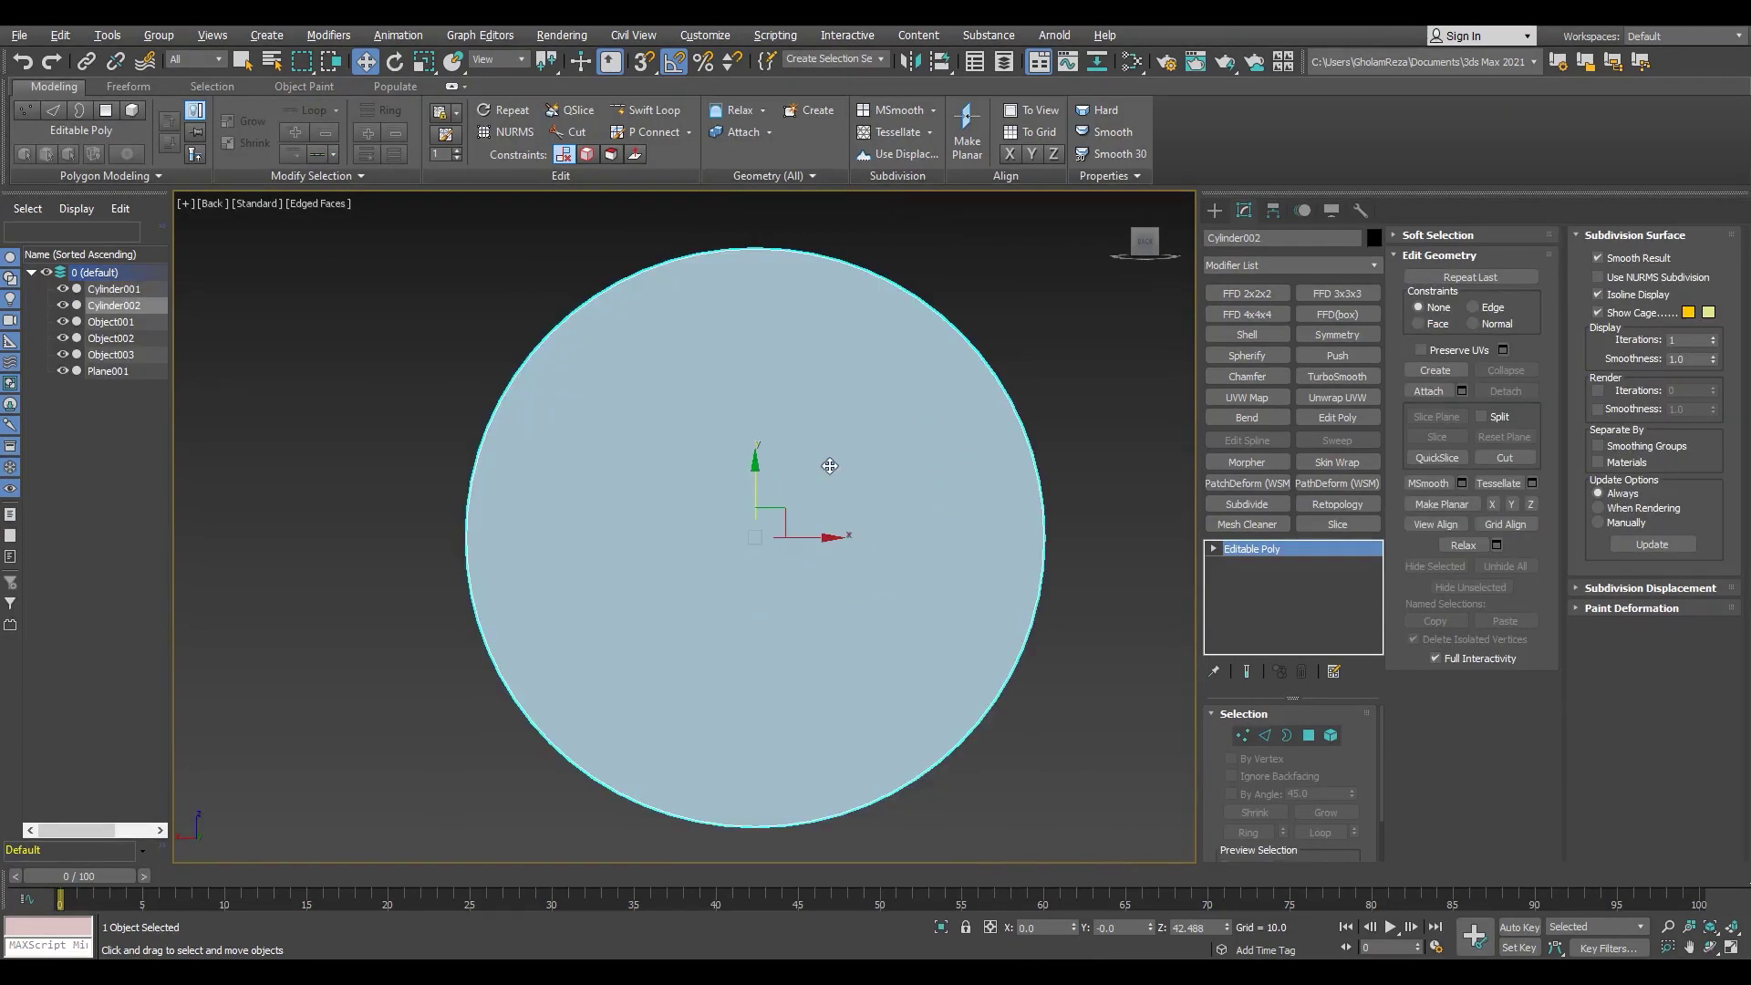
{"action": "scroll", "coordinate": [828, 465], "scroll_direction": "down", "scroll_amount": 1}
{"action": "scroll", "coordinate": [817, 520], "scroll_direction": "down", "scroll_amount": 2}
{"action": "scroll", "coordinate": [820, 529], "scroll_direction": "down", "scroll_amount": 2}
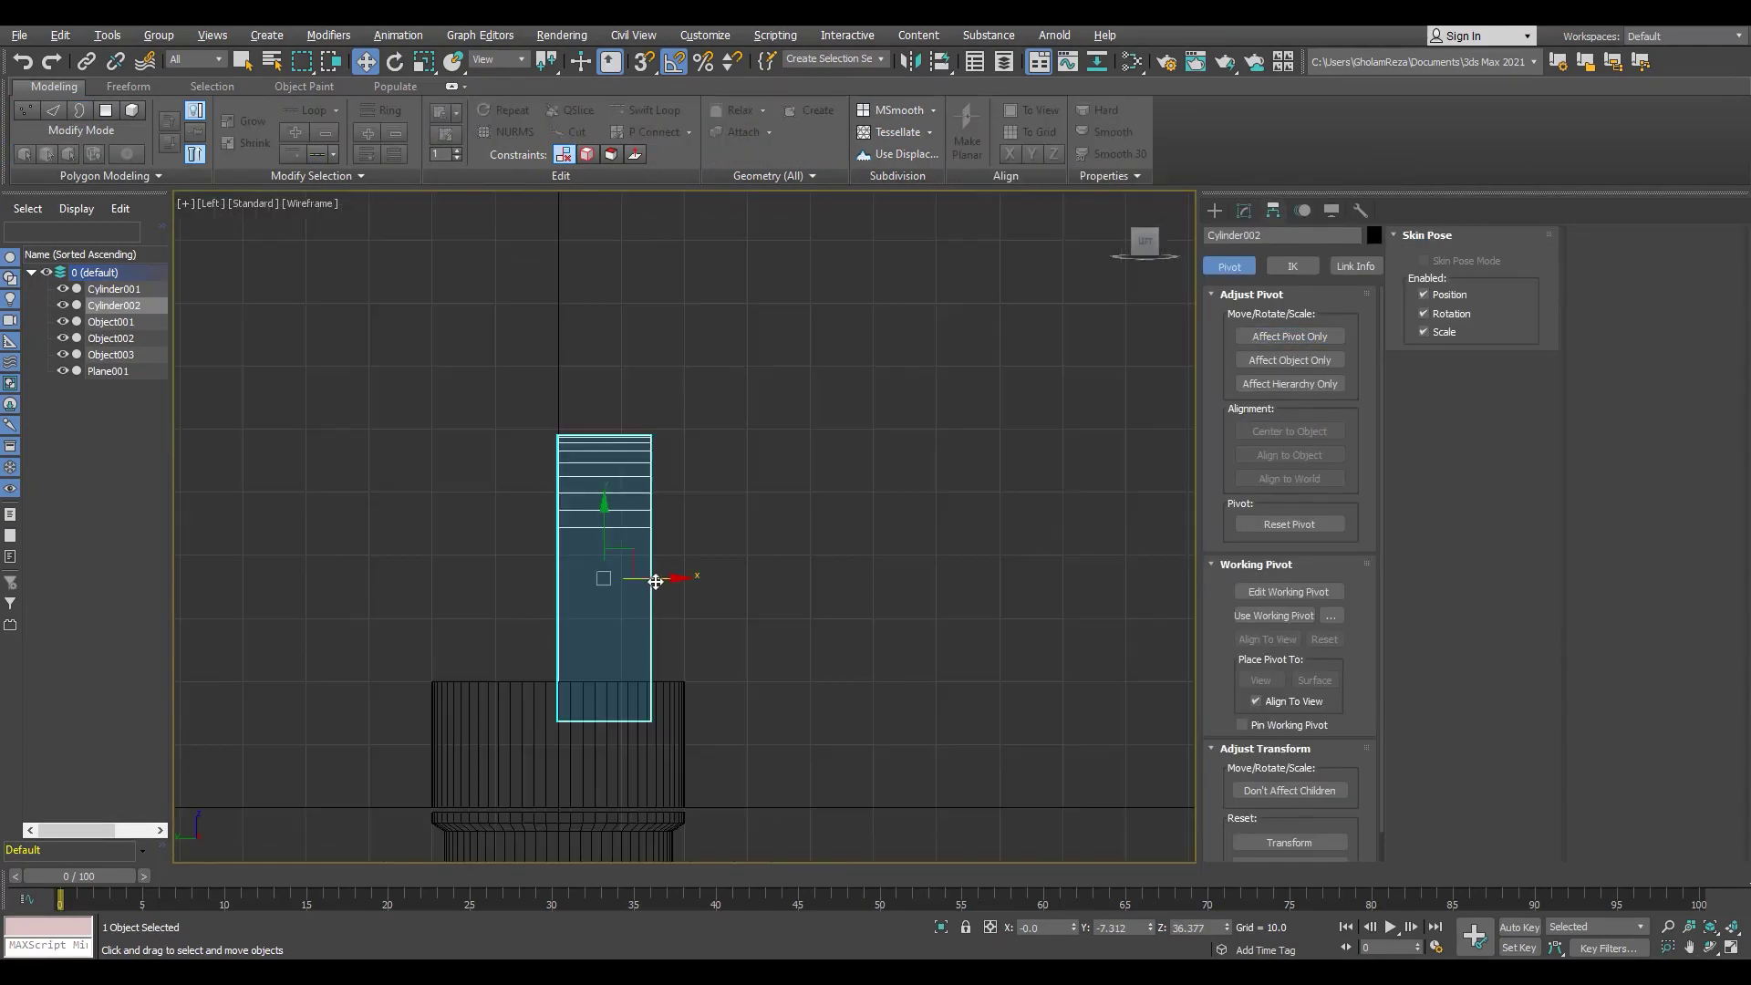
Step: Inspect the arched head from several angles with edges shown, then leave polygon editing
{"action": "scroll", "coordinate": [622, 437], "scroll_direction": "up", "scroll_amount": 3}
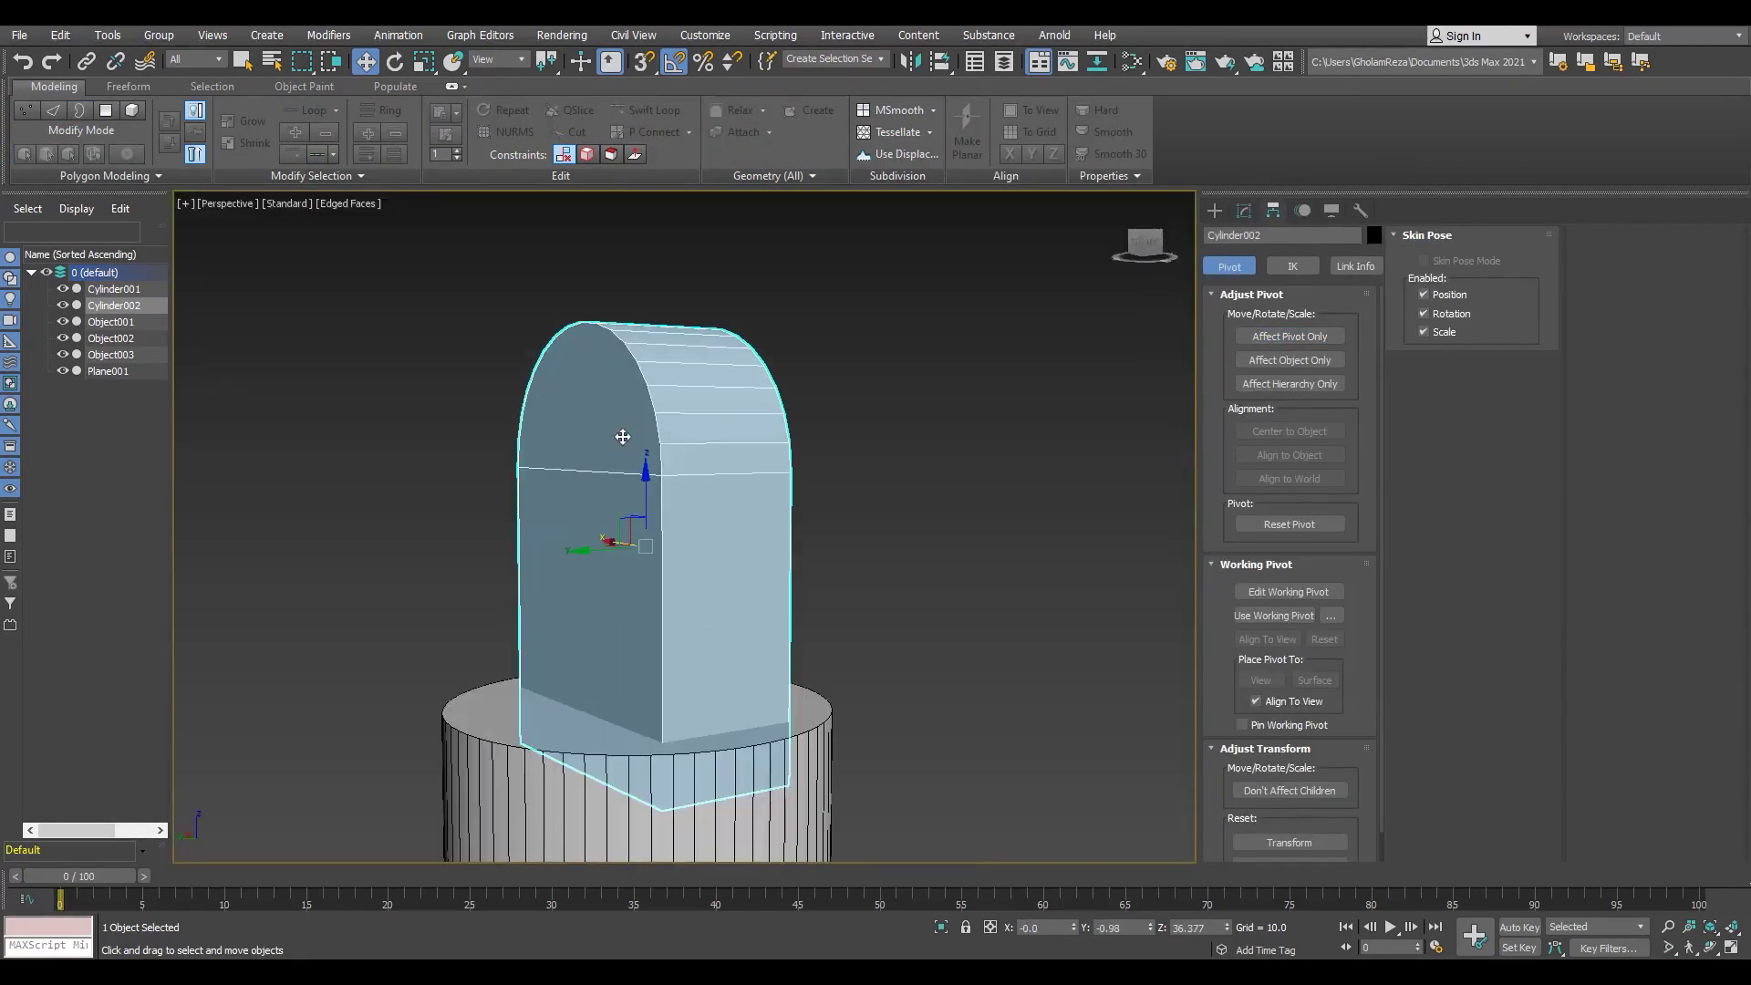
{"action": "middle_click_drag", "start_coordinate": [657, 503], "coordinate": [727, 508], "text": "alt"}
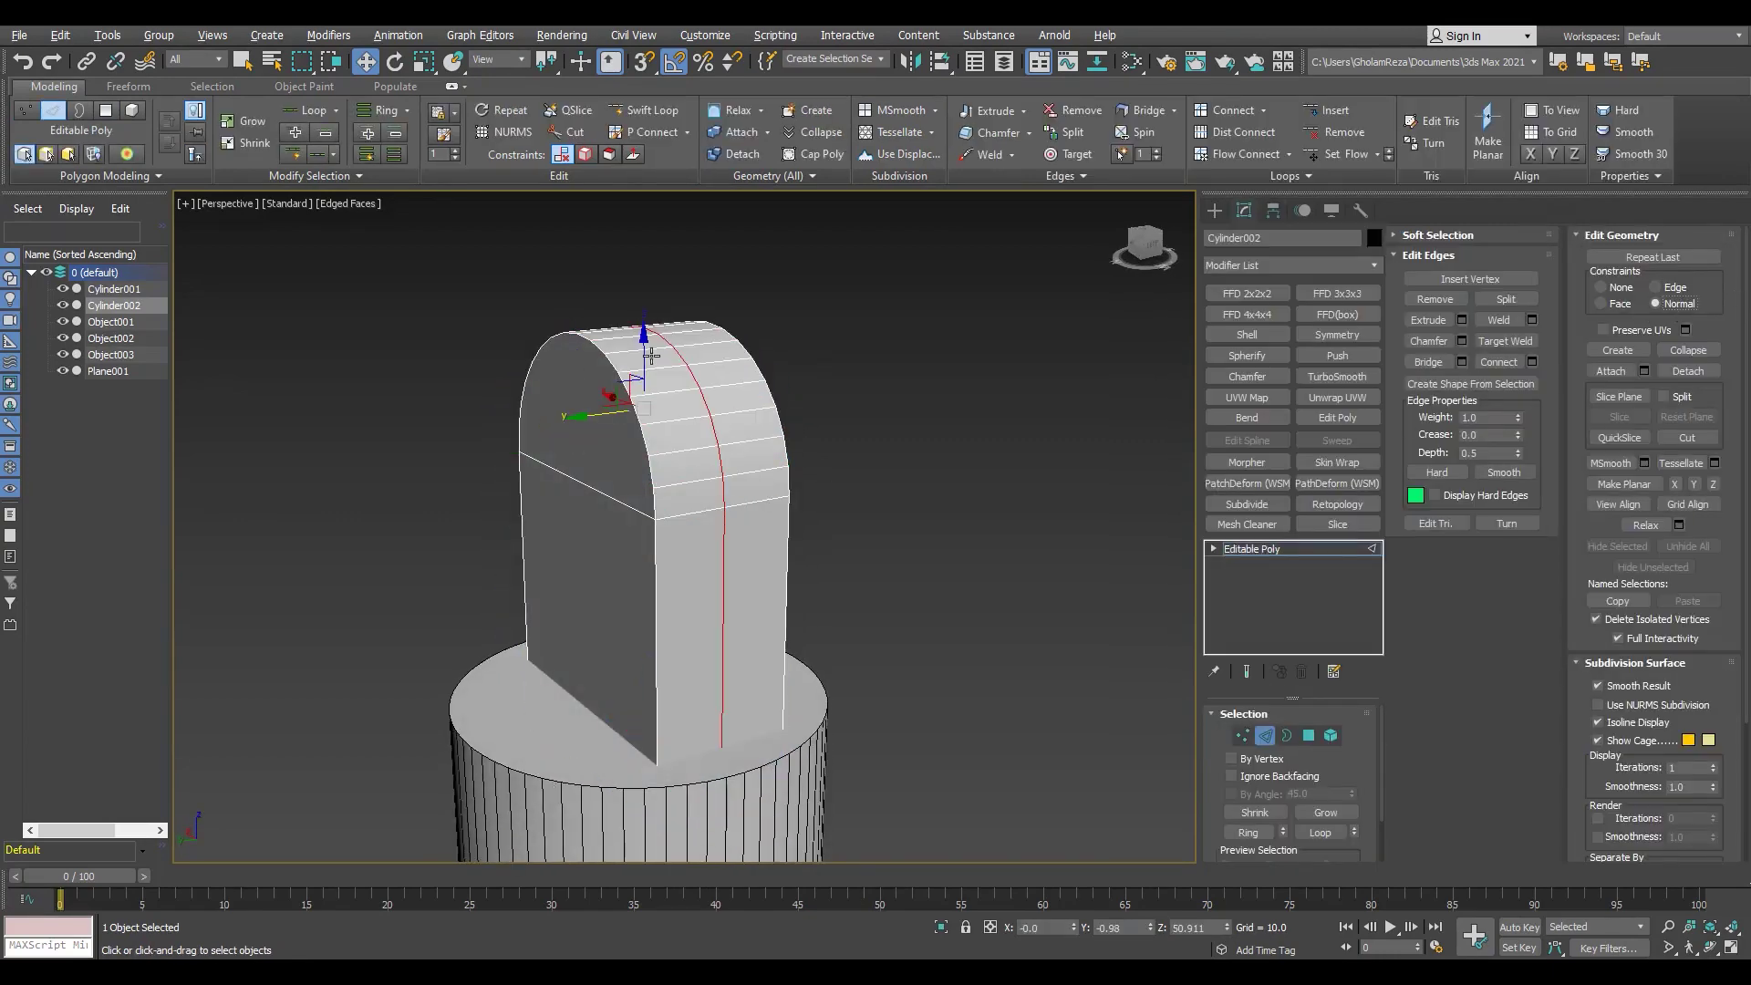
{"action": "scroll", "coordinate": [607, 408], "scroll_direction": "up", "scroll_amount": 2}
{"action": "middle_click_drag", "start_coordinate": [668, 387], "coordinate": [708, 430], "text": "alt"}
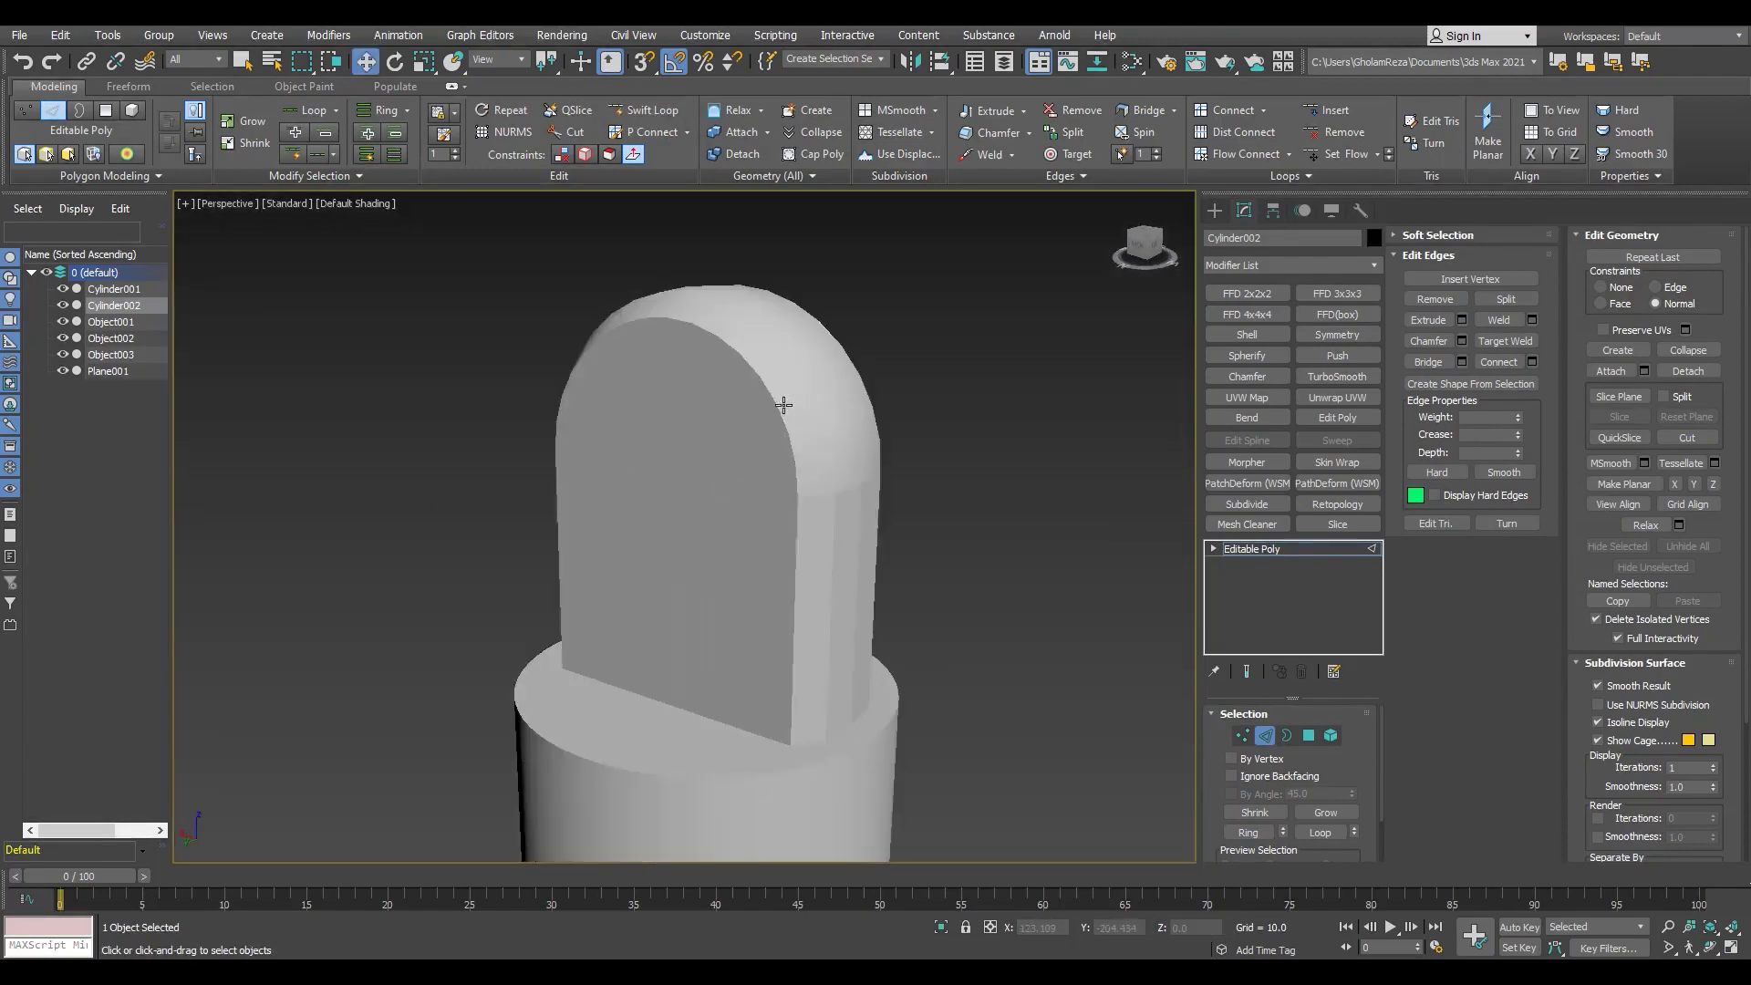
{"action": "middle_click_drag", "start_coordinate": [759, 311], "coordinate": [739, 341], "text": "alt"}
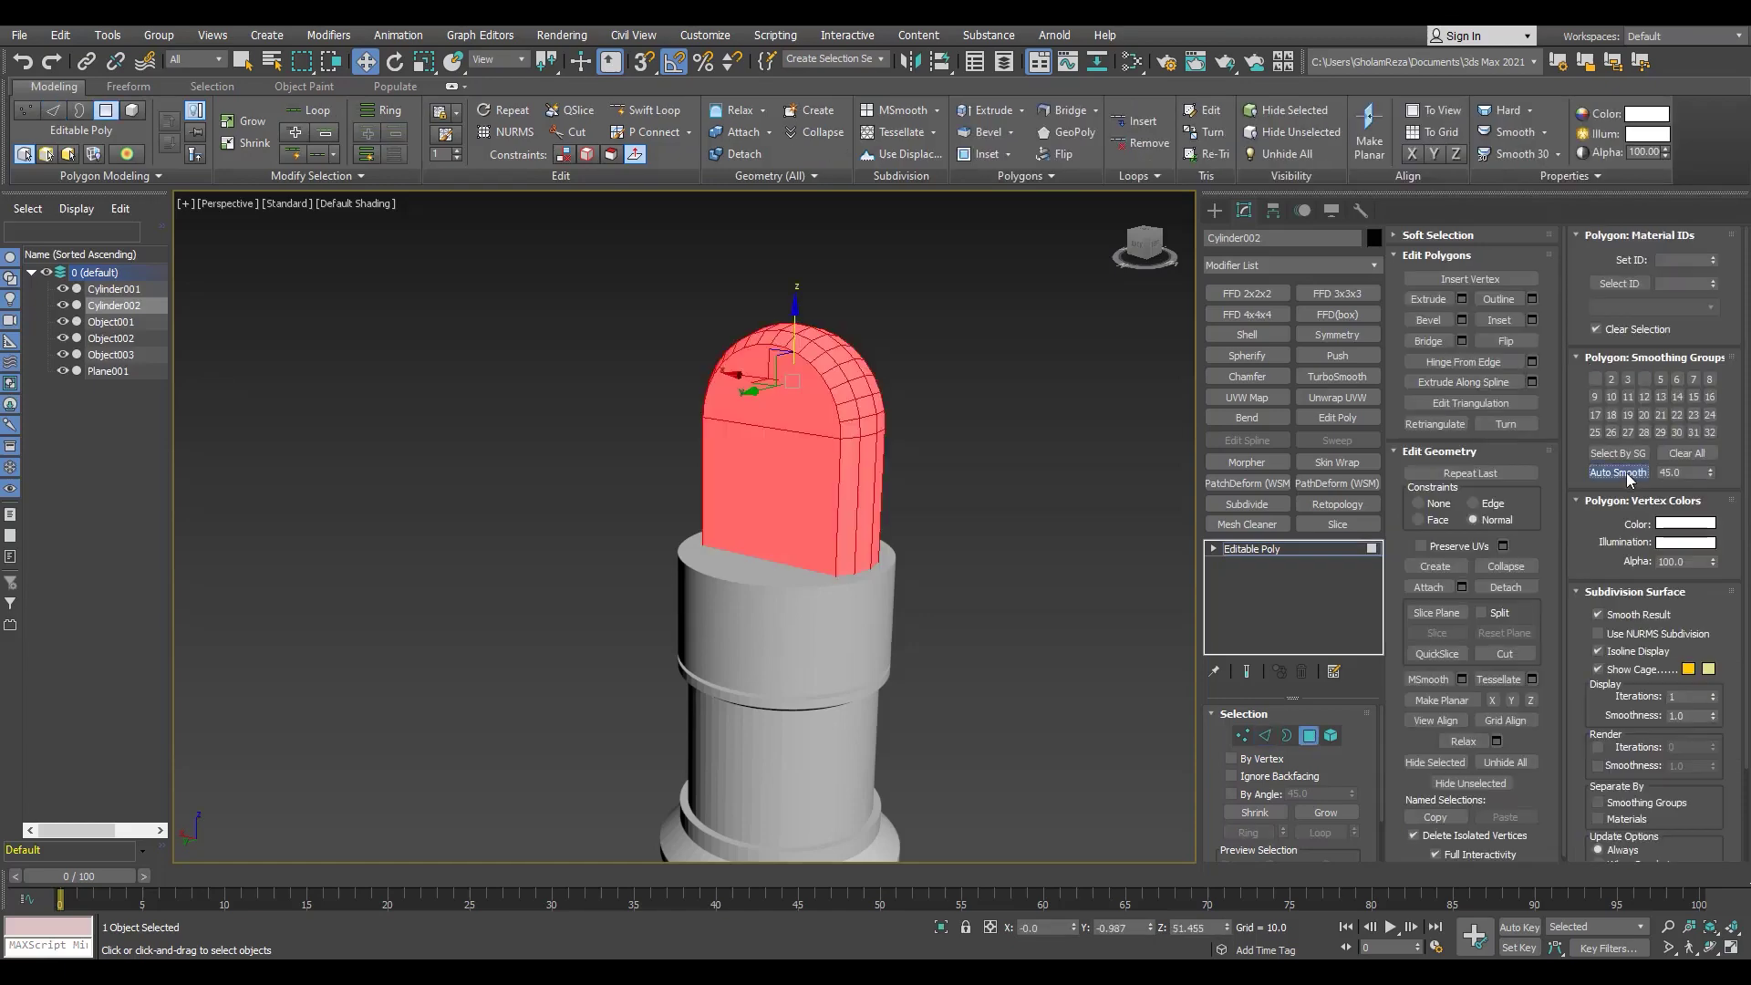
{"action": "key", "text": "F4"}
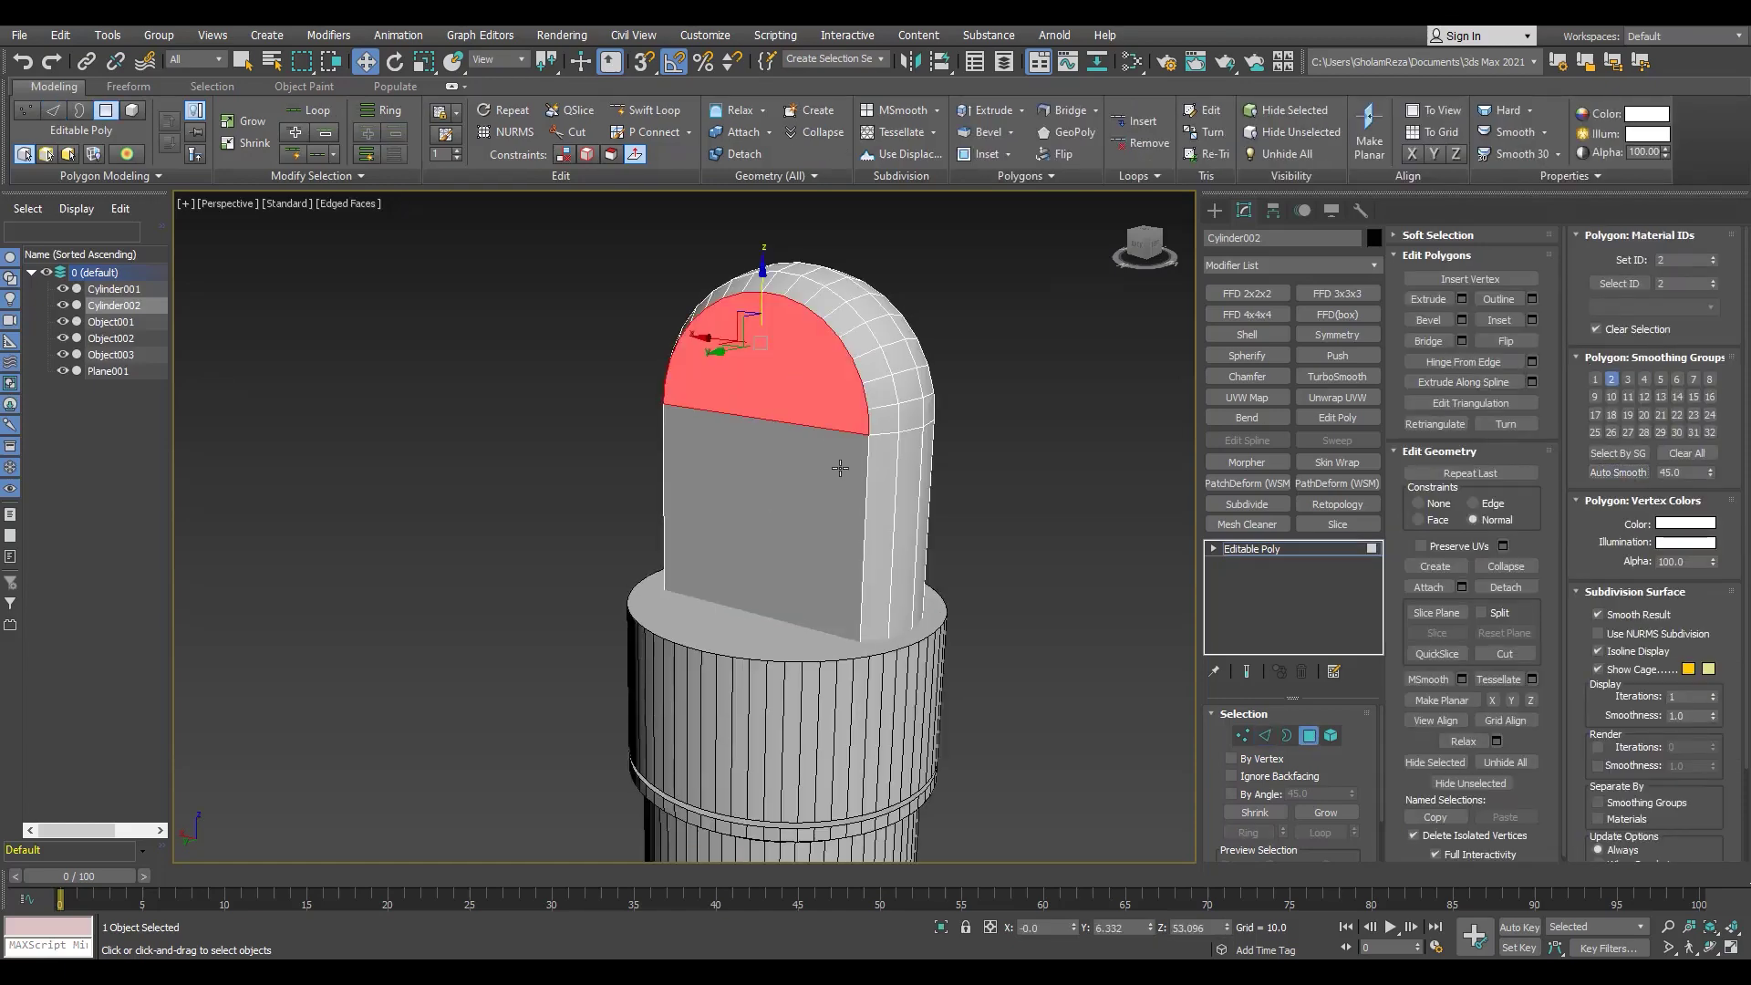
{"action": "left_click", "coordinate": [1259, 548]}
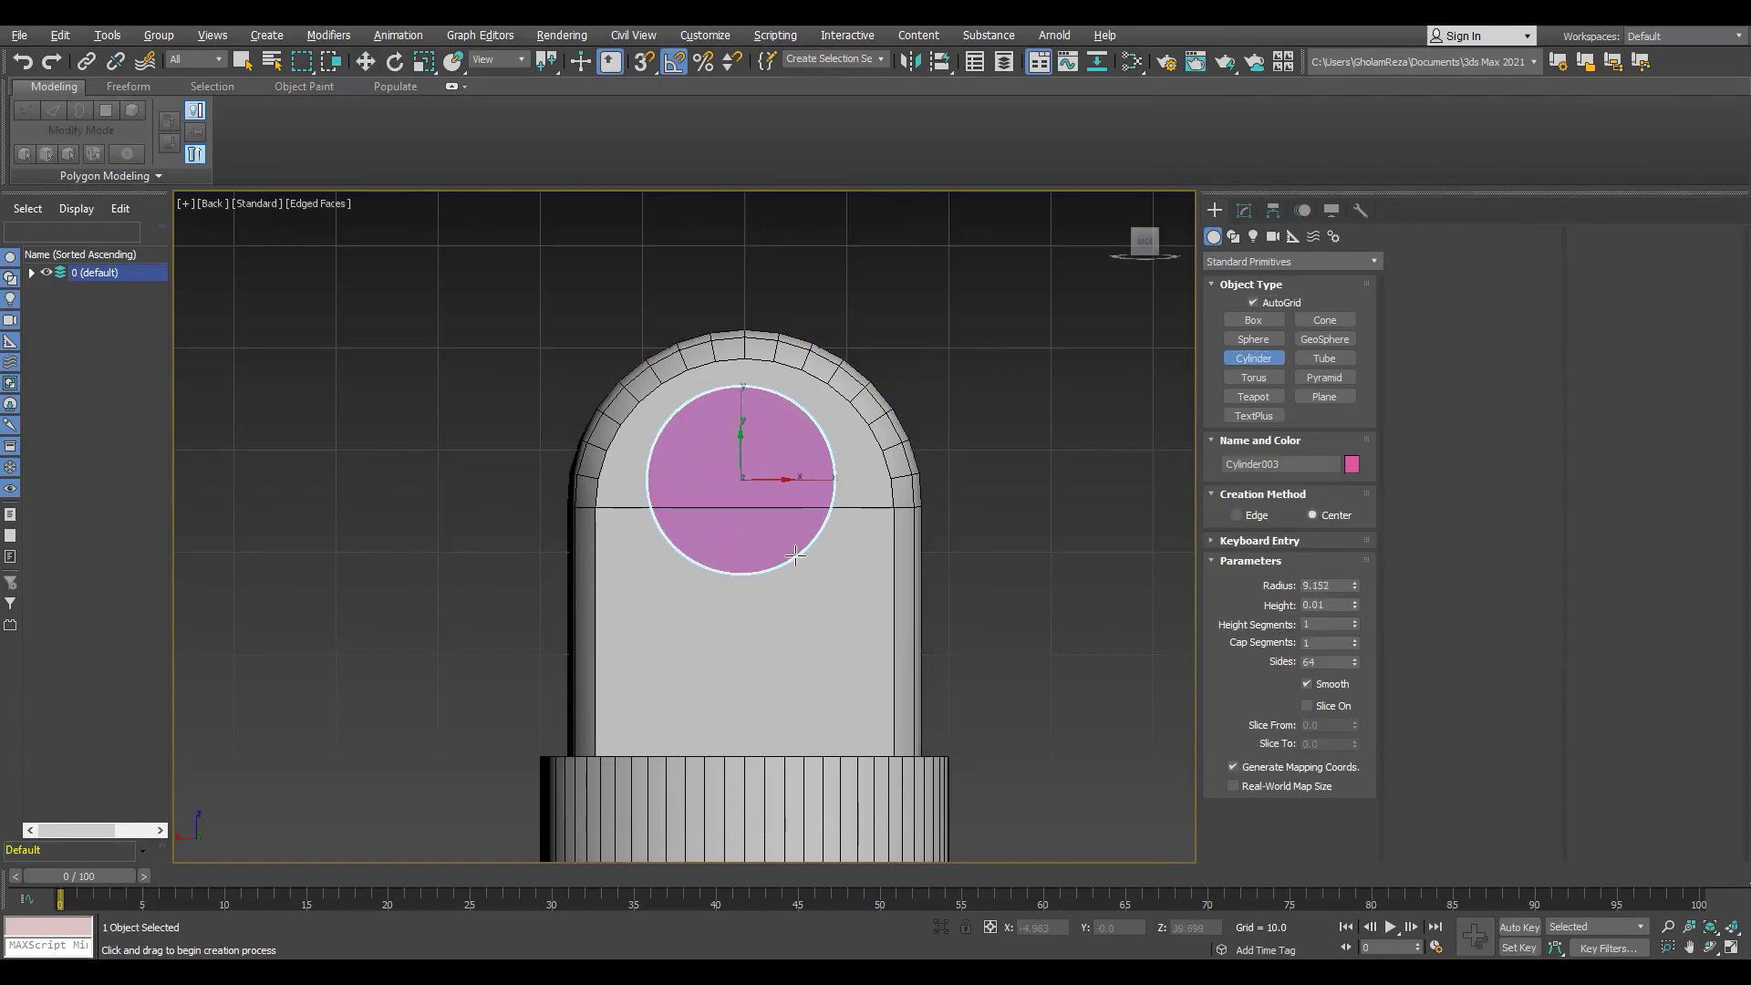
Step: Lower the disc cylinder's height in the perspective view to make it much thinner
{"action": "key", "text": "w"}
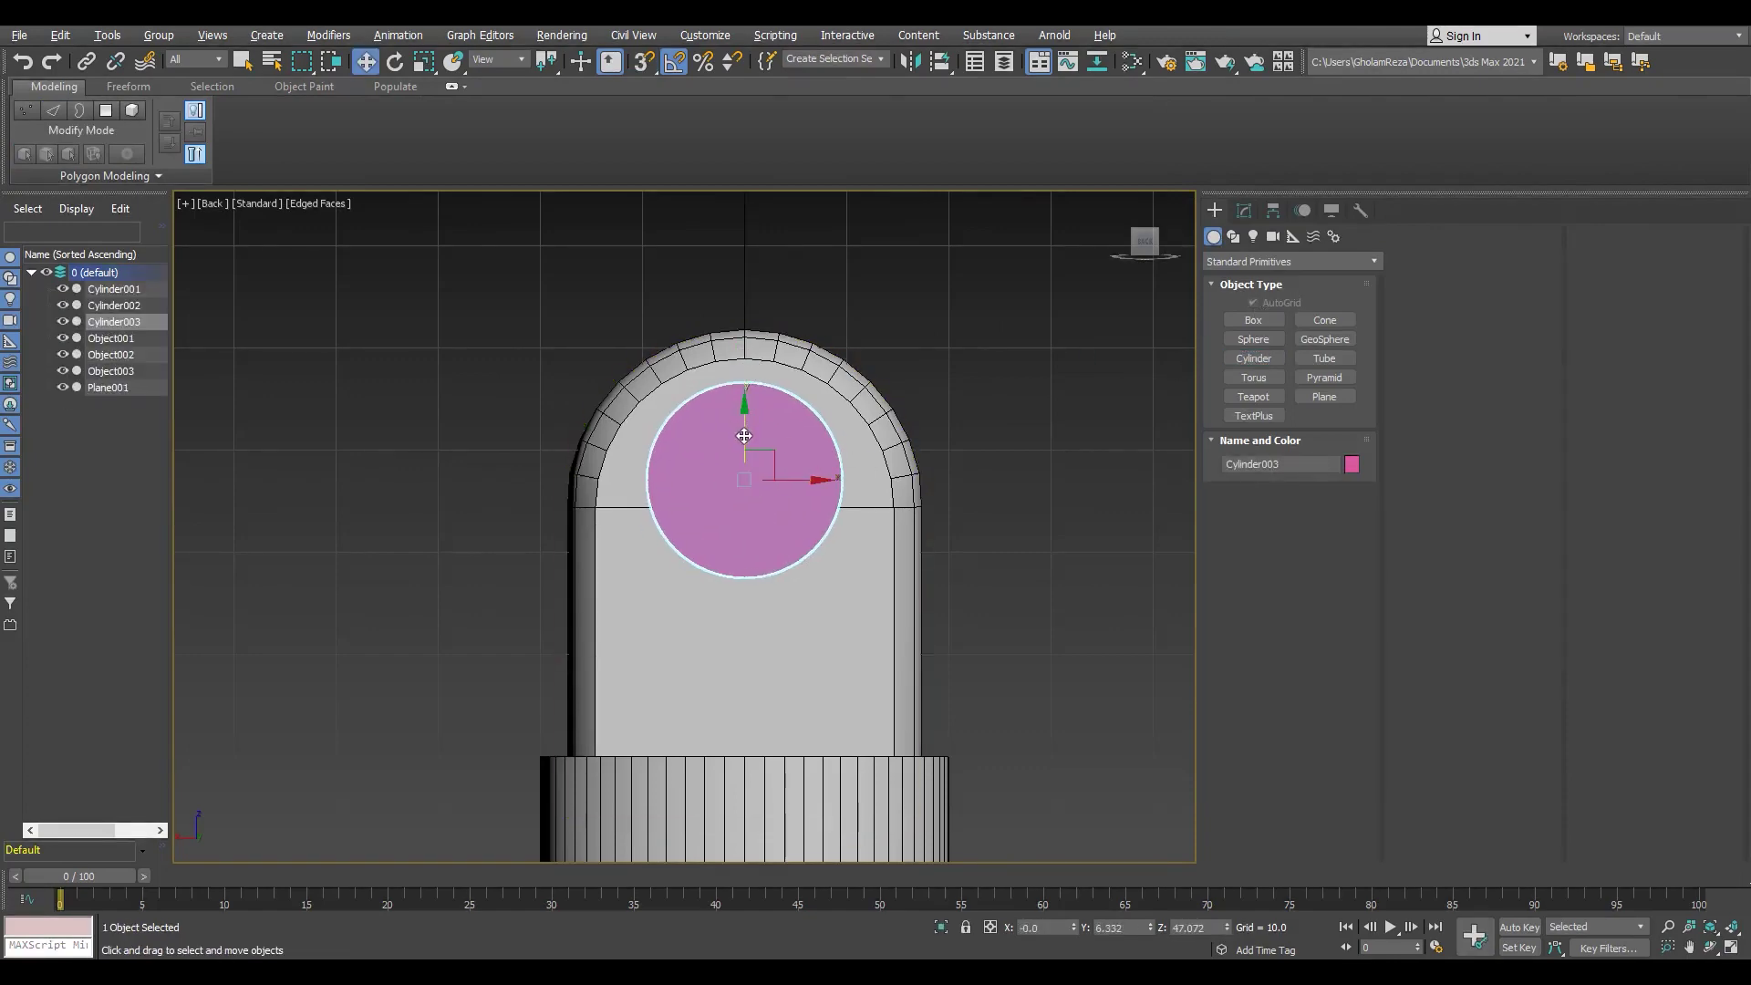
{"action": "key", "text": "alt+w"}
{"action": "key", "text": "alt+w"}
{"action": "left_click", "coordinate": [1244, 210]}
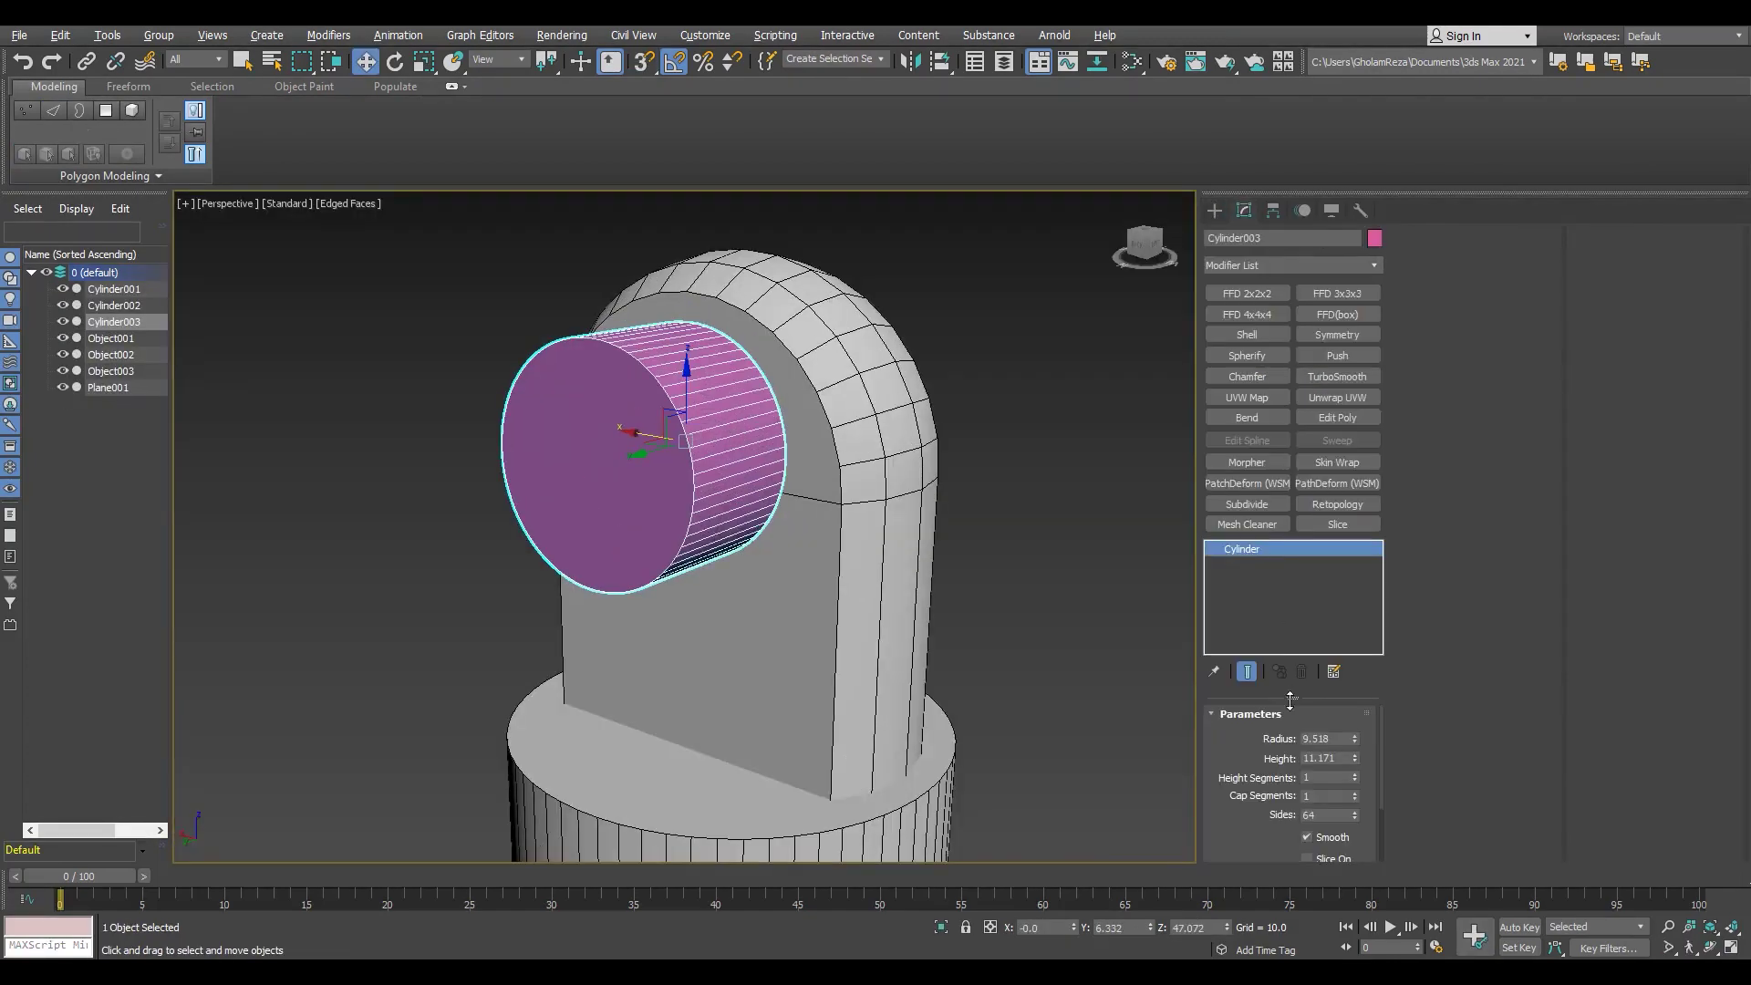
{"action": "middle_click_drag", "start_coordinate": [1183, 785], "coordinate": [1380, 802], "text": "alt"}
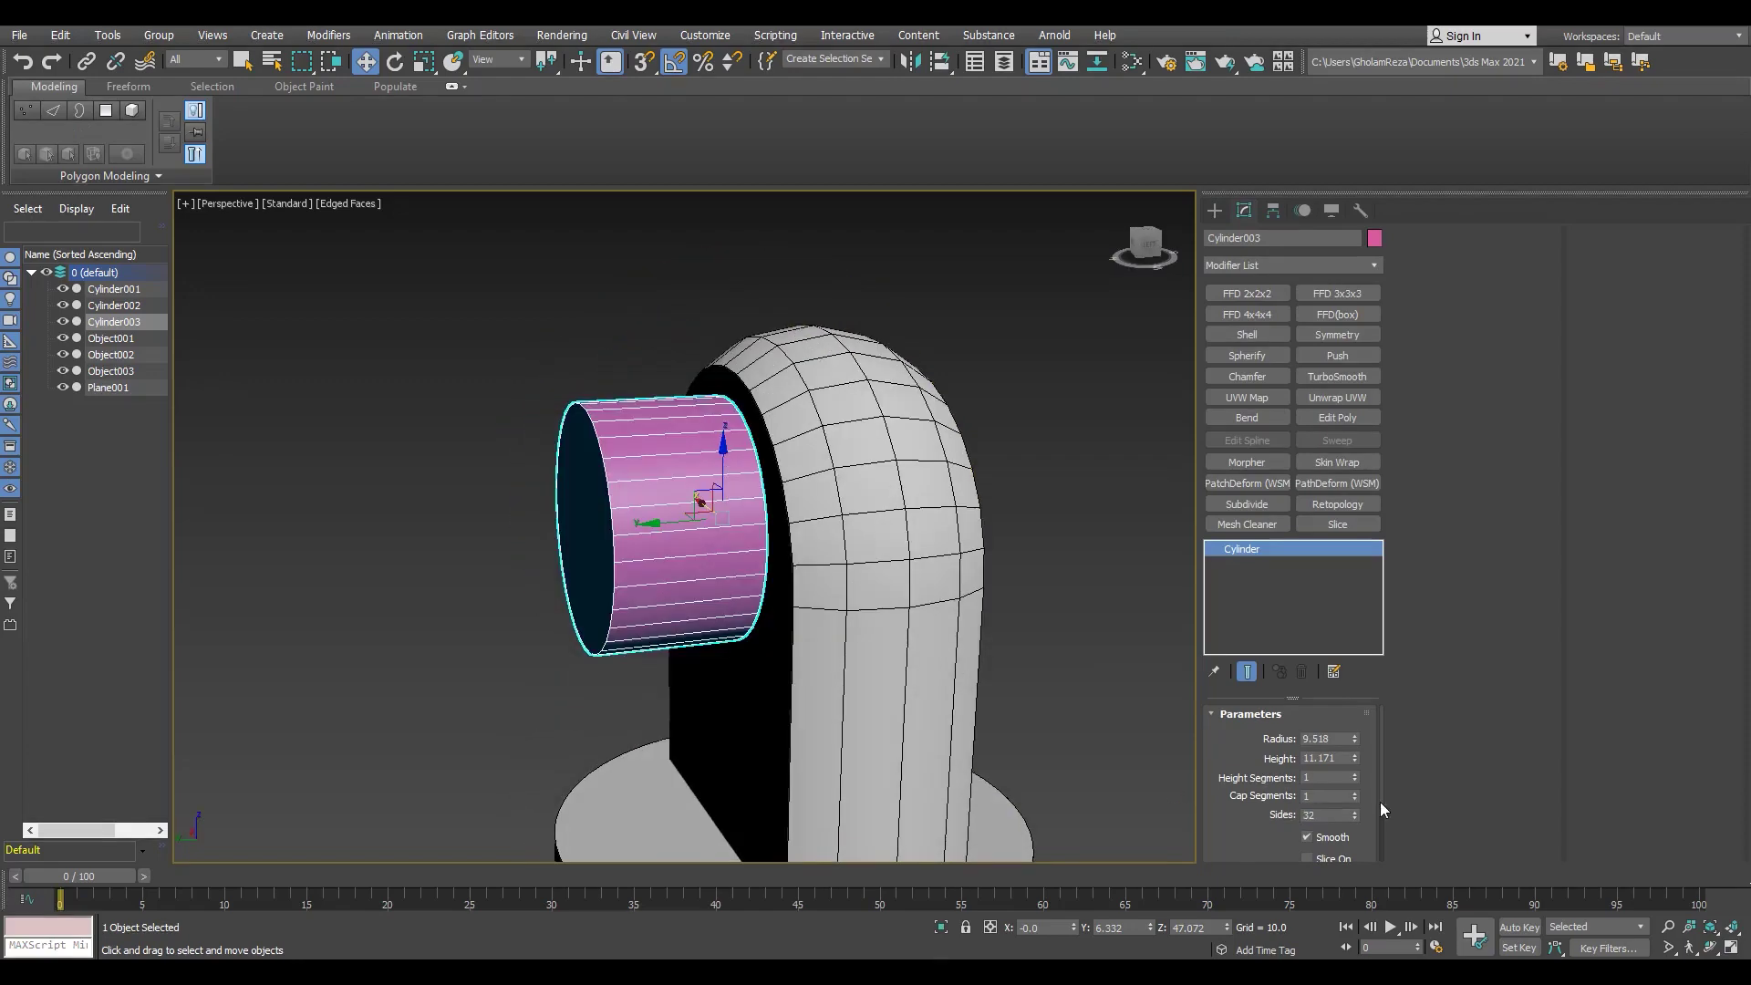
{"action": "left_click_drag", "start_coordinate": [1354, 758], "coordinate": [1350, 824]}
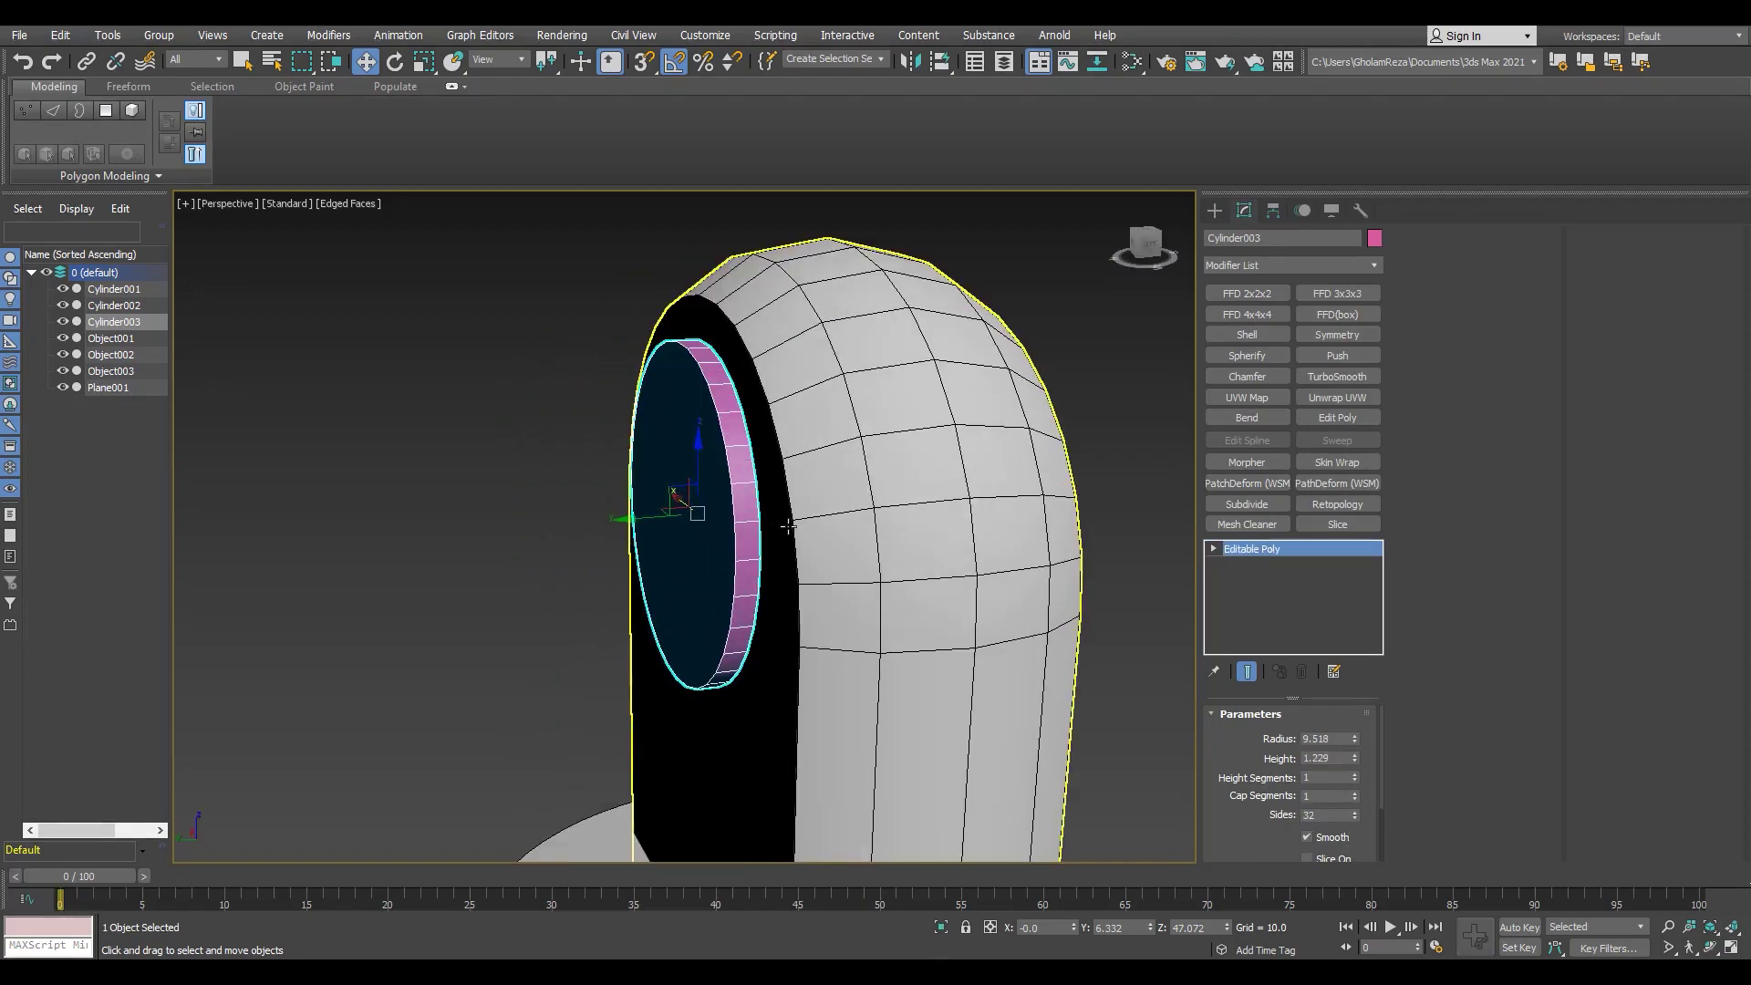
Step: Convert the disc to Editable Poly and bevel its front cap with height 0 and outline -3
{"action": "right_click", "coordinate": [729, 547]}
{"action": "left_click", "coordinate": [794, 638]}
{"action": "key", "text": "4"}
{"action": "left_click", "coordinate": [721, 519]}
{"action": "scroll", "coordinate": [773, 567], "scroll_direction": "up", "scroll_amount": 5}
{"action": "left_click", "coordinate": [989, 131], "text": "shift"}
{"action": "right_click", "coordinate": [697, 563]}
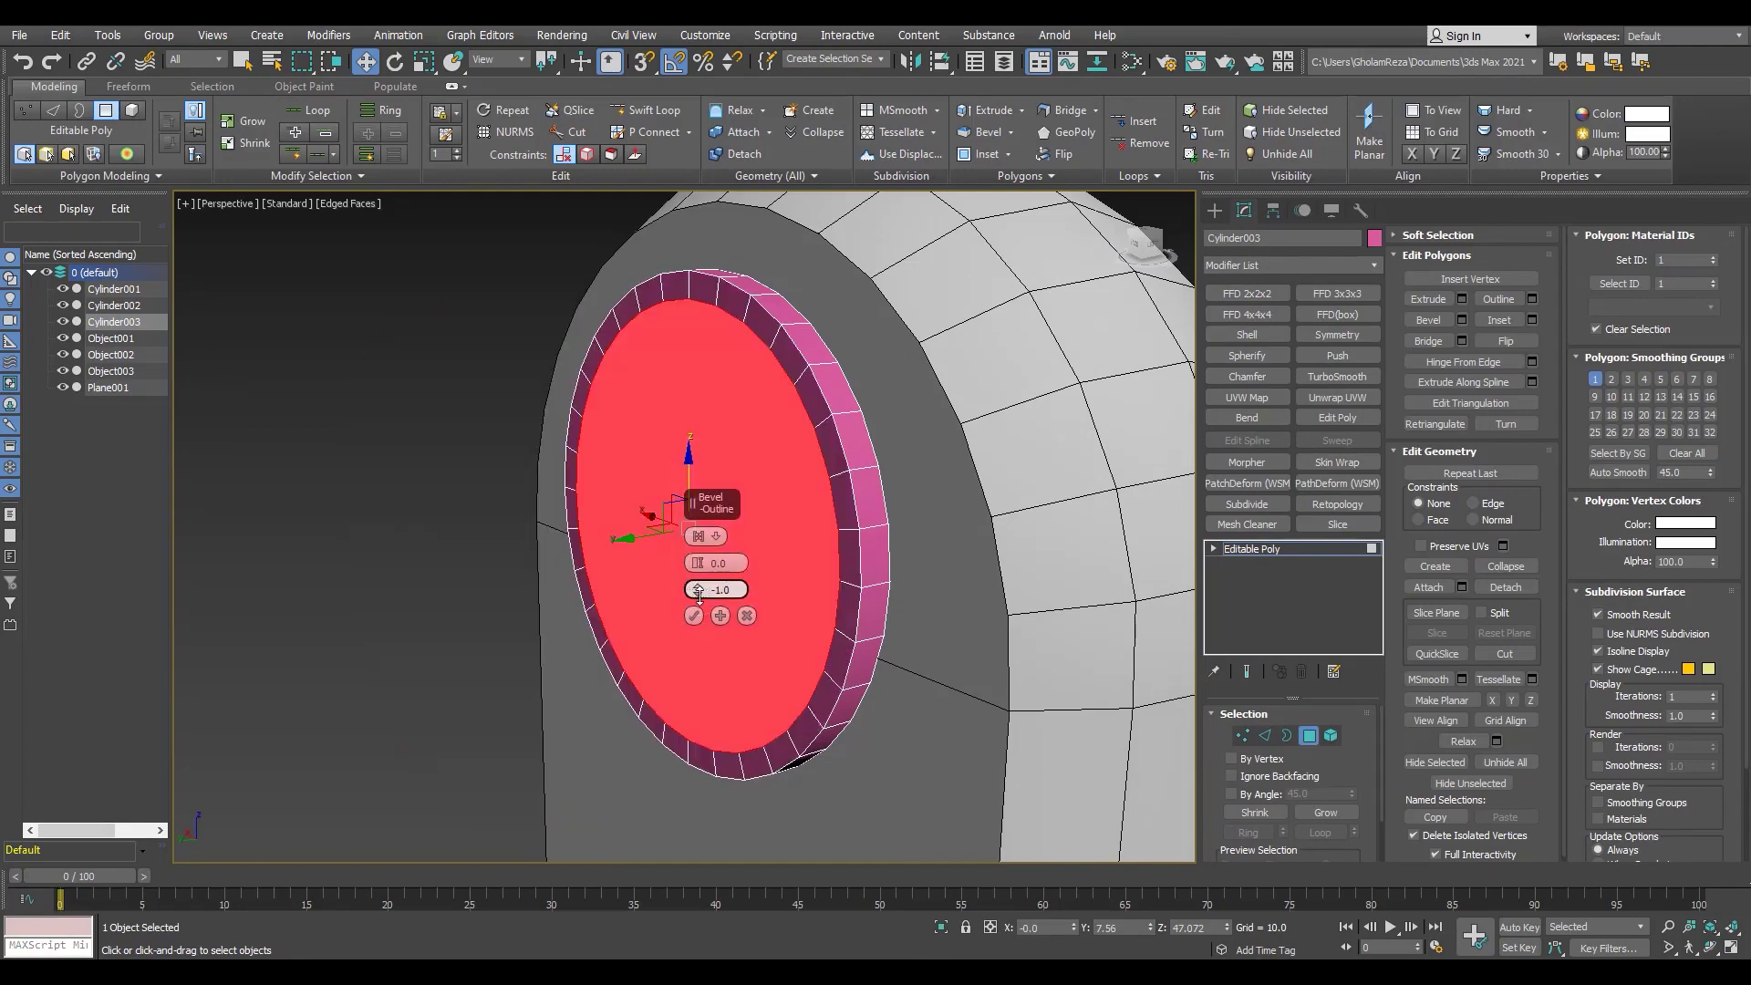
{"action": "left_click_drag", "start_coordinate": [697, 590], "coordinate": [702, 606]}
{"action": "left_click", "coordinate": [725, 589]}
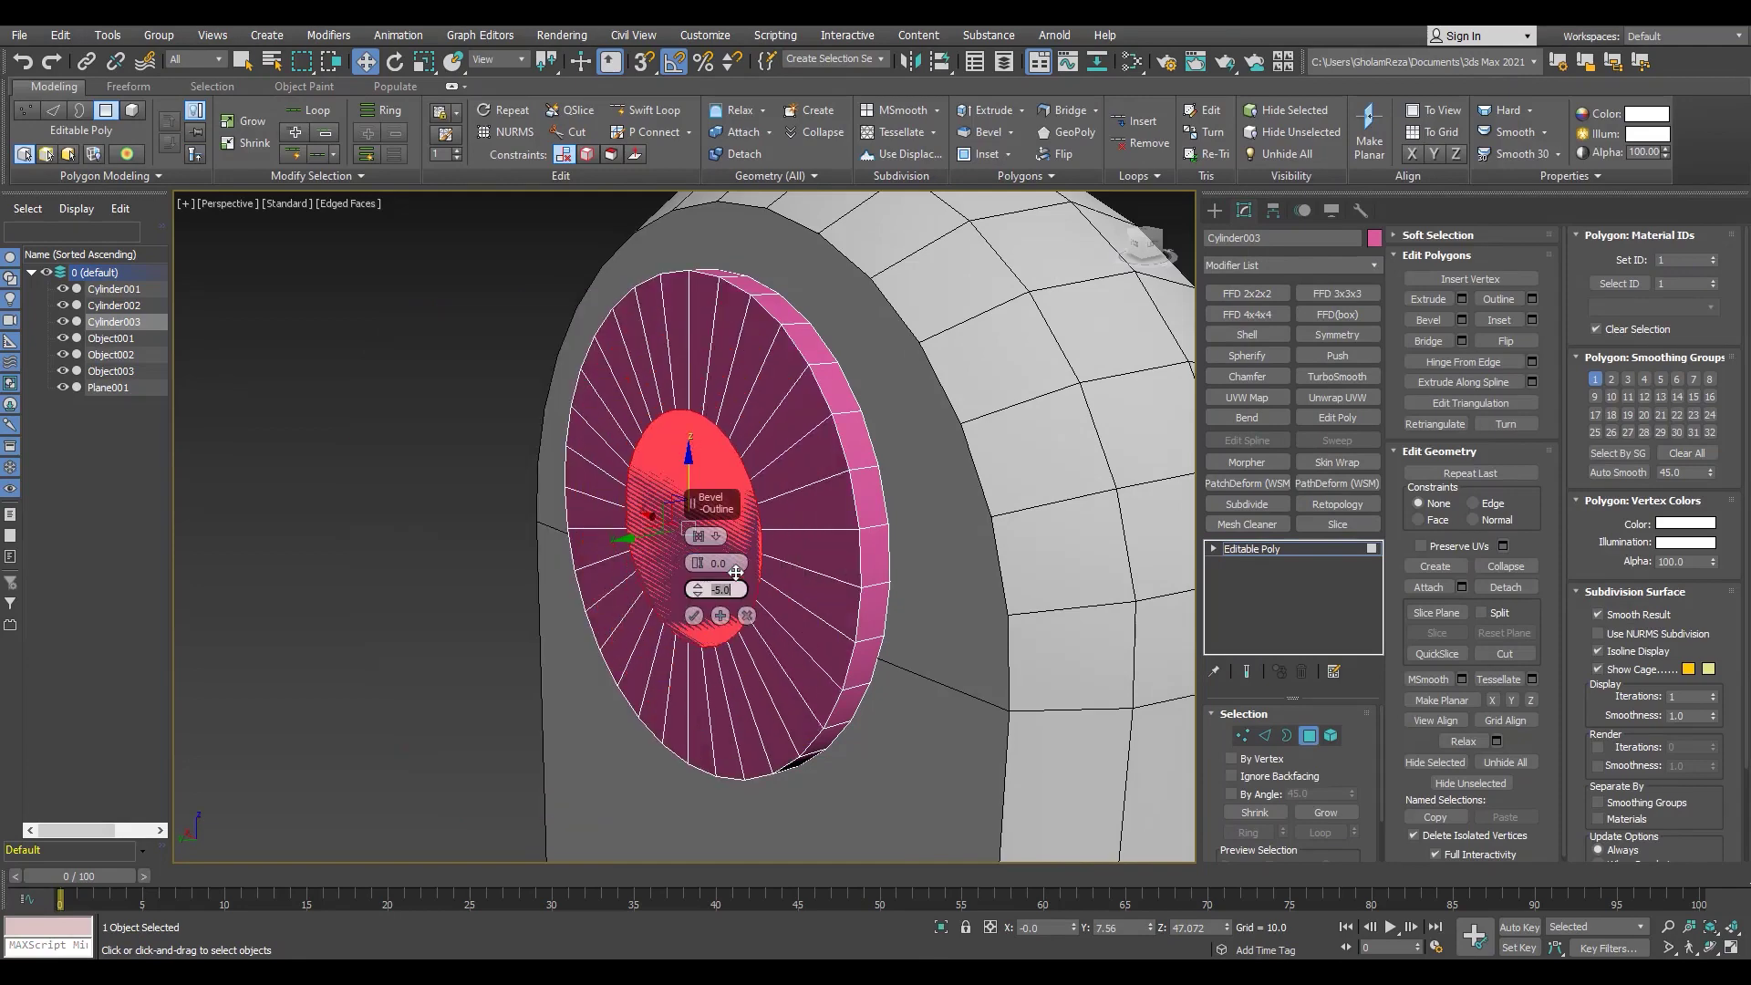
{"action": "type", "text": "-3"}
{"action": "key", "text": "Return"}
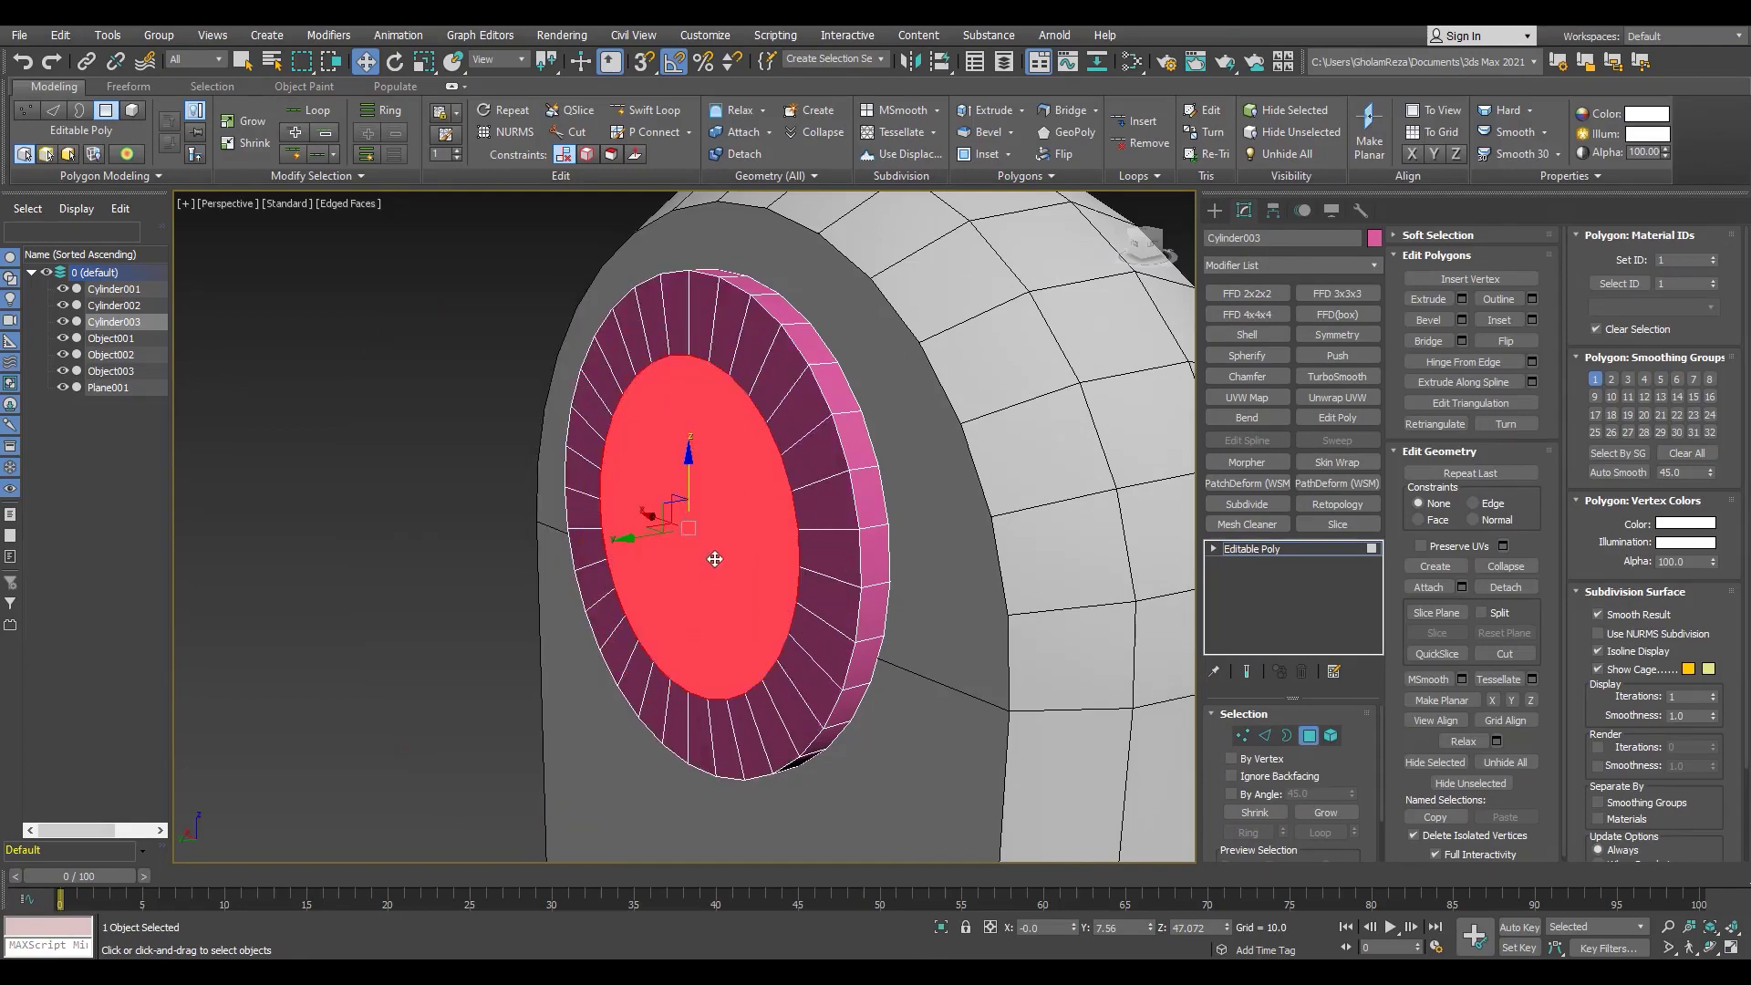
Step: Delete the inset cap and extend the hole border inward to form a sleeve
{"action": "key", "text": "Delete"}
{"action": "key", "text": "3"}
{"action": "mouse_move", "coordinate": [646, 548]}
{"action": "left_mouse_down", "text": "shift"}
{"action": "mouse_move", "coordinate": [591, 551]}
{"action": "mouse_move", "coordinate": [641, 568]}
{"action": "left_mouse_up", "text": "shift"}
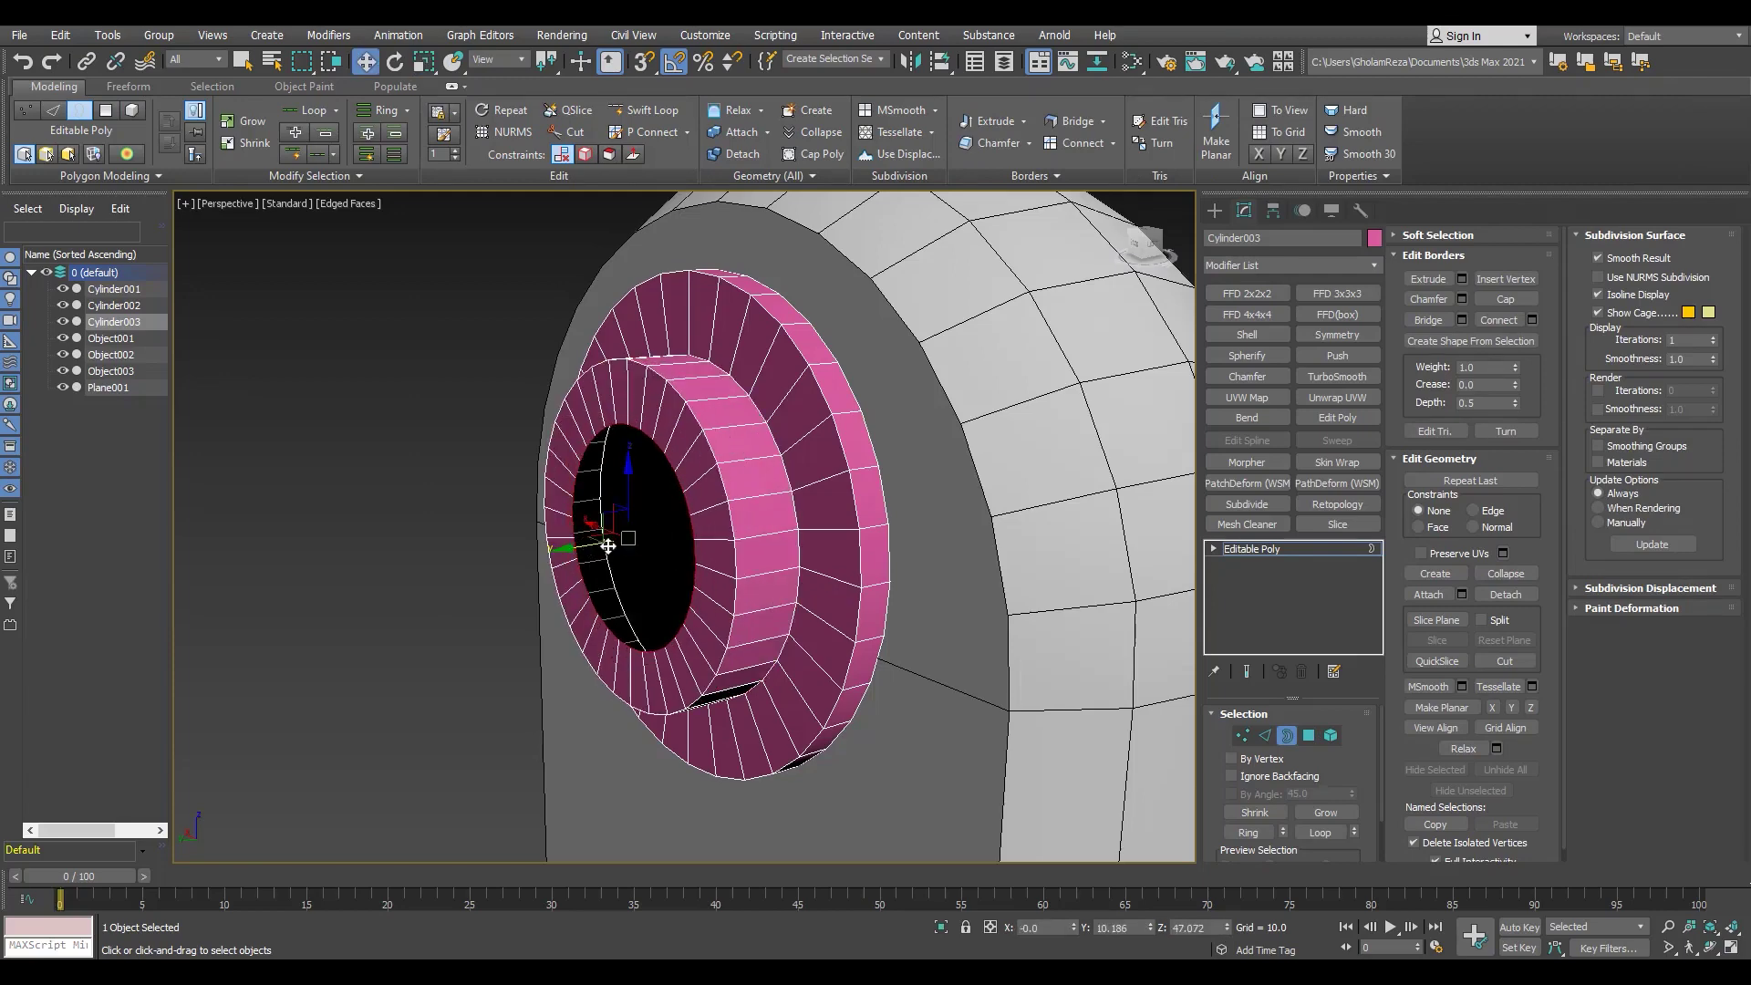
{"action": "middle_click_drag", "start_coordinate": [669, 556], "coordinate": [631, 548], "text": "alt"}
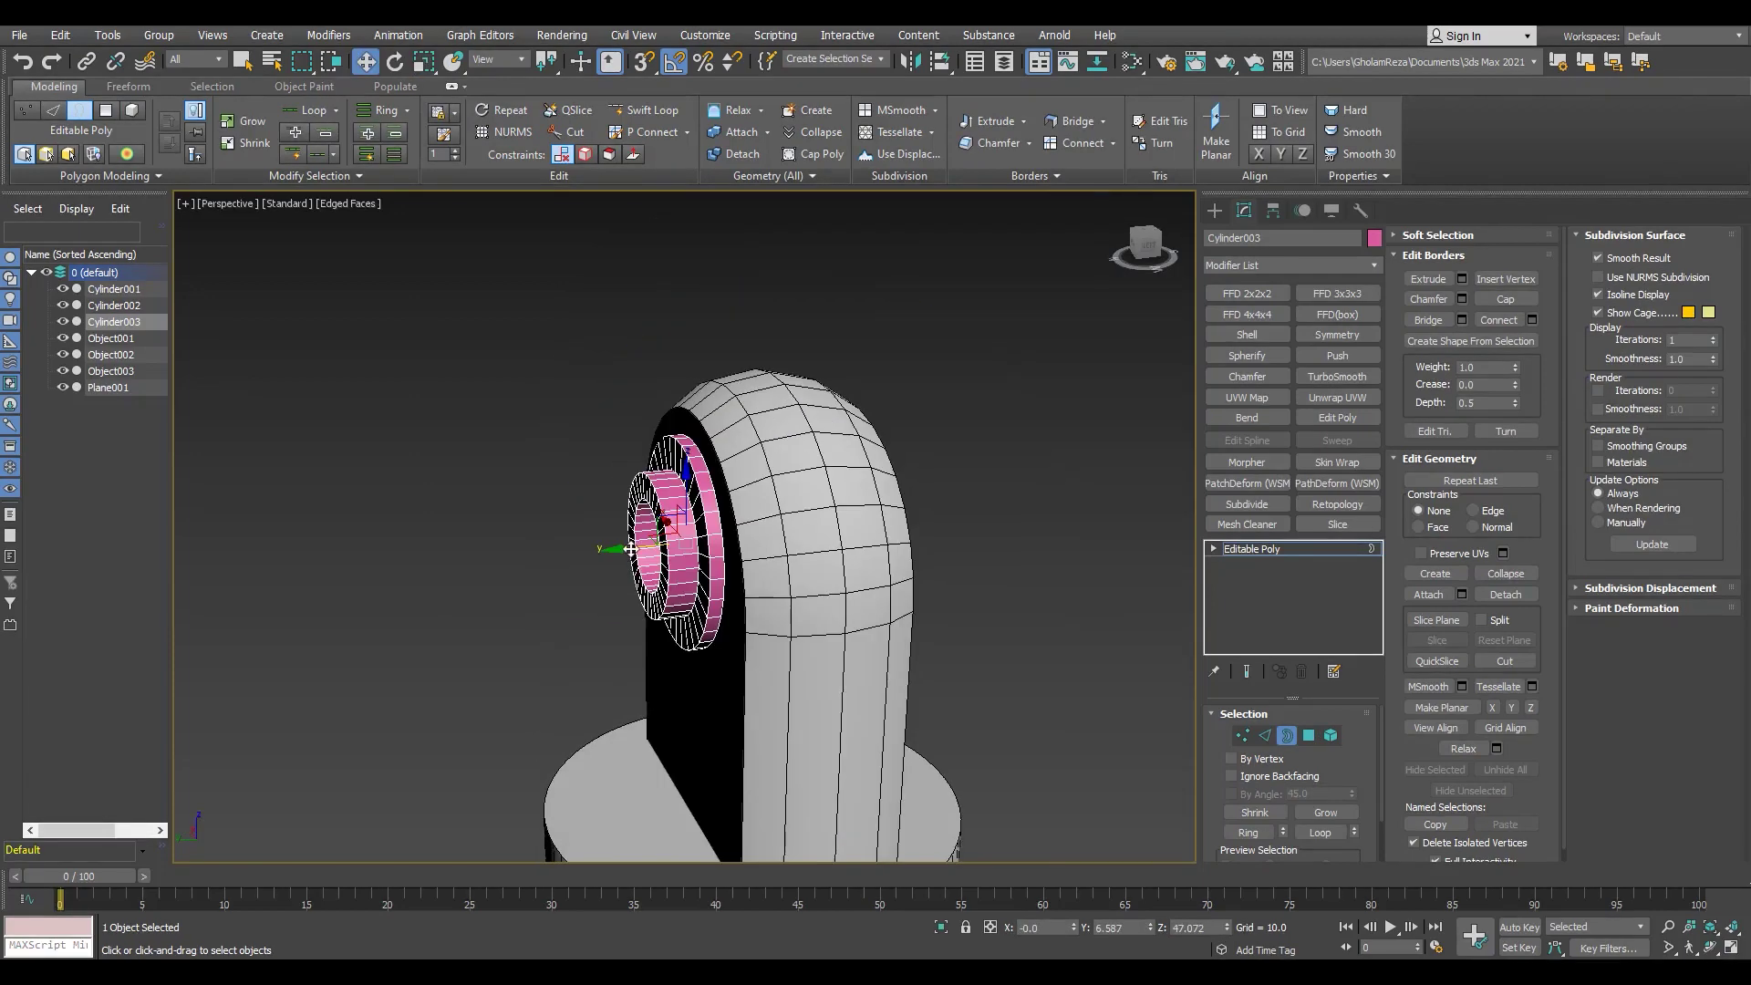
{"action": "mouse_move", "coordinate": [827, 500]}
{"action": "middle_mouse_down", "text": "alt"}
{"action": "mouse_move", "coordinate": [793, 502]}
{"action": "mouse_move", "coordinate": [893, 411]}
{"action": "mouse_move", "coordinate": [954, 301]}
{"action": "middle_mouse_up", "text": "alt"}
{"action": "key", "text": "F3"}
Step: Add a Symmetry modifier mirroring the bushing across the Z axis
{"action": "left_click", "coordinate": [1337, 335]}
{"action": "left_click", "coordinate": [1315, 750]}
{"action": "key", "text": "F3"}
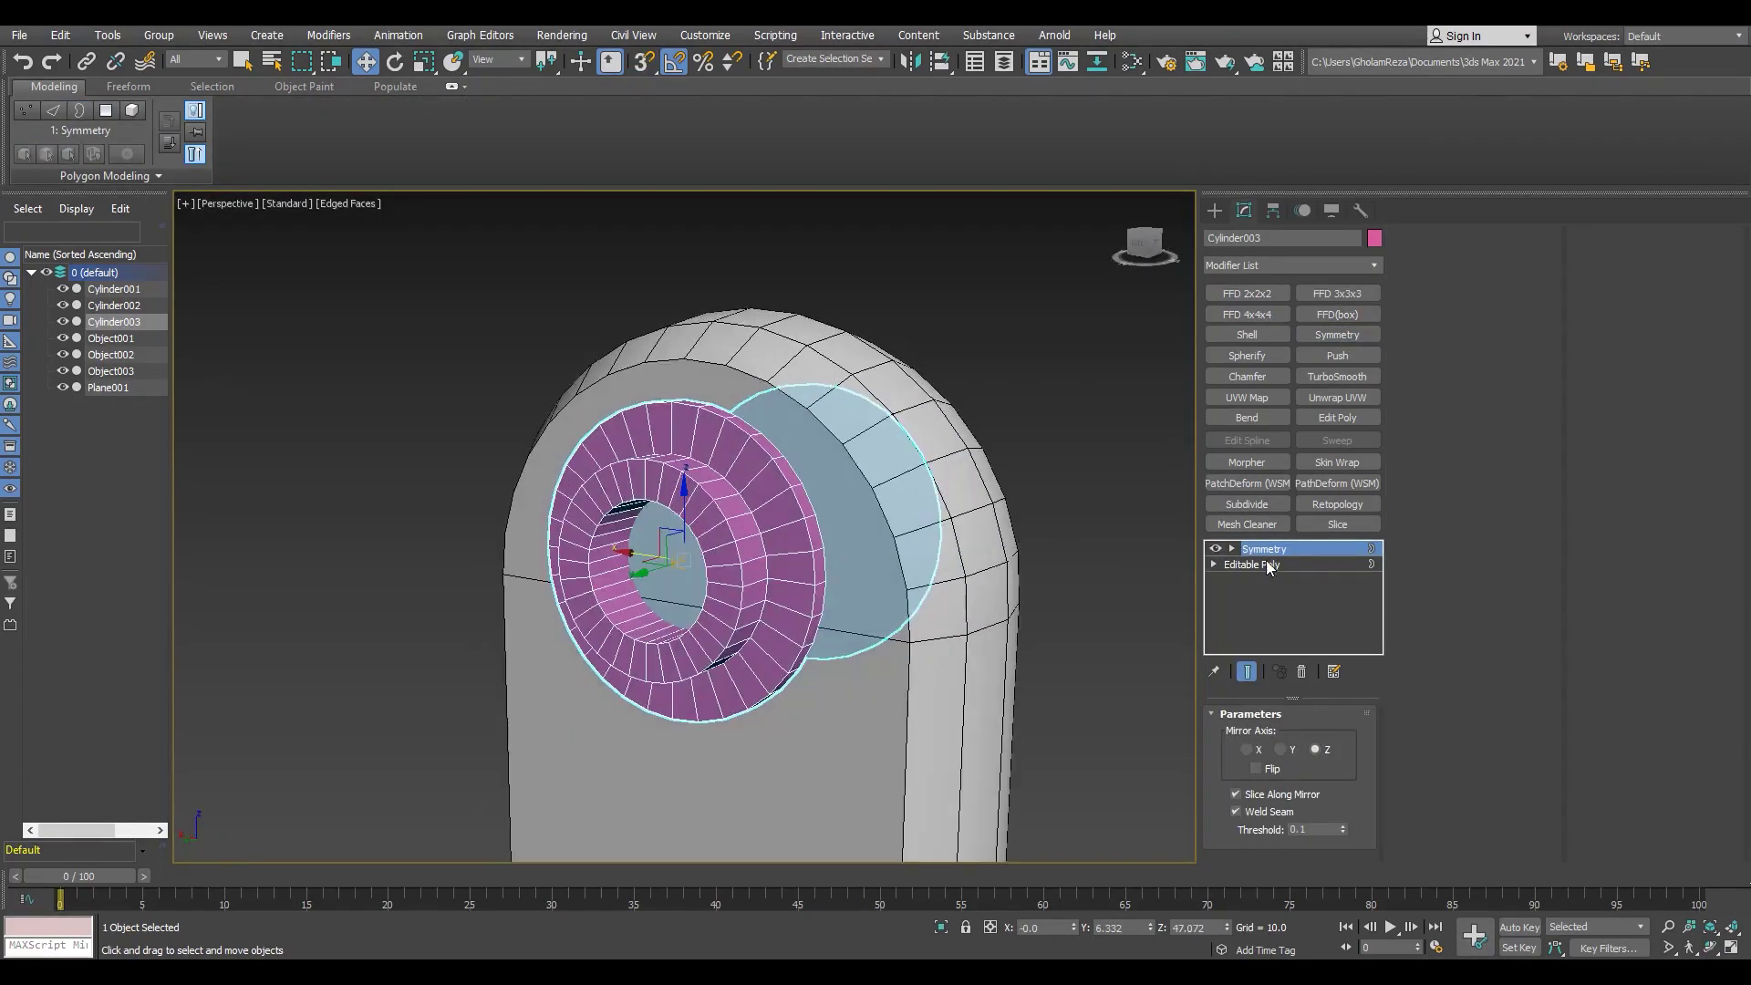
{"action": "left_click", "coordinate": [955, 294]}
{"action": "key", "text": "F4"}
{"action": "key", "text": "z"}
{"action": "scroll", "coordinate": [729, 456], "scroll_direction": "up", "scroll_amount": 3}
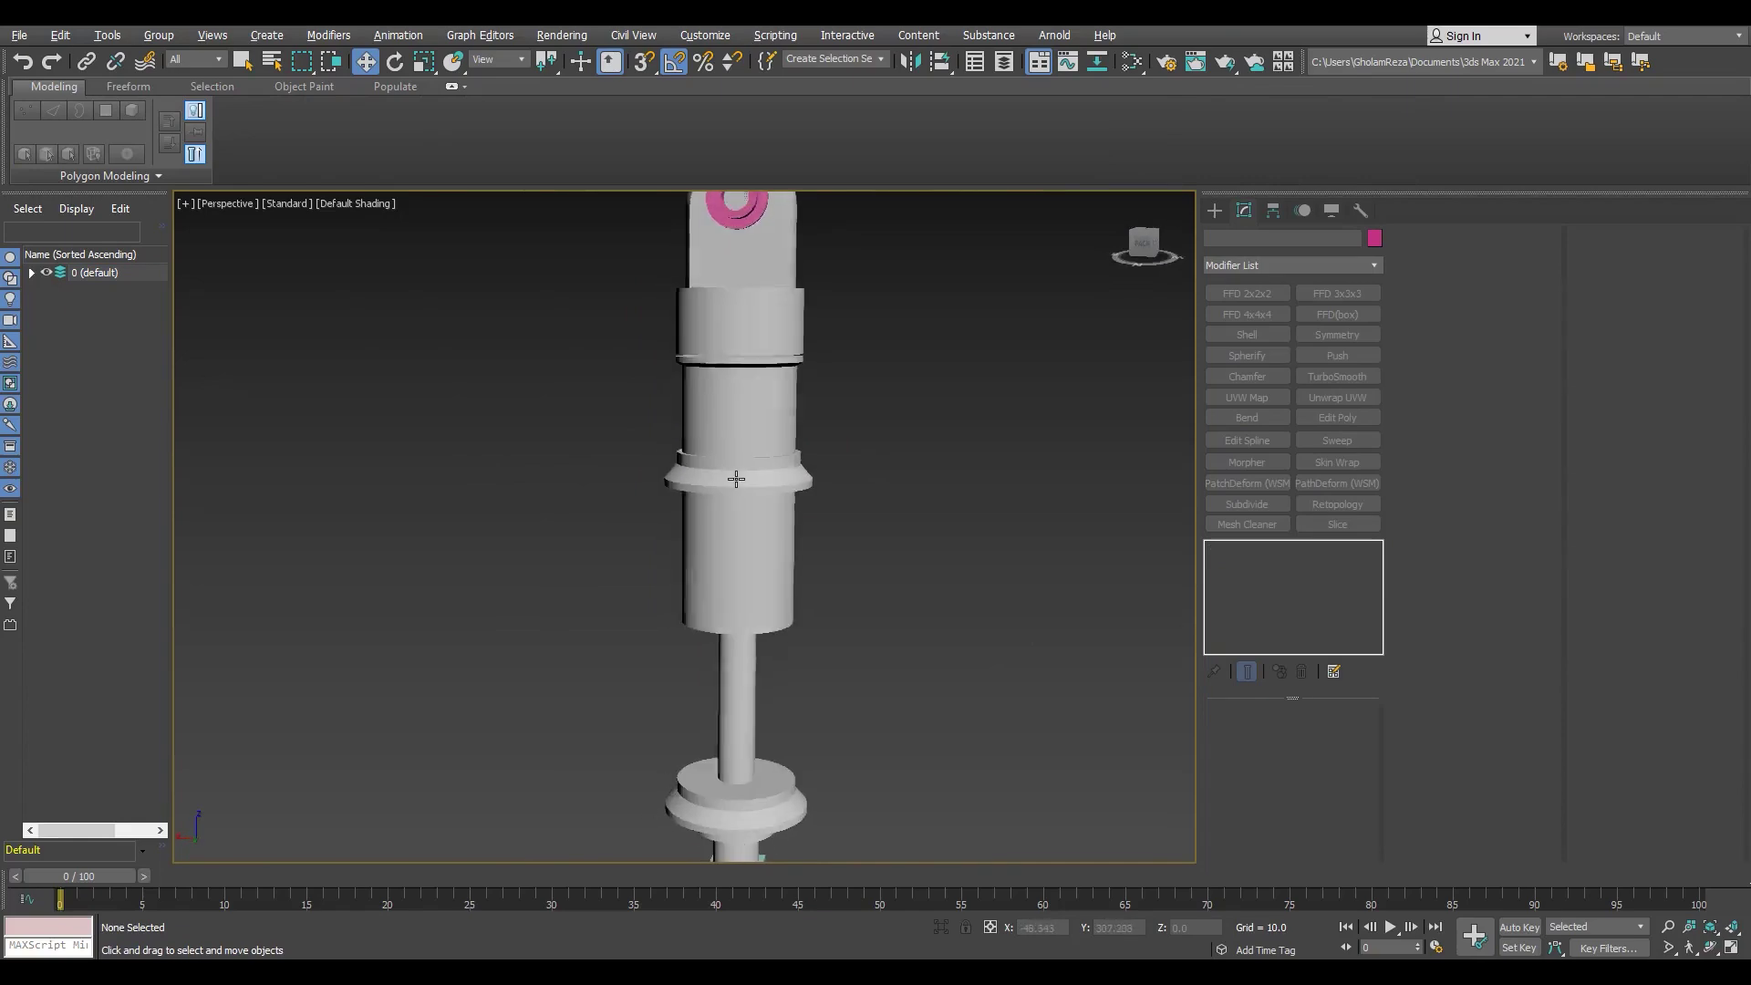
Step: Draw a Helix spline in the Top view
{"action": "scroll", "coordinate": [771, 451], "scroll_direction": "down", "scroll_amount": 2}
{"action": "key", "text": "t"}
{"action": "key", "text": "F3"}
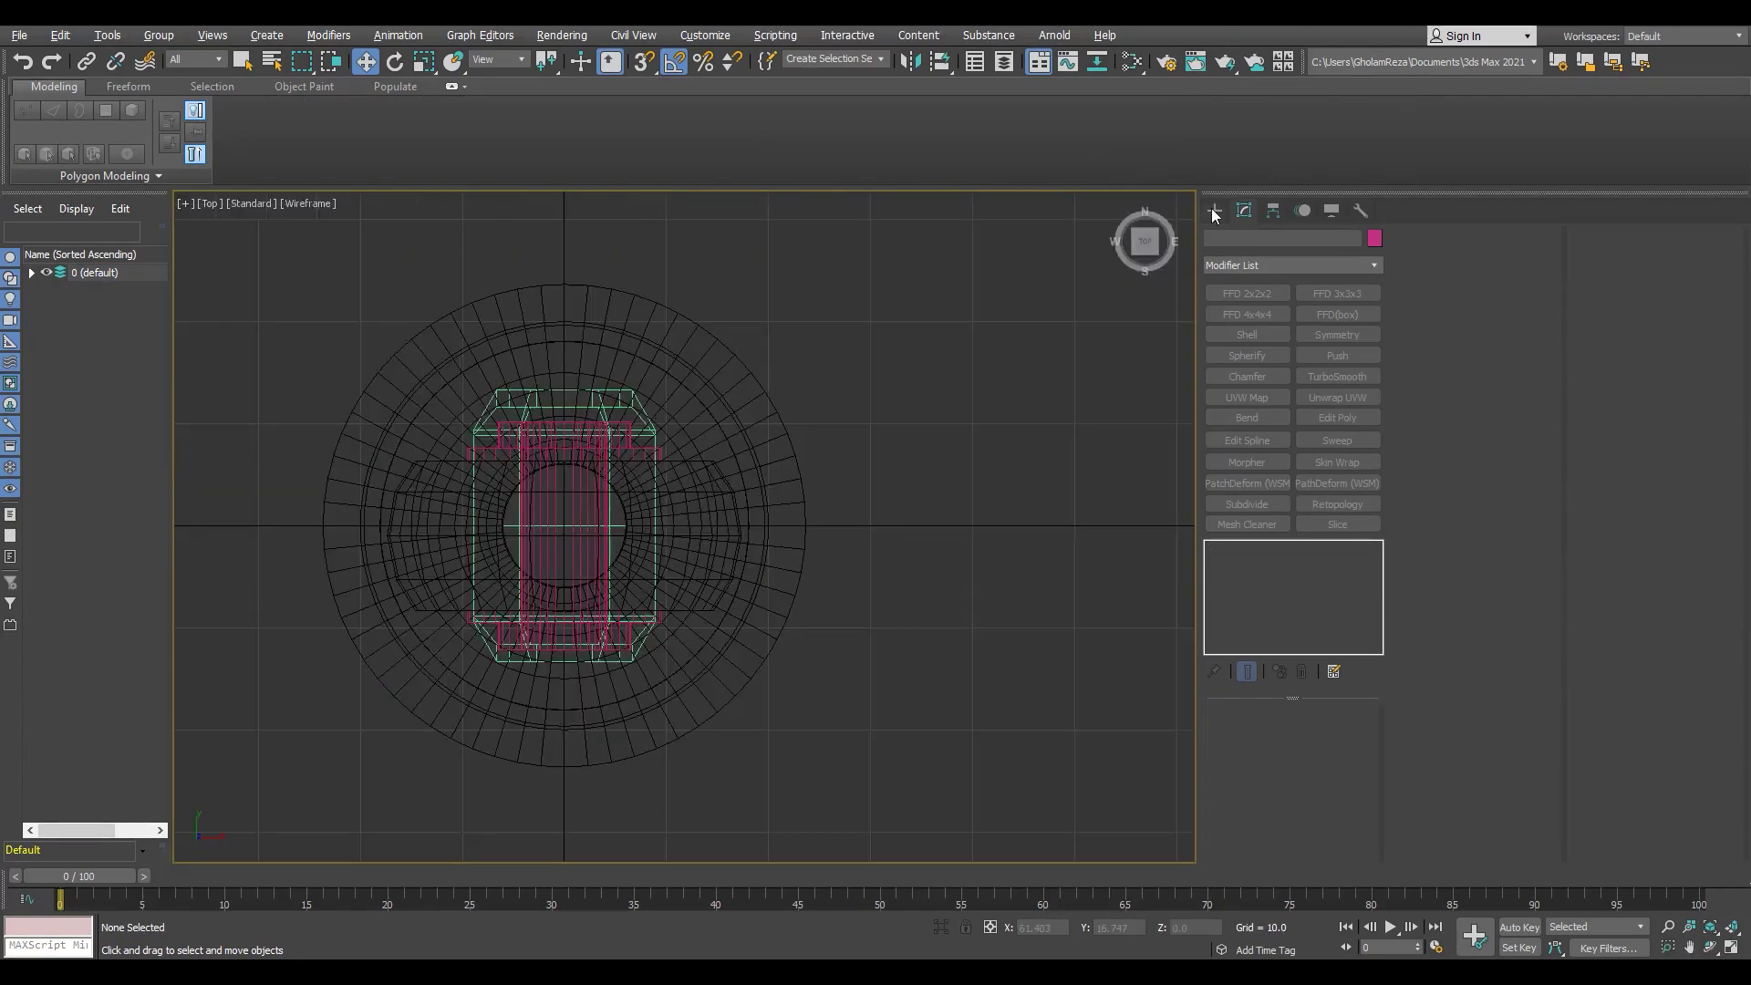
{"action": "left_click", "coordinate": [1213, 210]}
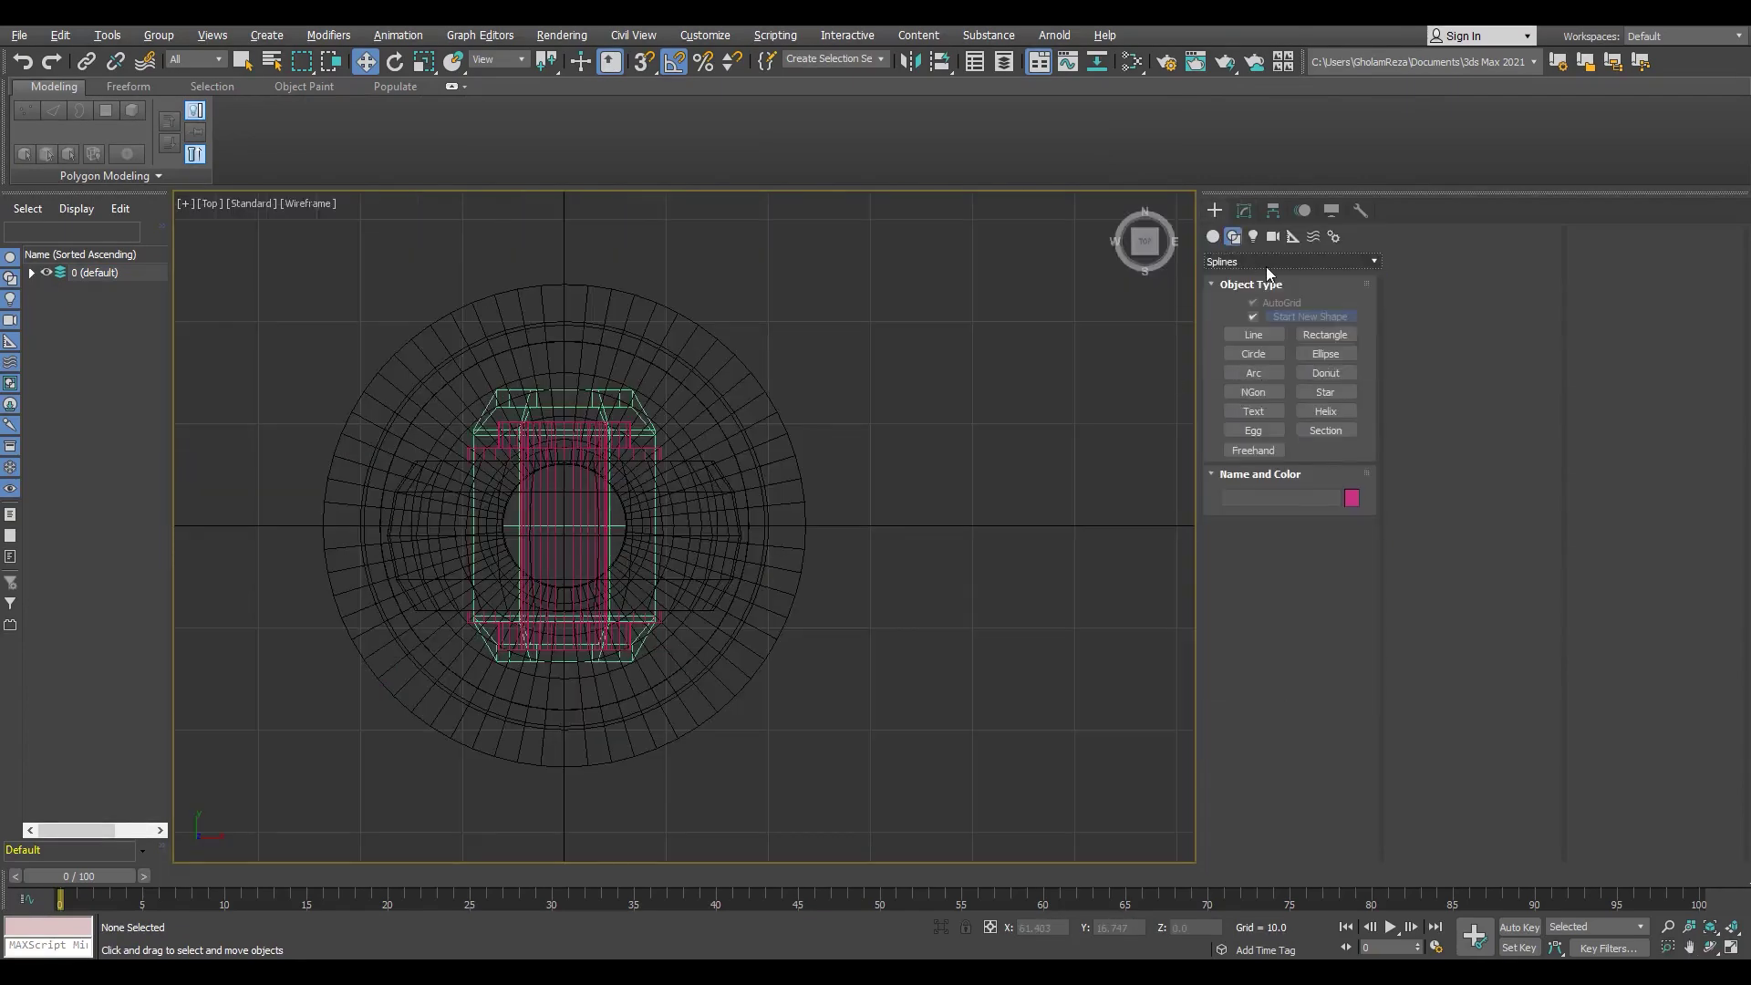
{"action": "left_click", "coordinate": [1325, 410]}
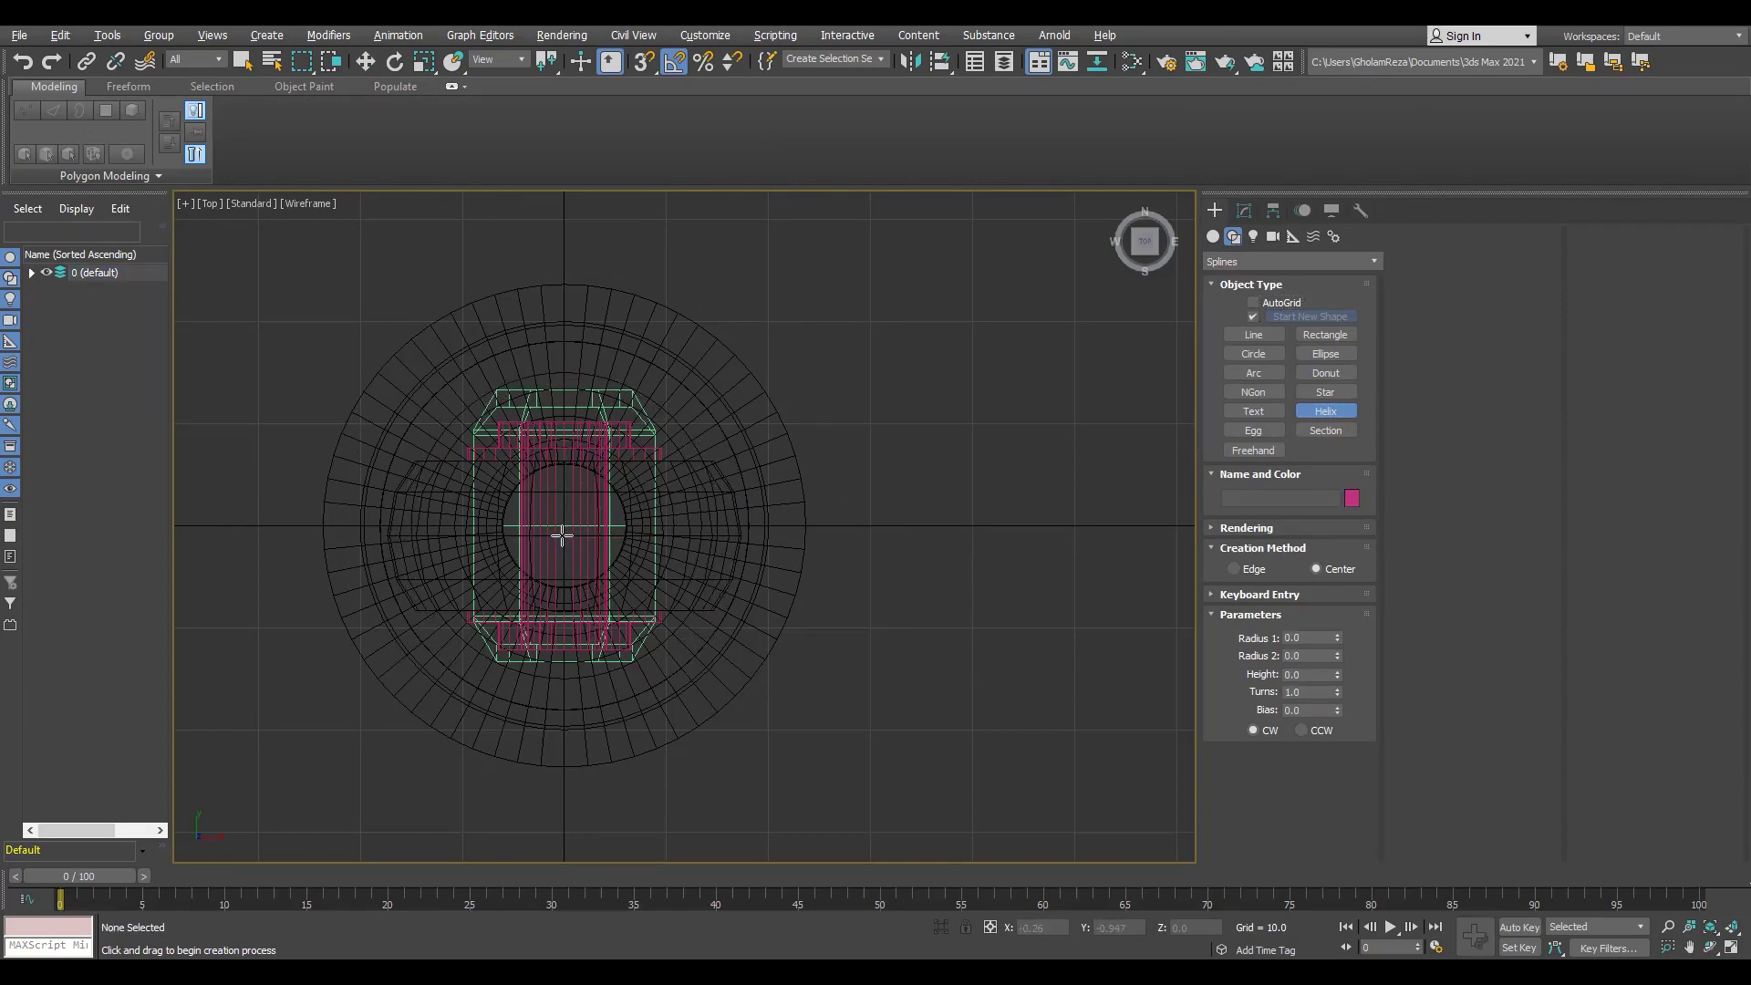
{"action": "right_click", "coordinate": [609, 429]}
{"action": "key", "text": "alt+w"}
{"action": "right_click", "coordinate": [729, 447]}
{"action": "key", "text": "alt+w"}
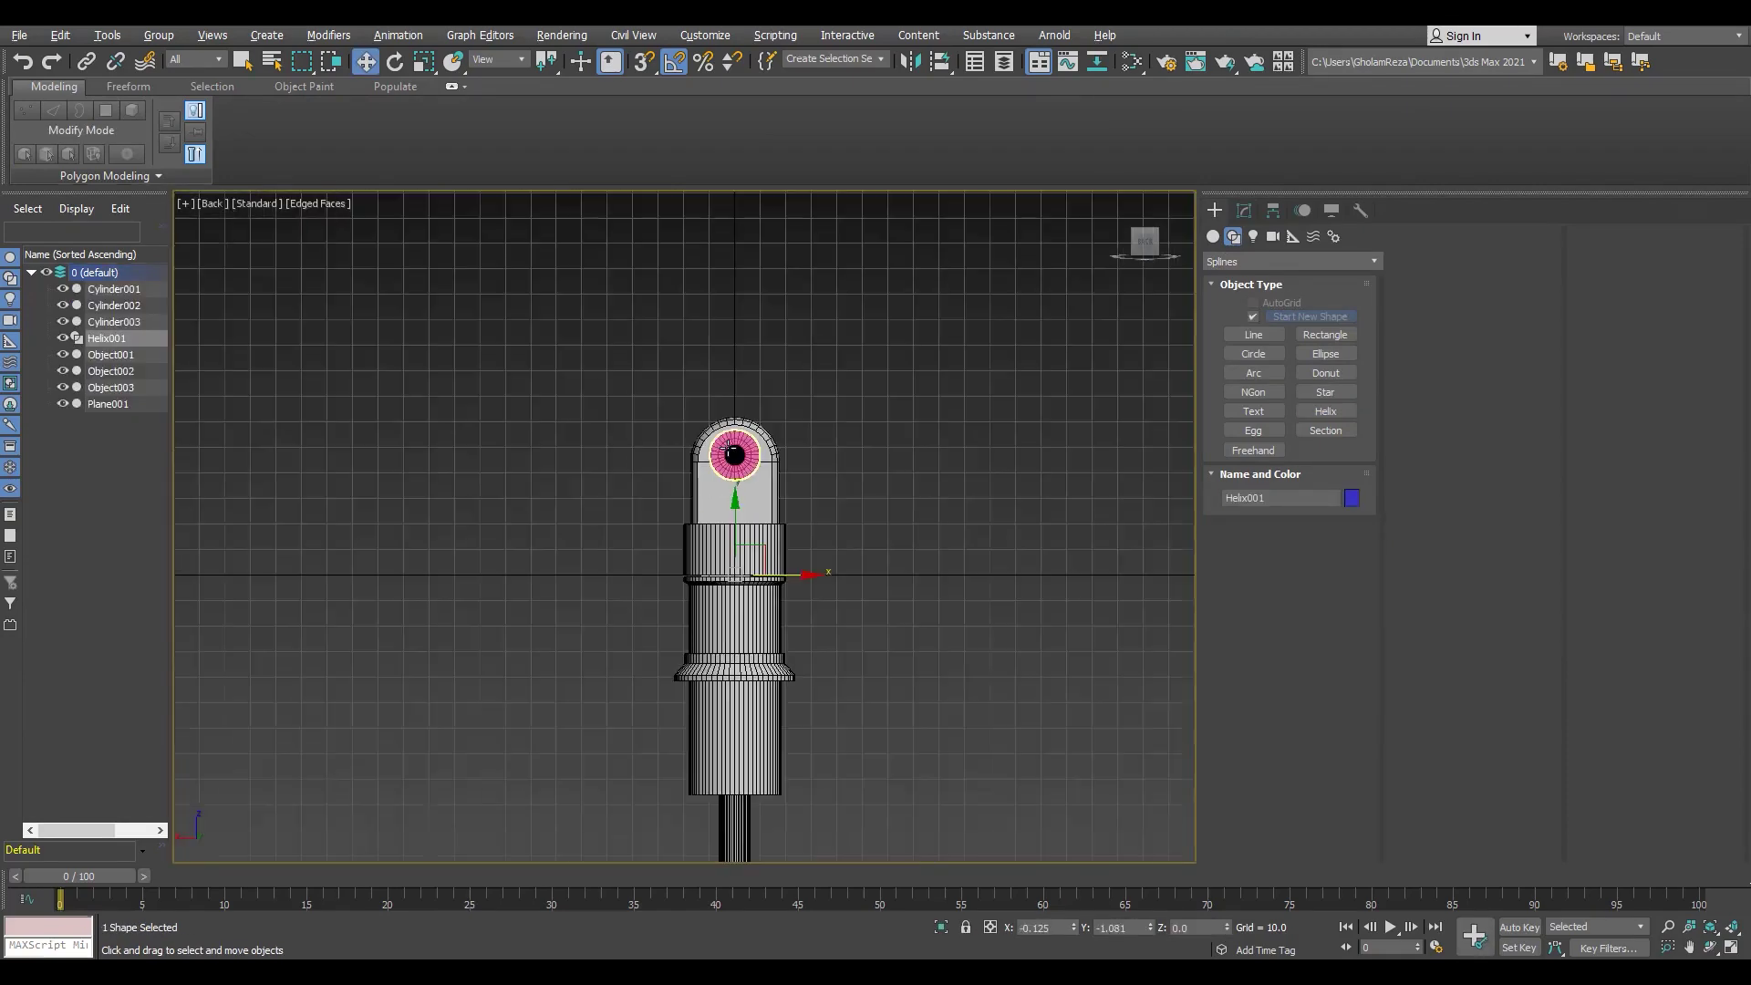
{"action": "scroll", "coordinate": [671, 430], "scroll_direction": "down", "scroll_amount": 3}
{"action": "scroll", "coordinate": [671, 430], "scroll_direction": "up", "scroll_amount": 6}
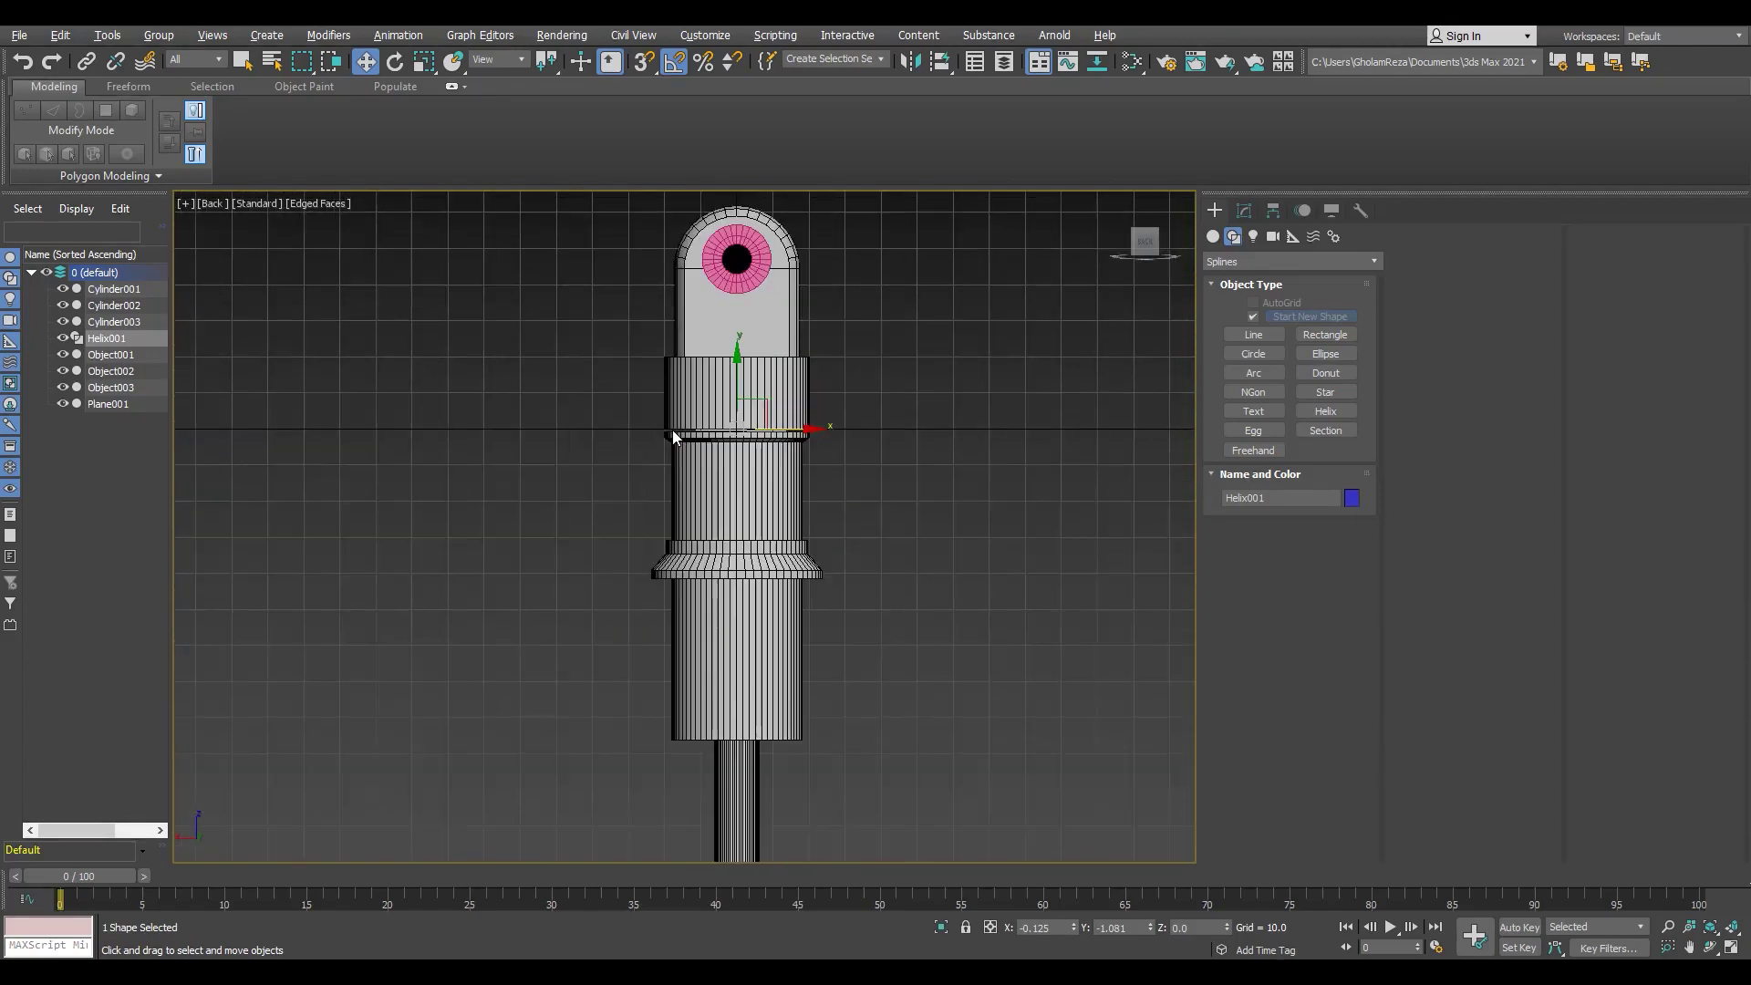
Step: Select the helix and frame it in the perspective view
{"action": "left_click", "coordinate": [664, 552]}
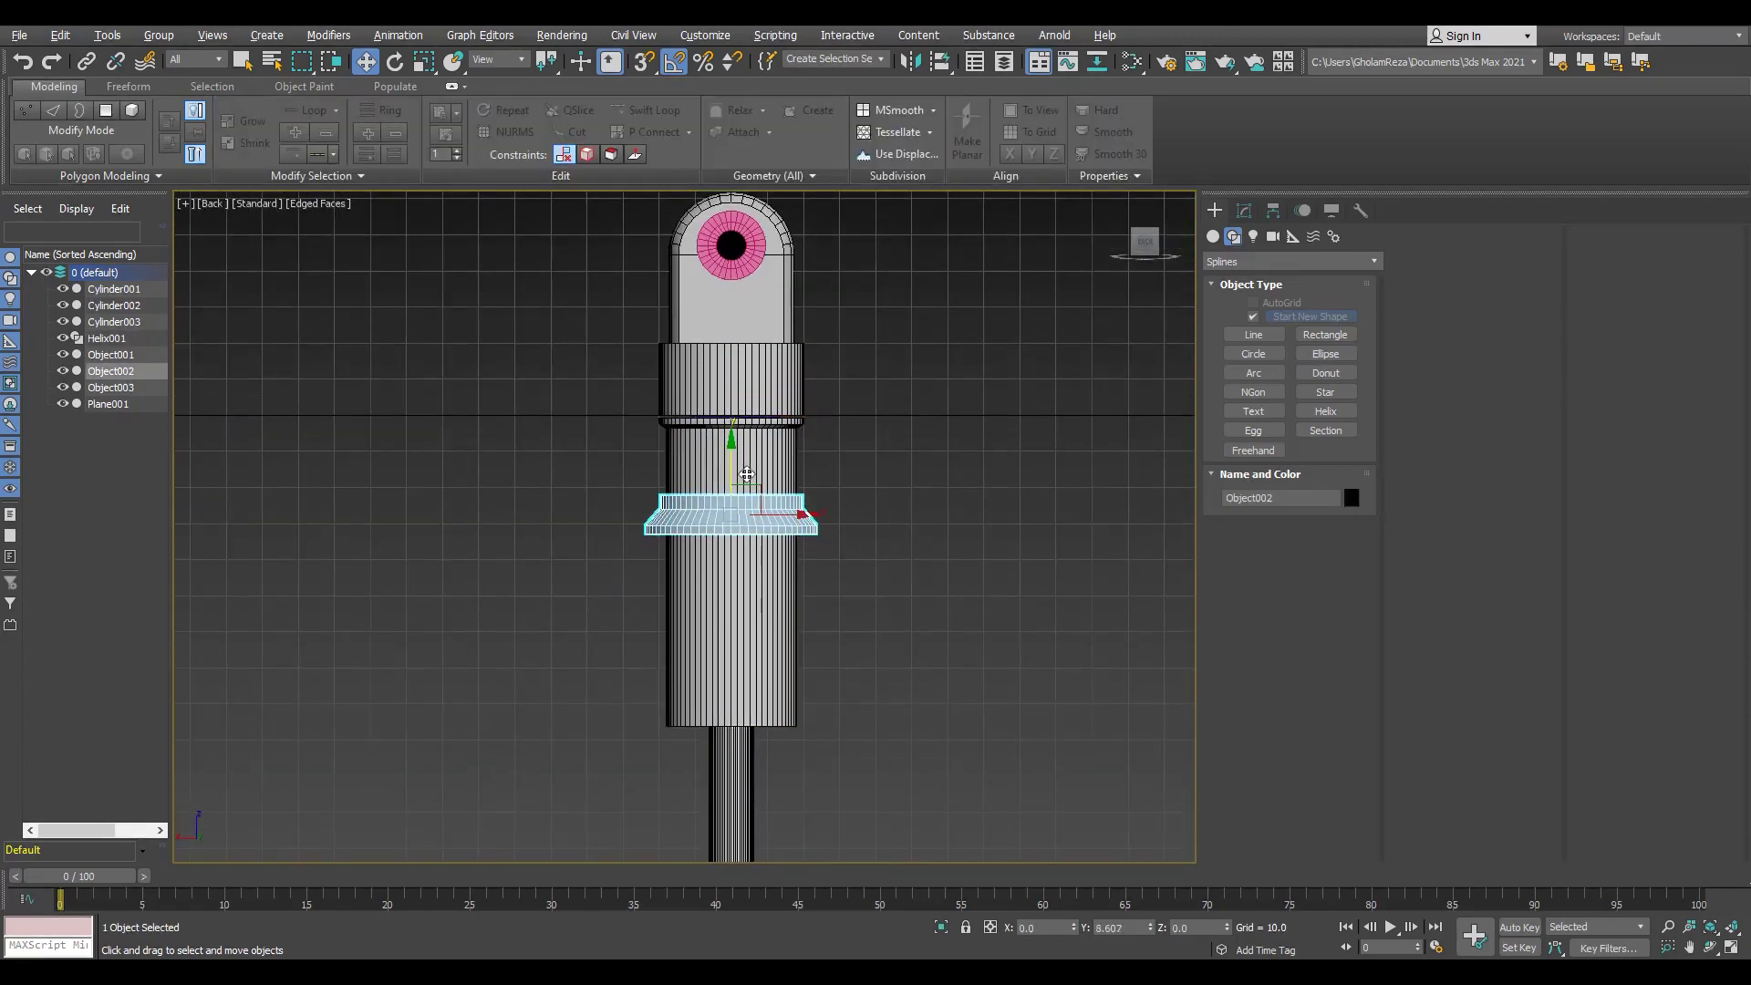
{"action": "left_click", "coordinate": [107, 338]}
{"action": "key", "text": "z"}
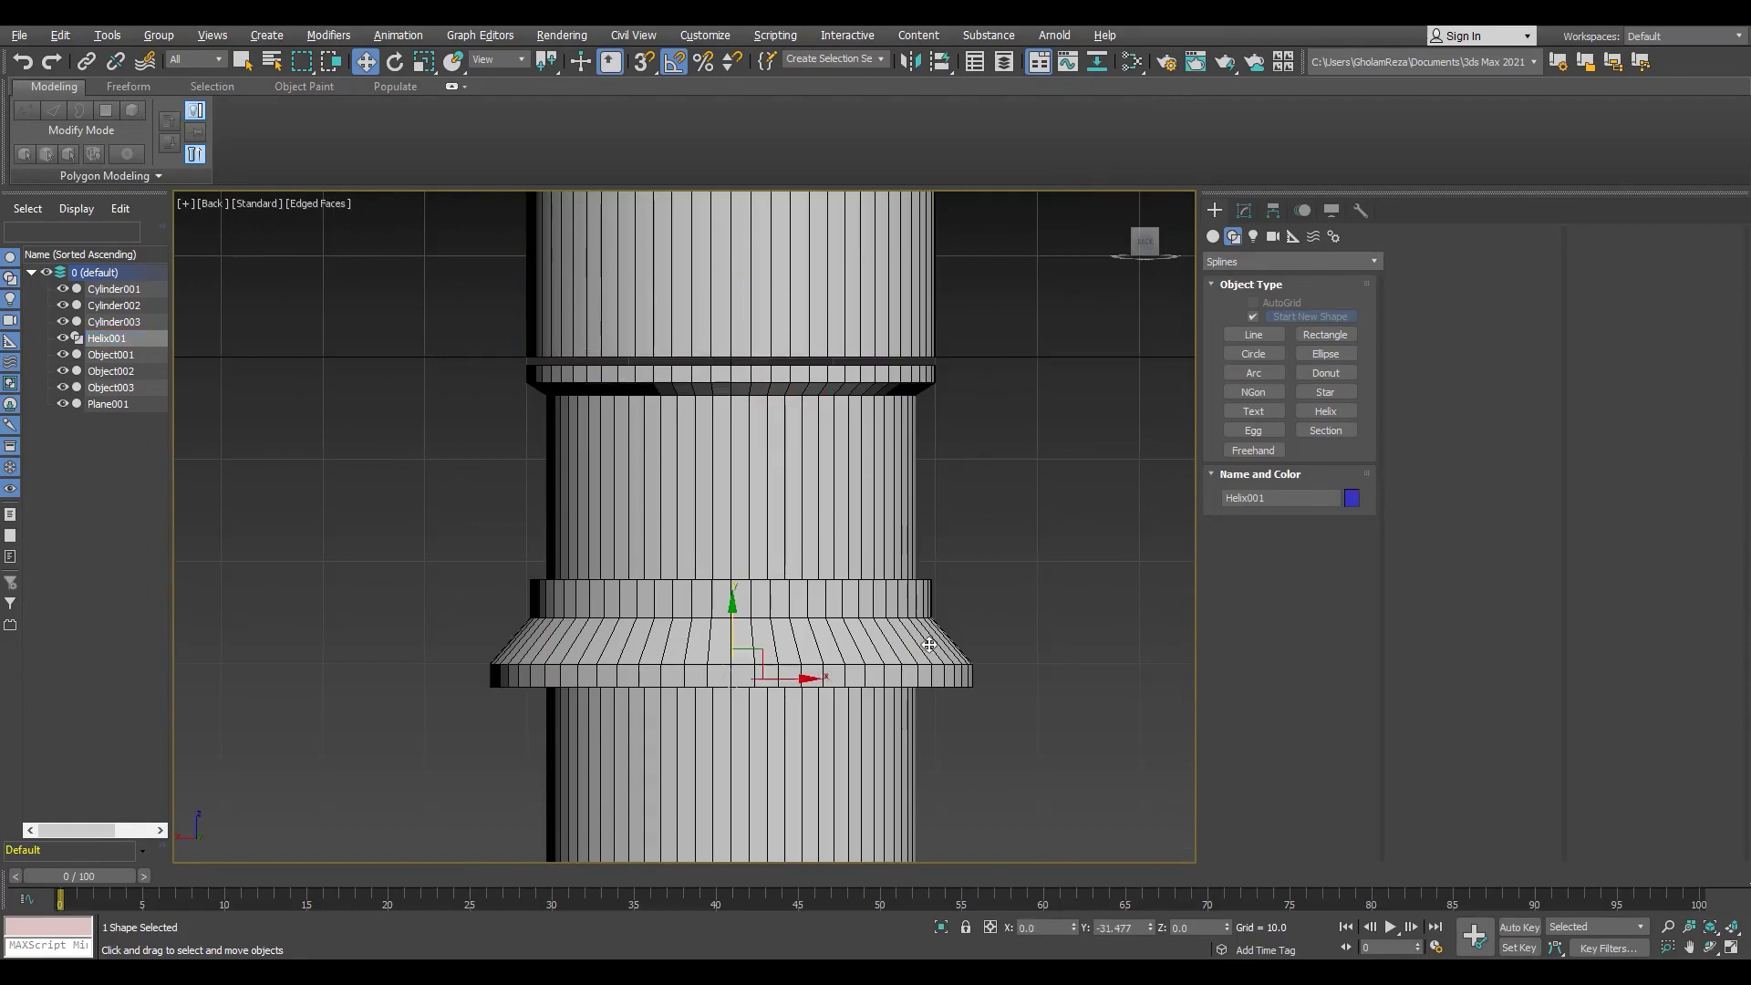
{"action": "key", "text": "p"}
{"action": "scroll", "coordinate": [735, 442], "scroll_direction": "down", "scroll_amount": 3}
{"action": "scroll", "coordinate": [673, 501], "scroll_direction": "down", "scroll_amount": 3}
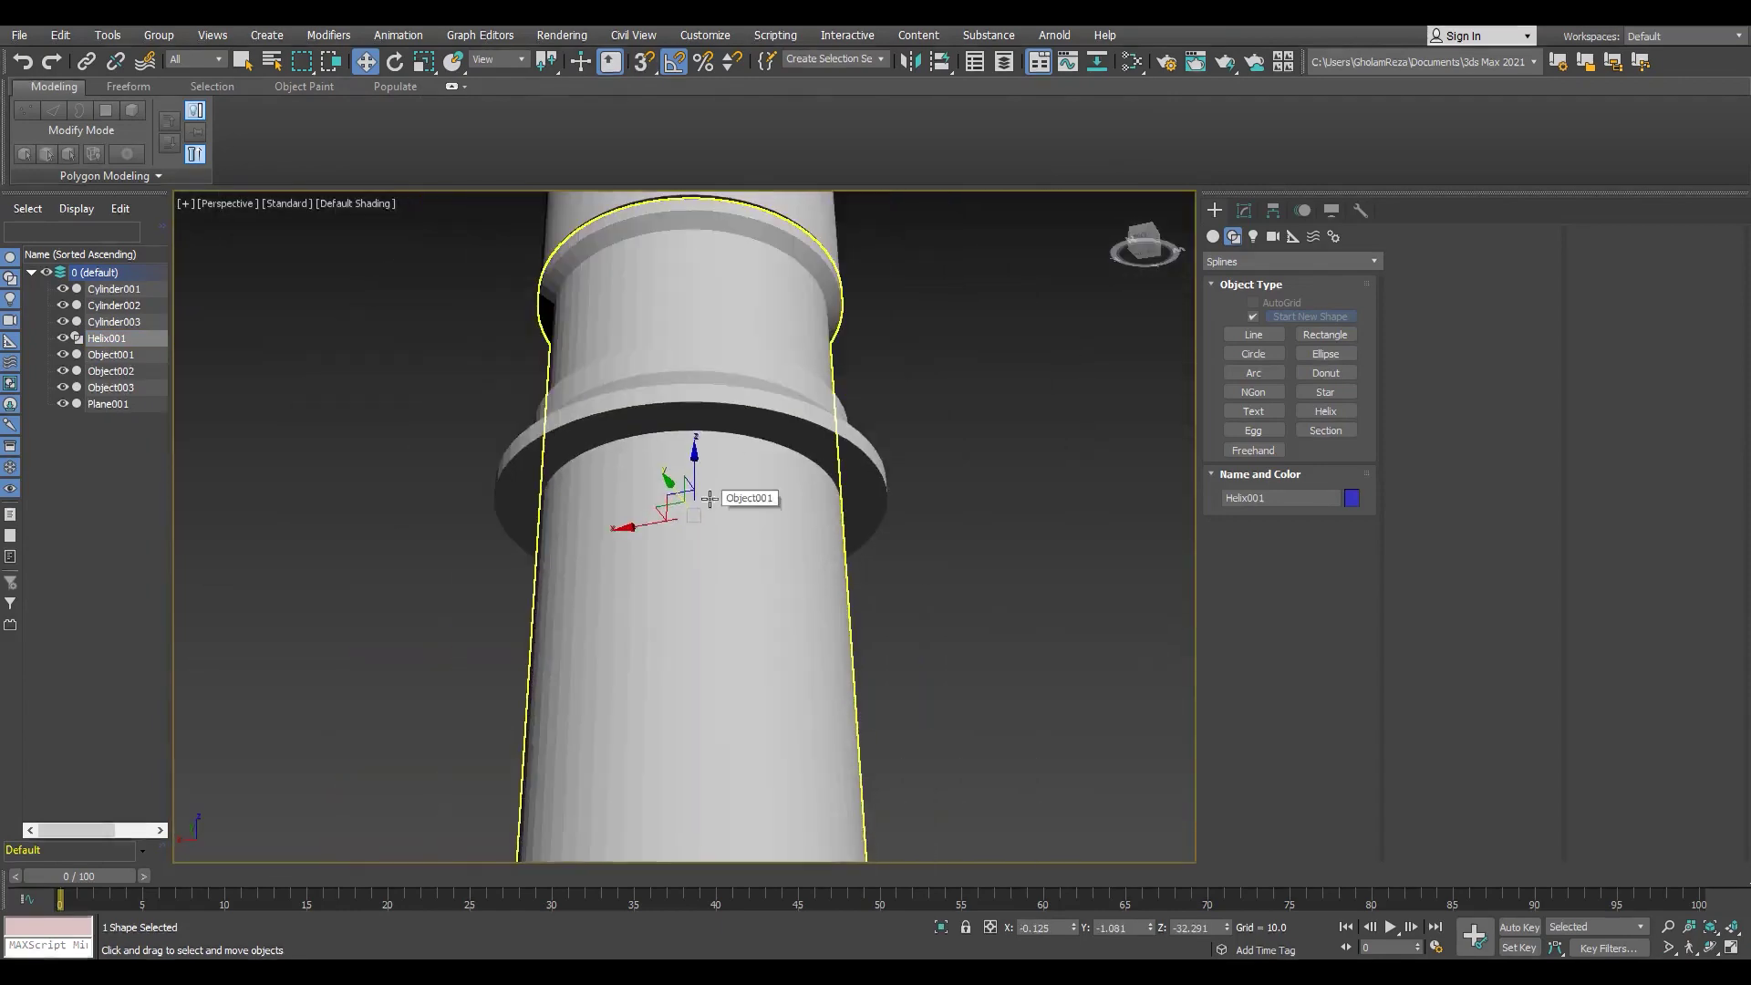
{"action": "key", "text": "F3"}
{"action": "key", "text": "F3"}
{"action": "scroll", "coordinate": [719, 477], "scroll_direction": "up", "scroll_amount": 4}
Step: Set the helix Radius 1 to 22 and align it to the body cylinder
{"action": "left_click", "coordinate": [1244, 211]}
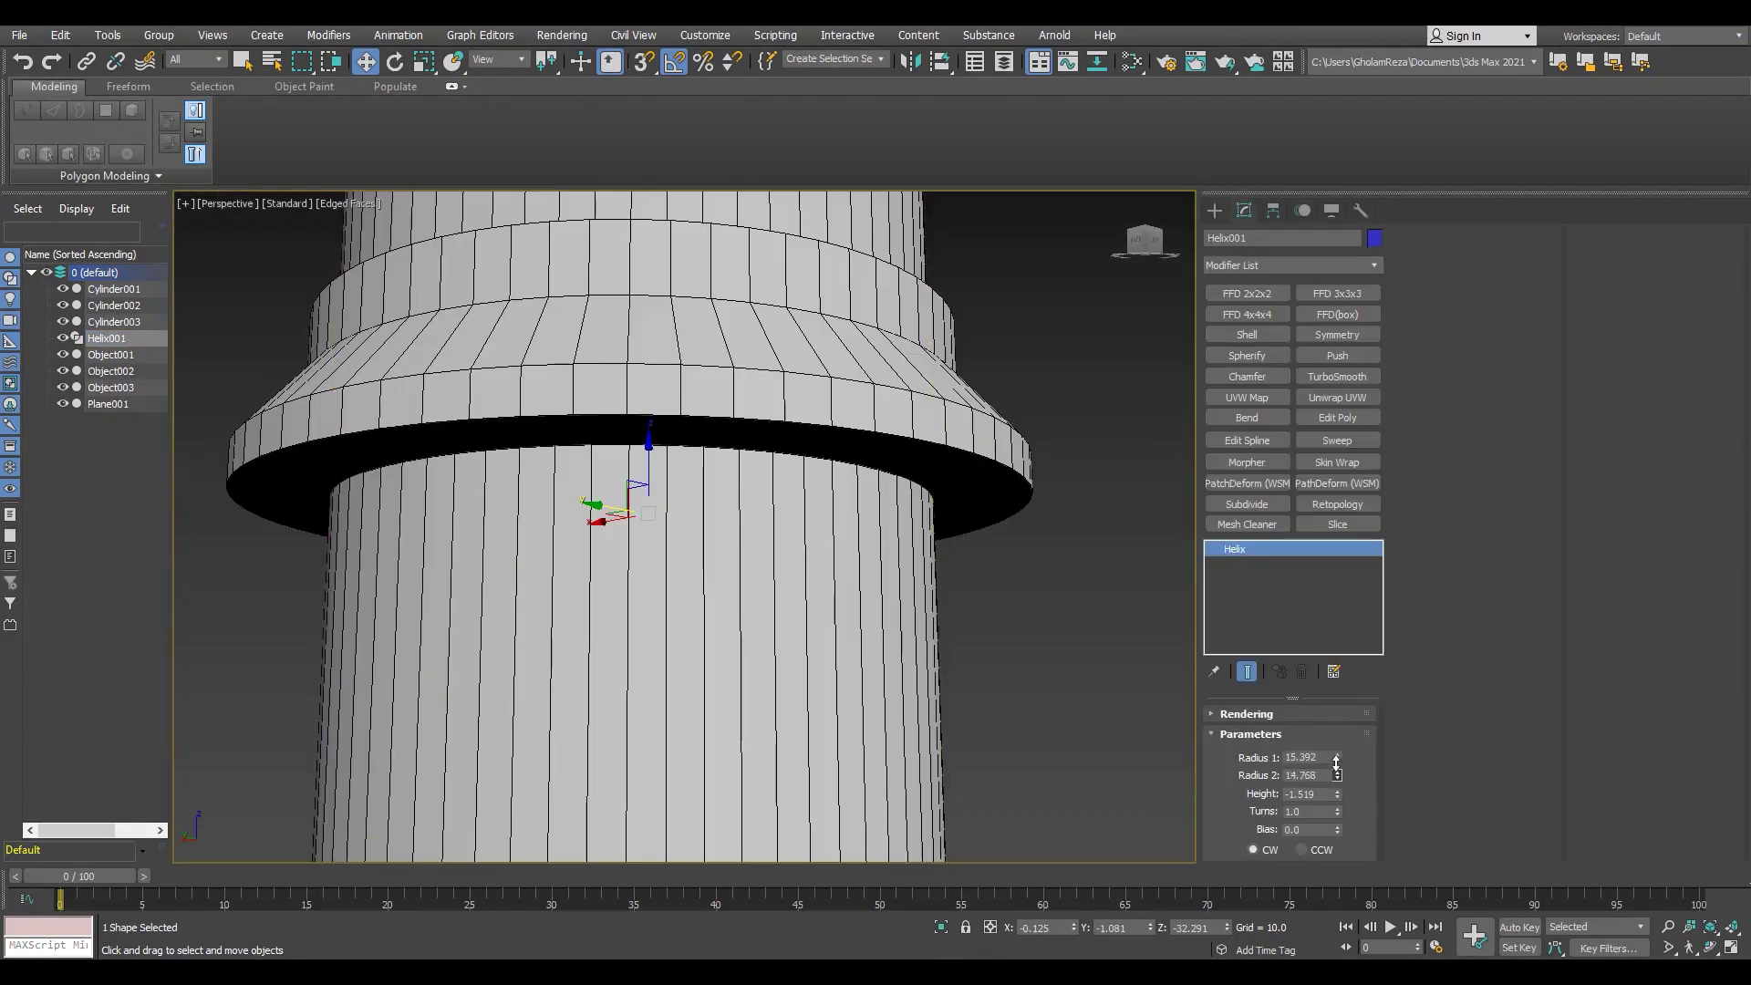
{"action": "type", "text": "22"}
{"action": "key", "text": "Return"}
{"action": "scroll", "coordinate": [672, 493], "scroll_direction": "down", "scroll_amount": 2}
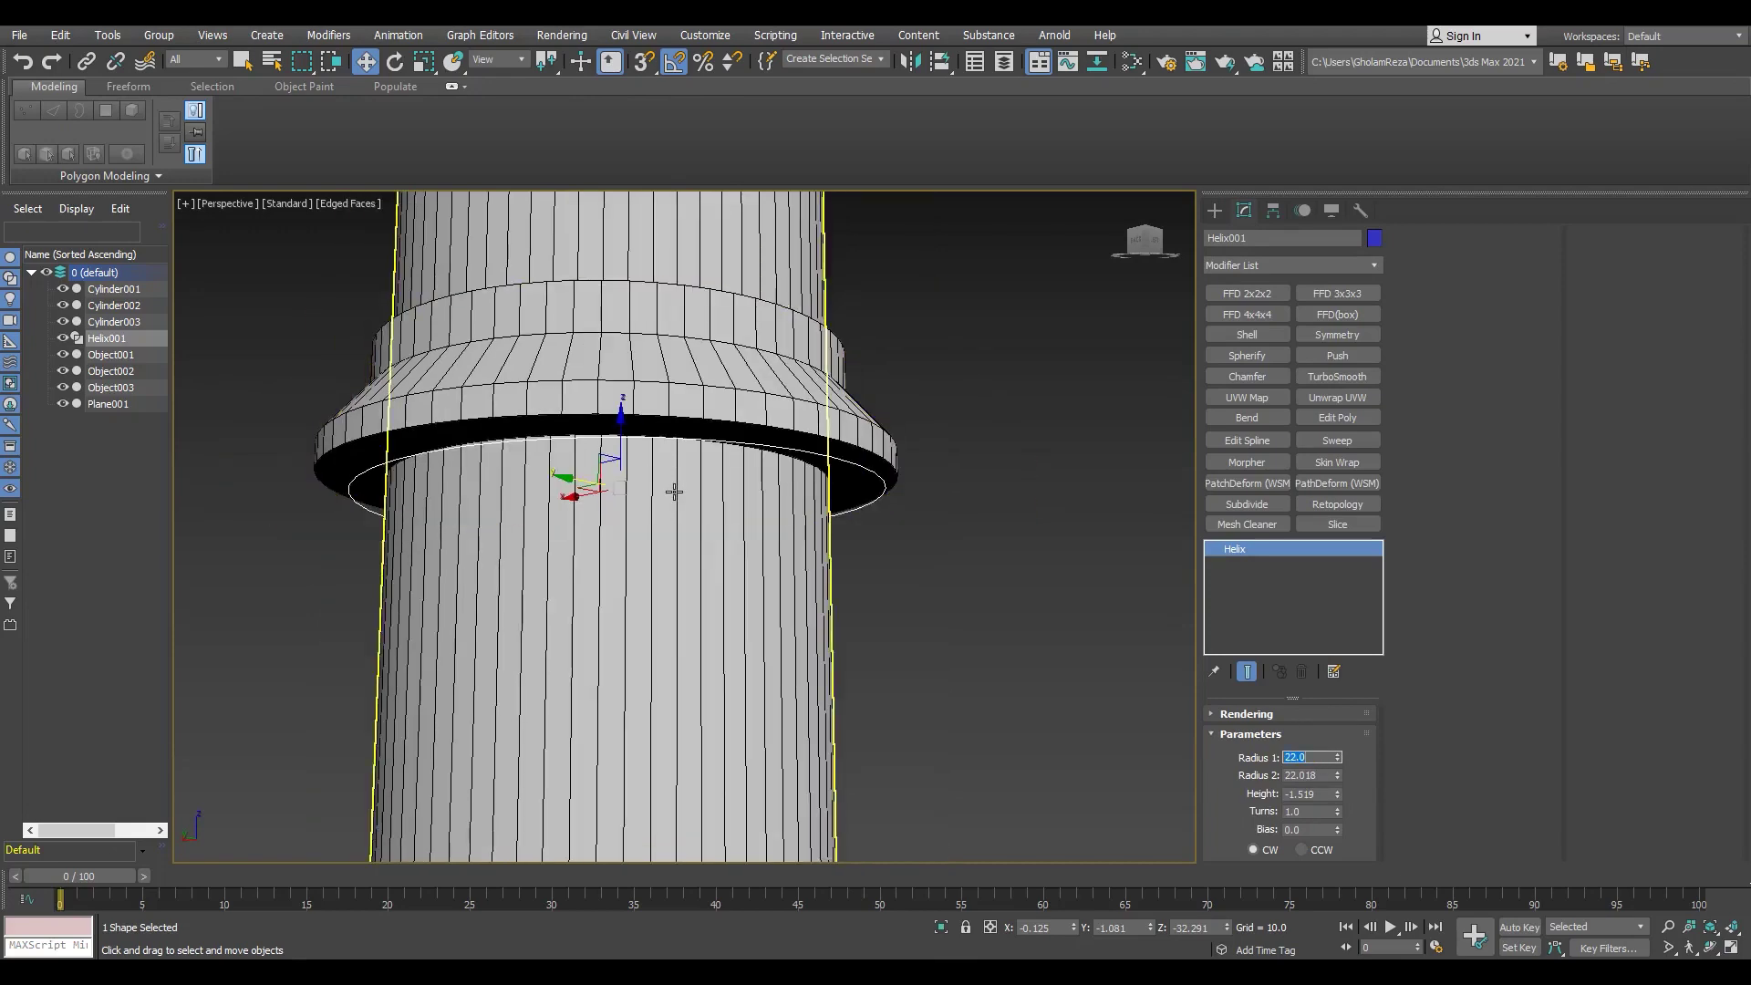
{"action": "scroll", "coordinate": [672, 492], "scroll_direction": "down", "scroll_amount": 3}
{"action": "left_click", "coordinate": [681, 625]}
{"action": "scroll", "coordinate": [656, 411], "scroll_direction": "down", "scroll_amount": 2}
{"action": "middle_click_drag", "start_coordinate": [646, 383], "coordinate": [647, 356], "text": "alt"}
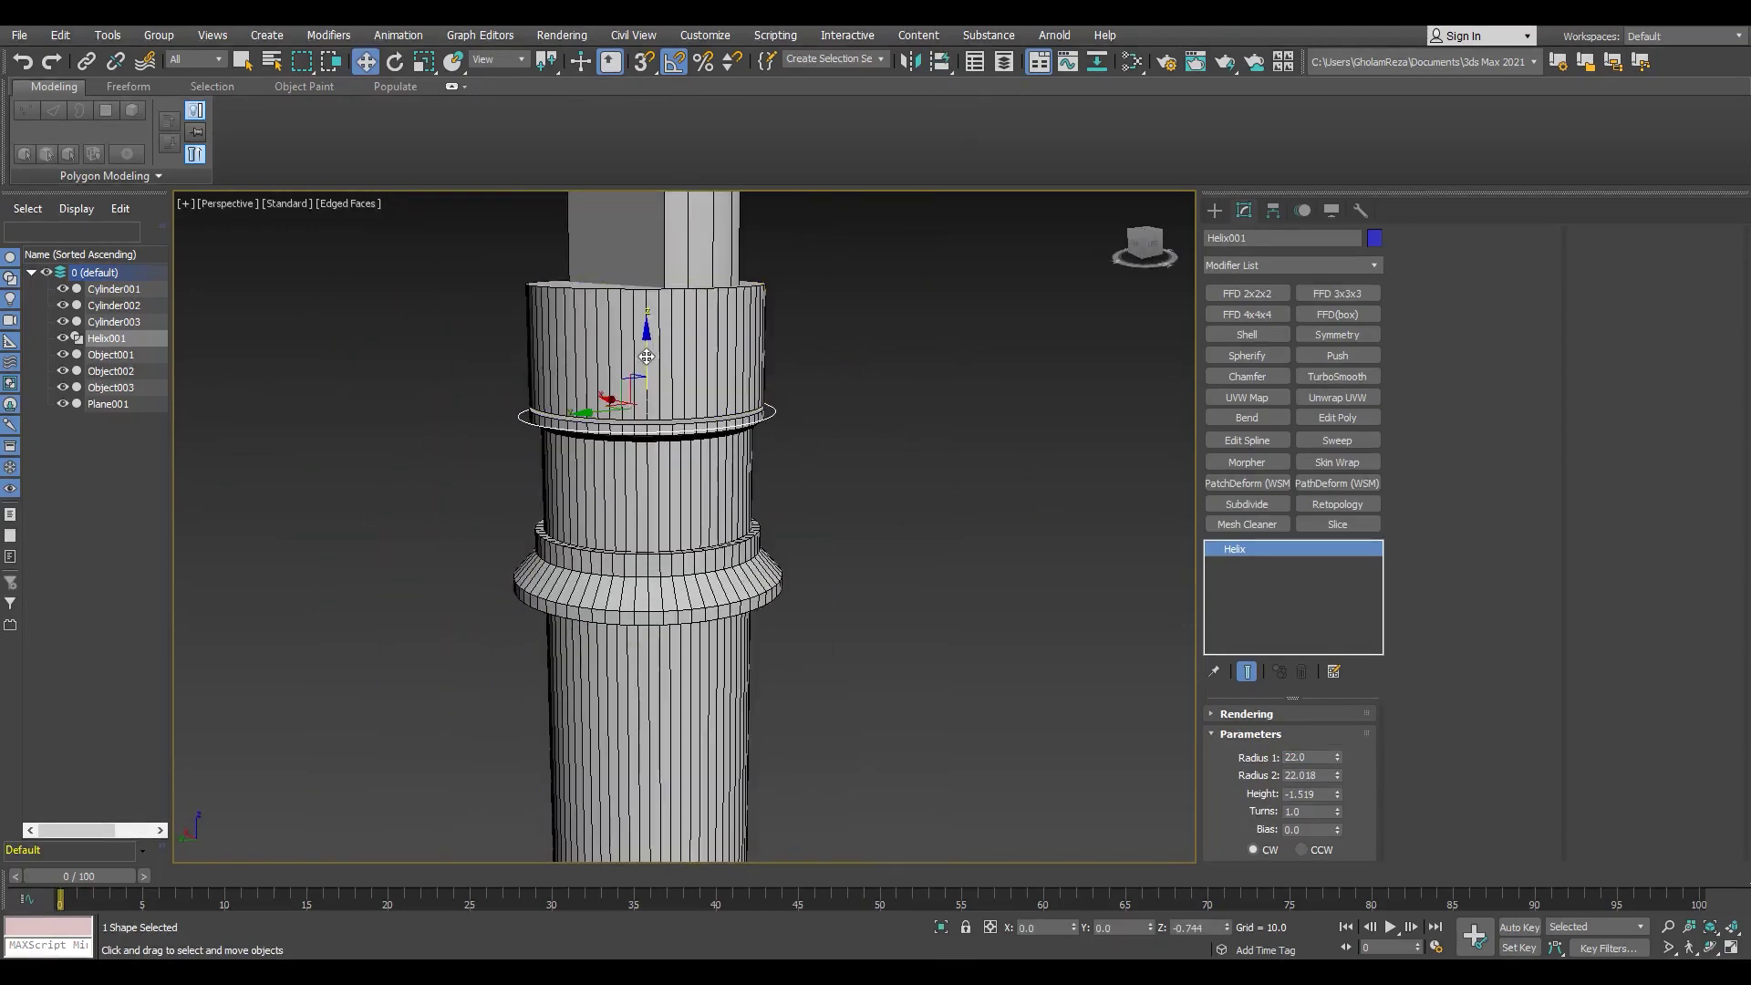
Step: Set the helix Radius 2 to 22 and view it from the back
{"action": "double_click", "coordinate": [1310, 775]}
{"action": "type", "text": "22"}
{"action": "key", "text": "Return"}
{"action": "key", "text": "k"}
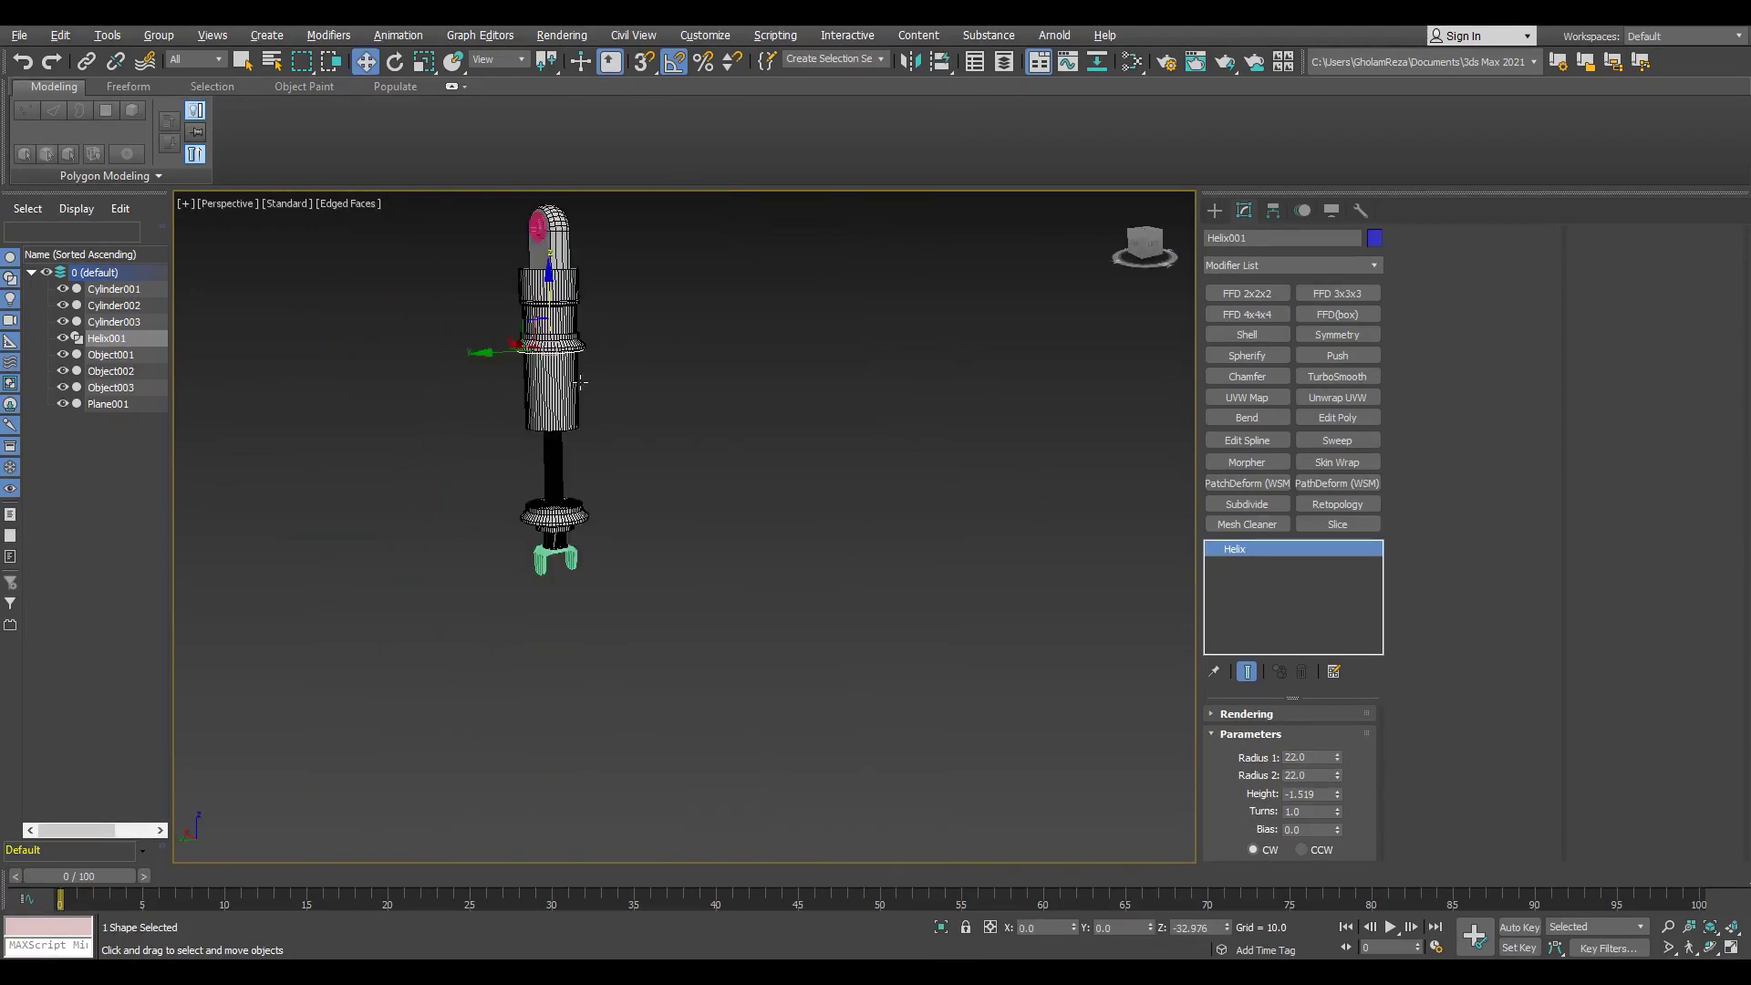
{"action": "scroll", "coordinate": [796, 517], "scroll_direction": "up", "scroll_amount": 3}
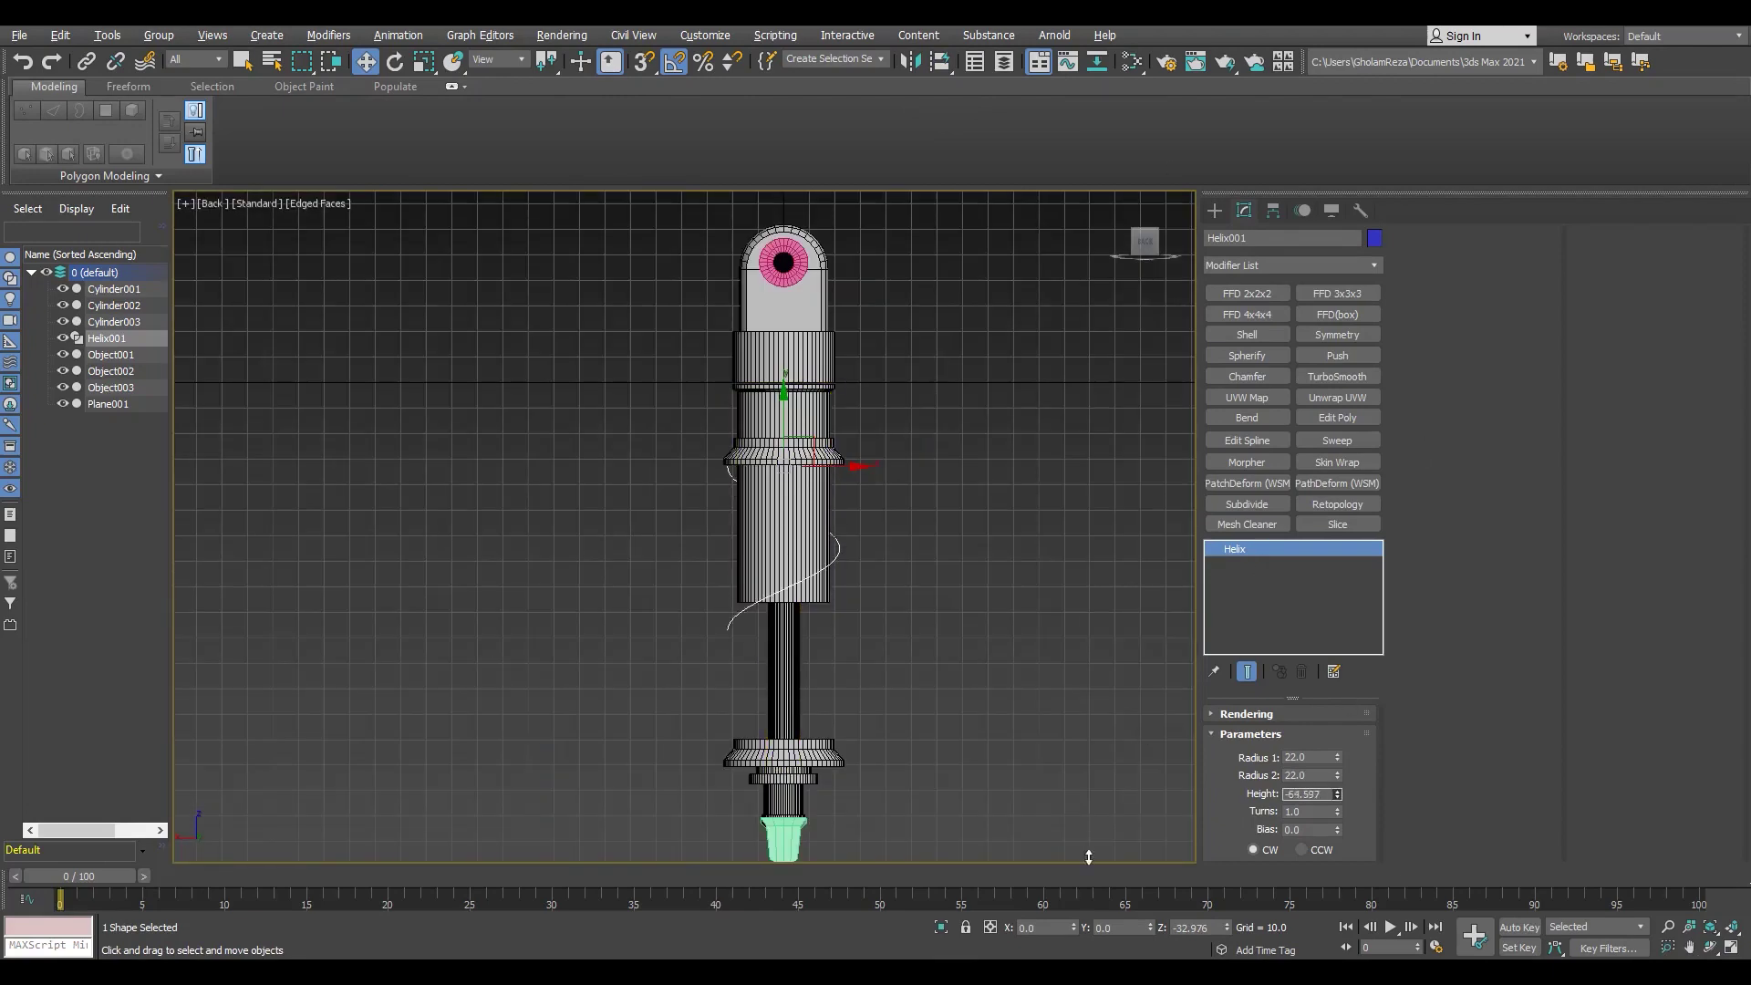
{"action": "scroll", "coordinate": [784, 639], "scroll_direction": "up", "scroll_amount": 2}
{"action": "scroll", "coordinate": [785, 638], "scroll_direction": "up", "scroll_amount": 2}
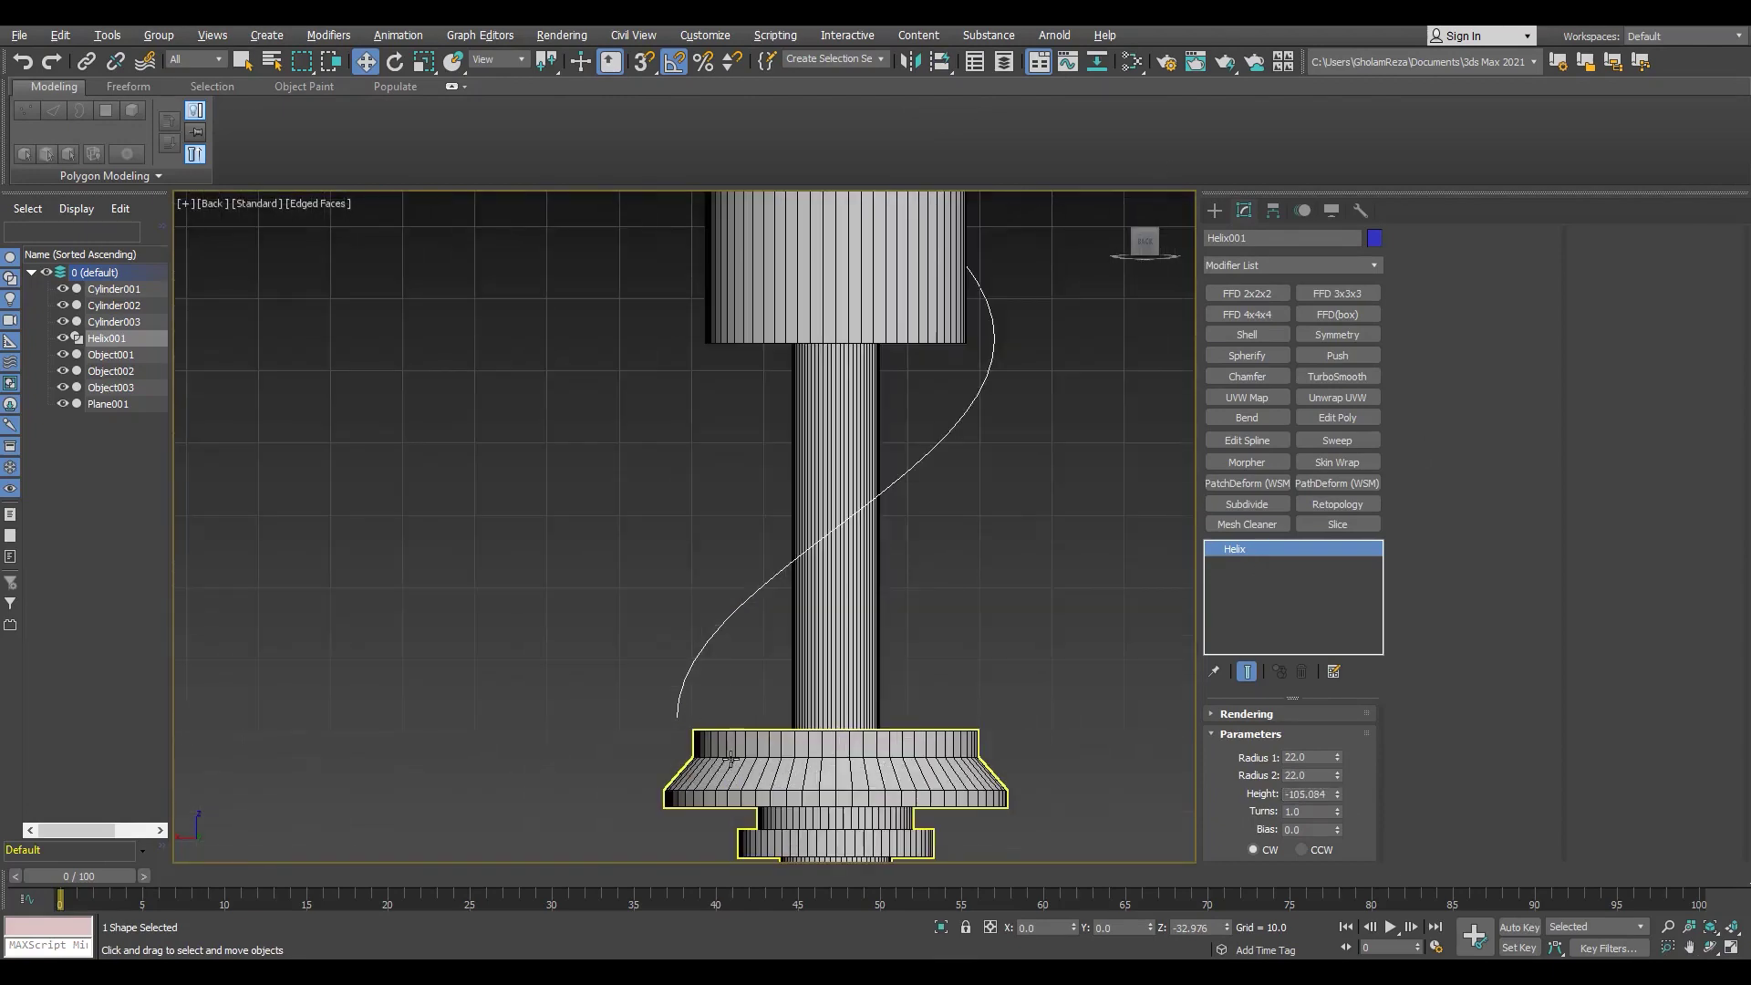
{"action": "scroll", "coordinate": [785, 638], "scroll_direction": "down", "scroll_amount": 4}
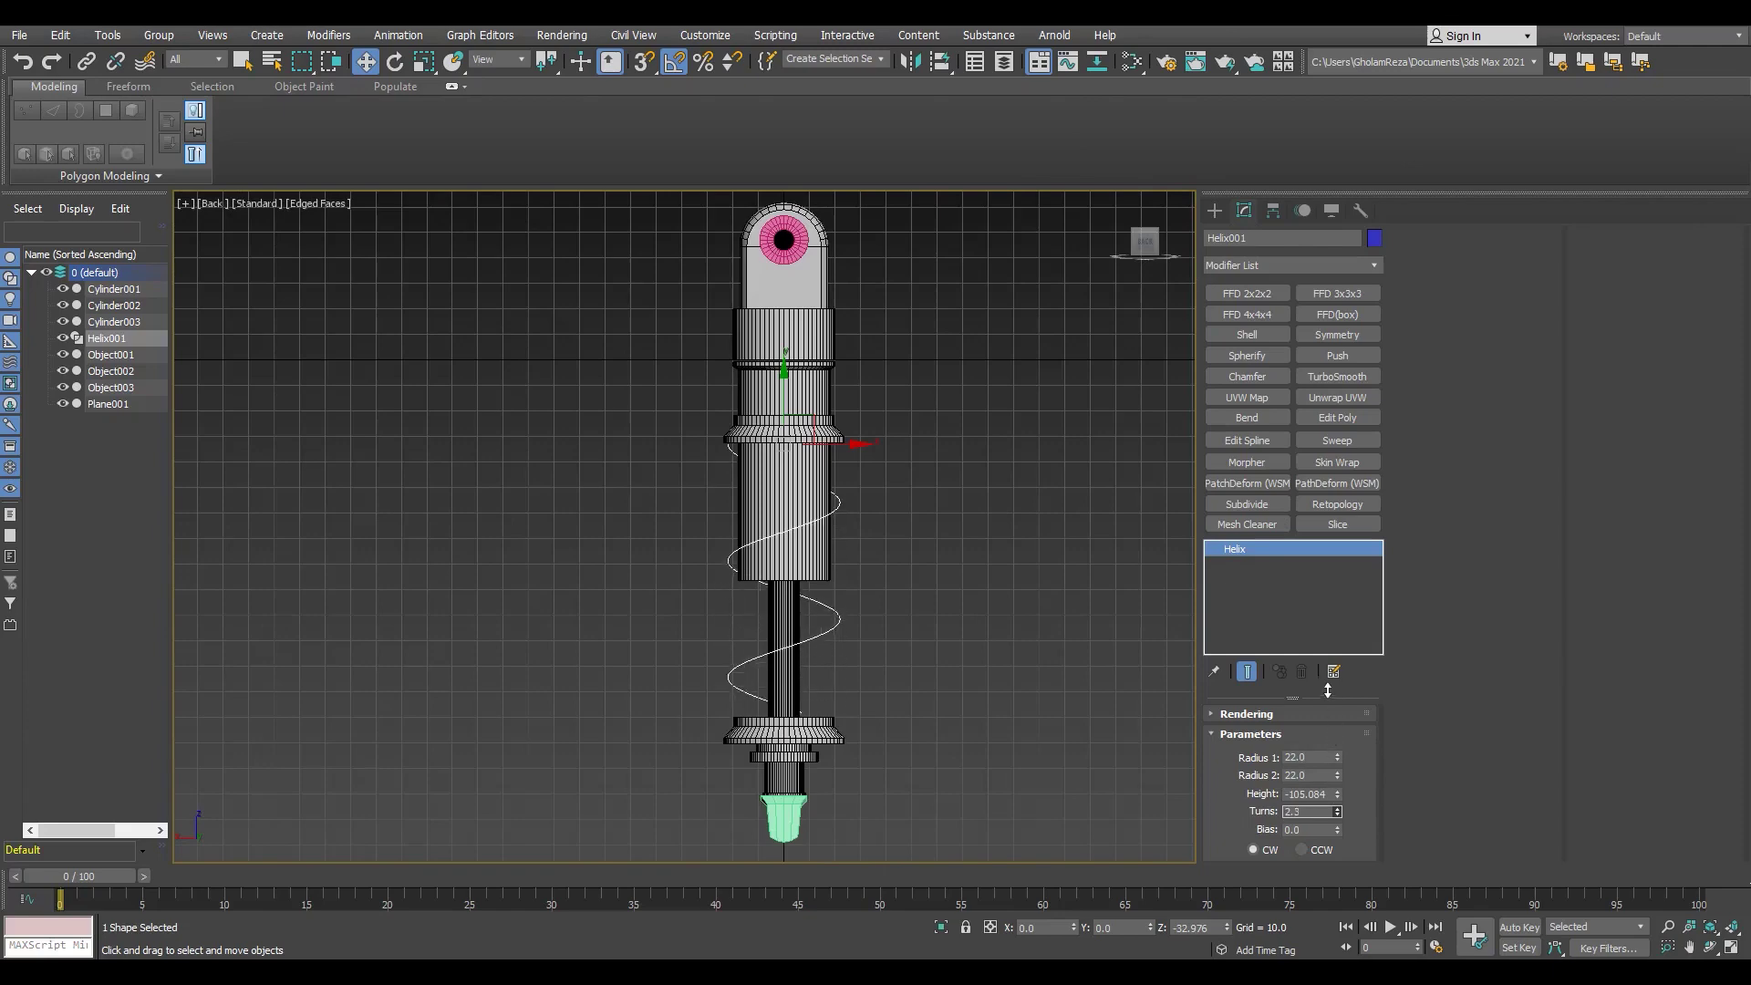
Step: Adjust the helix Bias to bunch the coils toward the bottom
{"action": "key", "text": "F3"}
{"action": "left_click_drag", "start_coordinate": [1337, 829], "coordinate": [1340, 748]}
{"action": "key", "text": "F3"}
{"action": "left_click", "coordinate": [1245, 713]}
{"action": "left_click", "coordinate": [1229, 747]}
{"action": "scroll", "coordinate": [812, 758], "scroll_direction": "up", "scroll_amount": 3}
Step: Stretch the helix height to about -102, checking it in the back and perspective views
{"action": "key", "text": "alt+w"}
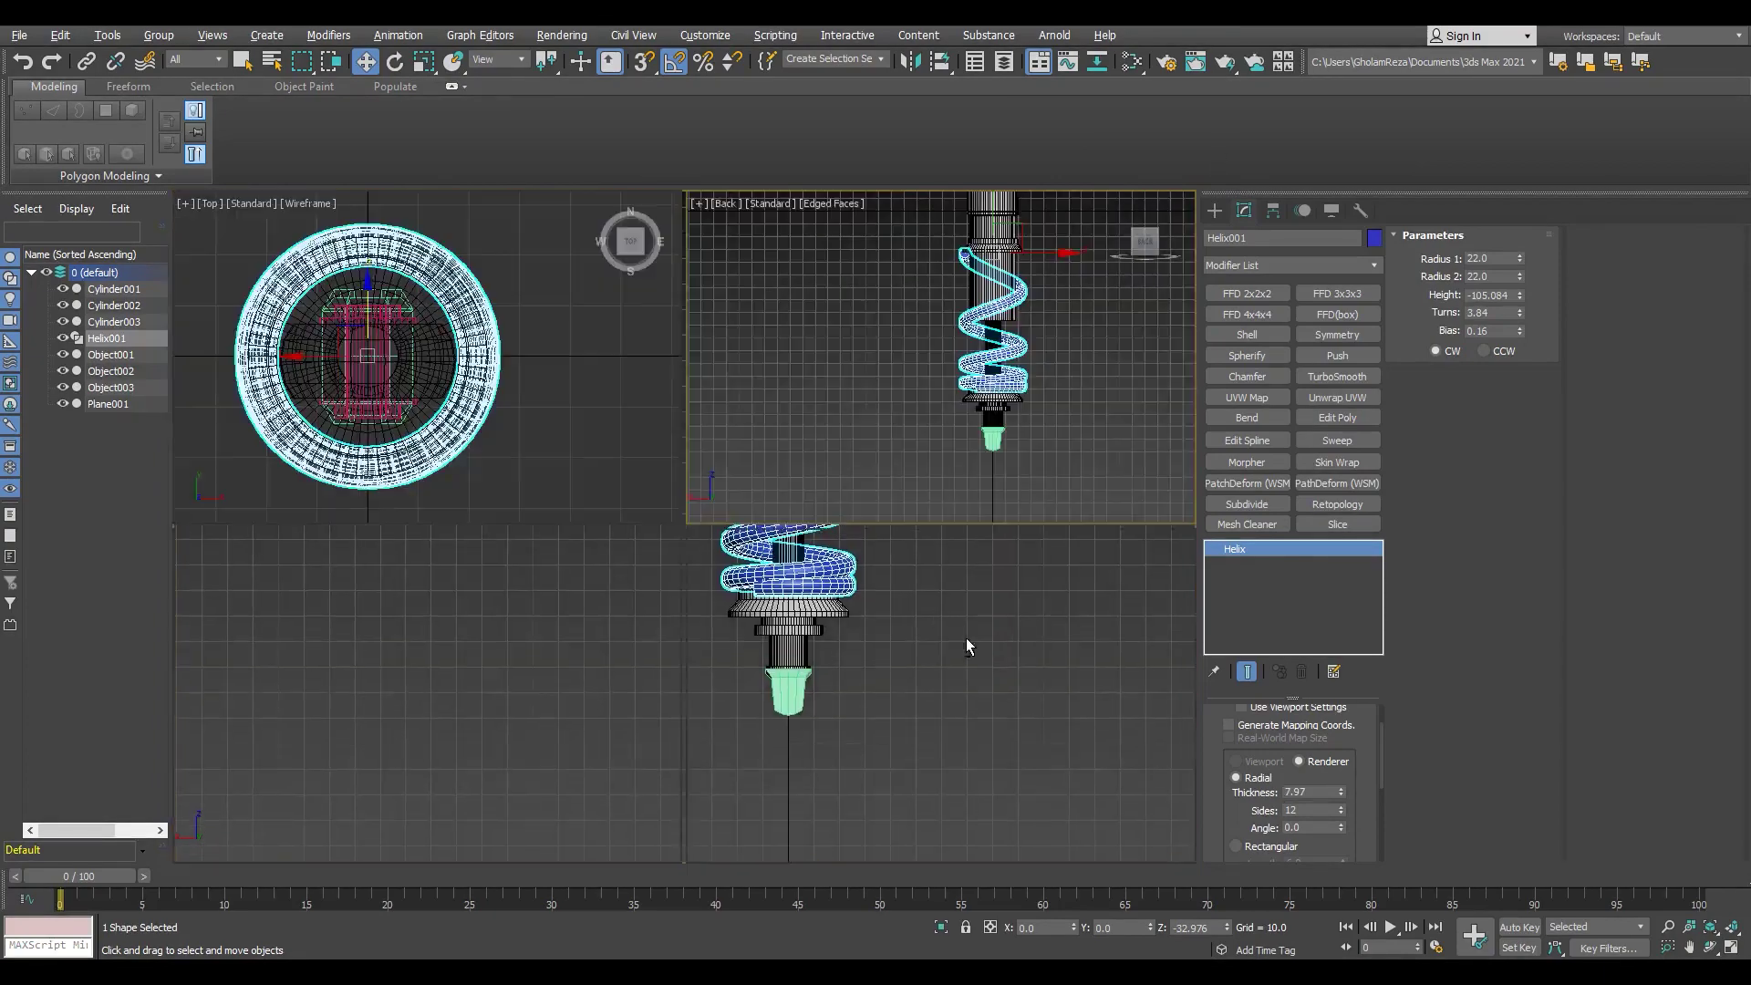
{"action": "right_click", "coordinate": [966, 644]}
{"action": "key", "text": "alt+w"}
{"action": "key", "text": "F4"}
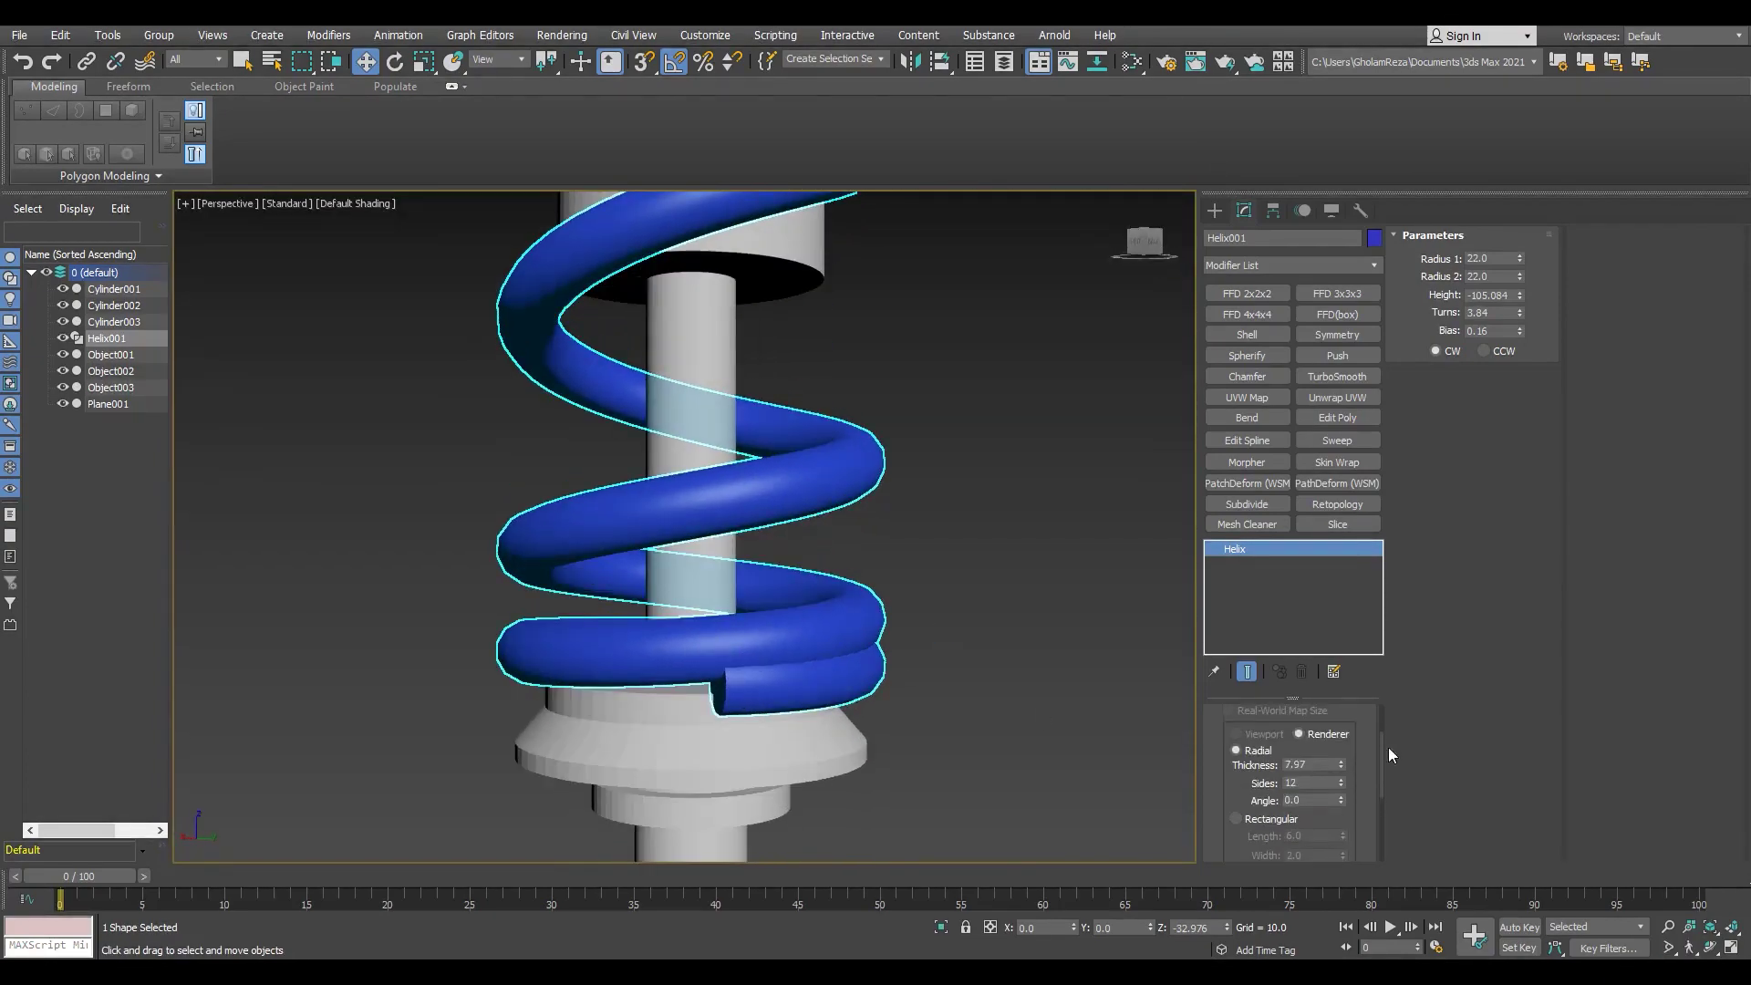
{"action": "left_click_drag", "start_coordinate": [1519, 295], "coordinate": [1520, 339]}
{"action": "key", "text": "alt+w"}
{"action": "right_click", "coordinate": [1072, 369]}
{"action": "key", "text": "alt+w"}
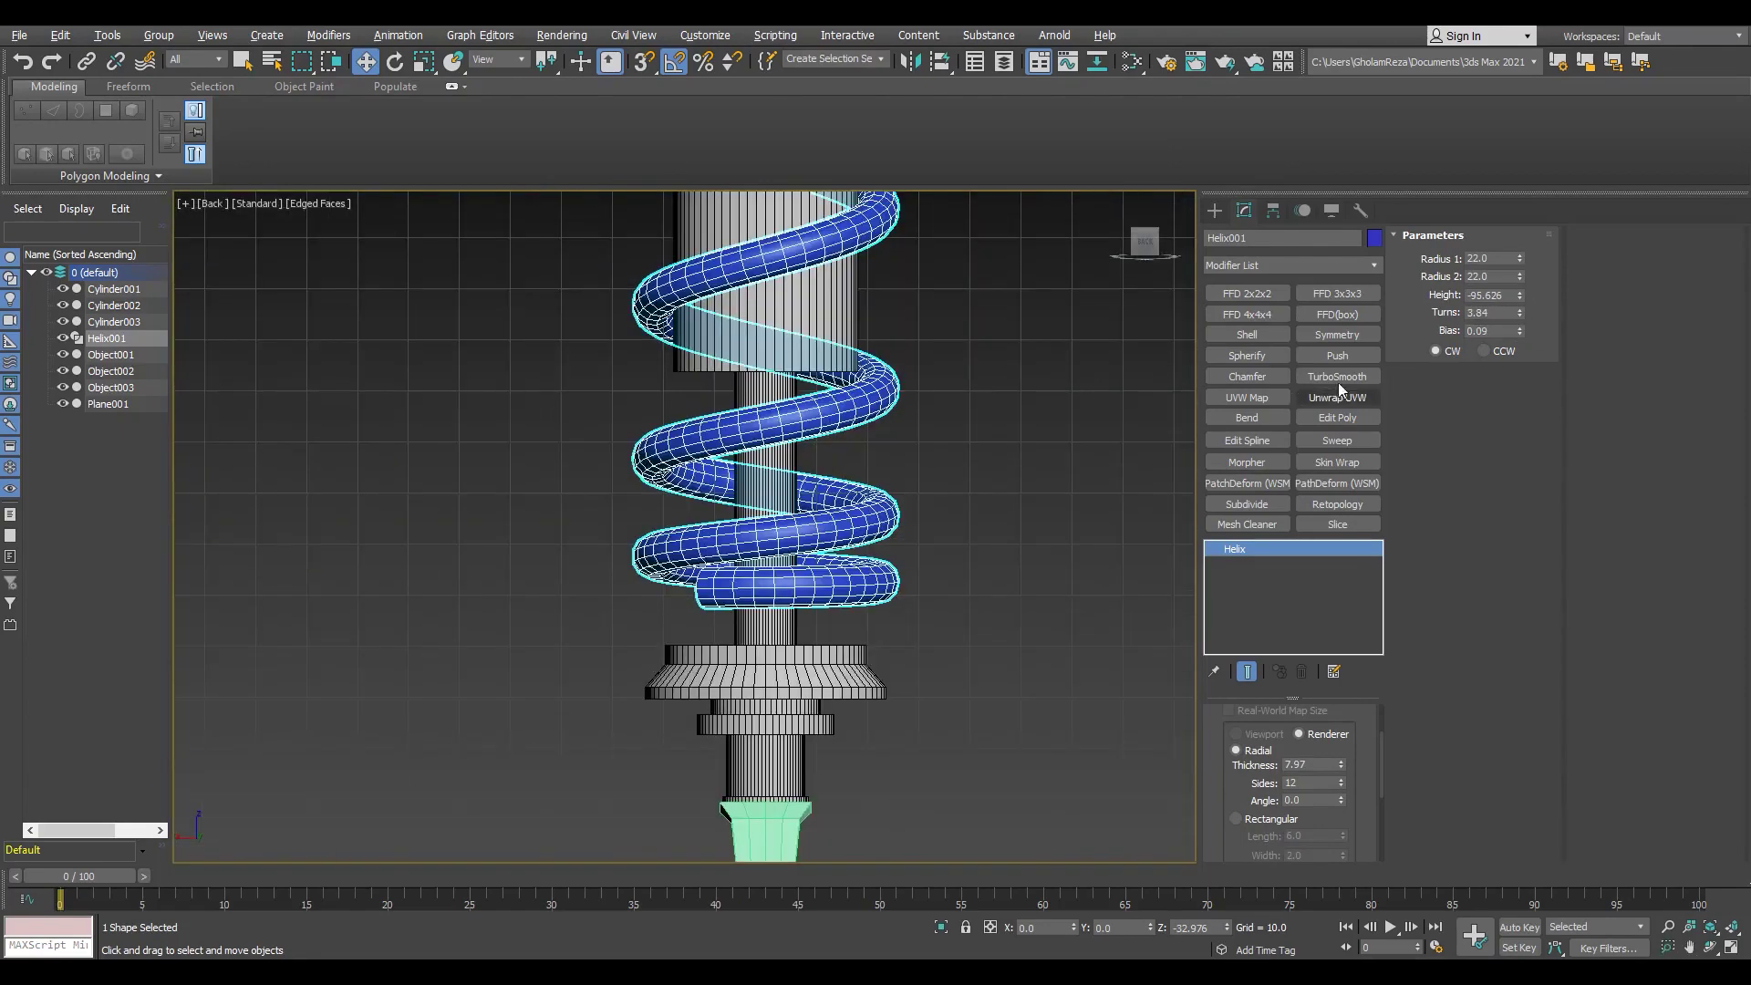
{"action": "left_click_drag", "start_coordinate": [1514, 253], "coordinate": [1521, 315]}
{"action": "scroll", "coordinate": [884, 643], "scroll_direction": "up", "scroll_amount": 5}
{"action": "key", "text": "alt+w"}
{"action": "right_click", "coordinate": [1086, 665]}
{"action": "key", "text": "alt+w"}
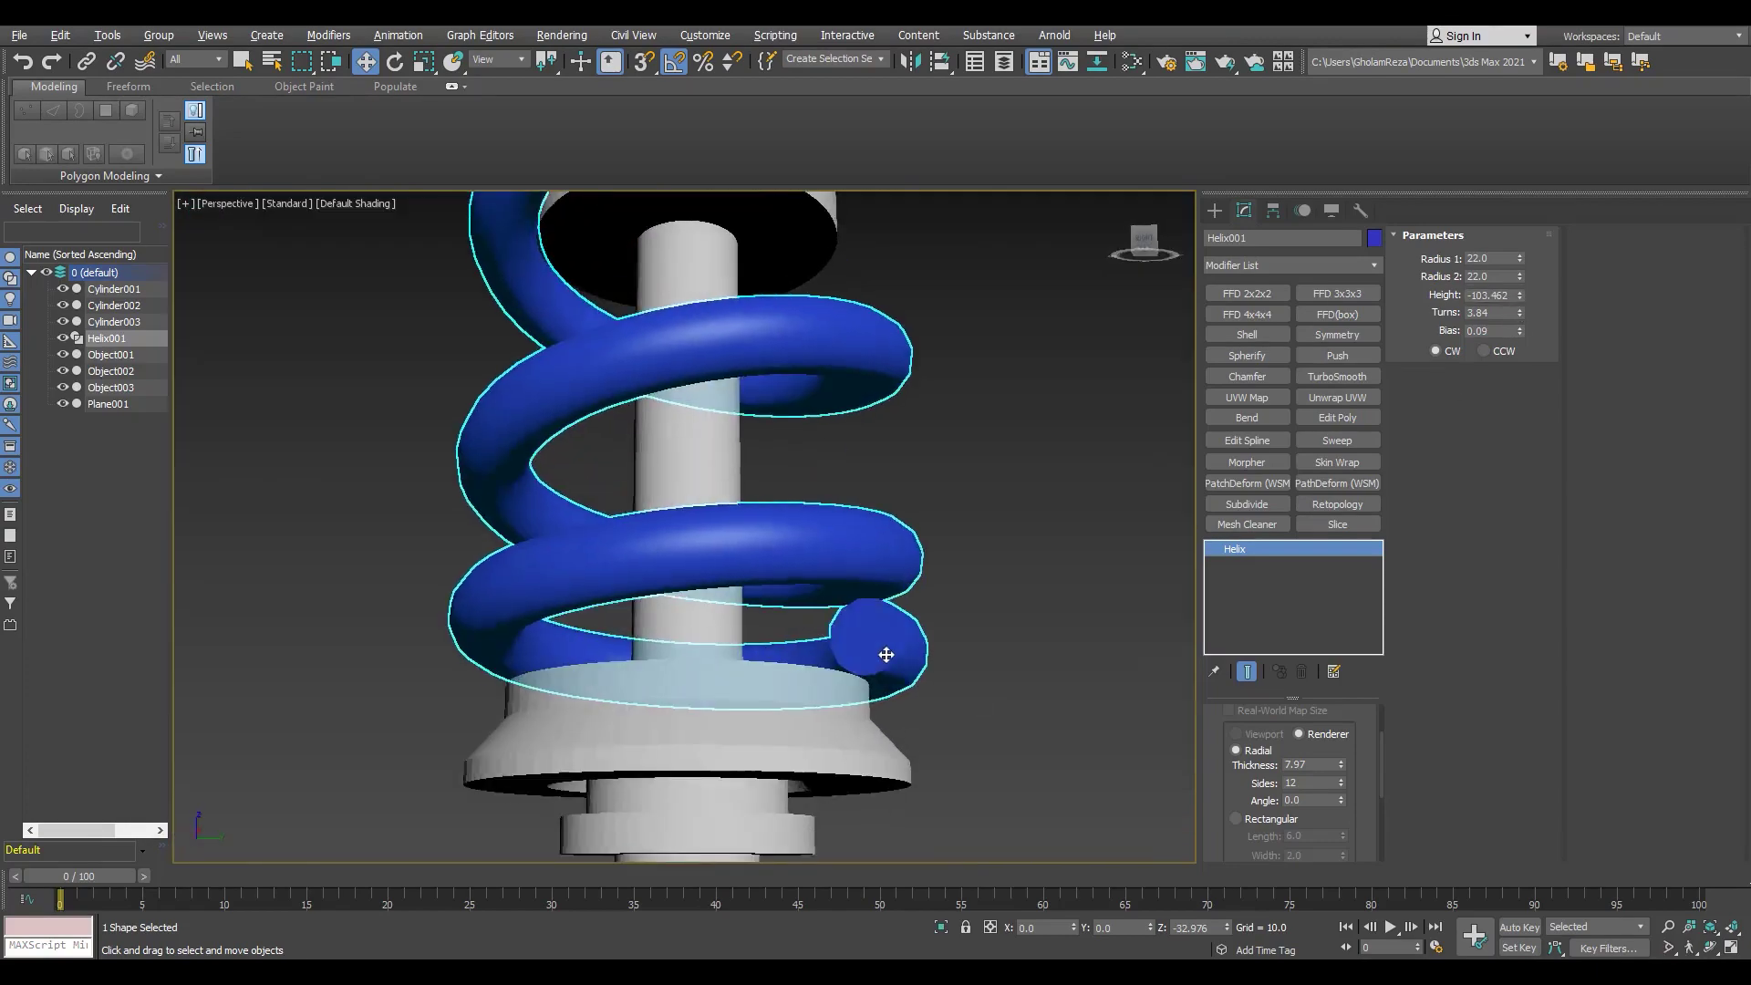
{"action": "scroll", "coordinate": [748, 698], "scroll_direction": "down", "scroll_amount": 2}
{"action": "scroll", "coordinate": [749, 699], "scroll_direction": "down", "scroll_amount": 3}
{"action": "key", "text": "F4"}
{"action": "scroll", "coordinate": [749, 699], "scroll_direction": "down", "scroll_amount": 2}
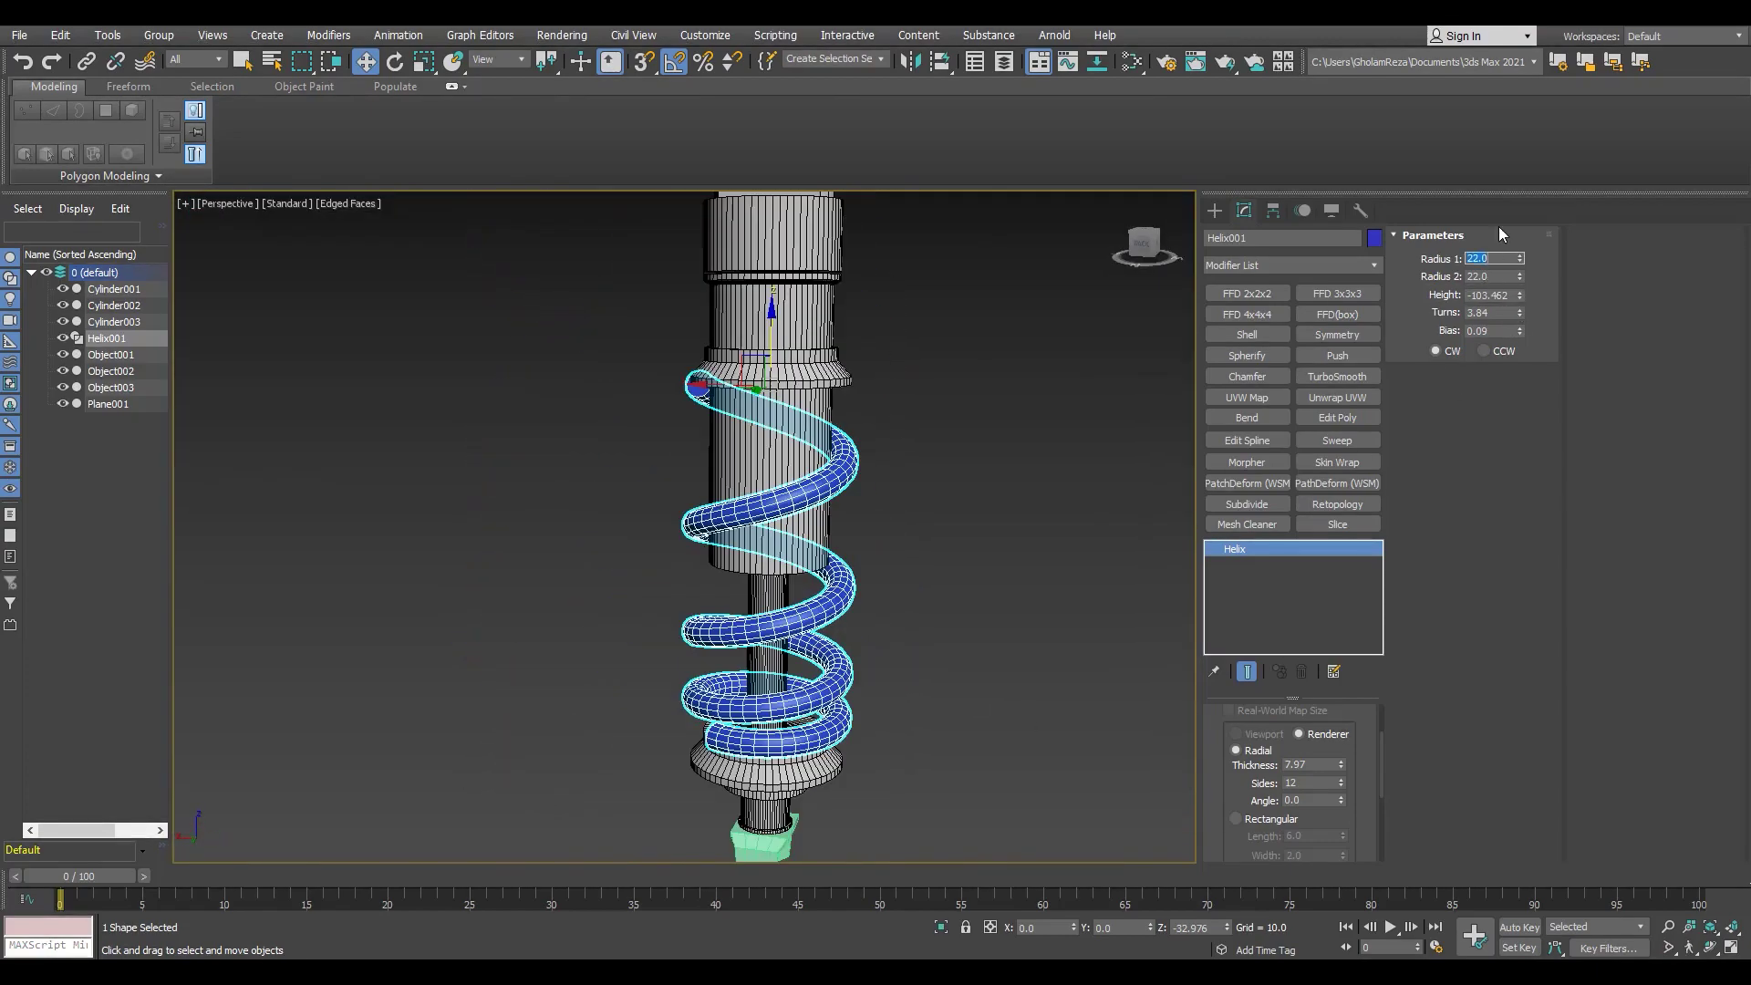
Step: Set the helix Radius 1 and Radius 2 to 18
{"action": "type", "text": "18"}
{"action": "key", "text": "Tab"}
{"action": "type", "text": "18"}
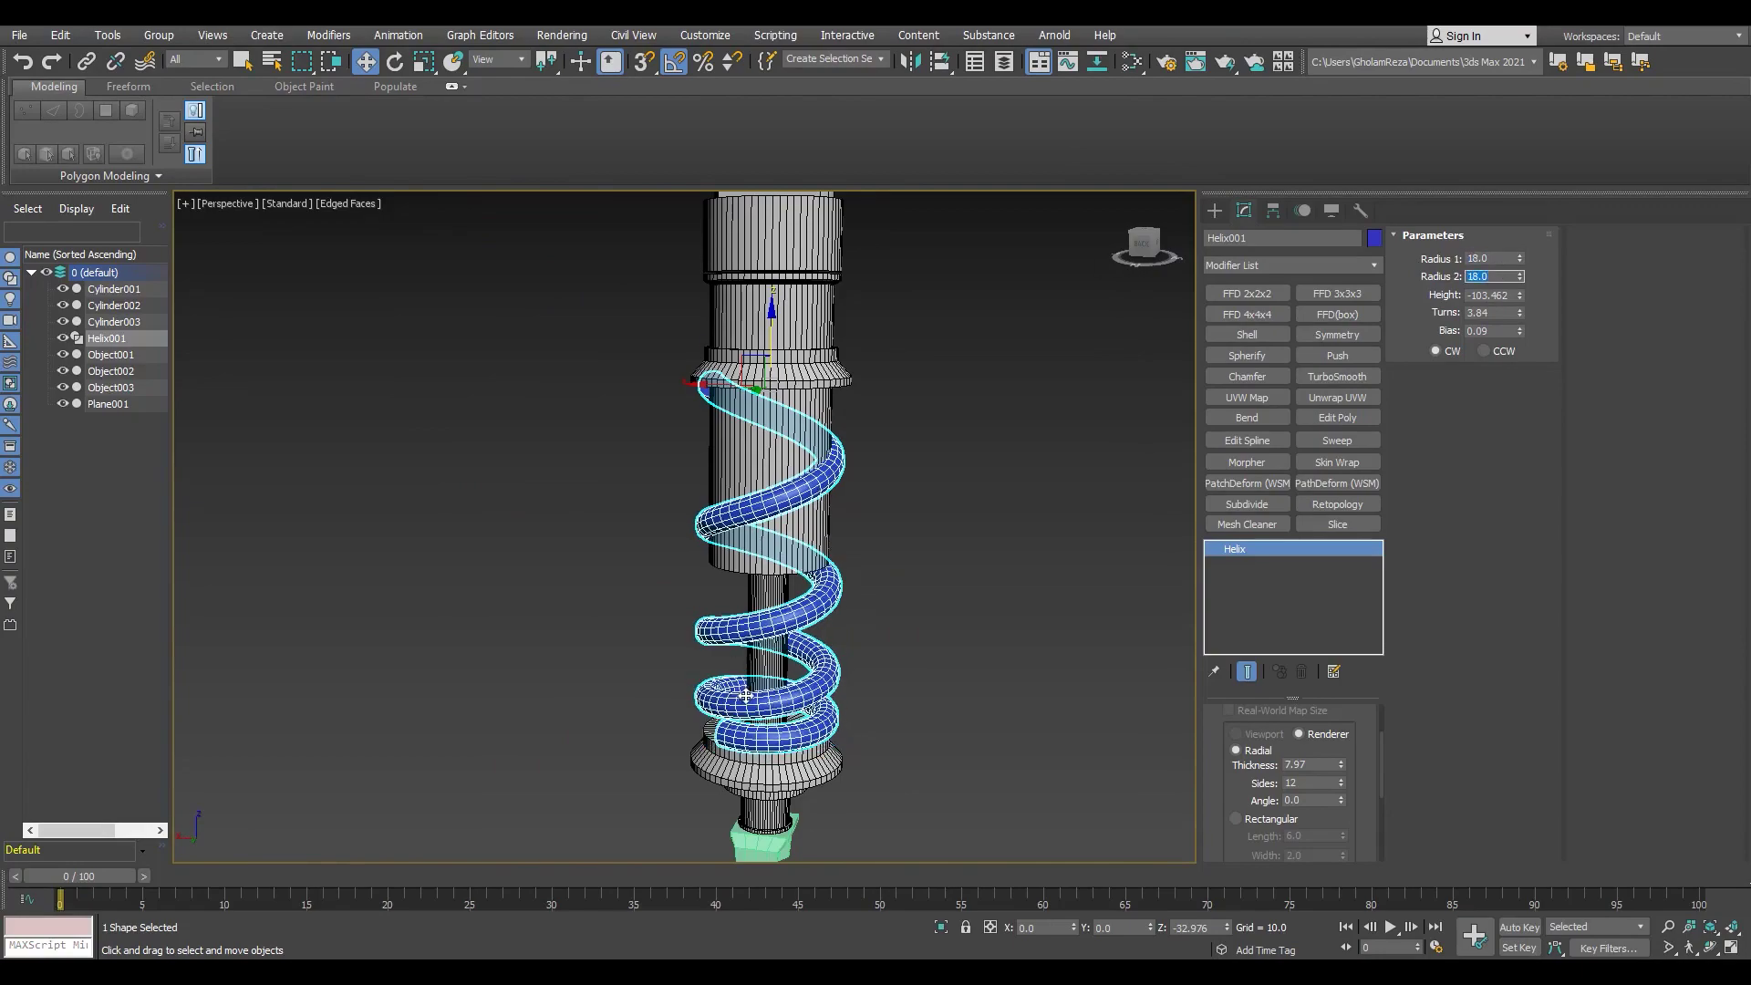
{"action": "scroll", "coordinate": [746, 696], "scroll_direction": "up", "scroll_amount": 3}
{"action": "scroll", "coordinate": [746, 695], "scroll_direction": "down", "scroll_amount": 3}
{"action": "scroll", "coordinate": [830, 411], "scroll_direction": "up", "scroll_amount": 2}
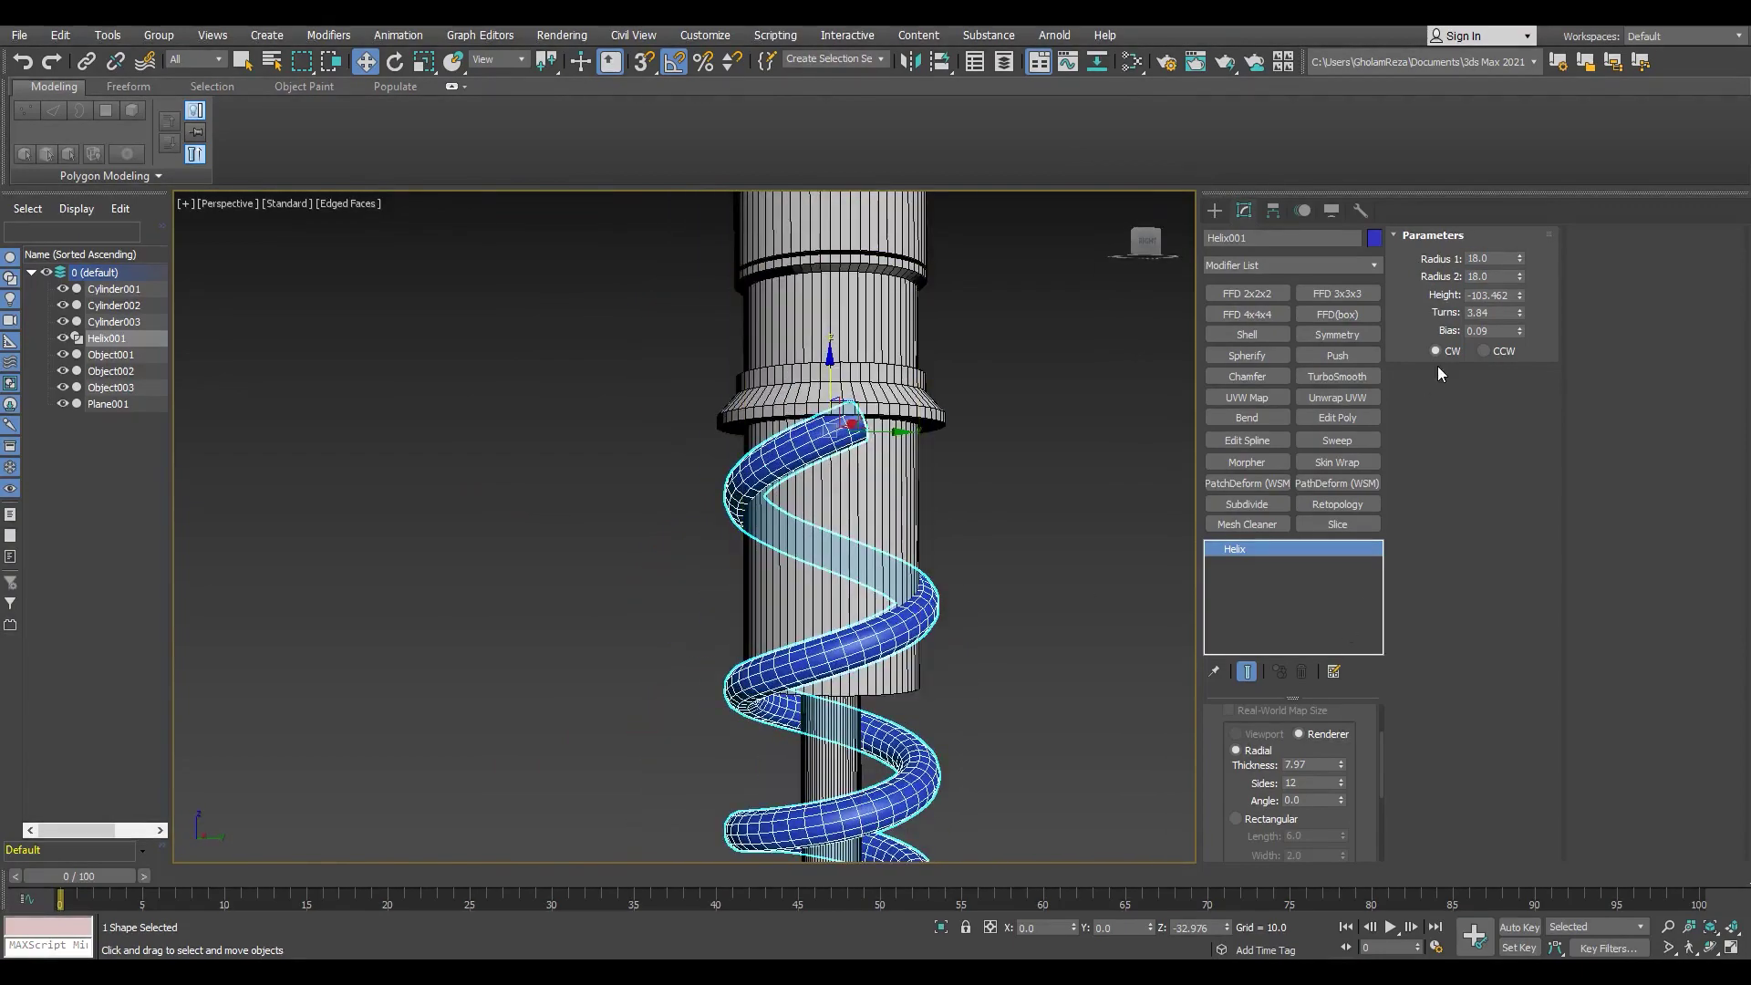
Step: Raise the helix to about 7.6 turns, shortening the height and evening the coil spacing
{"action": "mouse_move", "coordinate": [1521, 275]}
{"action": "left_mouse_down"}
{"action": "mouse_move", "coordinate": [1521, 301]}
{"action": "mouse_move", "coordinate": [1519, 228]}
{"action": "left_mouse_up"}
{"action": "middle_click_drag", "start_coordinate": [876, 857], "coordinate": [876, 746]}
{"action": "scroll", "coordinate": [875, 746], "scroll_direction": "up", "scroll_amount": 3}
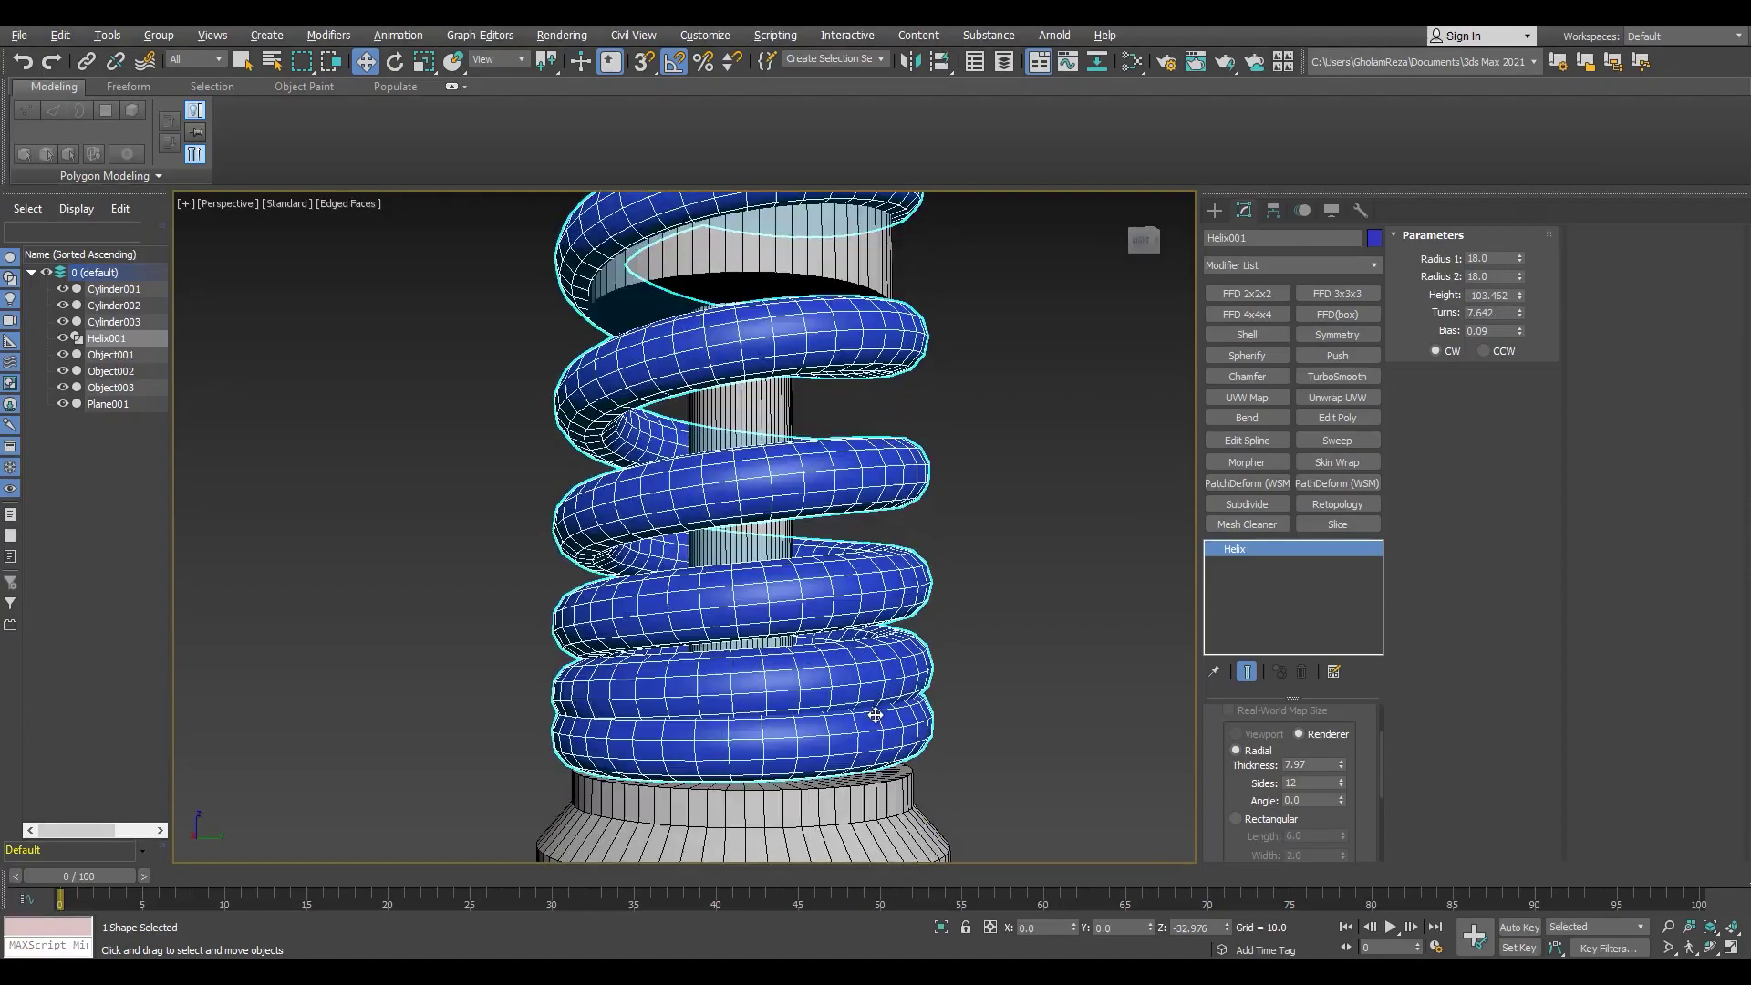
{"action": "left_click_drag", "start_coordinate": [1520, 294], "coordinate": [1520, 255]}
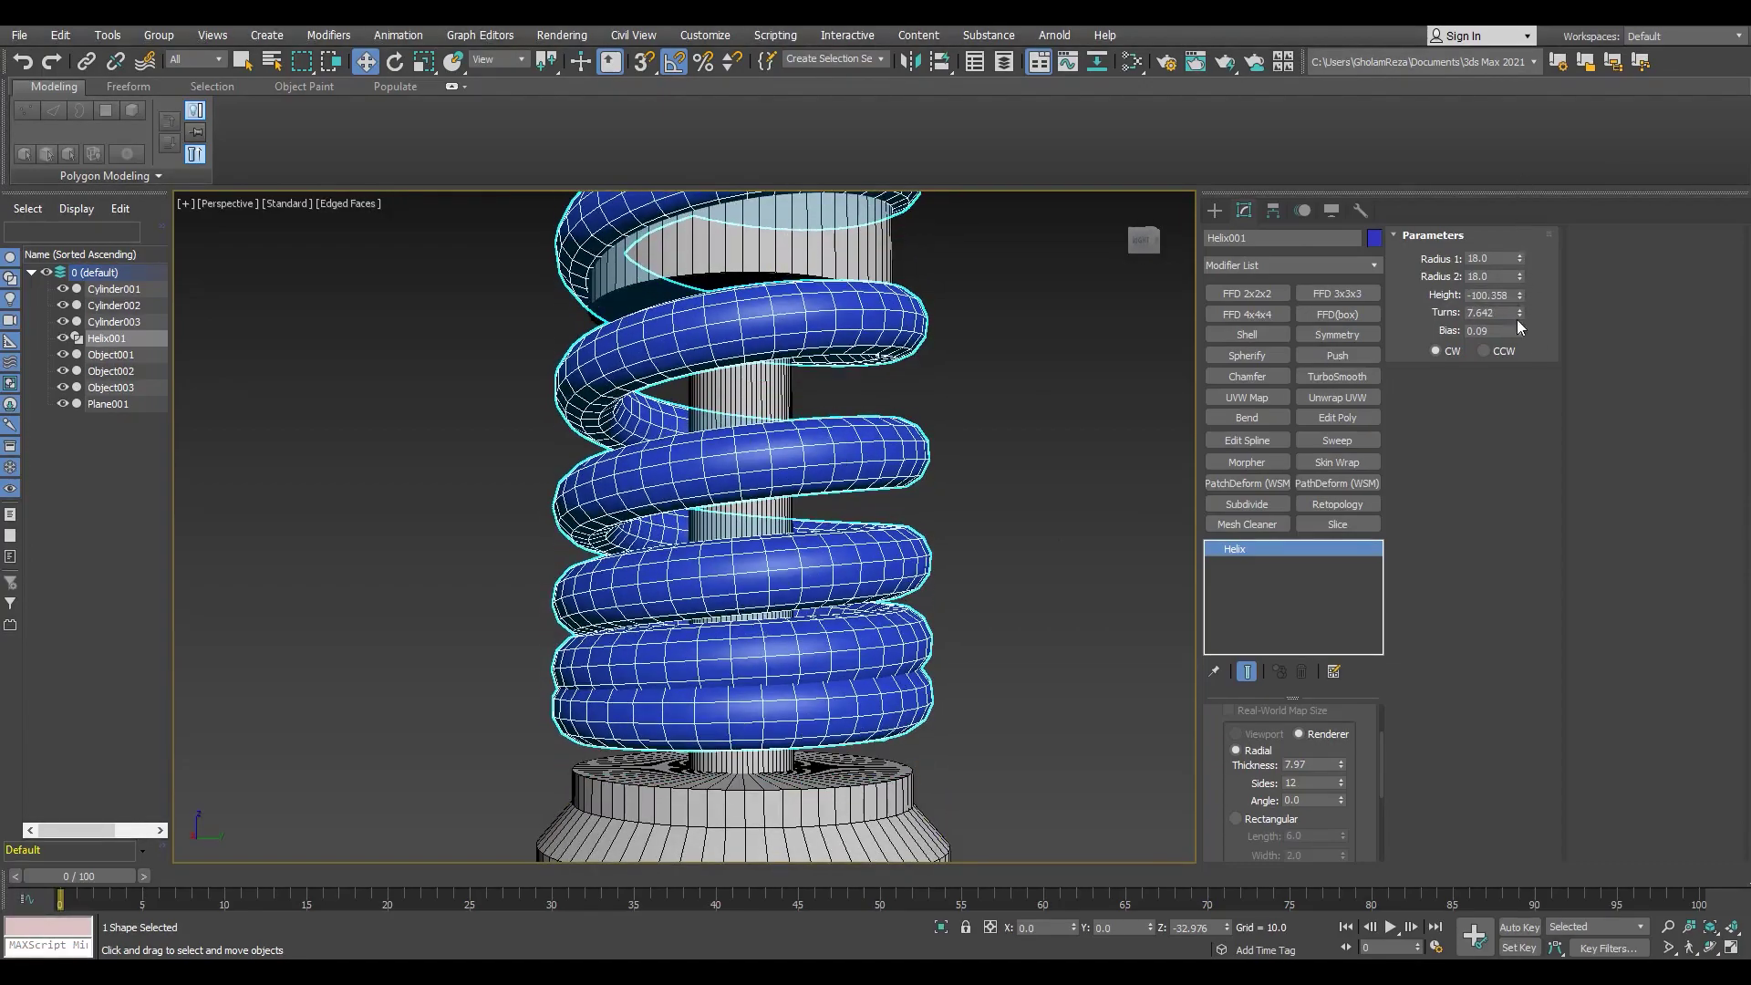
{"action": "mouse_move", "coordinate": [1519, 330]}
{"action": "left_mouse_down"}
{"action": "mouse_move", "coordinate": [1519, 356]}
{"action": "mouse_move", "coordinate": [1520, 315]}
{"action": "left_mouse_up"}
{"action": "key", "text": "F4"}
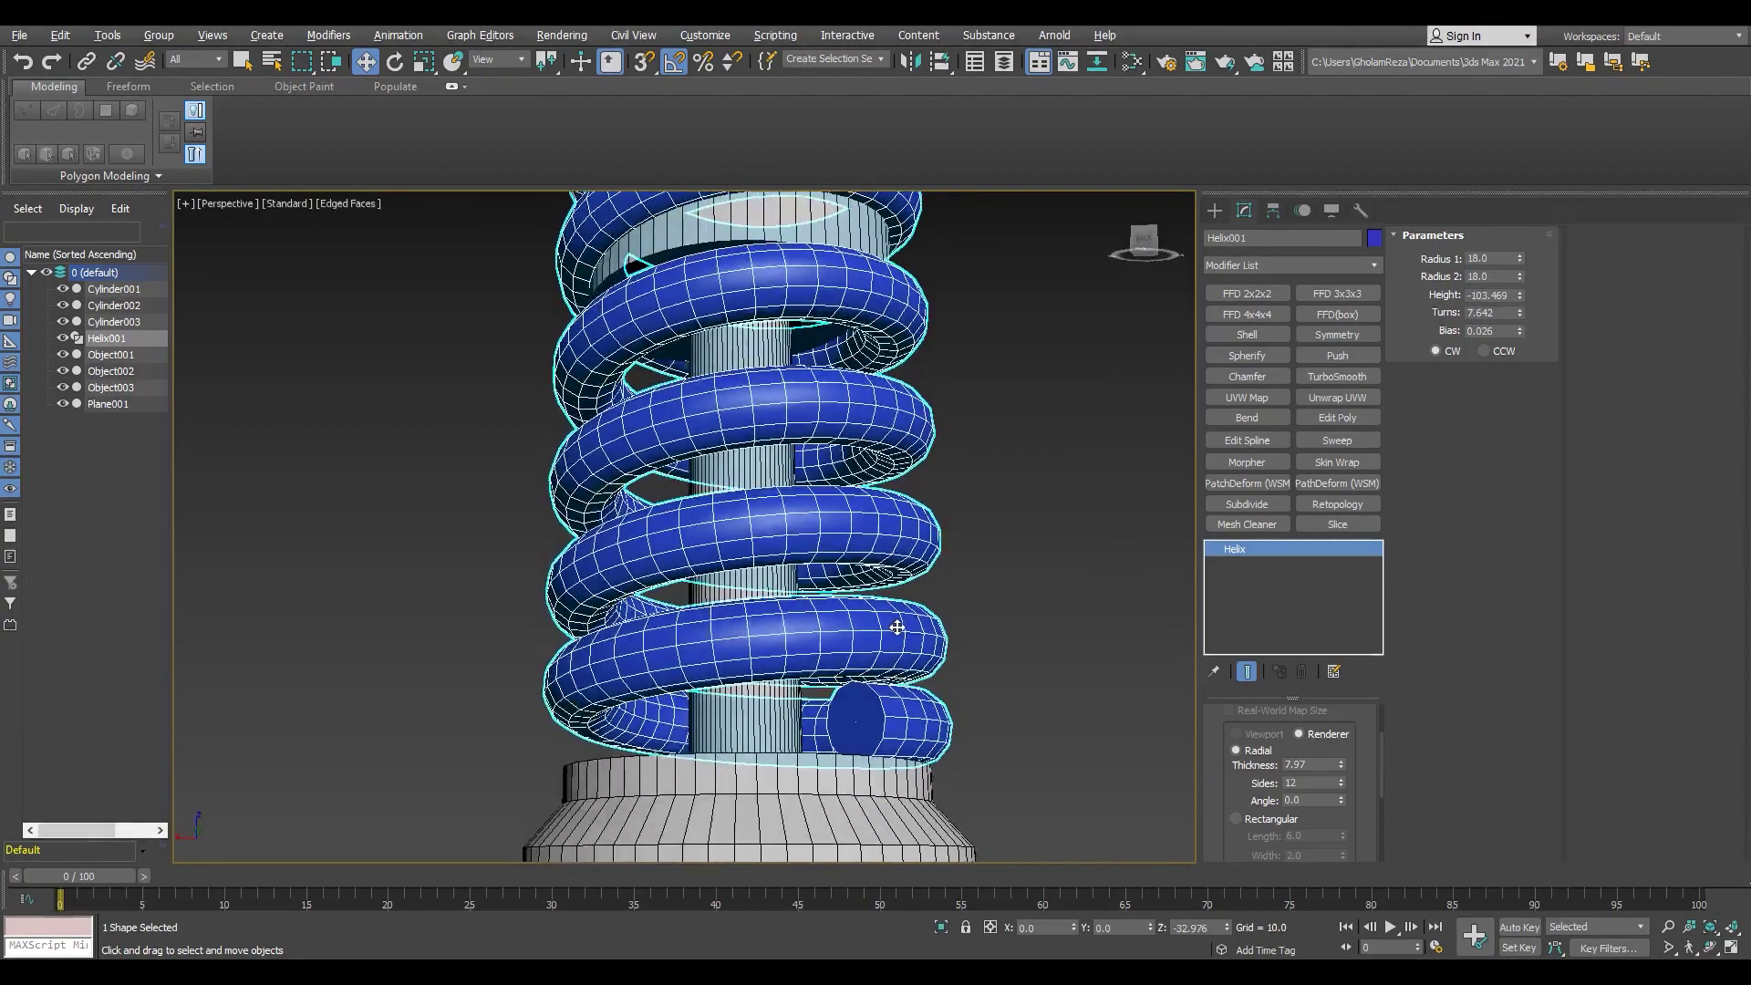
{"action": "scroll", "coordinate": [996, 611], "scroll_direction": "down", "scroll_amount": 5}
{"action": "scroll", "coordinate": [829, 548], "scroll_direction": "up", "scroll_amount": 4}
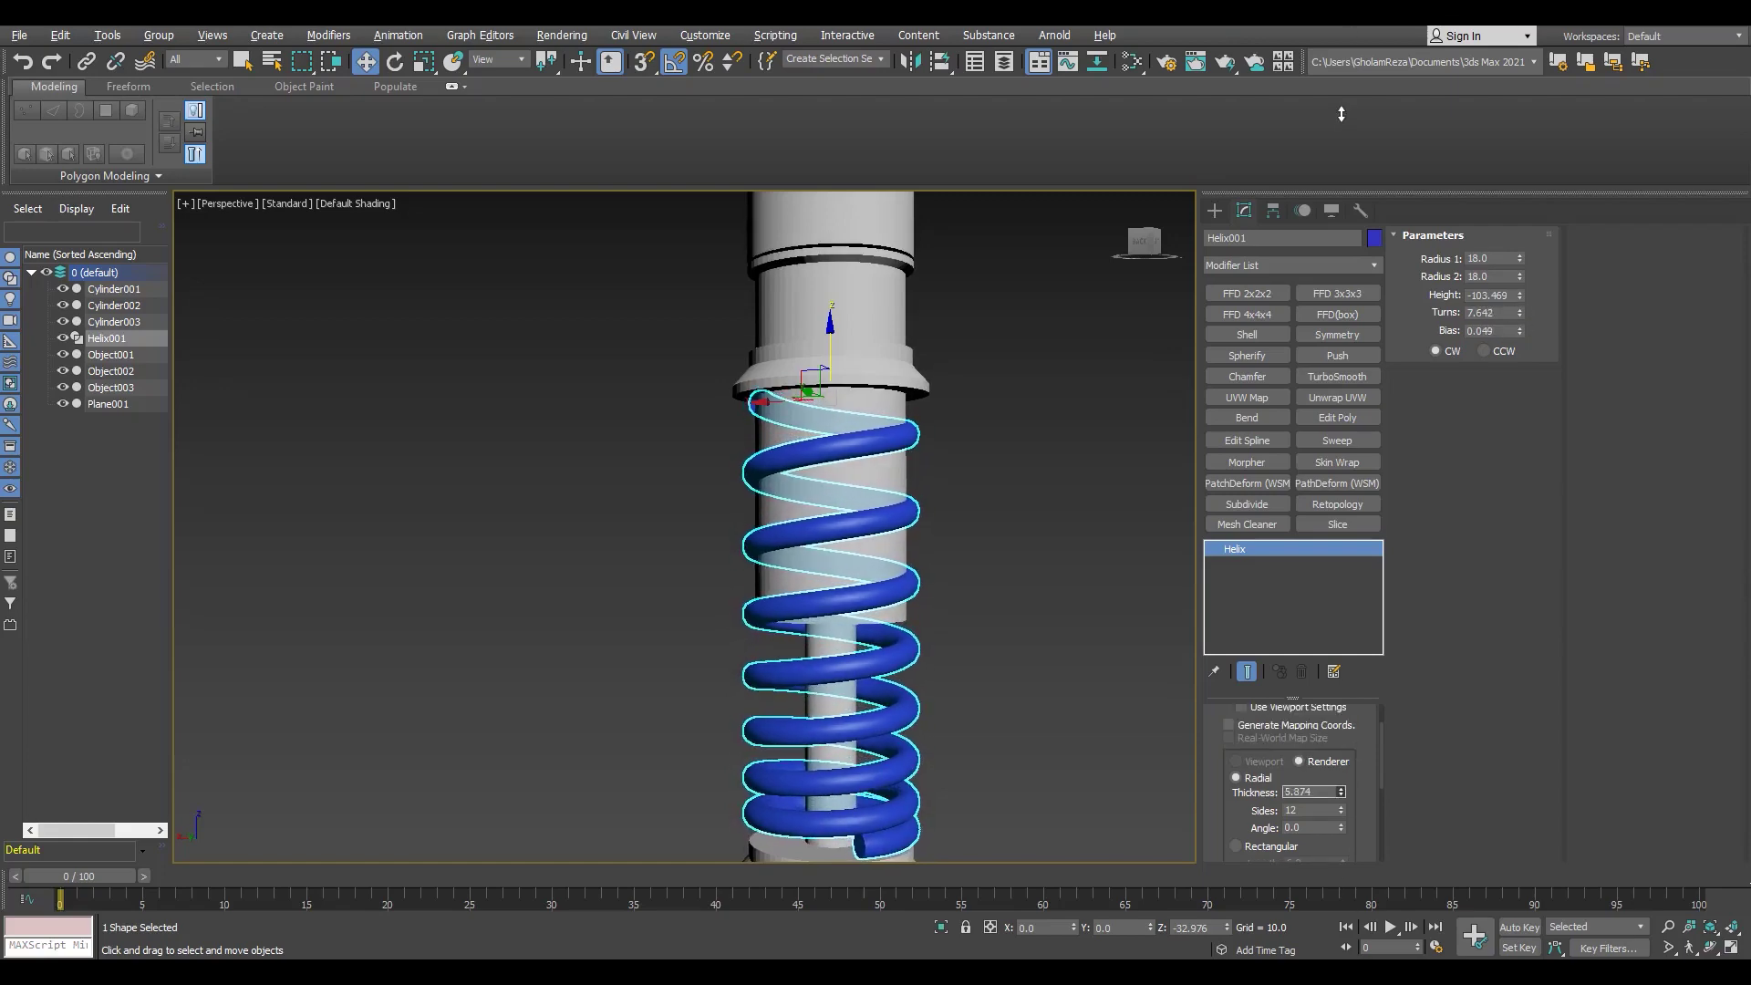
Step: Adjust the helix Bias, undoing an accidental change to the end radius
{"action": "middle_click_drag", "start_coordinate": [954, 655], "coordinate": [953, 472]}
{"action": "scroll", "coordinate": [770, 665], "scroll_direction": "up", "scroll_amount": 4}
{"action": "scroll", "coordinate": [770, 665], "scroll_direction": "up", "scroll_amount": 2}
{"action": "left_click_drag", "start_coordinate": [1519, 330], "coordinate": [1523, 301]}
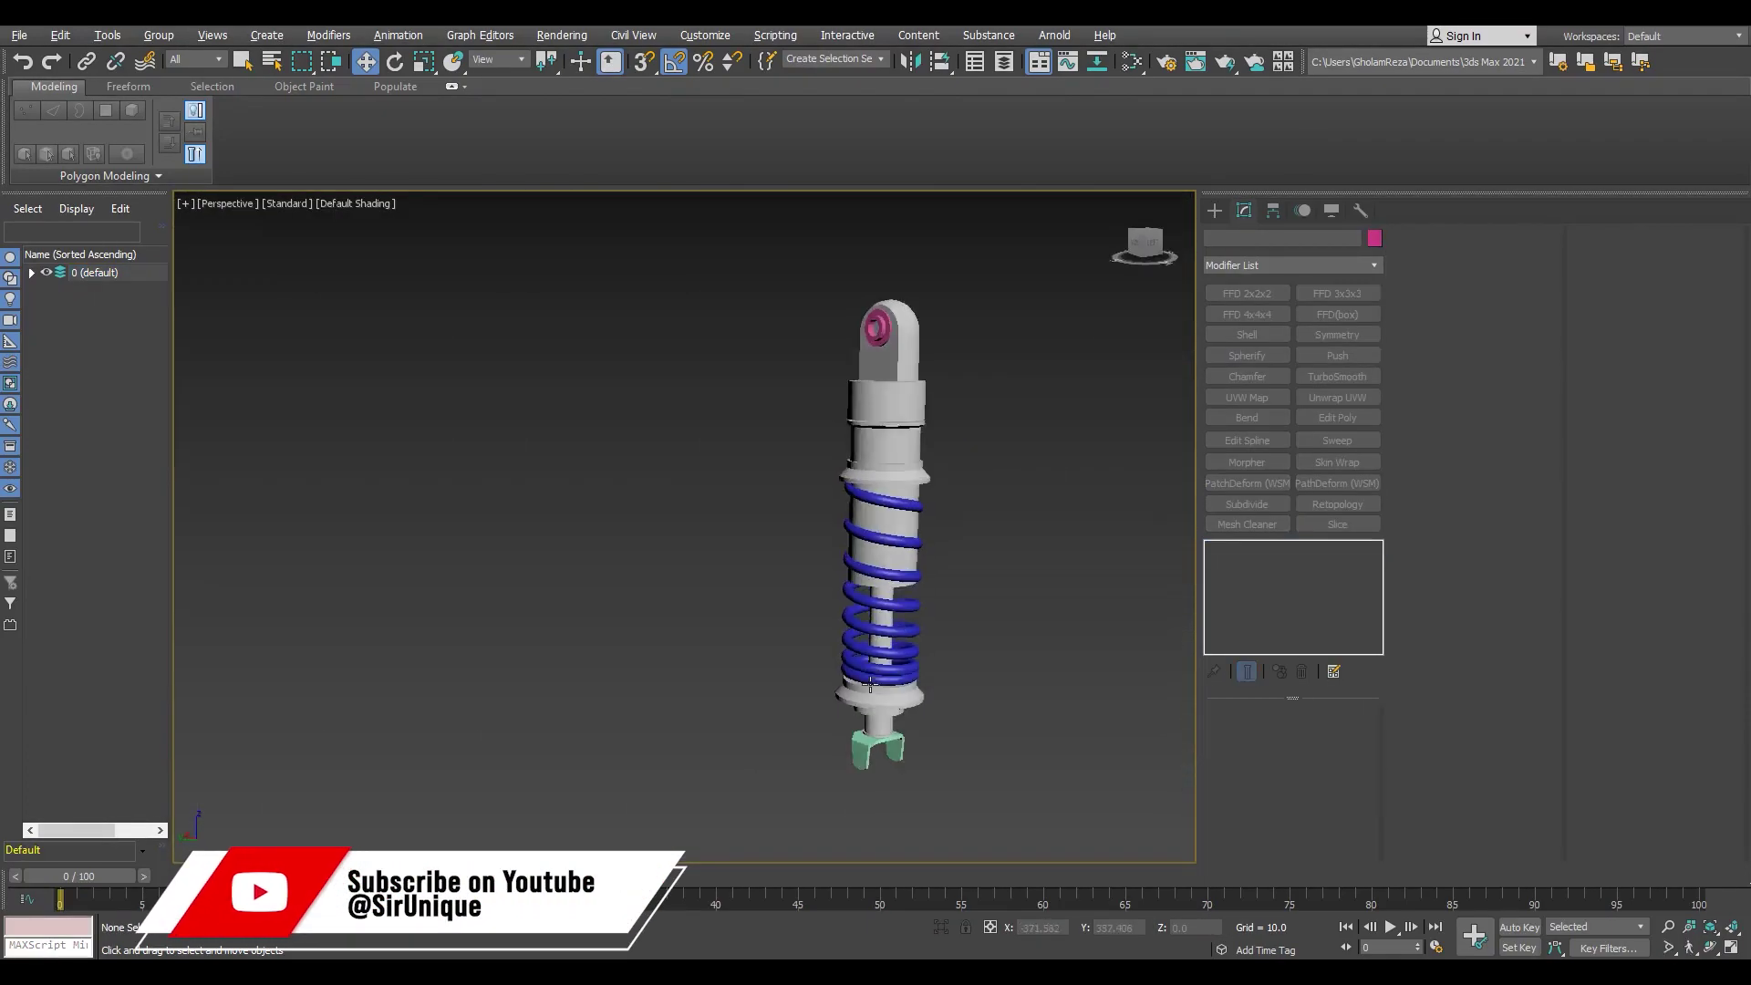
{"action": "scroll", "coordinate": [870, 684], "scroll_direction": "up", "scroll_amount": 5}
{"action": "left_click", "coordinate": [896, 390]}
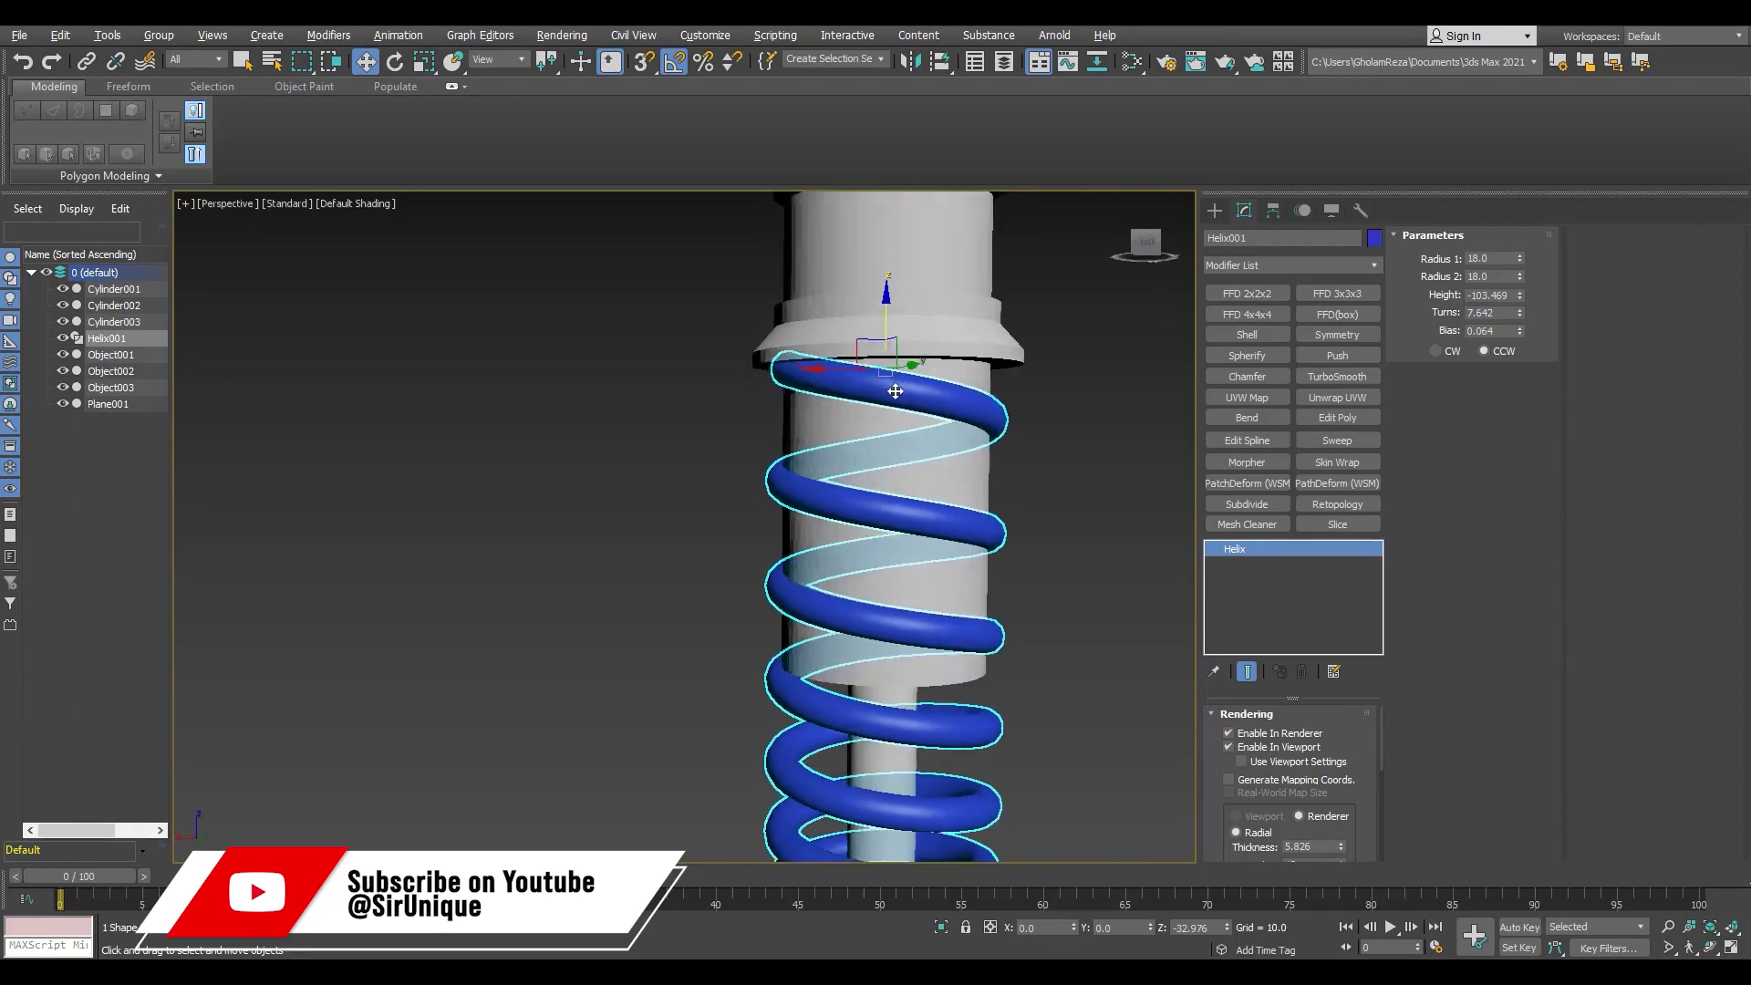
{"action": "left_click_drag", "start_coordinate": [1519, 276], "coordinate": [1521, 263]}
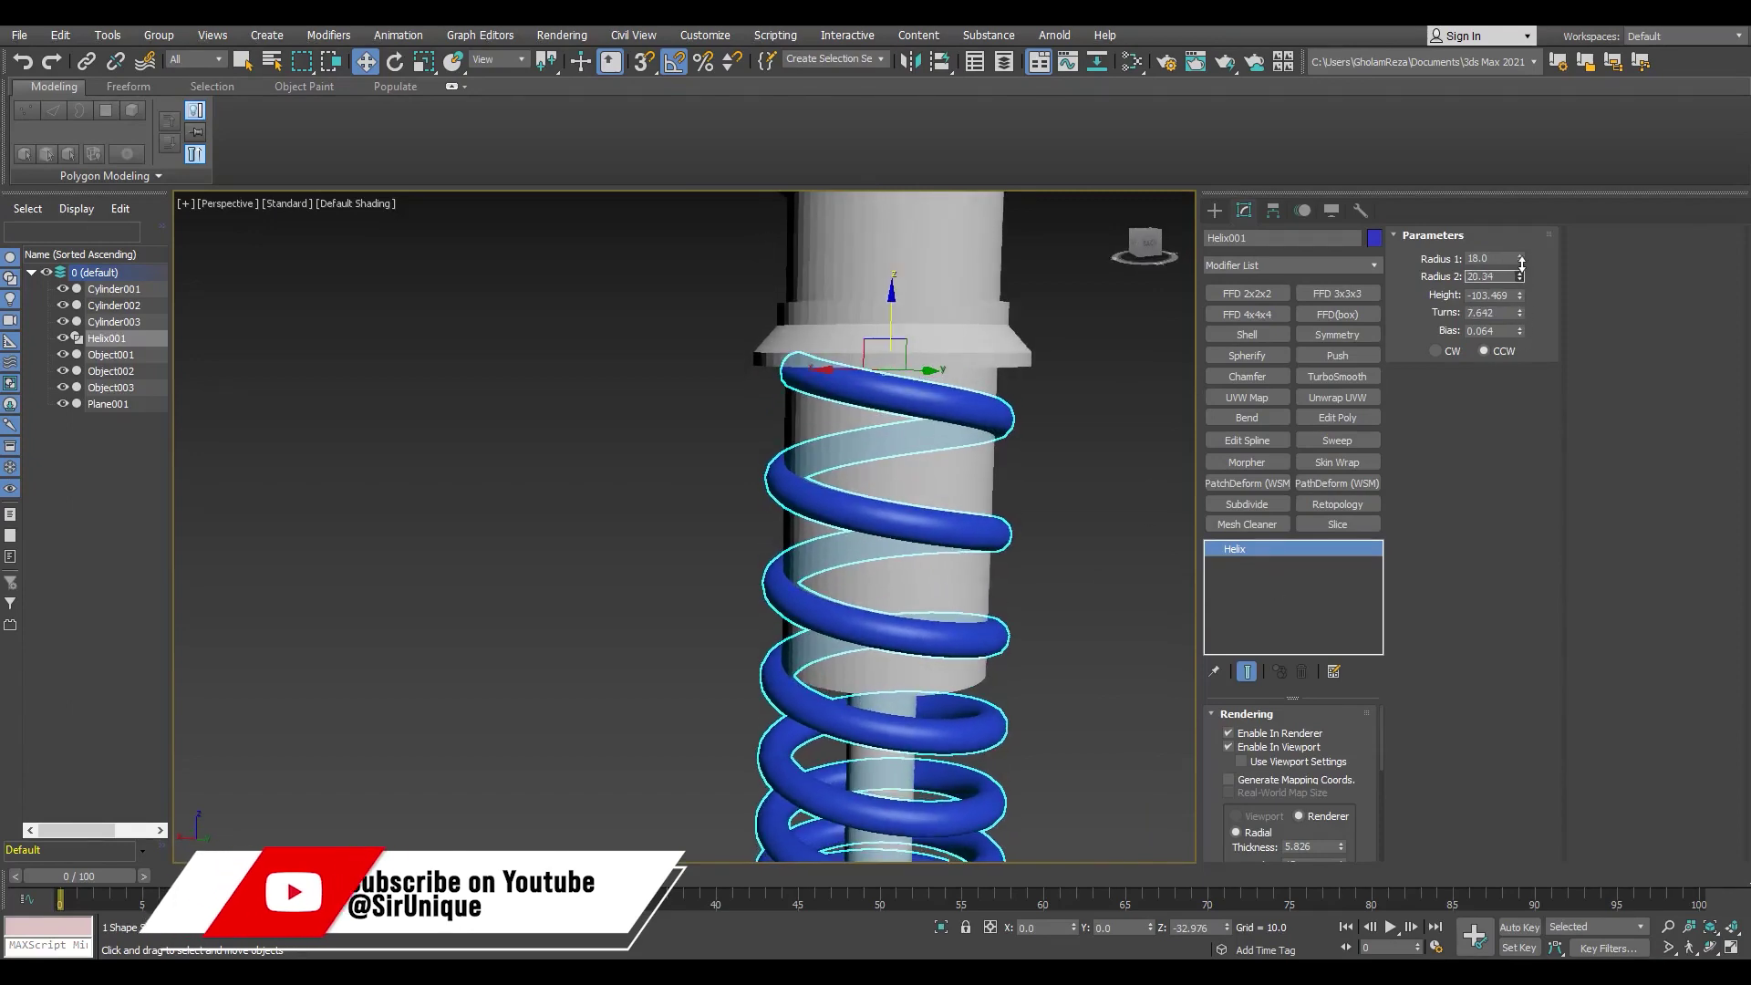
{"action": "key", "text": "ctrl+z"}
Step: Set the helix Rendering Thickness to 7
{"action": "double_click", "coordinate": [1310, 846]}
{"action": "type", "text": "7"}
{"action": "key", "text": "Return"}
{"action": "scroll", "coordinate": [713, 604], "scroll_direction": "down", "scroll_amount": 4}
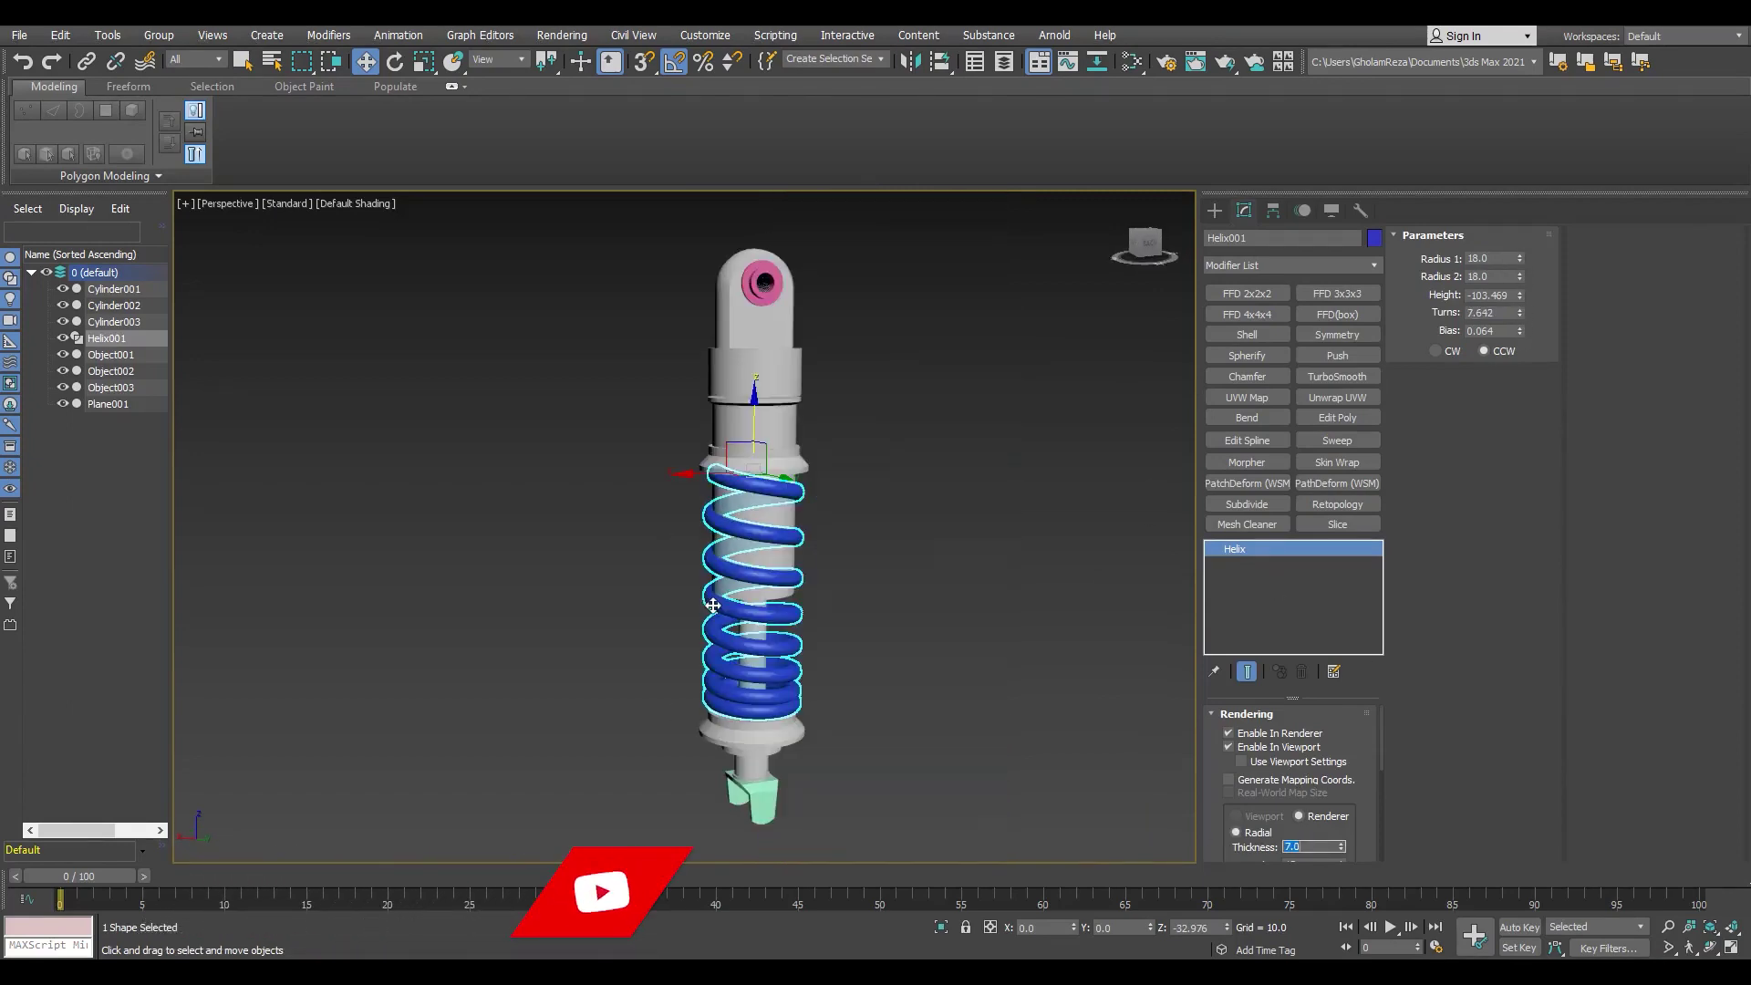
{"action": "scroll", "coordinate": [713, 604], "scroll_direction": "up", "scroll_amount": 4}
{"action": "scroll", "coordinate": [766, 578], "scroll_direction": "up", "scroll_amount": 3}
{"action": "scroll", "coordinate": [839, 723], "scroll_direction": "down", "scroll_amount": 3}
Step: Slightly reduce the coil bias, then deselect the spring
{"action": "key", "text": "F4"}
{"action": "scroll", "coordinate": [988, 618], "scroll_direction": "up", "scroll_amount": 2}
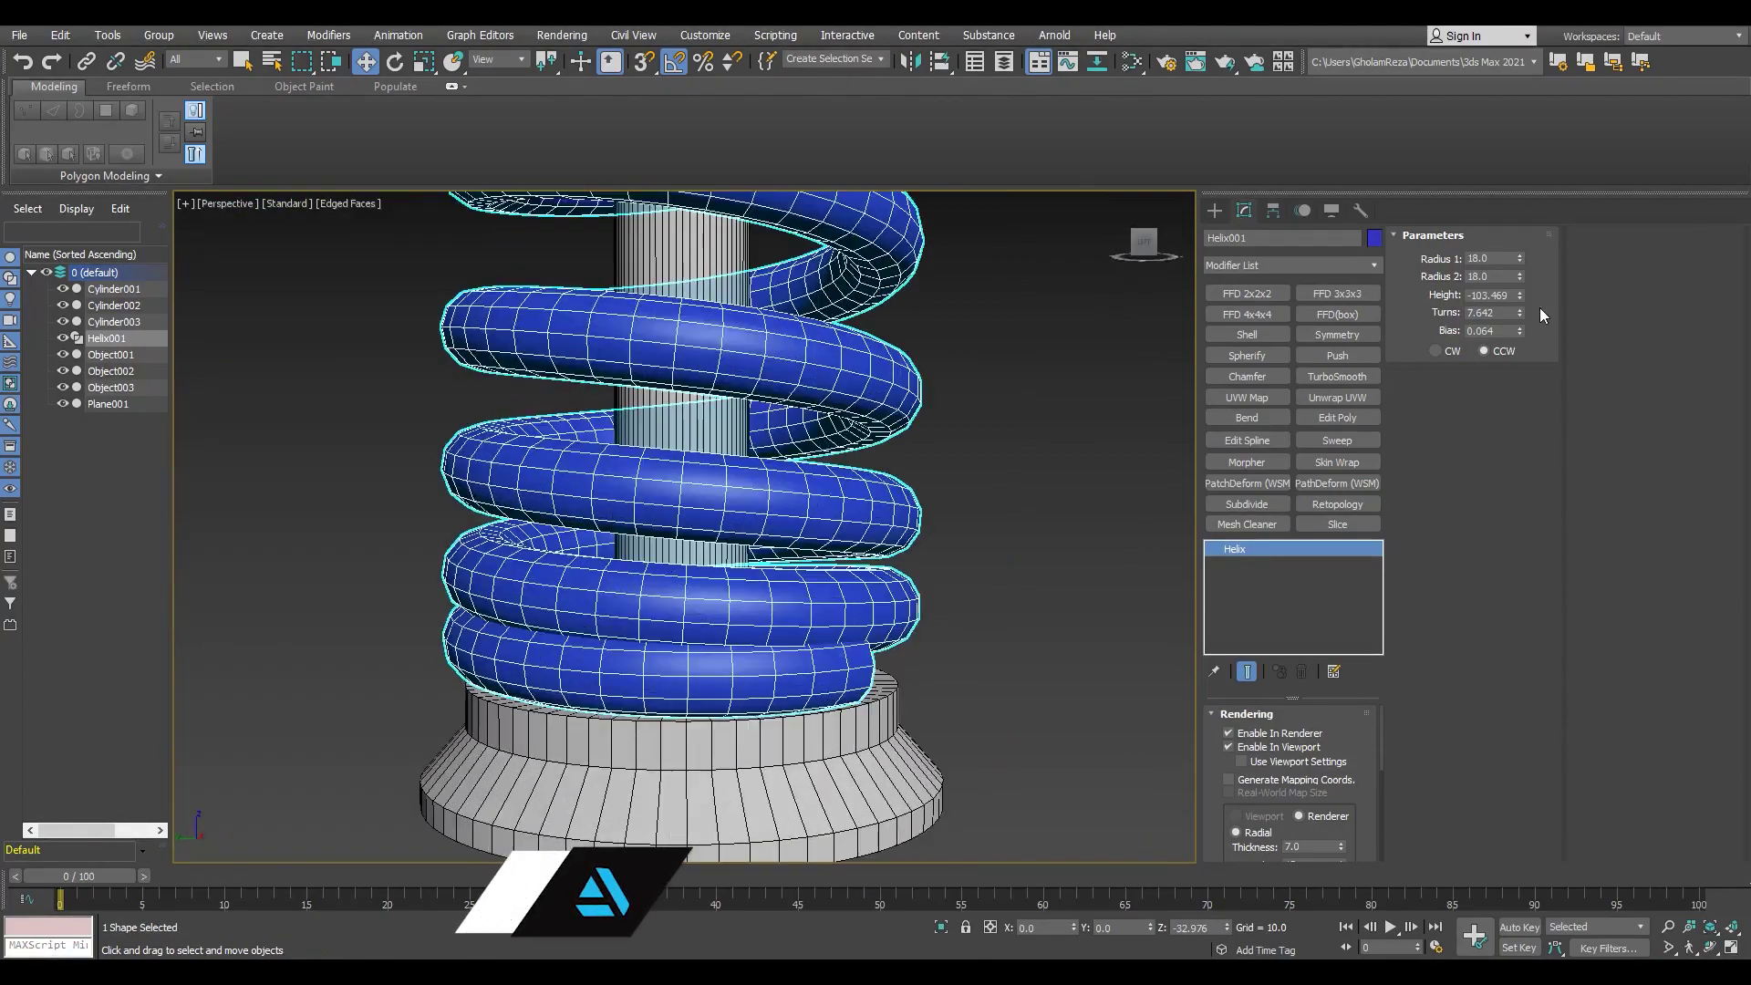
{"action": "left_click_drag", "start_coordinate": [1519, 331], "coordinate": [1519, 339]}
{"action": "scroll", "coordinate": [839, 629], "scroll_direction": "down", "scroll_amount": 5}
{"action": "key", "text": "F4"}
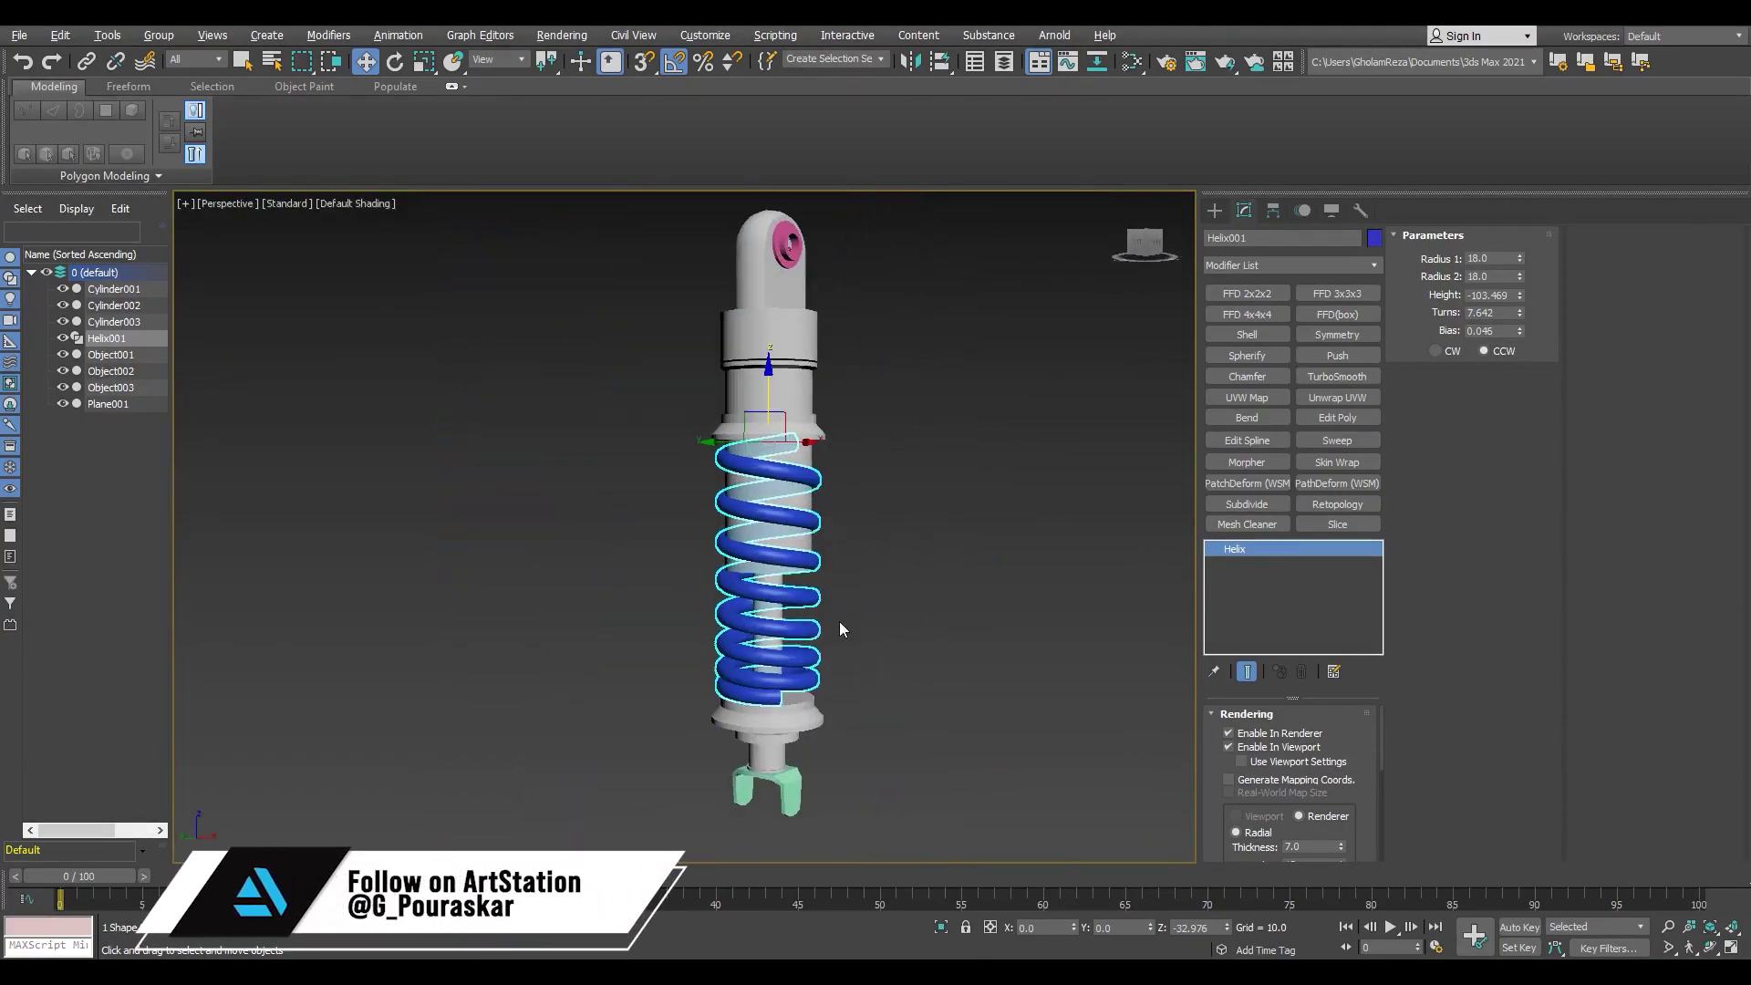
{"action": "left_click", "coordinate": [839, 629]}
{"action": "scroll", "coordinate": [935, 664], "scroll_direction": "up", "scroll_amount": 1}
{"action": "scroll", "coordinate": [690, 662], "scroll_direction": "down", "scroll_amount": 3}
{"action": "scroll", "coordinate": [874, 465], "scroll_direction": "down", "scroll_amount": 2}
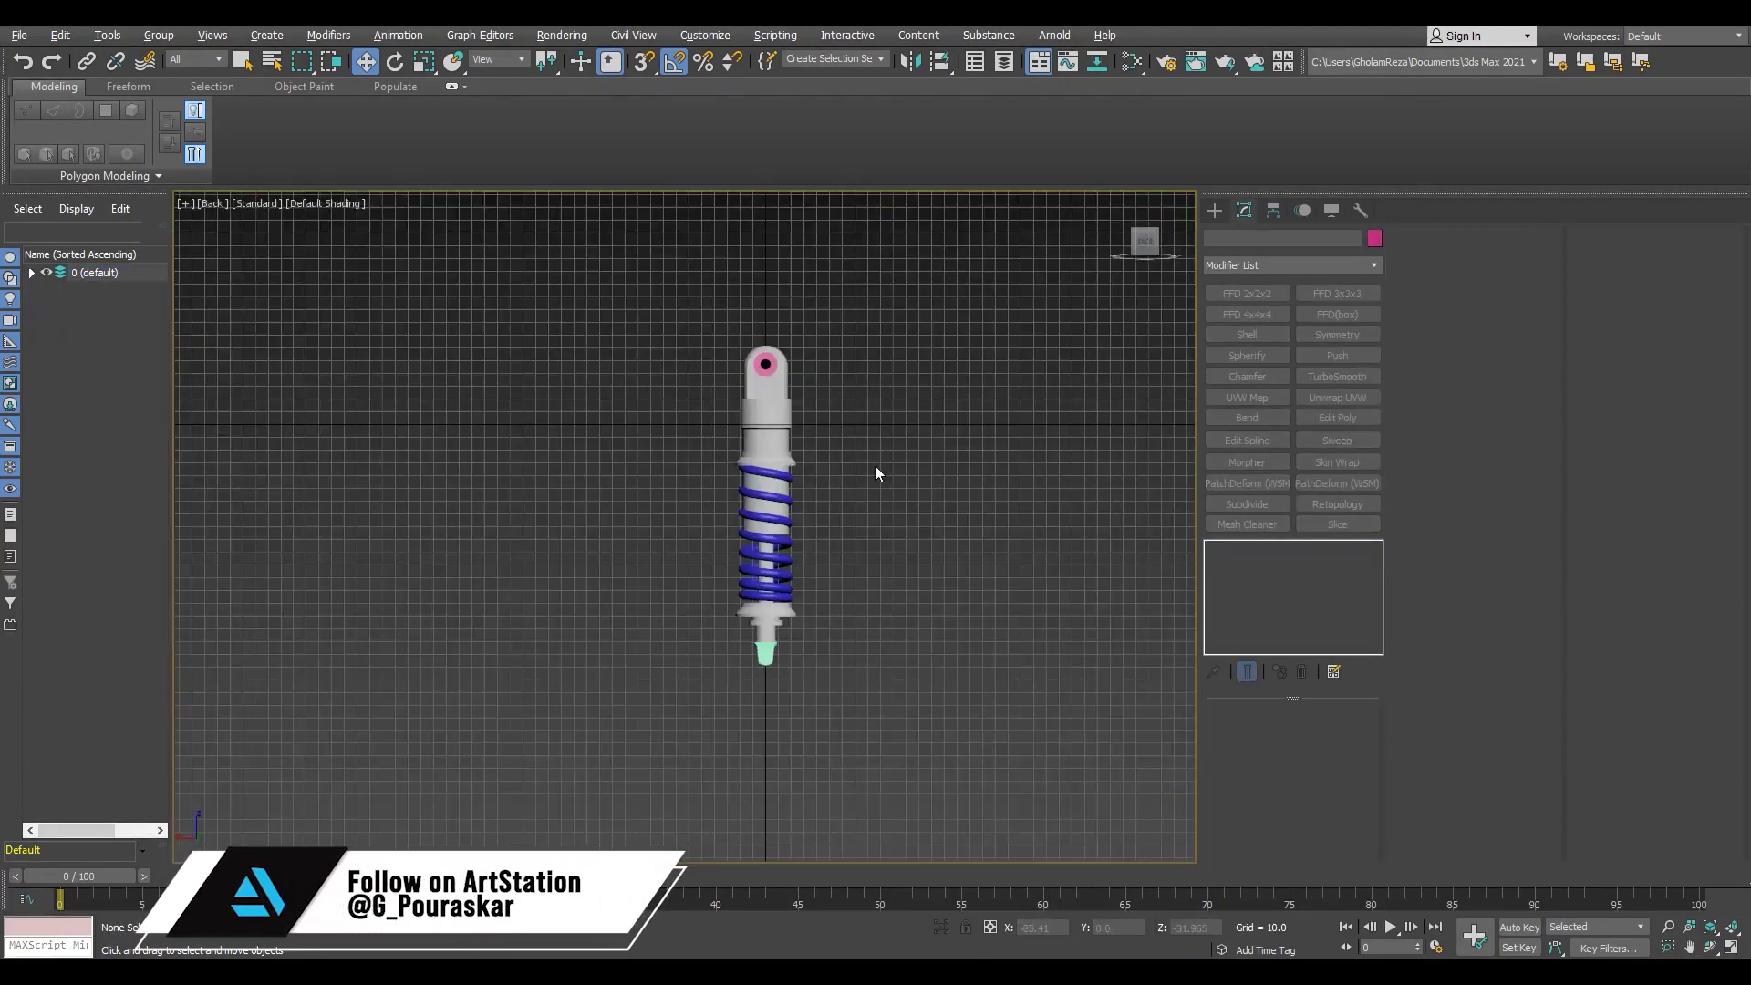
Step: Return to the four-view layout and select the lower cap object
{"action": "key", "text": "alt+w"}
{"action": "key", "text": "alt+w"}
{"action": "scroll", "coordinate": [687, 651], "scroll_direction": "up", "scroll_amount": 1}
{"action": "scroll", "coordinate": [686, 651], "scroll_direction": "up", "scroll_amount": 2}
{"action": "scroll", "coordinate": [686, 651], "scroll_direction": "up", "scroll_amount": 1}
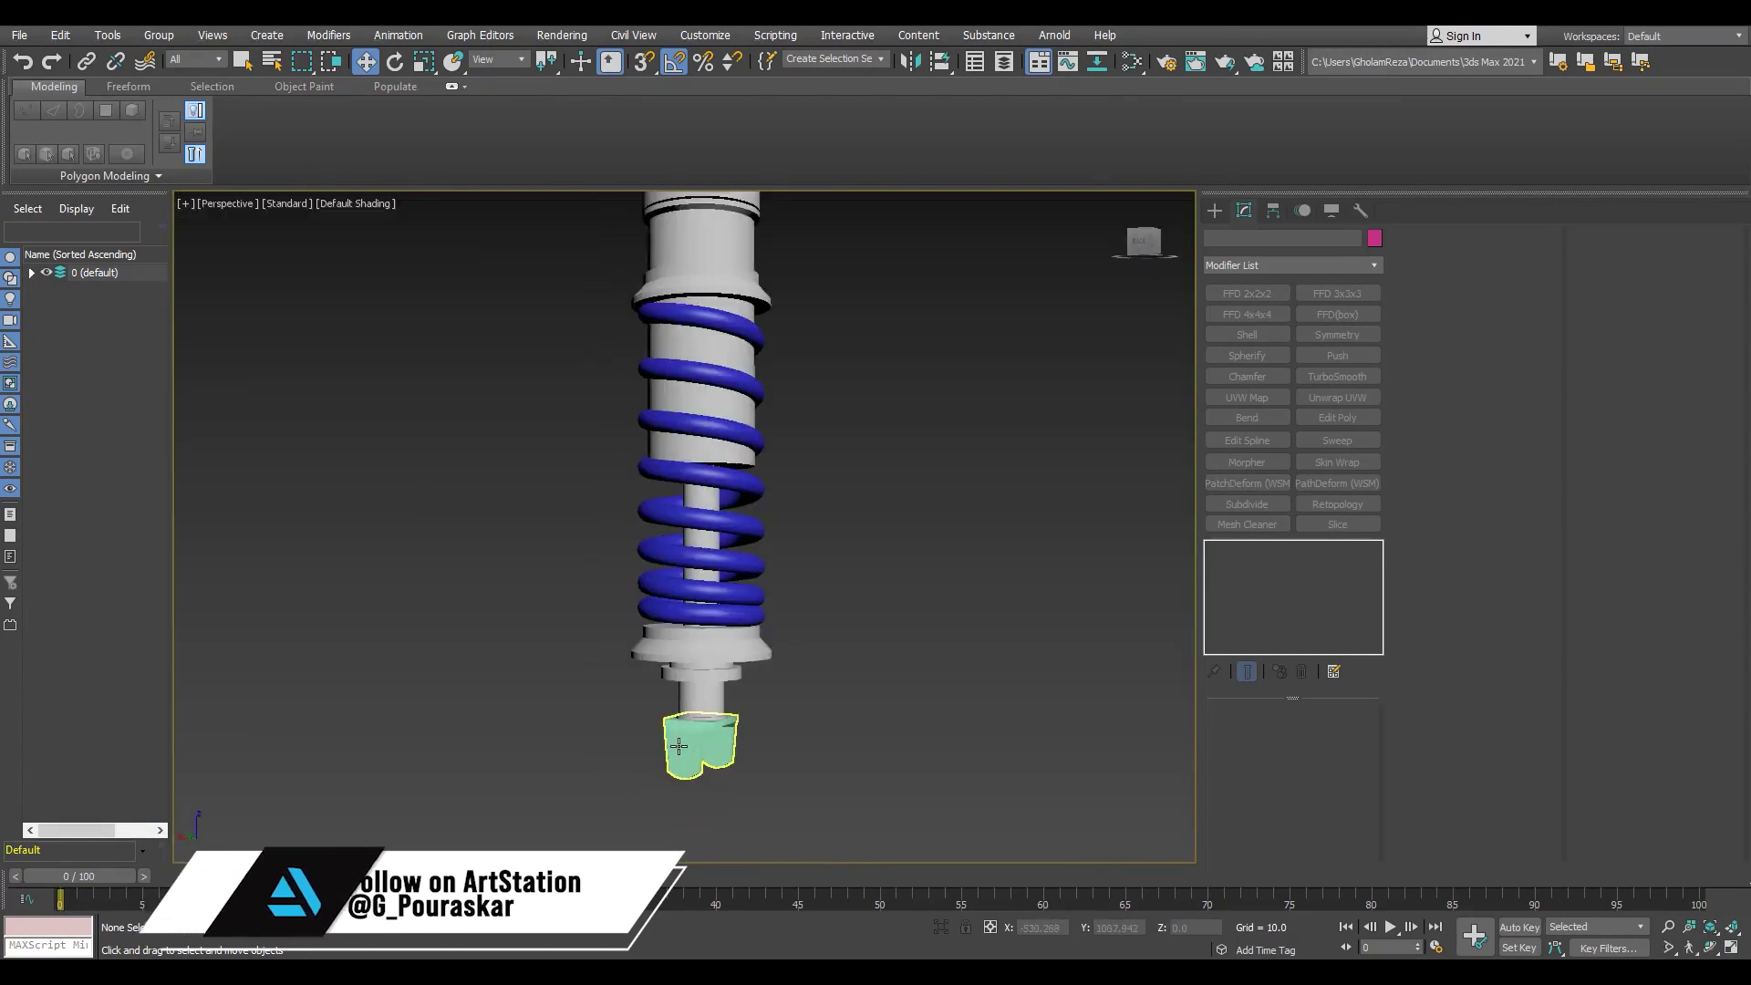
{"action": "scroll", "coordinate": [687, 651], "scroll_direction": "up", "scroll_amount": 1}
{"action": "scroll", "coordinate": [730, 651], "scroll_direction": "up", "scroll_amount": 1}
{"action": "key", "text": "F4"}
{"action": "scroll", "coordinate": [771, 651], "scroll_direction": "up", "scroll_amount": 2}
{"action": "scroll", "coordinate": [771, 651], "scroll_direction": "down", "scroll_amount": 3}
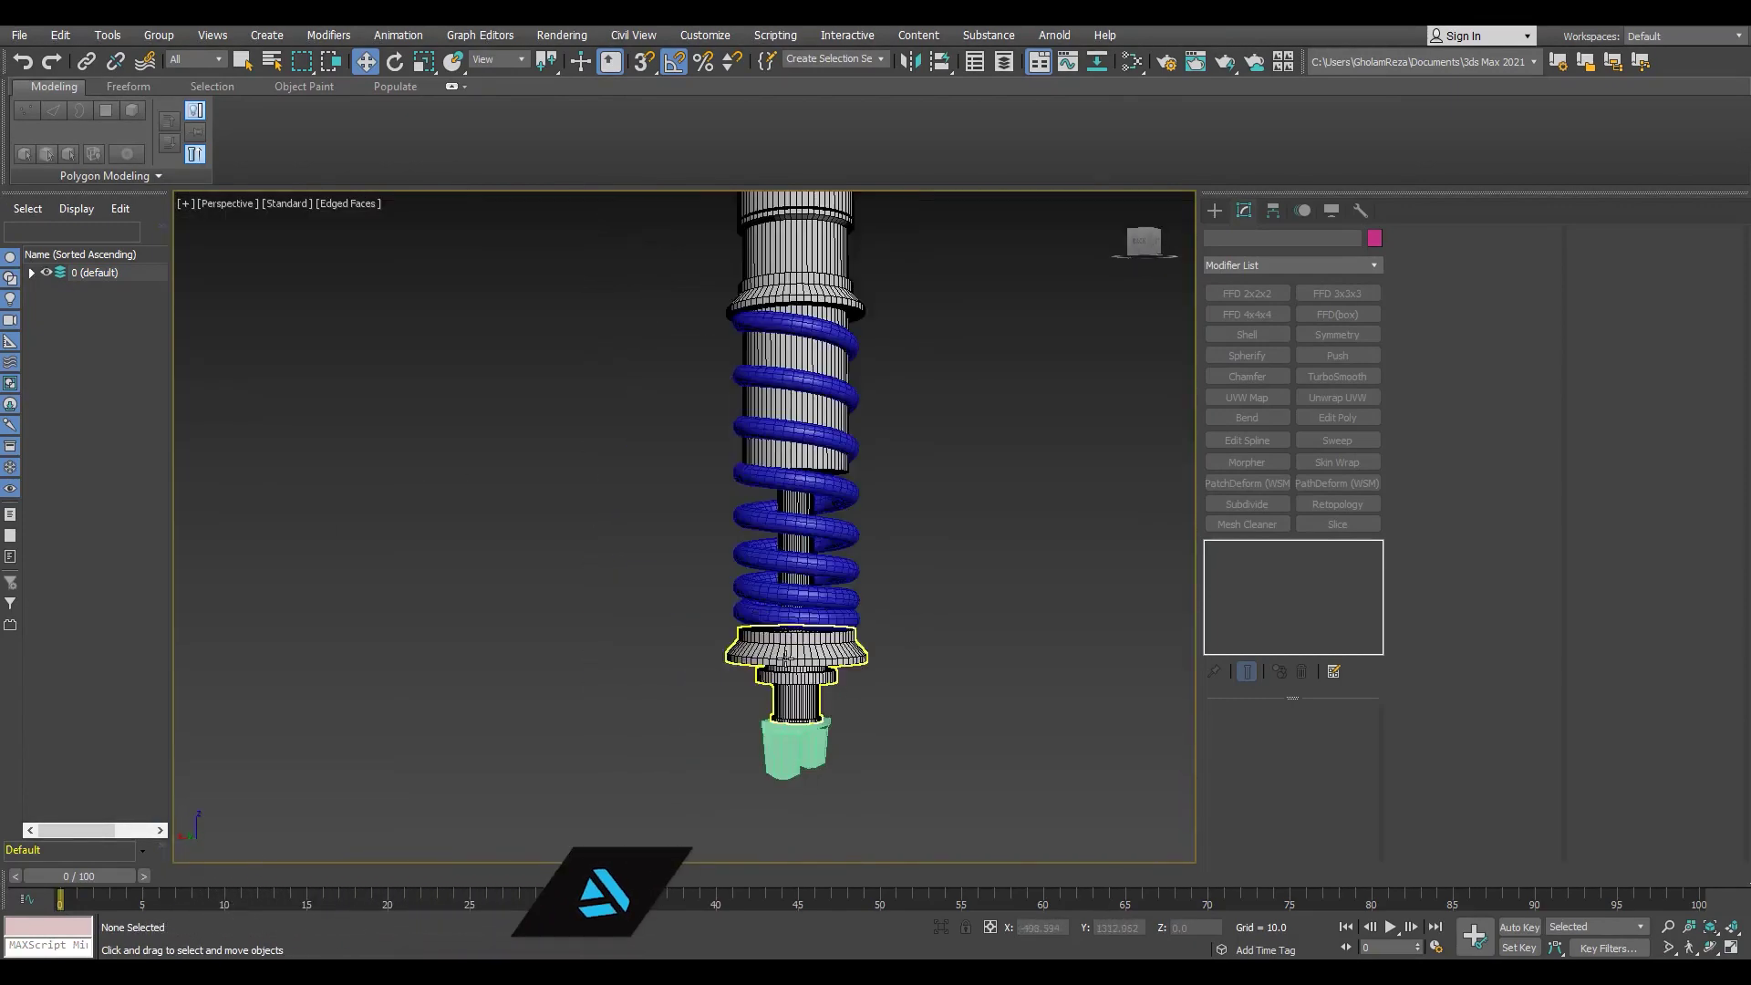
{"action": "scroll", "coordinate": [772, 651], "scroll_direction": "down", "scroll_amount": 2}
{"action": "left_click", "coordinate": [783, 698]}
{"action": "scroll", "coordinate": [782, 697], "scroll_direction": "up", "scroll_amount": 3}
Step: Box-select a group of the lower cap's vertices in the back view
{"action": "key", "text": "k"}
{"action": "key", "text": "1"}
{"action": "left_click_drag", "start_coordinate": [479, 695], "coordinate": [1091, 380]}
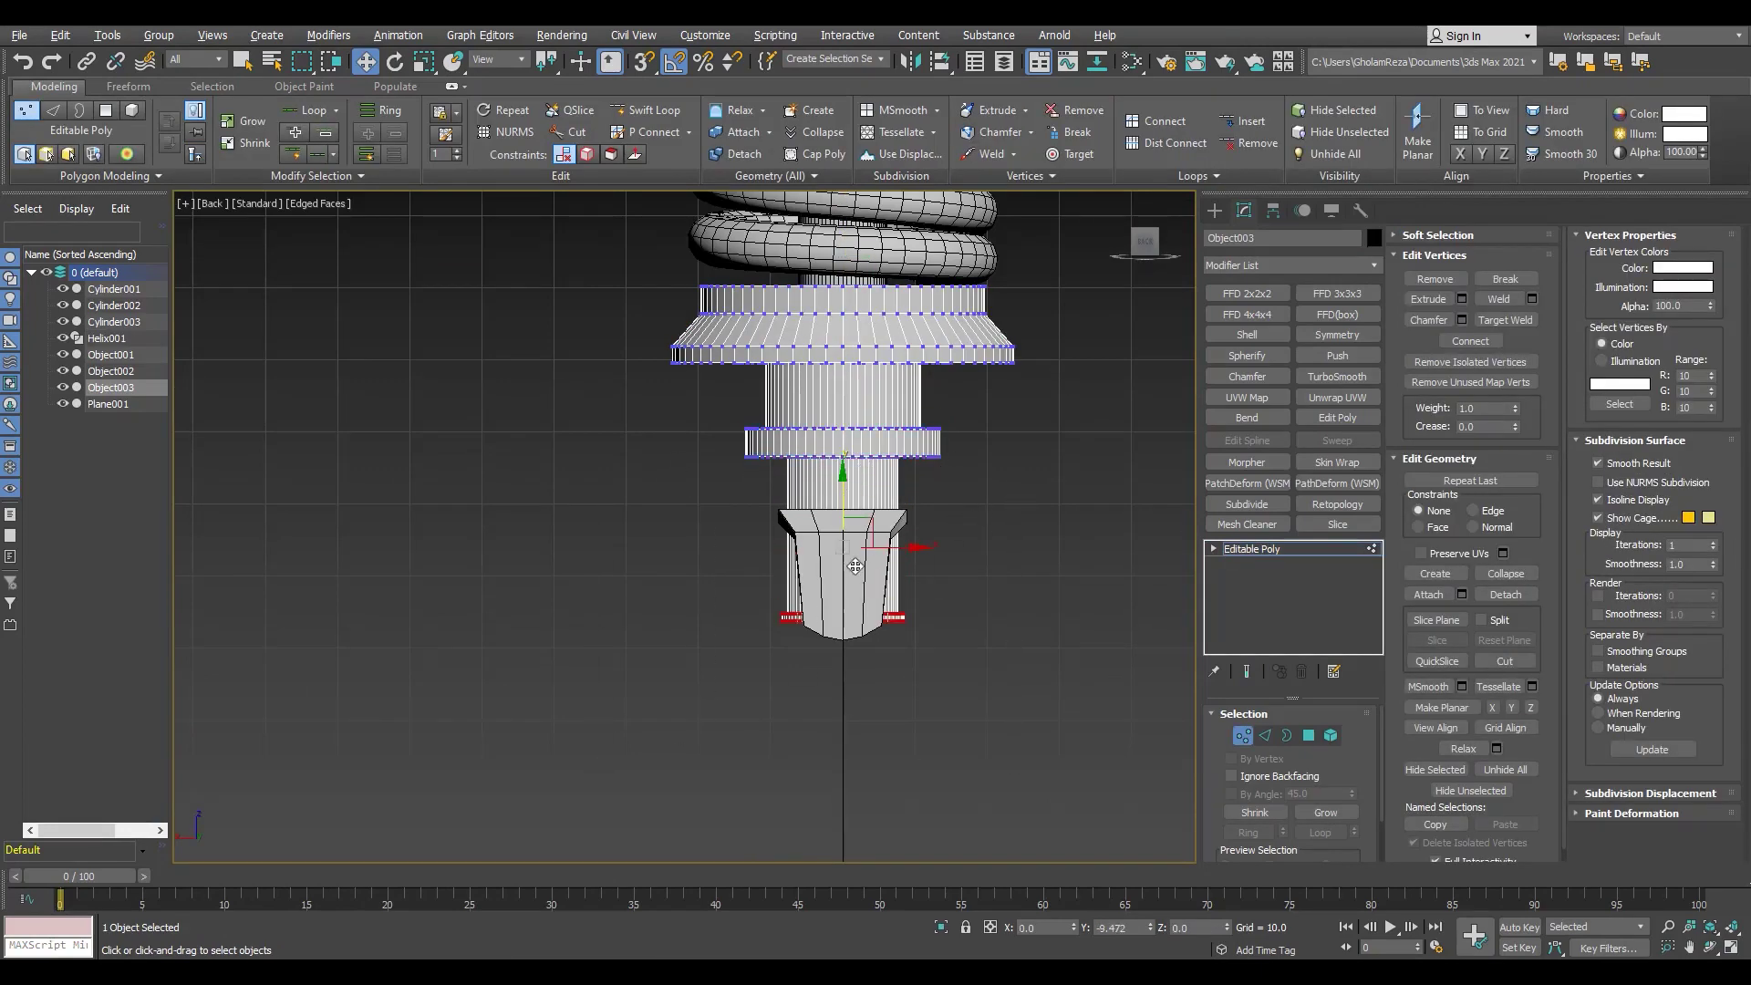
{"action": "key", "text": "1"}
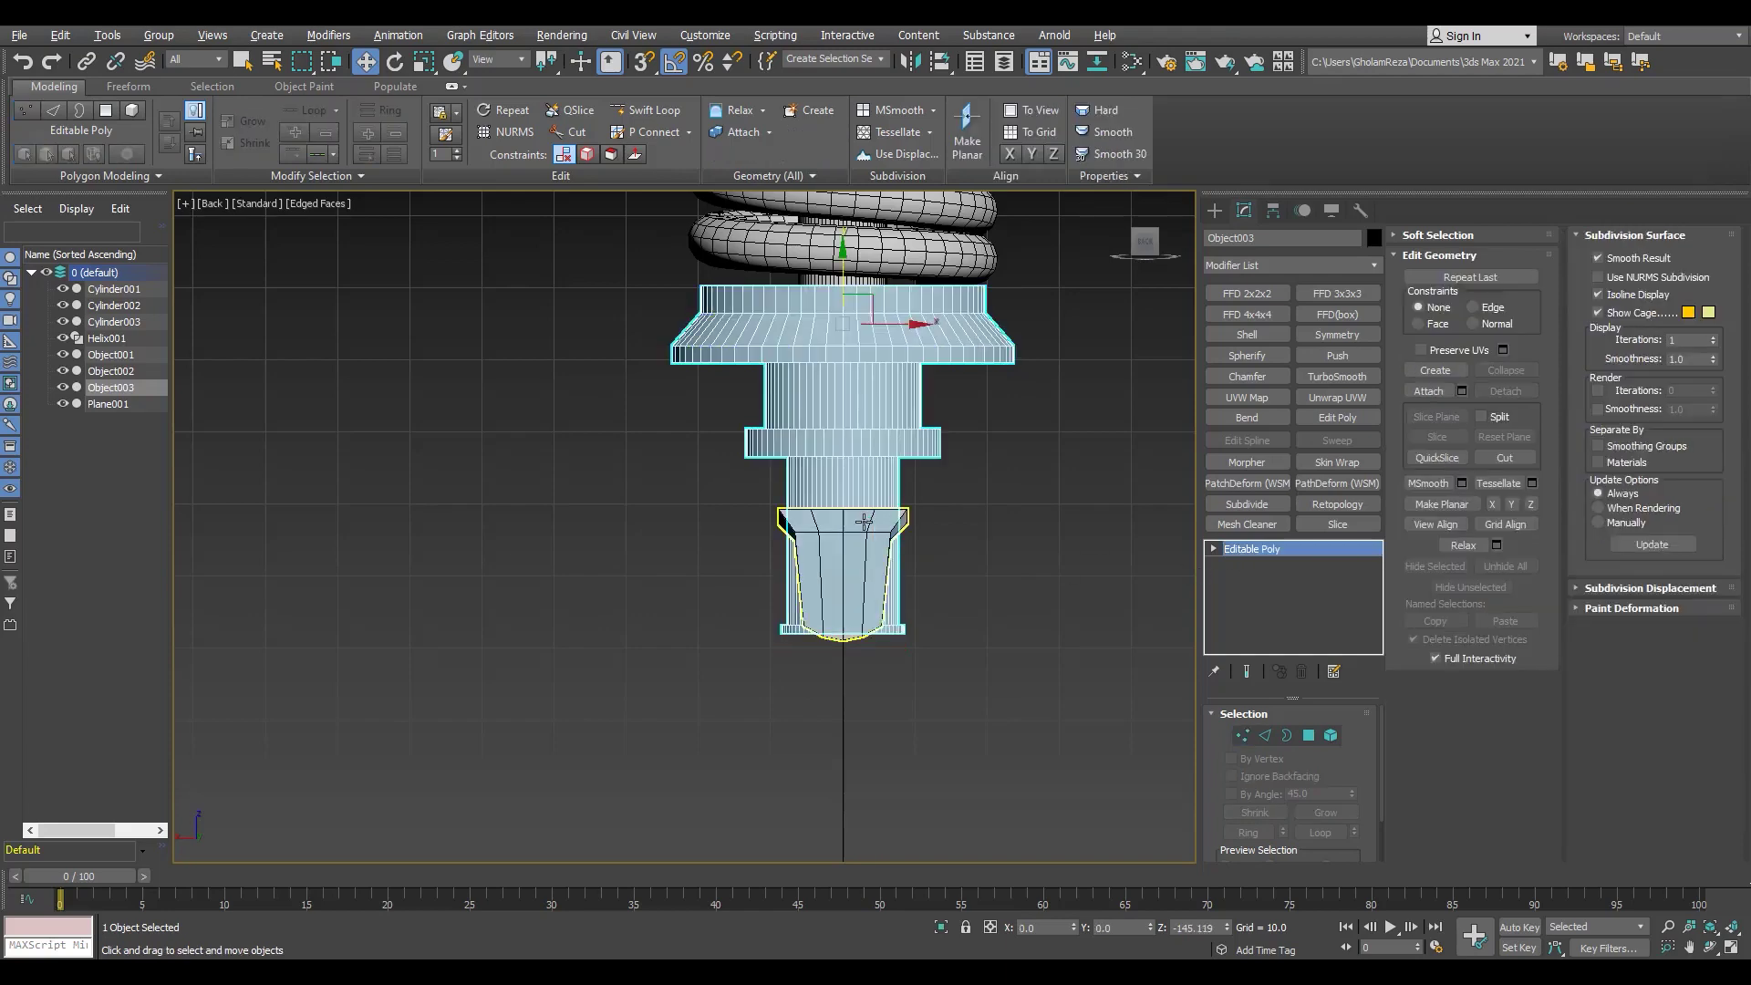
Step: Select the clevis fork and enter its Editable Poly vertices
{"action": "left_click", "coordinate": [875, 529]}
{"action": "scroll", "coordinate": [876, 529], "scroll_direction": "up", "scroll_amount": 4}
{"action": "key", "text": "alt+w"}
{"action": "key", "text": "alt+w"}
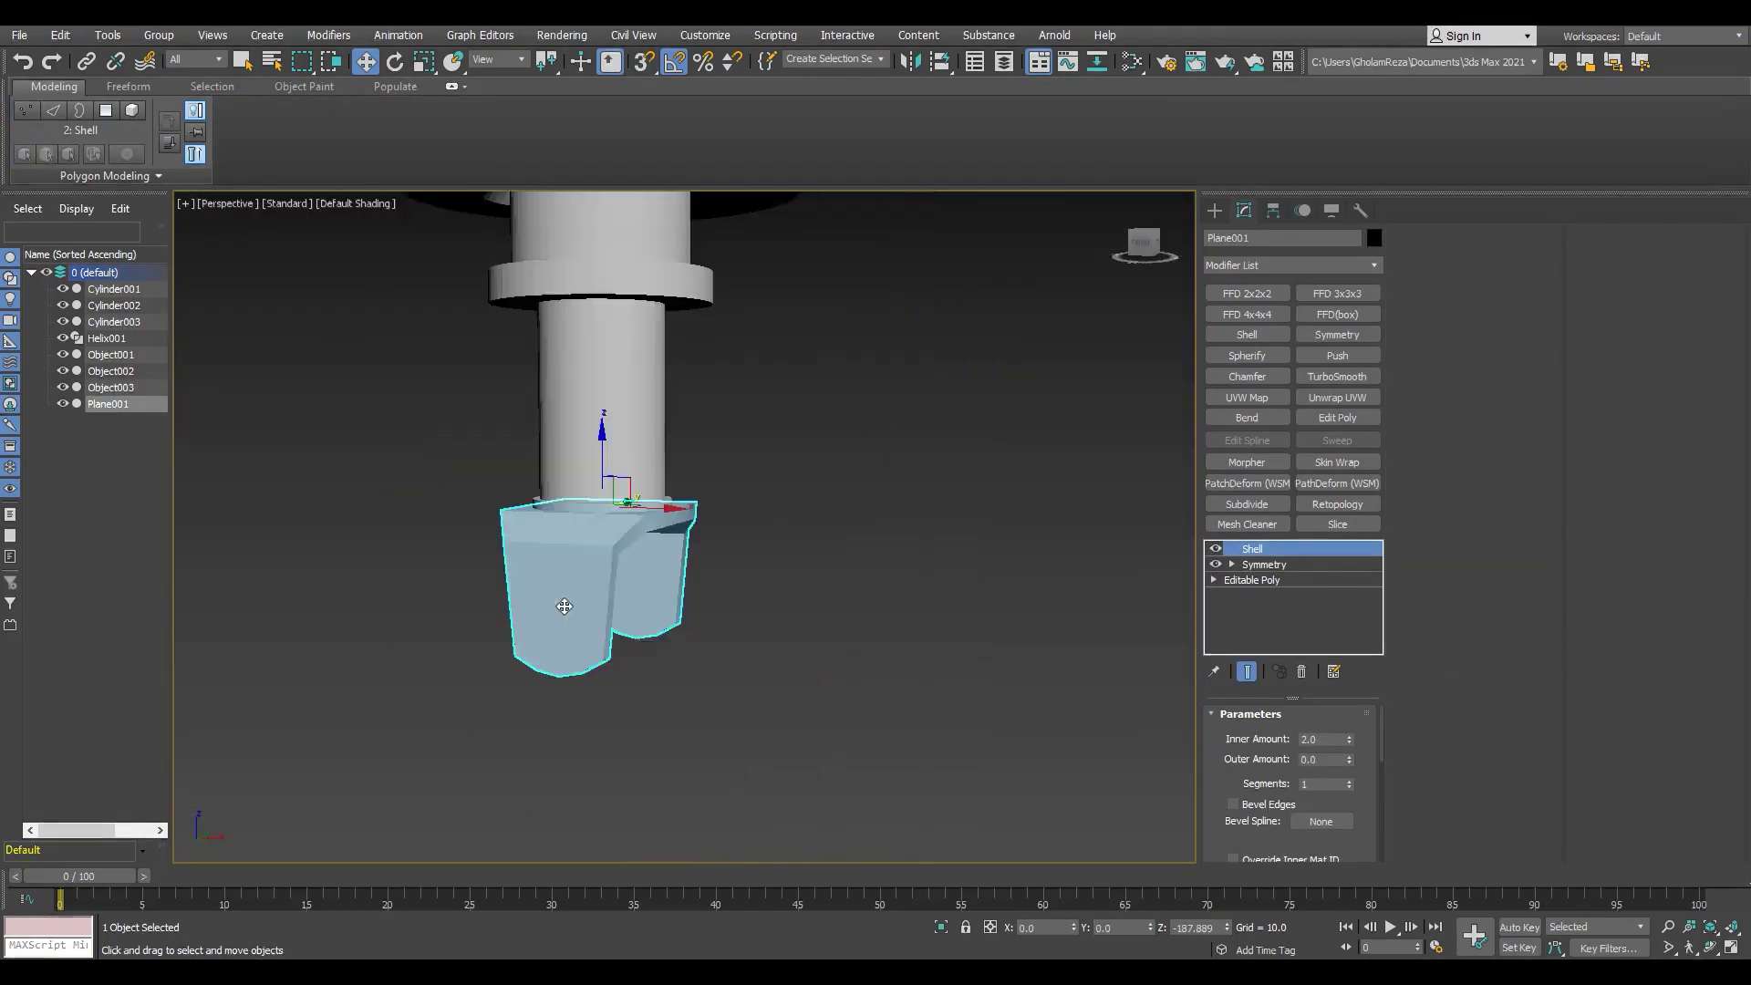
{"action": "middle_click_drag", "start_coordinate": [638, 593], "coordinate": [531, 622], "text": "alt"}
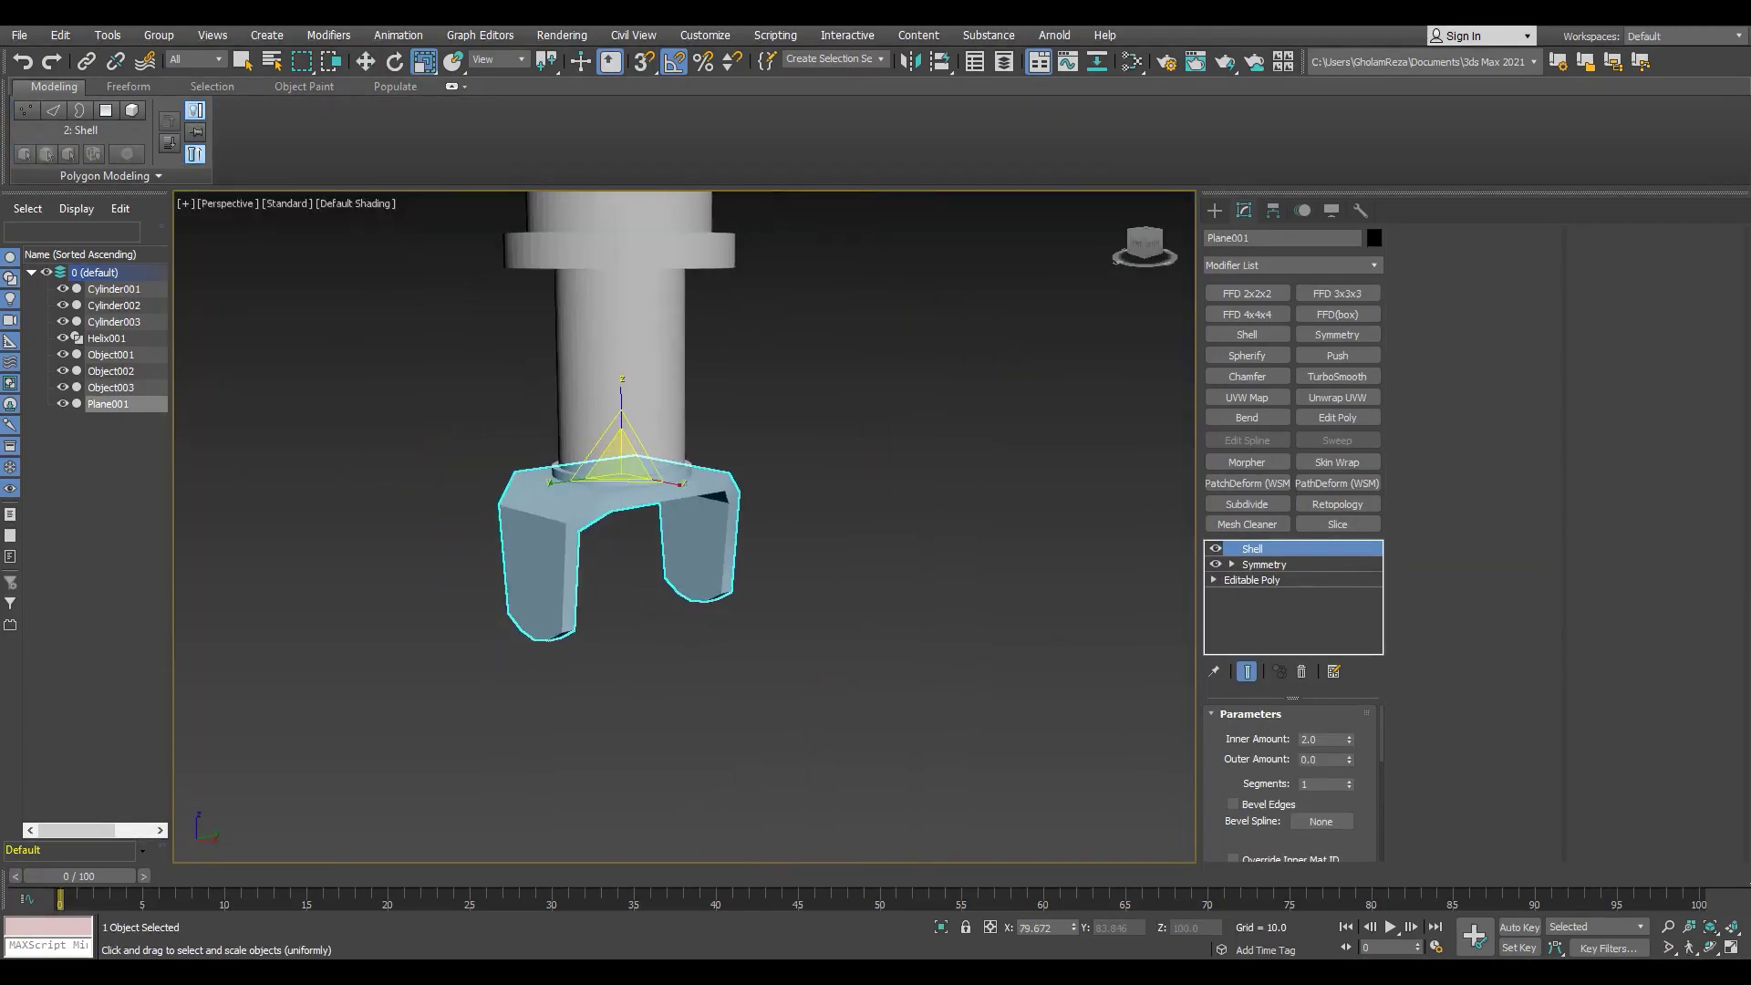
{"action": "scroll", "coordinate": [547, 639], "scroll_direction": "down", "scroll_amount": 5}
{"action": "scroll", "coordinate": [565, 668], "scroll_direction": "up", "scroll_amount": 2}
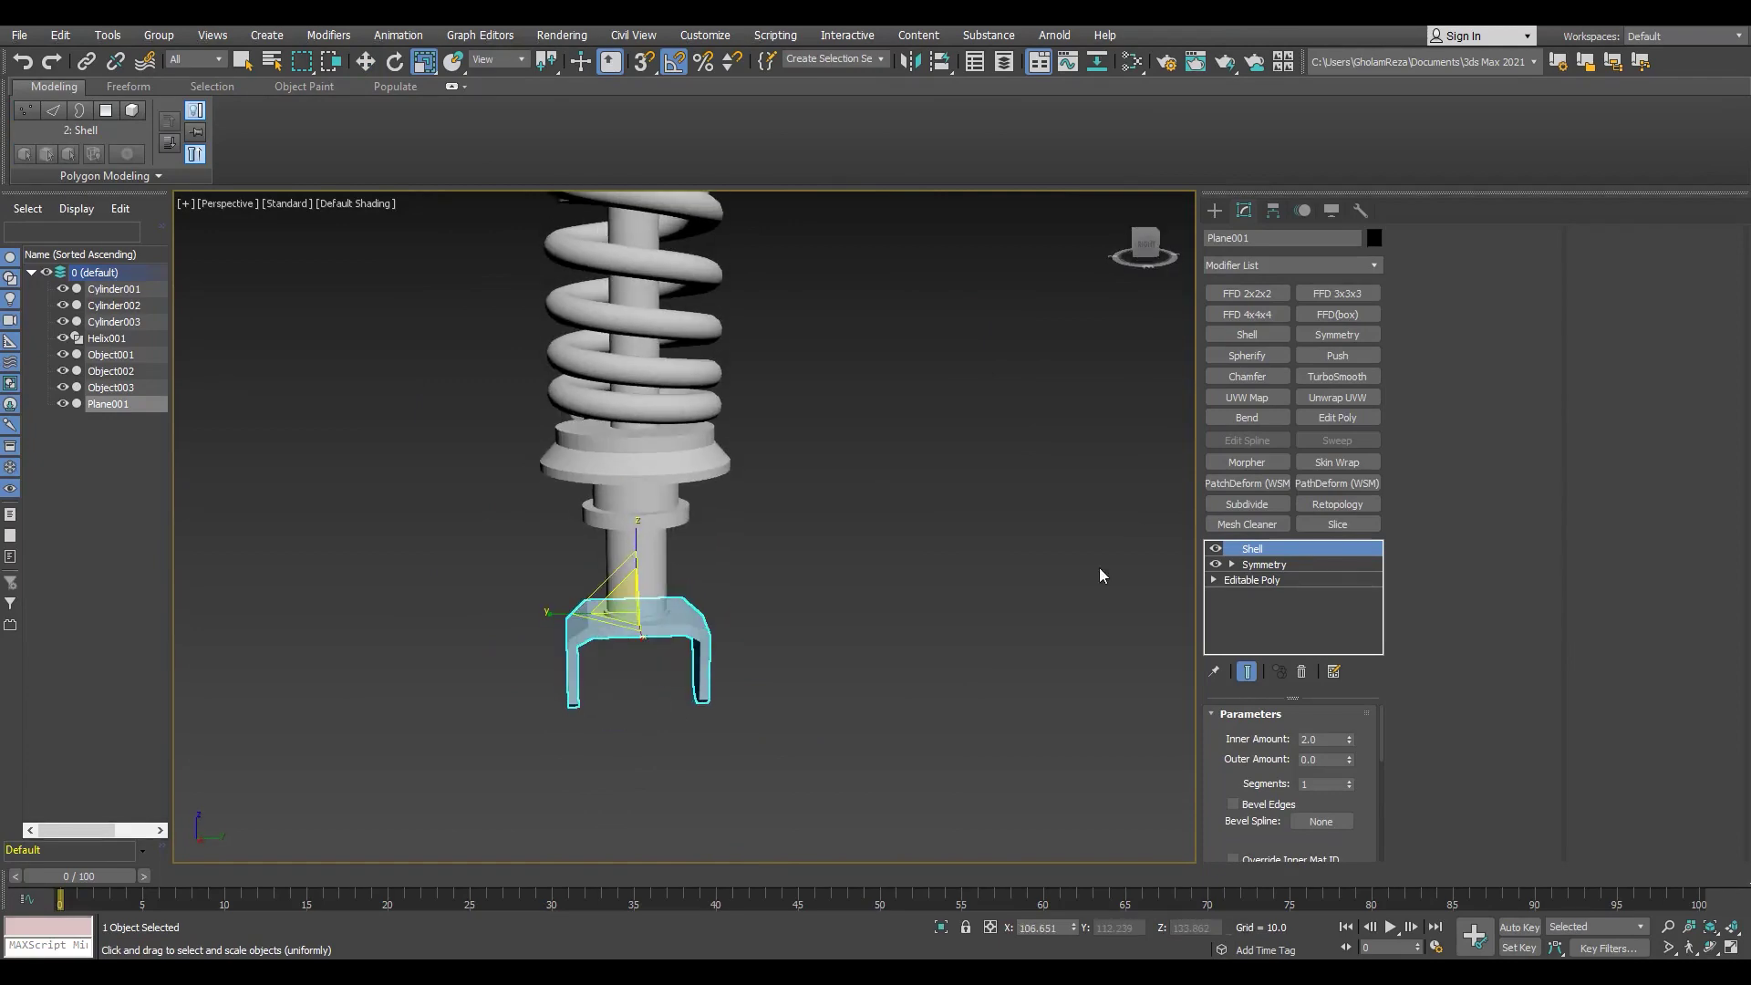
{"action": "left_click", "coordinate": [1252, 580]}
{"action": "scroll", "coordinate": [639, 656], "scroll_direction": "up", "scroll_amount": 3}
Step: Inspect the clevis base mesh in wireframe from straight-on and above
{"action": "key", "text": "F3"}
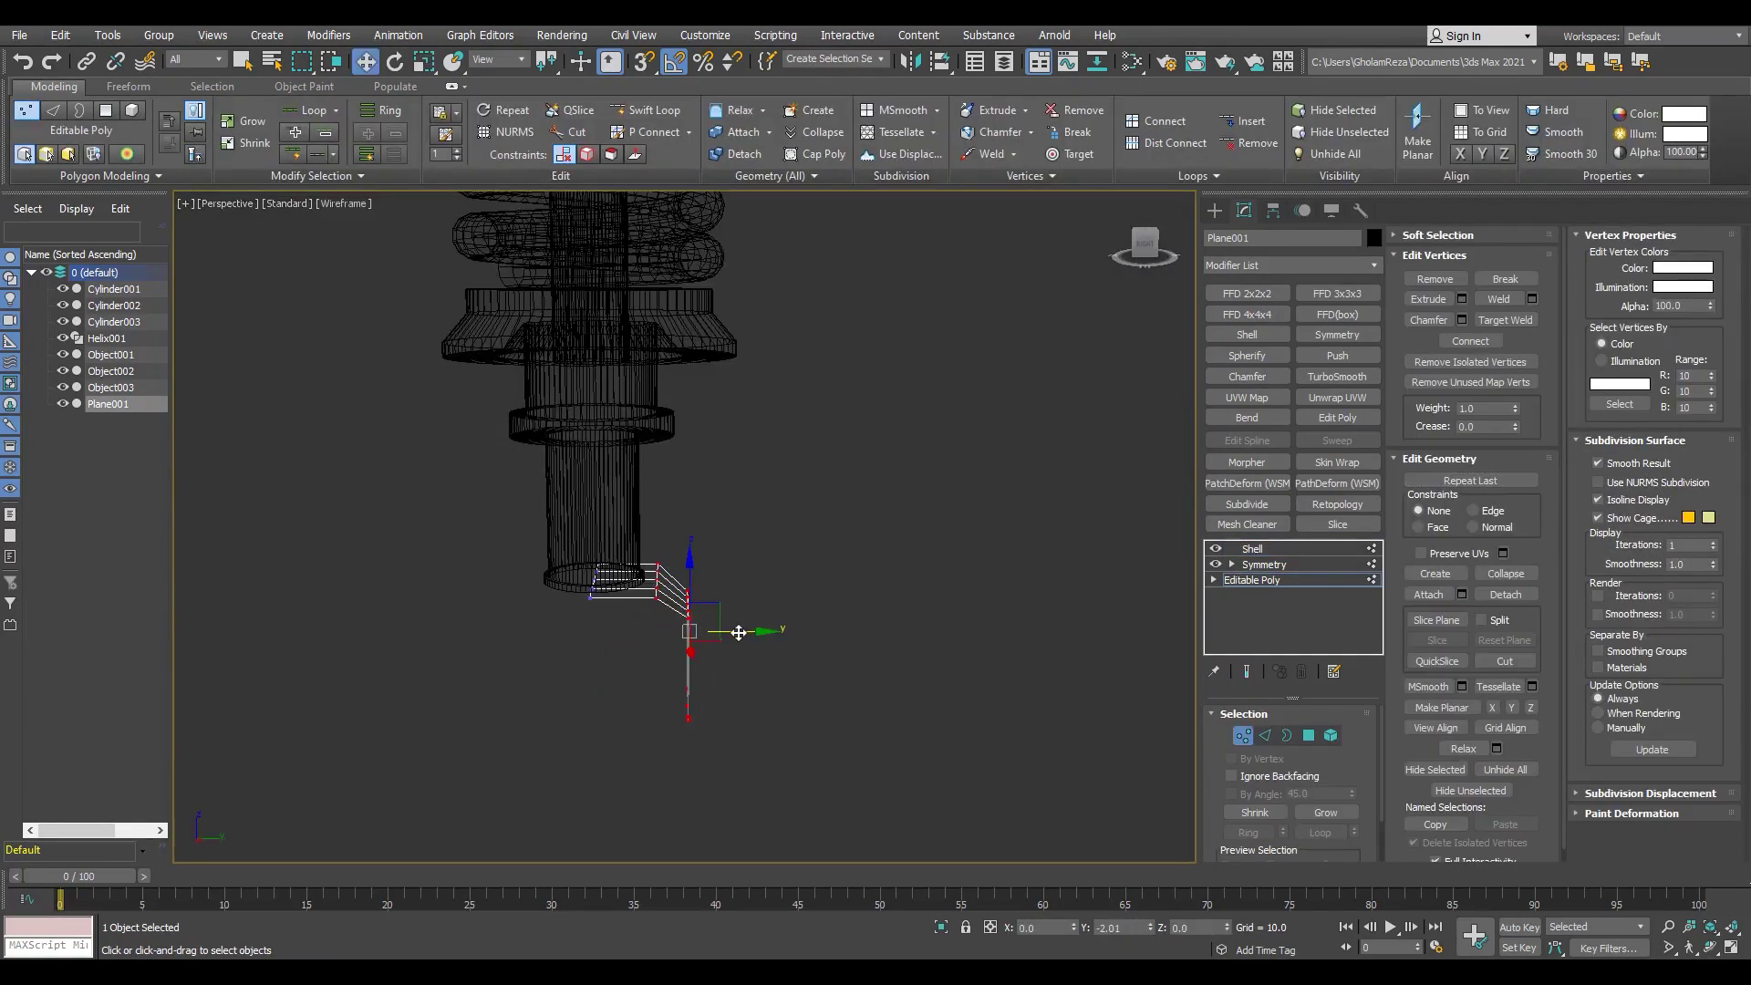
{"action": "key", "text": "F3"}
{"action": "middle_click_drag", "start_coordinate": [739, 632], "coordinate": [593, 610], "text": "alt"}
{"action": "middle_click_drag", "start_coordinate": [589, 680], "coordinate": [474, 676], "text": "alt"}
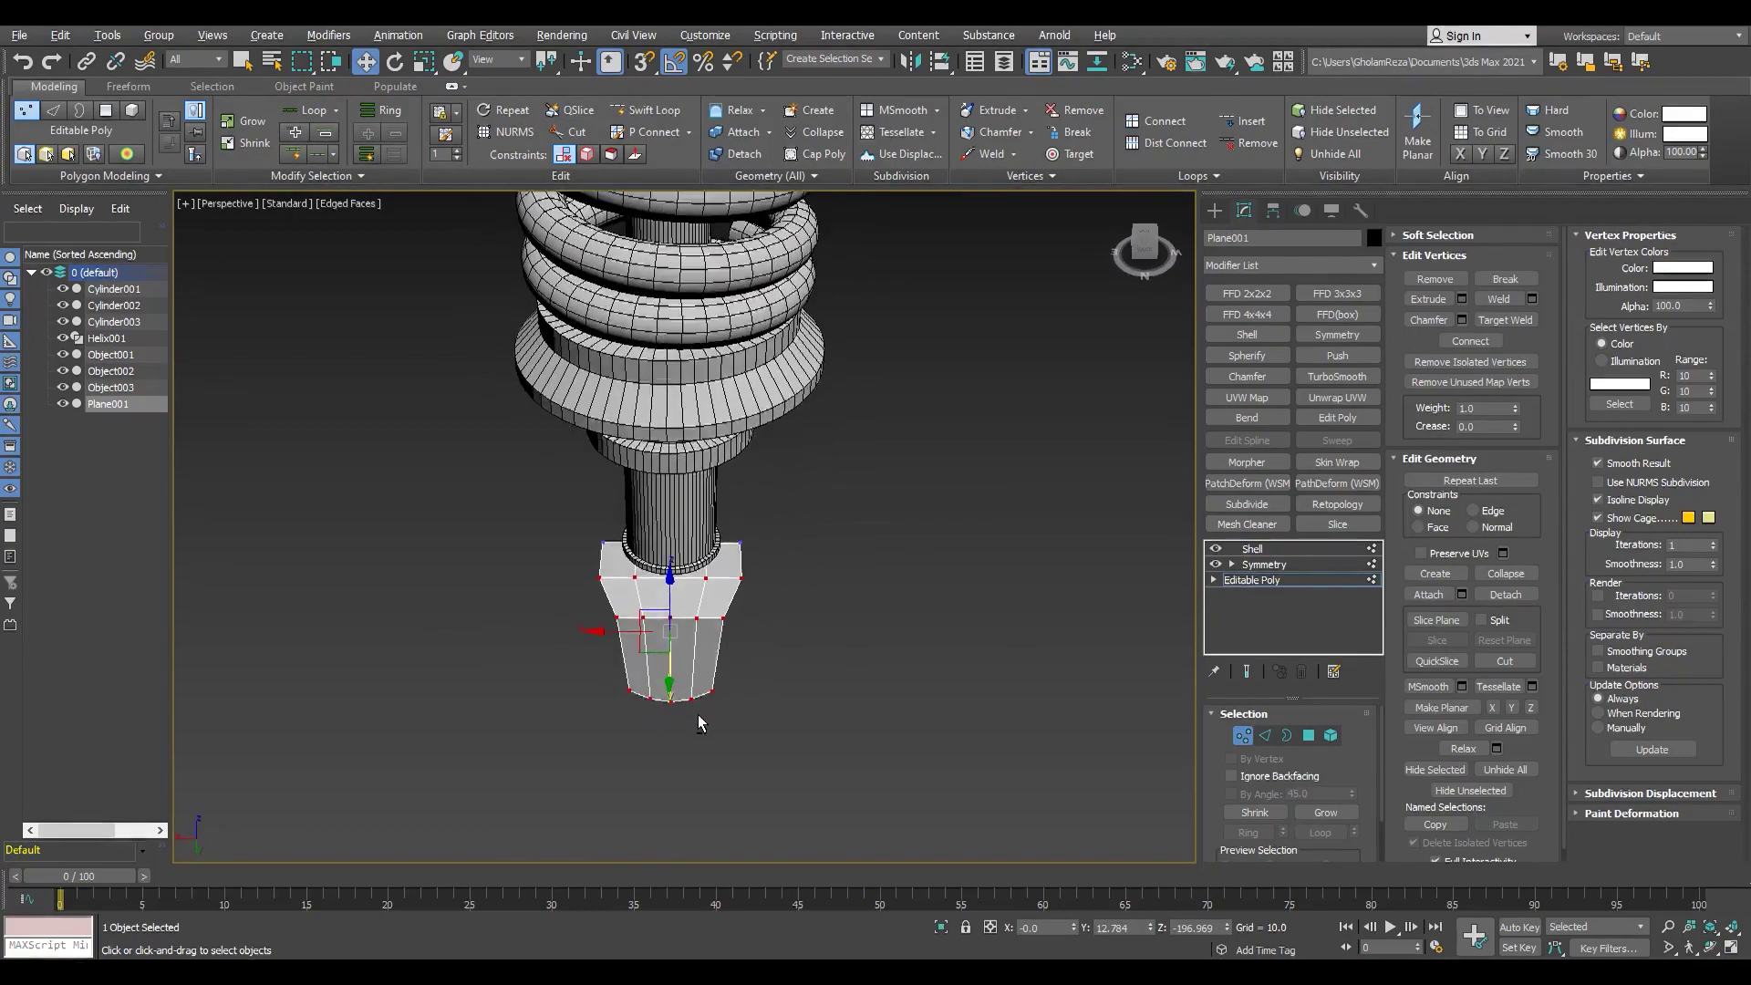
{"action": "scroll", "coordinate": [545, 668], "scroll_direction": "up", "scroll_amount": 3}
{"action": "key", "text": "F3"}
{"action": "key", "text": "F3"}
{"action": "mouse_move", "coordinate": [716, 722]}
{"action": "middle_mouse_down", "text": "alt"}
{"action": "mouse_move", "coordinate": [756, 680]}
{"action": "mouse_move", "coordinate": [693, 693]}
{"action": "middle_mouse_up", "text": "alt"}
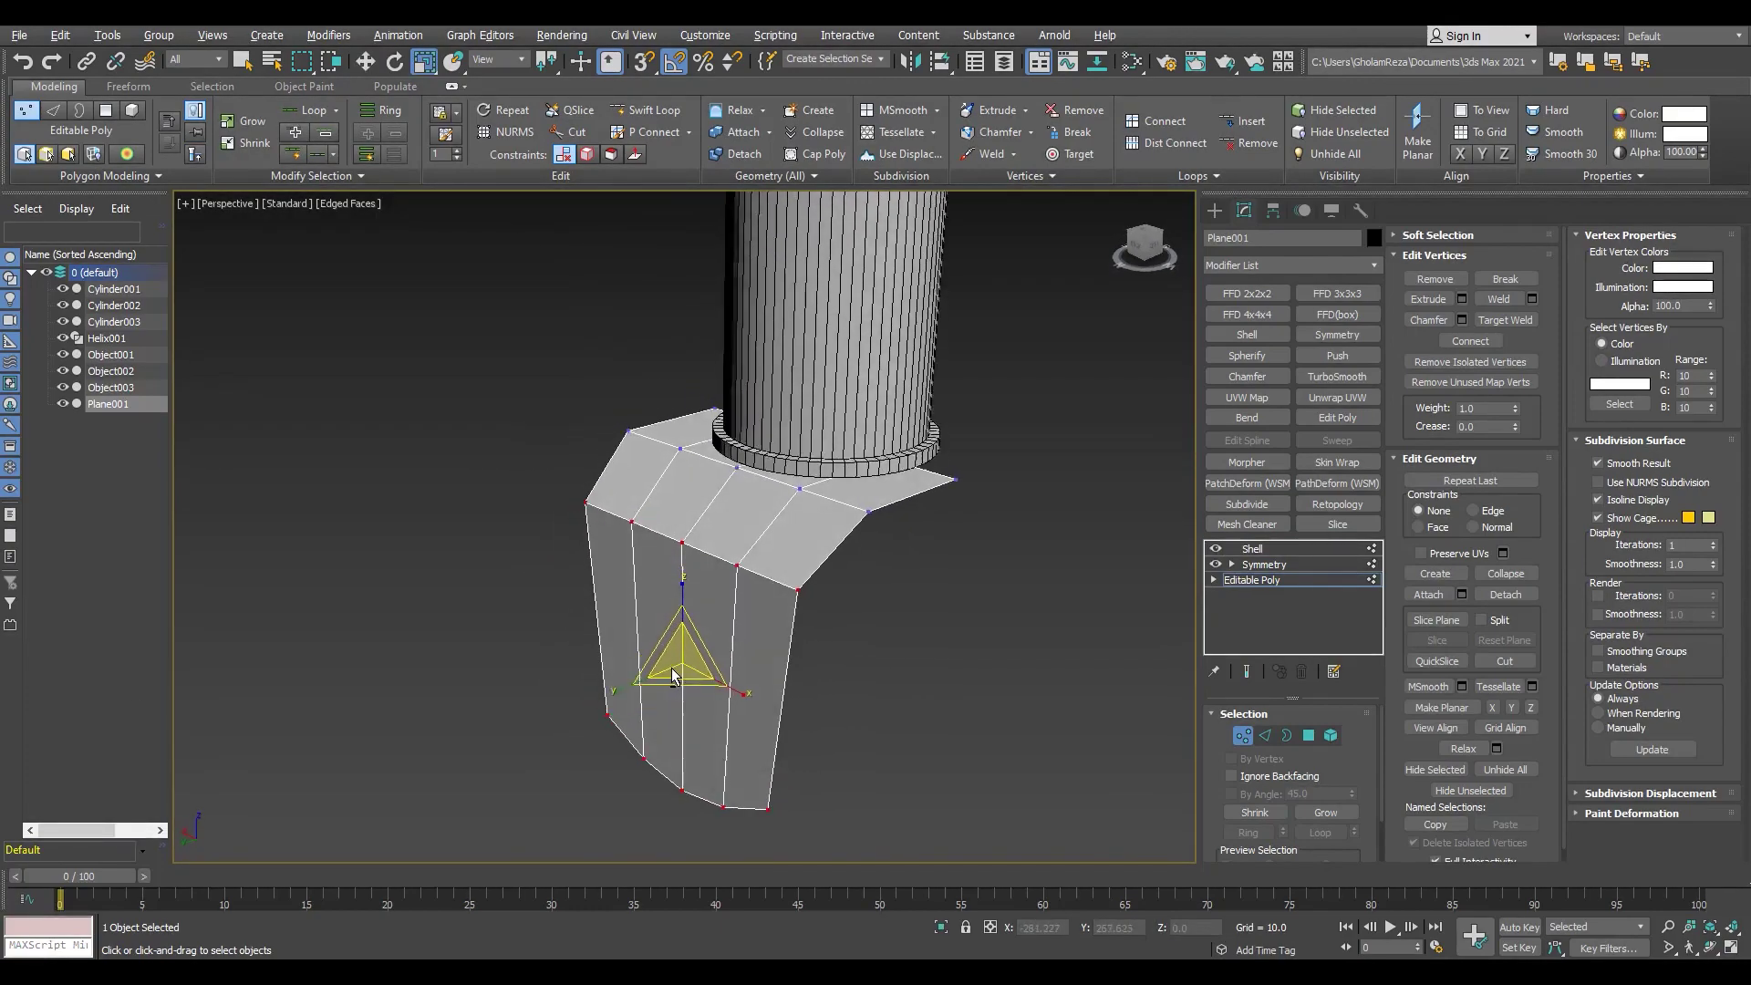
Step: Return to the clevis's Shell level and orbit around the result
{"action": "left_click", "coordinate": [1252, 548]}
{"action": "middle_click_drag", "start_coordinate": [803, 592], "coordinate": [880, 580], "text": "alt"}
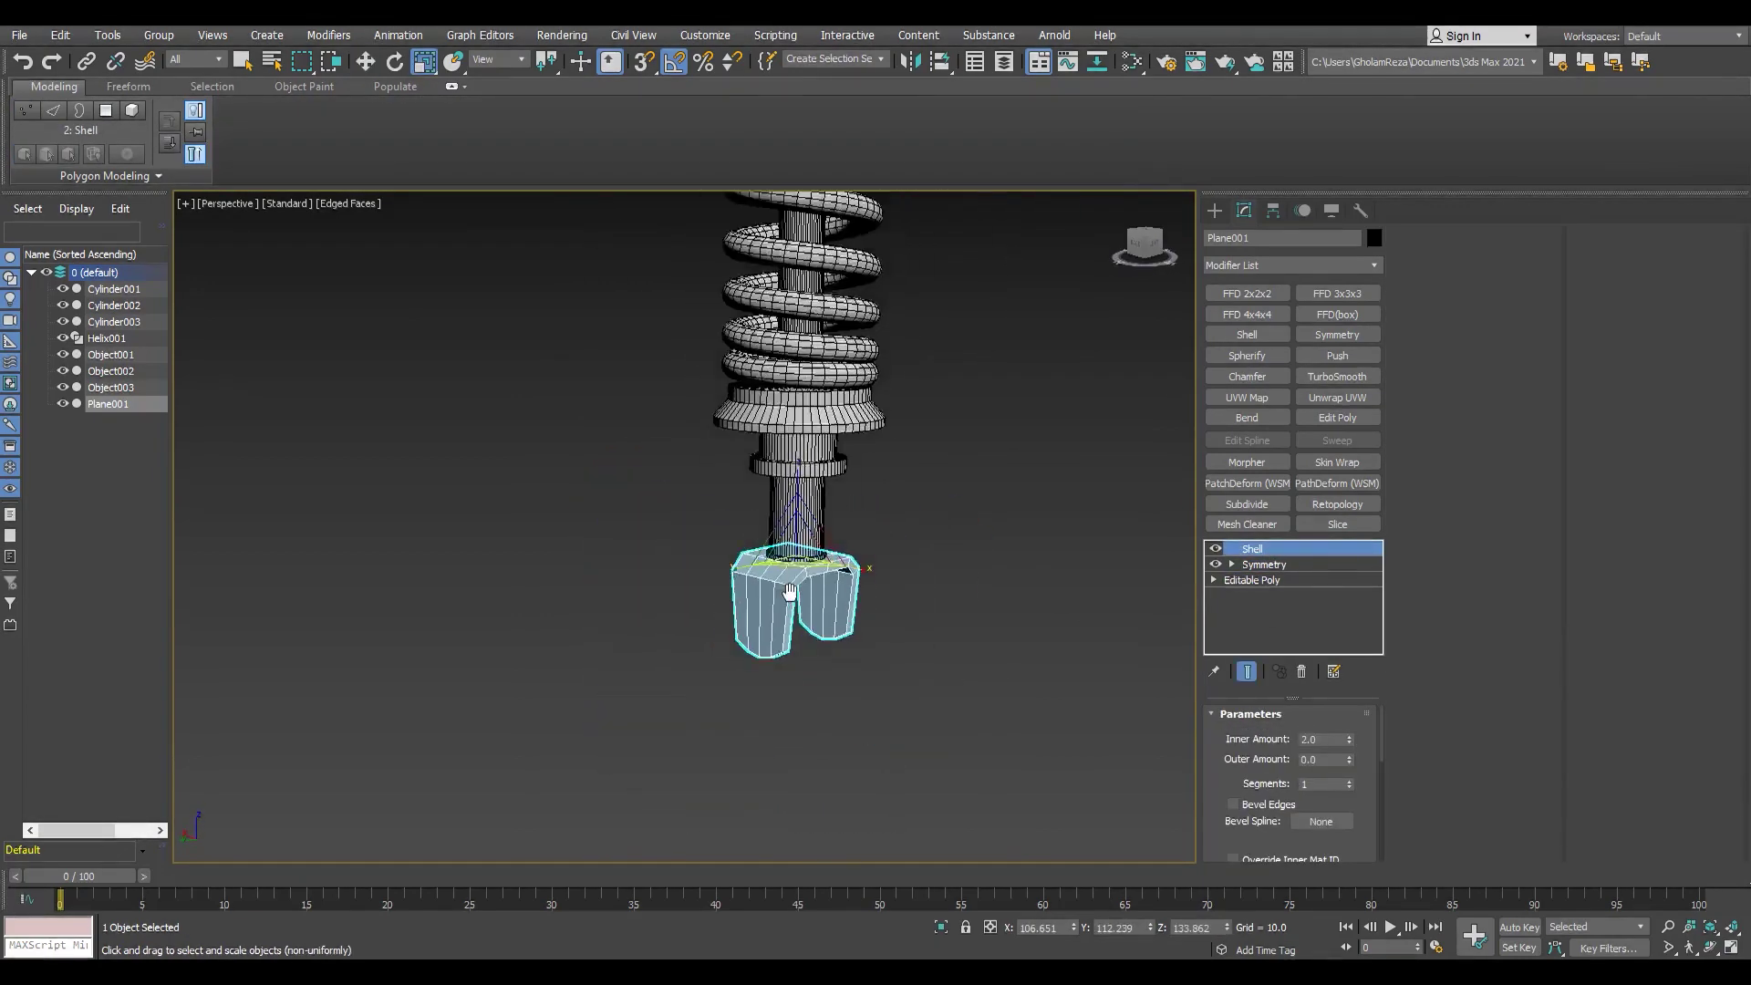
{"action": "scroll", "coordinate": [811, 565], "scroll_direction": "down", "scroll_amount": 2}
{"action": "scroll", "coordinate": [812, 566], "scroll_direction": "up", "scroll_amount": 5}
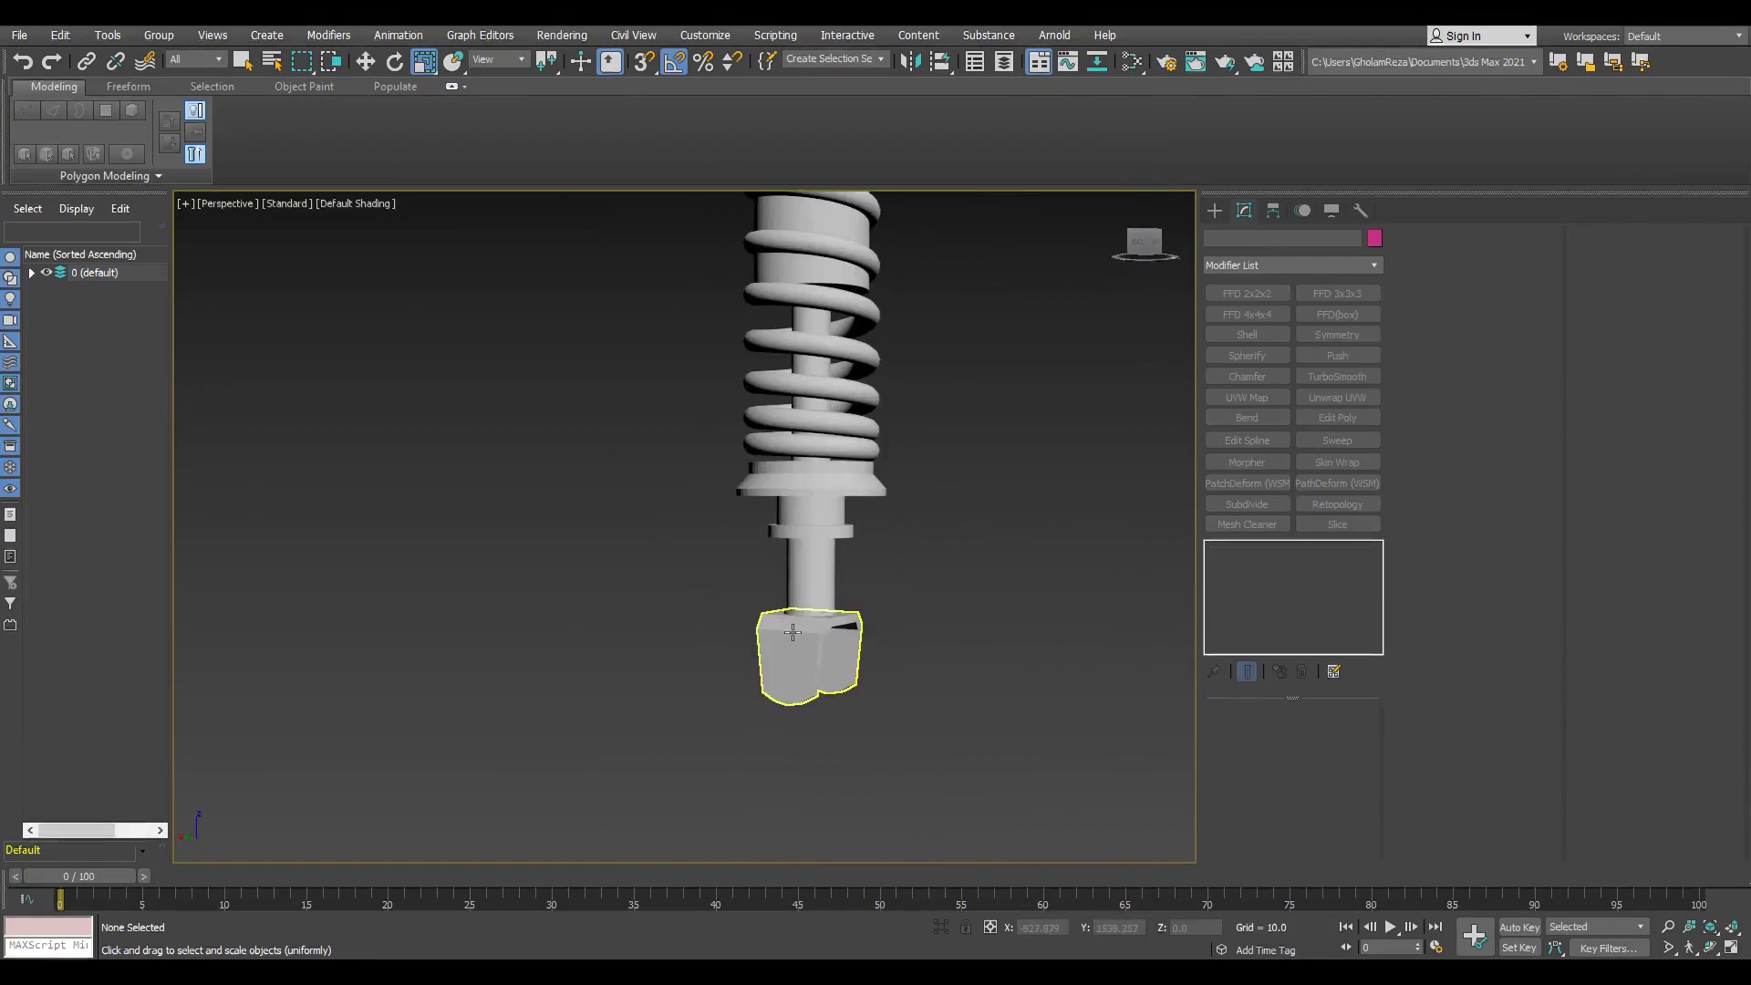
{"action": "key", "text": "alt+w"}
Step: Create a 6-sided cylinder beside the shaft in the back view and stand it upright
{"action": "left_click", "coordinate": [1085, 392]}
{"action": "key", "text": "alt+w"}
{"action": "left_click", "coordinate": [1214, 210]}
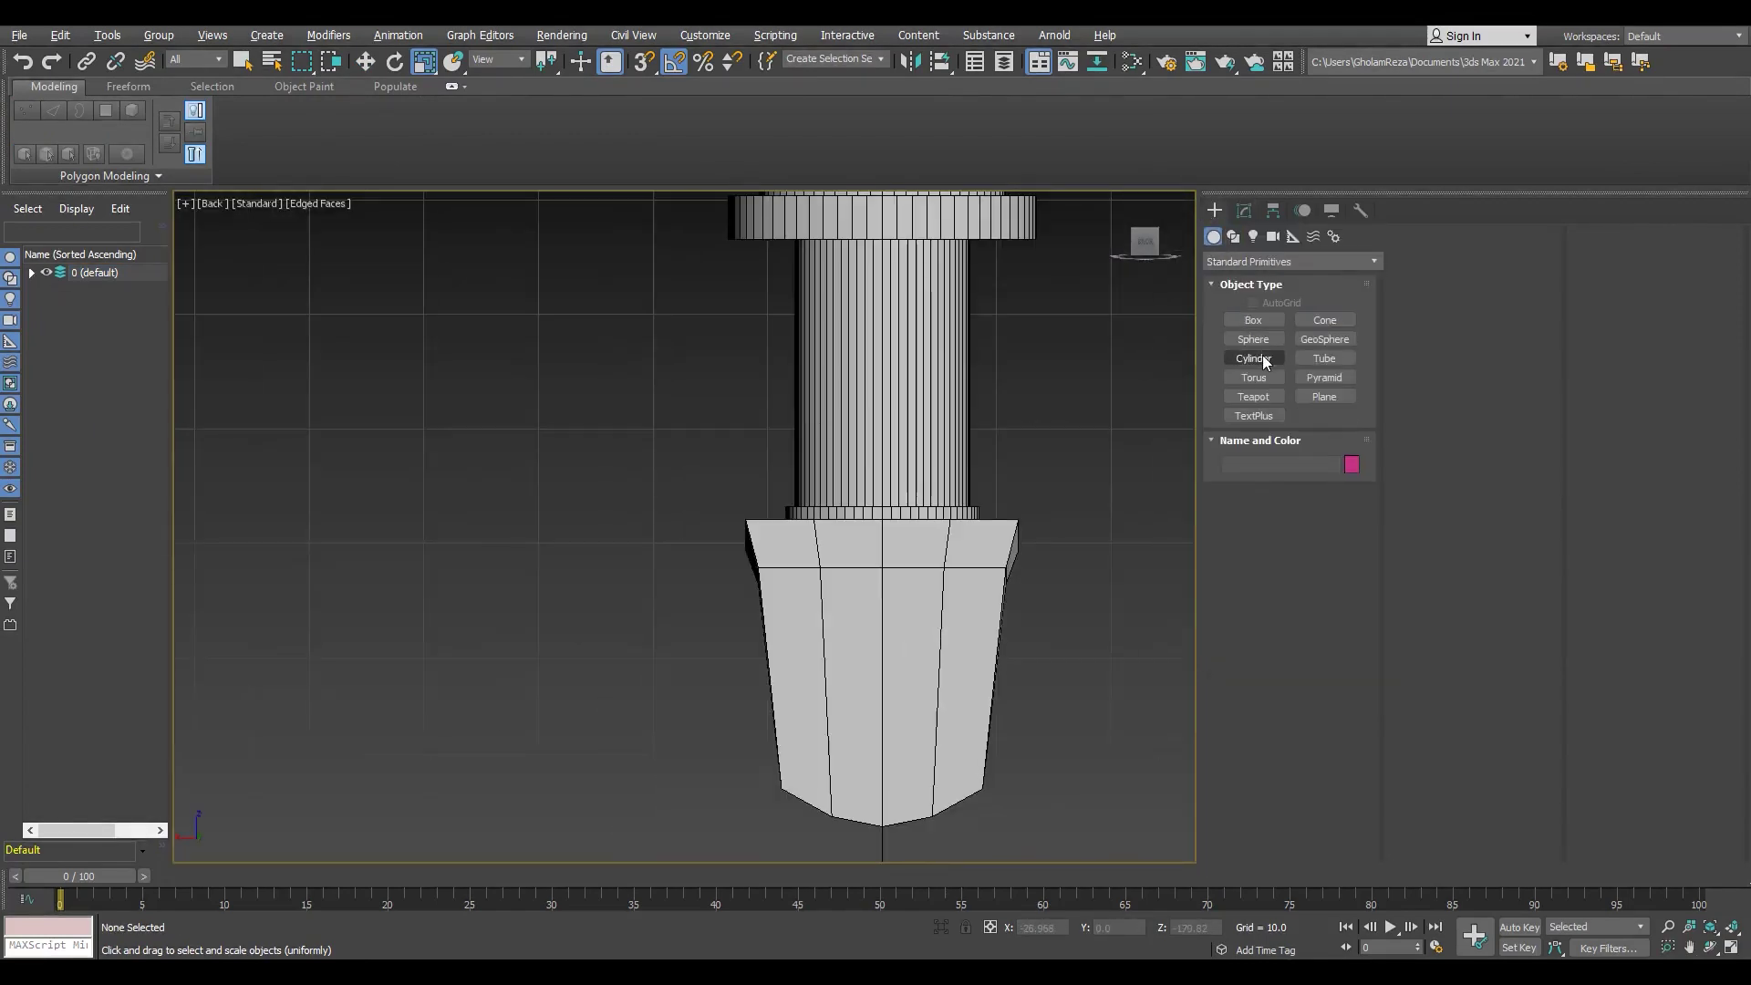
{"action": "left_click", "coordinate": [1265, 362]}
{"action": "left_click_drag", "start_coordinate": [574, 538], "coordinate": [594, 613]}
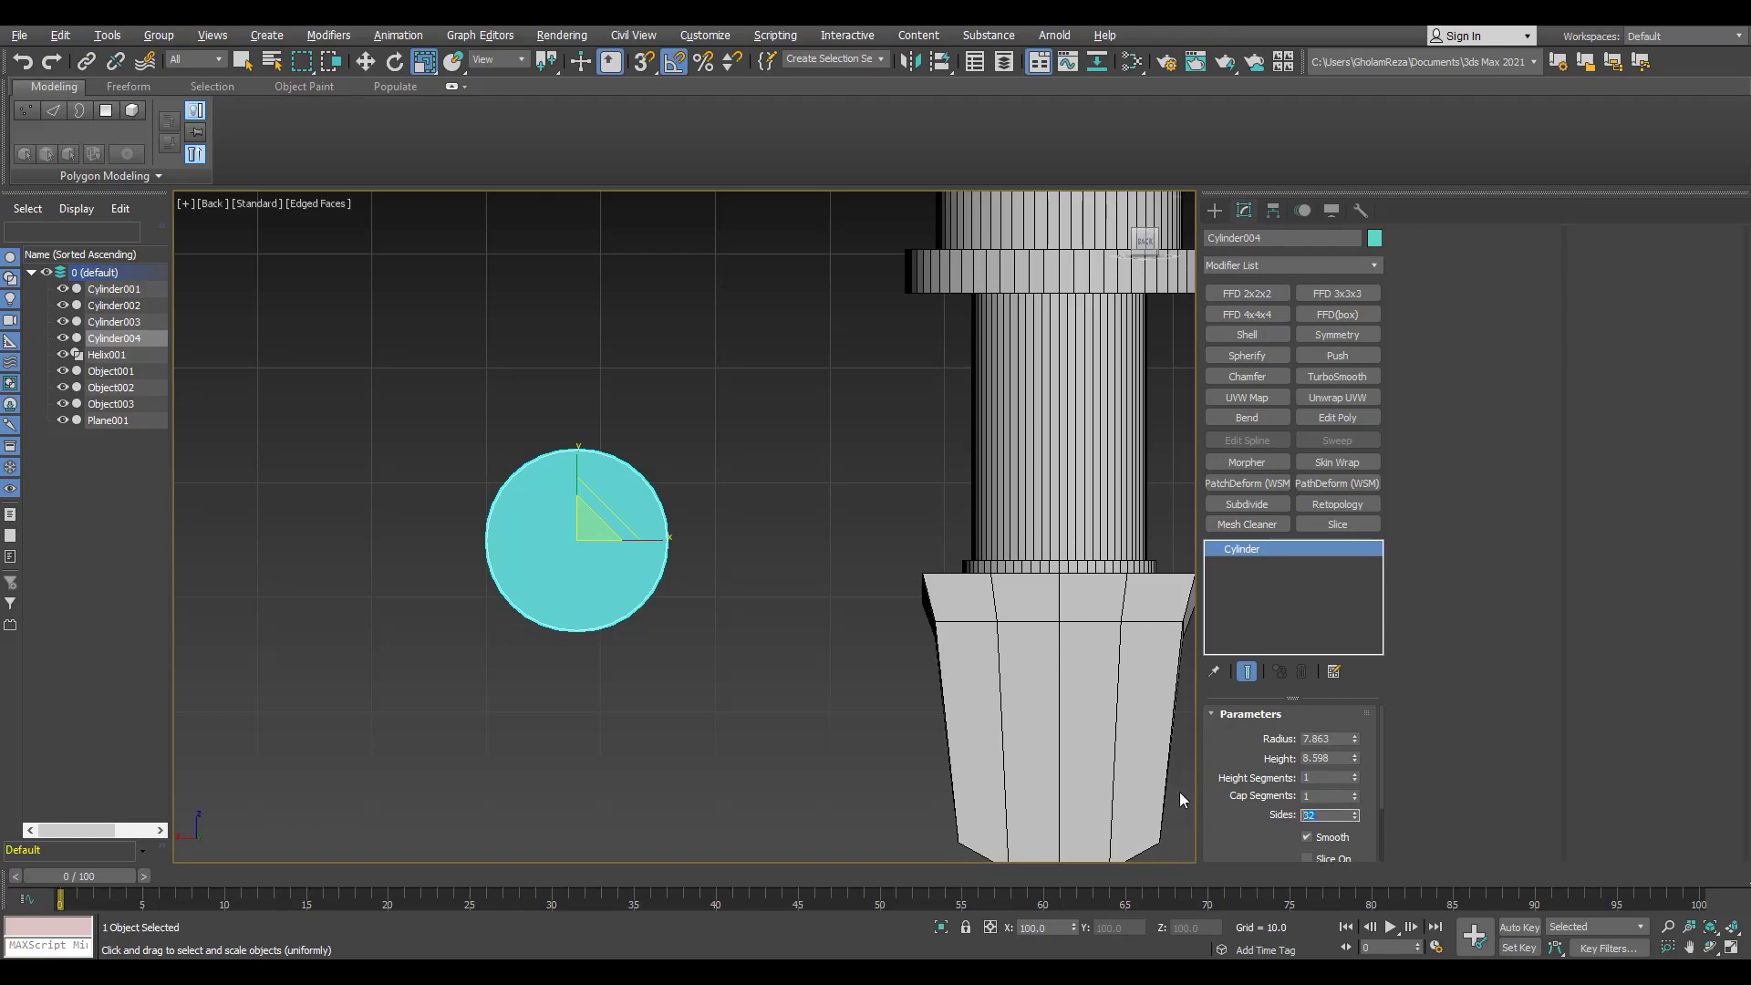
{"action": "type", "text": "6"}
{"action": "key", "text": "Return"}
{"action": "scroll", "coordinate": [484, 499], "scroll_direction": "up", "scroll_amount": 3}
{"action": "key", "text": "e"}
{"action": "left_click_drag", "start_coordinate": [629, 510], "coordinate": [629, 584]}
{"action": "scroll", "coordinate": [622, 620], "scroll_direction": "down", "scroll_amount": 4}
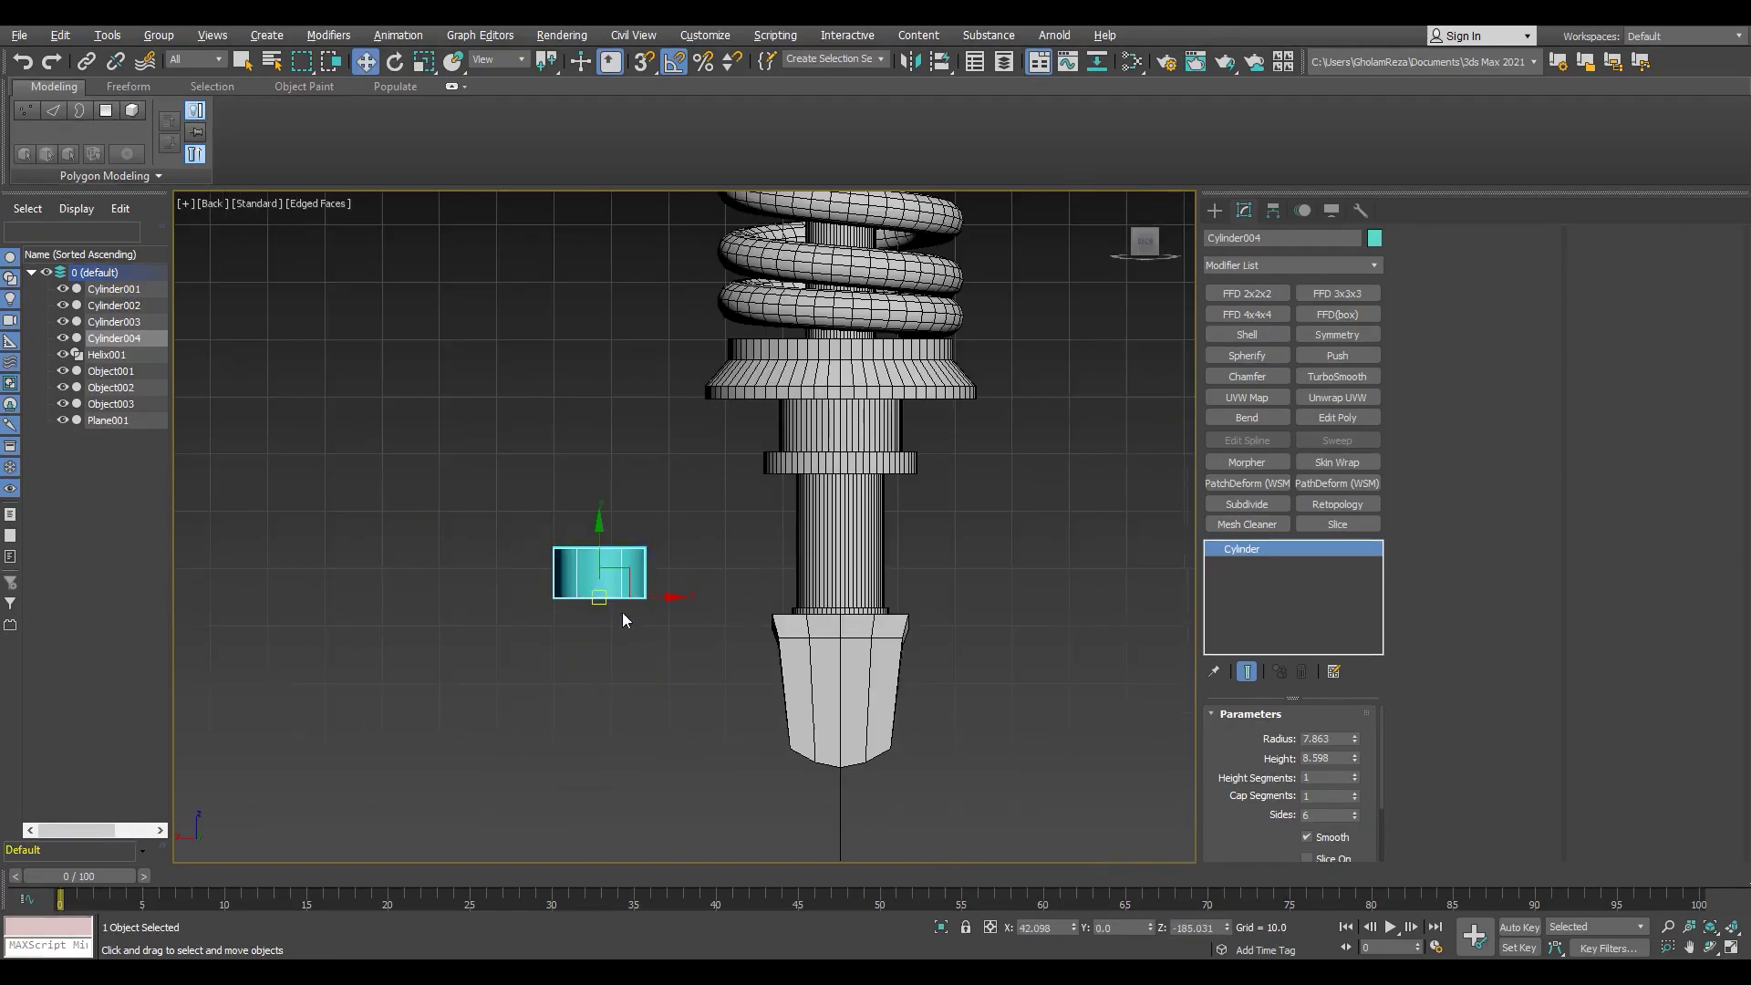
{"action": "key", "text": "p"}
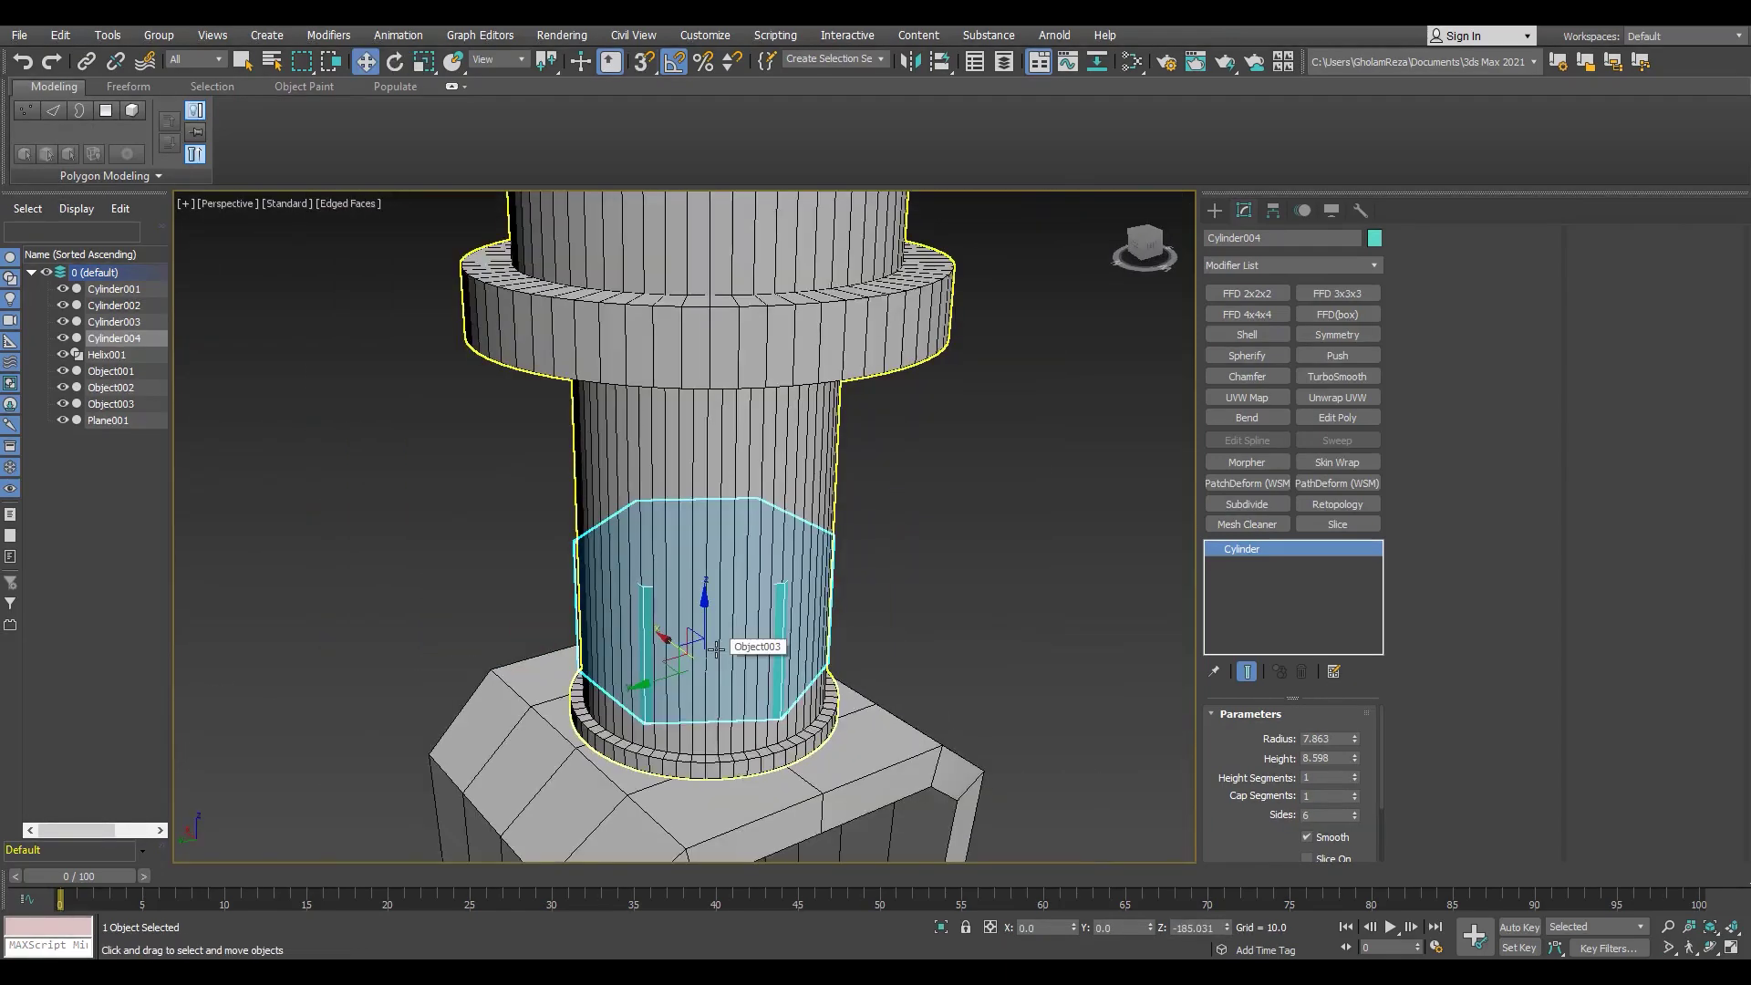
Step: Widen the hex cylinder and move it up onto the lower shaft
{"action": "left_click_drag", "start_coordinate": [1355, 740], "coordinate": [1359, 811]}
{"action": "scroll", "coordinate": [693, 547], "scroll_direction": "down", "scroll_amount": 3}
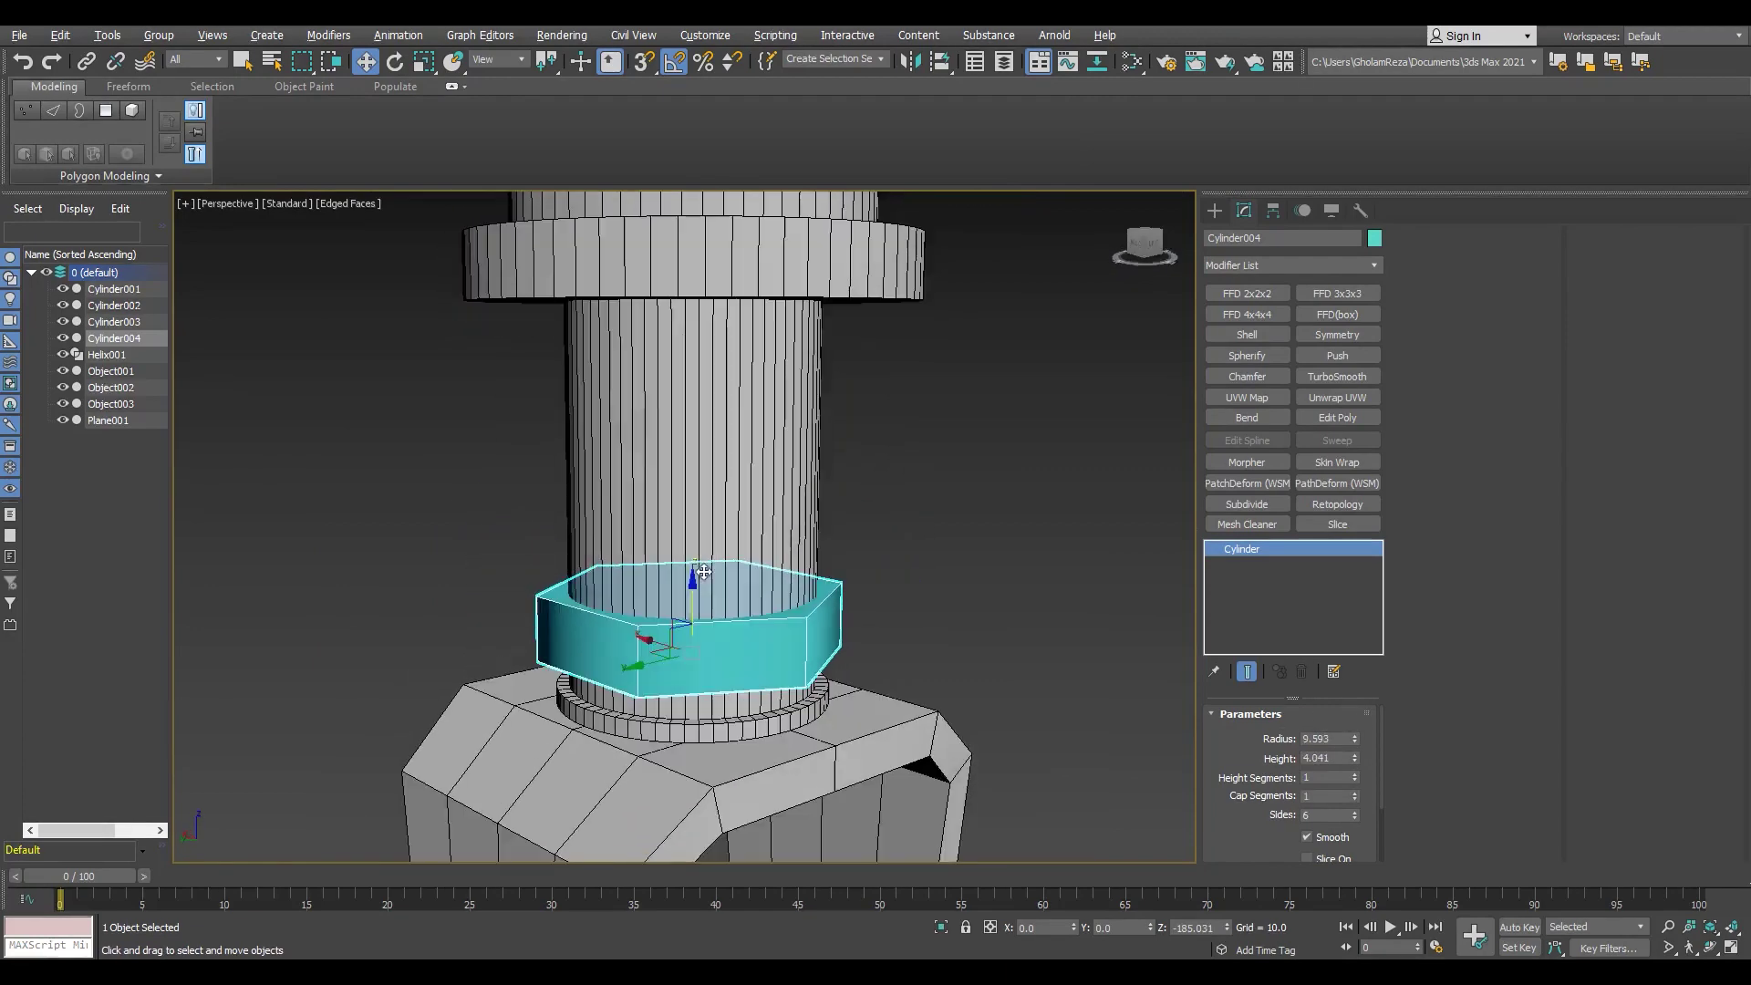
{"action": "left_click_drag", "start_coordinate": [768, 588], "coordinate": [775, 344]}
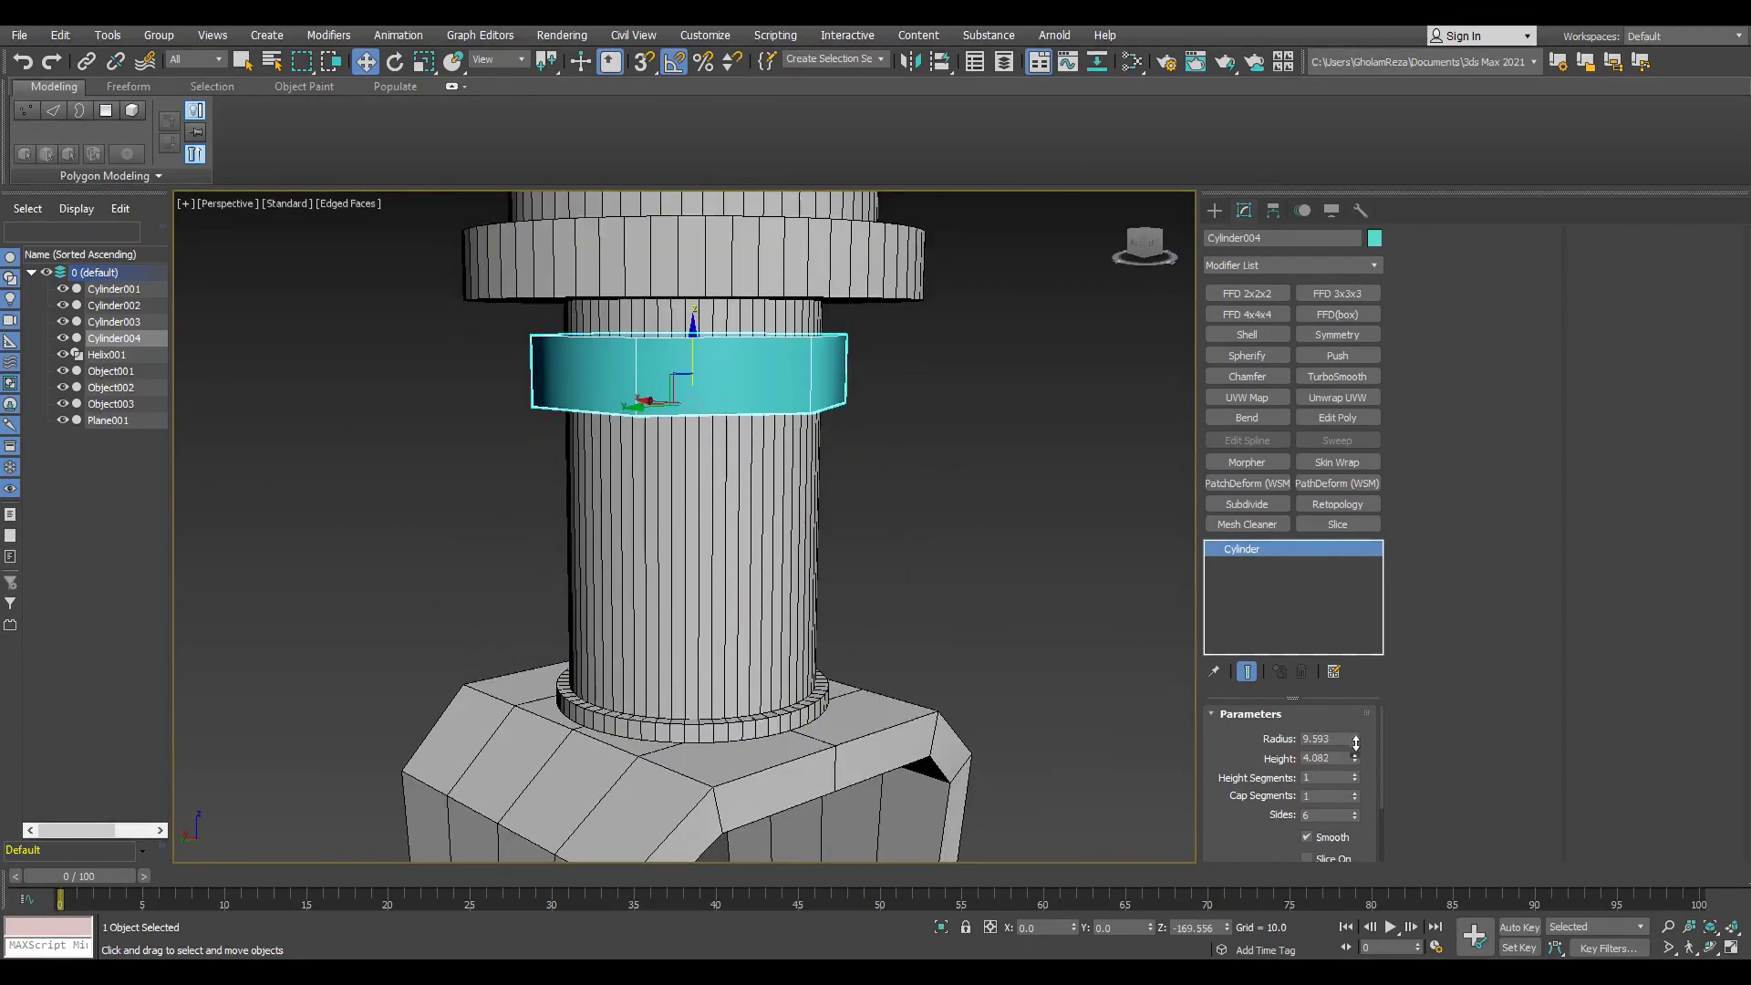
{"action": "scroll", "coordinate": [673, 438], "scroll_direction": "down", "scroll_amount": 2}
{"action": "mouse_move", "coordinate": [672, 511]}
{"action": "middle_mouse_down", "text": "alt"}
{"action": "mouse_move", "coordinate": [673, 439]}
{"action": "mouse_move", "coordinate": [693, 510]}
{"action": "middle_mouse_up", "text": "alt"}
{"action": "scroll", "coordinate": [693, 510], "scroll_direction": "up", "scroll_amount": 3}
Step: Copy the hex collar just below the first and rotate the copy
{"action": "left_click_drag", "start_coordinate": [705, 427], "coordinate": [706, 609], "text": "shift"}
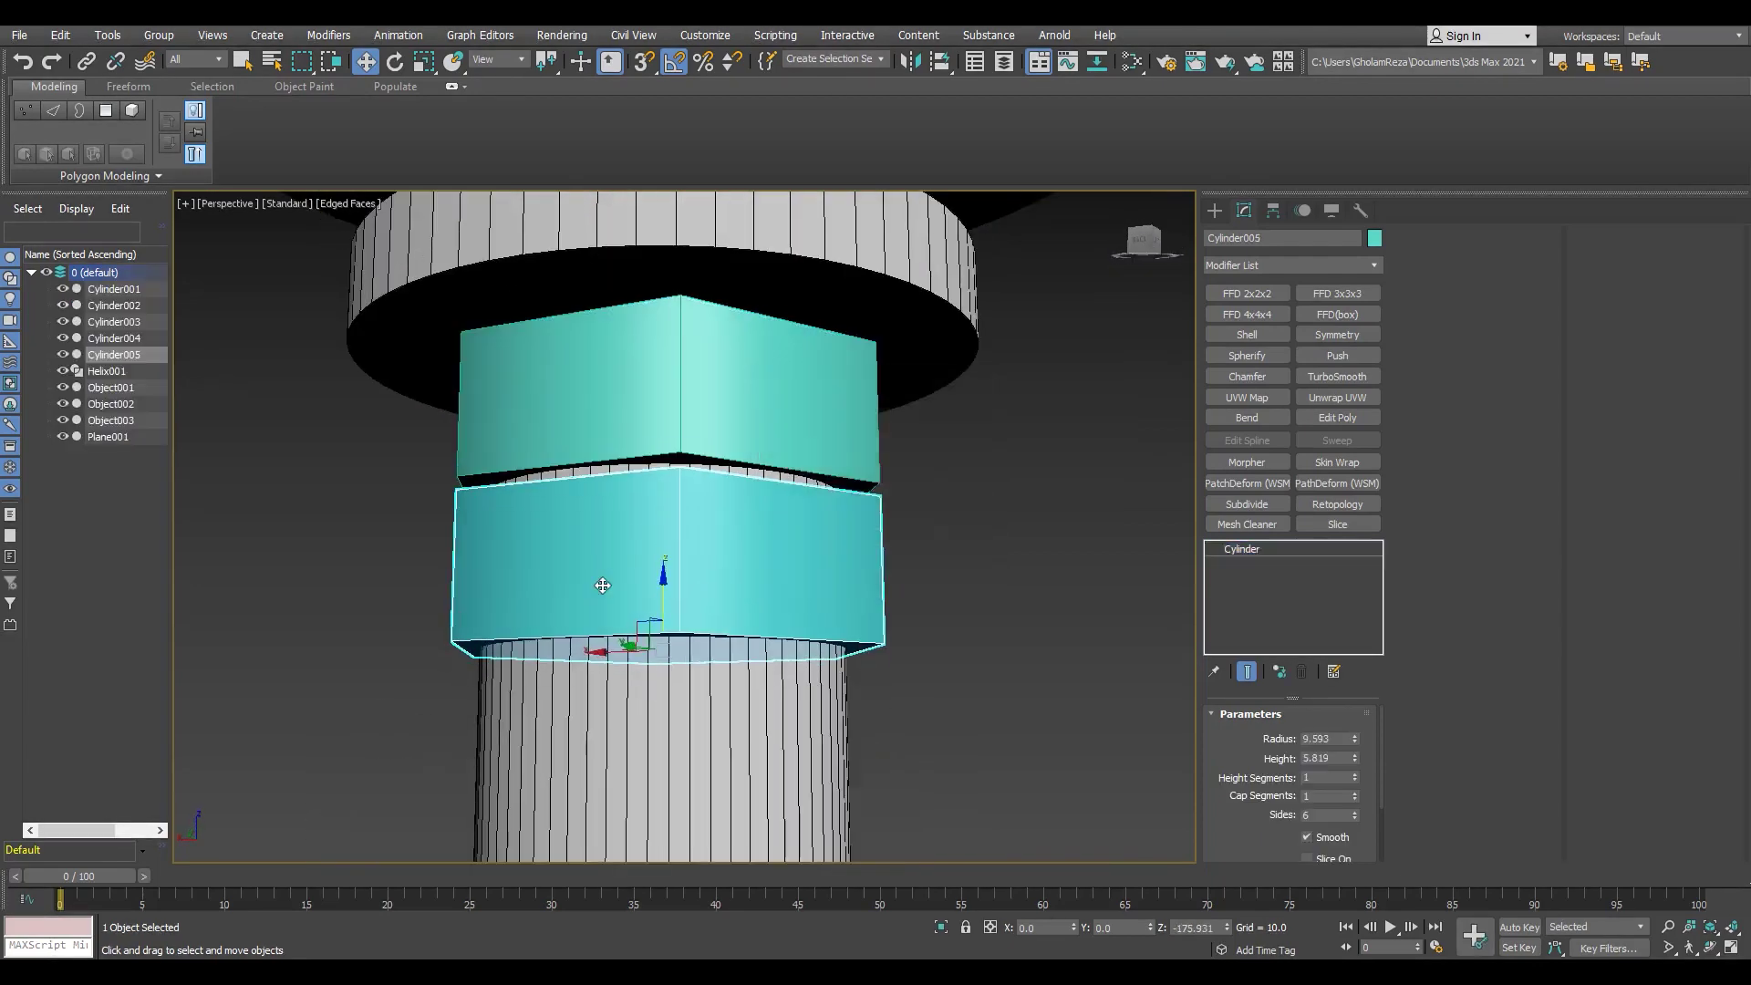
{"action": "middle_click_drag", "start_coordinate": [598, 587], "coordinate": [693, 665], "text": "alt"}
{"action": "key", "text": "e"}
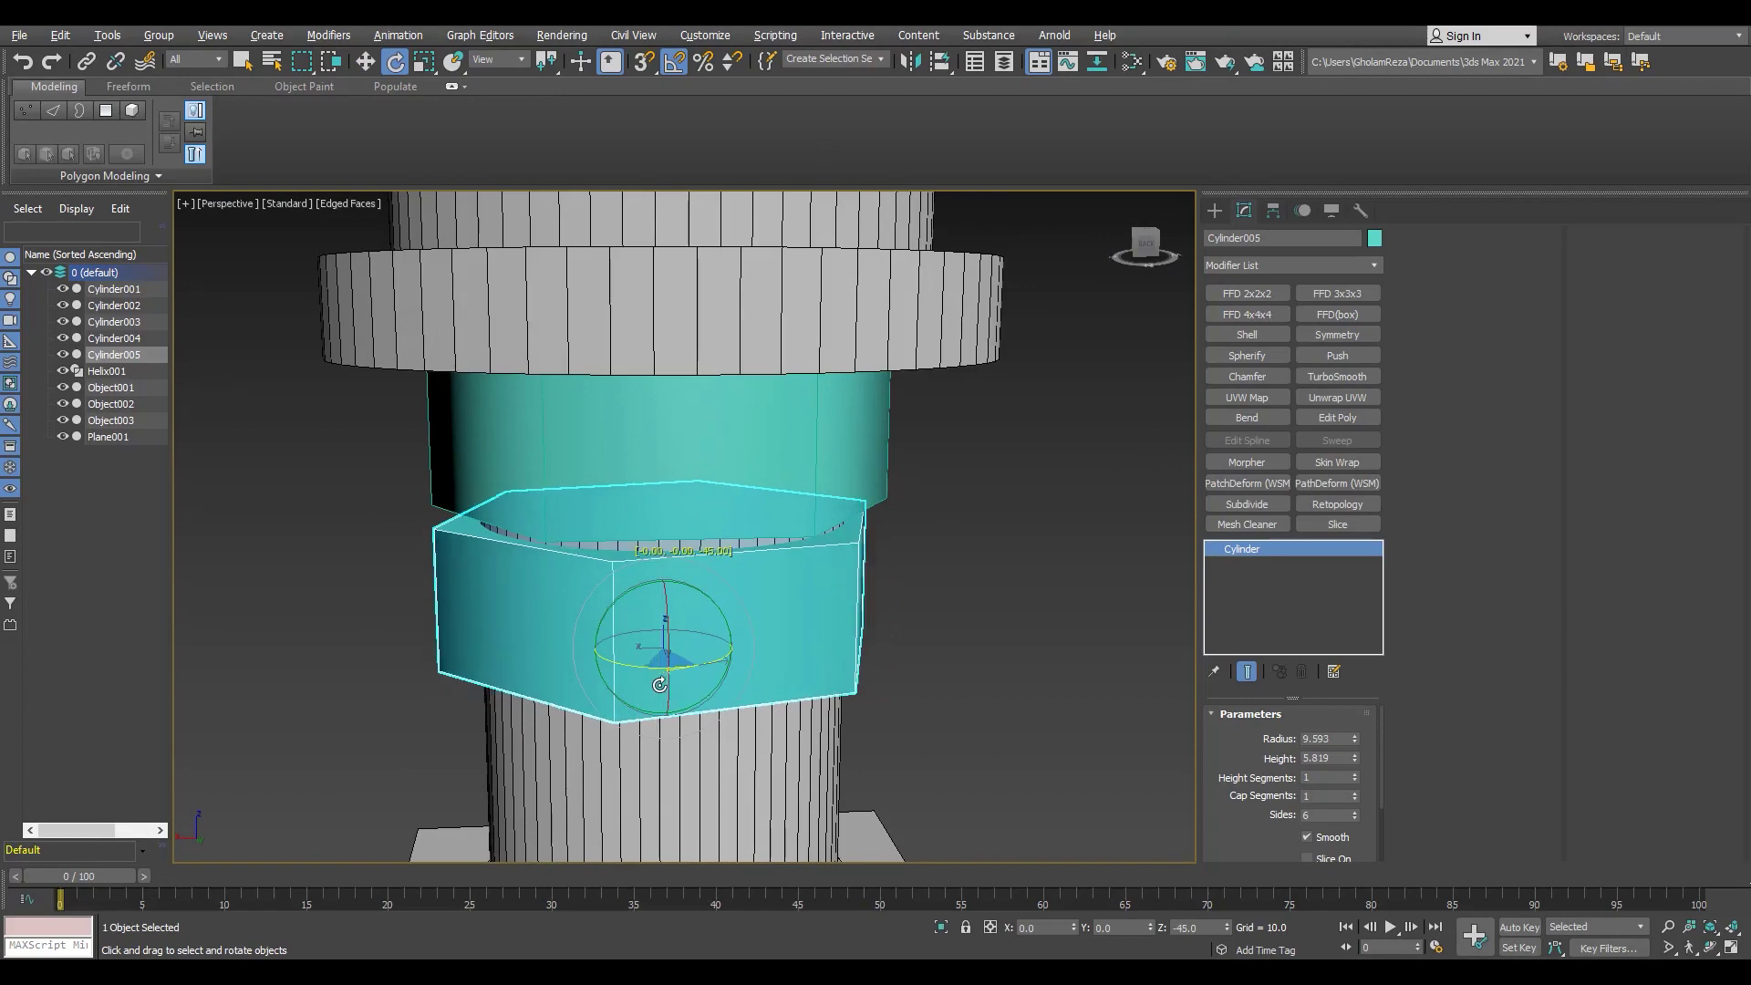
{"action": "key", "text": "k"}
{"action": "scroll", "coordinate": [854, 591], "scroll_direction": "up", "scroll_amount": 3}
{"action": "key", "text": "w"}
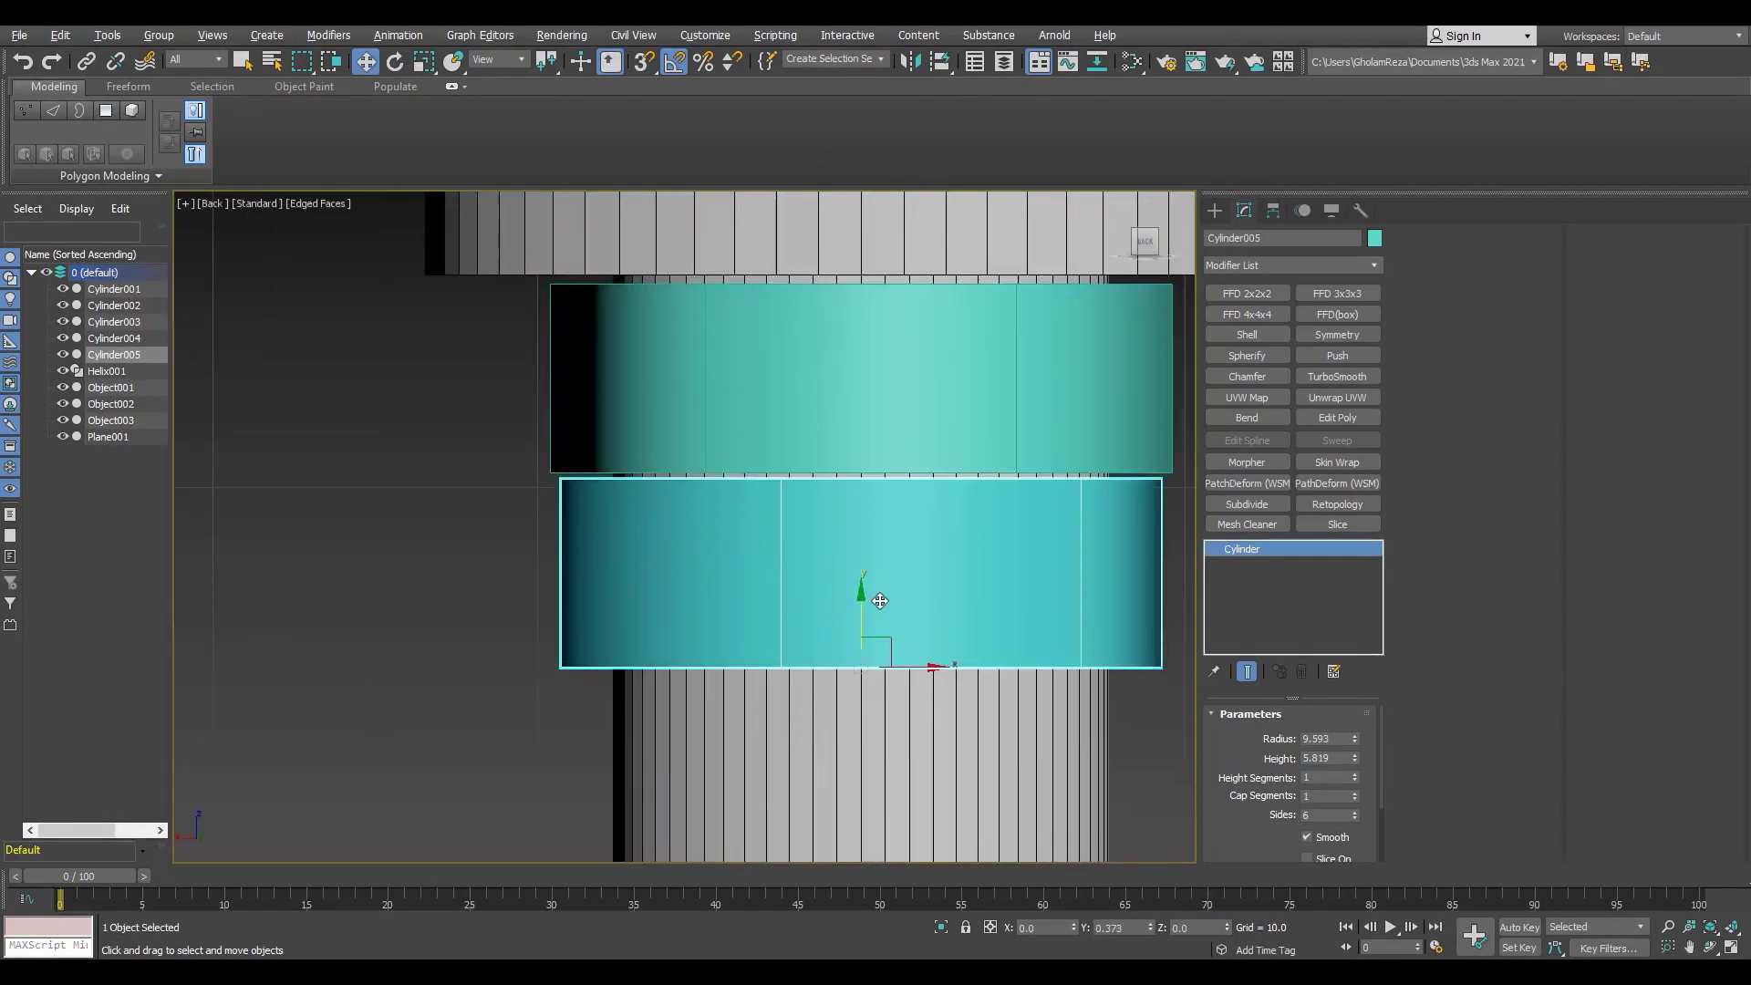
{"action": "scroll", "coordinate": [880, 600], "scroll_direction": "down", "scroll_amount": 5}
Step: Select the hex collars, then switch to the lower shaft's vertex editing
{"action": "left_click", "coordinate": [744, 565]}
{"action": "left_click", "coordinate": [744, 492], "text": "ctrl"}
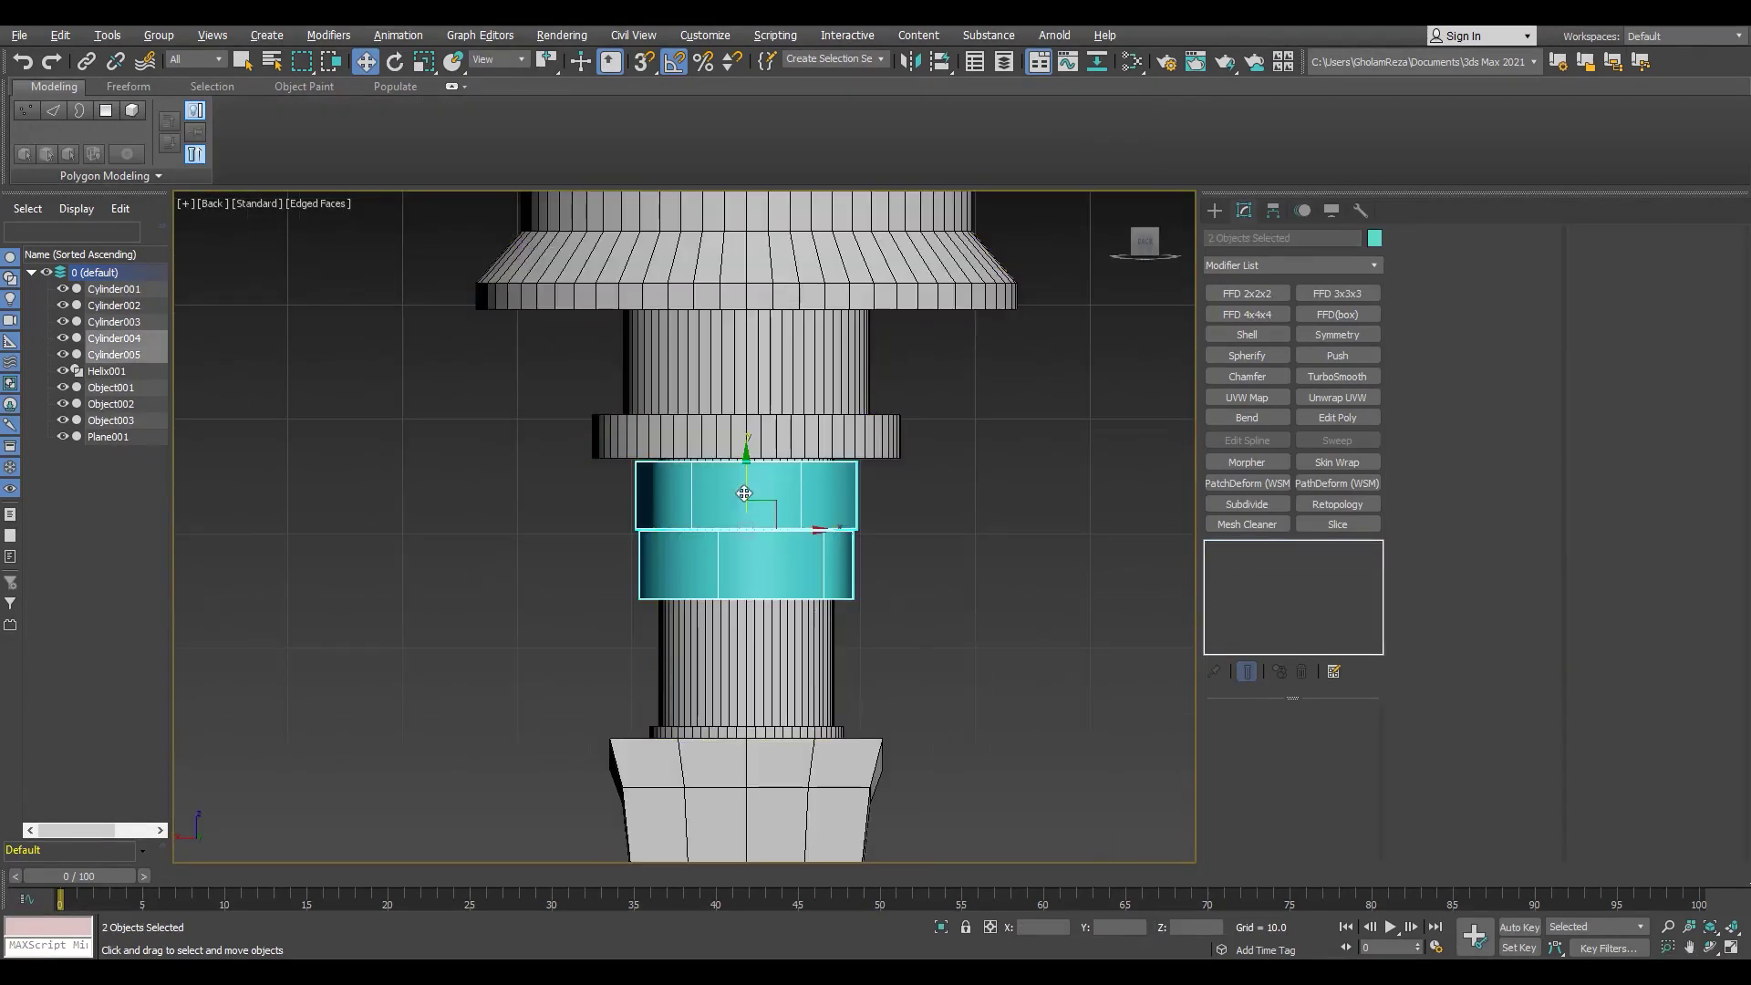
{"action": "left_click", "coordinate": [749, 474]}
{"action": "key", "text": "1"}
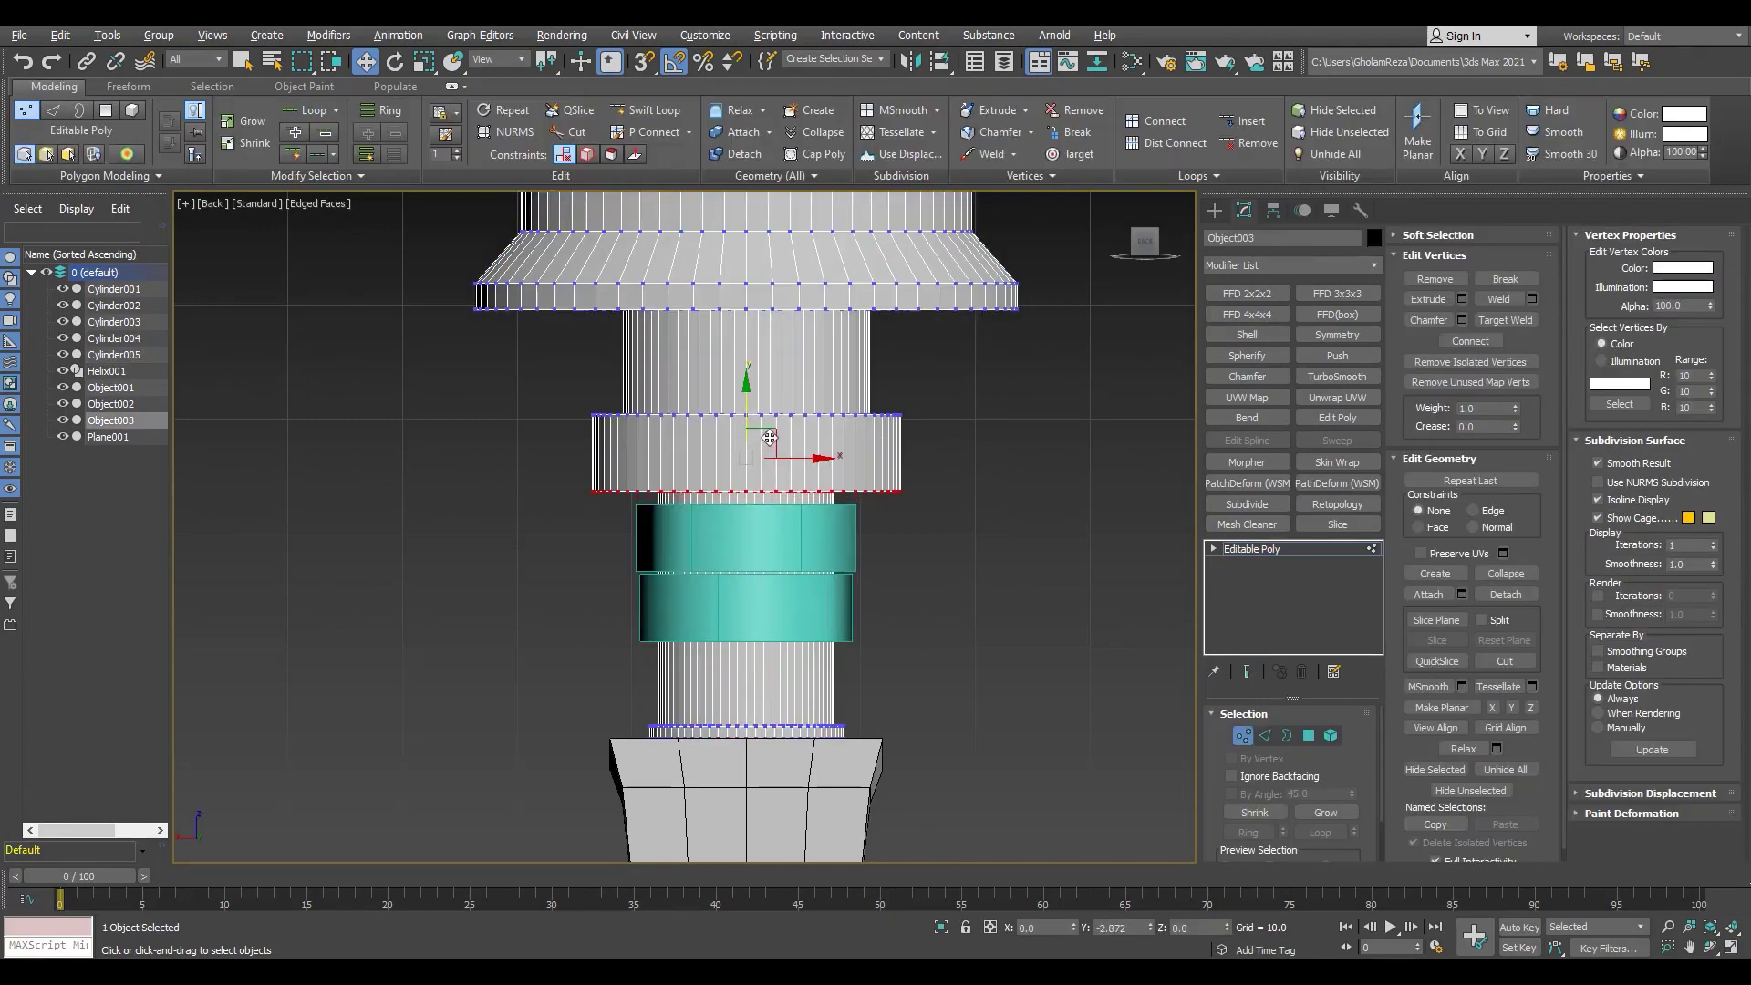
{"action": "left_click", "coordinate": [729, 608]}
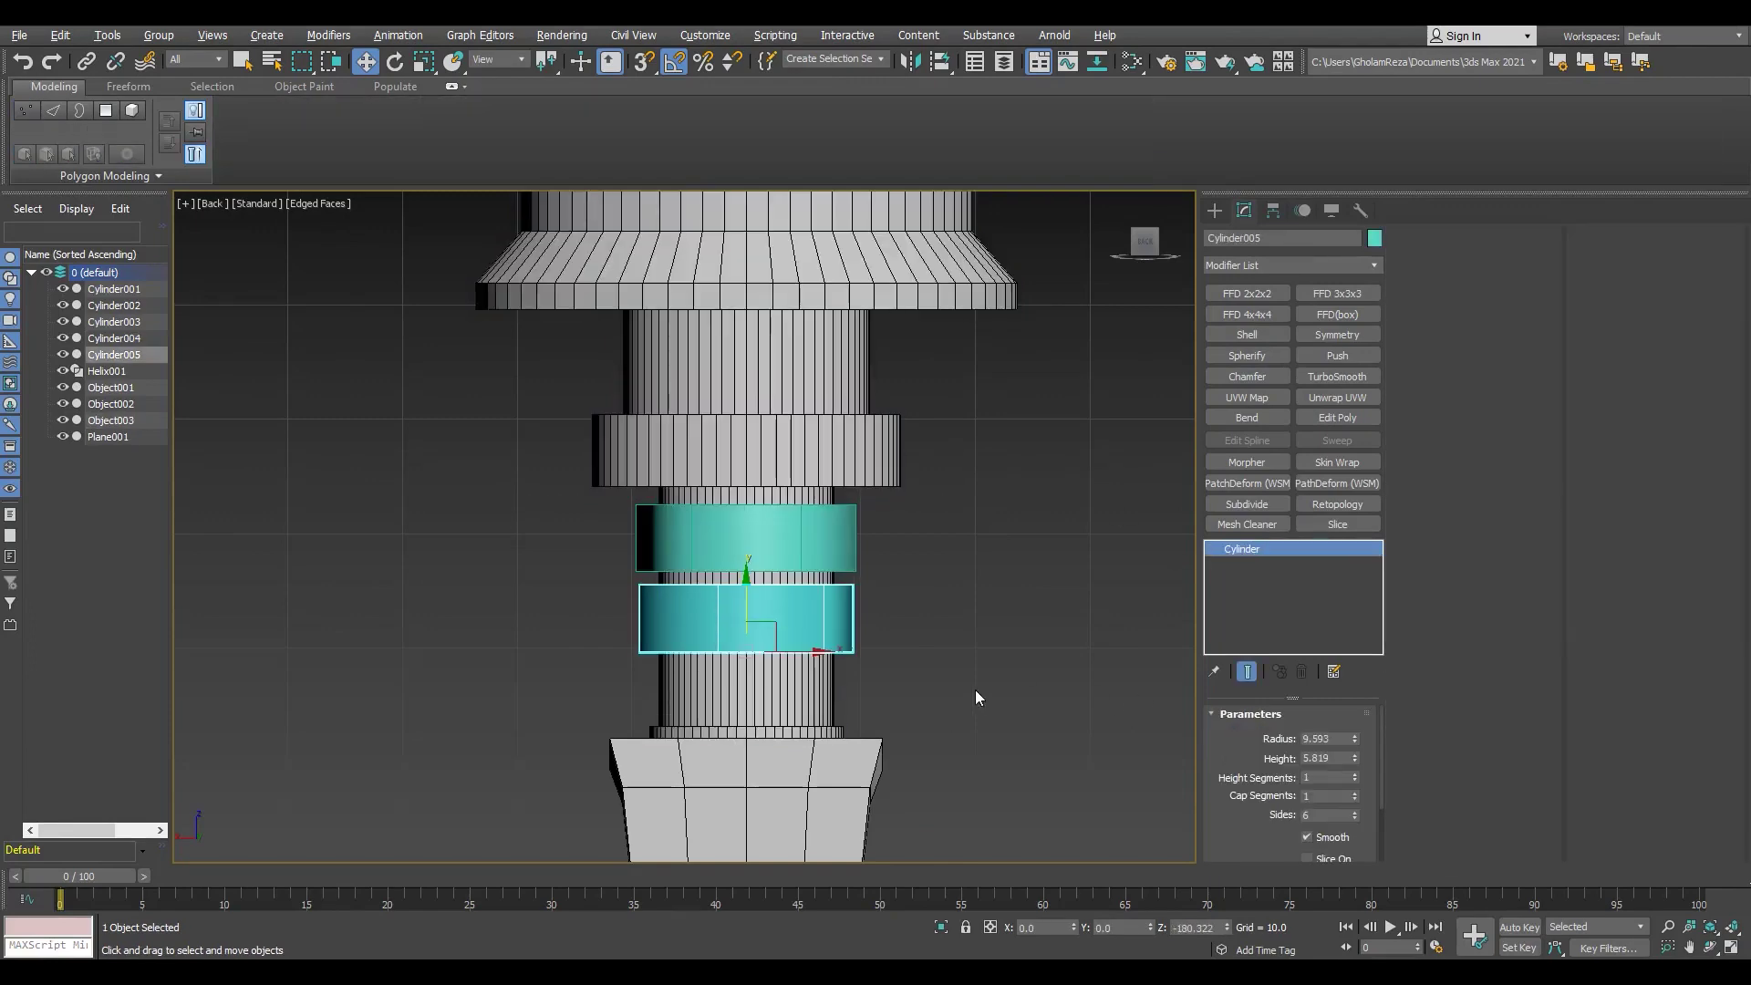
{"action": "key", "text": "ctrl+z"}
{"action": "scroll", "coordinate": [966, 609], "scroll_direction": "down", "scroll_amount": 3}
{"action": "scroll", "coordinate": [1025, 584], "scroll_direction": "up", "scroll_amount": 5}
{"action": "scroll", "coordinate": [757, 562], "scroll_direction": "up", "scroll_amount": 2}
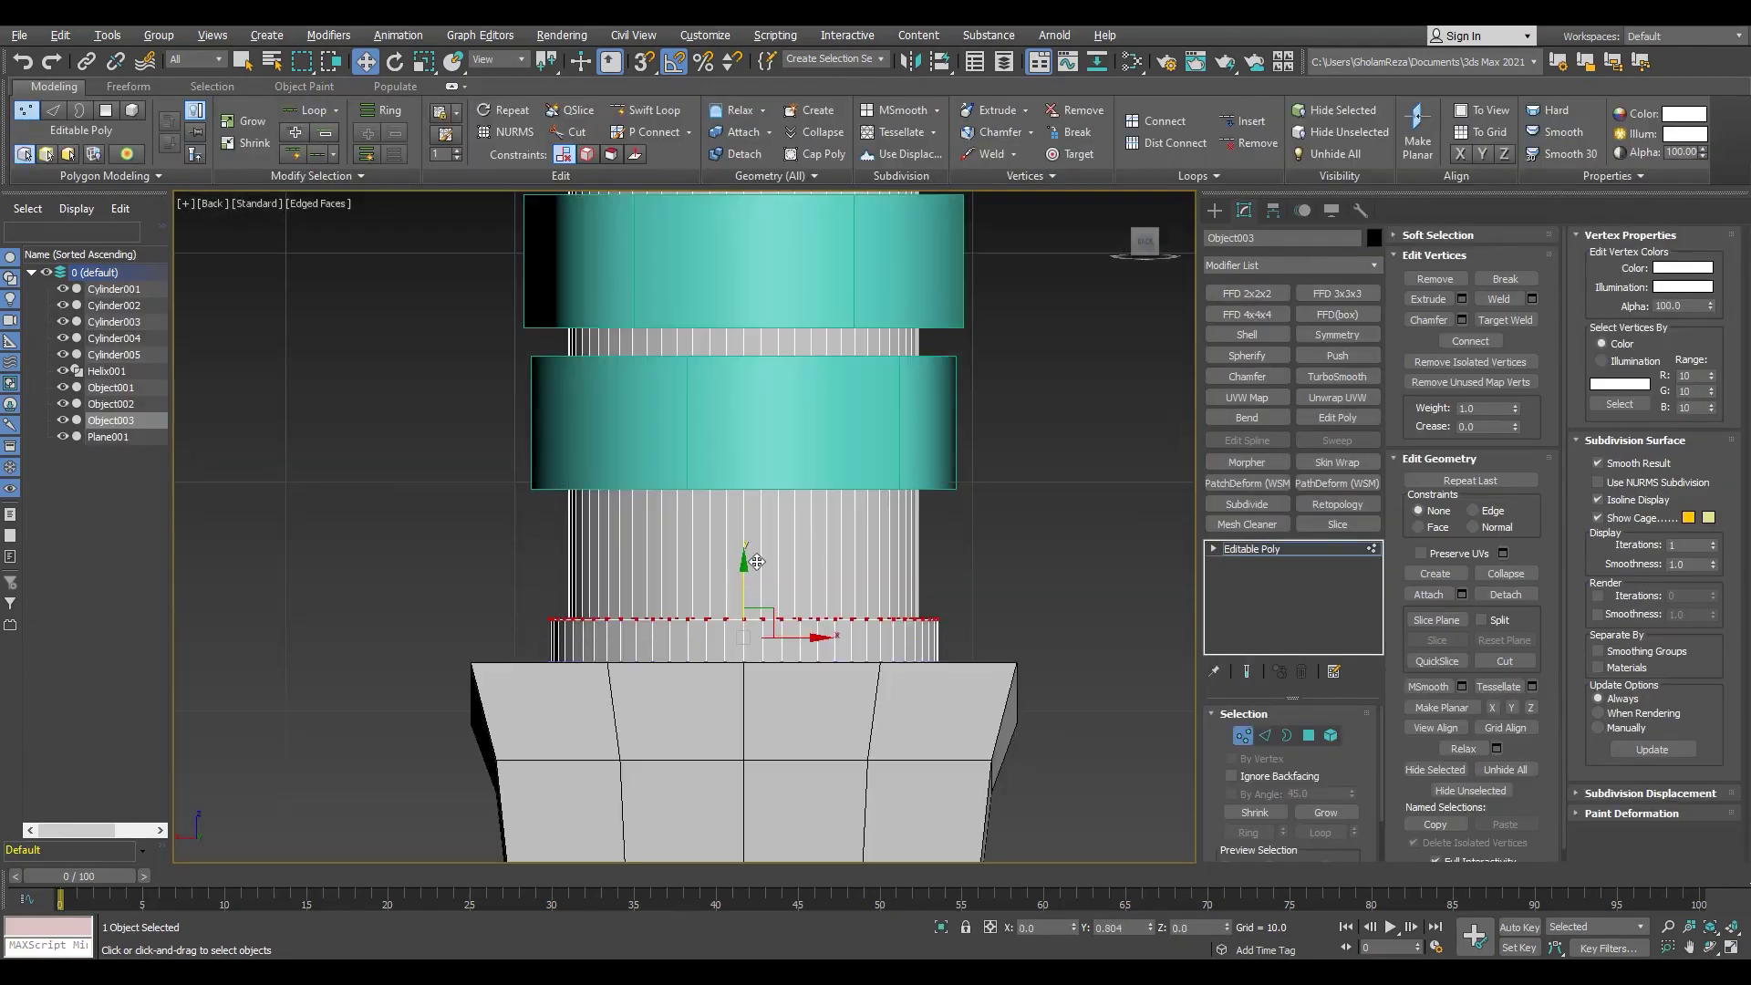
Step: Drag the shaft's bottom vertex ring down onto the clevis base piece
{"action": "left_click_drag", "start_coordinate": [762, 544], "coordinate": [761, 611]}
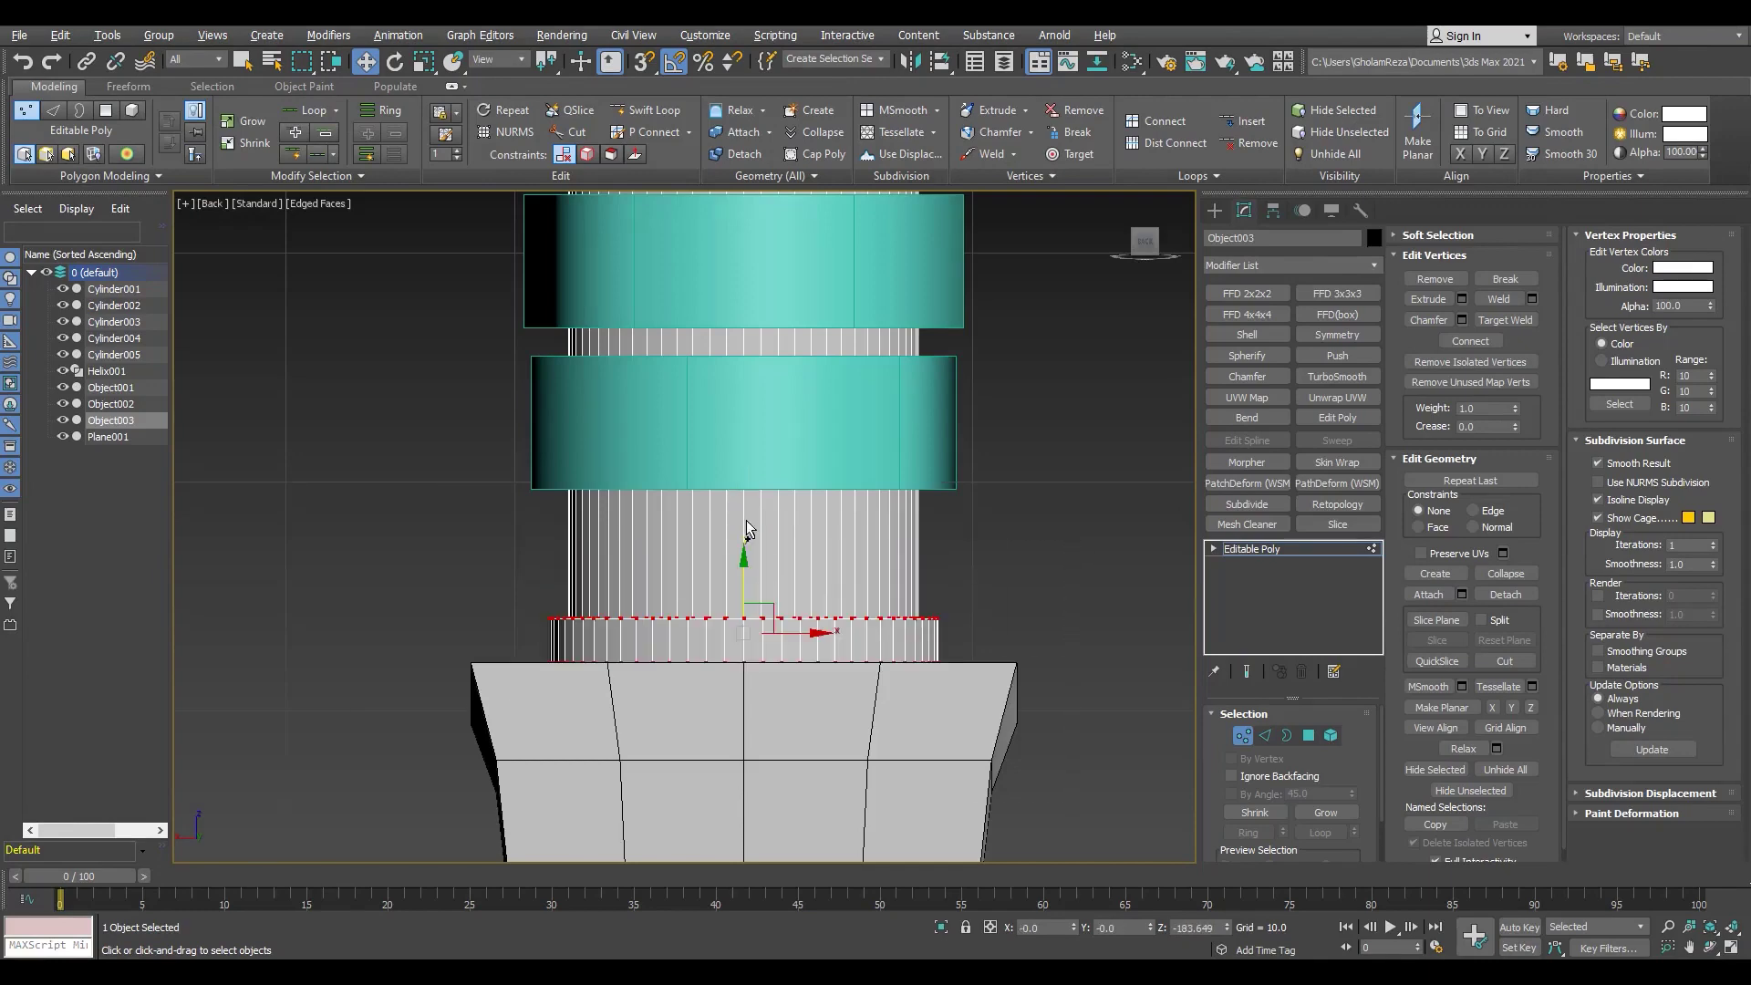
{"action": "left_click", "coordinate": [879, 591]}
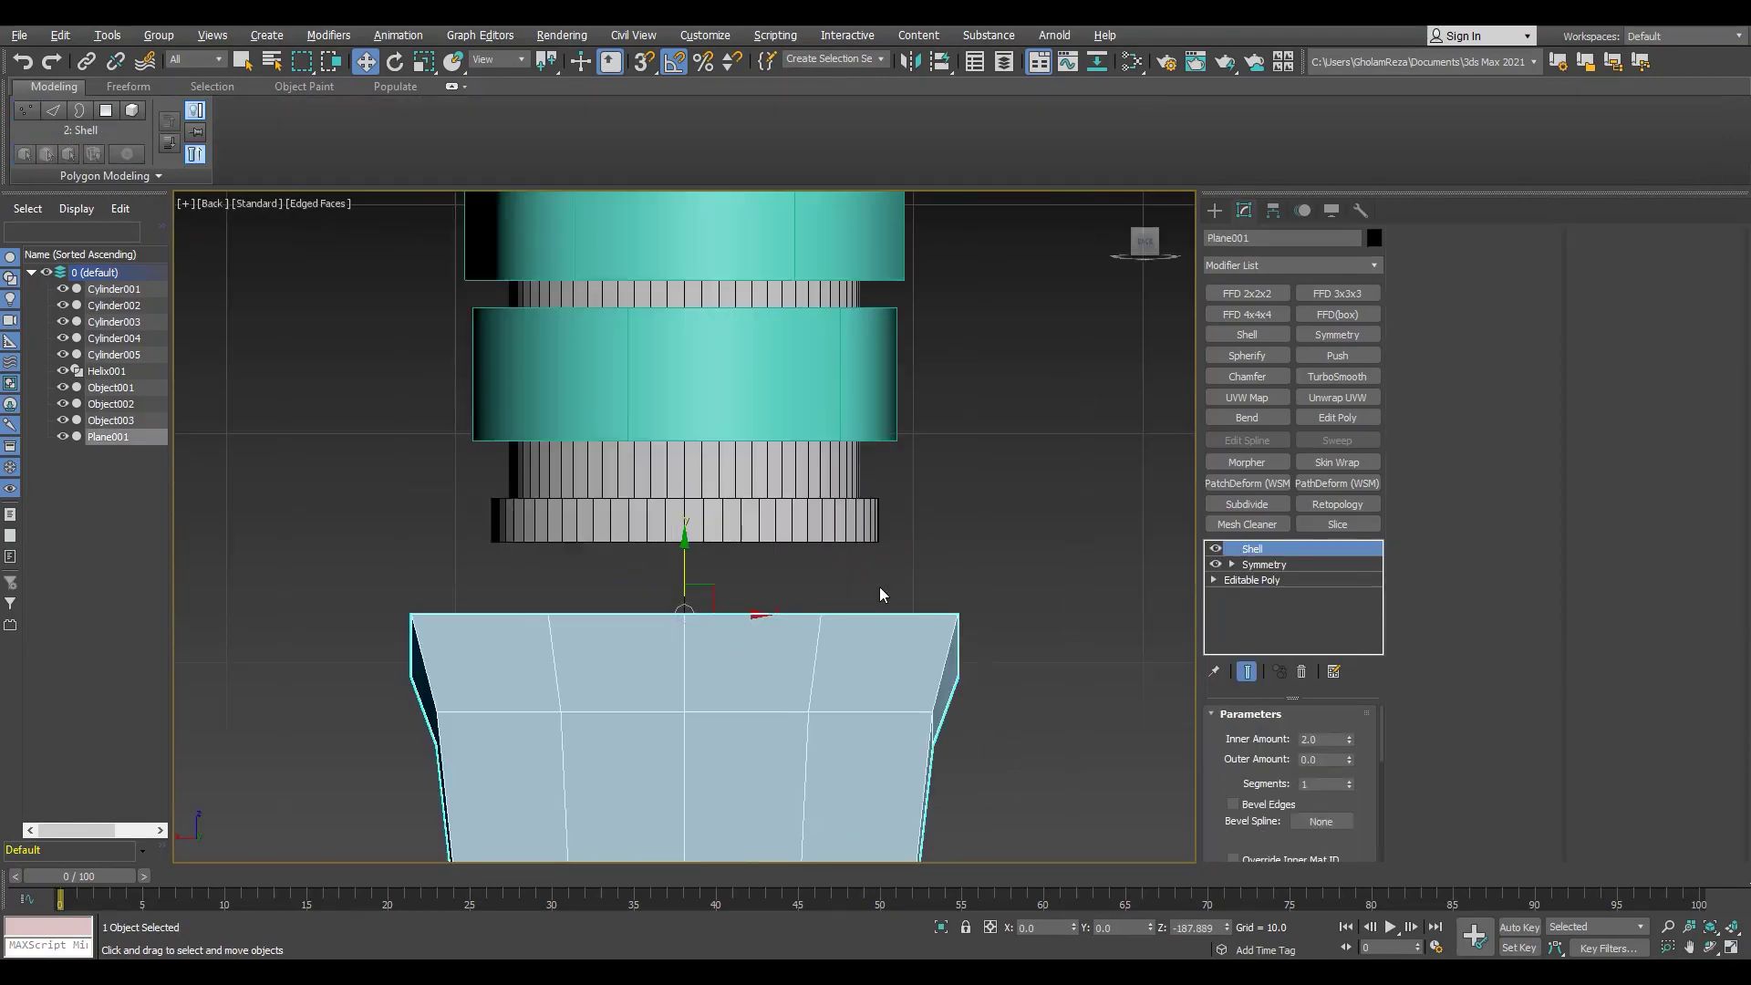
{"action": "key", "text": "alt+w"}
{"action": "key", "text": "alt+w"}
{"action": "scroll", "coordinate": [912, 682], "scroll_direction": "down", "scroll_amount": 5}
Step: Select all objects and frame the whole shock absorber in view
{"action": "left_click", "coordinate": [576, 673]}
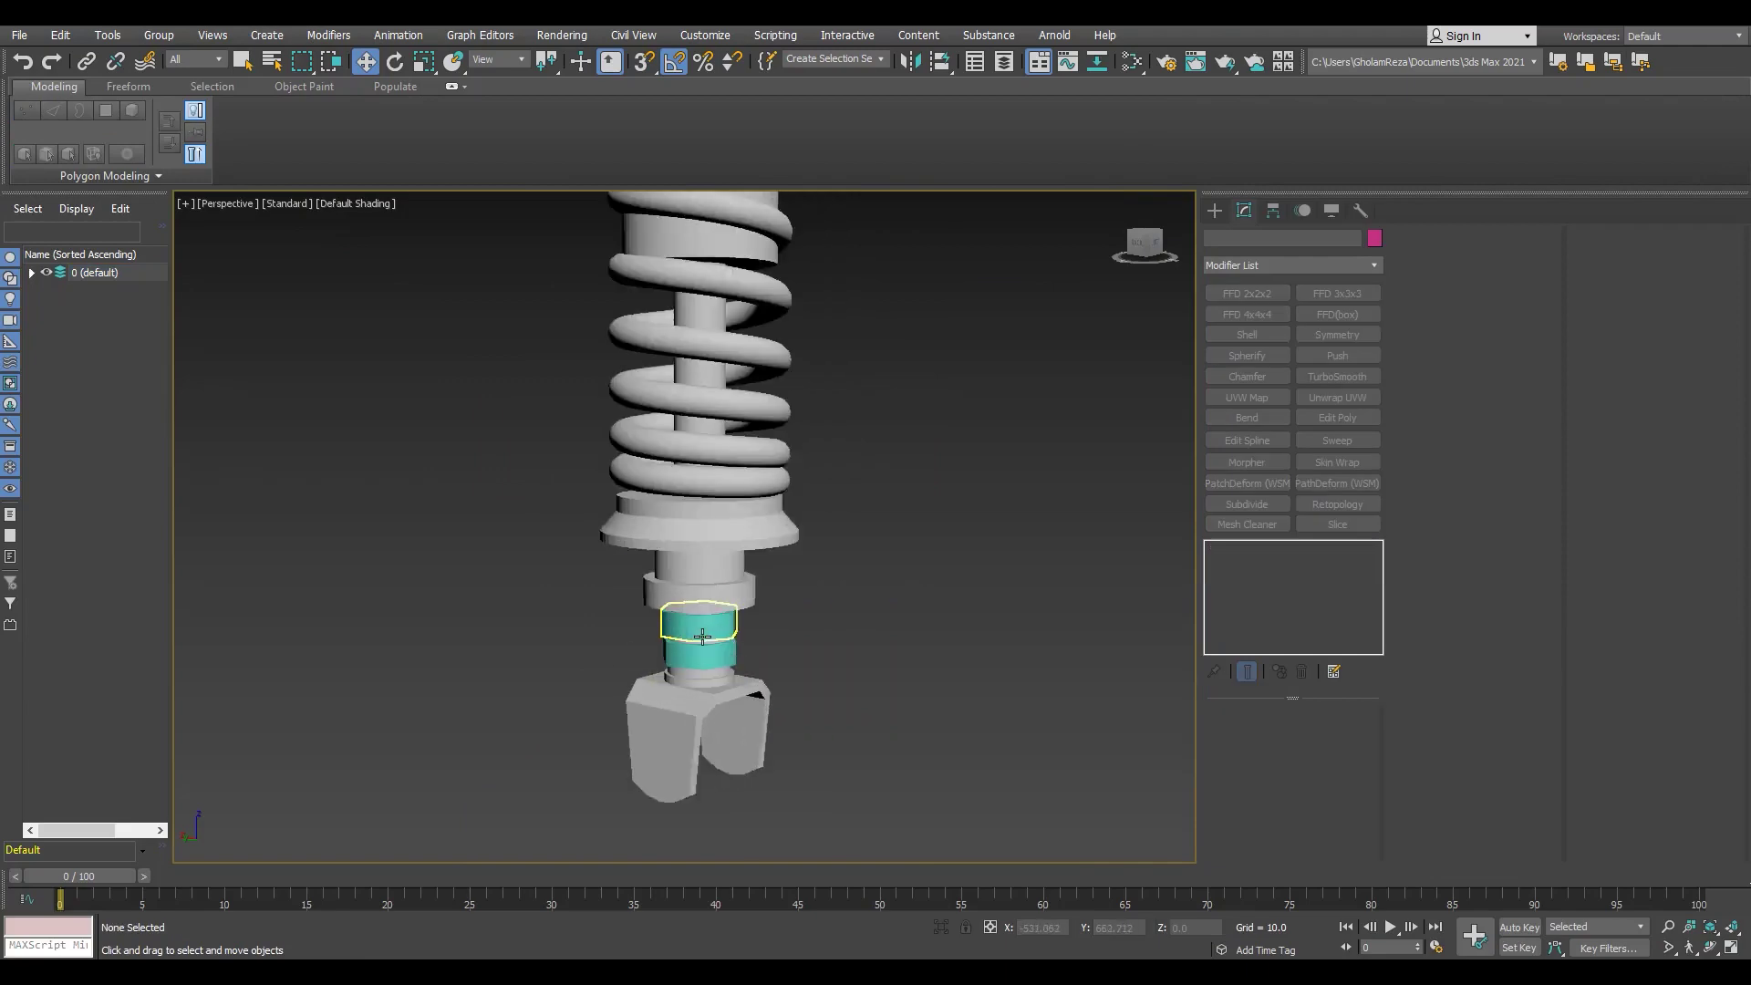
{"action": "key", "text": "ctrl+a"}
{"action": "key", "text": "z"}
{"action": "key", "text": "m"}
{"action": "left_click", "coordinate": [707, 28]}
{"action": "scroll", "coordinate": [579, 629], "scroll_direction": "up", "scroll_amount": 10}
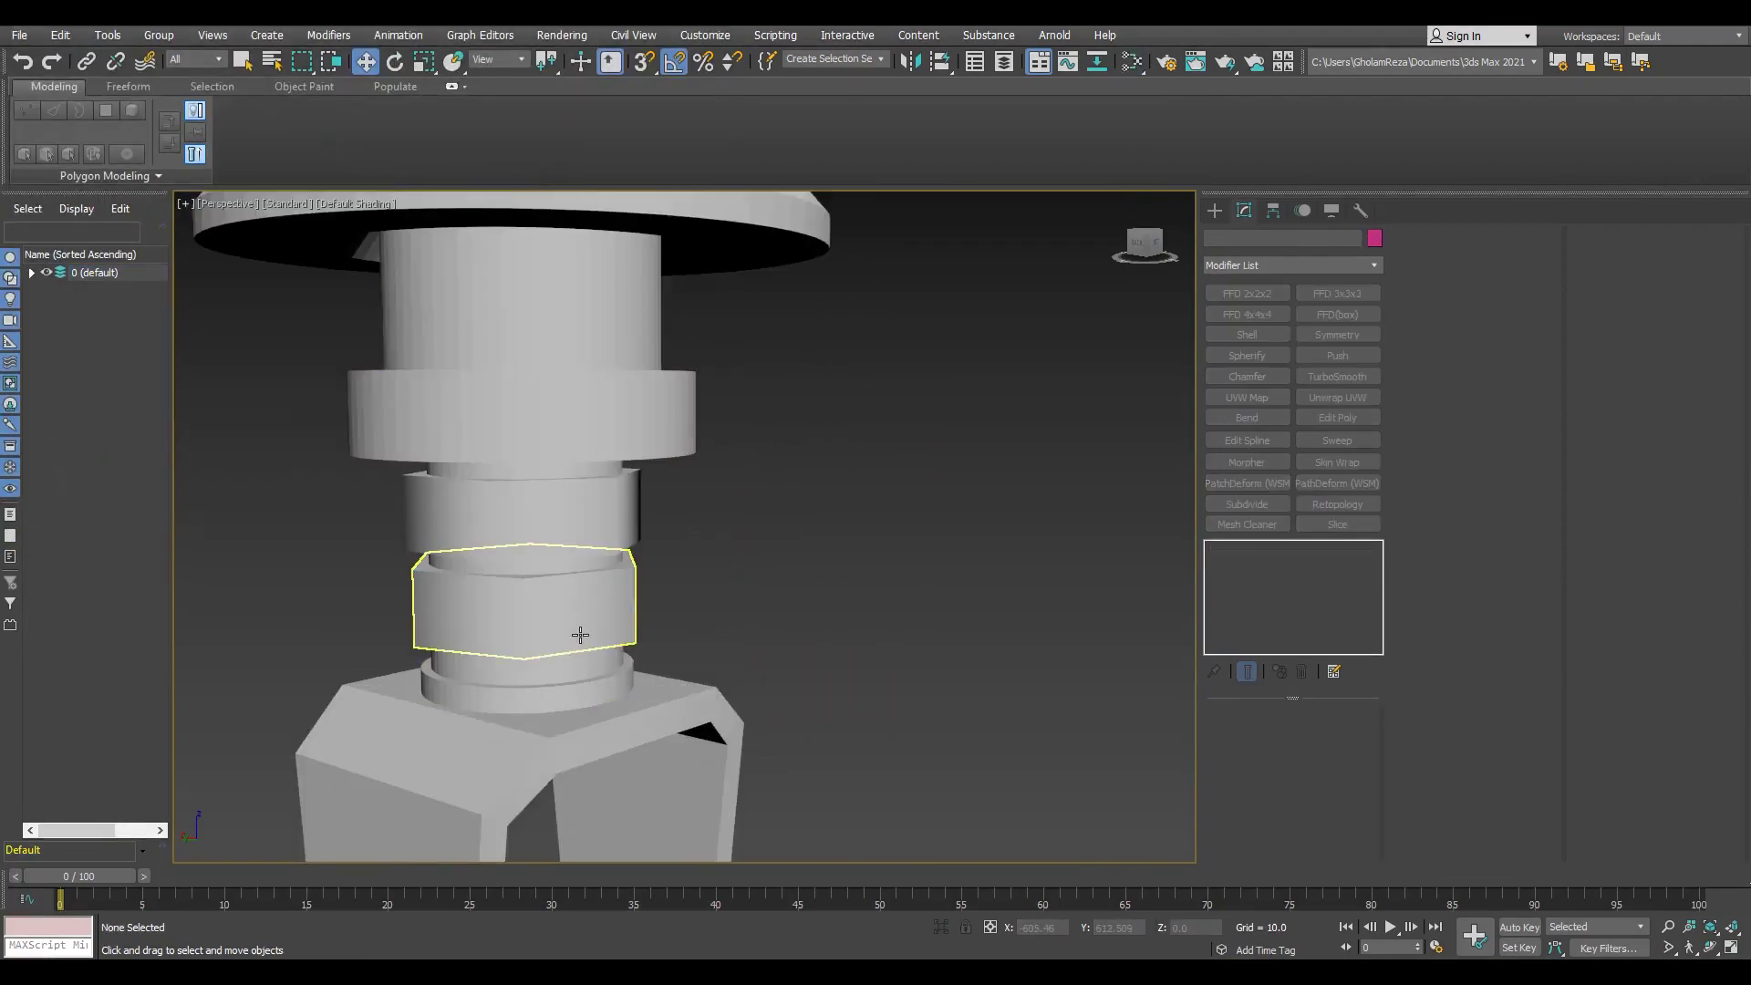
Step: Select the top eyelet Cylinder002, checking the hex and shaft cylinders below it
{"action": "left_click", "coordinate": [579, 629]}
{"action": "scroll", "coordinate": [576, 672], "scroll_direction": "down", "scroll_amount": 5}
{"action": "scroll", "coordinate": [722, 638], "scroll_direction": "down", "scroll_amount": 3}
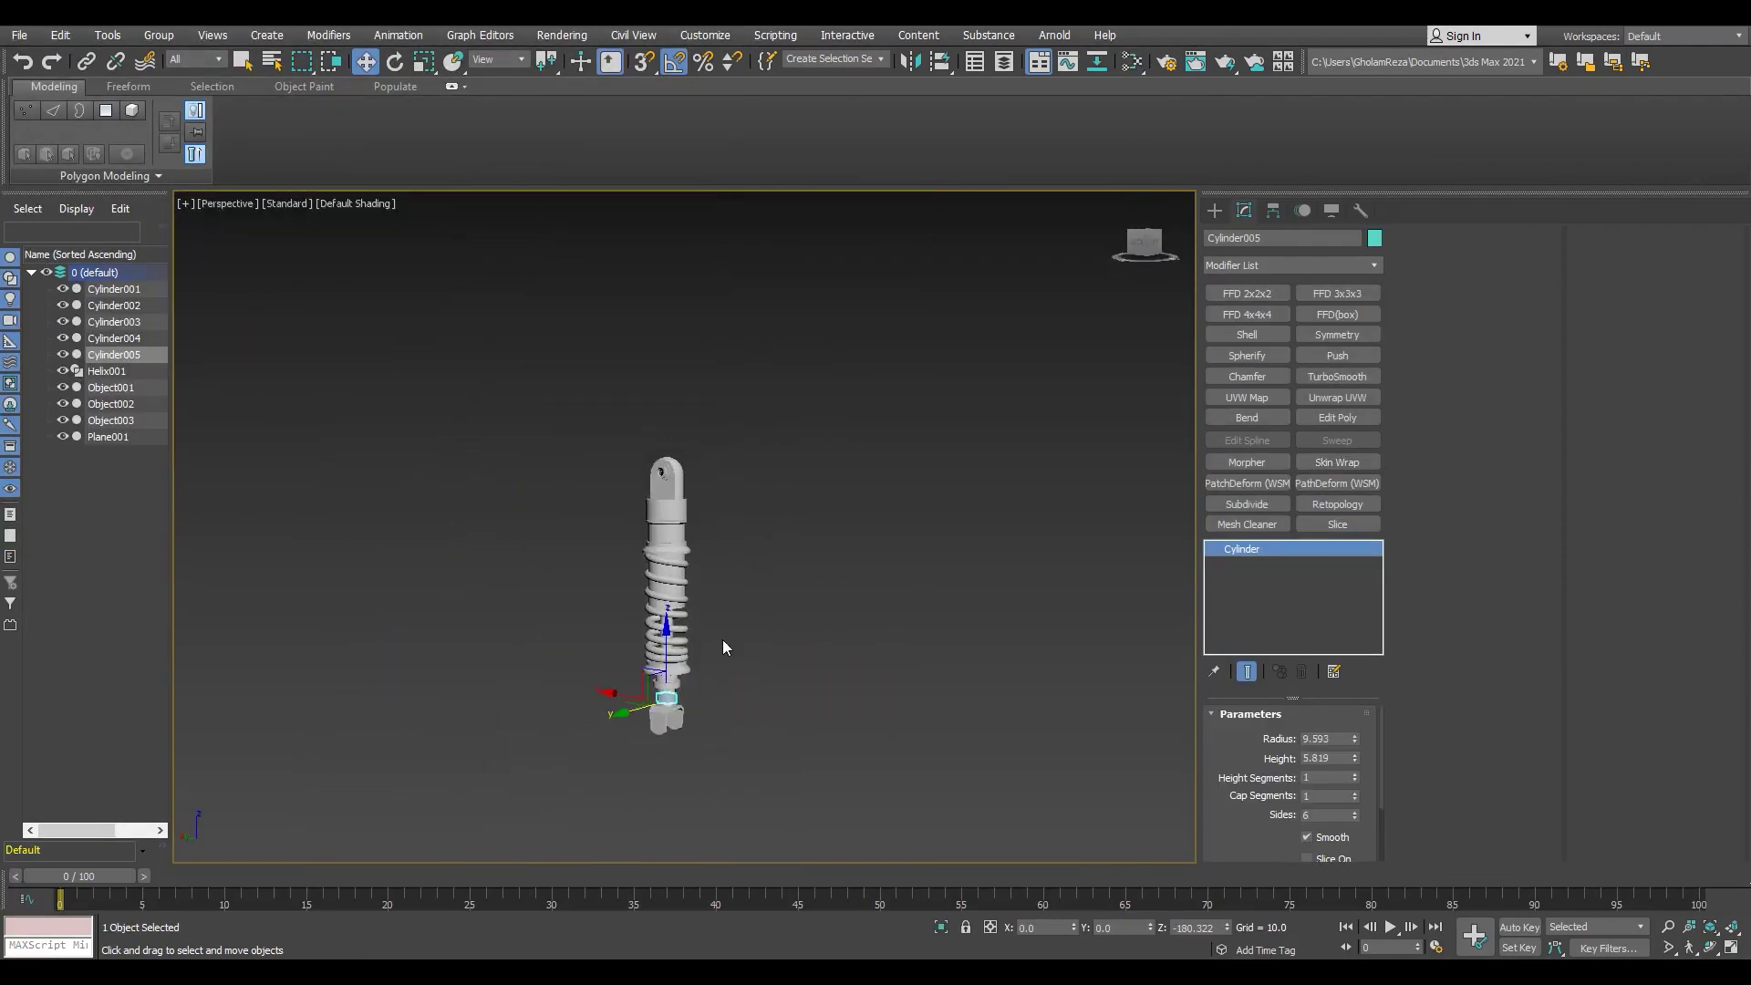
{"action": "left_click", "coordinate": [723, 638]}
{"action": "scroll", "coordinate": [784, 631], "scroll_direction": "up", "scroll_amount": 4}
{"action": "left_click", "coordinate": [639, 463]}
{"action": "scroll", "coordinate": [682, 407], "scroll_direction": "up", "scroll_amount": 3}
{"action": "left_click", "coordinate": [682, 407]}
{"action": "scroll", "coordinate": [812, 493], "scroll_direction": "up", "scroll_amount": 1}
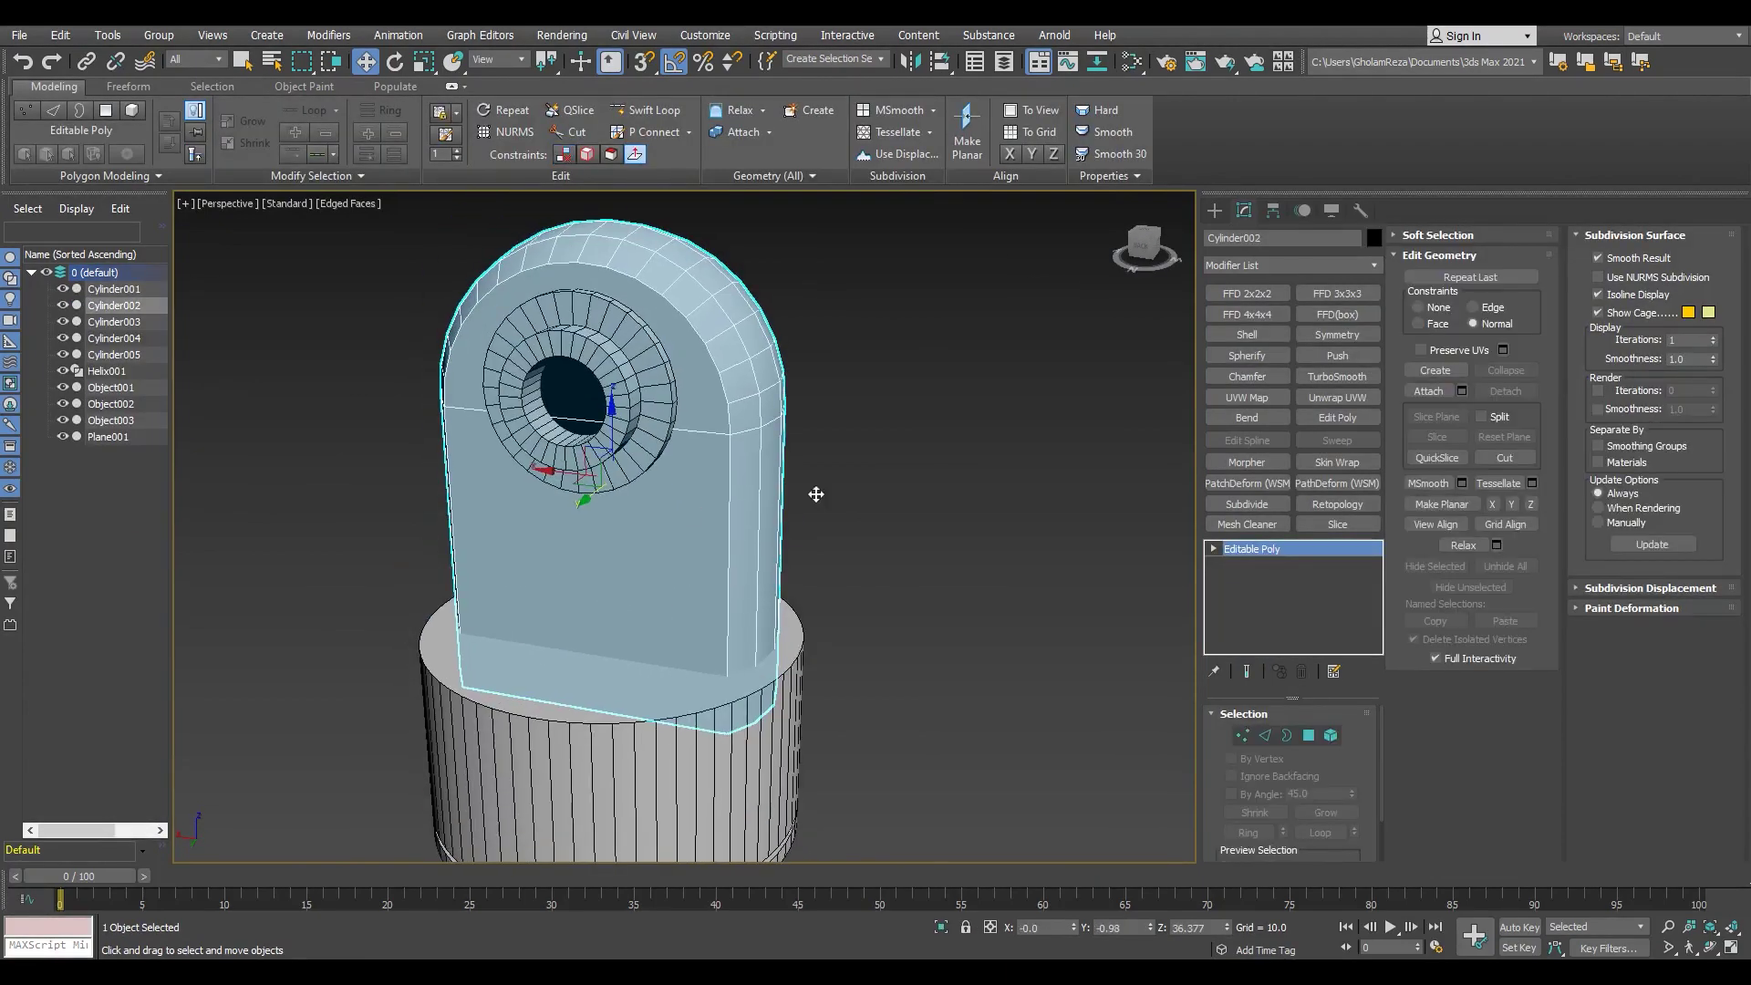
Step: ProBoolean-union Cylinder001 and Cylinder003 into the eyelet, then add Turn to Poly
{"action": "left_click", "coordinate": [1214, 209]}
{"action": "left_click", "coordinate": [1286, 313]}
{"action": "left_click", "coordinate": [1324, 396]}
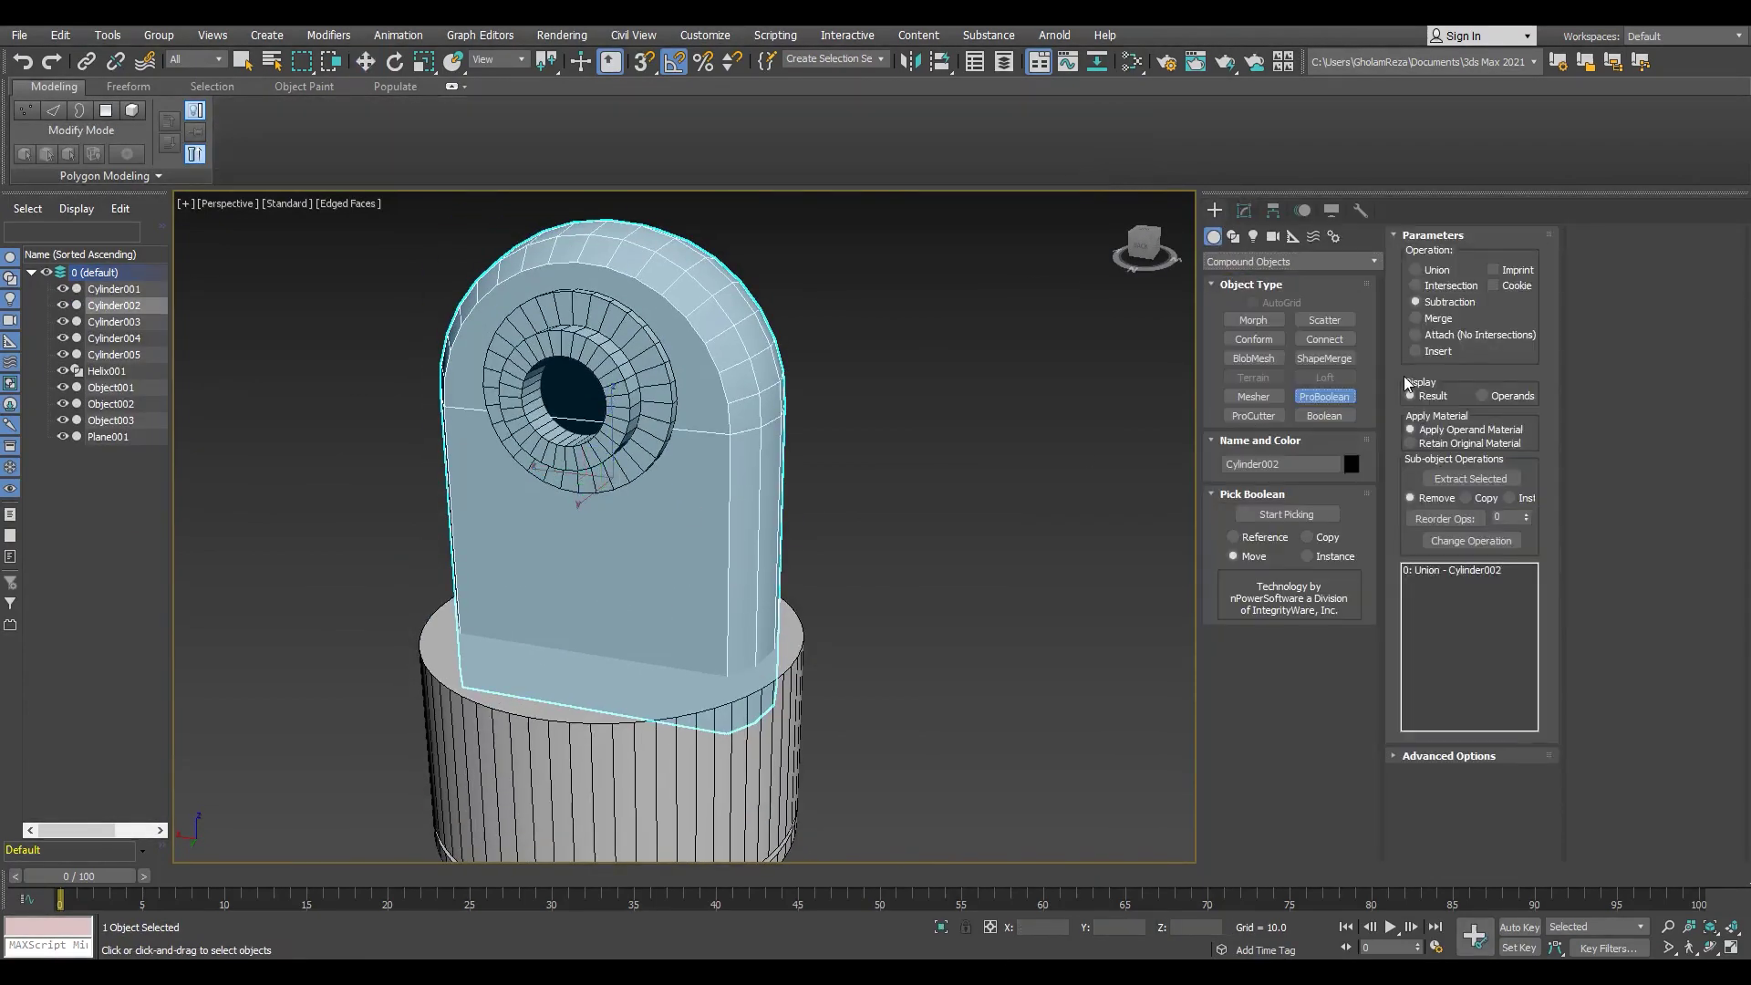
{"action": "left_click", "coordinate": [1478, 756]}
{"action": "left_click", "coordinate": [736, 685]}
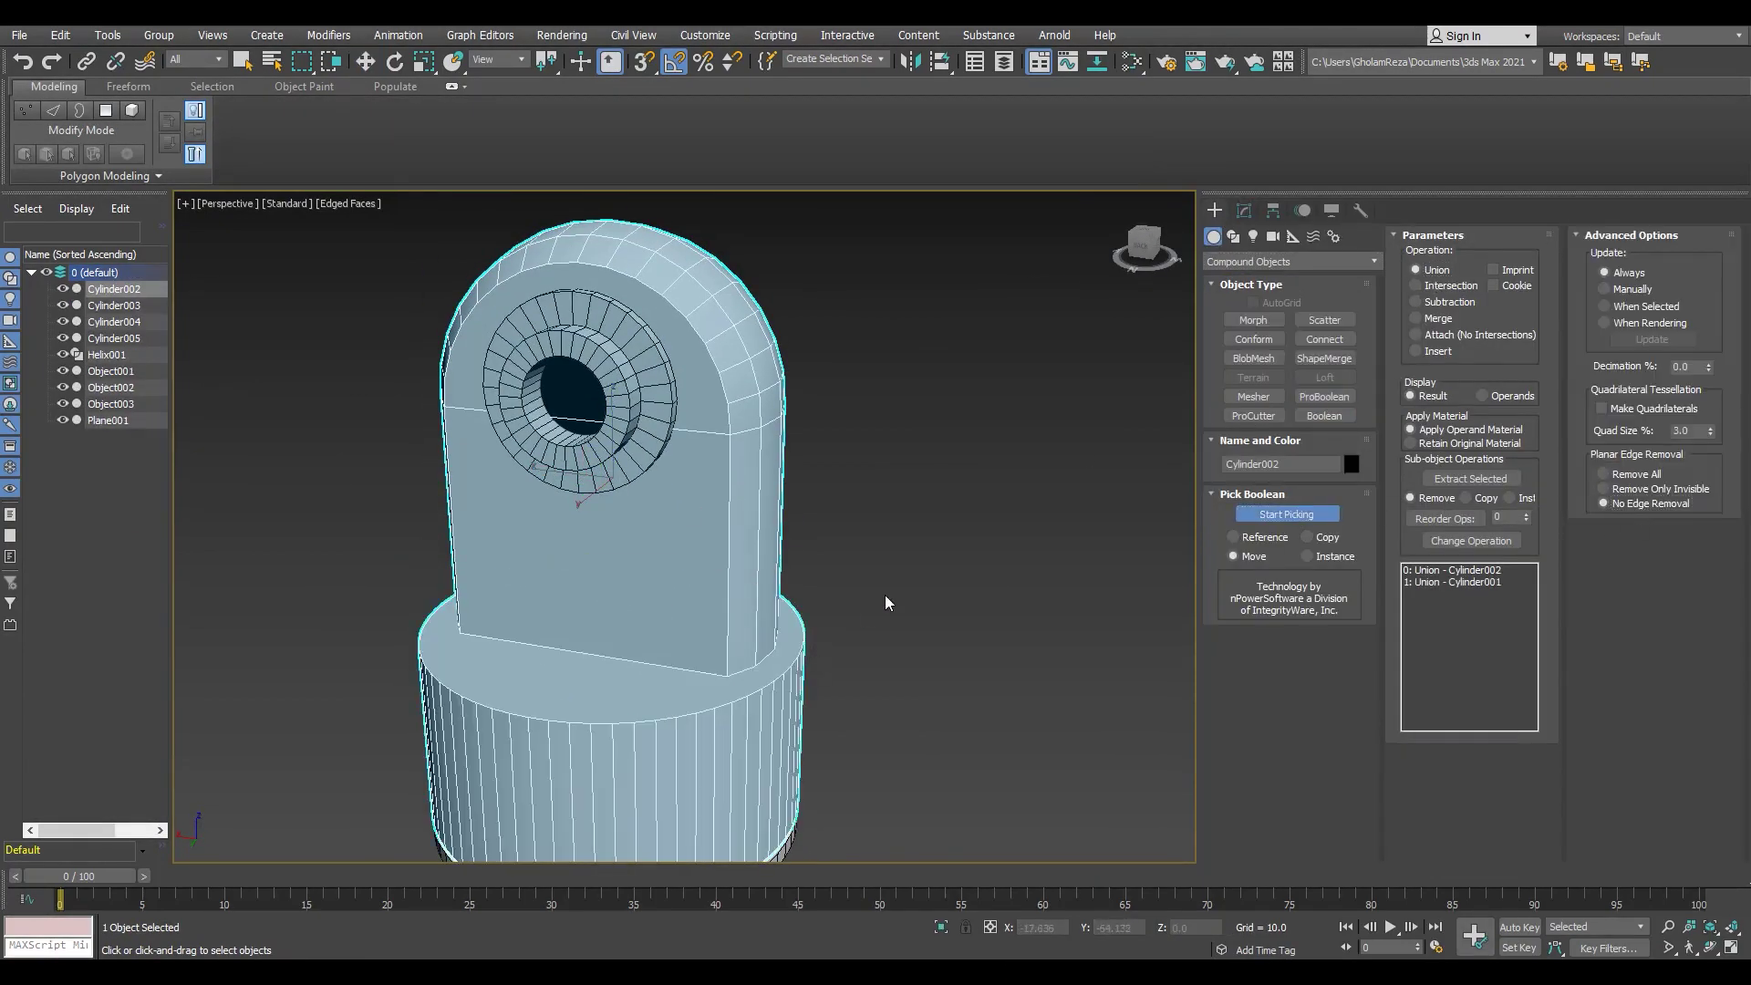
{"action": "mouse_move", "coordinate": [891, 598]}
{"action": "middle_mouse_down", "text": "alt"}
{"action": "mouse_move", "coordinate": [693, 429]}
{"action": "mouse_move", "coordinate": [395, 461]}
{"action": "mouse_move", "coordinate": [645, 460]}
{"action": "middle_mouse_up", "text": "alt"}
{"action": "left_click", "coordinate": [686, 422]}
{"action": "left_click", "coordinate": [1244, 210]}
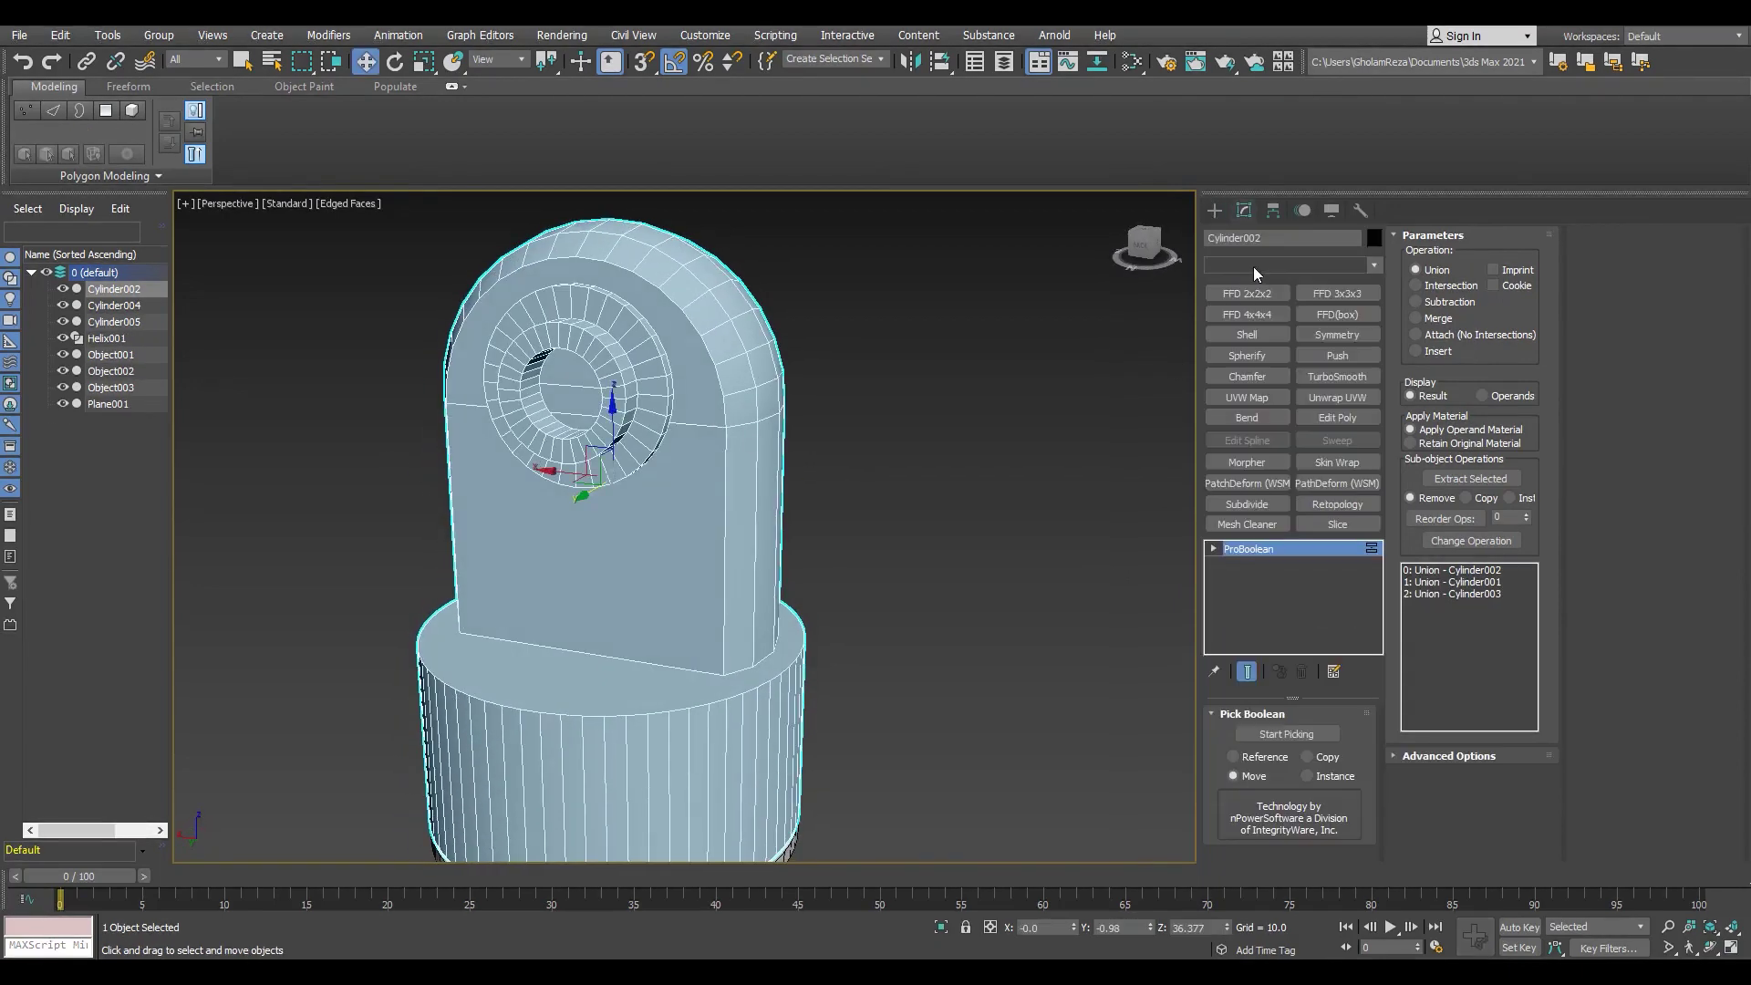
{"action": "left_click", "coordinate": [1253, 266]}
Step: Convert the merged eyelet to Editable Poly and orbit around to inspect its hole
{"action": "key", "text": "Return"}
{"action": "scroll", "coordinate": [705, 390], "scroll_direction": "up", "scroll_amount": 4}
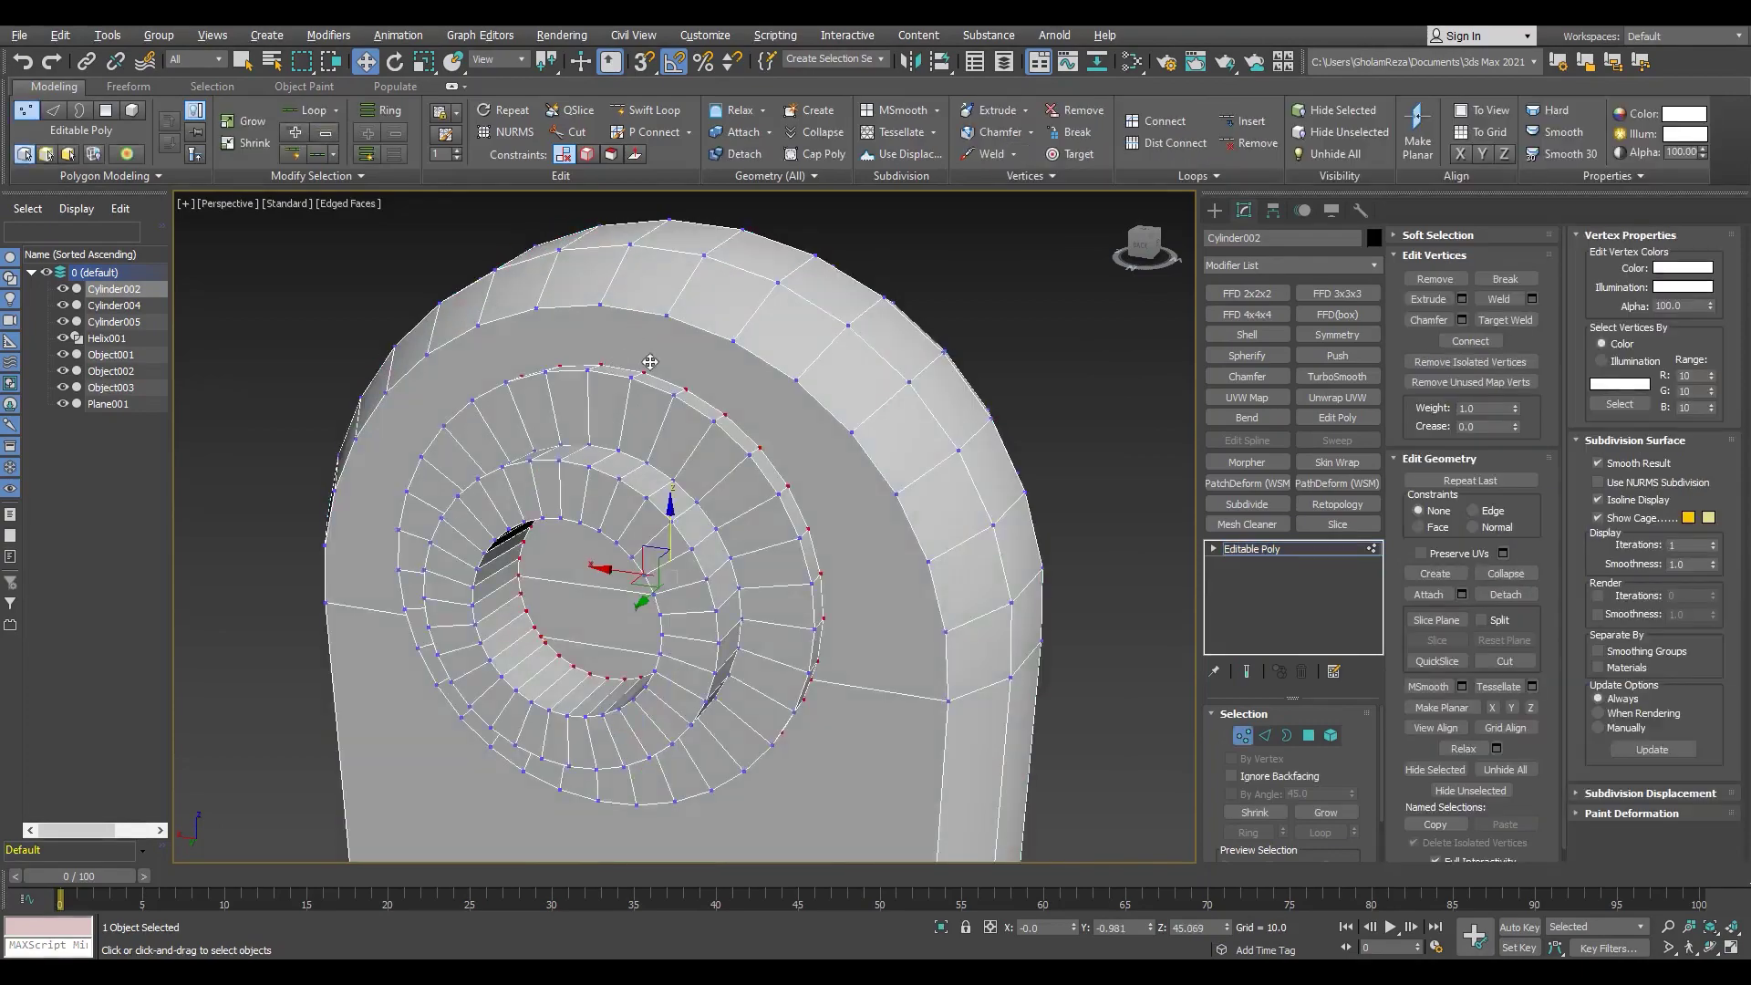
{"action": "scroll", "coordinate": [705, 390], "scroll_direction": "up", "scroll_amount": 3}
{"action": "scroll", "coordinate": [705, 390], "scroll_direction": "up", "scroll_amount": 2}
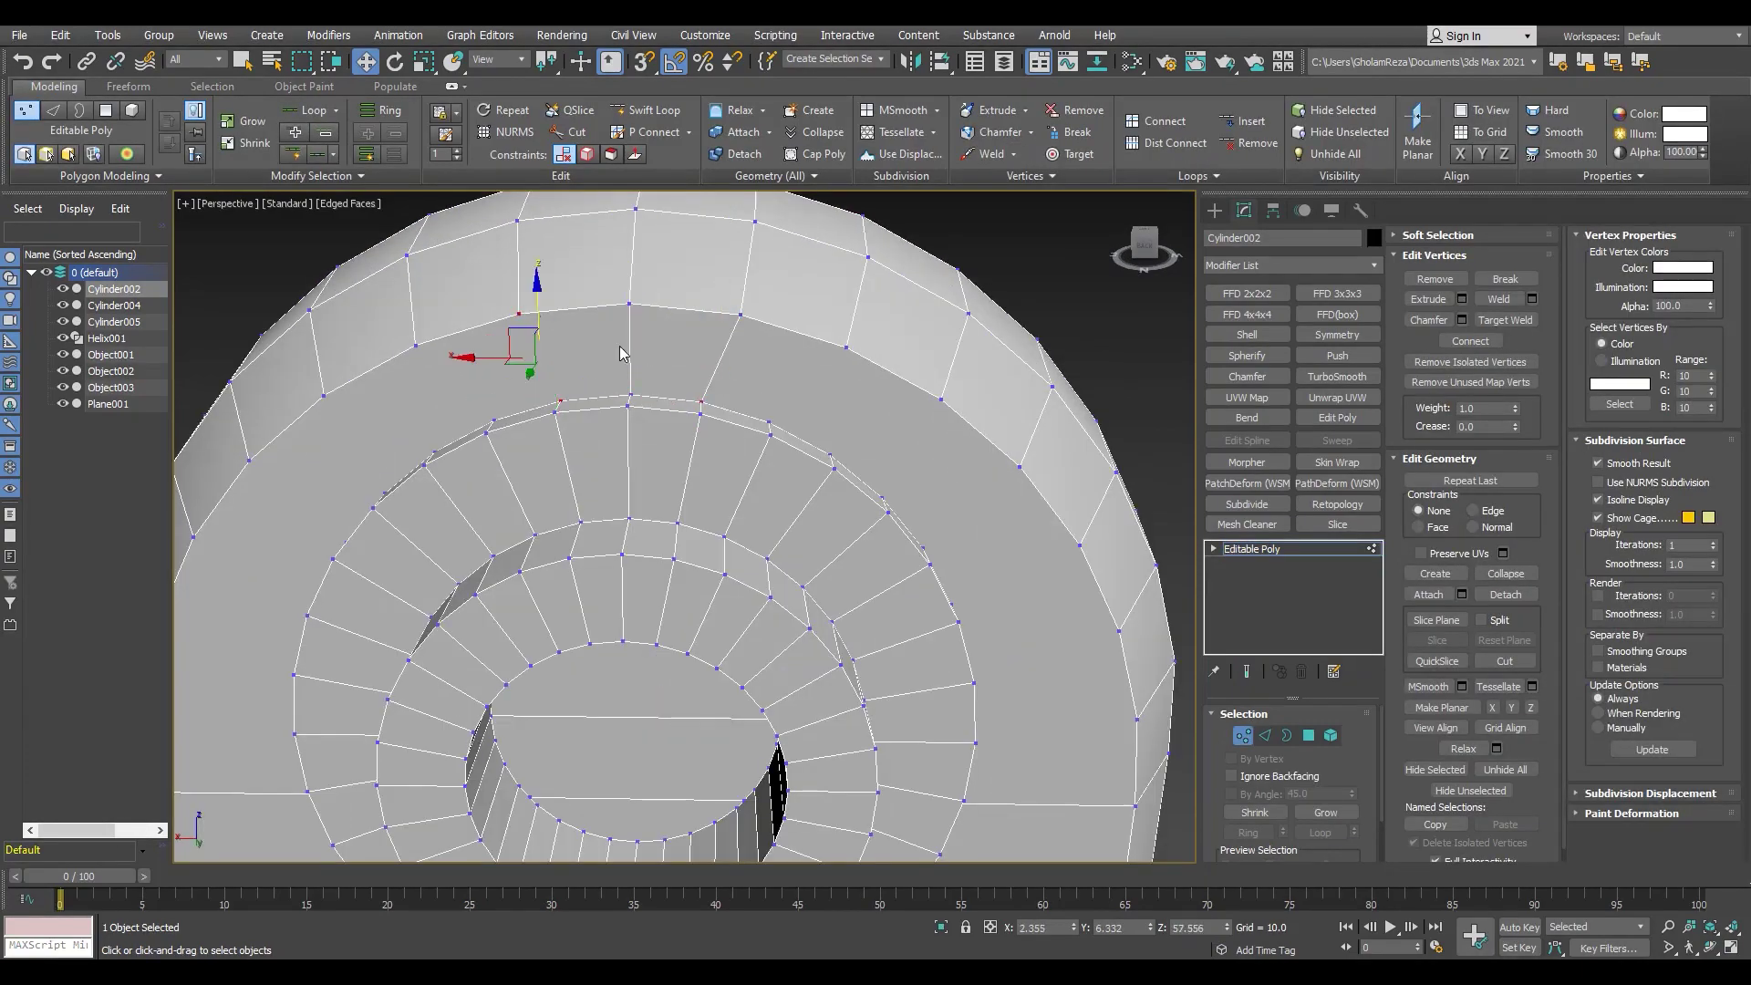
{"action": "middle_click_drag", "start_coordinate": [621, 353], "coordinate": [841, 554], "text": "alt"}
{"action": "scroll", "coordinate": [479, 521], "scroll_direction": "down", "scroll_amount": 3}
{"action": "middle_click_drag", "start_coordinate": [480, 520], "coordinate": [508, 611], "text": "alt"}
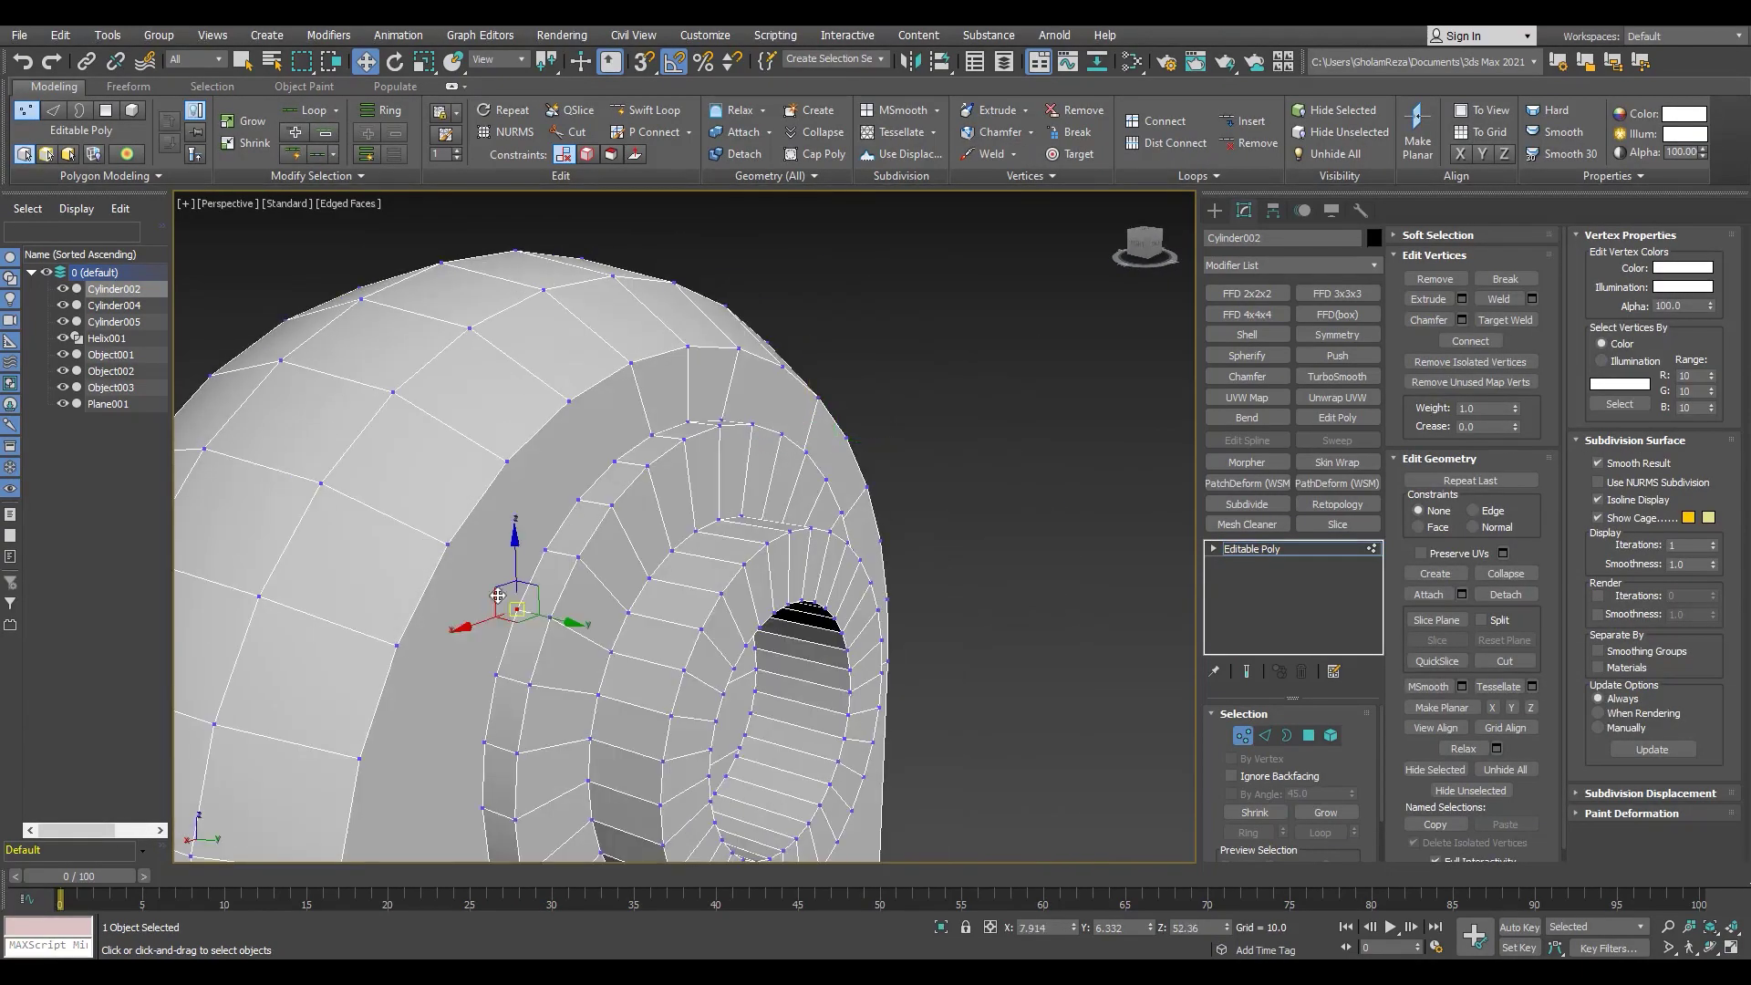
{"action": "scroll", "coordinate": [511, 547], "scroll_direction": "down", "scroll_amount": 2}
{"action": "mouse_move", "coordinate": [513, 492]}
{"action": "middle_mouse_down", "text": "alt"}
{"action": "mouse_move", "coordinate": [443, 626]}
{"action": "mouse_move", "coordinate": [569, 510]}
{"action": "mouse_move", "coordinate": [744, 638]}
{"action": "middle_mouse_up", "text": "alt"}
{"action": "scroll", "coordinate": [443, 626], "scroll_direction": "up", "scroll_amount": 2}
{"action": "scroll", "coordinate": [521, 493], "scroll_direction": "down", "scroll_amount": 2}
{"action": "scroll", "coordinate": [744, 671], "scroll_direction": "up", "scroll_amount": 3}
Step: Maximize a perspective viewport with edged faces and snapping turned off
{"action": "key", "text": "alt+w"}
{"action": "right_click", "coordinate": [535, 585]}
{"action": "key", "text": "alt+w"}
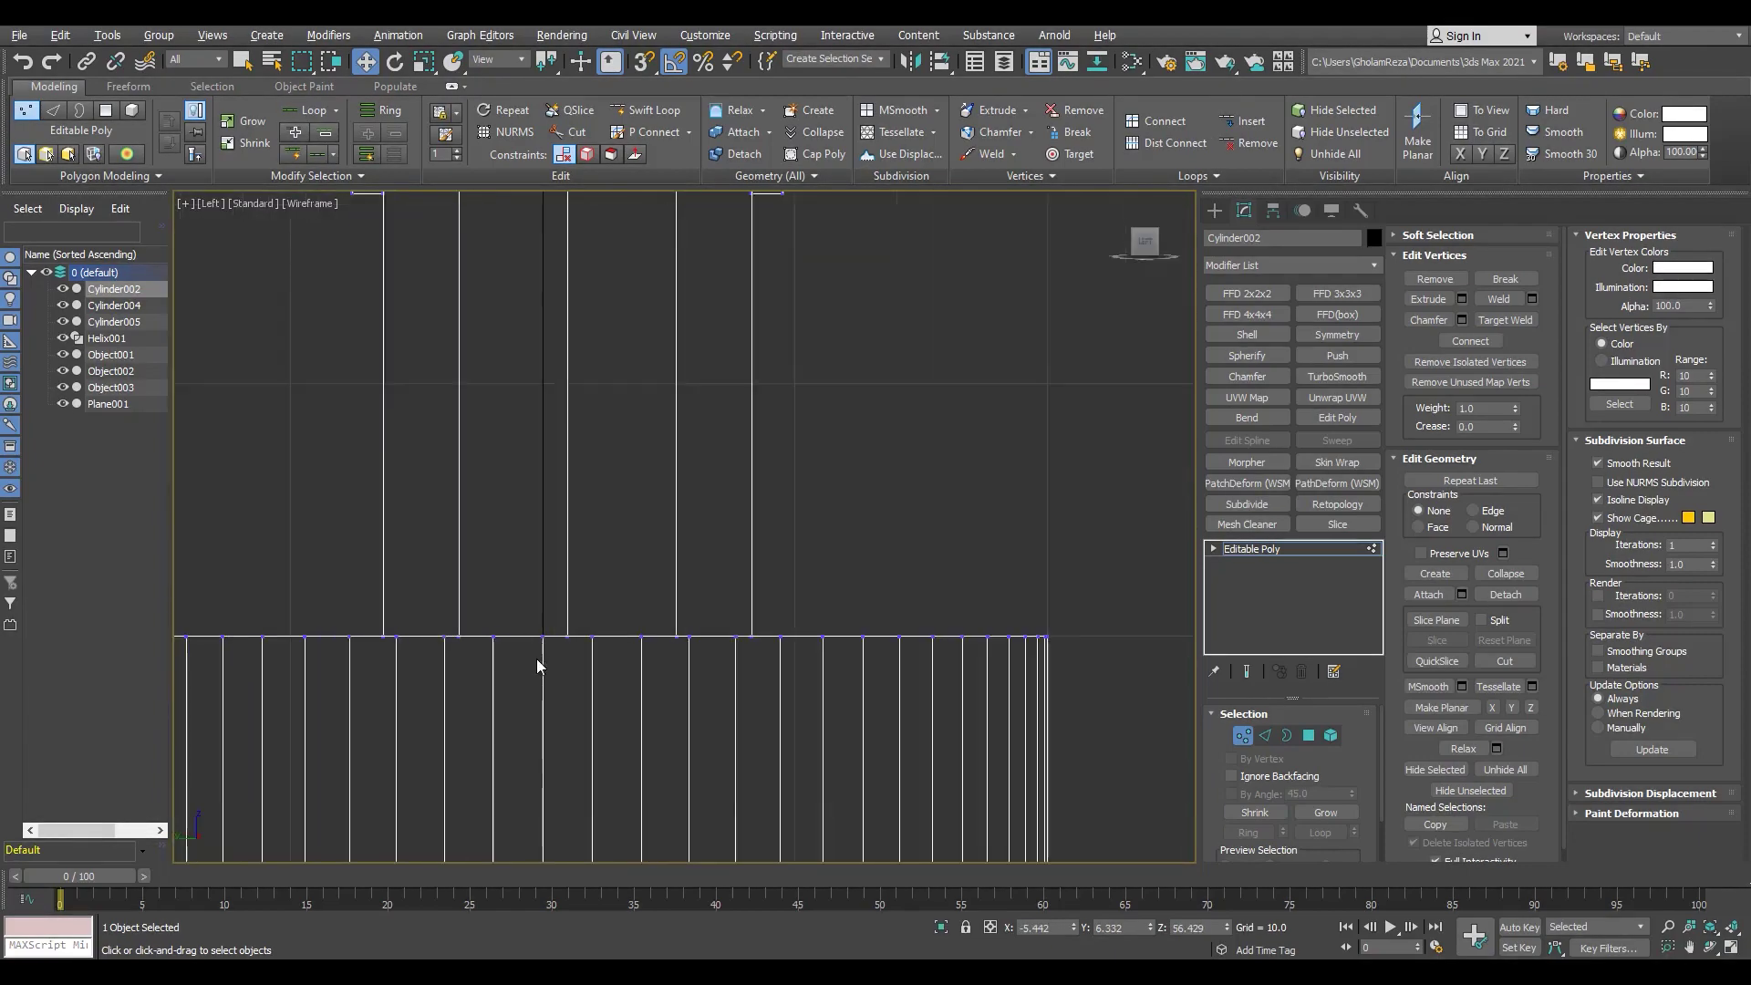
{"action": "key", "text": "4"}
{"action": "scroll", "coordinate": [535, 584], "scroll_direction": "up", "scroll_amount": 3}
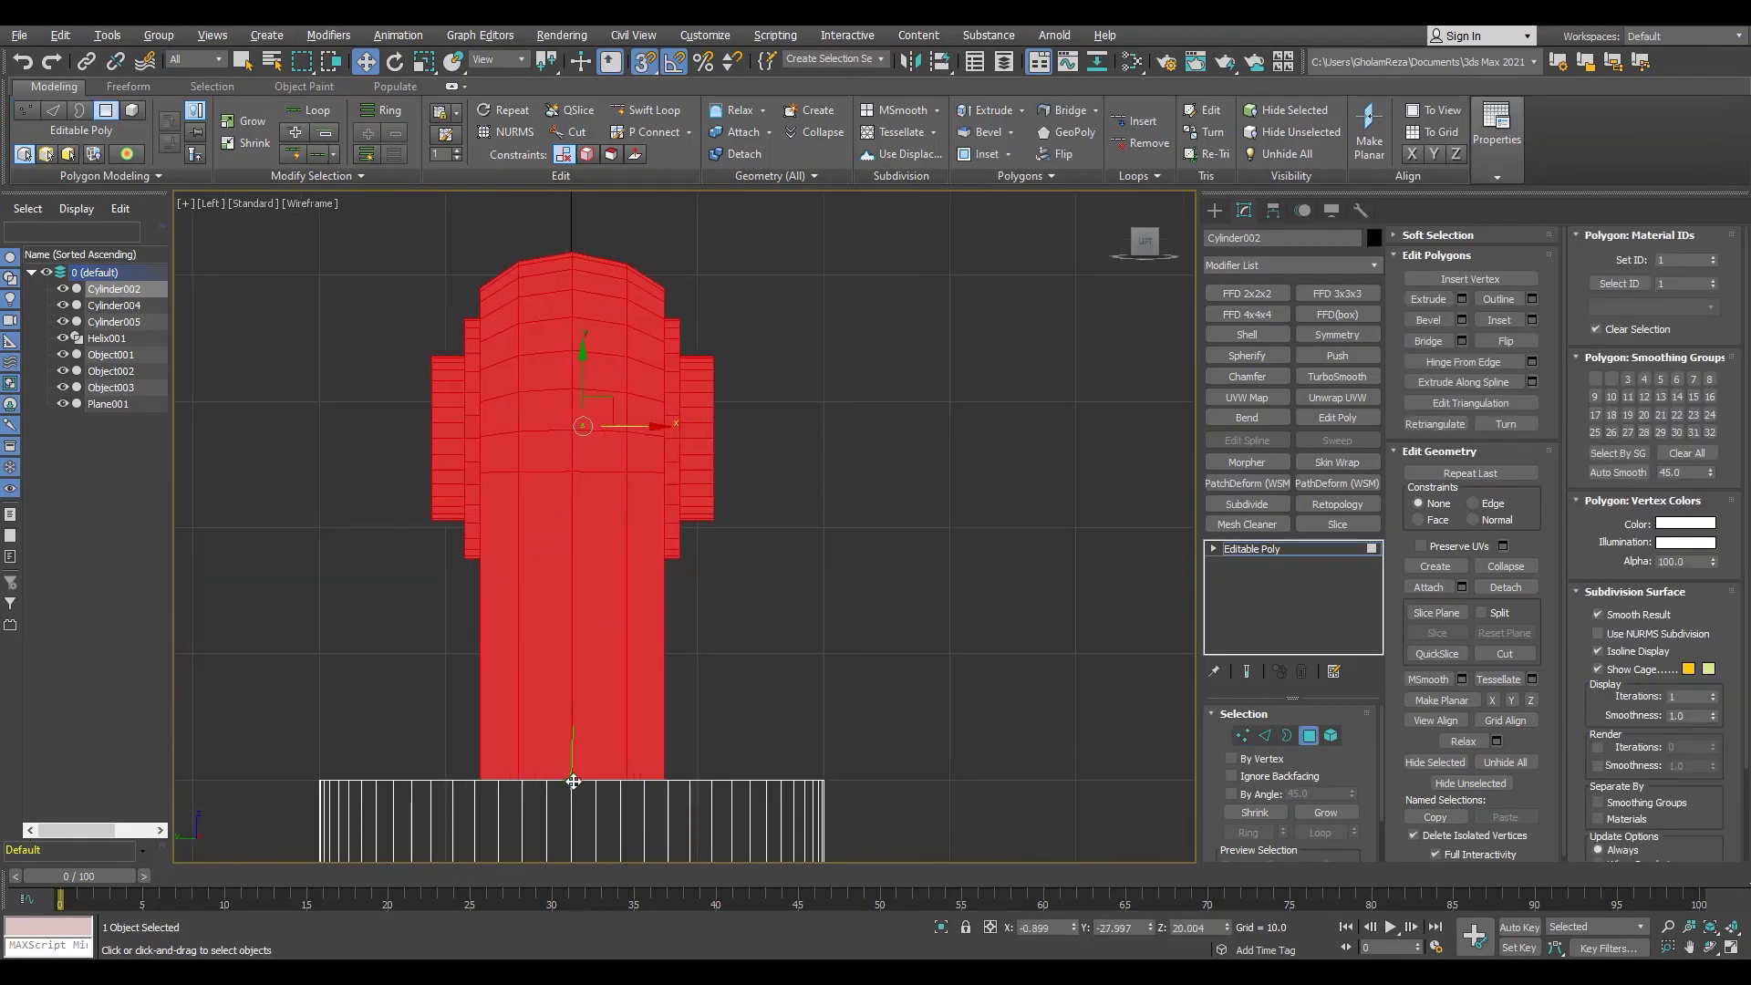
{"action": "key", "text": "s"}
{"action": "scroll", "coordinate": [572, 781], "scroll_direction": "down", "scroll_amount": 2}
{"action": "key", "text": "p"}
{"action": "key", "text": "F3"}
{"action": "middle_click_drag", "start_coordinate": [572, 782], "coordinate": [821, 629], "text": "alt"}
Step: Switch to vertex mode and orbit onto the cylinder's hole
{"action": "key", "text": "1"}
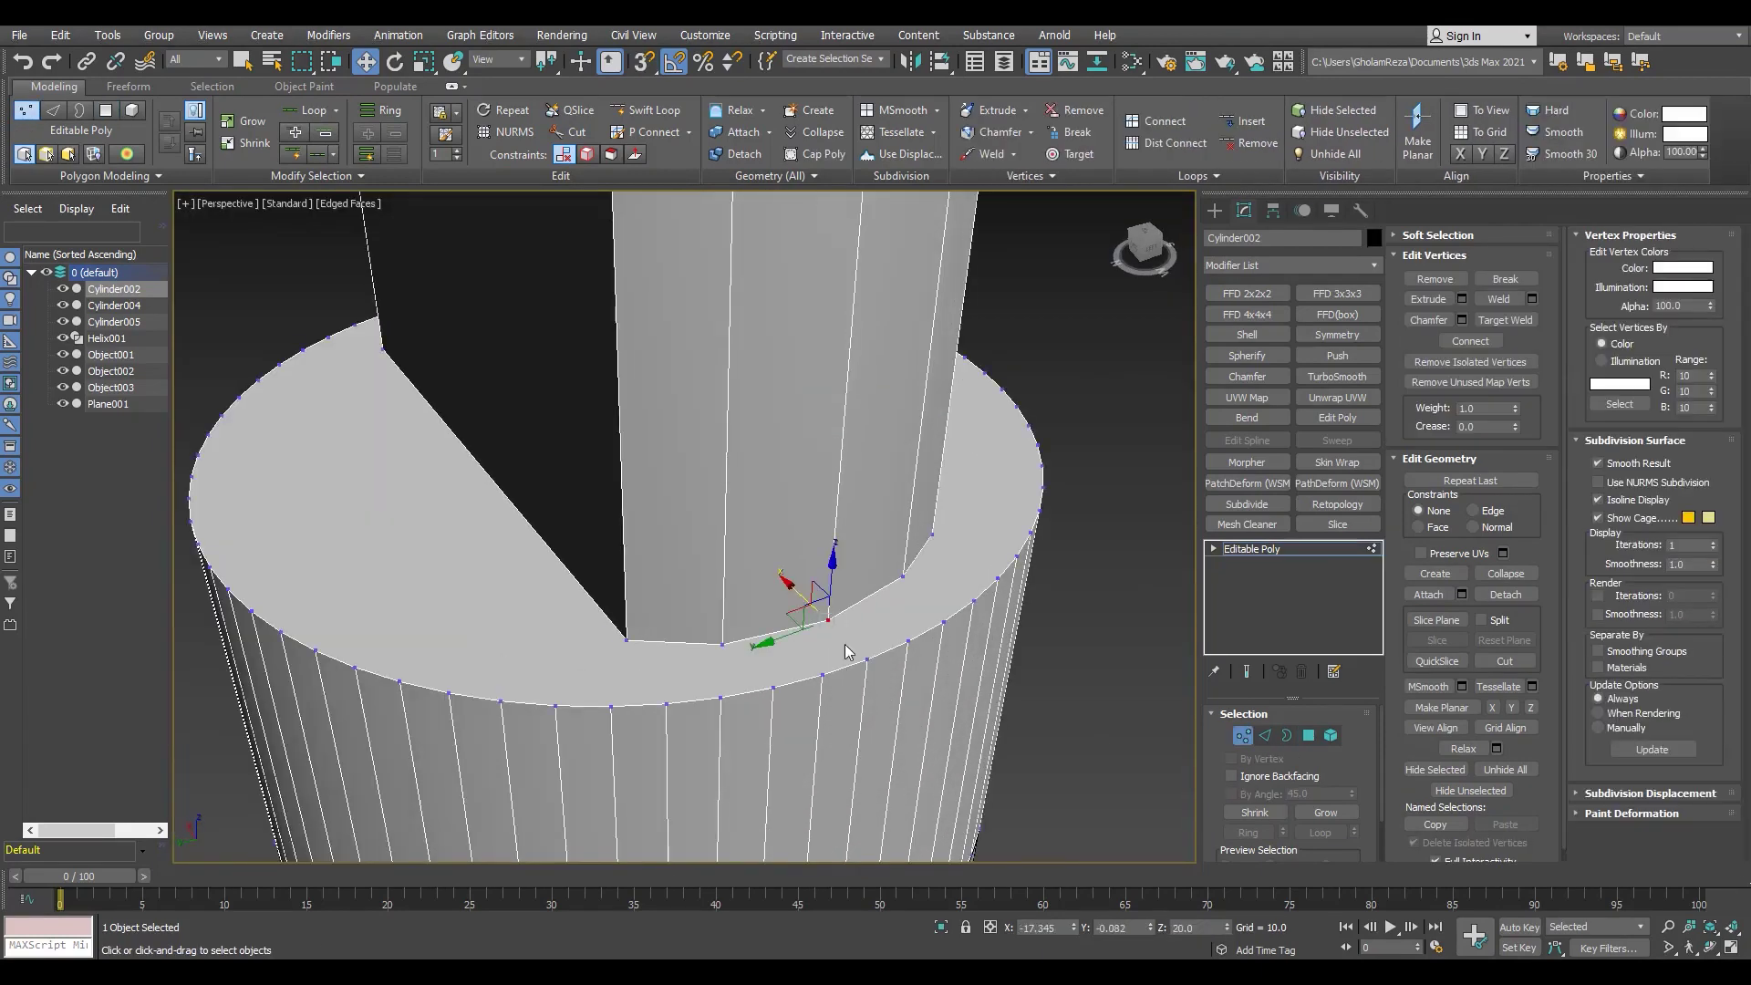
{"action": "scroll", "coordinate": [717, 677], "scroll_direction": "down", "scroll_amount": 3}
{"action": "mouse_move", "coordinate": [717, 676]}
{"action": "middle_mouse_down", "text": "alt"}
{"action": "mouse_move", "coordinate": [820, 693]}
{"action": "mouse_move", "coordinate": [560, 690]}
{"action": "middle_mouse_up", "text": "alt"}
{"action": "scroll", "coordinate": [821, 693], "scroll_direction": "up", "scroll_amount": 2}
{"action": "scroll", "coordinate": [877, 703], "scroll_direction": "down", "scroll_amount": 2}
{"action": "scroll", "coordinate": [668, 691], "scroll_direction": "up", "scroll_amount": 4}
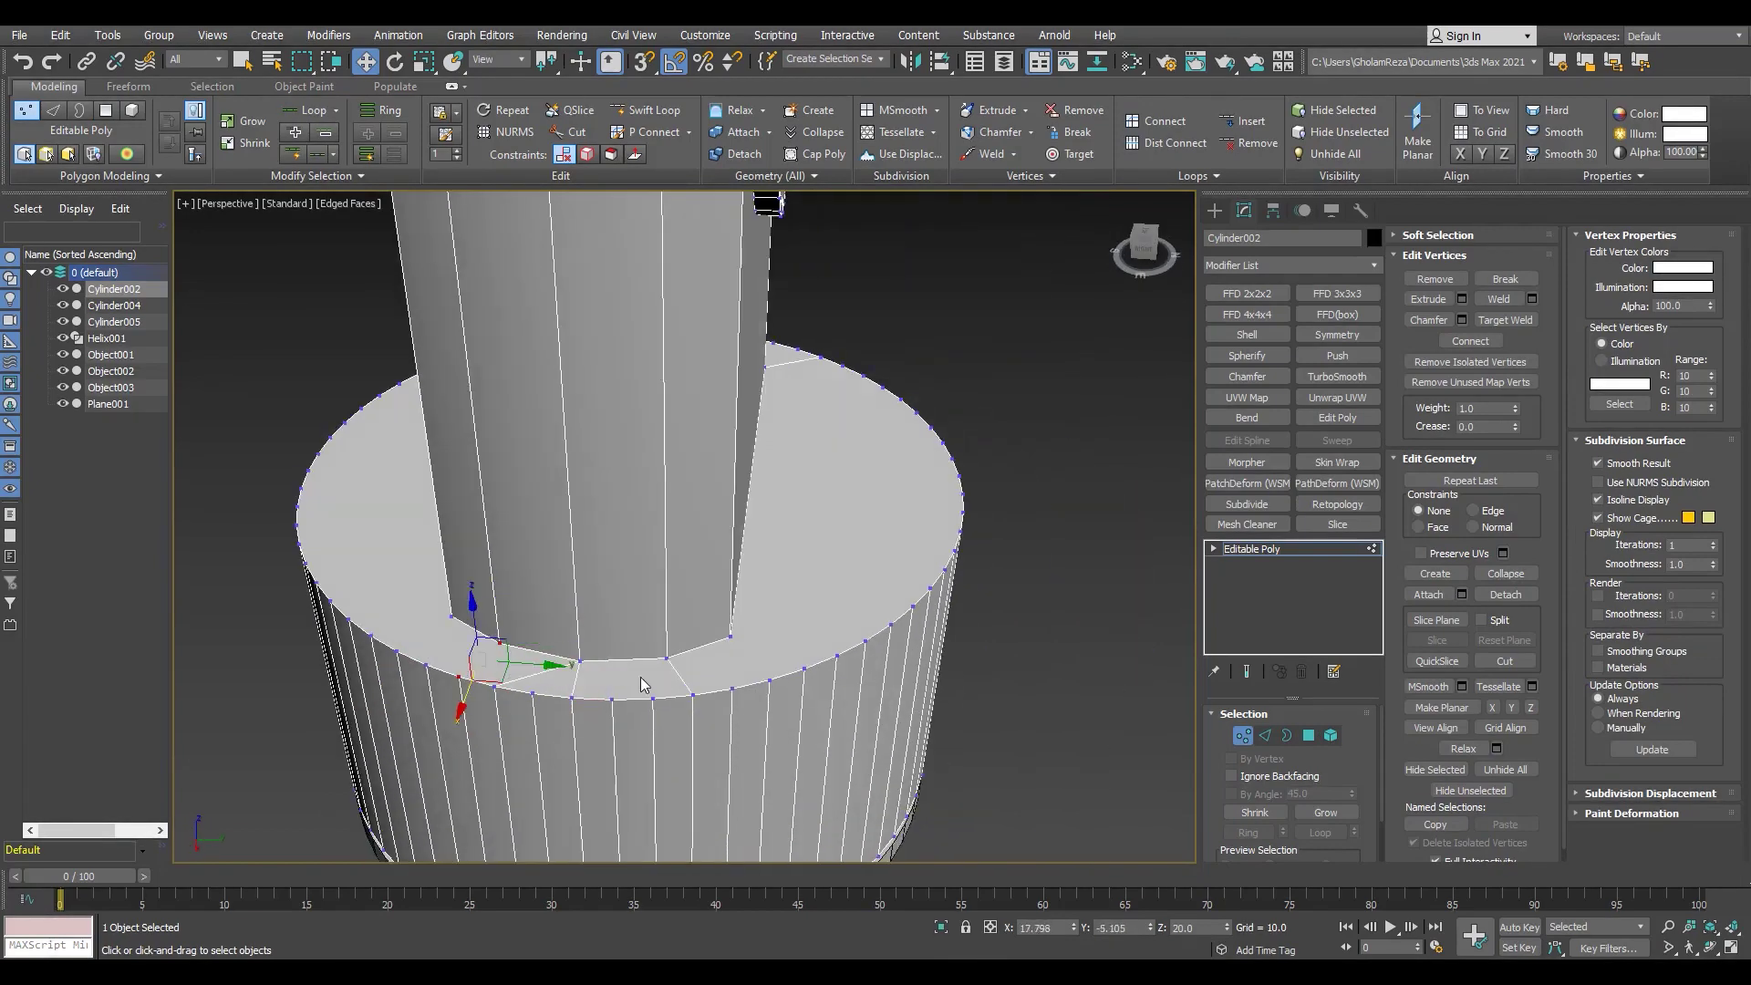
{"action": "middle_click_drag", "start_coordinate": [717, 695], "coordinate": [547, 656], "text": "alt"}
{"action": "scroll", "coordinate": [480, 661], "scroll_direction": "up", "scroll_amount": 3}
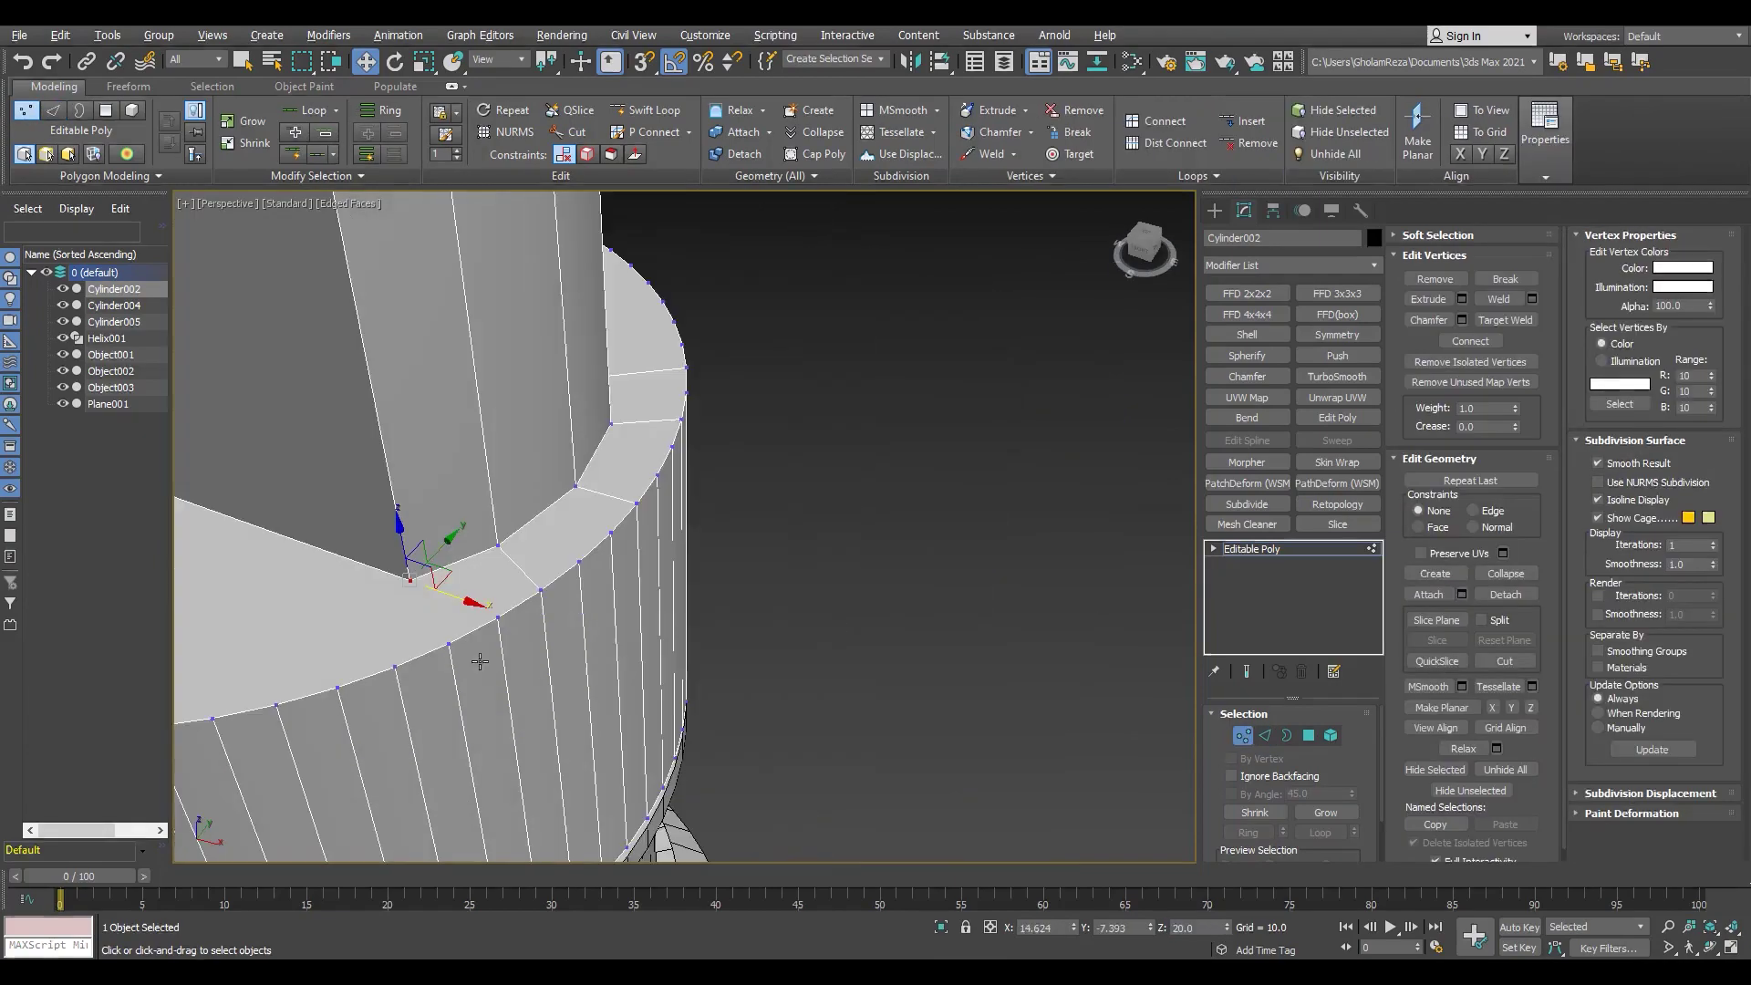
{"action": "middle_click_drag", "start_coordinate": [442, 653], "coordinate": [609, 668], "text": "alt"}
{"action": "scroll", "coordinate": [626, 594], "scroll_direction": "up", "scroll_amount": 4}
Step: Delete the centre cap polygon covering the eyelet hole
{"action": "key", "text": "4"}
{"action": "scroll", "coordinate": [766, 531], "scroll_direction": "up", "scroll_amount": 2}
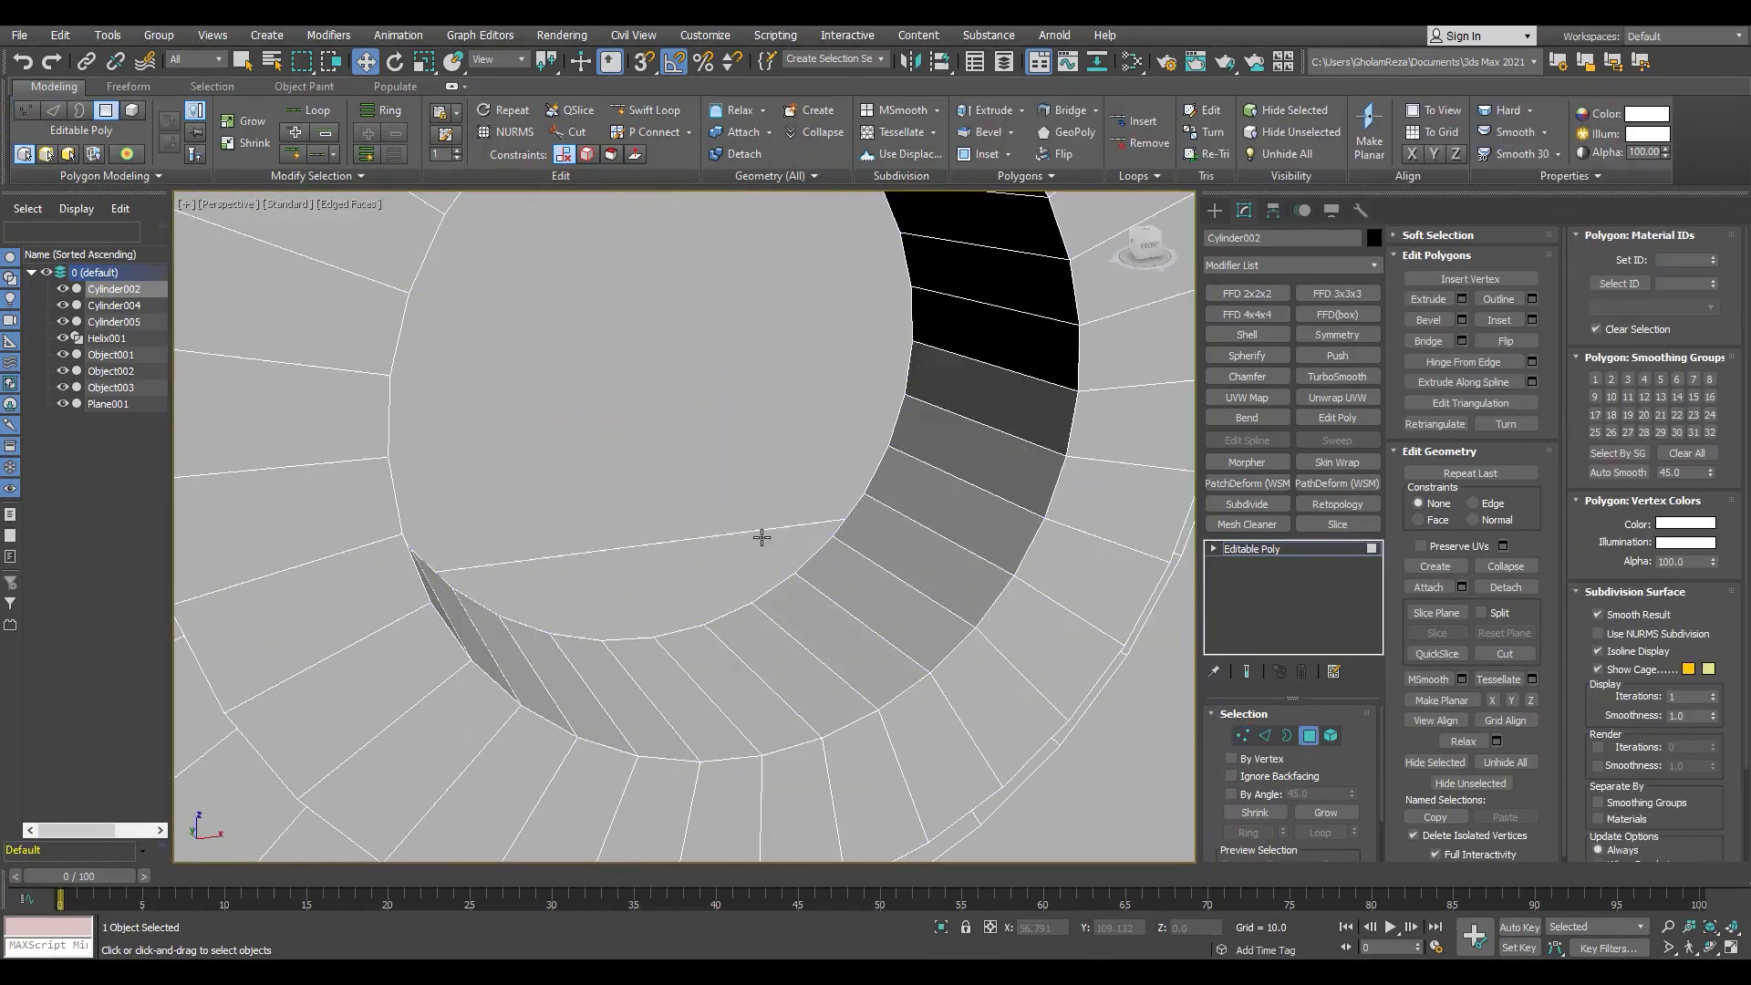
{"action": "scroll", "coordinate": [700, 488], "scroll_direction": "down", "scroll_amount": 1}
{"action": "left_click", "coordinate": [700, 488]}
{"action": "mouse_move", "coordinate": [699, 488]}
{"action": "middle_mouse_down", "text": "alt"}
{"action": "mouse_move", "coordinate": [945, 515]}
{"action": "mouse_move", "coordinate": [820, 584]}
{"action": "middle_mouse_up", "text": "alt"}
{"action": "key", "text": "Delete"}
{"action": "key", "text": "1"}
{"action": "scroll", "coordinate": [360, 524], "scroll_direction": "up", "scroll_amount": 3}
{"action": "middle_click_drag", "start_coordinate": [360, 525], "coordinate": [456, 474], "text": "alt"}
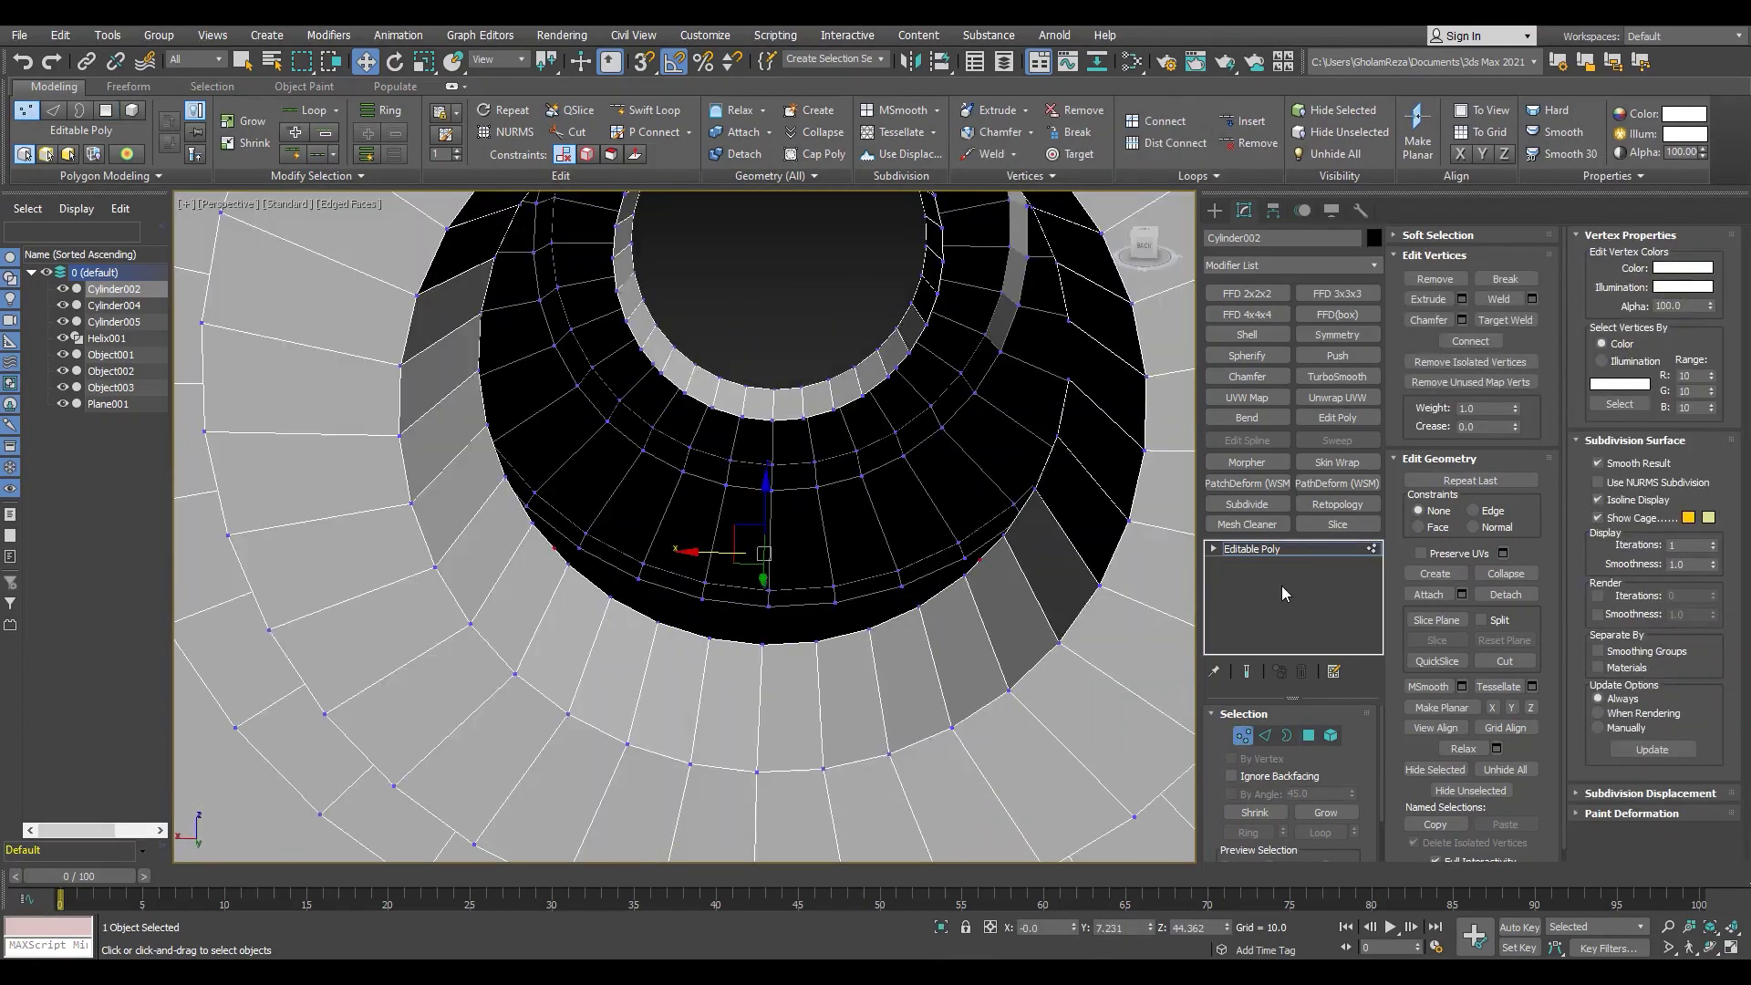
Step: Return to vertex mode and select vertices on the hole's rim
{"action": "left_click", "coordinate": [1258, 548]}
{"action": "left_click", "coordinate": [1359, 266]}
{"action": "key", "text": "Escape"}
{"action": "key", "text": "1"}
{"action": "middle_click_drag", "start_coordinate": [1049, 566], "coordinate": [759, 636], "text": "alt"}
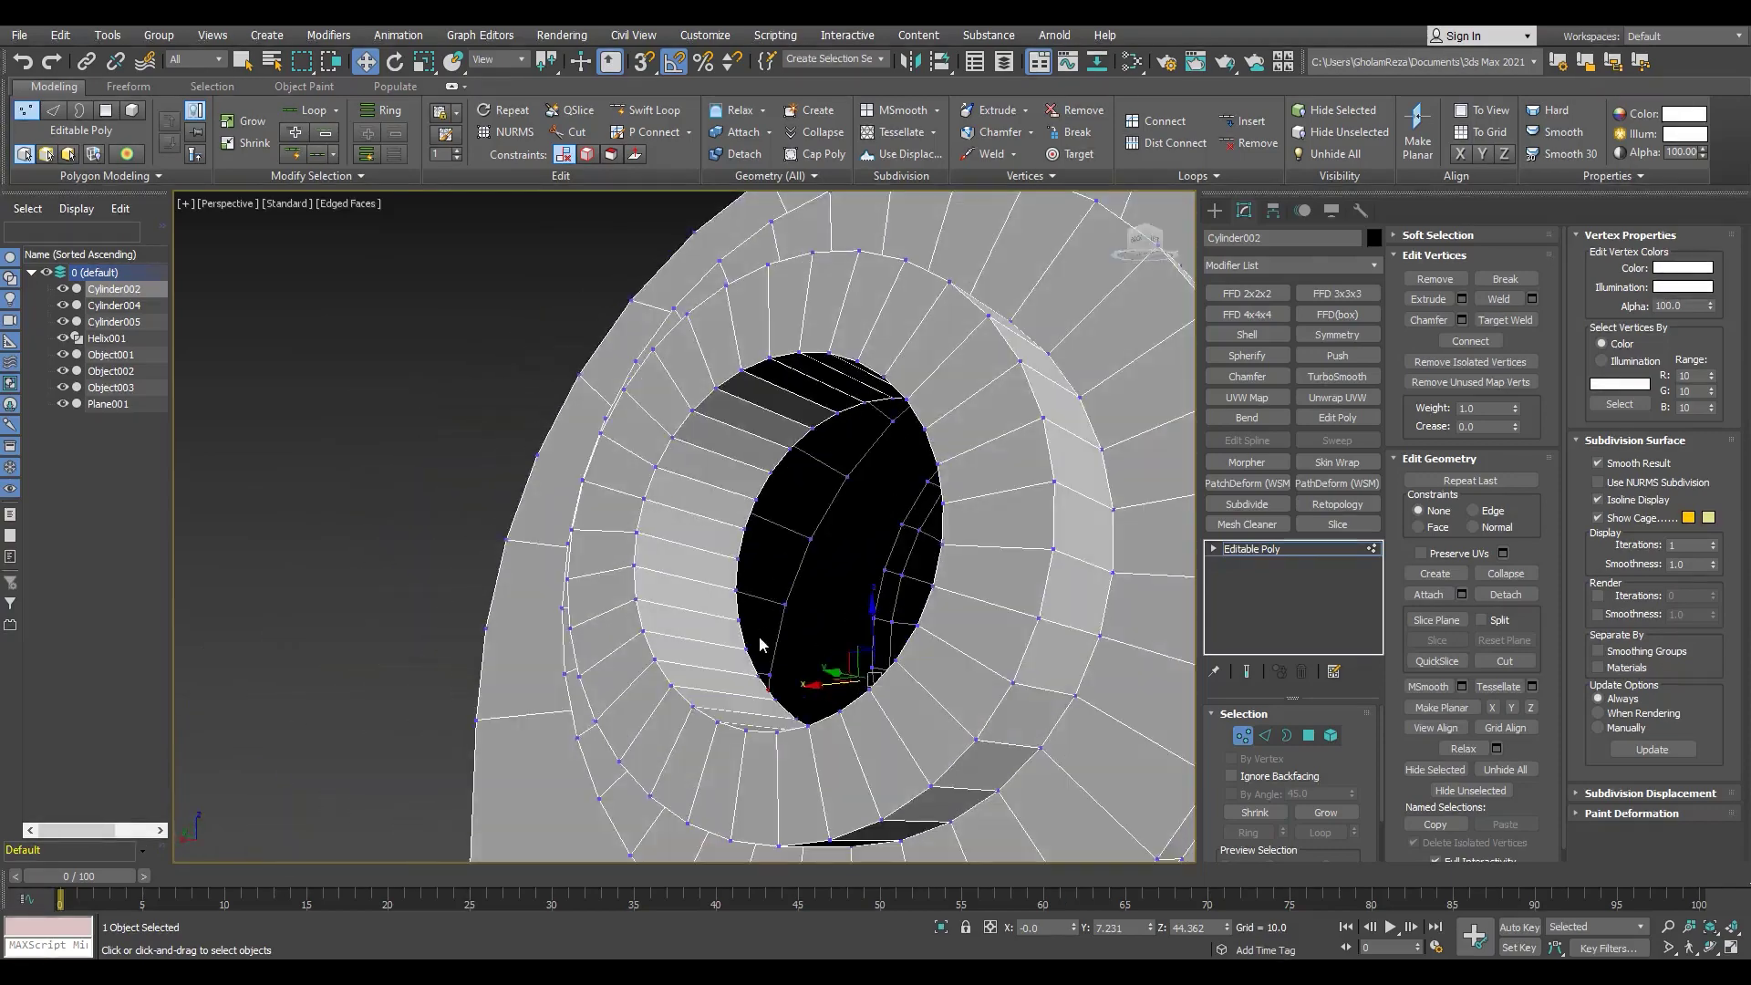
{"action": "scroll", "coordinate": [774, 746], "scroll_direction": "up", "scroll_amount": 3}
{"action": "left_click", "coordinate": [774, 747]}
{"action": "scroll", "coordinate": [1266, 757], "scroll_direction": "down", "scroll_amount": 2}
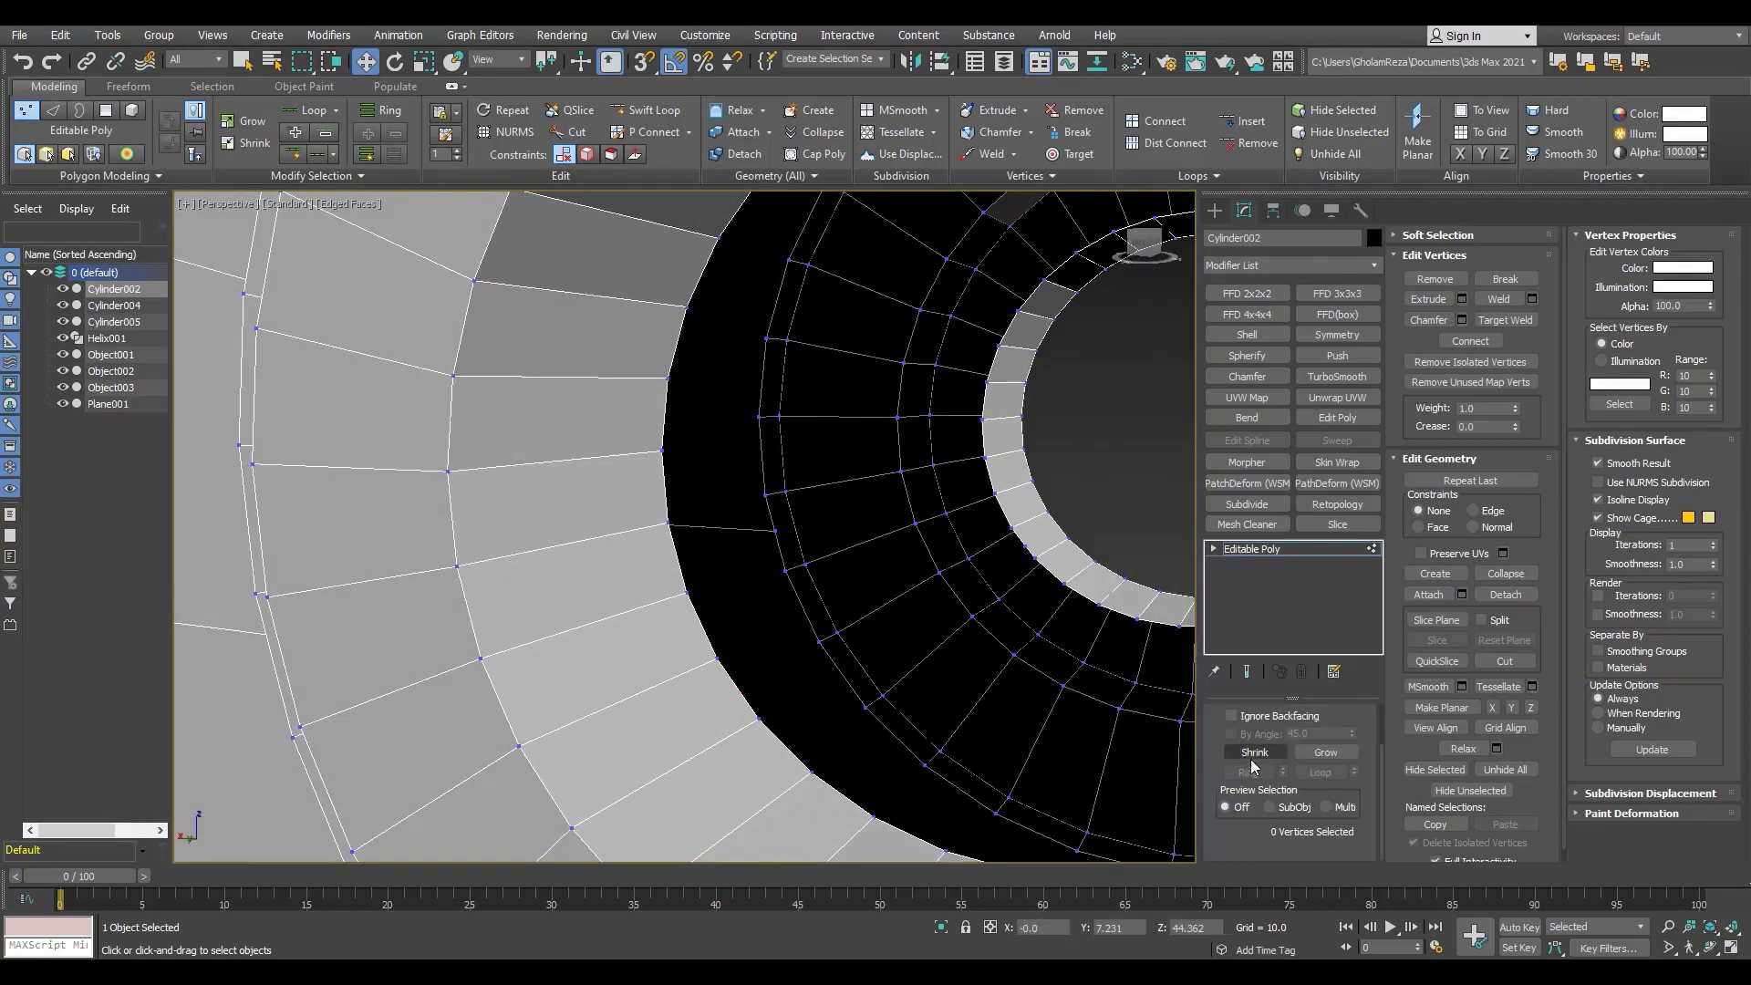
{"action": "left_click", "coordinate": [1015, 576]}
{"action": "scroll", "coordinate": [1015, 576], "scroll_direction": "down", "scroll_amount": 3}
{"action": "middle_click_drag", "start_coordinate": [1015, 576], "coordinate": [948, 544], "text": "alt"}
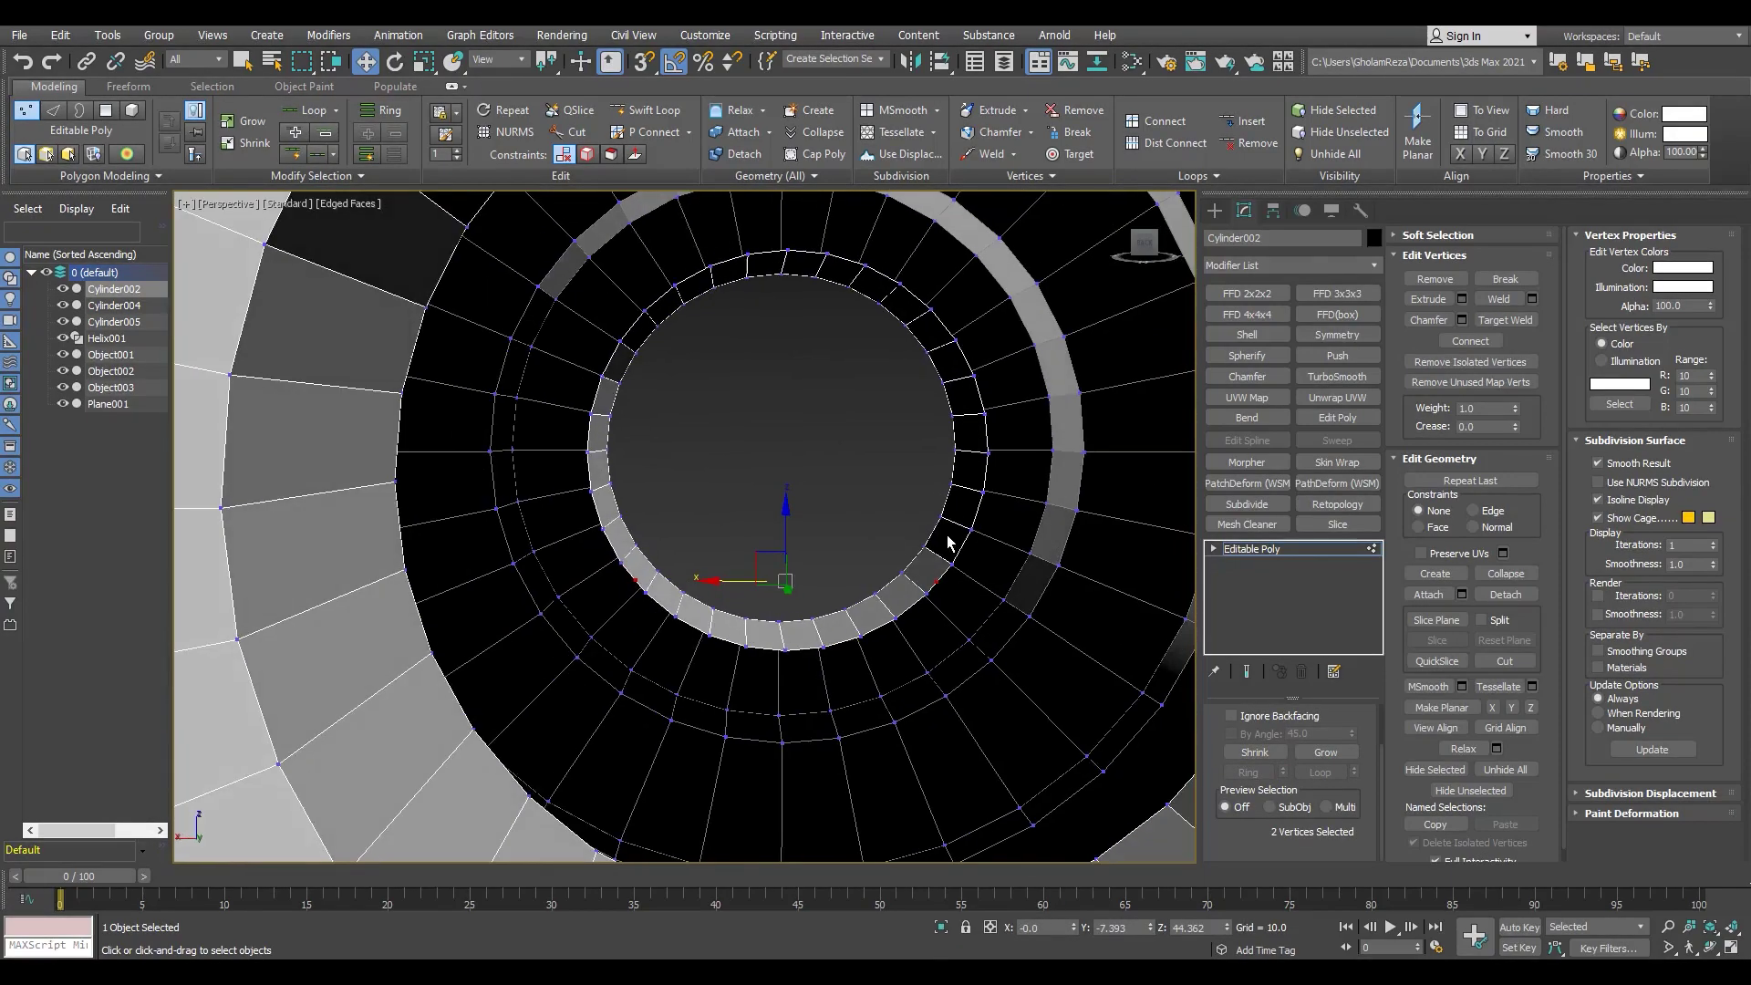
Step: Bridge the two open border loops inside the hole and inspect the result
{"action": "key", "text": "3"}
{"action": "left_click", "coordinate": [645, 580]}
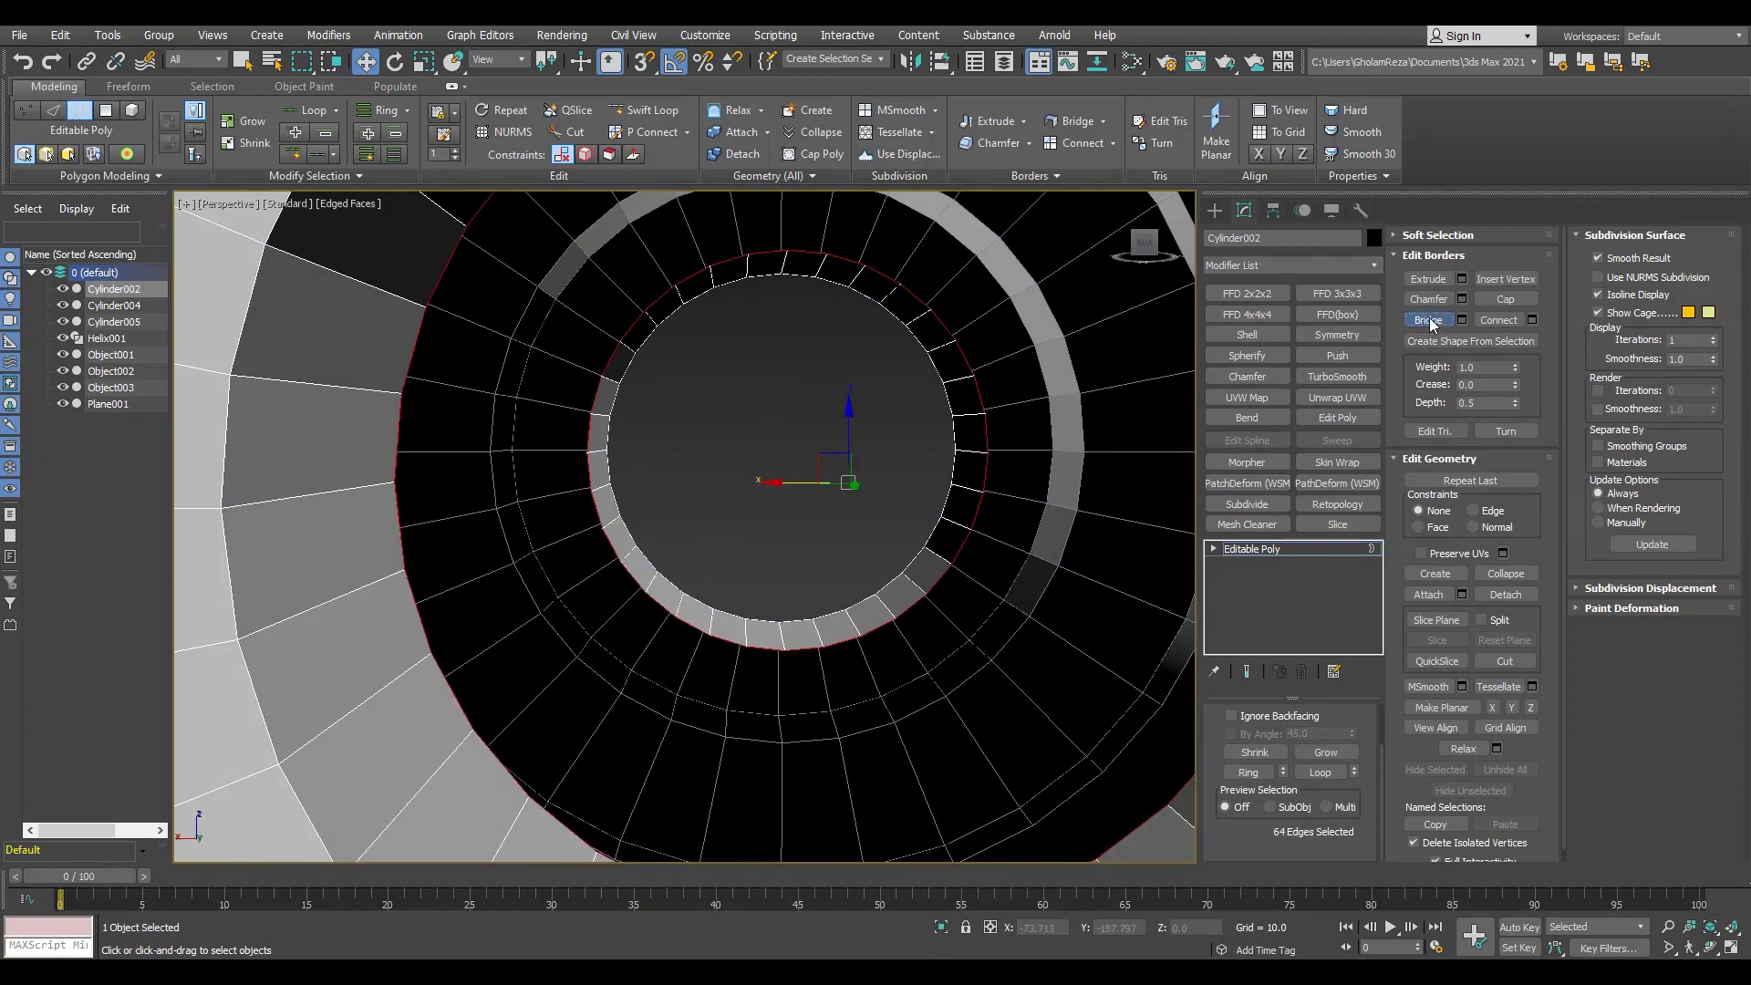
{"action": "left_click", "coordinate": [1429, 324]}
{"action": "scroll", "coordinate": [784, 474], "scroll_direction": "down", "scroll_amount": 5}
{"action": "scroll", "coordinate": [784, 474], "scroll_direction": "down", "scroll_amount": 2}
{"action": "middle_click_drag", "start_coordinate": [784, 474], "coordinate": [821, 510], "text": "alt"}
{"action": "scroll", "coordinate": [818, 616], "scroll_direction": "up", "scroll_amount": 8}
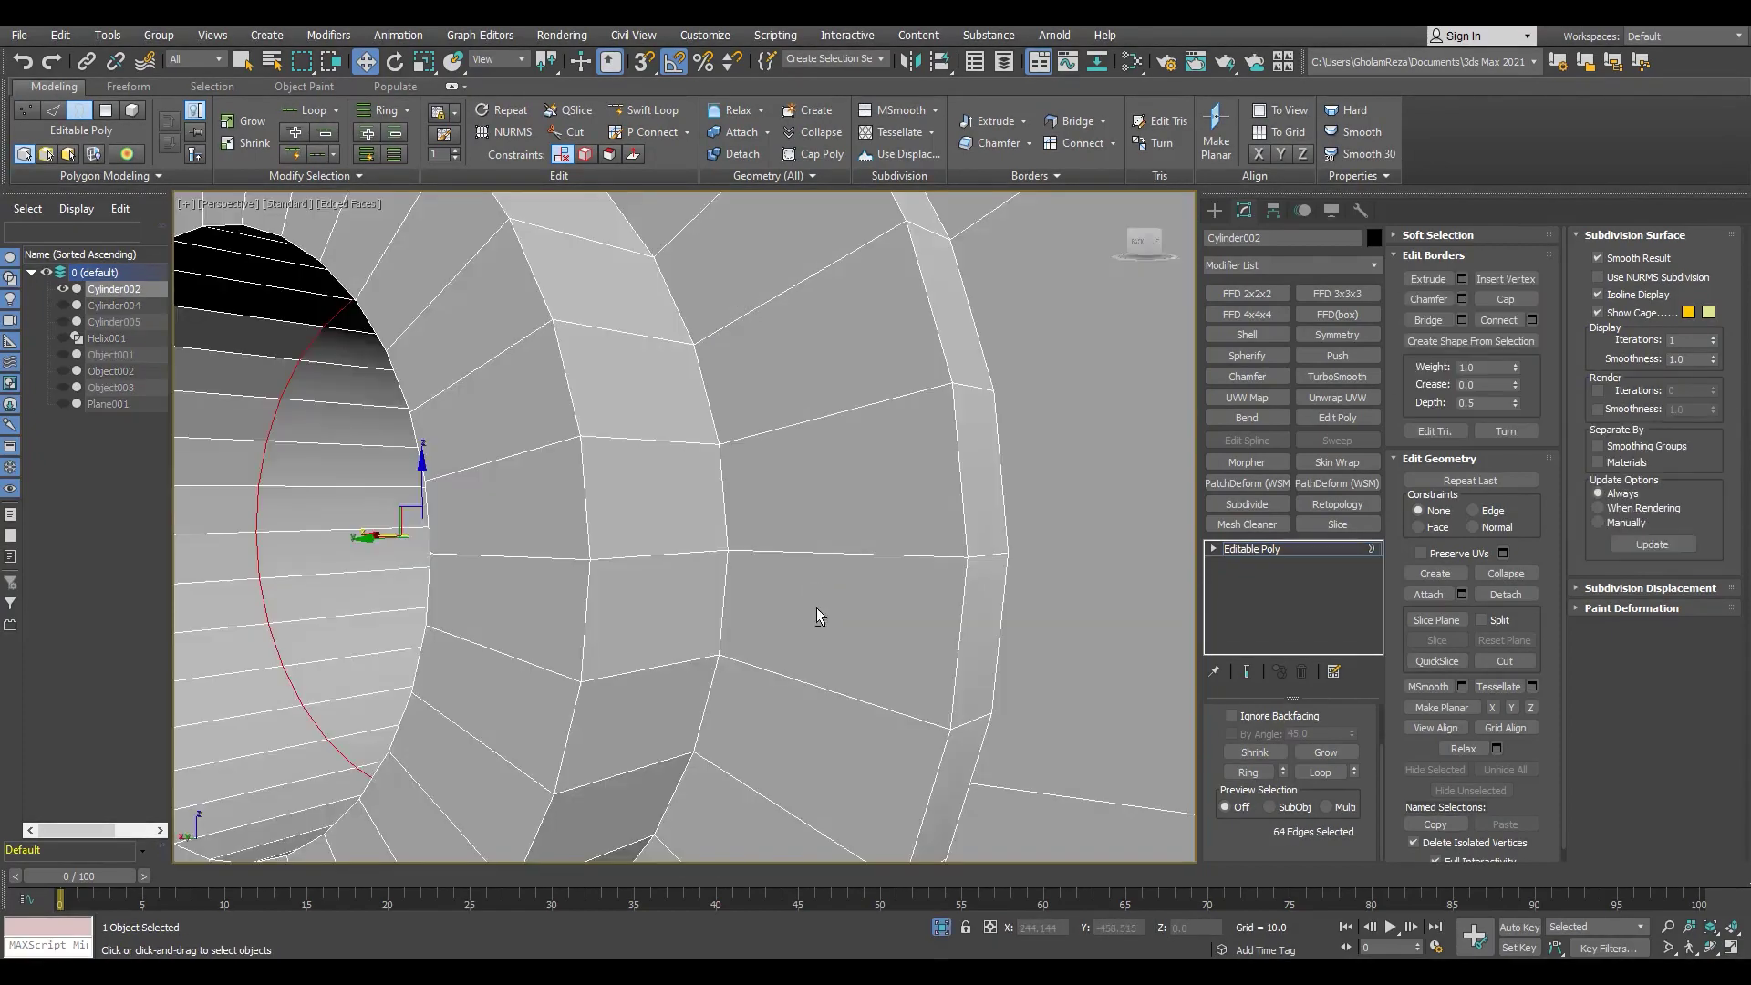
{"action": "scroll", "coordinate": [818, 616], "scroll_direction": "down", "scroll_amount": 5}
Step: Try a Subdivide modifier on the eyelet, remove it, and clear the polygon selection
{"action": "left_click", "coordinate": [1247, 503]}
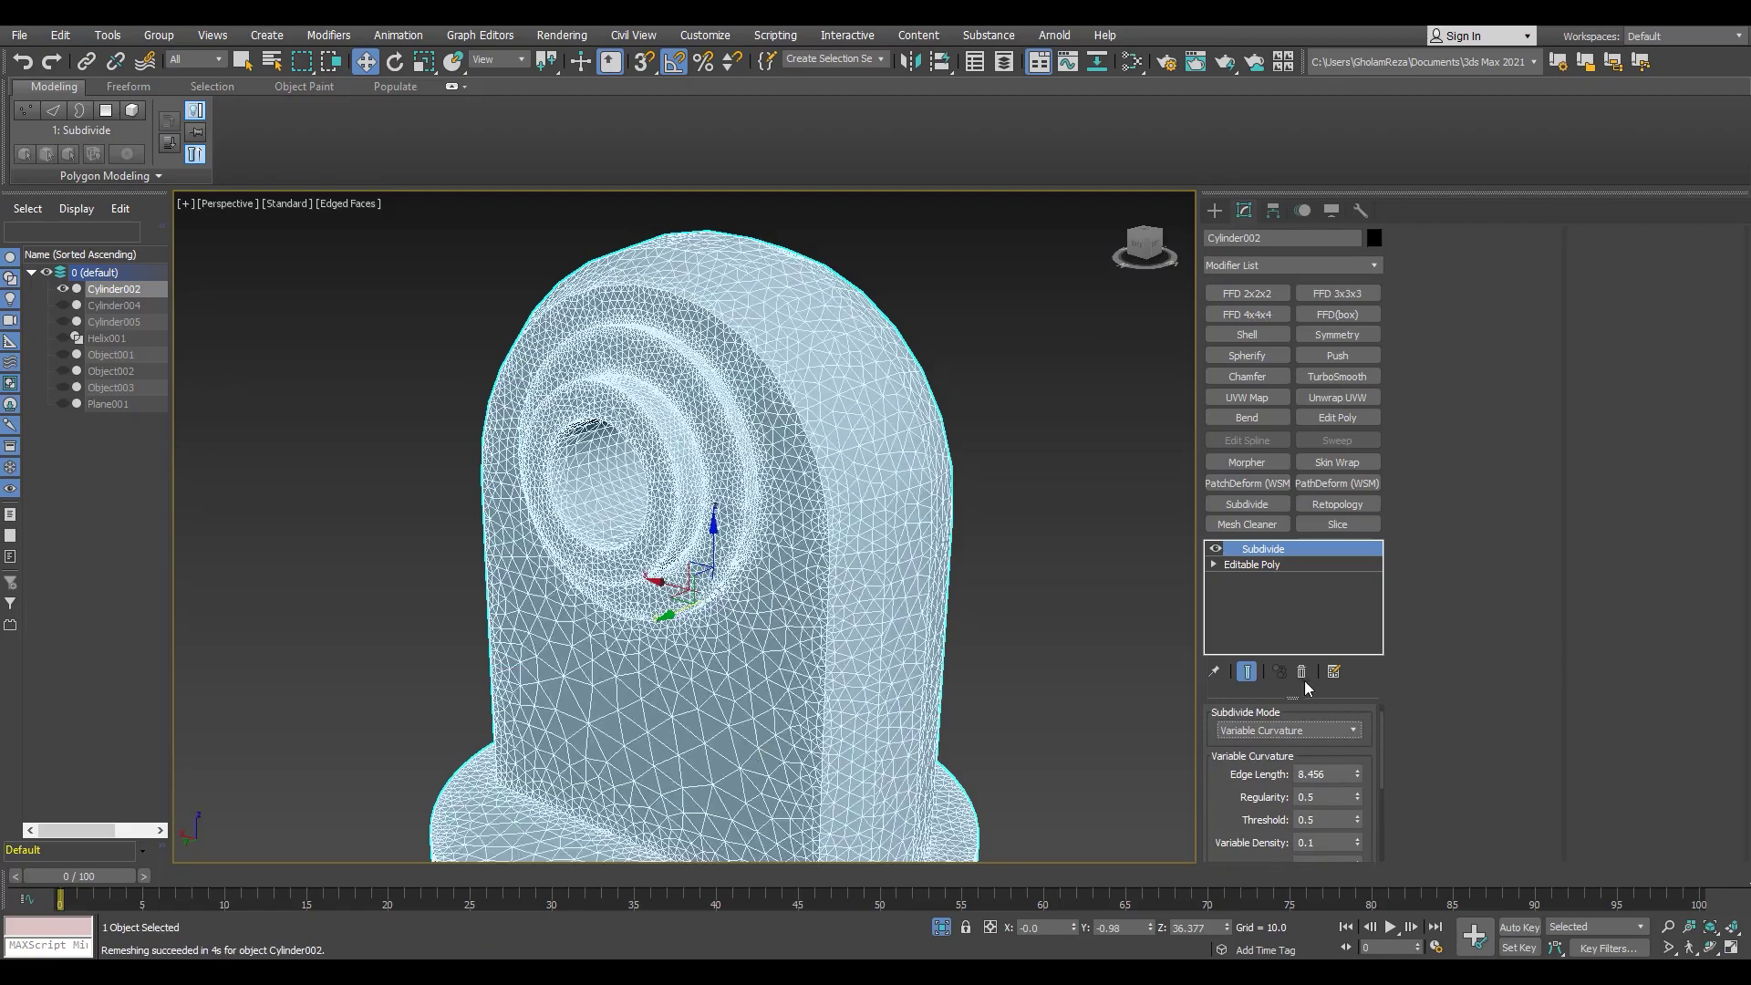
{"action": "left_click", "coordinate": [1261, 567]}
{"action": "key", "text": "Return"}
{"action": "left_click", "coordinate": [1302, 671]}
{"action": "key", "text": "ctrl+a"}
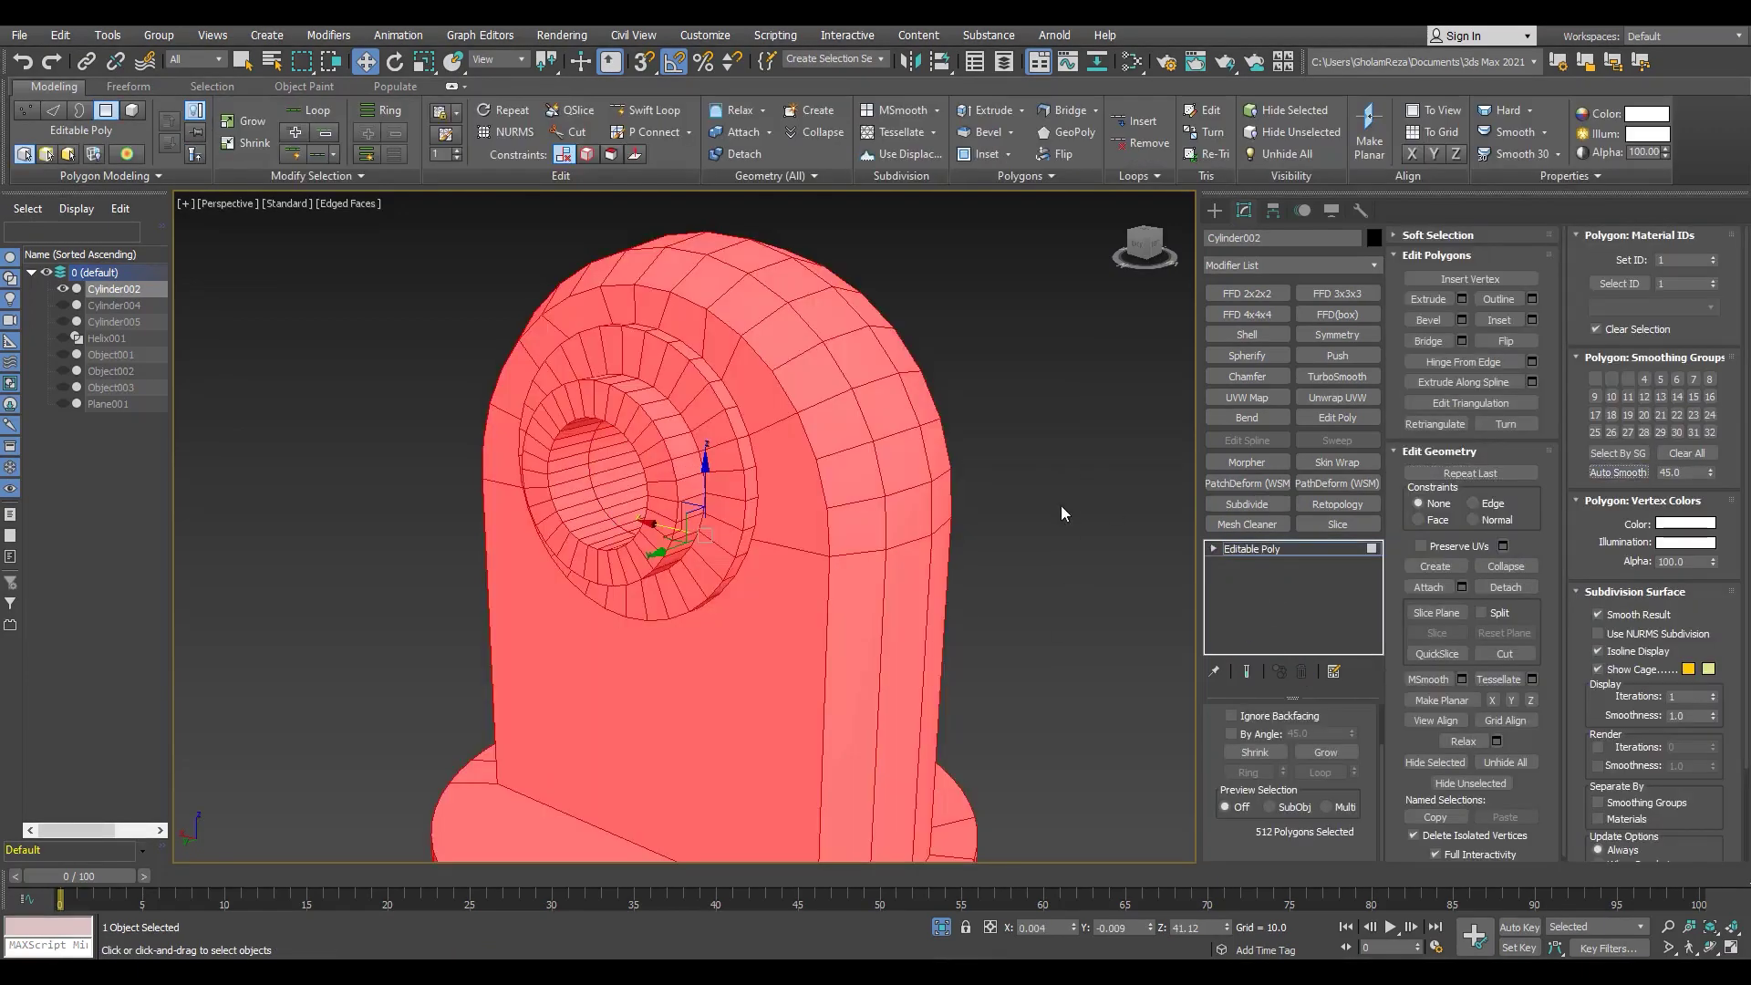
{"action": "left_click", "coordinate": [1058, 515]}
{"action": "key", "text": "F4"}
Step: Re-add the Subdivide remesh to the eyelet and view its mesh edges
{"action": "middle_click_drag", "start_coordinate": [1058, 515], "coordinate": [738, 643], "text": "alt"}
{"action": "scroll", "coordinate": [737, 643], "scroll_direction": "down", "scroll_amount": 5}
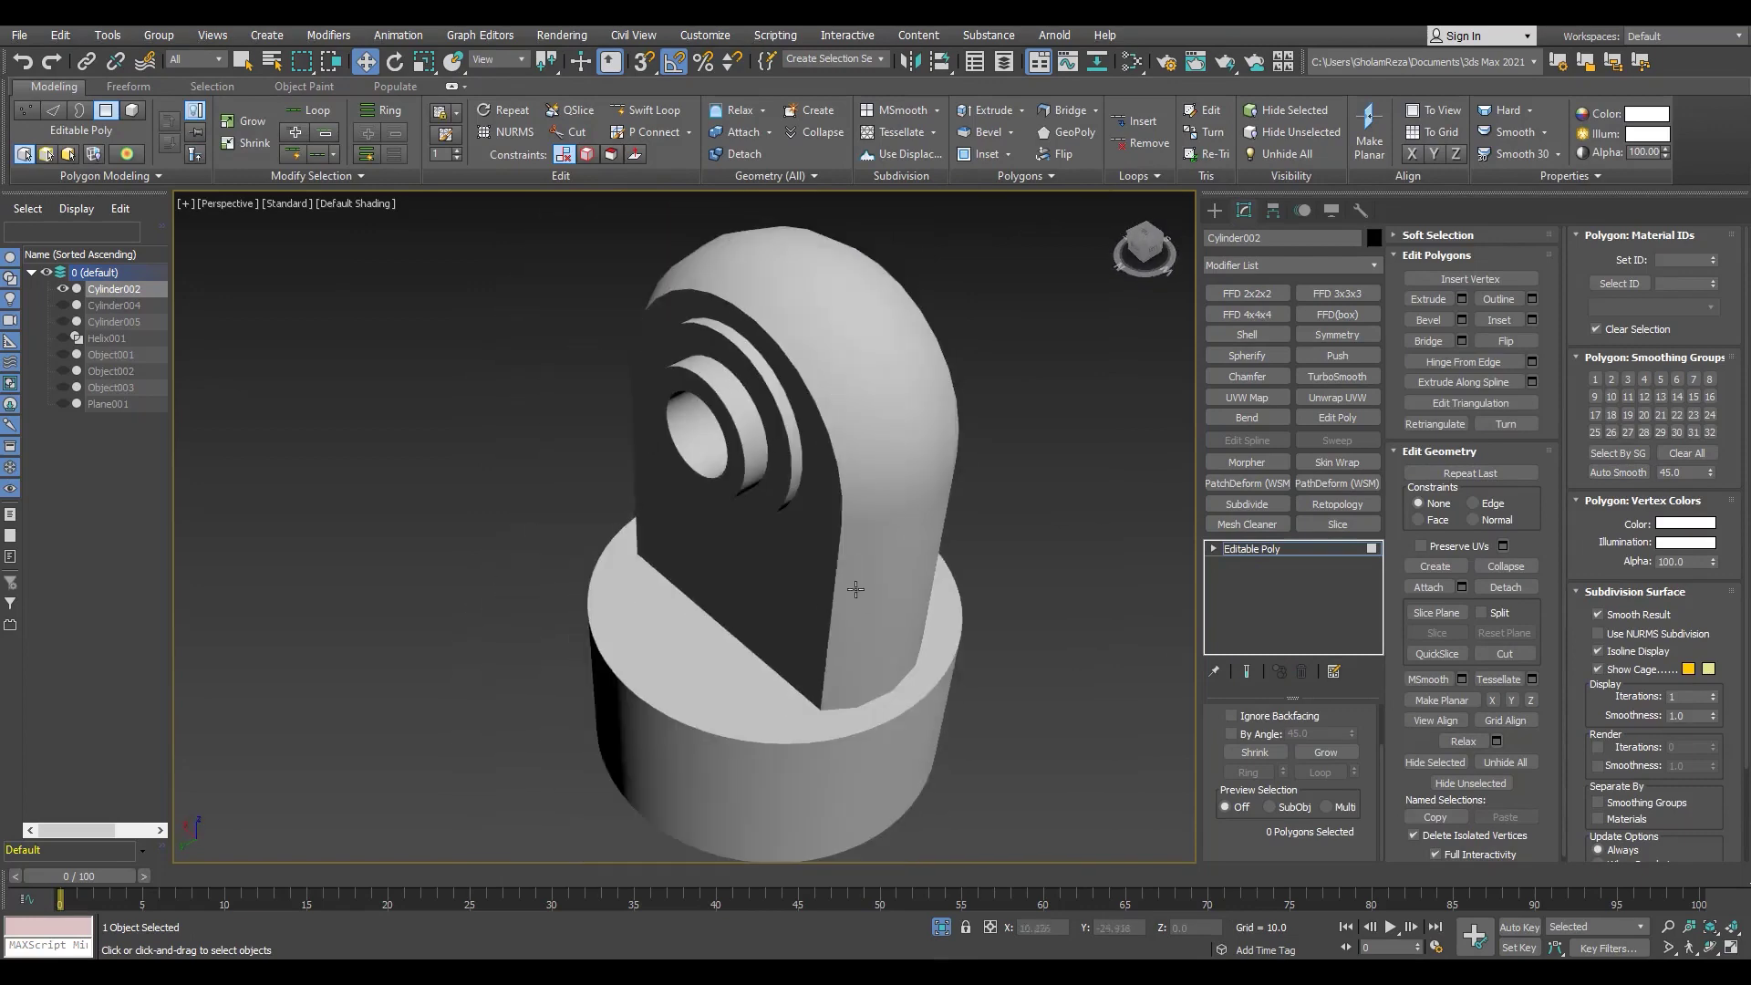
{"action": "left_click", "coordinate": [1247, 504]}
{"action": "scroll", "coordinate": [896, 653], "scroll_direction": "up", "scroll_amount": 5}
{"action": "key", "text": "F4"}
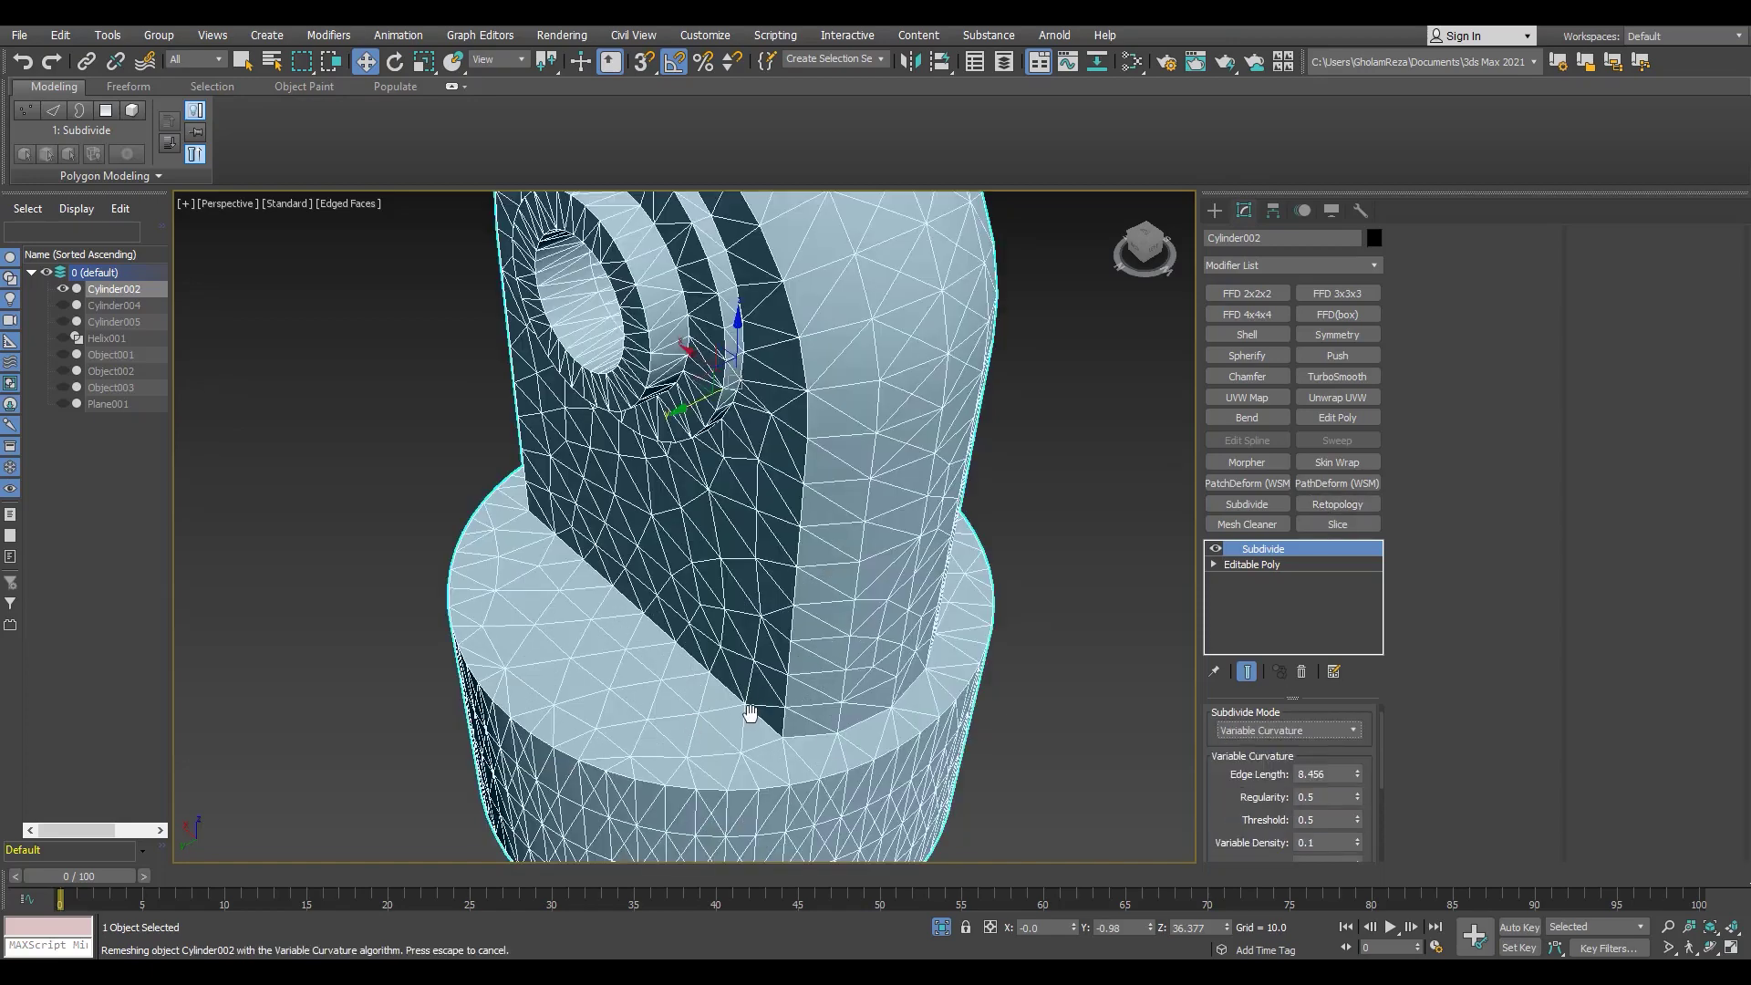
{"action": "scroll", "coordinate": [749, 713], "scroll_direction": "down", "scroll_amount": 5}
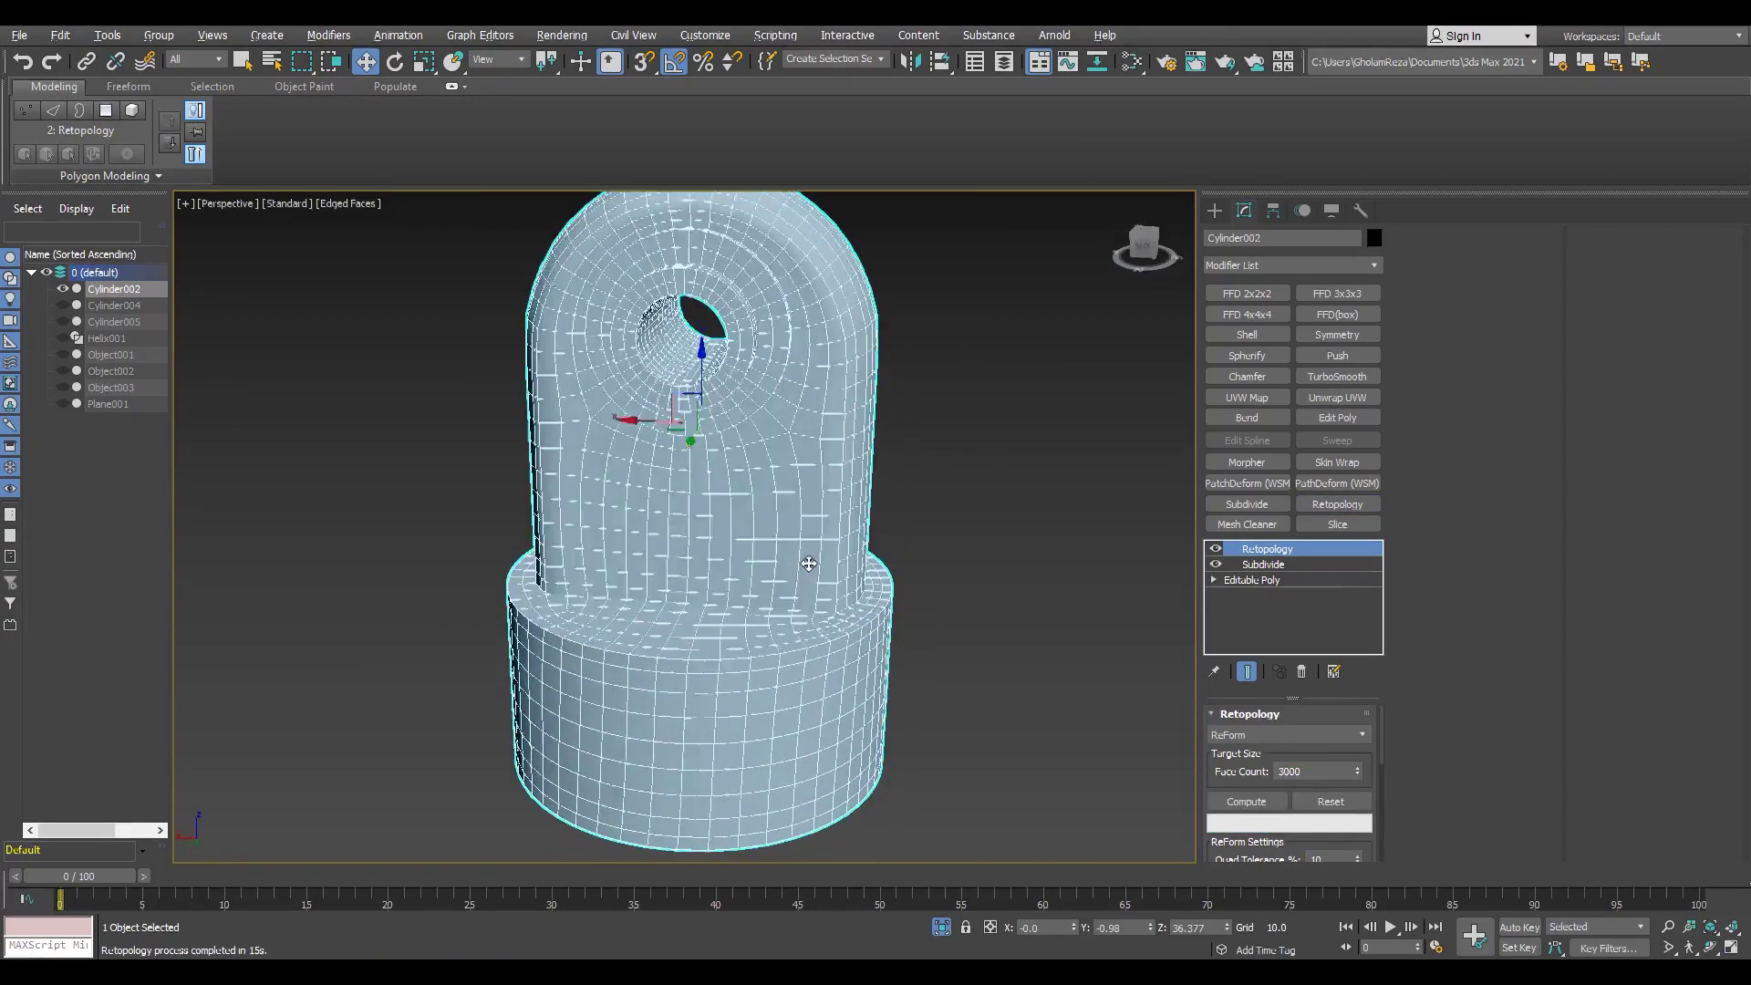
Step: Test a TurboSmooth on the remeshed eyelet, then remove it
{"action": "mouse_move", "coordinate": [755, 544]}
{"action": "middle_mouse_down", "text": "alt"}
{"action": "mouse_move", "coordinate": [820, 547]}
{"action": "mouse_move", "coordinate": [766, 556]}
{"action": "middle_mouse_up", "text": "alt"}
{"action": "scroll", "coordinate": [933, 680], "scroll_direction": "up", "scroll_amount": 5}
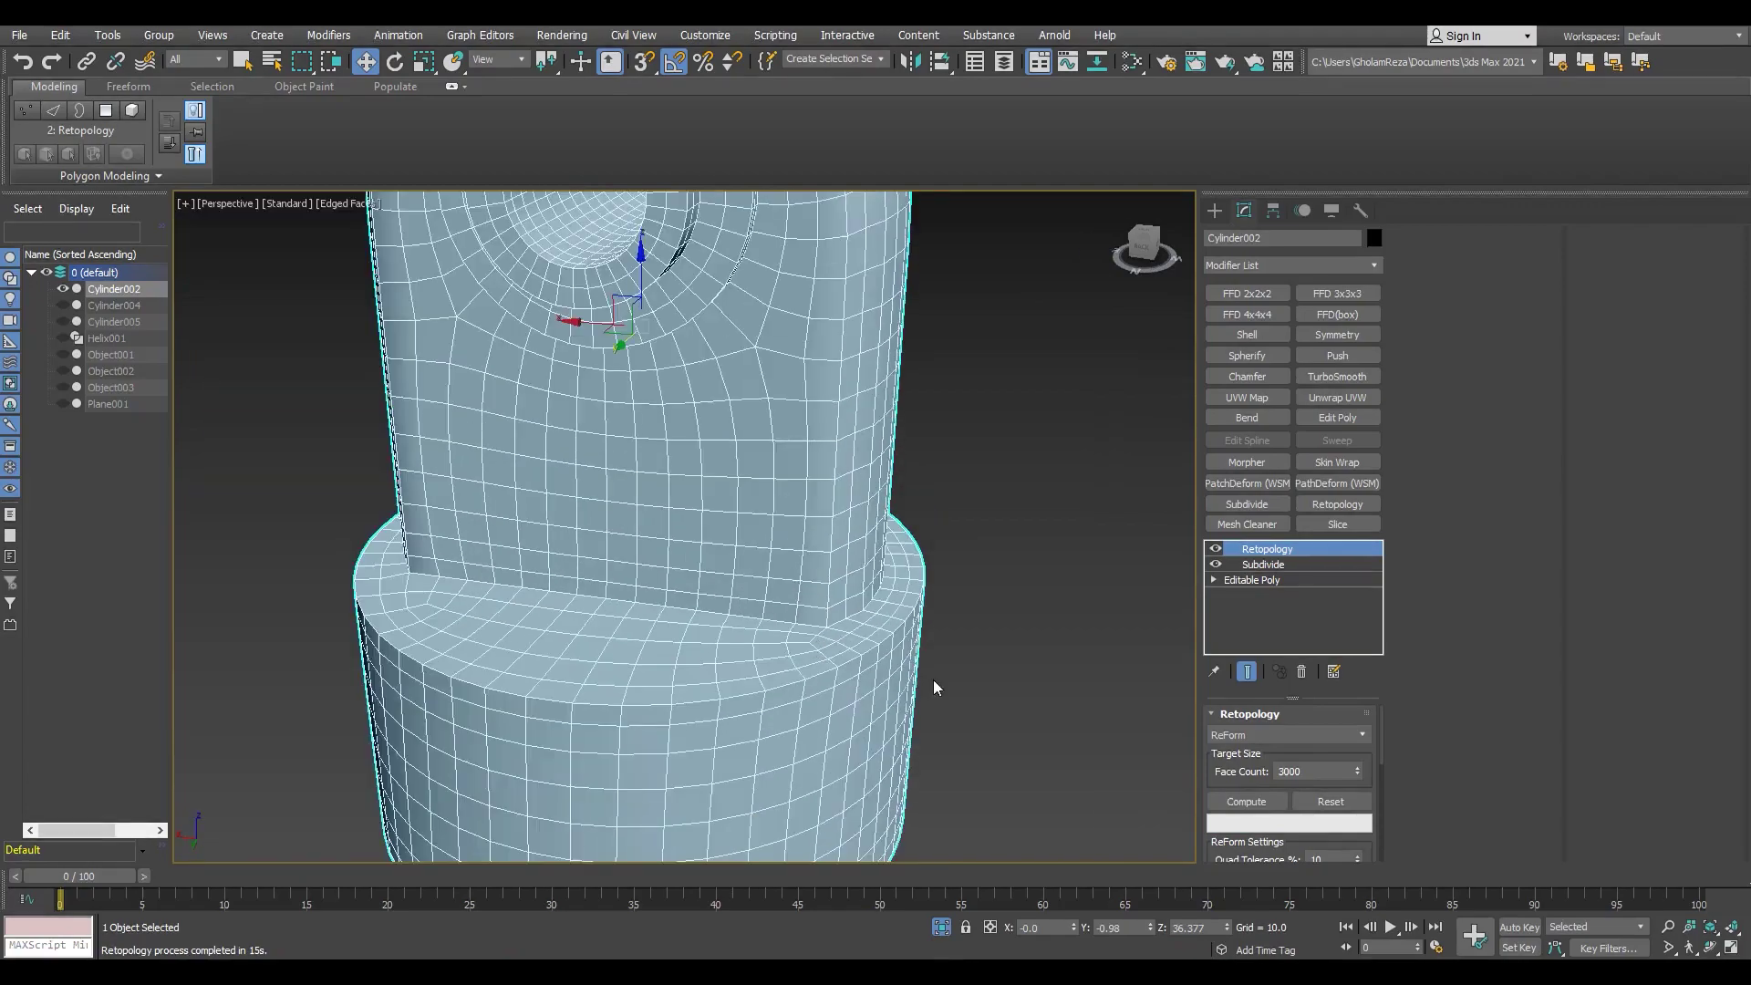
{"action": "key", "text": "F4"}
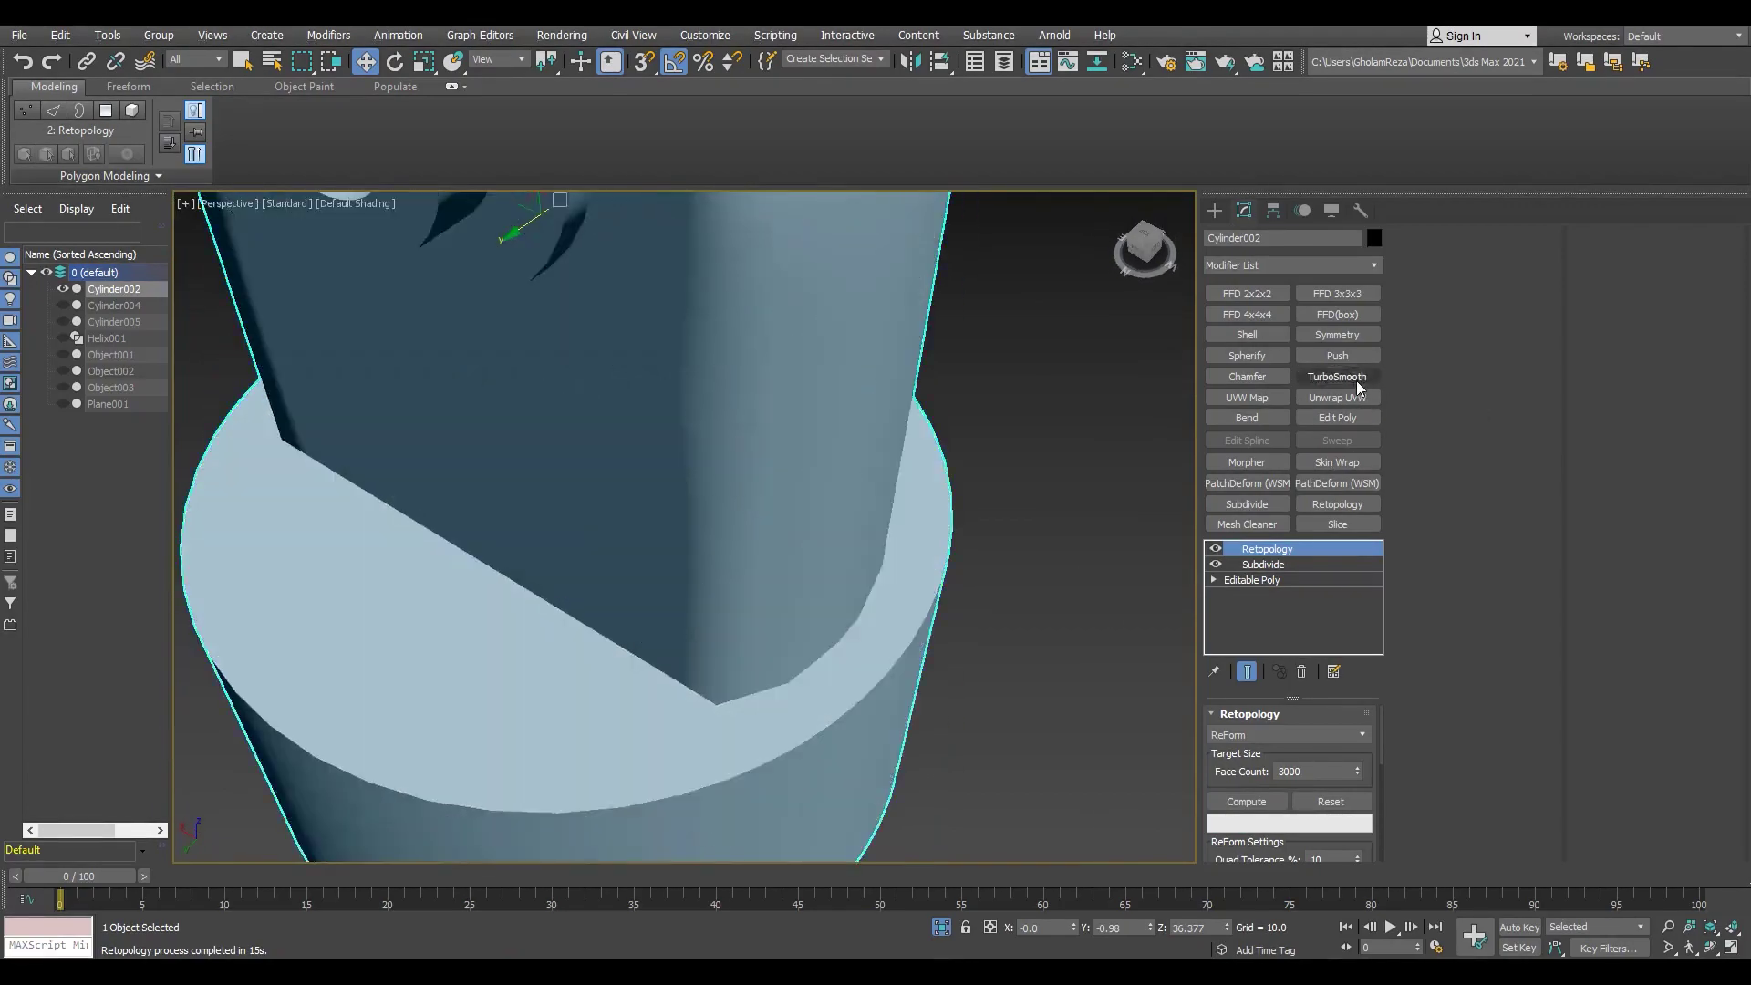
{"action": "left_click", "coordinate": [1354, 381]}
{"action": "middle_click_drag", "start_coordinate": [635, 565], "coordinate": [606, 588], "text": "alt"}
{"action": "scroll", "coordinate": [606, 588], "scroll_direction": "up", "scroll_amount": 4}
{"action": "key", "text": "F4"}
{"action": "left_click", "coordinate": [1301, 671]}
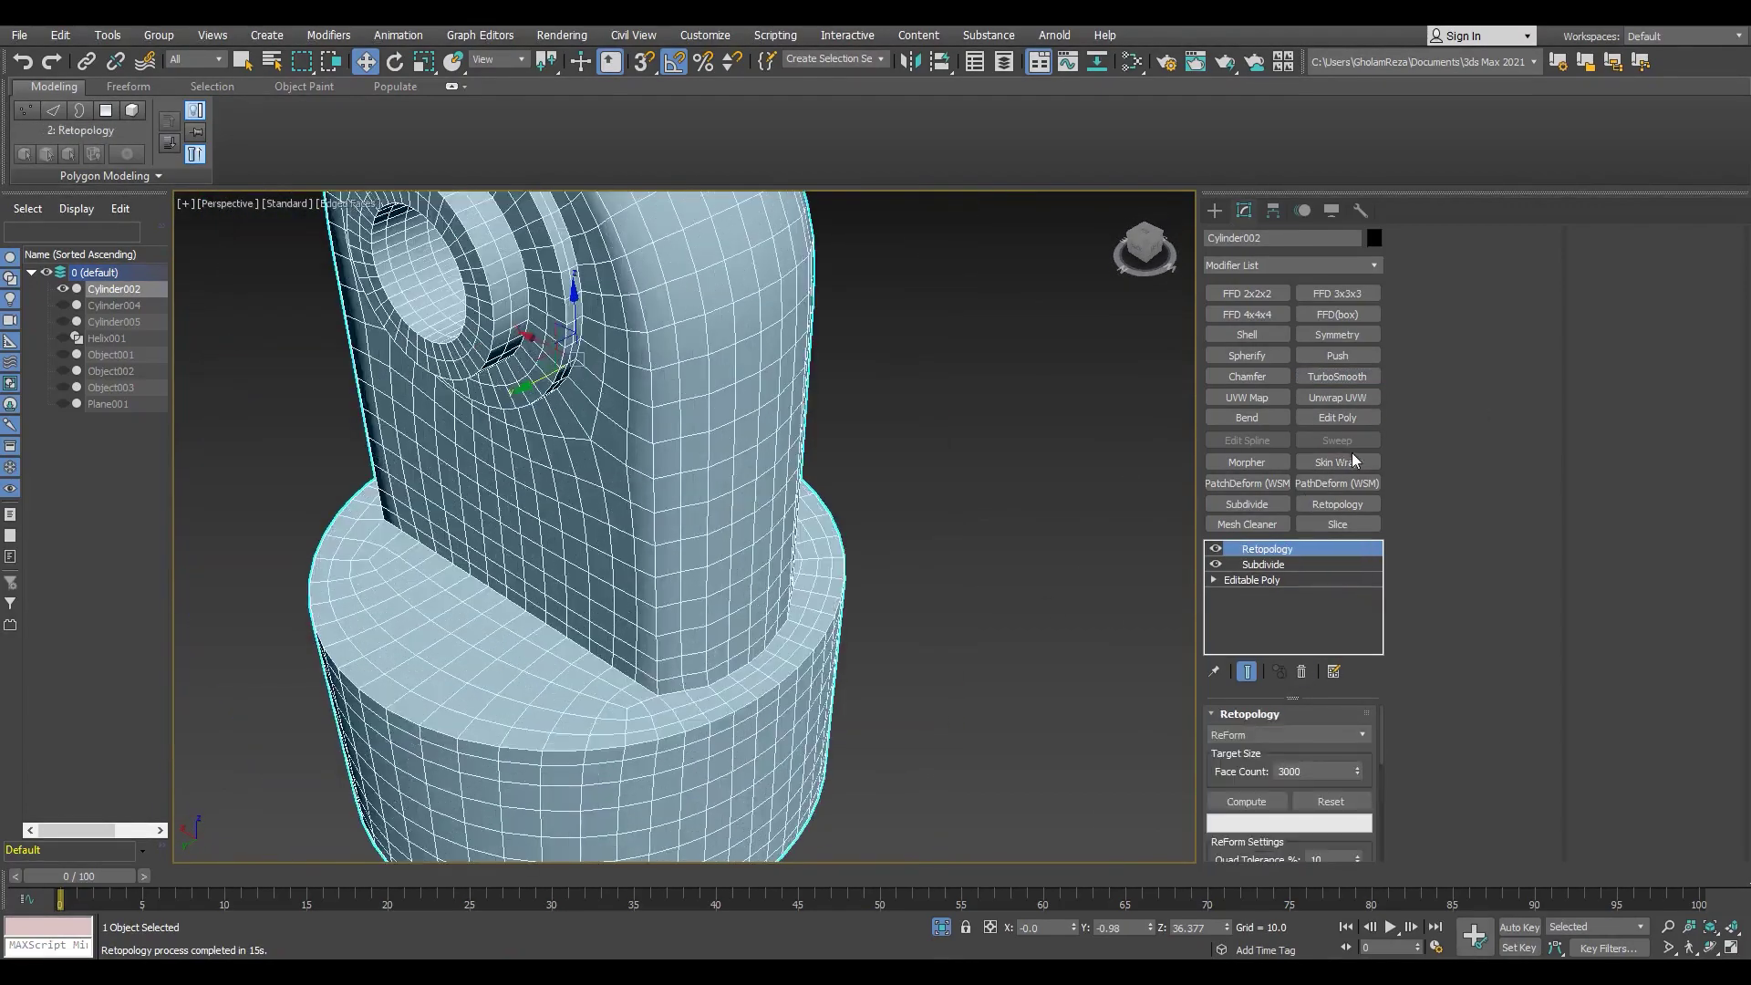
Step: Add Edit Poly and Smooth modifiers to the eyelet and inspect the shading
{"action": "left_click", "coordinate": [1336, 416]}
{"action": "left_click", "coordinate": [1272, 262]}
{"action": "type", "text": "smooth"}
{"action": "key", "text": "Return"}
{"action": "key", "text": "F4"}
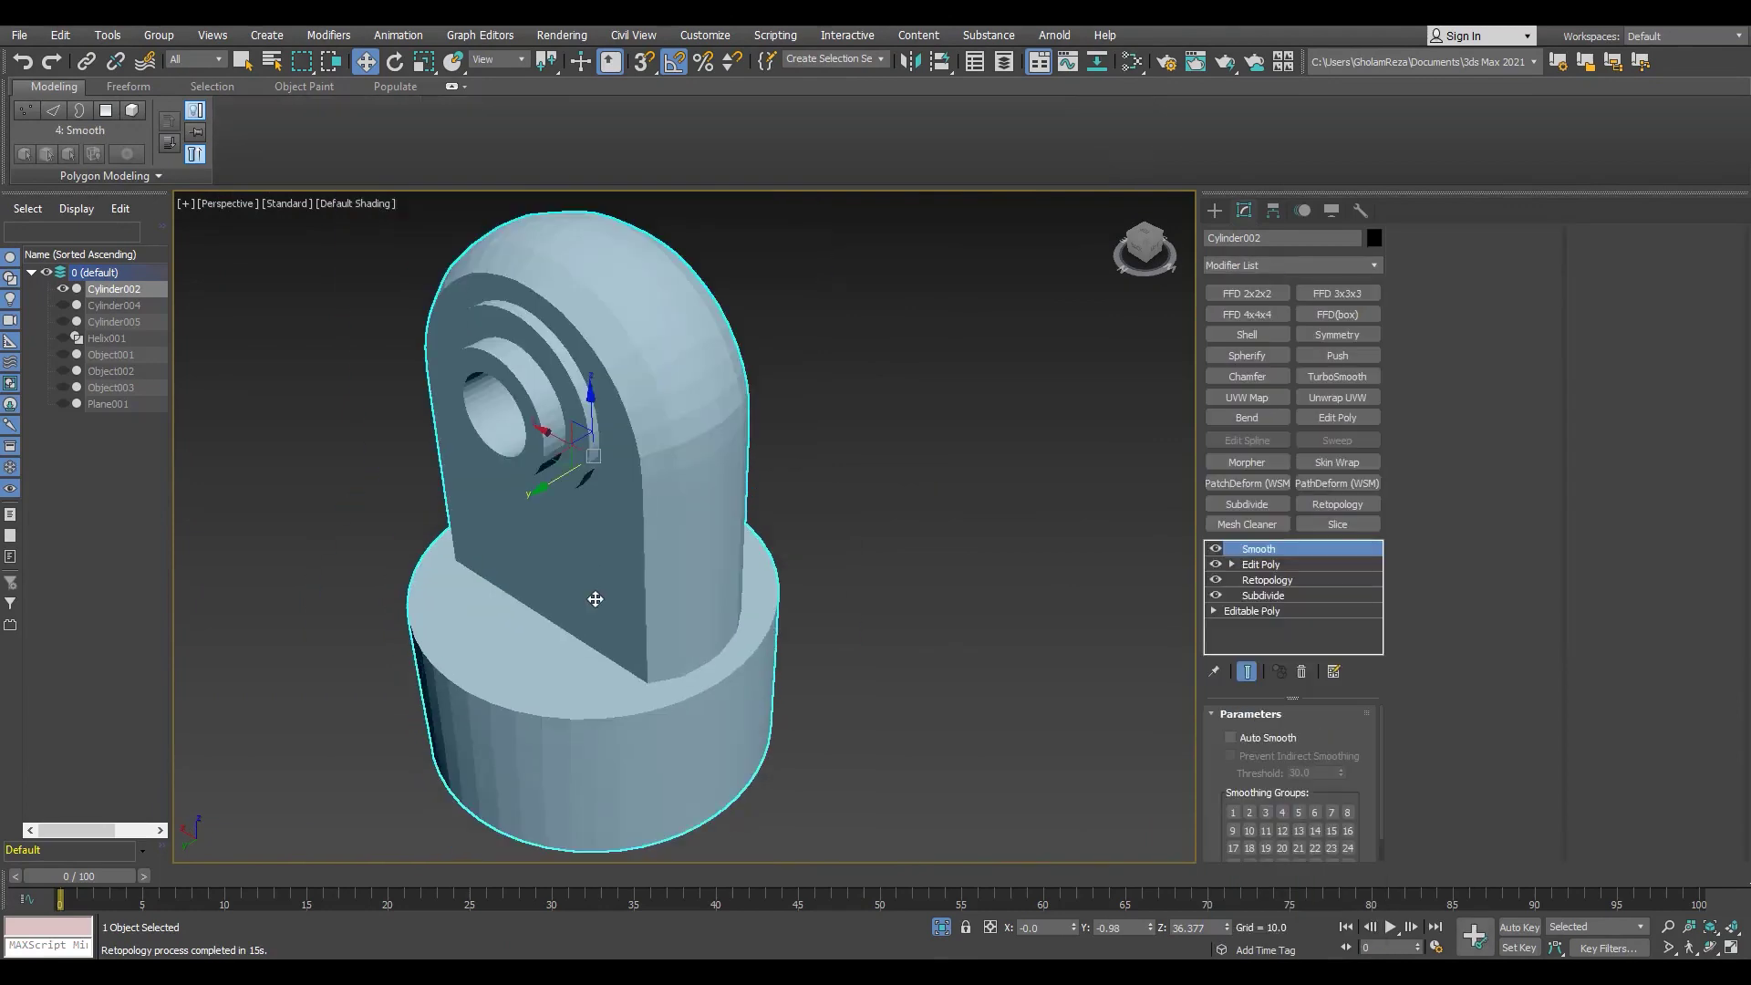
{"action": "mouse_move", "coordinate": [647, 604]}
{"action": "middle_mouse_down", "text": "alt"}
{"action": "mouse_move", "coordinate": [879, 626]}
{"action": "mouse_move", "coordinate": [715, 586]}
{"action": "middle_mouse_up", "text": "alt"}
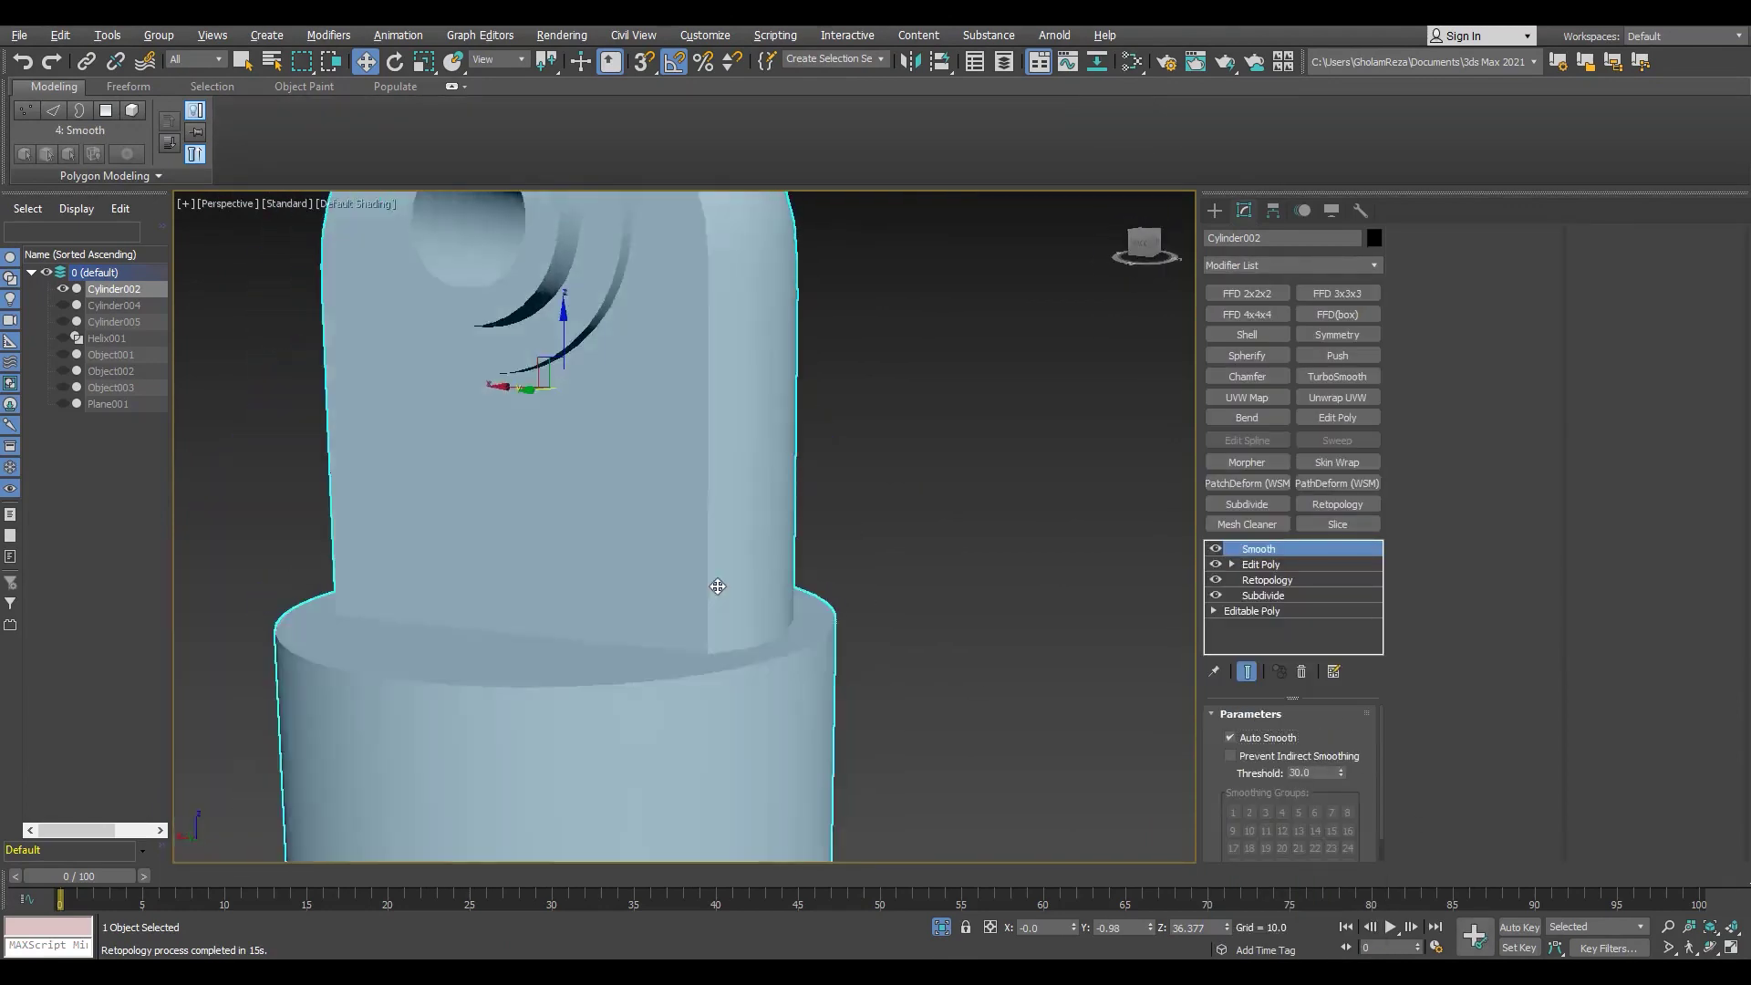
{"action": "key", "text": "F4"}
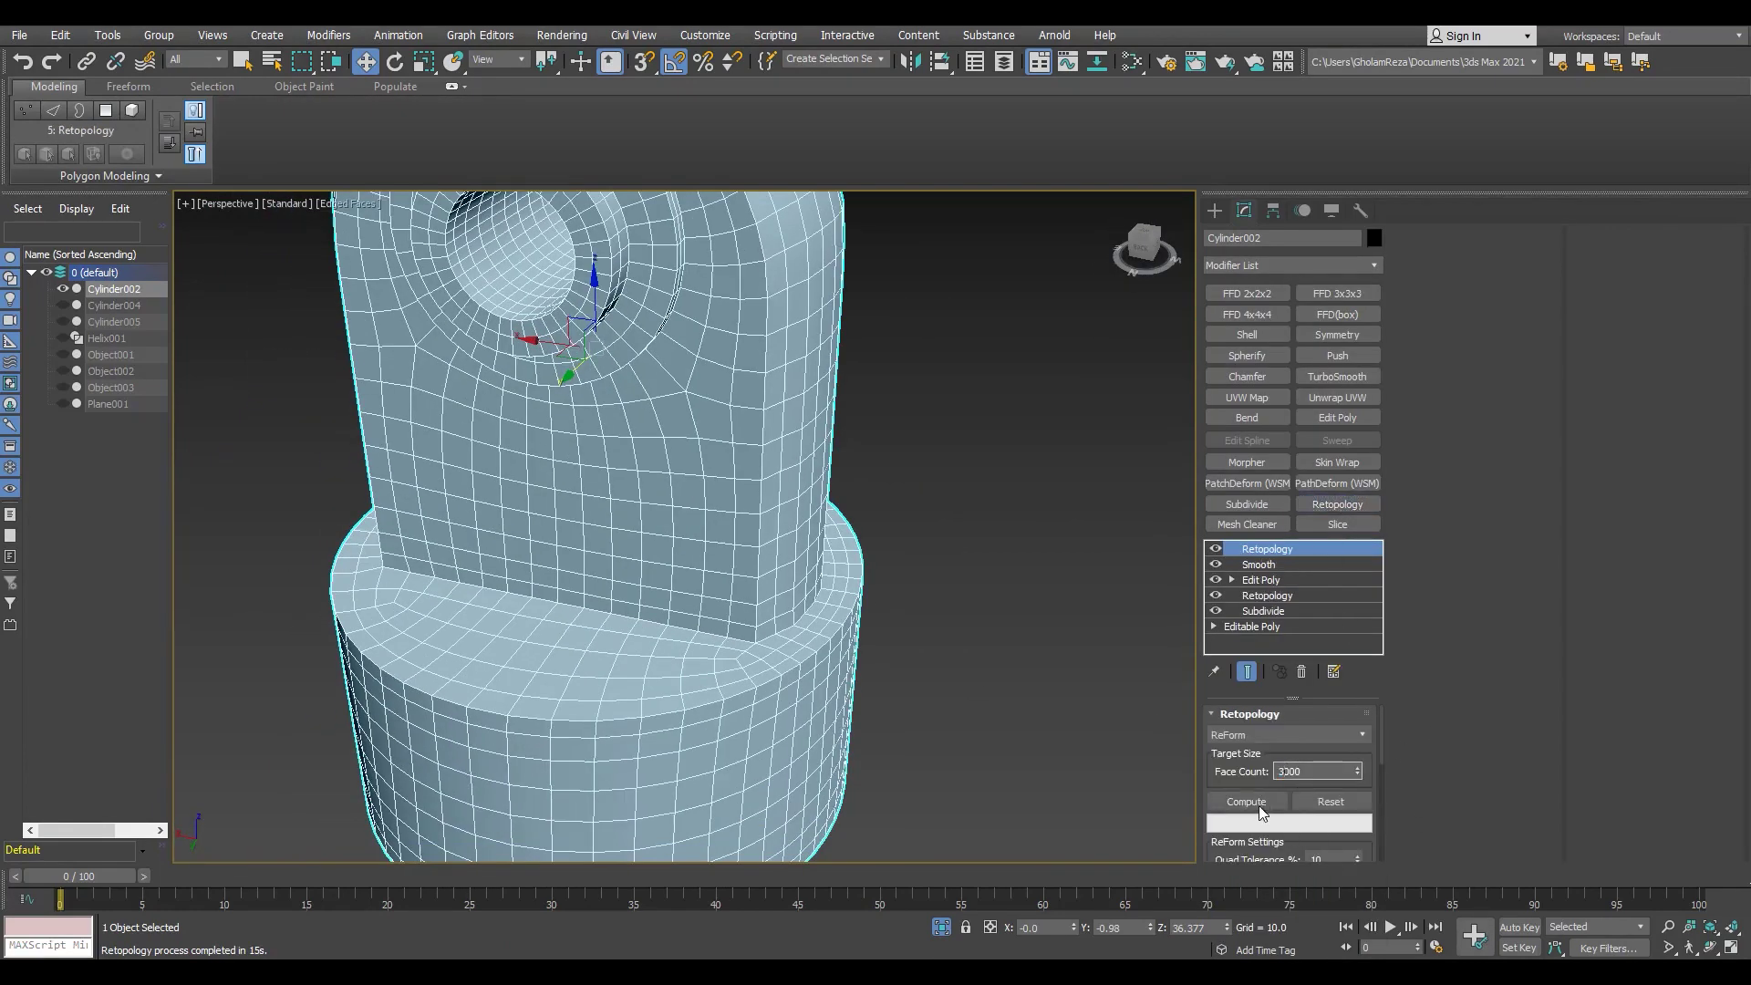
{"action": "scroll", "coordinate": [601, 704], "scroll_direction": "down", "scroll_amount": 3}
{"action": "key", "text": "F4"}
{"action": "scroll", "coordinate": [723, 633], "scroll_direction": "up", "scroll_amount": 3}
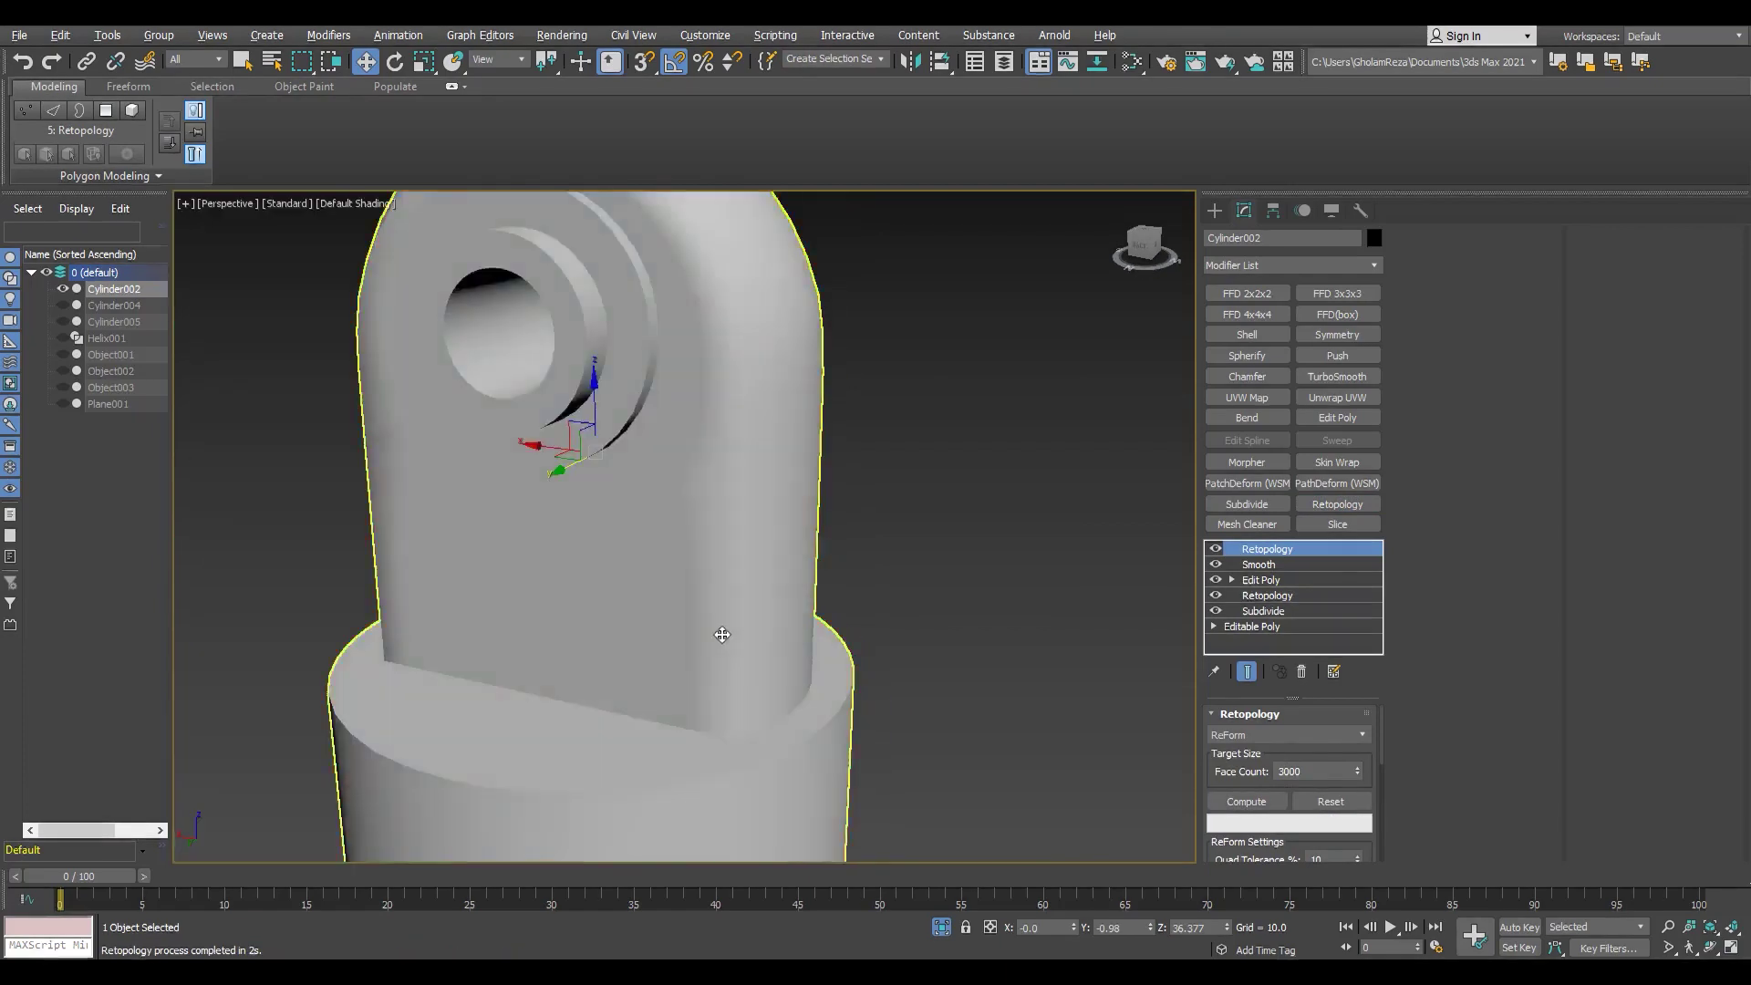
{"action": "middle_click_drag", "start_coordinate": [723, 633], "coordinate": [821, 547], "text": "alt"}
Step: Try TurboSmooth on the eyelet twice more, removing or undoing it each time
{"action": "left_click", "coordinate": [1337, 376]}
{"action": "middle_click_drag", "start_coordinate": [579, 666], "coordinate": [703, 656], "text": "alt"}
{"action": "scroll", "coordinate": [703, 656], "scroll_direction": "down", "scroll_amount": 3}
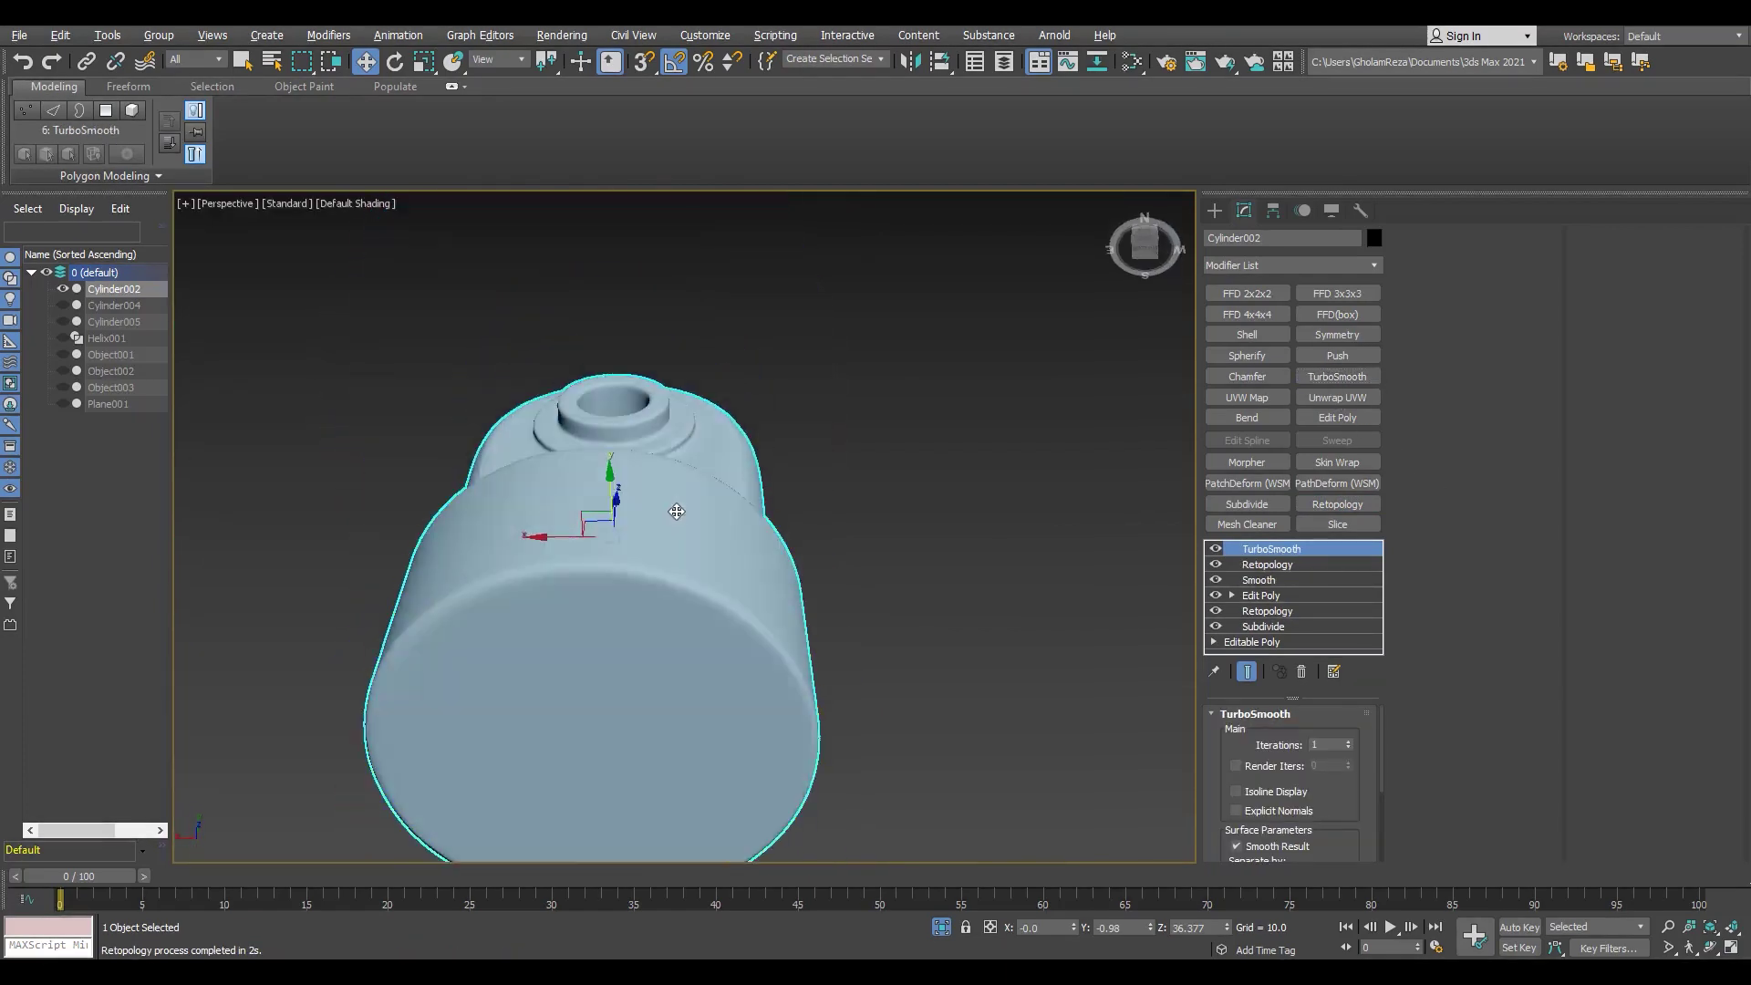
{"action": "key", "text": "F4"}
{"action": "left_click", "coordinate": [1301, 671]}
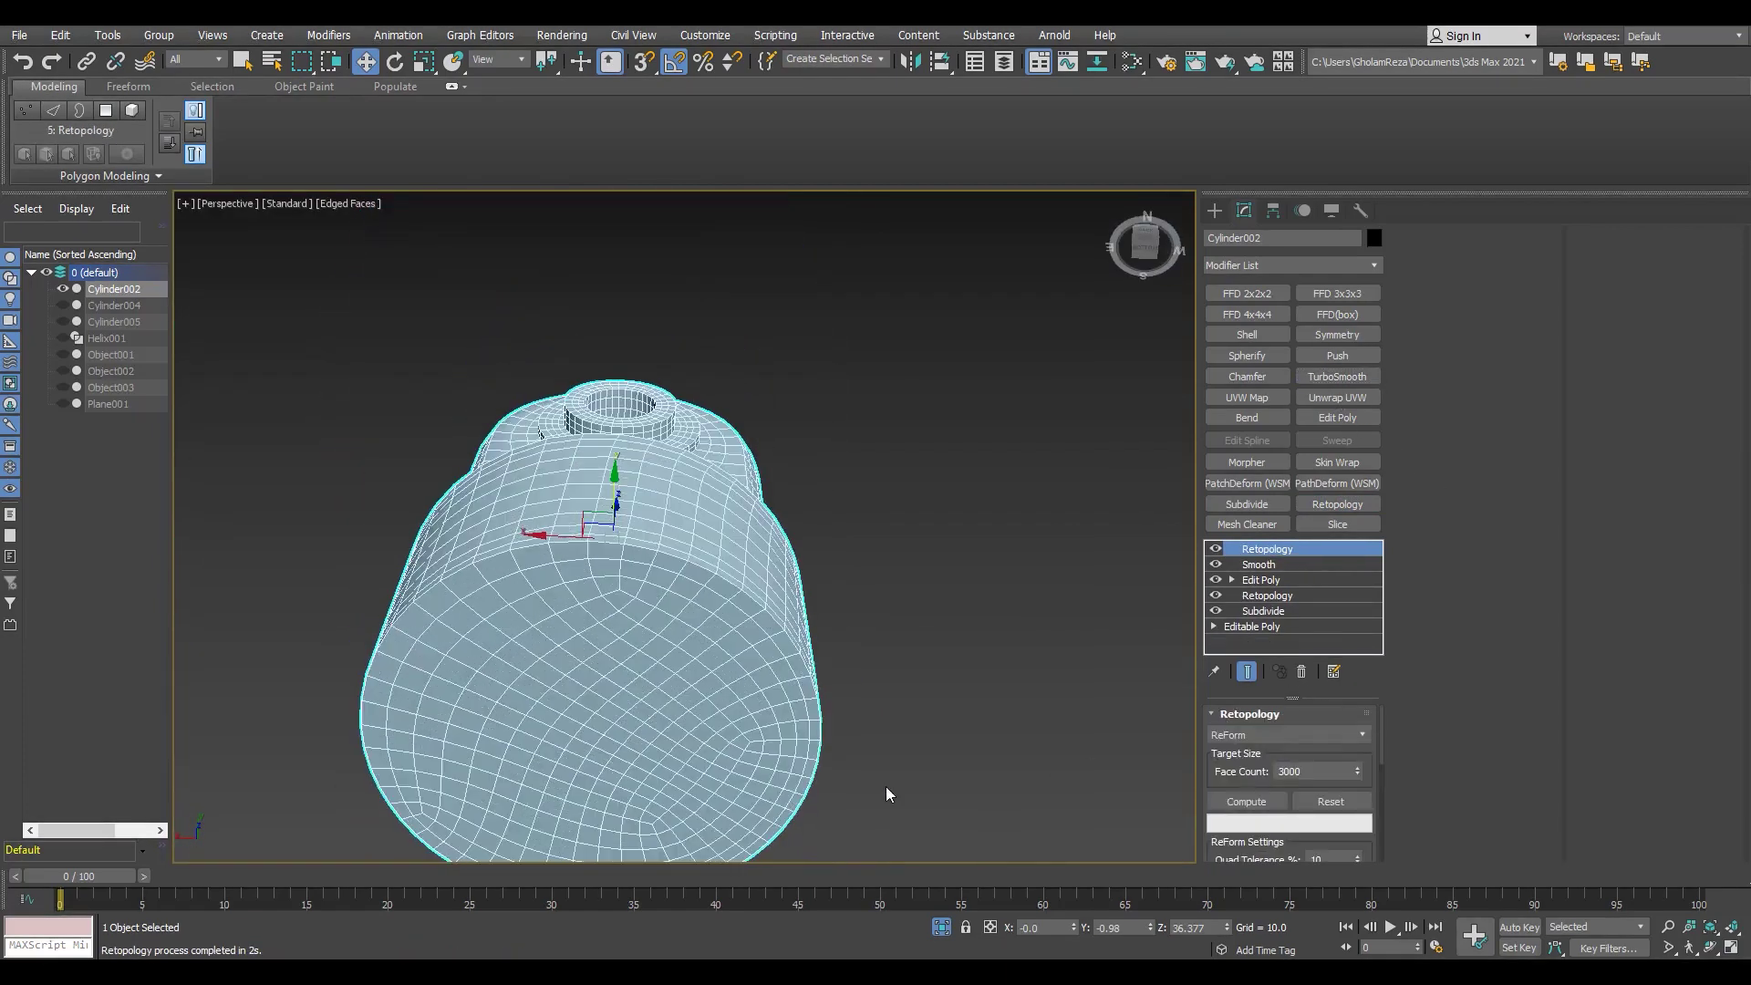
{"action": "left_click", "coordinate": [942, 926]}
{"action": "scroll", "coordinate": [873, 626], "scroll_direction": "up", "scroll_amount": 5}
{"action": "key", "text": "F4"}
{"action": "middle_click_drag", "start_coordinate": [873, 627], "coordinate": [743, 577], "text": "alt"}
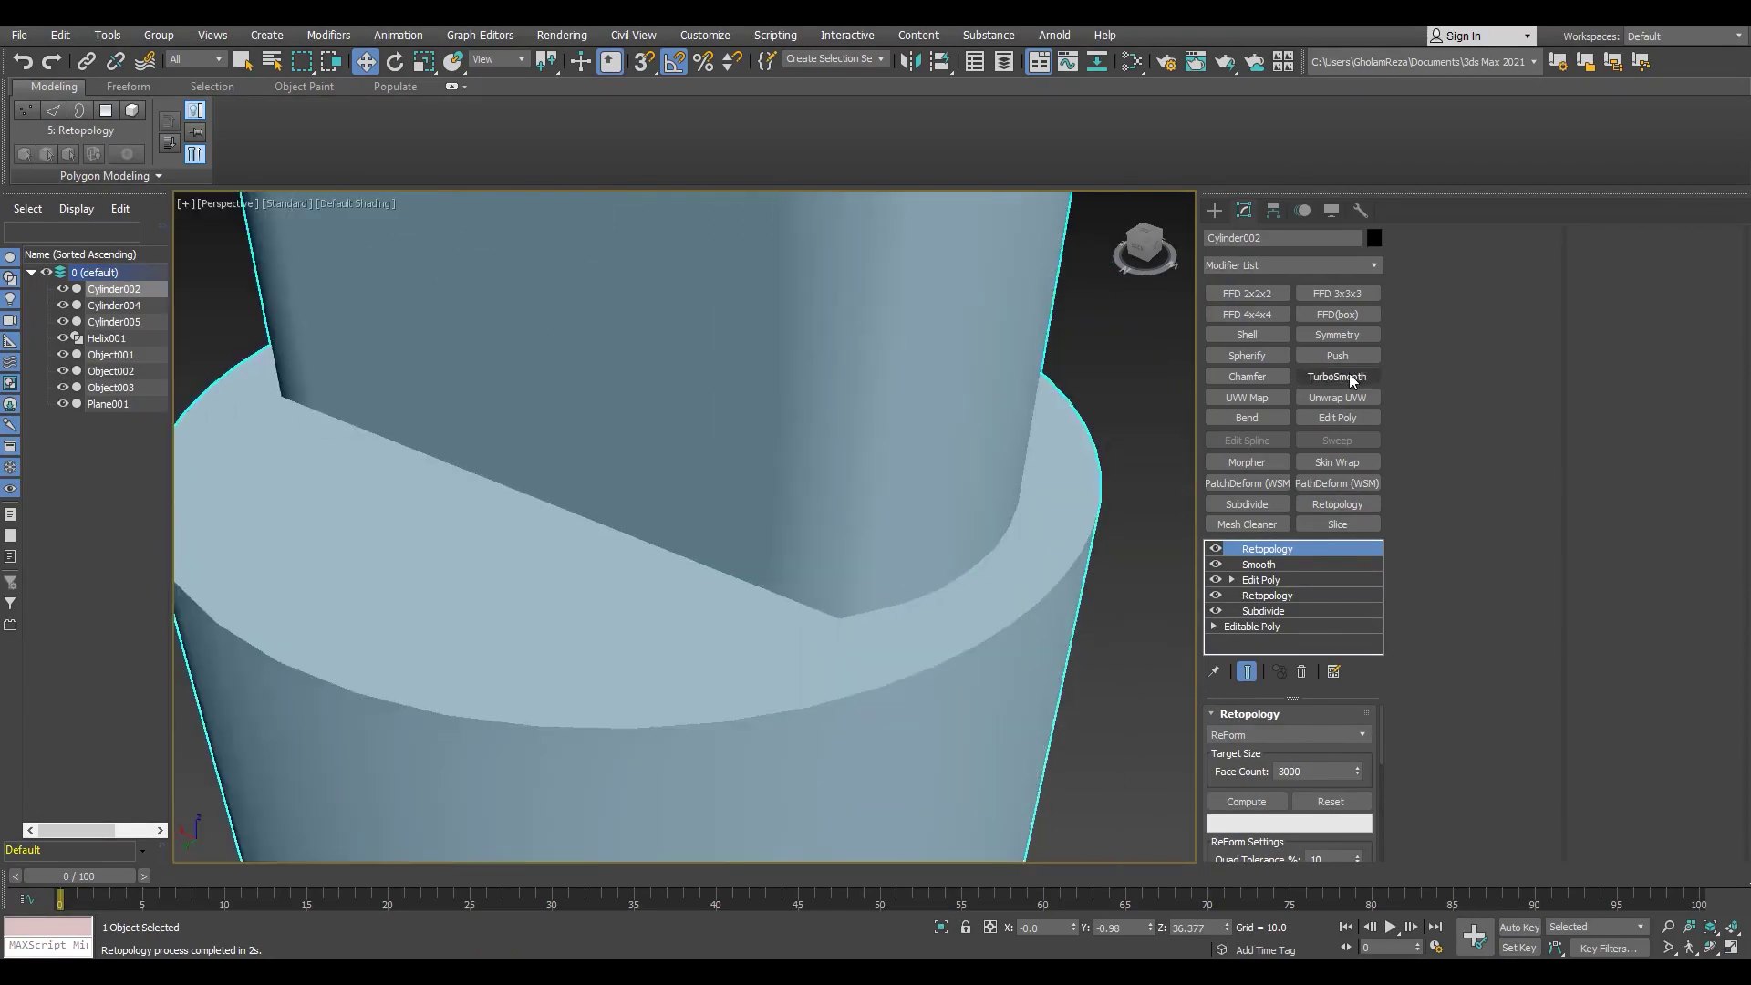
{"action": "scroll", "coordinate": [743, 577], "scroll_direction": "down", "scroll_amount": 5}
{"action": "left_click", "coordinate": [1337, 376]}
{"action": "key", "text": "ctrl+z"}
{"action": "scroll", "coordinate": [743, 577], "scroll_direction": "down", "scroll_amount": 5}
{"action": "key", "text": "F4"}
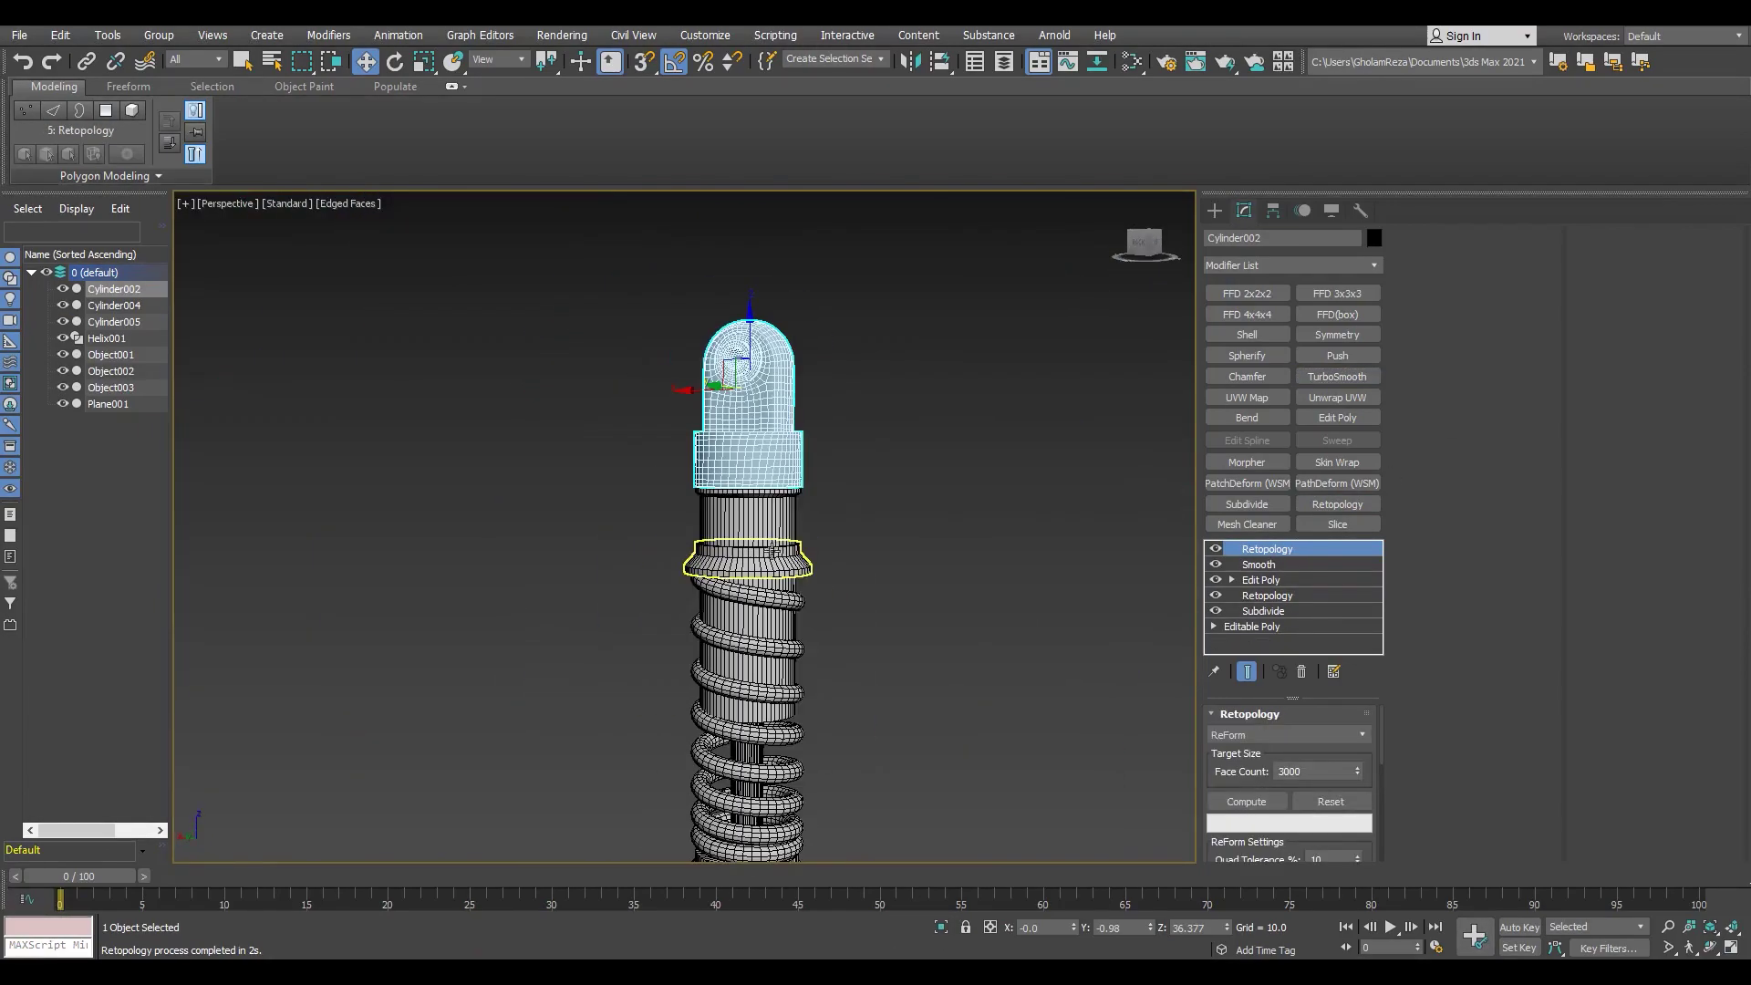
Step: Select the hexagonal collar Cylinder004
{"action": "left_click", "coordinate": [114, 306]}
{"action": "scroll", "coordinate": [896, 639], "scroll_direction": "up", "scroll_amount": 5}
{"action": "scroll", "coordinate": [895, 639], "scroll_direction": "up", "scroll_amount": 3}
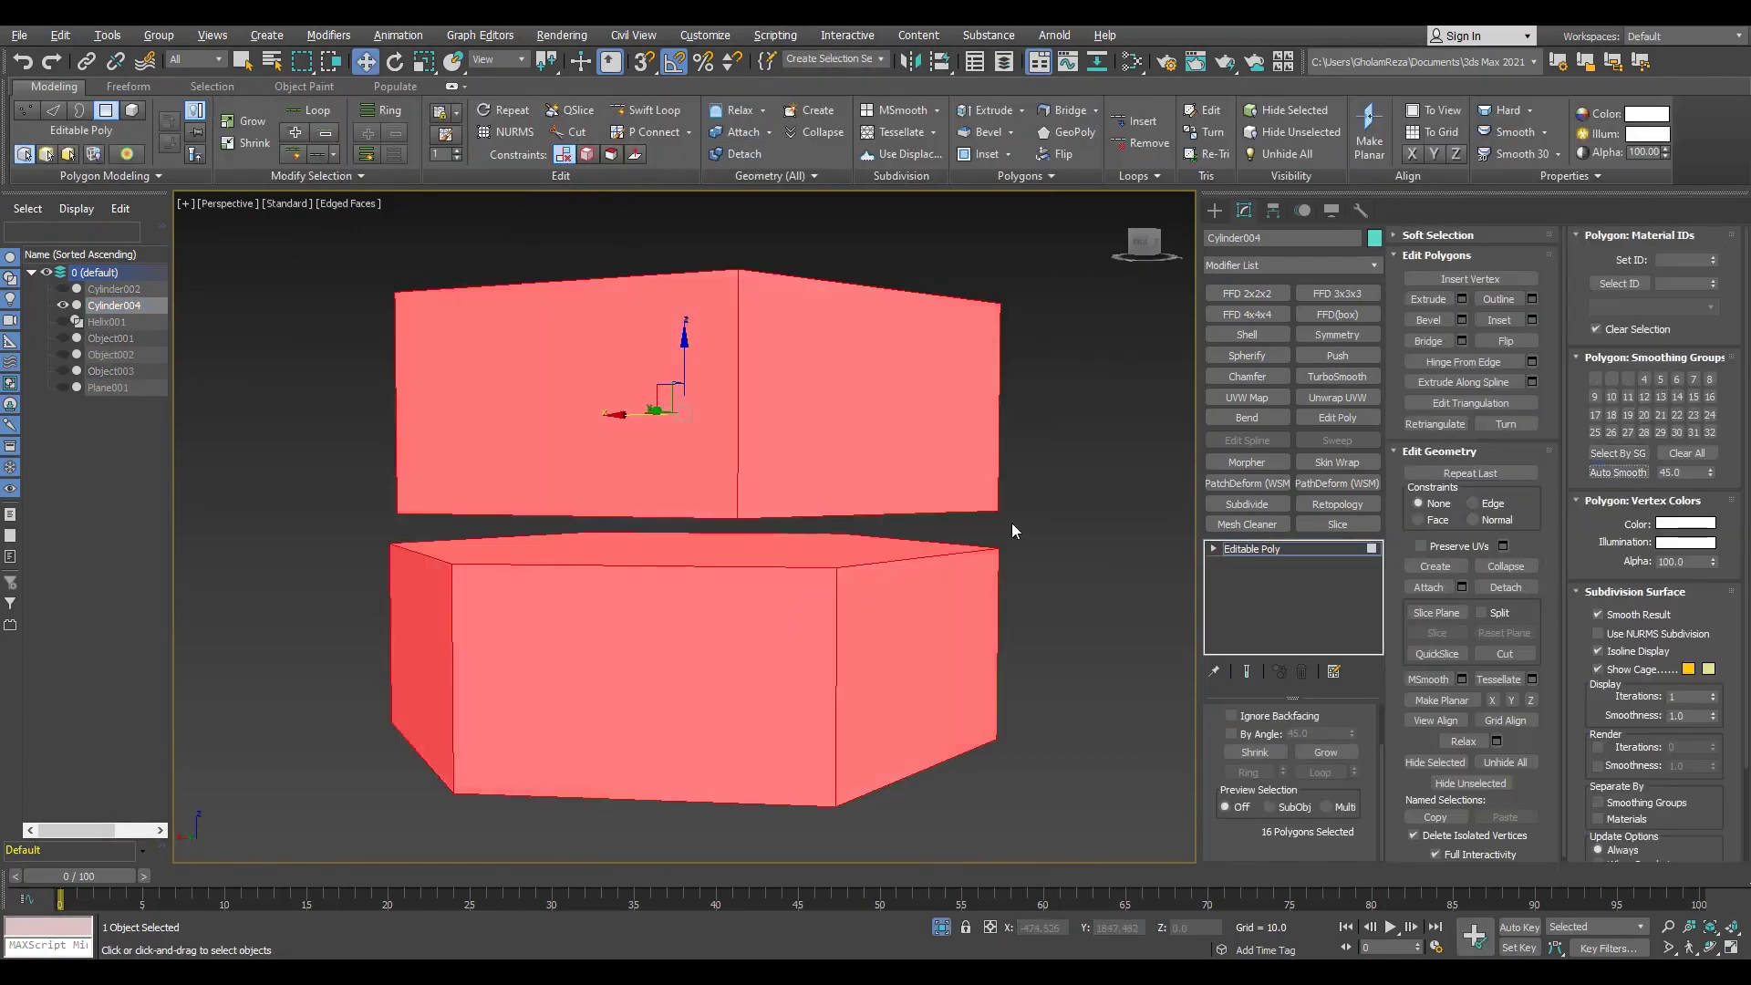
Step: Select all edges of Cylinder004's hexagonal blocks and chamfer them
{"action": "key", "text": "1"}
{"action": "middle_click_drag", "start_coordinate": [1013, 531], "coordinate": [688, 709], "text": "alt"}
{"action": "key", "text": "F3"}
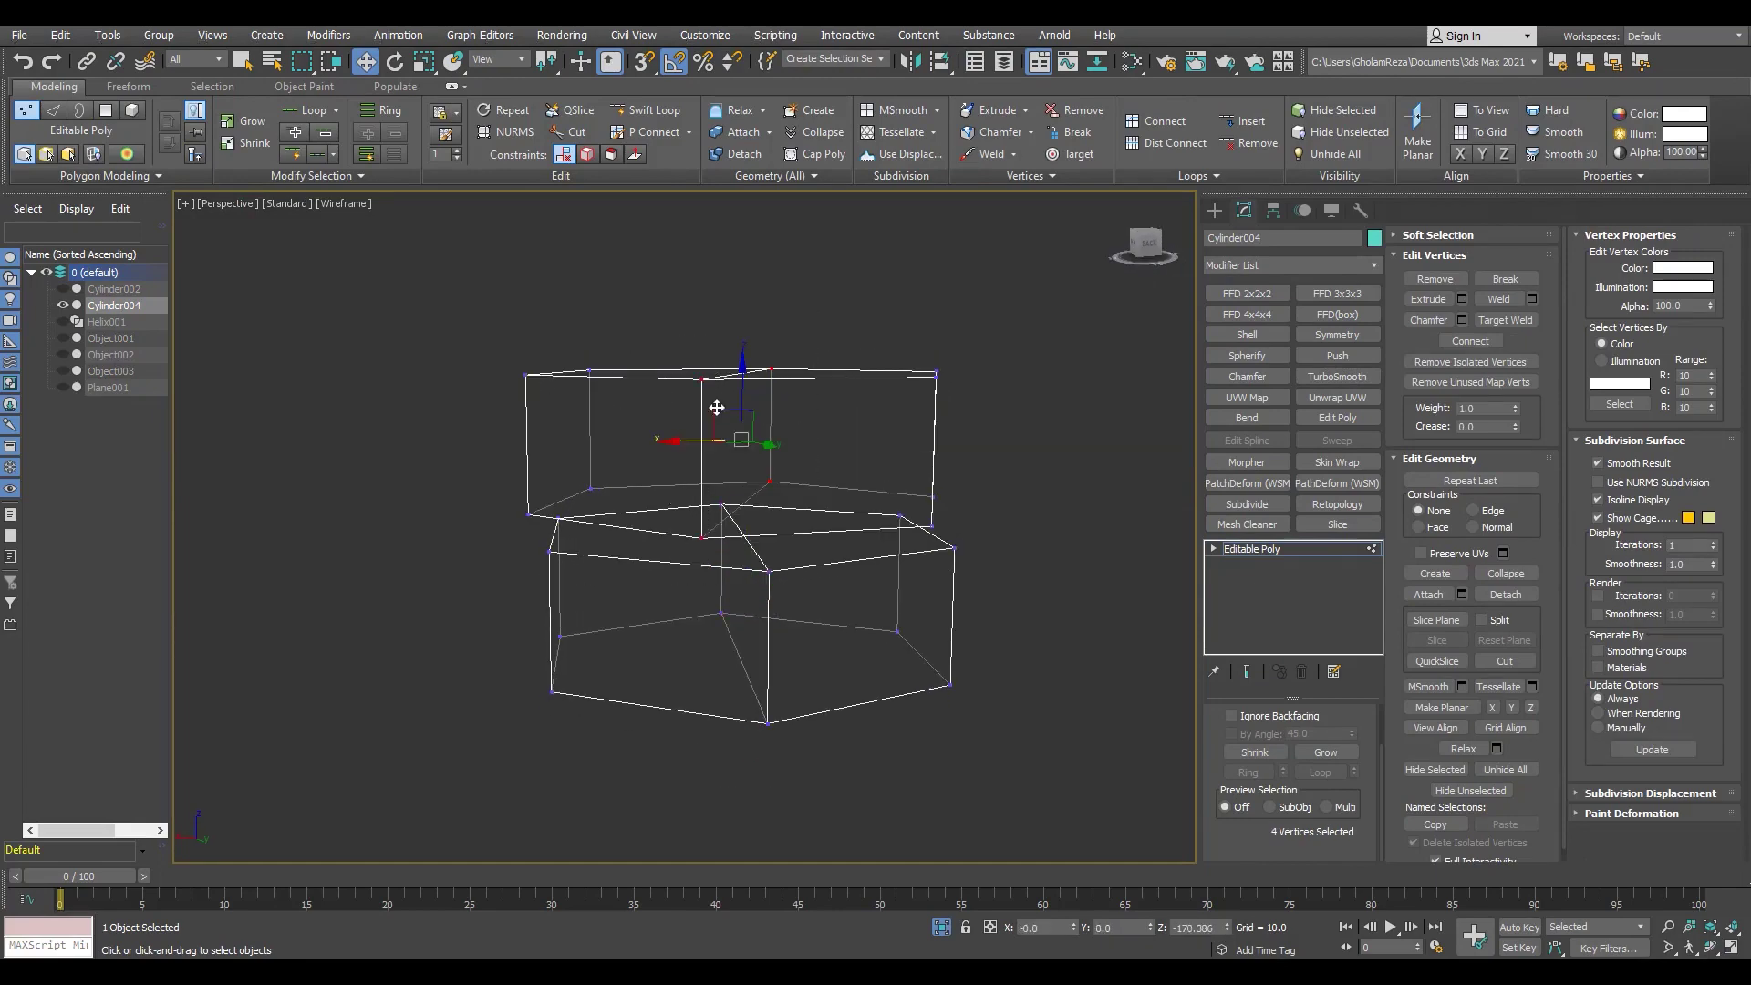
{"action": "key", "text": "F3"}
{"action": "key", "text": "2"}
{"action": "scroll", "coordinate": [800, 578], "scroll_direction": "up", "scroll_amount": 2}
{"action": "key", "text": "ctrl+a"}
{"action": "key", "text": "F3"}
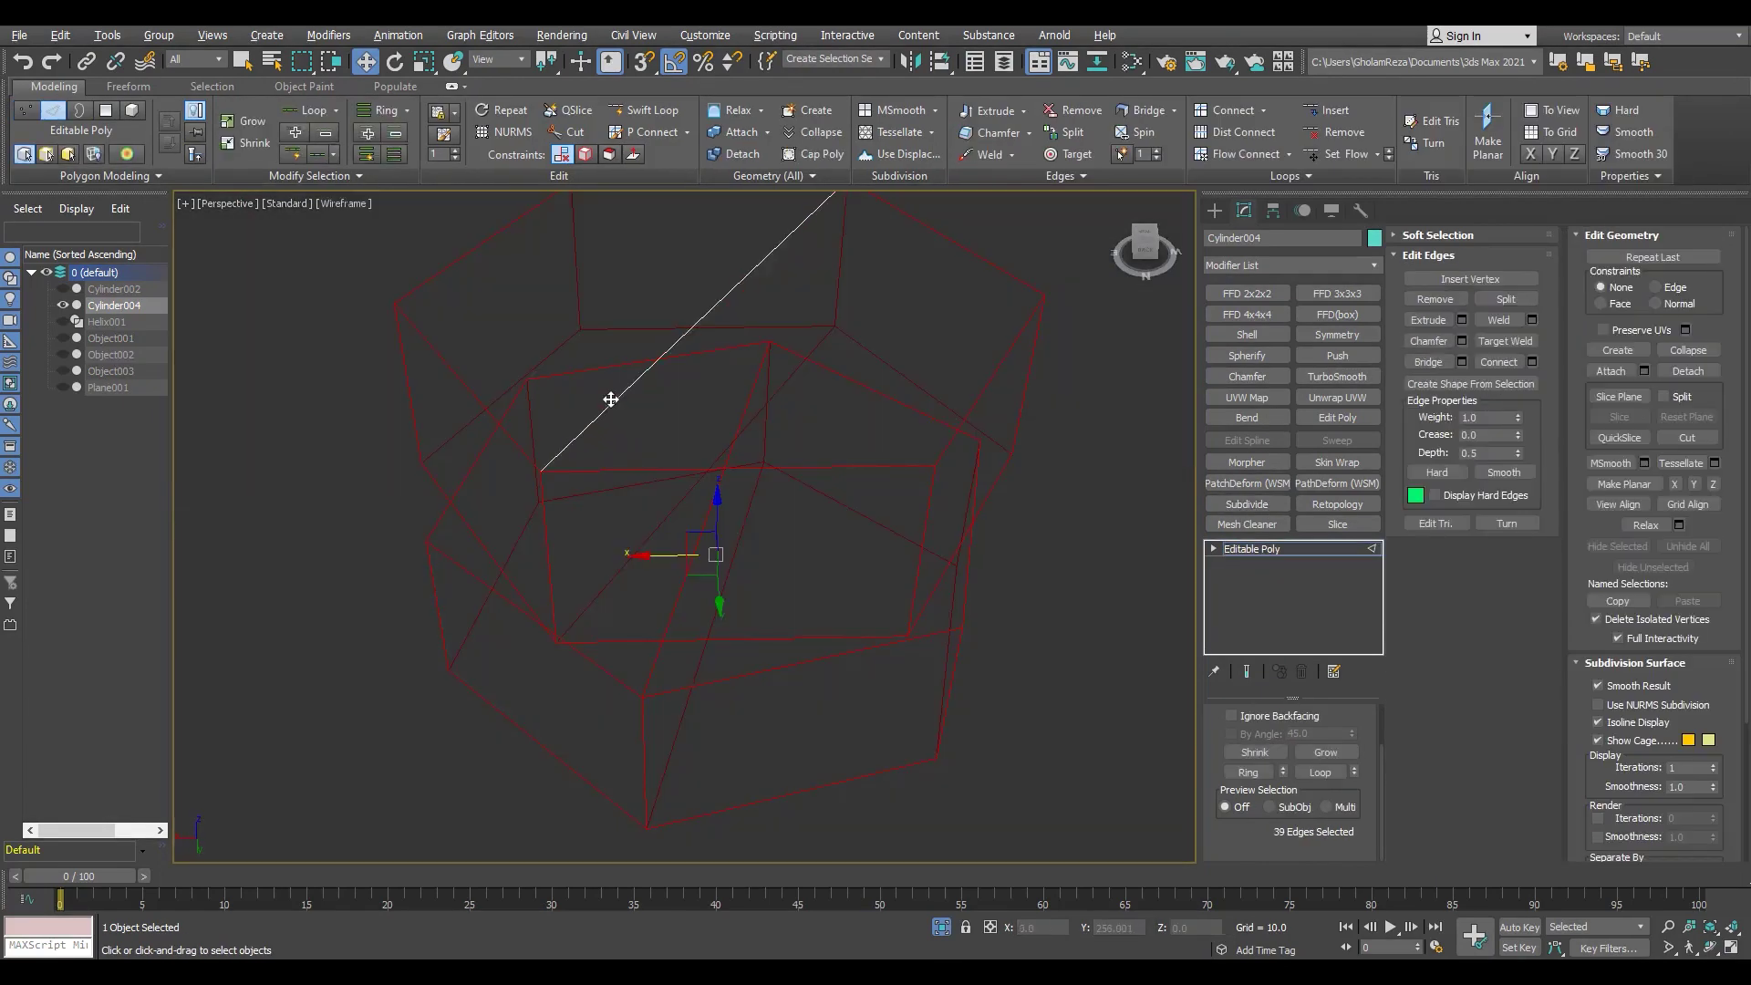
{"action": "key", "text": "F3"}
{"action": "mouse_move", "coordinate": [729, 468]}
{"action": "middle_mouse_down", "text": "alt"}
{"action": "mouse_move", "coordinate": [638, 510]}
{"action": "mouse_move", "coordinate": [790, 421]}
{"action": "middle_mouse_up", "text": "alt"}
{"action": "scroll", "coordinate": [790, 421], "scroll_direction": "up", "scroll_amount": 2}
{"action": "key", "text": "ctrl+shift+c"}
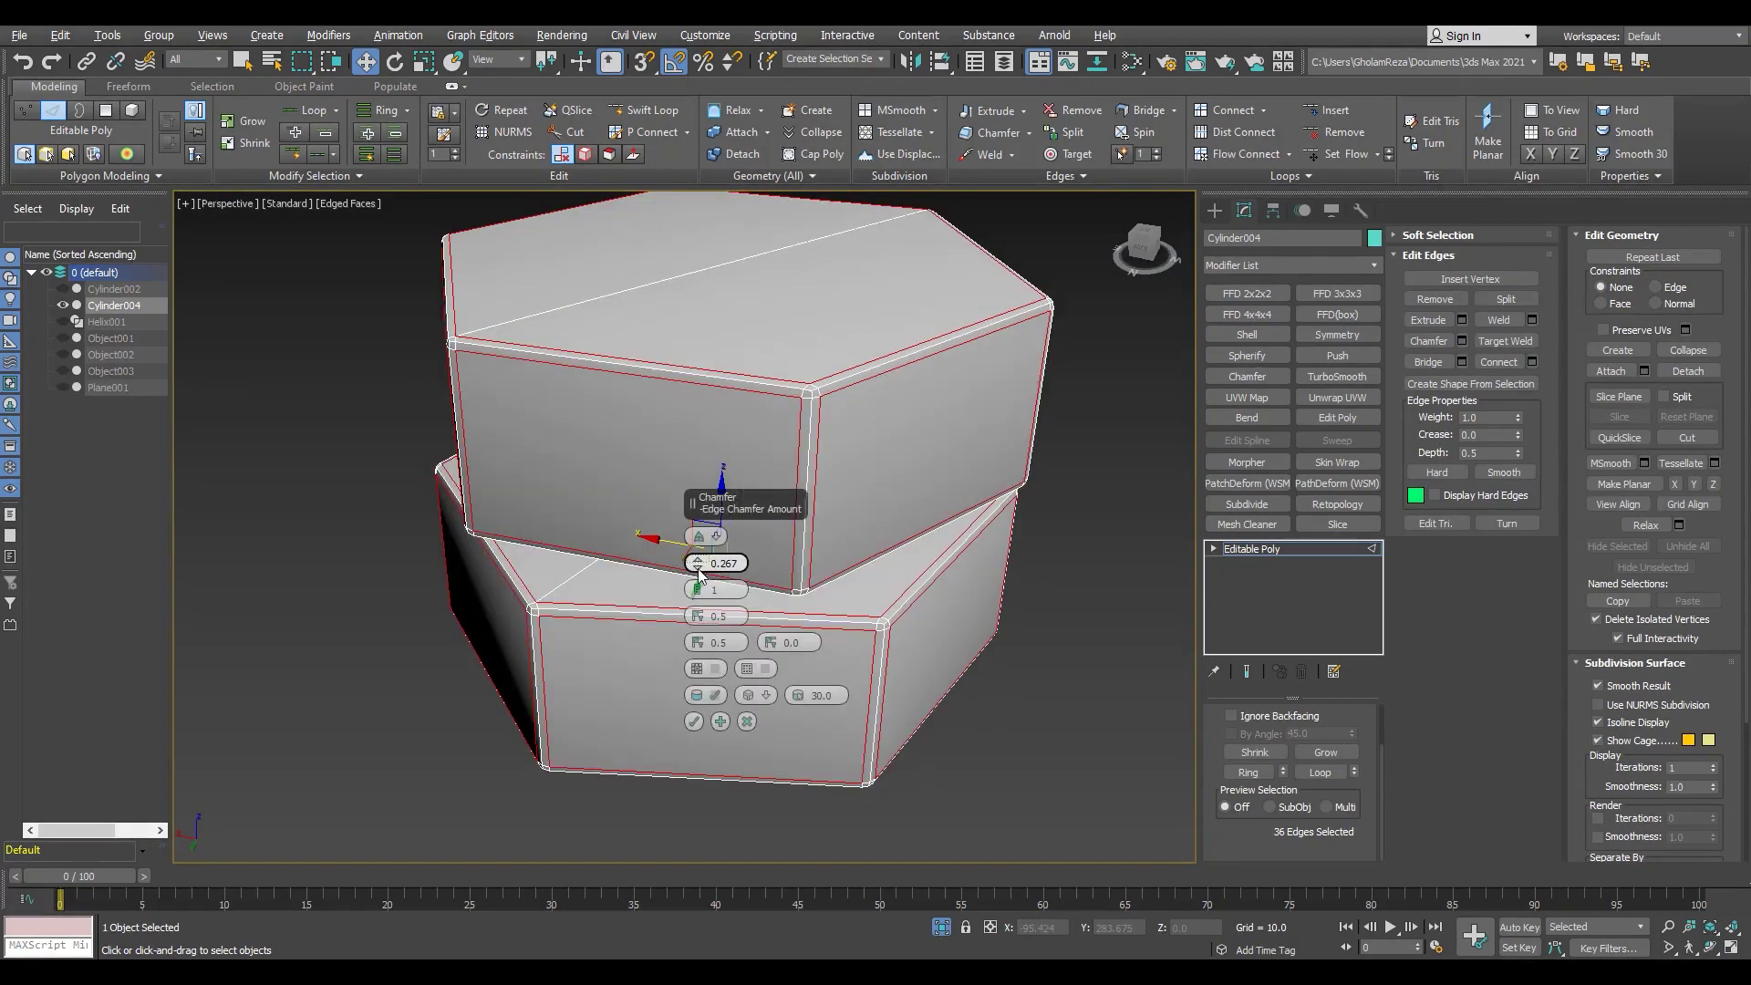
Step: Add TurboSmooth with 2 iterations to the hexagonal blocks
{"action": "left_click", "coordinate": [1337, 376]}
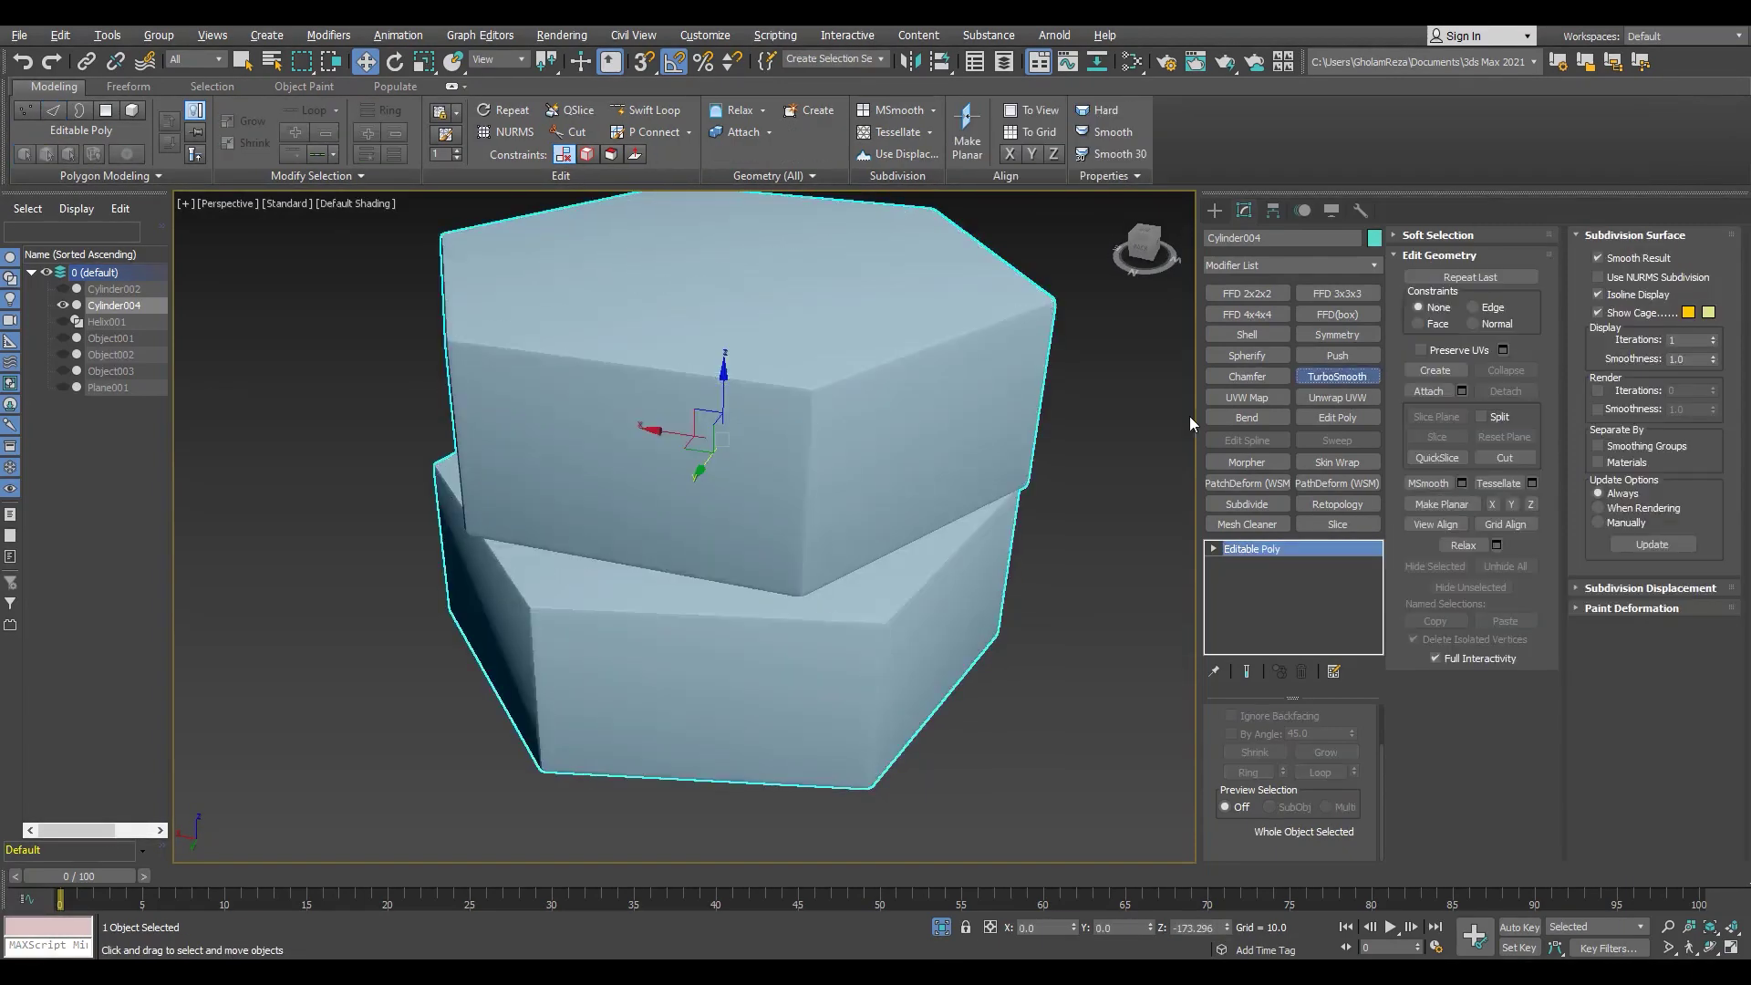
{"action": "key", "text": "F4"}
{"action": "middle_click_drag", "start_coordinate": [729, 456], "coordinate": [821, 371], "text": "alt"}
{"action": "key", "text": "F4"}
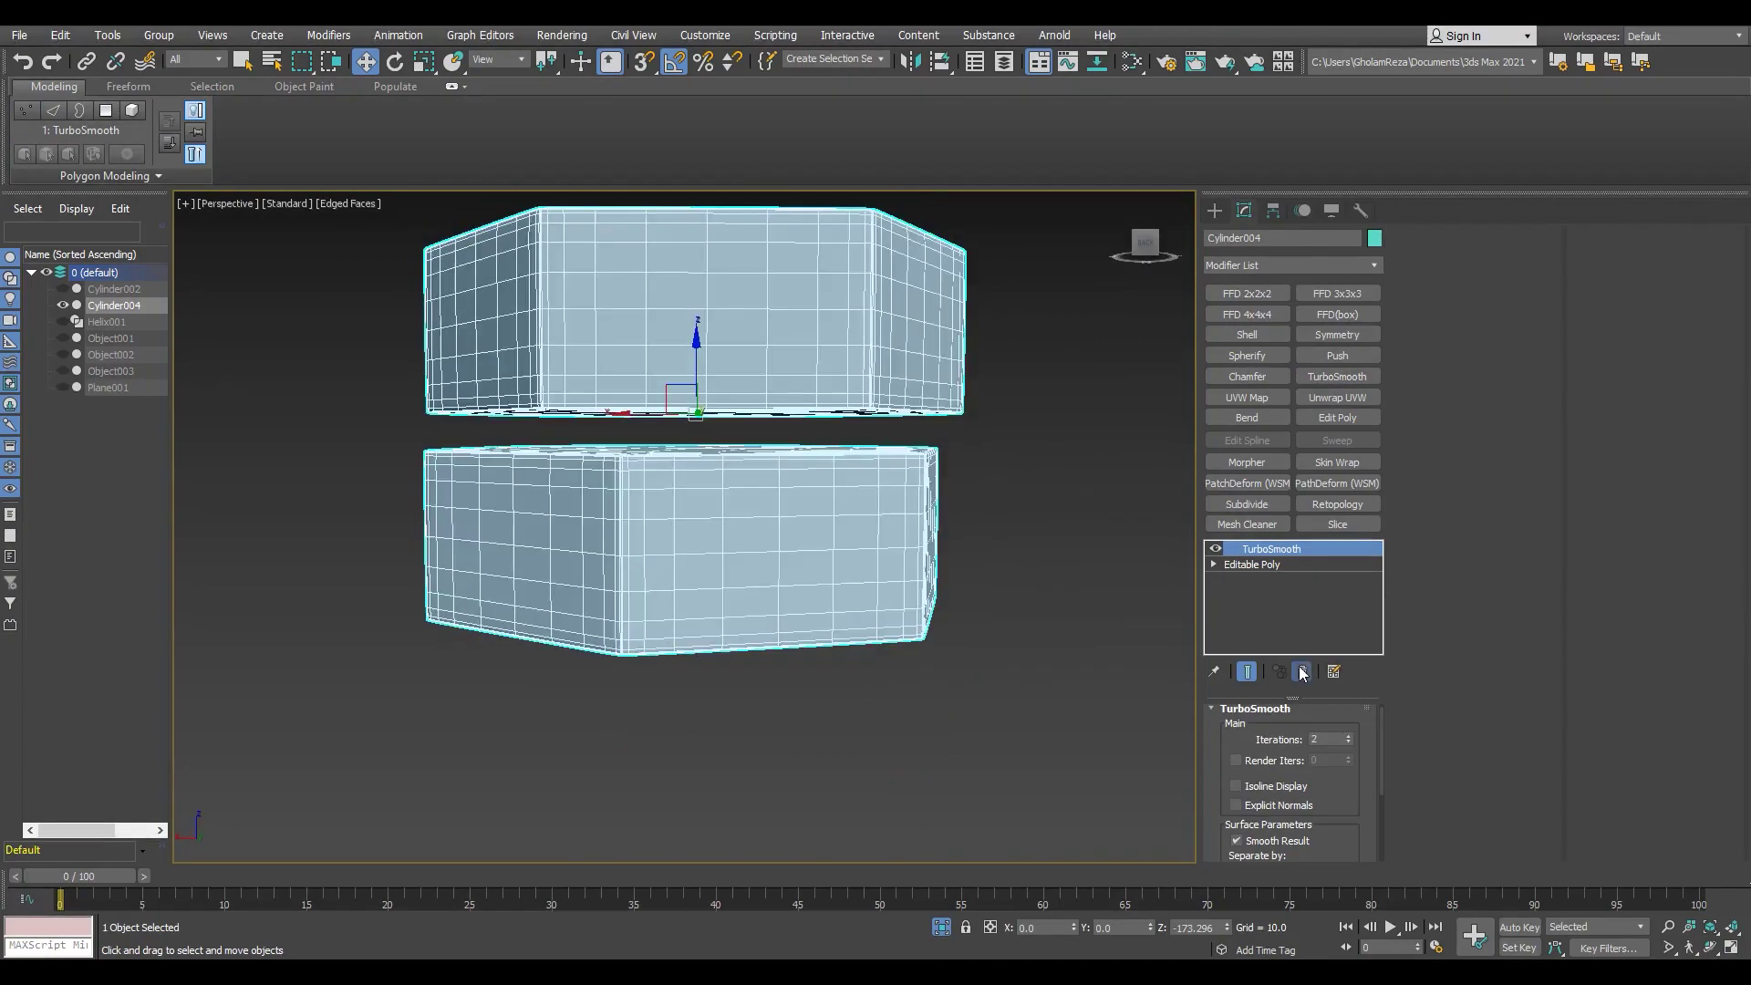
Step: End the isolated view and isolate the Helix001 coil spring
{"action": "left_click", "coordinate": [1251, 563]}
{"action": "left_click", "coordinate": [941, 926]}
{"action": "left_click", "coordinate": [105, 321]}
Step: Chamfer the coil spring's end-cap edges by 0.207
{"action": "key", "text": "alt+q"}
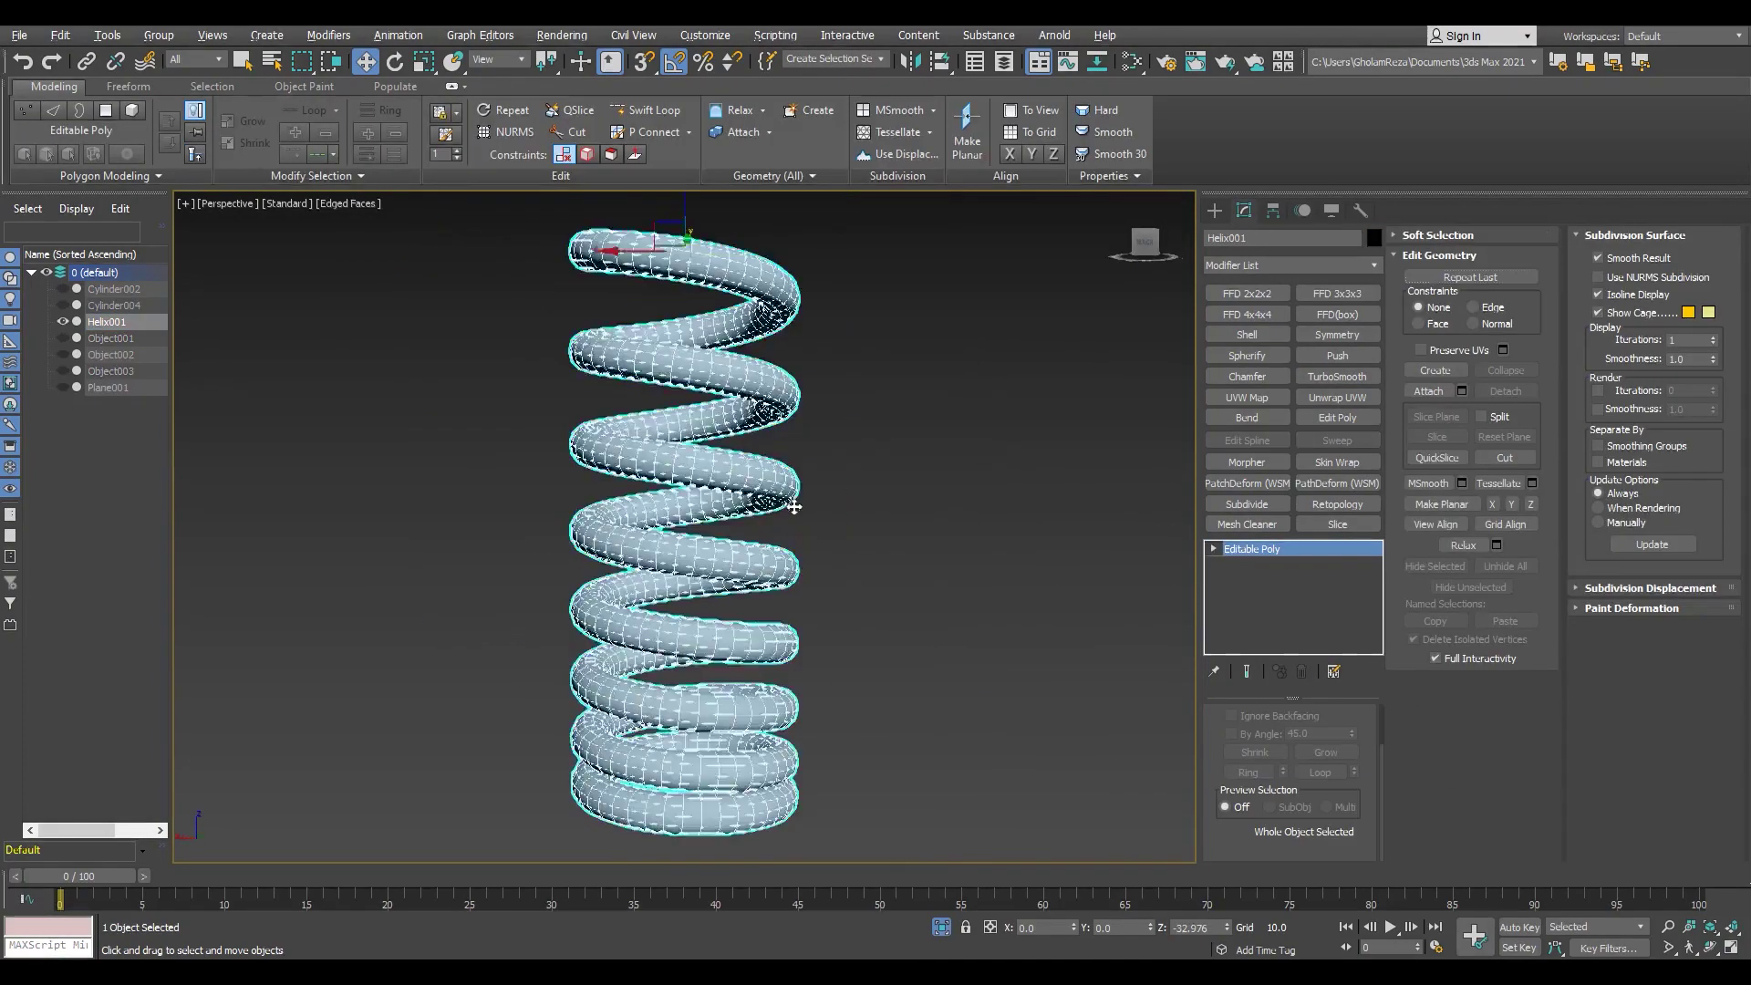
{"action": "scroll", "coordinate": [889, 429], "scroll_direction": "up", "scroll_amount": 3}
{"action": "key", "text": "4"}
{"action": "left_click", "coordinate": [868, 473]}
{"action": "middle_click_drag", "start_coordinate": [779, 545], "coordinate": [783, 311]}
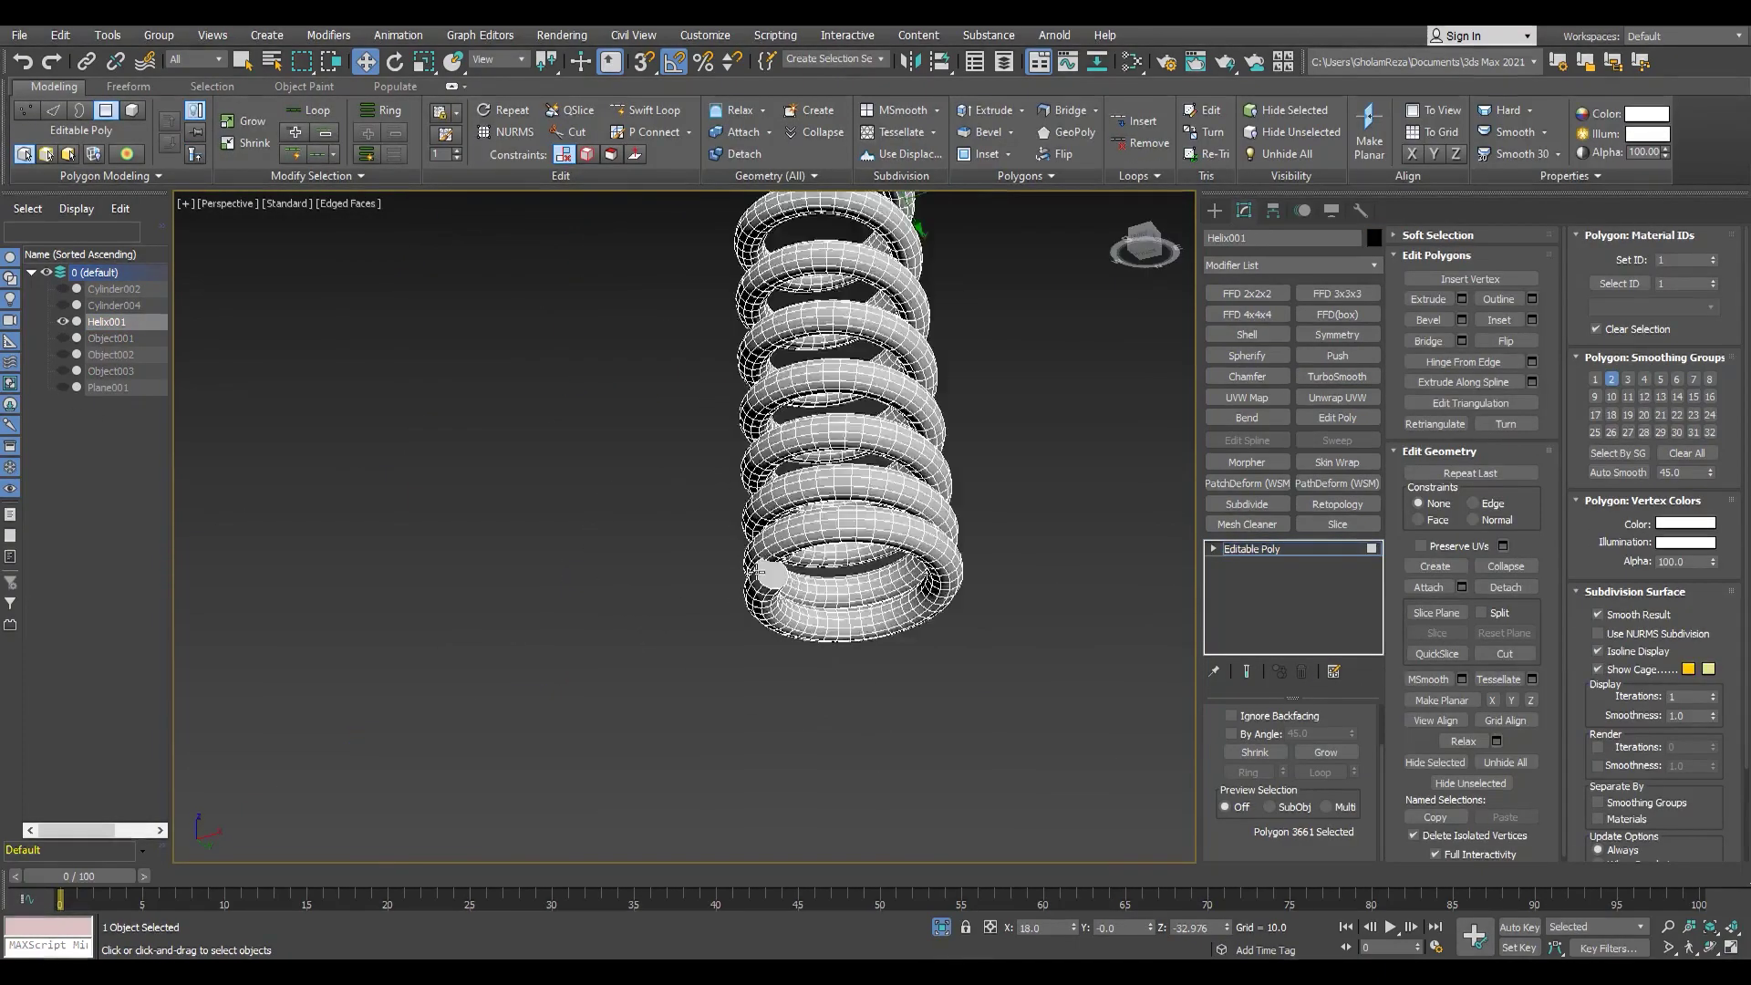
{"action": "scroll", "coordinate": [781, 584], "scroll_direction": "up", "scroll_amount": 5}
{"action": "scroll", "coordinate": [830, 584], "scroll_direction": "up", "scroll_amount": 3}
{"action": "key", "text": "2"}
{"action": "scroll", "coordinate": [753, 591], "scroll_direction": "up", "scroll_amount": 2}
{"action": "left_click_drag", "start_coordinate": [699, 563], "coordinate": [703, 544]}
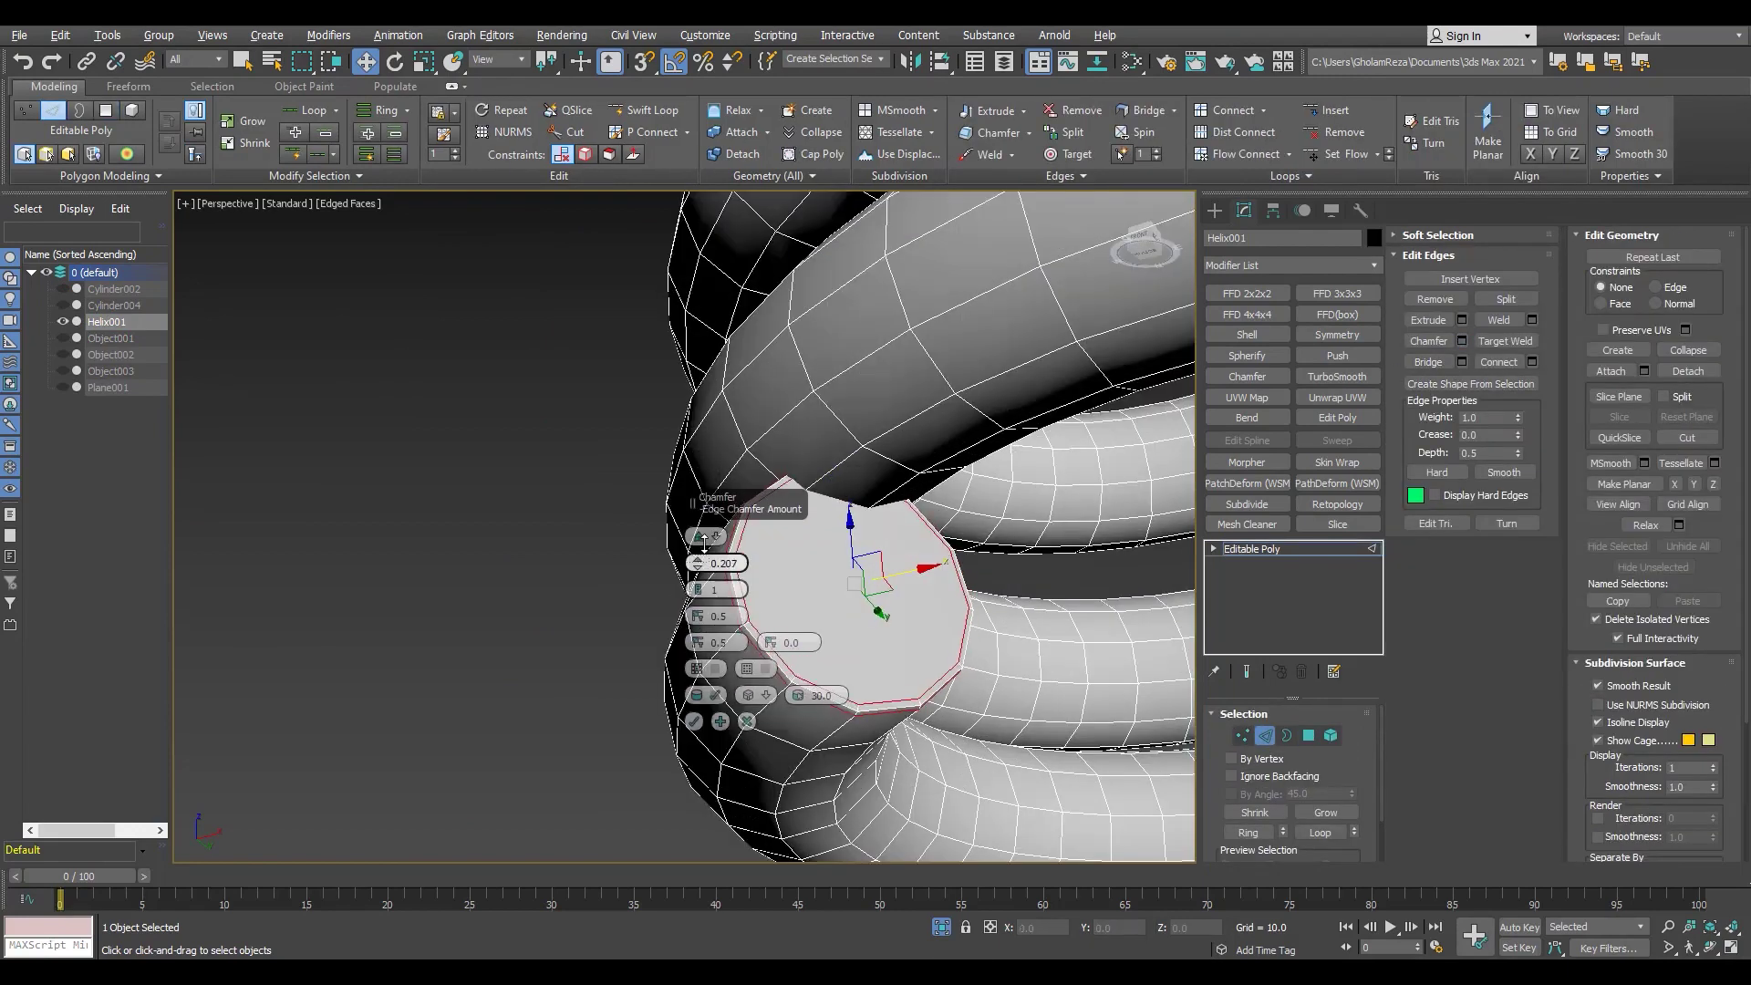
{"action": "left_click", "coordinate": [694, 721]}
{"action": "scroll", "coordinate": [846, 589], "scroll_direction": "down", "scroll_amount": 2}
Step: Delete the spring's end-cap faces, leaving the tube ends open
{"action": "key", "text": "4"}
{"action": "left_click", "coordinate": [834, 502]}
{"action": "key", "text": "Delete"}
{"action": "key", "text": "2"}
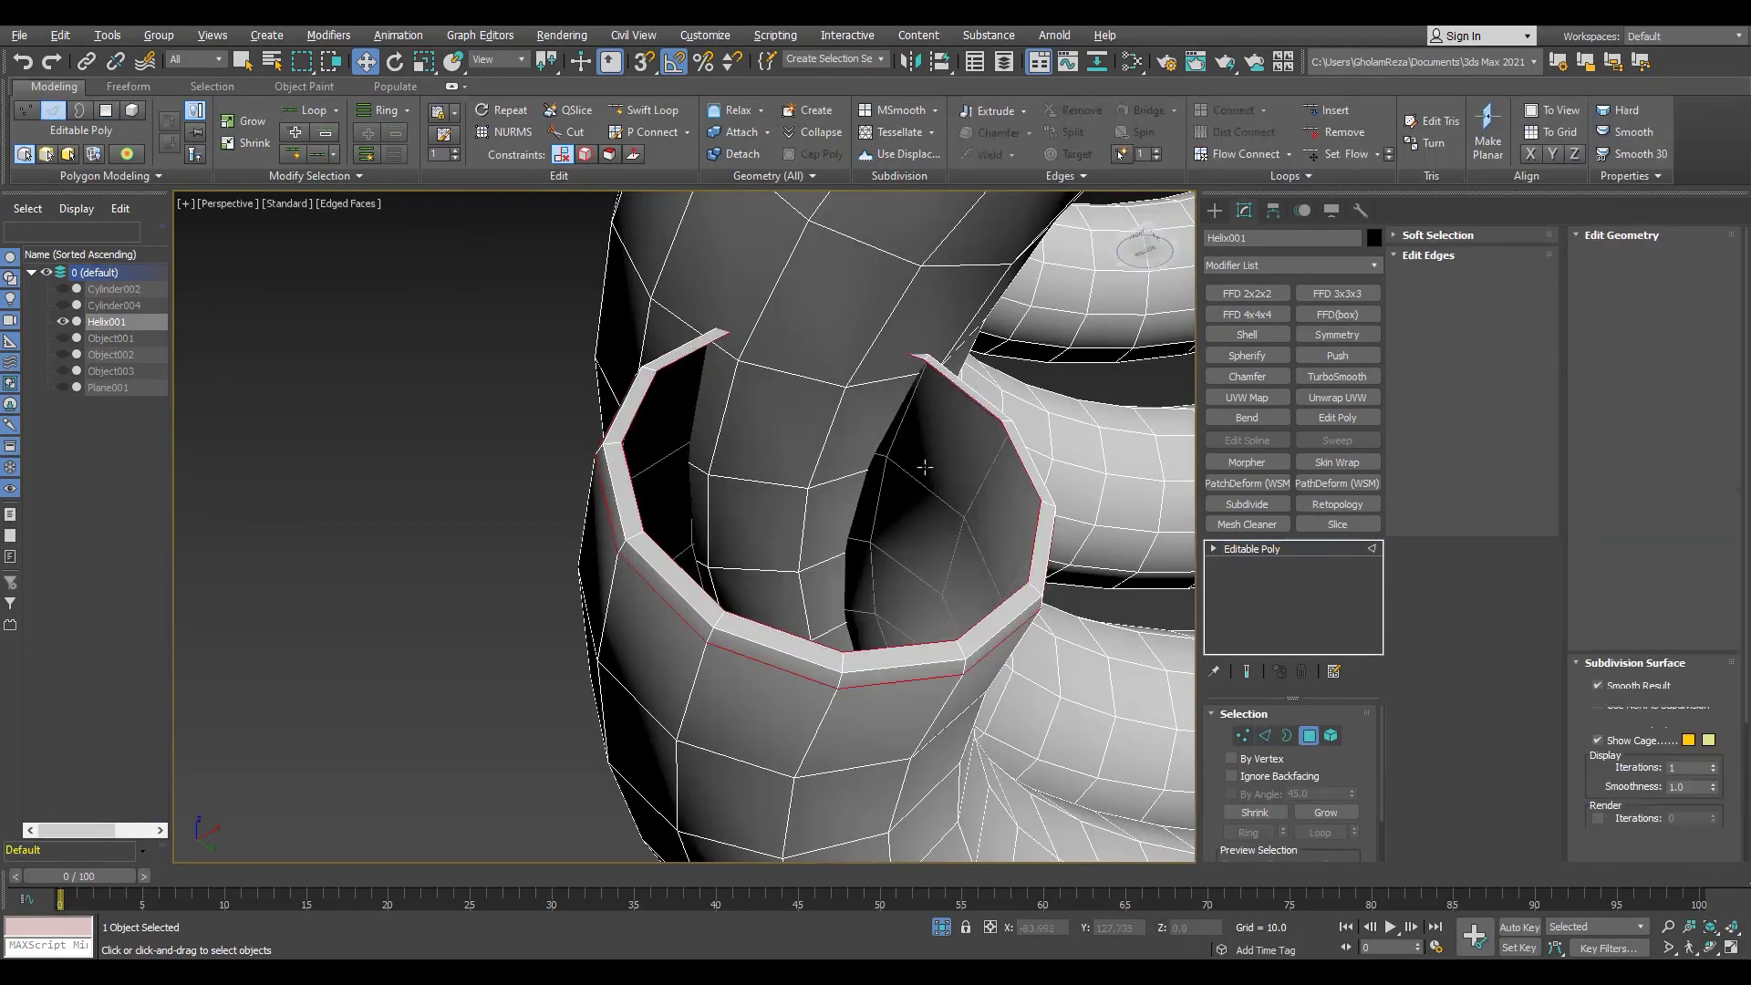
{"action": "key", "text": "ctrl+z"}
{"action": "scroll", "coordinate": [793, 584], "scroll_direction": "down", "scroll_amount": 5}
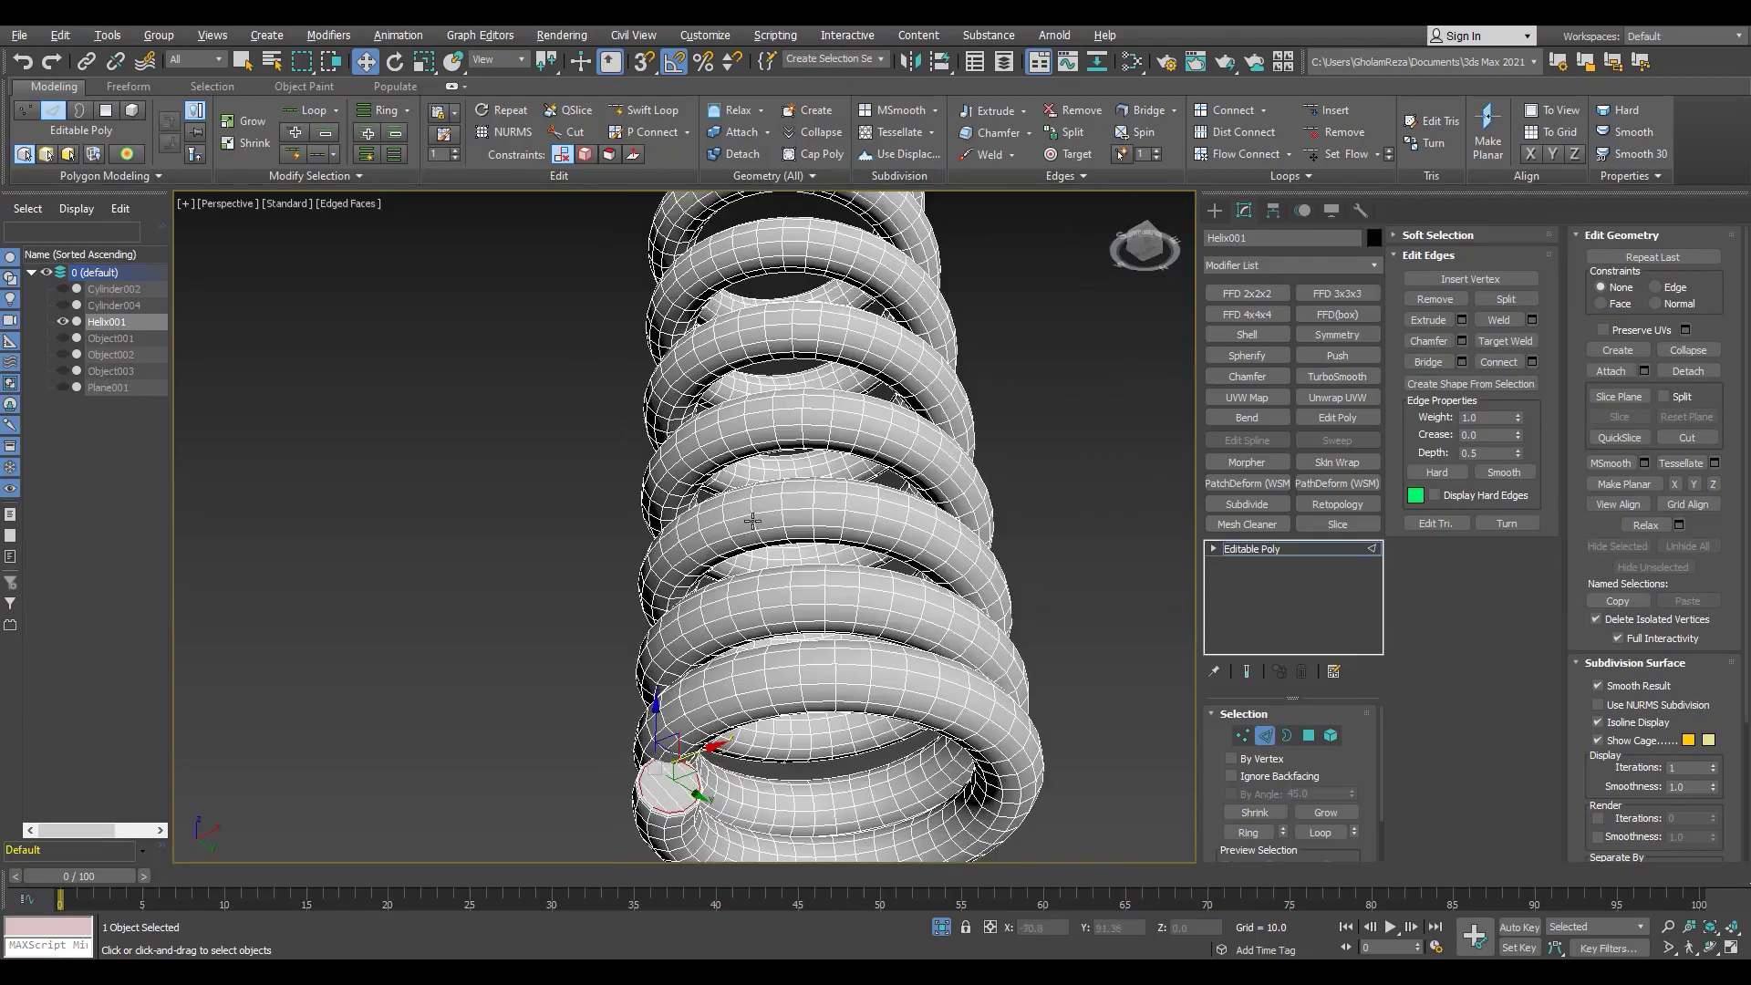
{"action": "scroll", "coordinate": [793, 639], "scroll_direction": "up", "scroll_amount": 5}
{"action": "key", "text": "4"}
{"action": "left_click", "coordinate": [794, 649]}
{"action": "key", "text": "Delete"}
{"action": "key", "text": "2"}
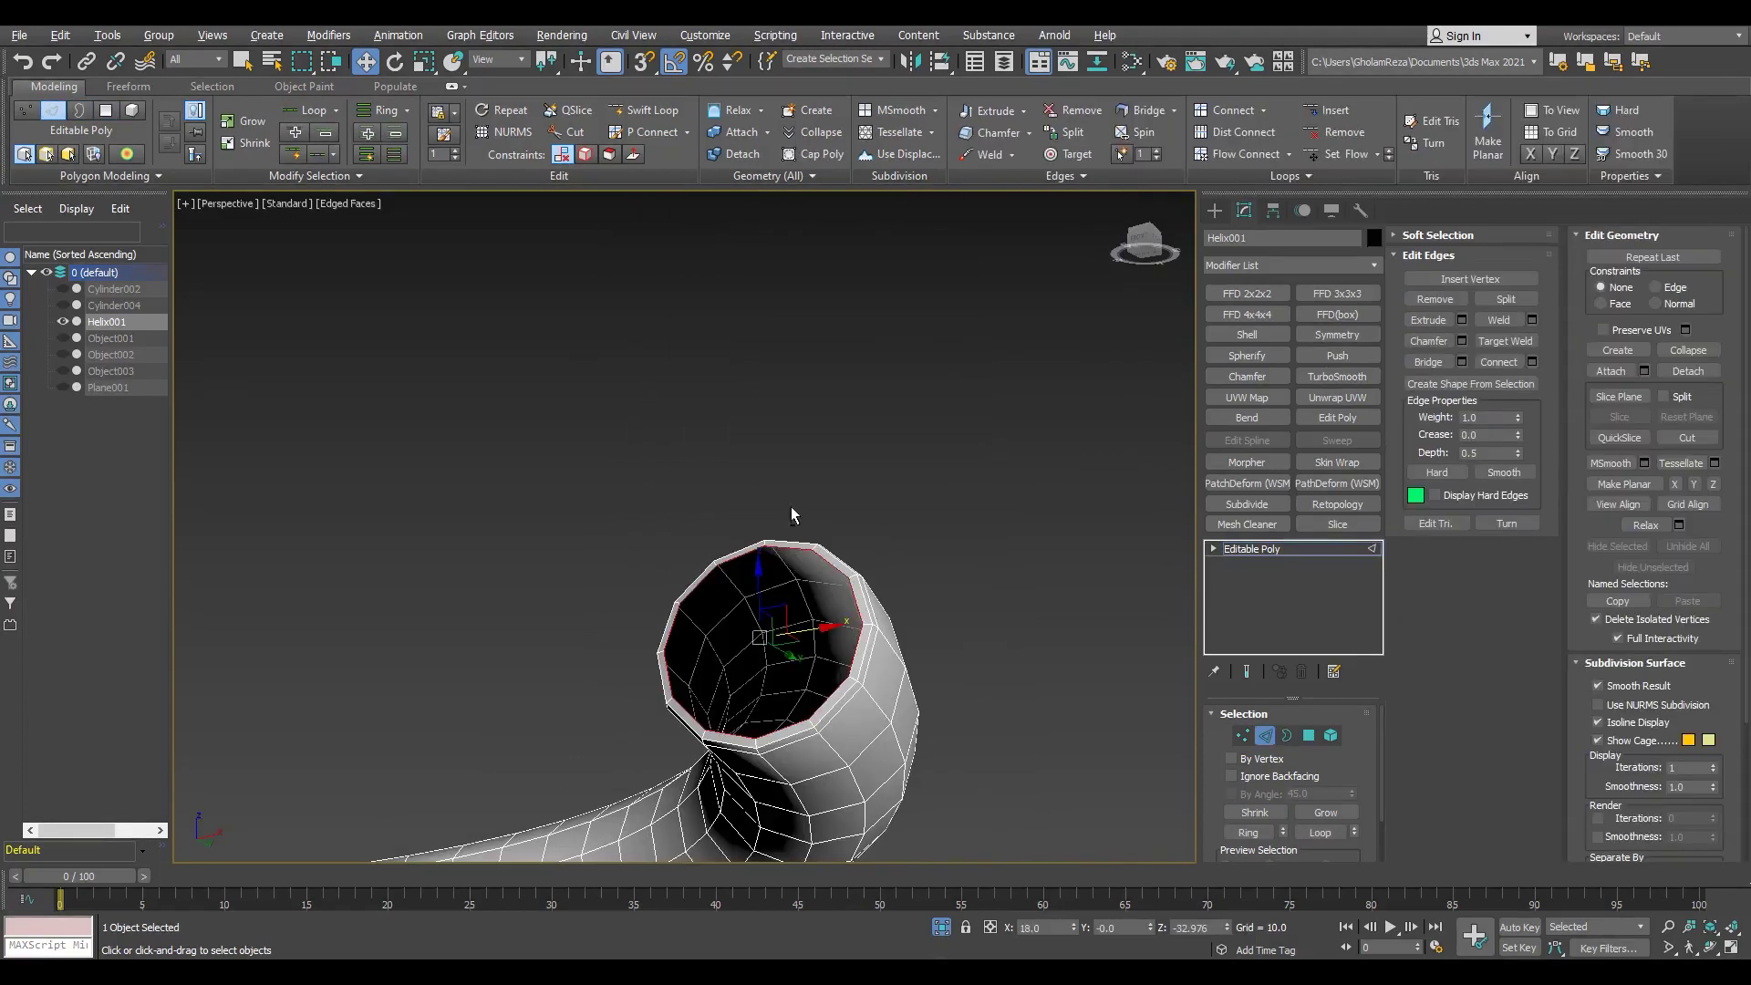
Step: Preview the smoothed spring, then select the body cylinder Object001
{"action": "scroll", "coordinate": [820, 656], "scroll_direction": "down", "scroll_amount": 2}
{"action": "key", "text": "2"}
{"action": "scroll", "coordinate": [820, 656], "scroll_direction": "down", "scroll_amount": 5}
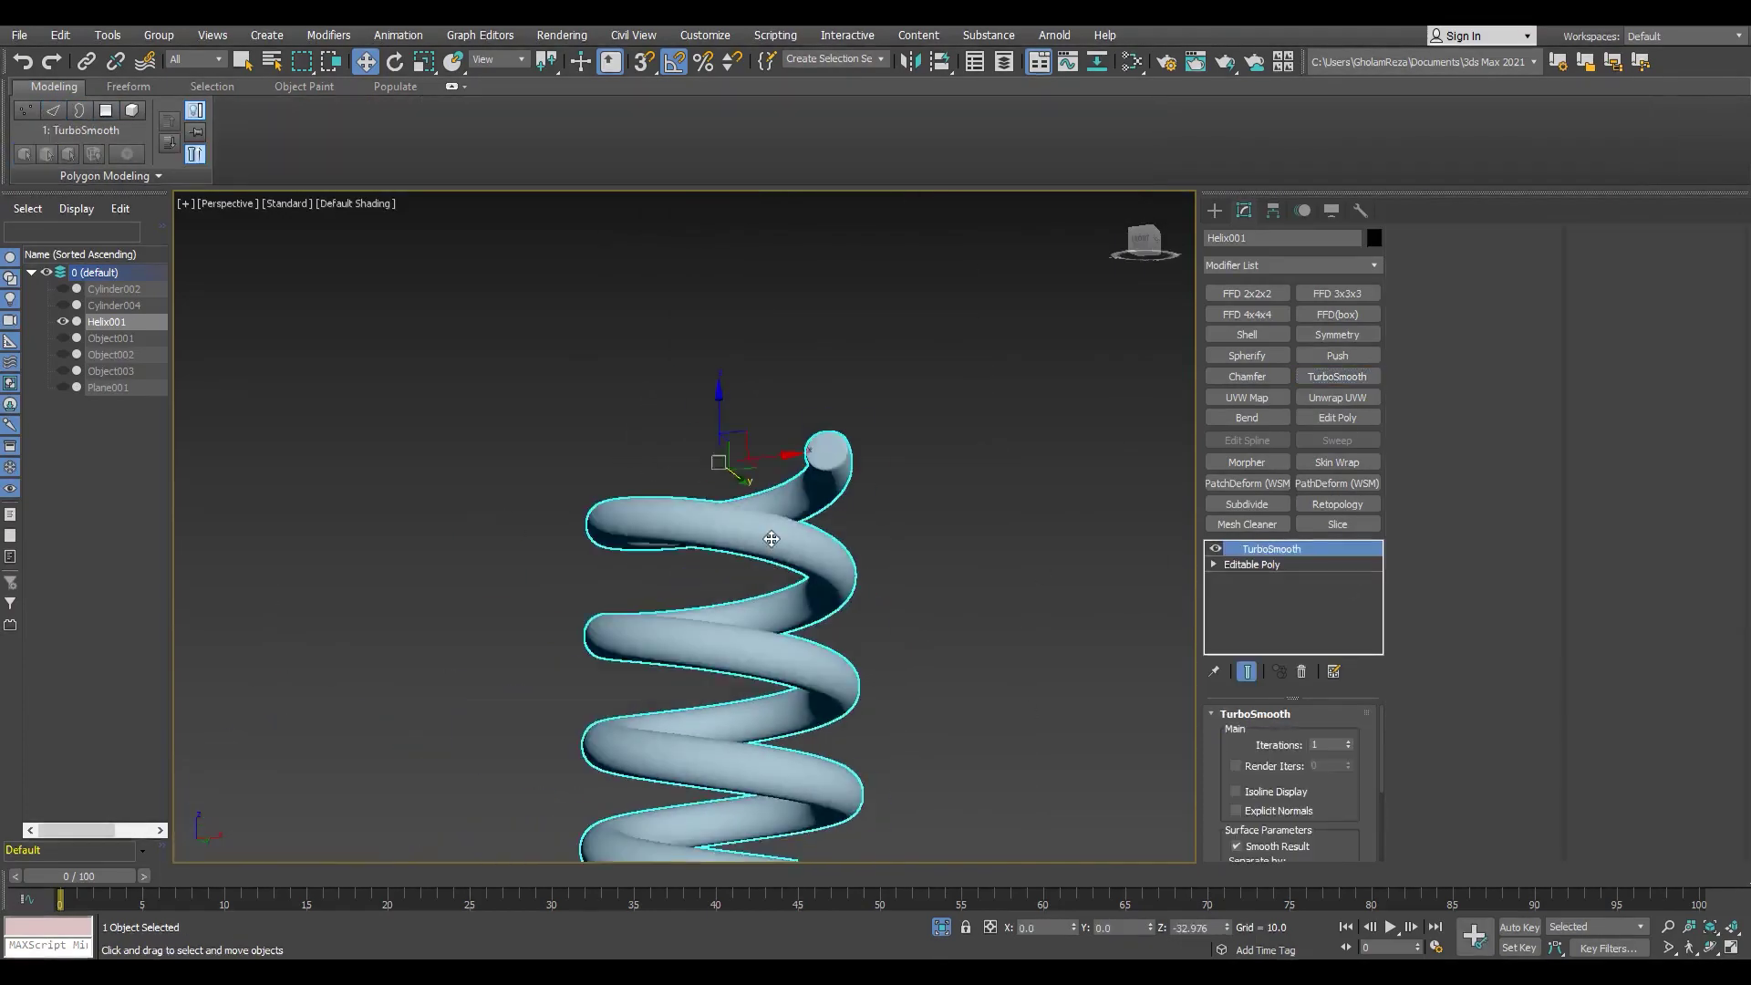
{"action": "scroll", "coordinate": [693, 547], "scroll_direction": "down", "scroll_amount": 3}
{"action": "left_click", "coordinate": [110, 337]}
{"action": "scroll", "coordinate": [693, 510], "scroll_direction": "down", "scroll_amount": 3}
Step: Isolate Object001 and chamfer its bottom rim edges
{"action": "key", "text": "alt+q"}
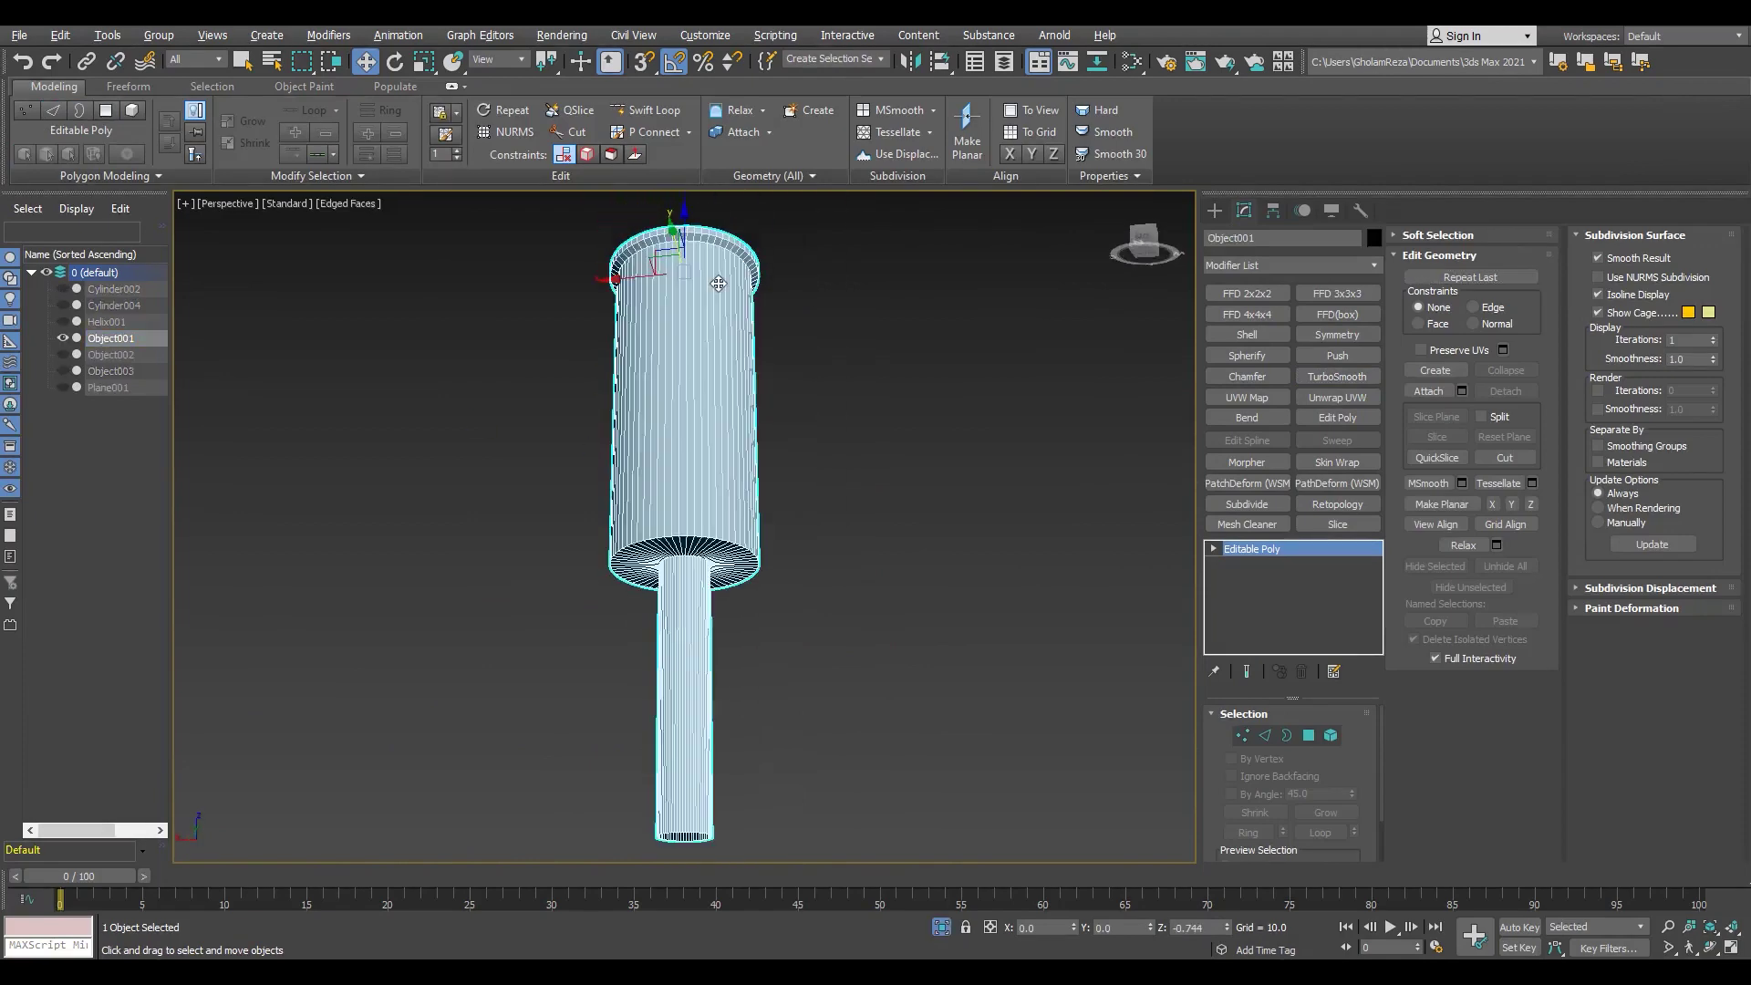
{"action": "scroll", "coordinate": [736, 248], "scroll_direction": "up", "scroll_amount": 5}
{"action": "key", "text": "2"}
{"action": "middle_click_drag", "start_coordinate": [713, 278], "coordinate": [693, 474], "text": "alt"}
{"action": "scroll", "coordinate": [692, 475], "scroll_direction": "up", "scroll_amount": 3}
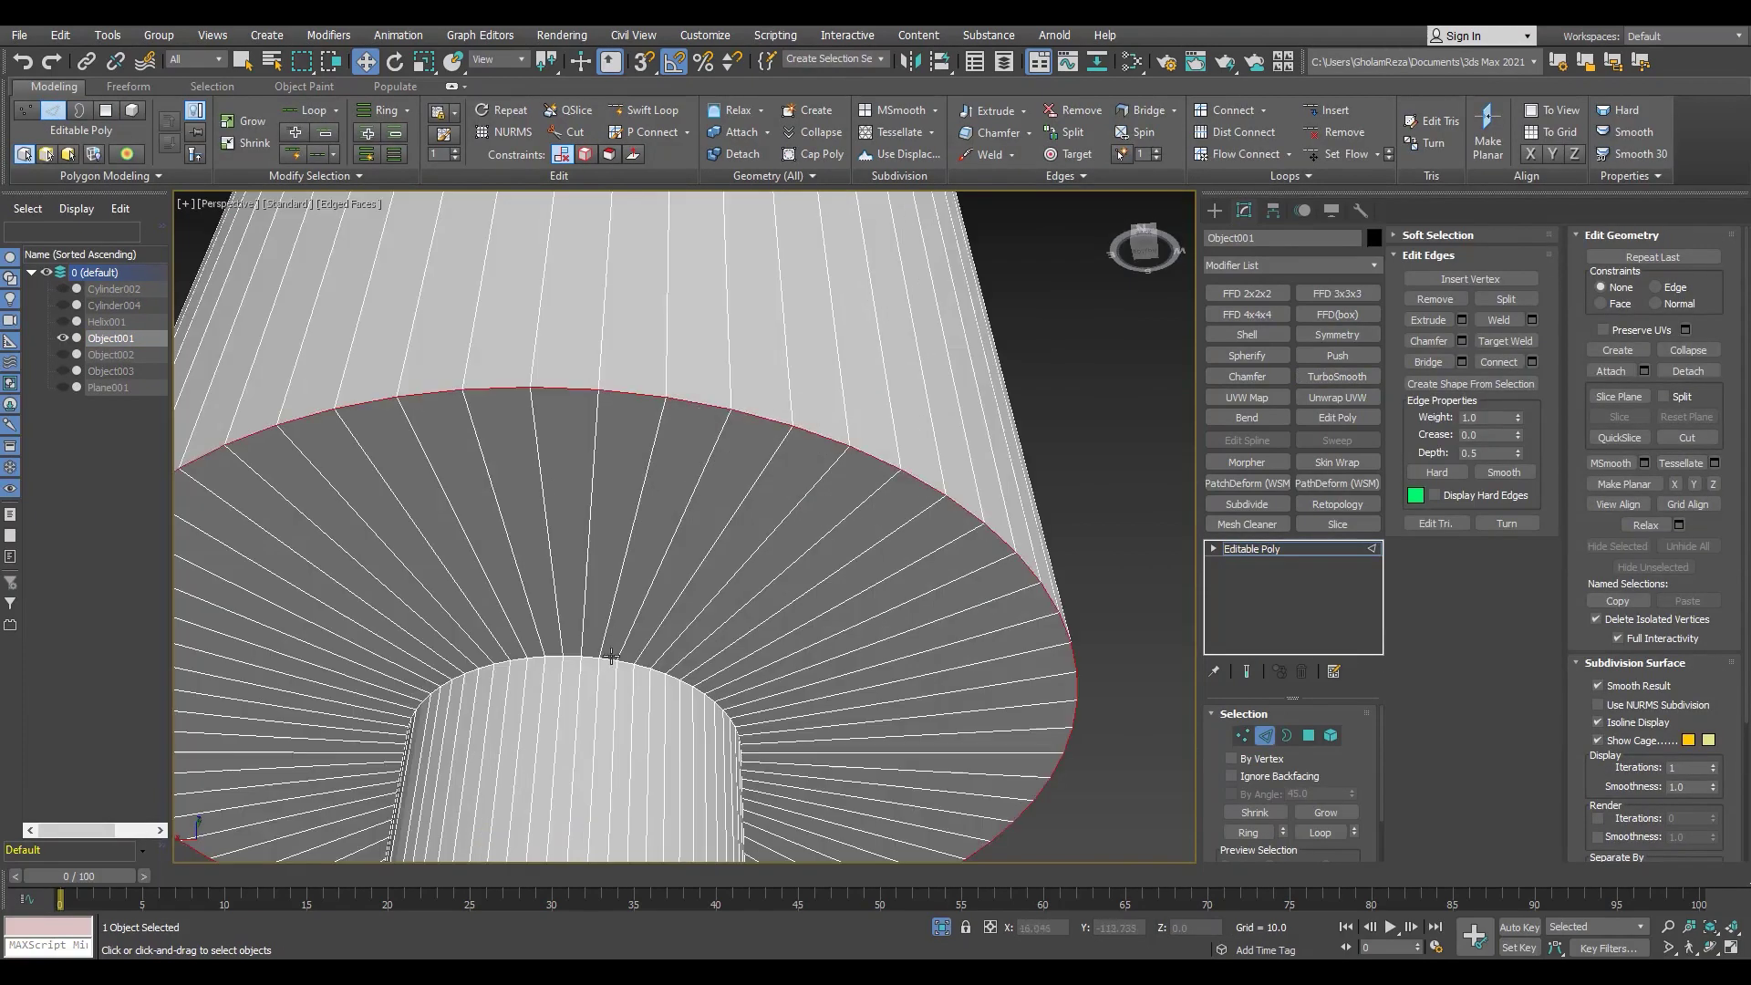
{"action": "scroll", "coordinate": [693, 474], "scroll_direction": "up", "scroll_amount": 2}
{"action": "left_click_drag", "start_coordinate": [699, 562], "coordinate": [700, 550]}
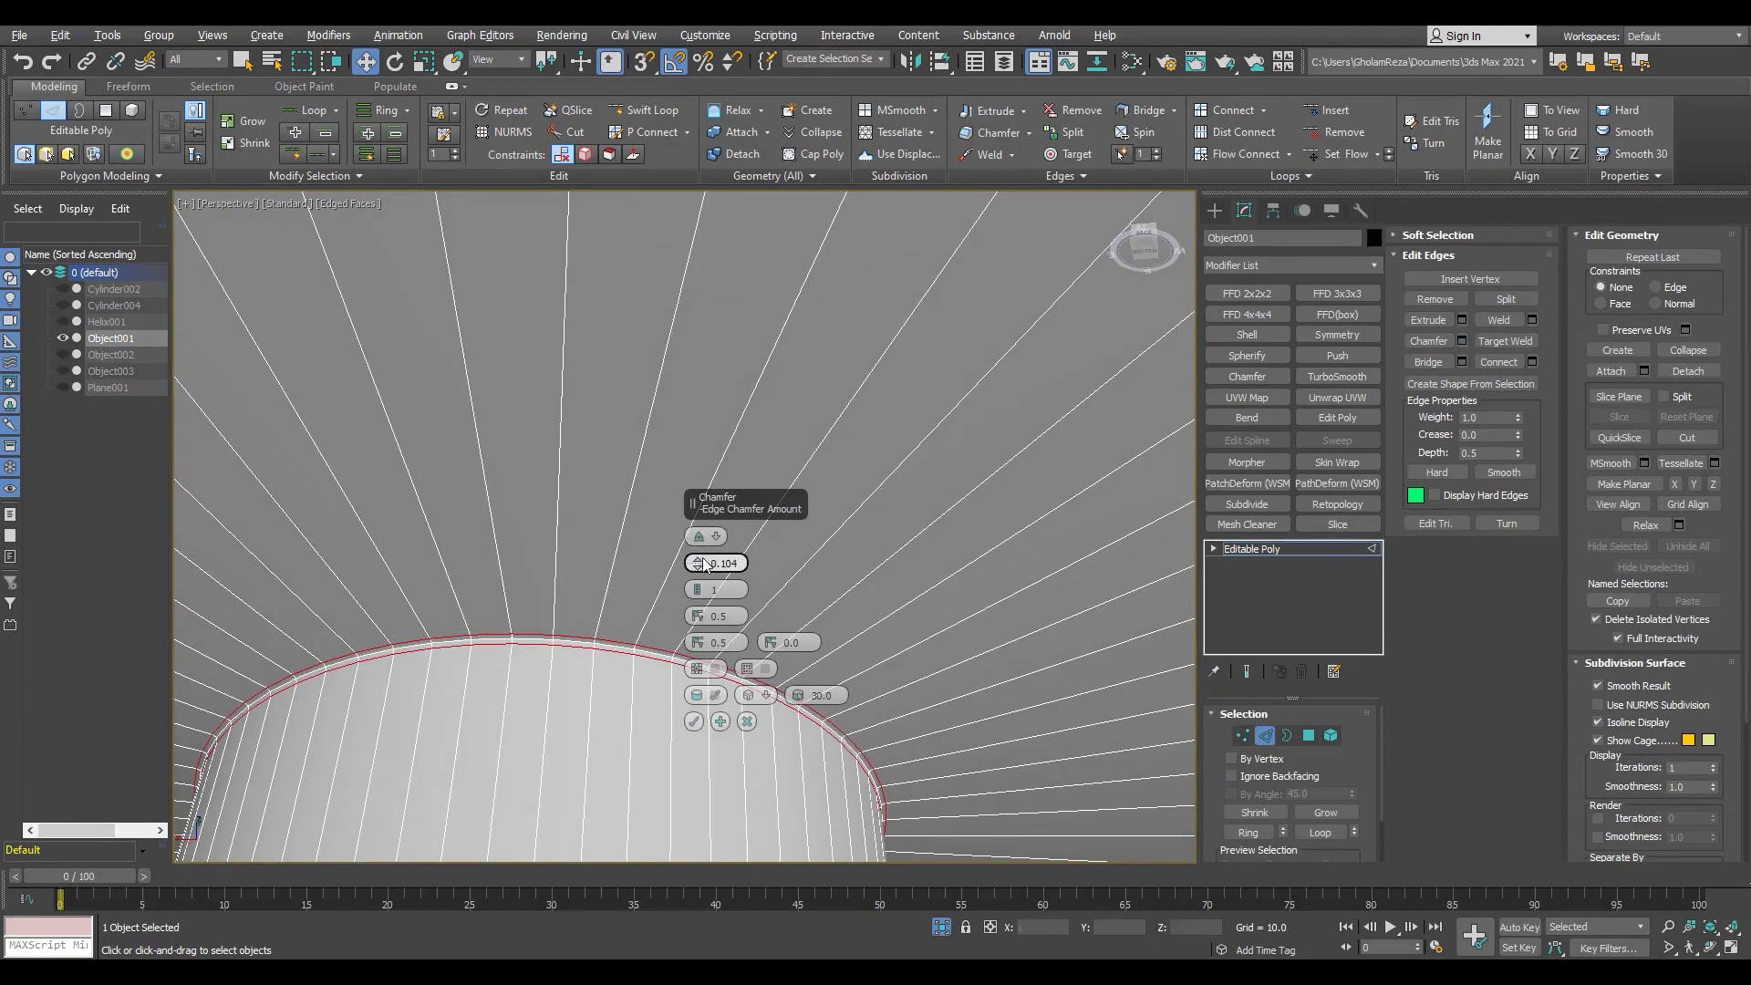
{"action": "left_click", "coordinate": [693, 720]}
{"action": "scroll", "coordinate": [693, 547], "scroll_direction": "down", "scroll_amount": 3}
Step: Chamfer the body cylinder's top rim edge
{"action": "middle_click_drag", "start_coordinate": [656, 510], "coordinate": [656, 383], "text": "alt"}
{"action": "key", "text": "4"}
{"action": "scroll", "coordinate": [667, 486], "scroll_direction": "up", "scroll_amount": 3}
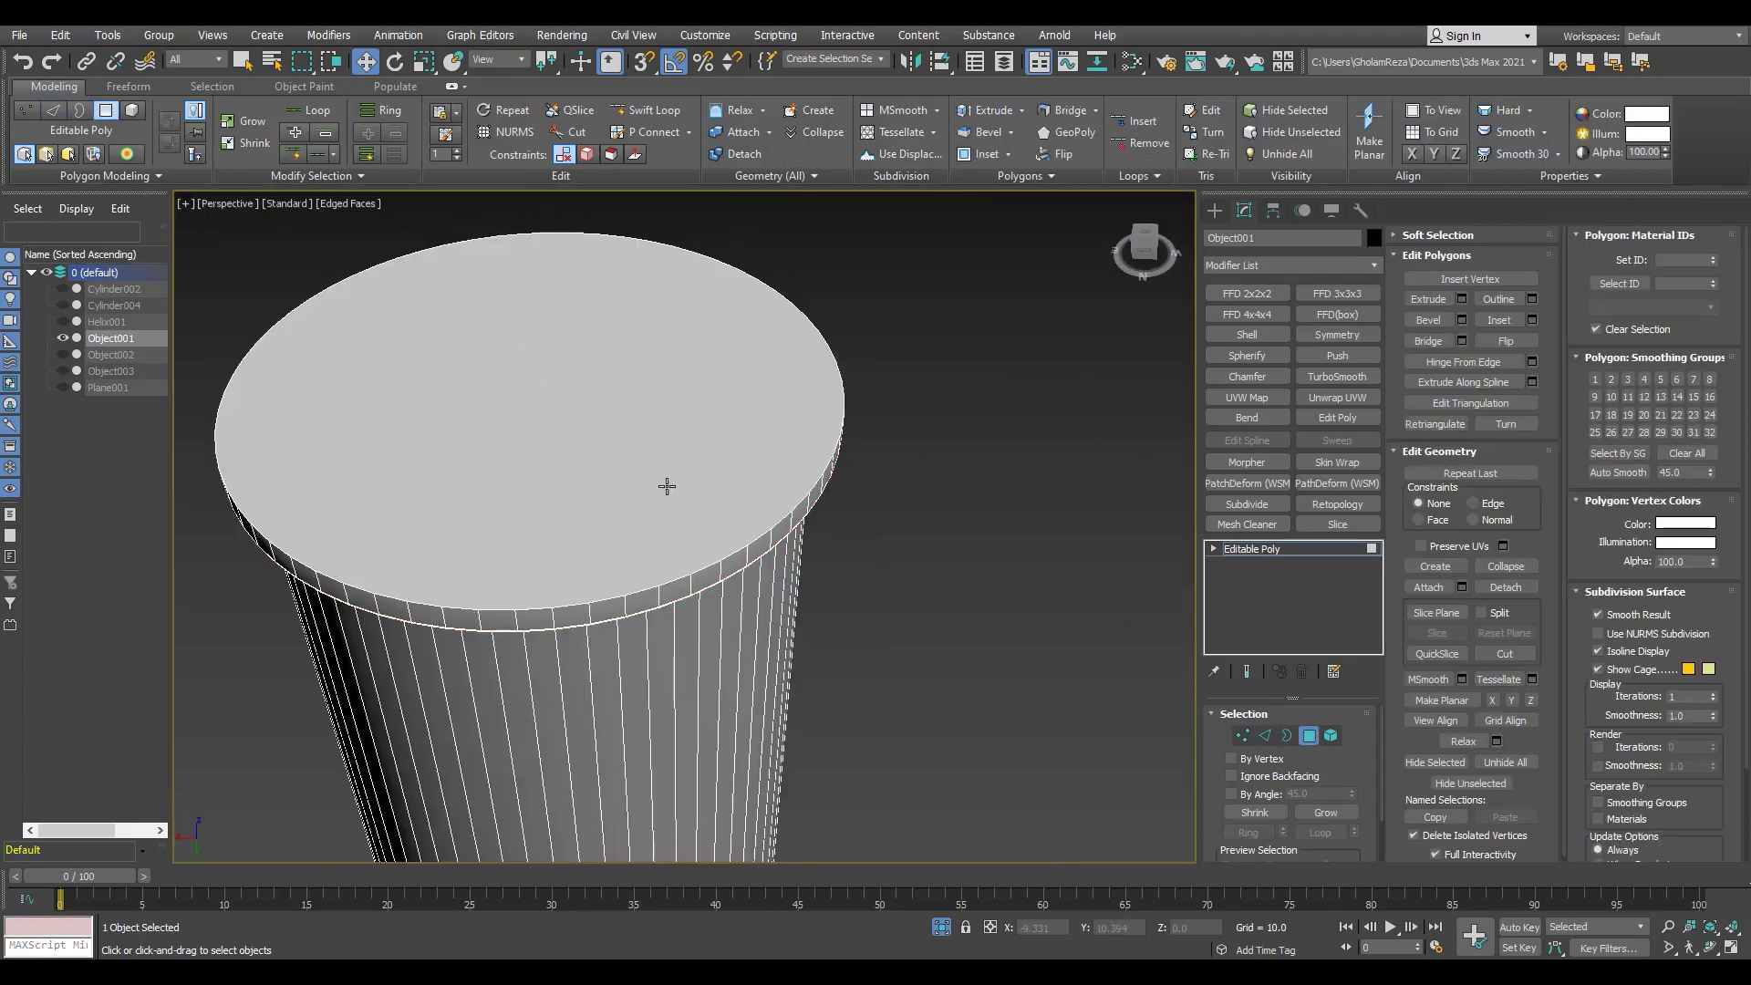
{"action": "left_click", "coordinate": [667, 486]}
{"action": "key", "text": "2"}
{"action": "middle_click_drag", "start_coordinate": [667, 486], "coordinate": [993, 410], "text": "alt"}
{"action": "scroll", "coordinate": [840, 399], "scroll_direction": "up", "scroll_amount": 2}
{"action": "key", "text": "ctrl+shift+c"}
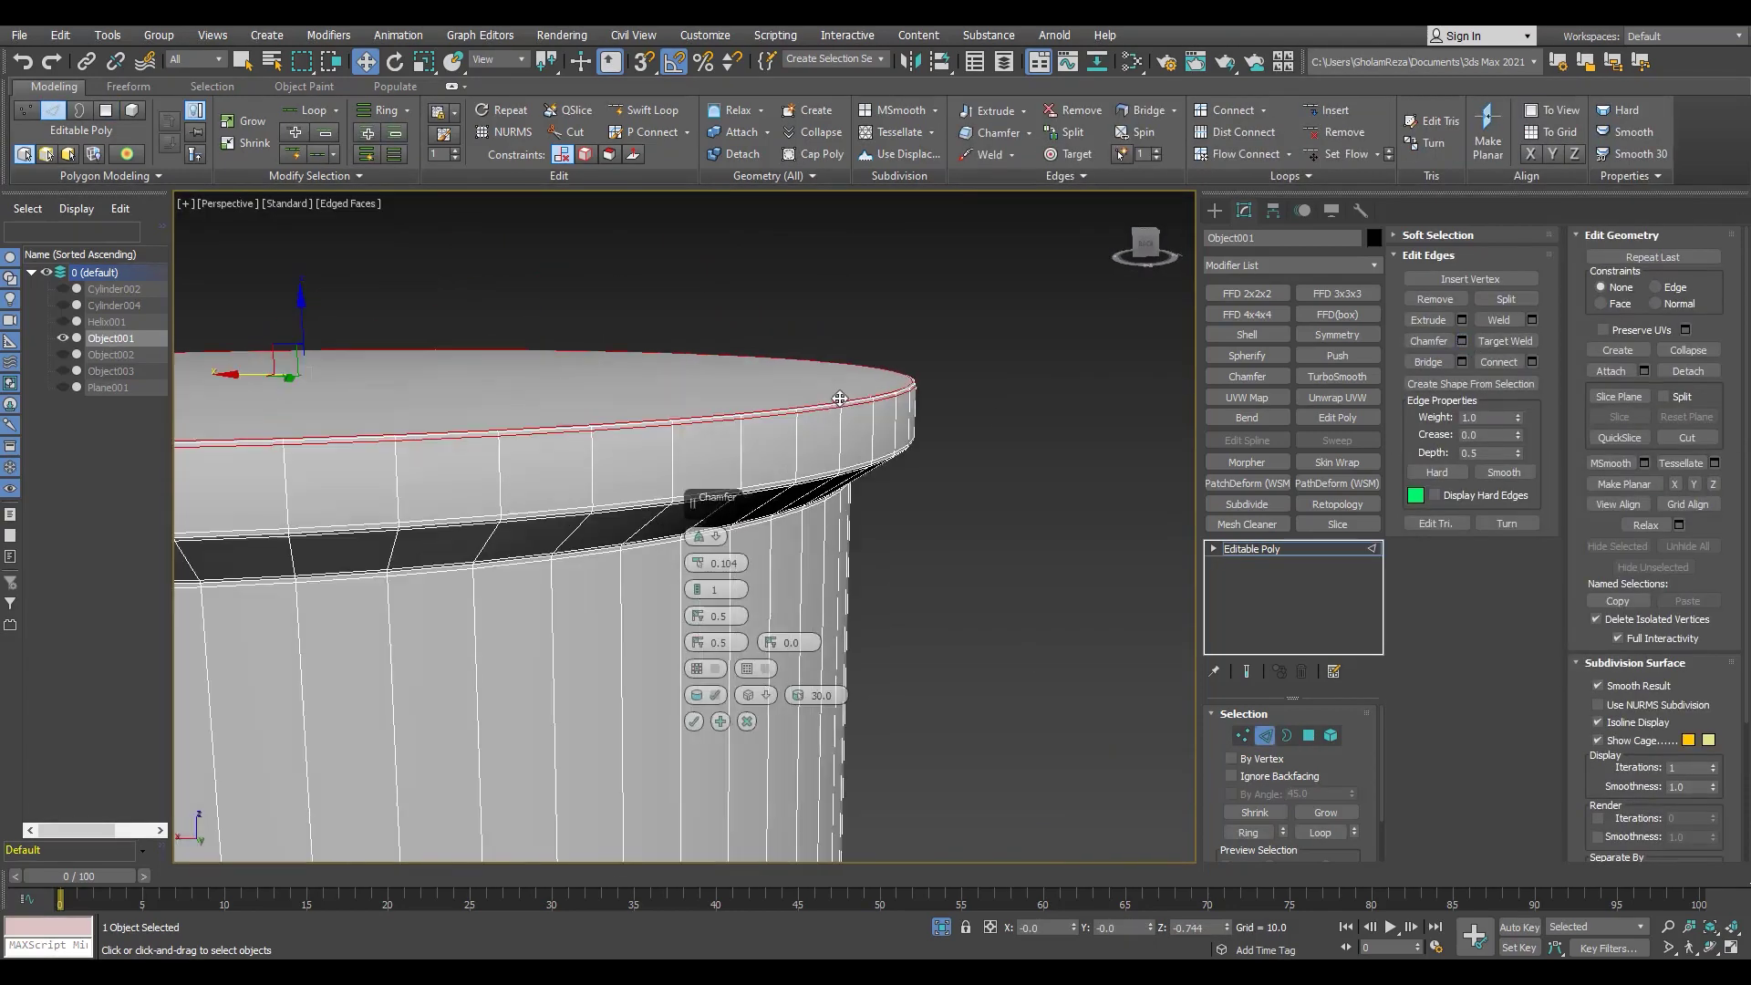
{"action": "left_click", "coordinate": [693, 721]}
Step: Delete the top cap face, check the front view, then restore the cap
{"action": "key", "text": "4"}
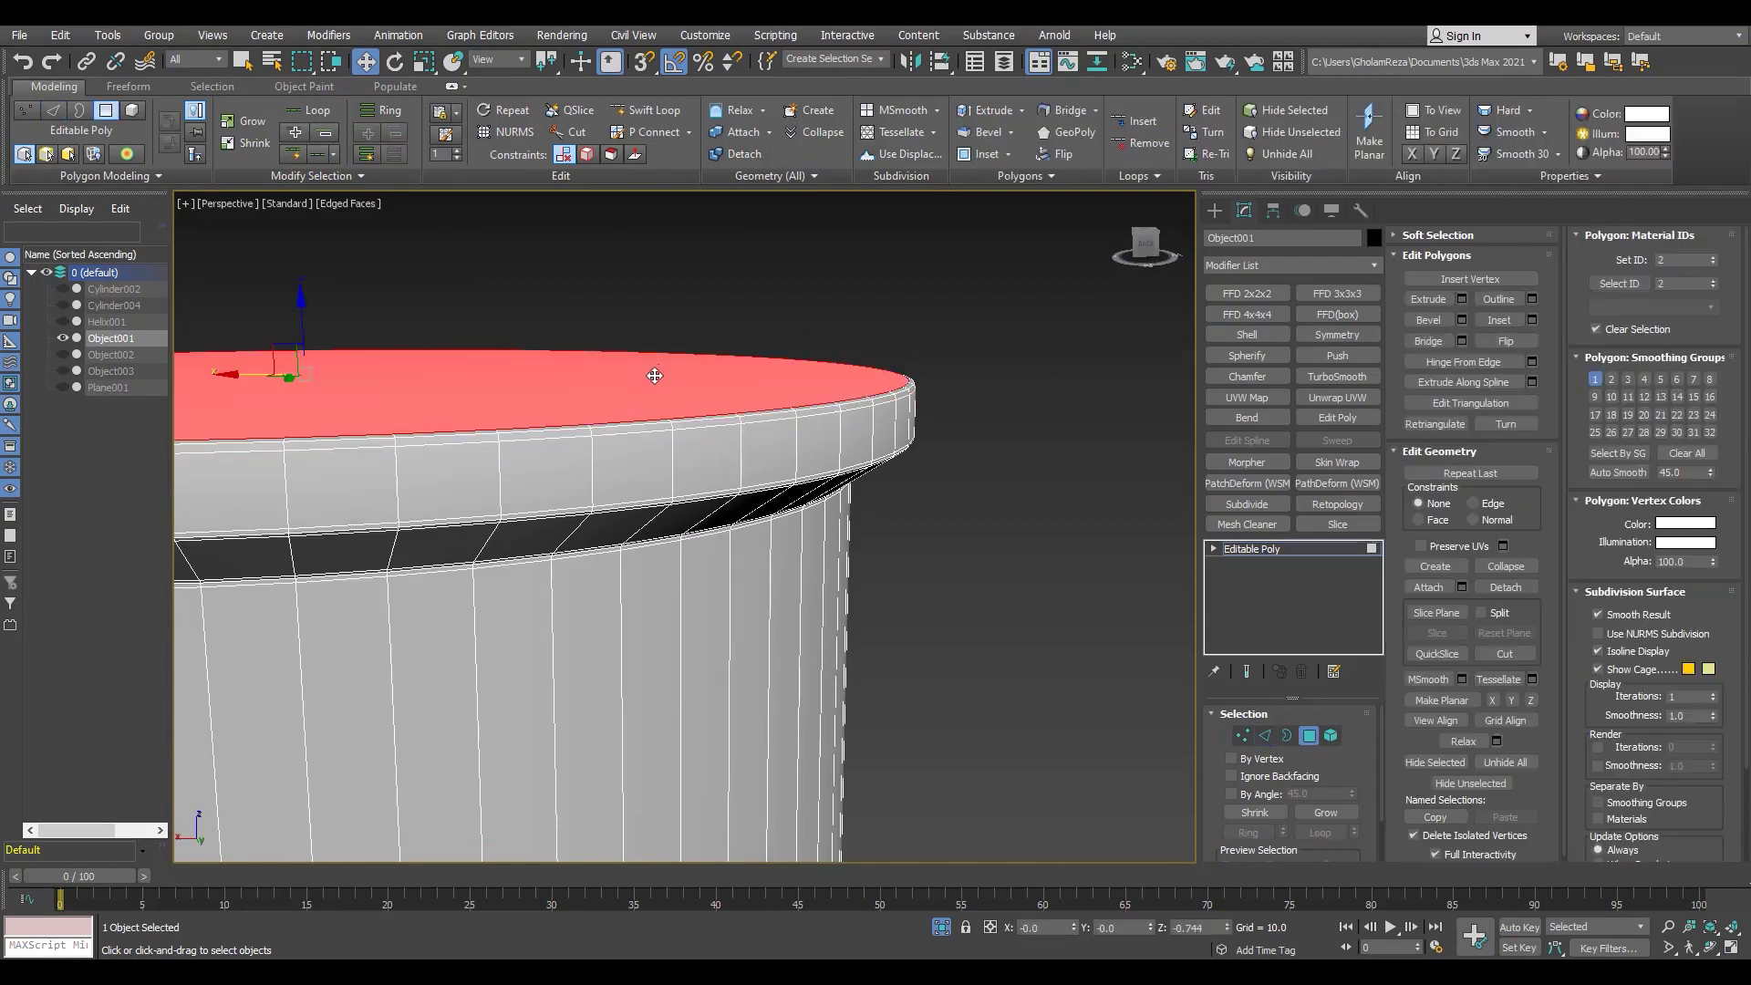
{"action": "key", "text": "Delete"}
{"action": "scroll", "coordinate": [657, 375], "scroll_direction": "down", "scroll_amount": 3}
{"action": "key", "text": "2"}
{"action": "scroll", "coordinate": [972, 513], "scroll_direction": "up", "scroll_amount": 3}
{"action": "key", "text": "f"}
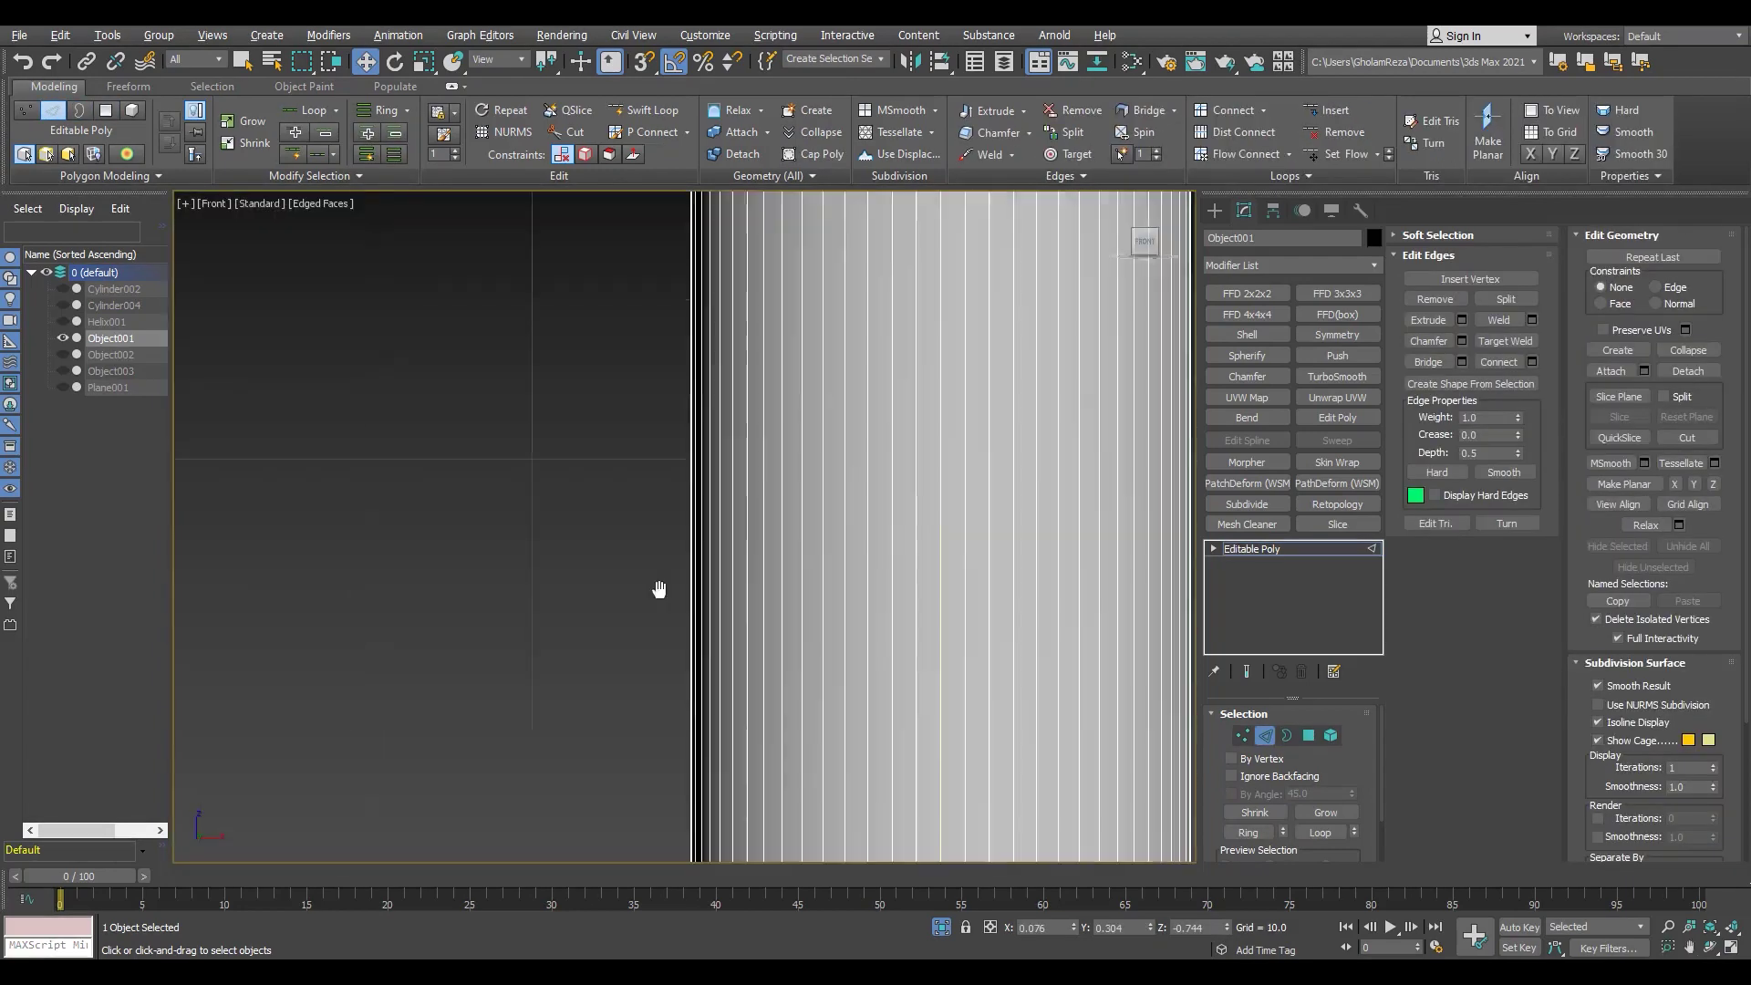
{"action": "scroll", "coordinate": [656, 586], "scroll_direction": "down", "scroll_amount": 3}
{"action": "scroll", "coordinate": [852, 340], "scroll_direction": "down", "scroll_amount": 3}
{"action": "scroll", "coordinate": [903, 630], "scroll_direction": "up", "scroll_amount": 4}
{"action": "key", "text": "p"}
{"action": "middle_click_drag", "start_coordinate": [903, 630], "coordinate": [946, 766], "text": "alt"}
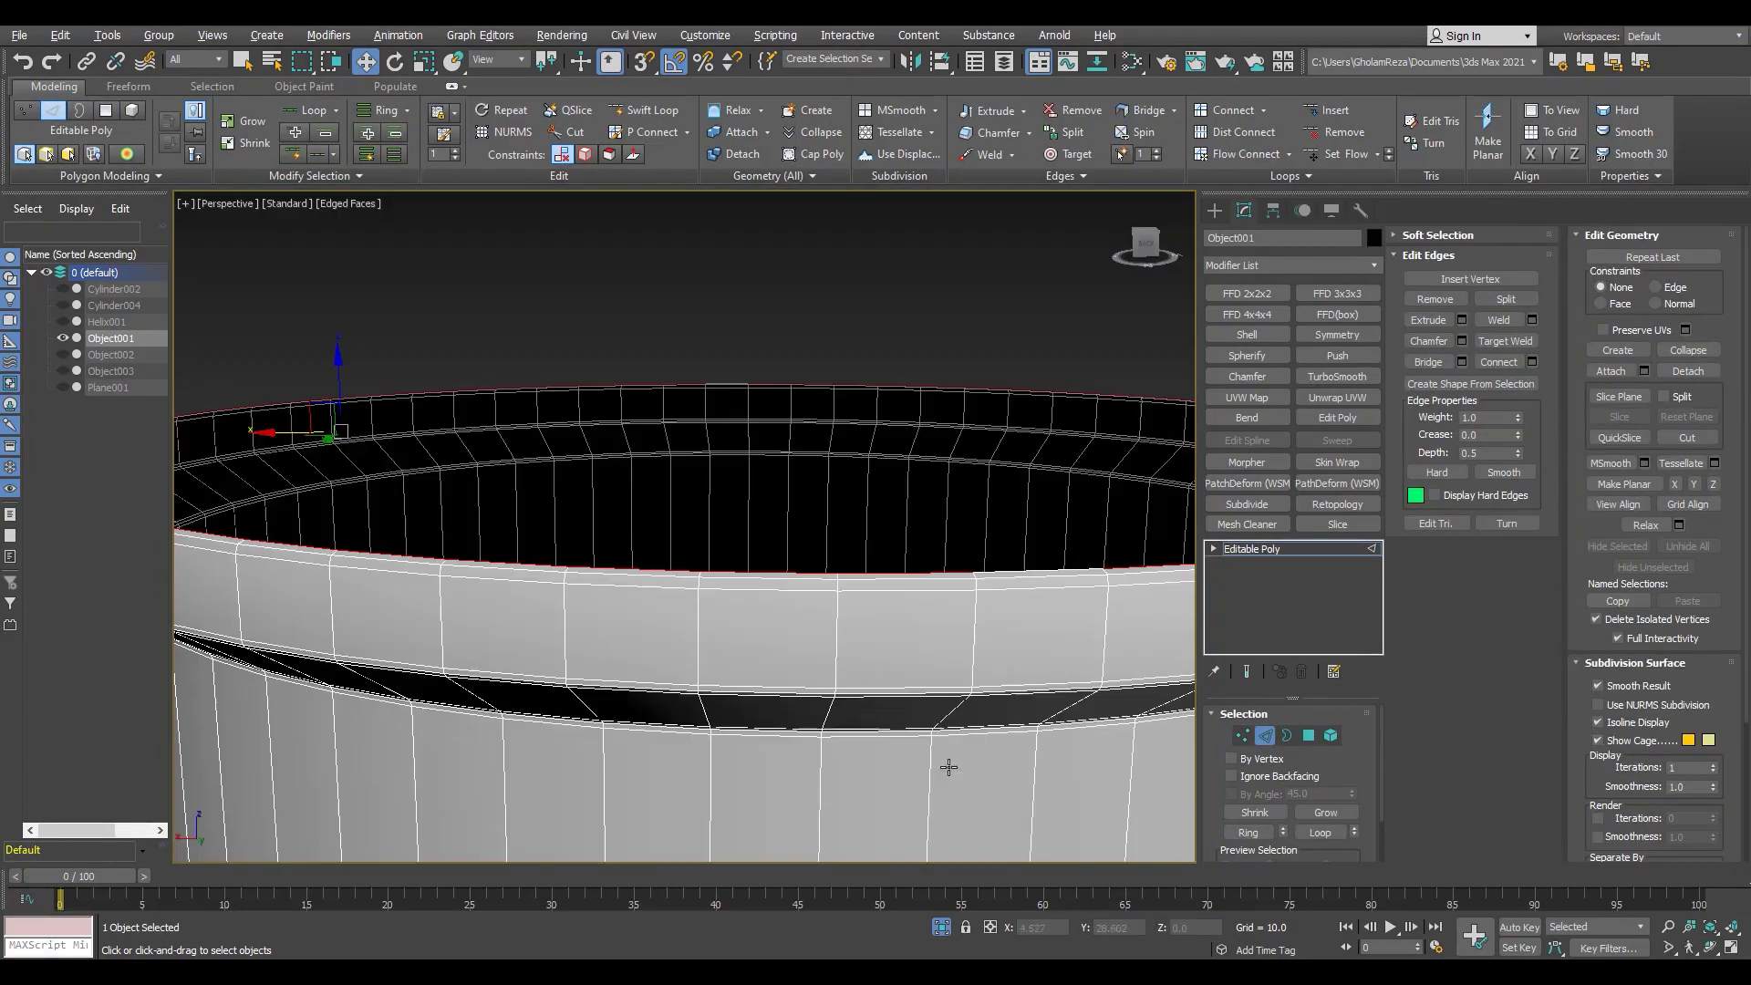
{"action": "key", "text": "ctrl+z"}
Step: Add a supporting edge loop with Connect Edges (2 segments, pinch 78)
{"action": "mouse_move", "coordinate": [965, 559]}
{"action": "middle_mouse_down", "text": "alt"}
{"action": "mouse_move", "coordinate": [849, 743]}
{"action": "mouse_move", "coordinate": [818, 542]}
{"action": "mouse_move", "coordinate": [894, 599]}
{"action": "mouse_move", "coordinate": [719, 346]}
{"action": "middle_mouse_up", "text": "alt"}
{"action": "scroll", "coordinate": [719, 346], "scroll_direction": "up", "scroll_amount": 5}
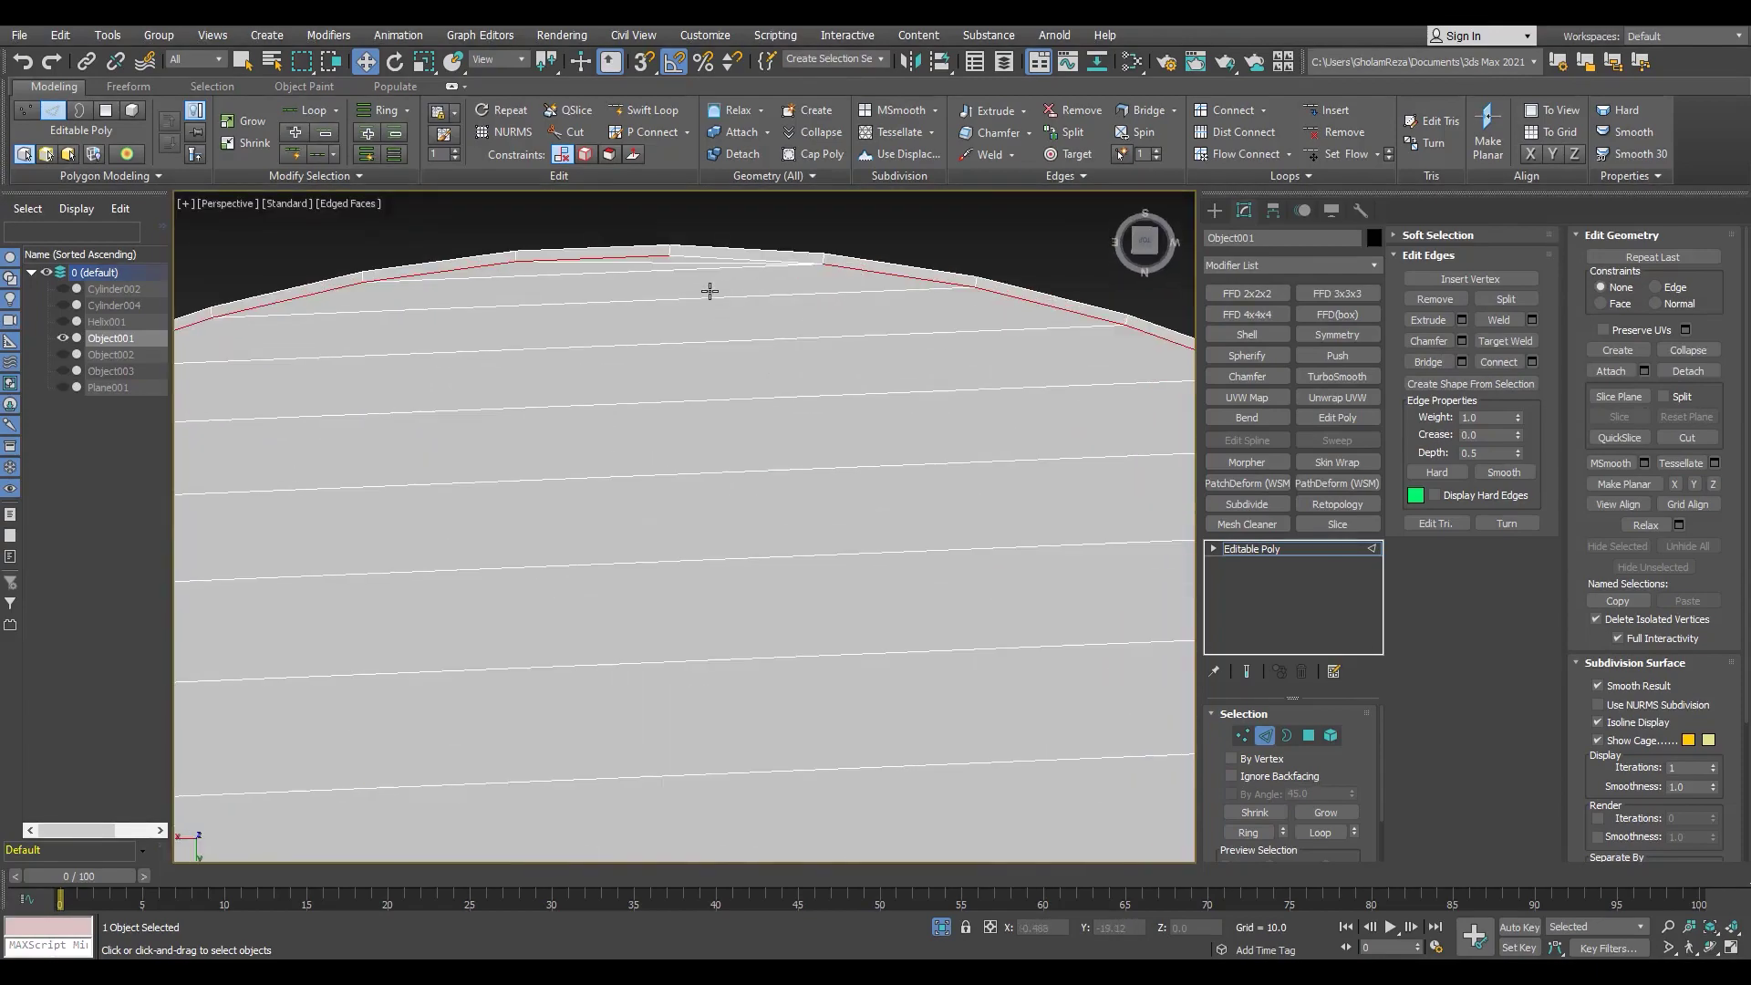
{"action": "scroll", "coordinate": [675, 312], "scroll_direction": "down", "scroll_amount": 3}
{"action": "scroll", "coordinate": [675, 312], "scroll_direction": "down", "scroll_amount": 5}
{"action": "scroll", "coordinate": [726, 544], "scroll_direction": "up", "scroll_amount": 6}
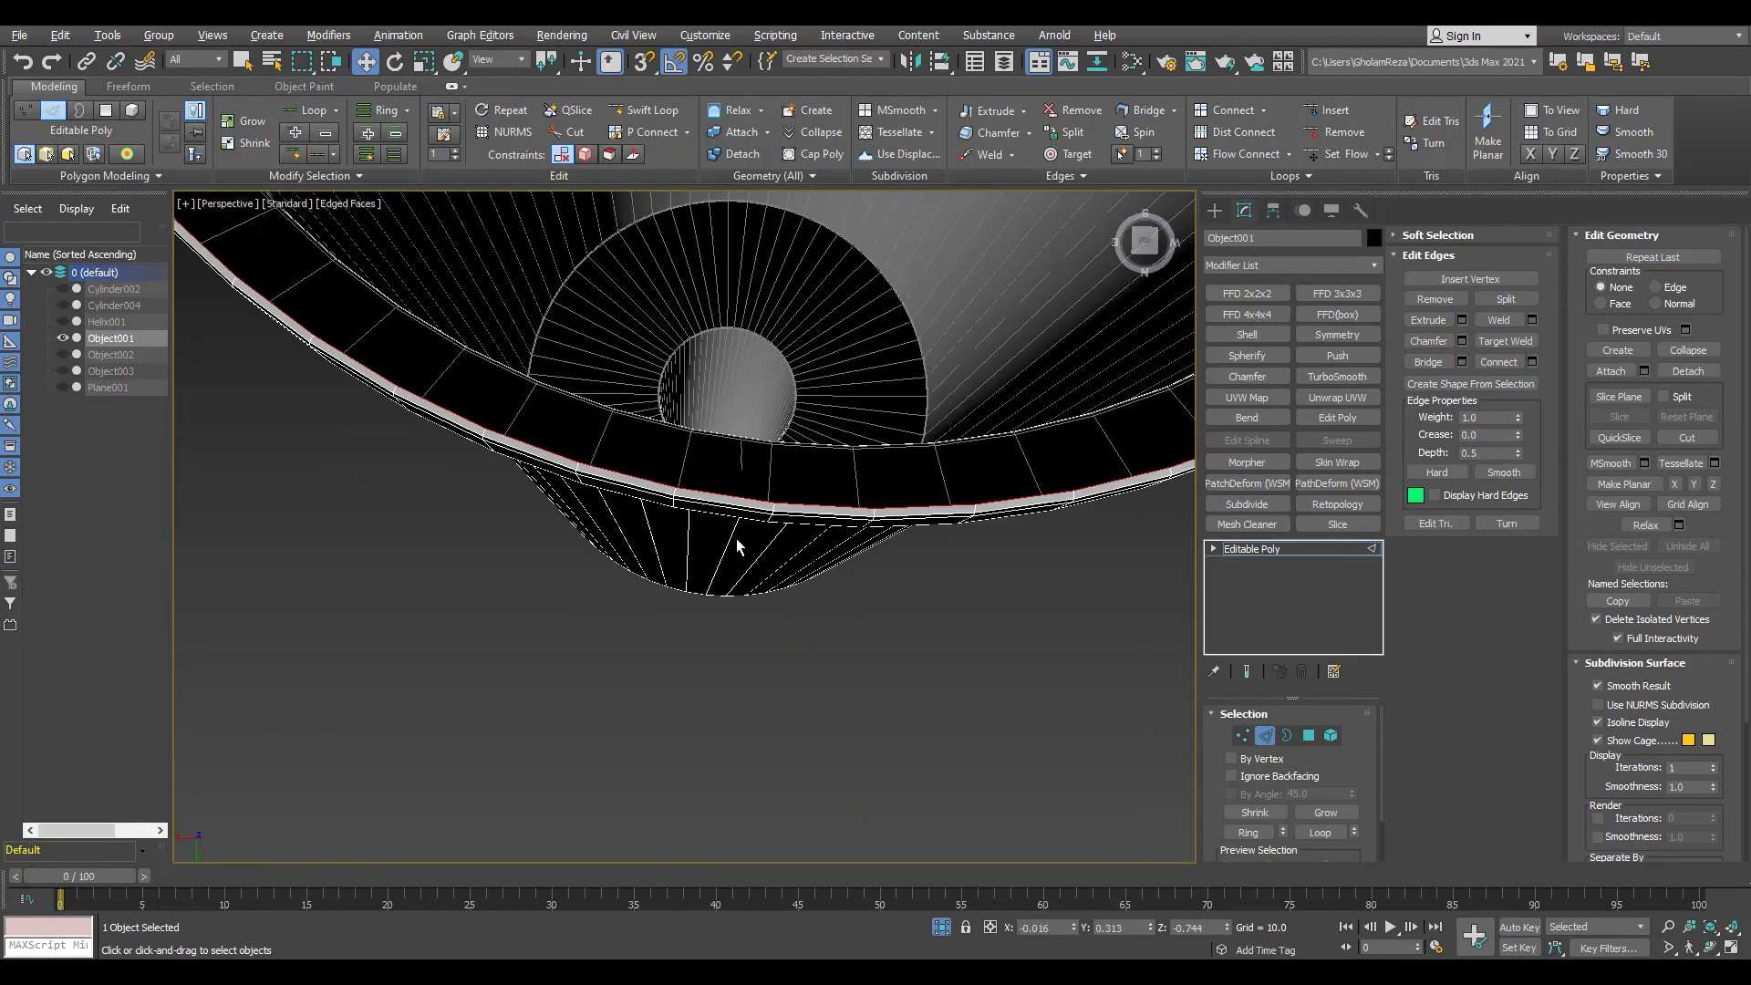
{"action": "middle_click_drag", "start_coordinate": [726, 544], "coordinate": [748, 510], "text": "alt"}
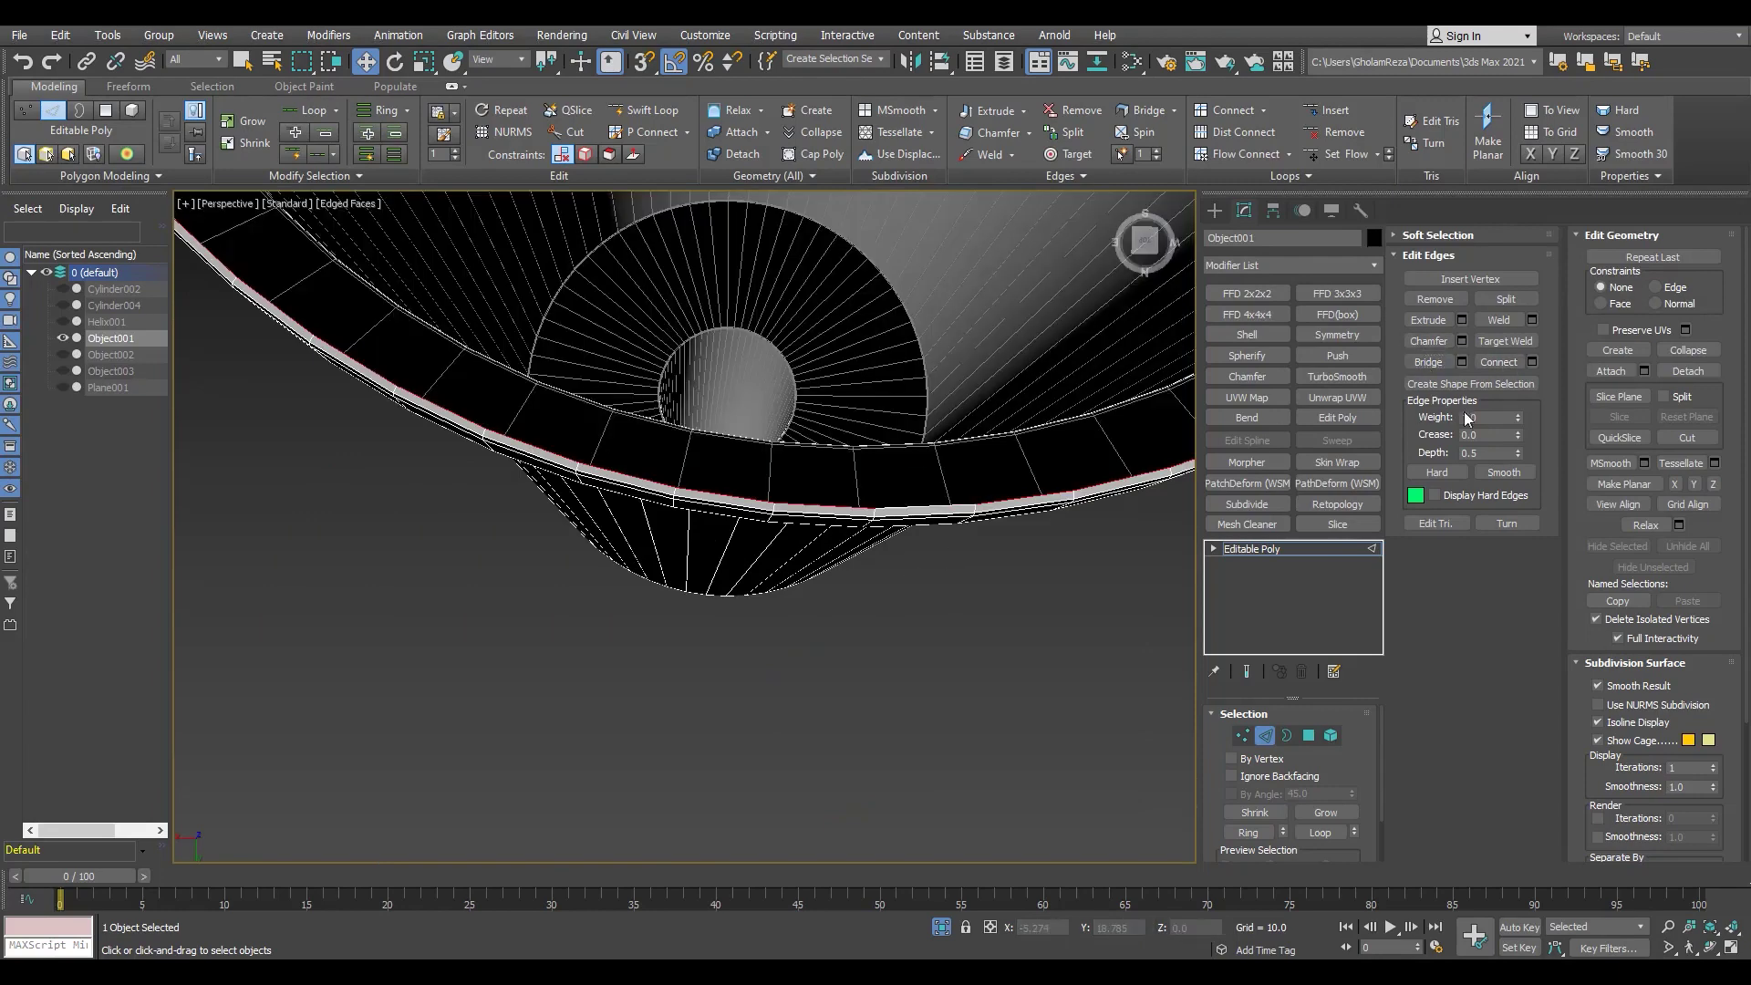
{"action": "mouse_move", "coordinate": [938, 475]}
{"action": "middle_mouse_down", "text": "alt"}
{"action": "mouse_move", "coordinate": [785, 364]}
{"action": "mouse_move", "coordinate": [965, 570]}
{"action": "middle_mouse_up", "text": "alt"}
{"action": "scroll", "coordinate": [785, 364], "scroll_direction": "down", "scroll_amount": 3}
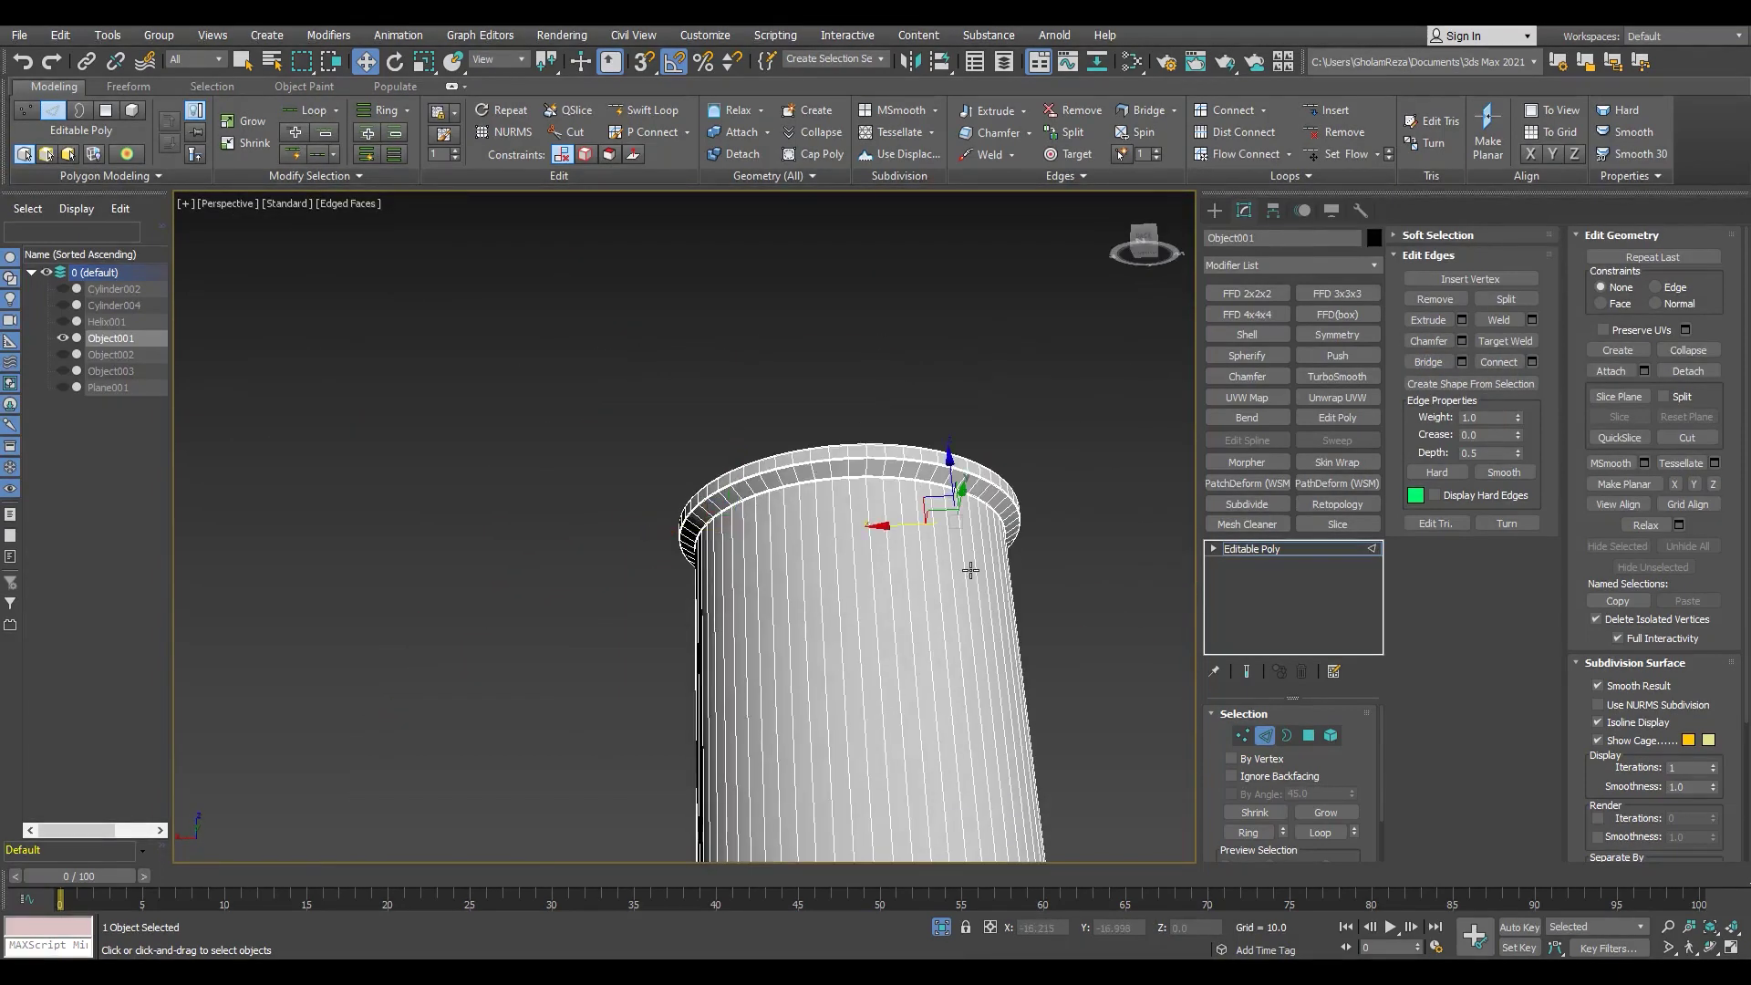
{"action": "scroll", "coordinate": [953, 591], "scroll_direction": "down", "scroll_amount": 2}
{"action": "left_click", "coordinate": [1533, 361]}
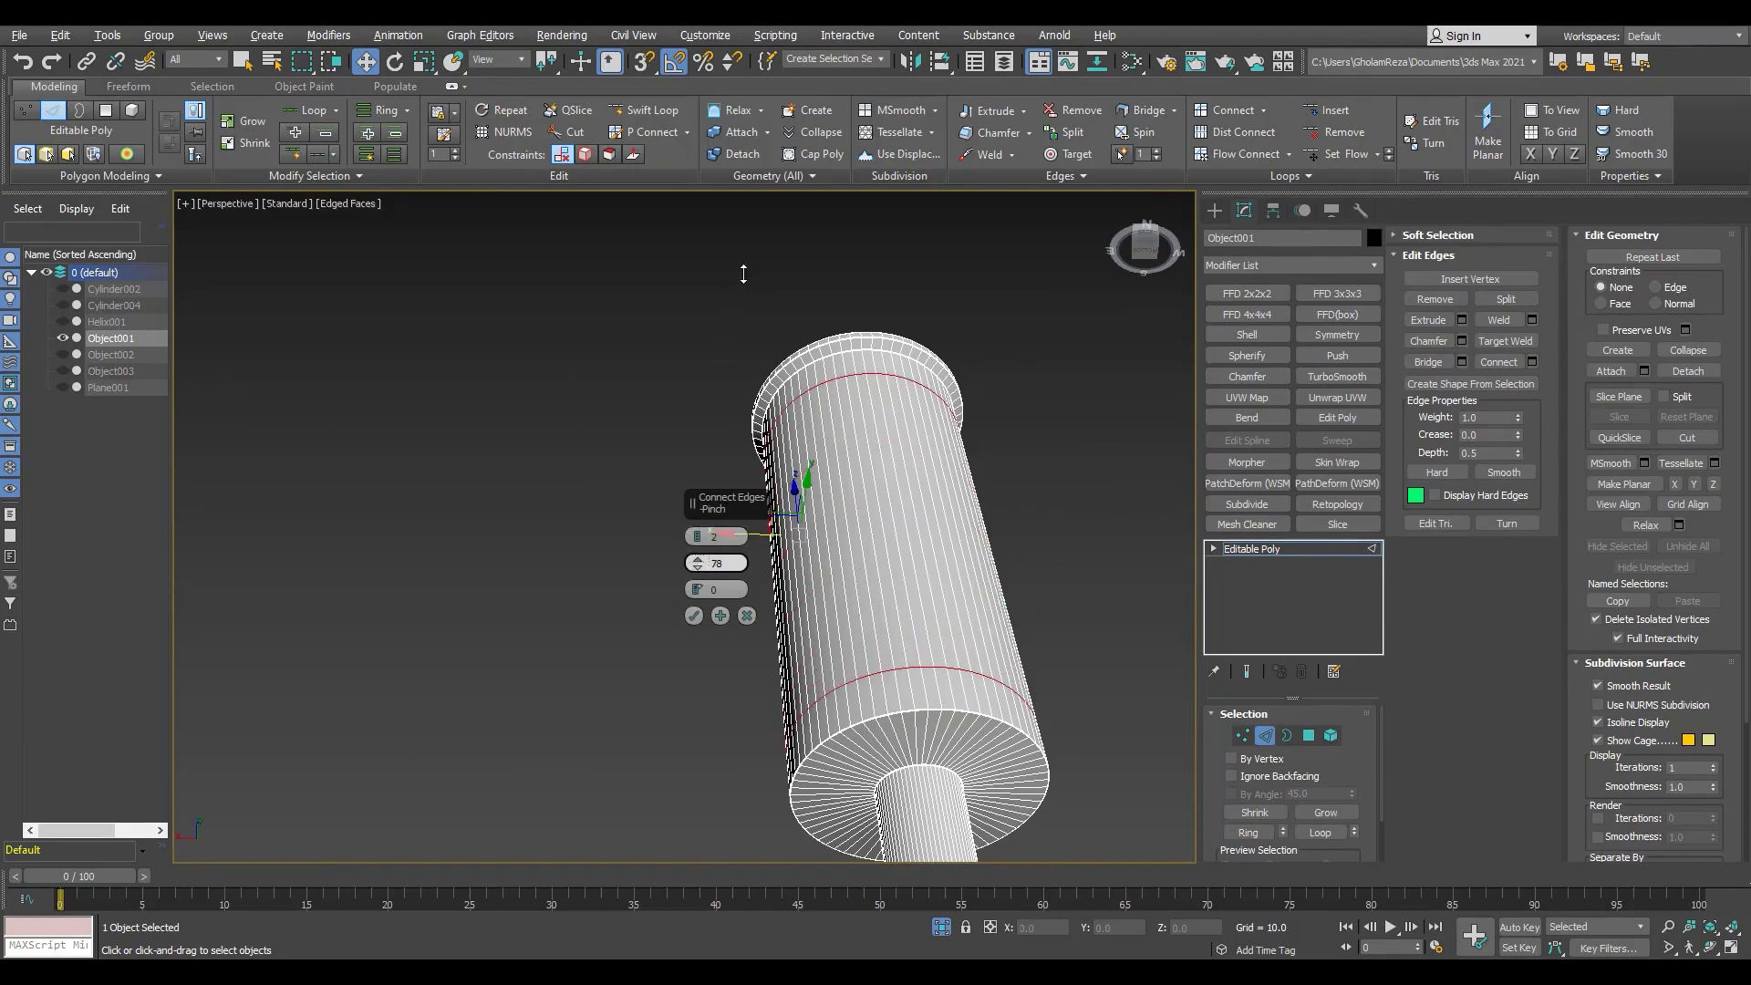
{"action": "left_click", "coordinate": [694, 624]}
Step: Preview the body cylinder with TurboSmooth applied
{"action": "middle_click_drag", "start_coordinate": [693, 624], "coordinate": [861, 594], "text": "alt"}
{"action": "scroll", "coordinate": [862, 594], "scroll_direction": "up", "scroll_amount": 2}
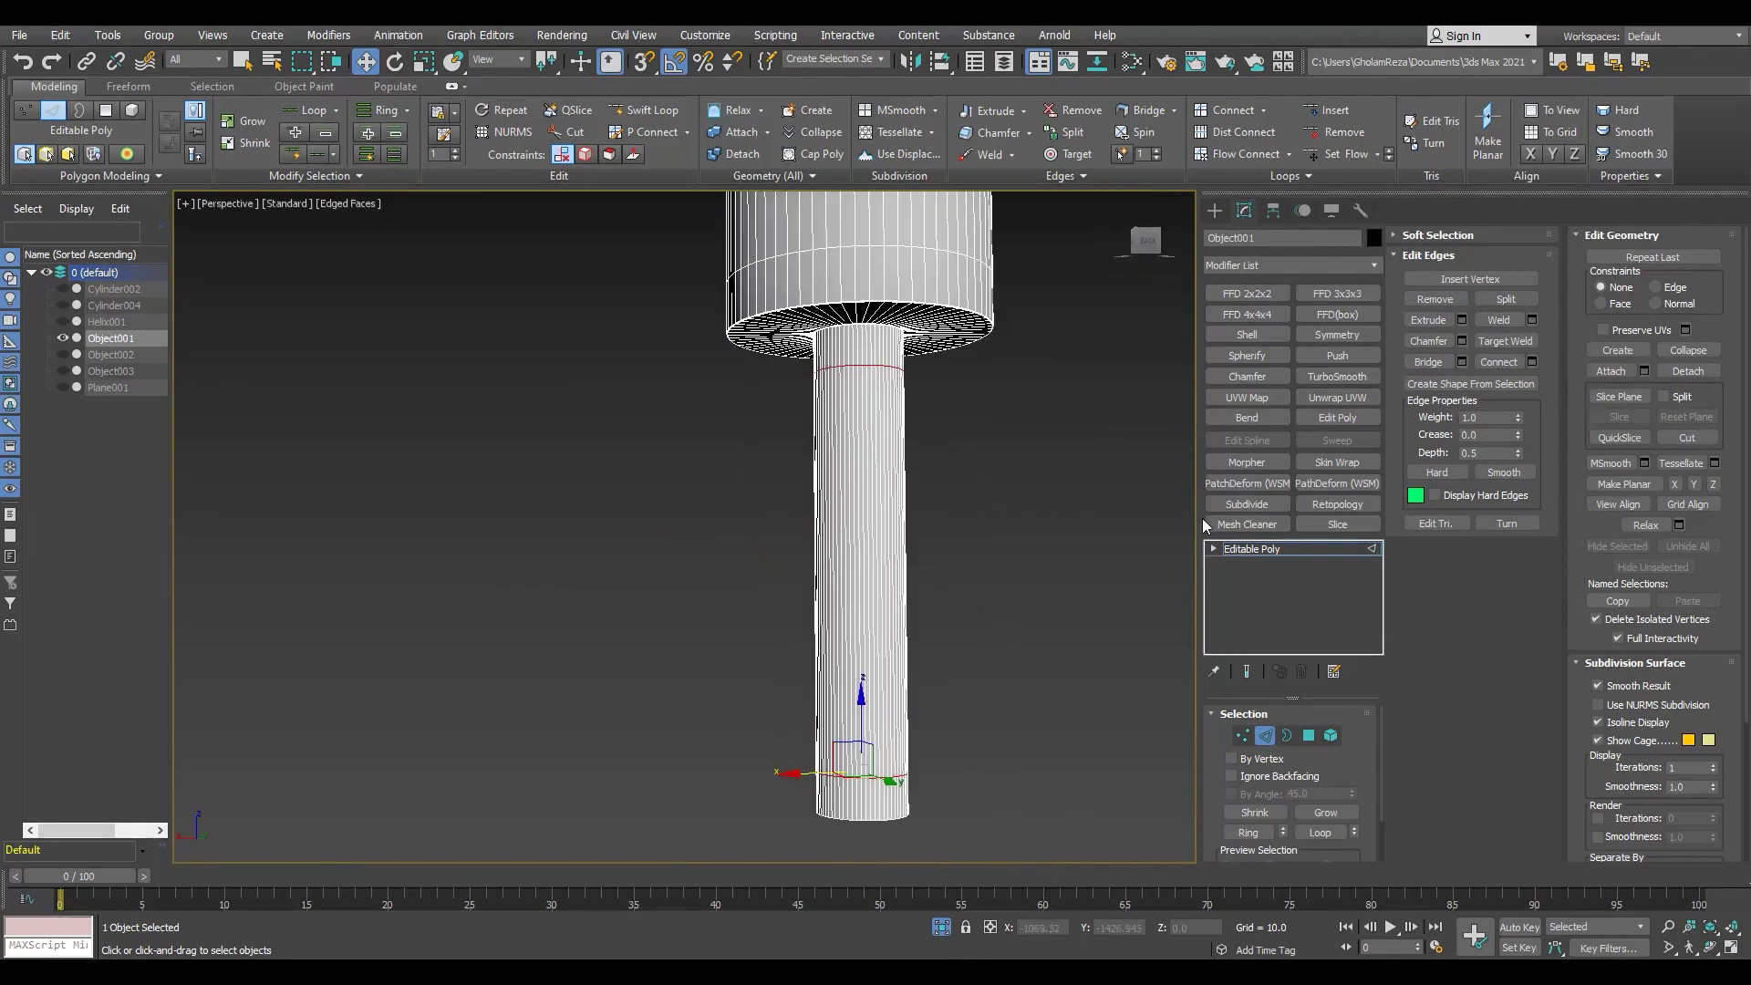
{"action": "left_click", "coordinate": [1337, 376]}
{"action": "key", "text": "F4"}
{"action": "scroll", "coordinate": [666, 483], "scroll_direction": "up", "scroll_amount": 2}
{"action": "scroll", "coordinate": [666, 483], "scroll_direction": "down", "scroll_amount": 1}
Step: Turn off the smoothing preview and remove the extra edge loop
{"action": "key", "text": "ctrl+z"}
{"action": "scroll", "coordinate": [693, 383], "scroll_direction": "up", "scroll_amount": 2}
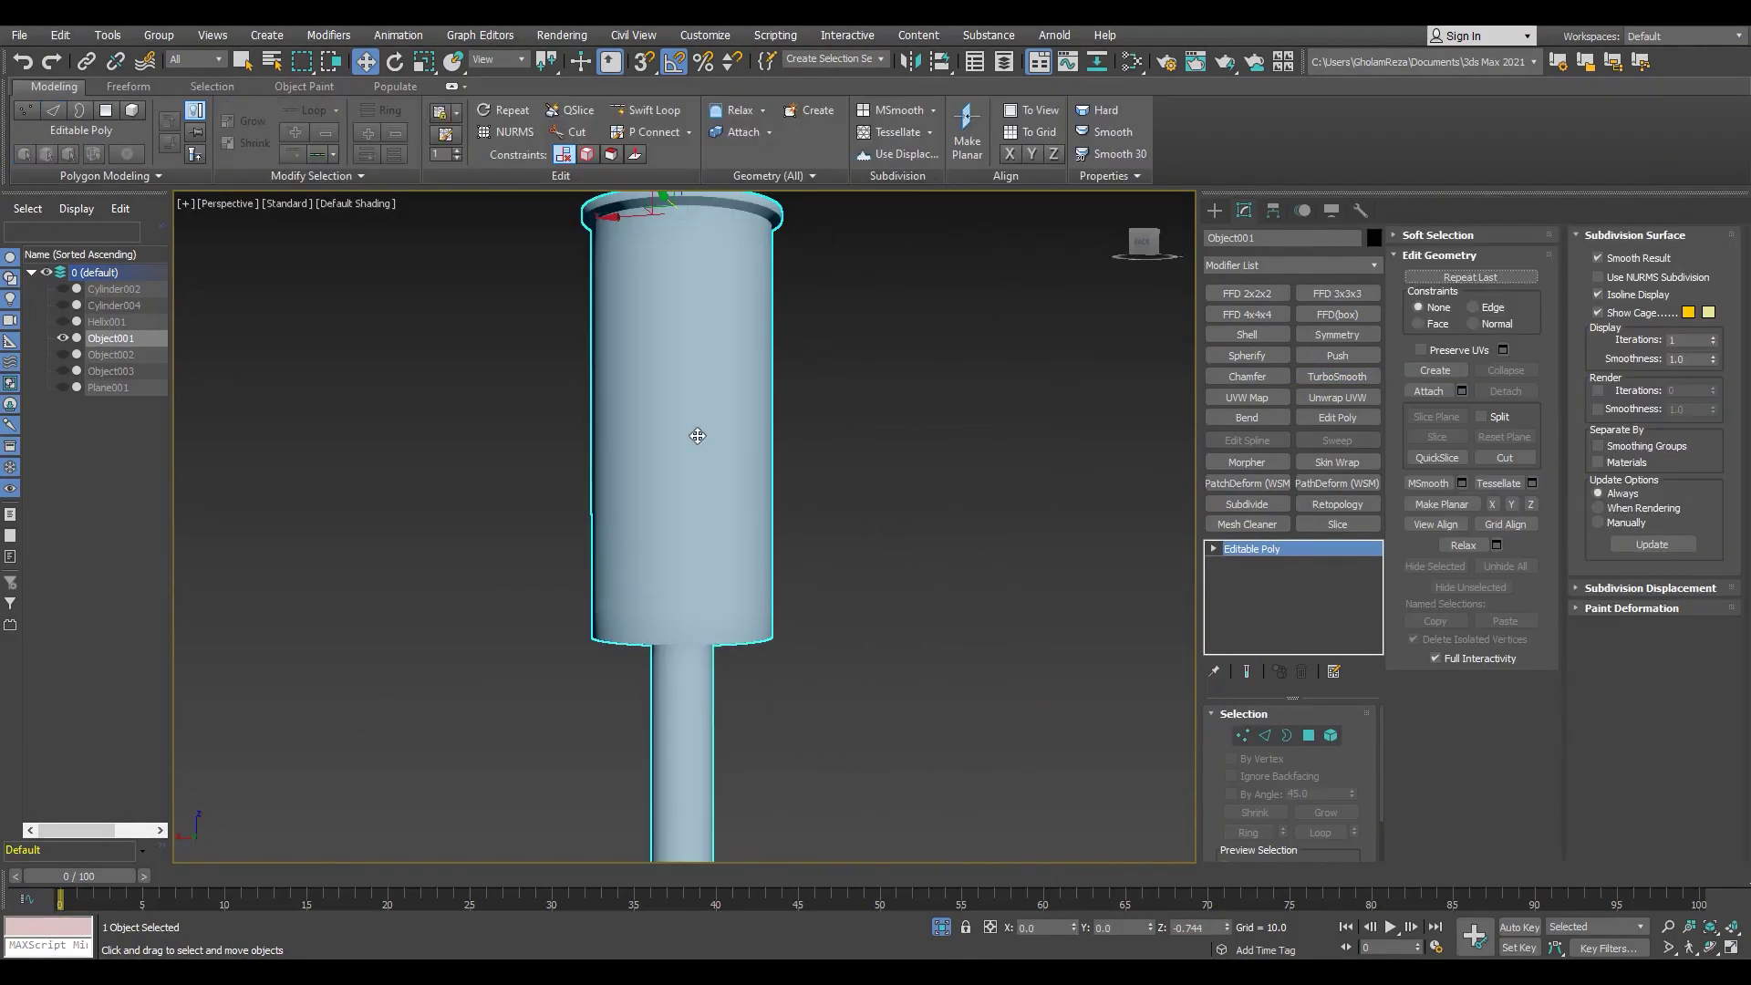
{"action": "key", "text": "F4"}
{"action": "scroll", "coordinate": [710, 287], "scroll_direction": "up", "scroll_amount": 2}
{"action": "scroll", "coordinate": [689, 658], "scroll_direction": "up", "scroll_amount": 2}
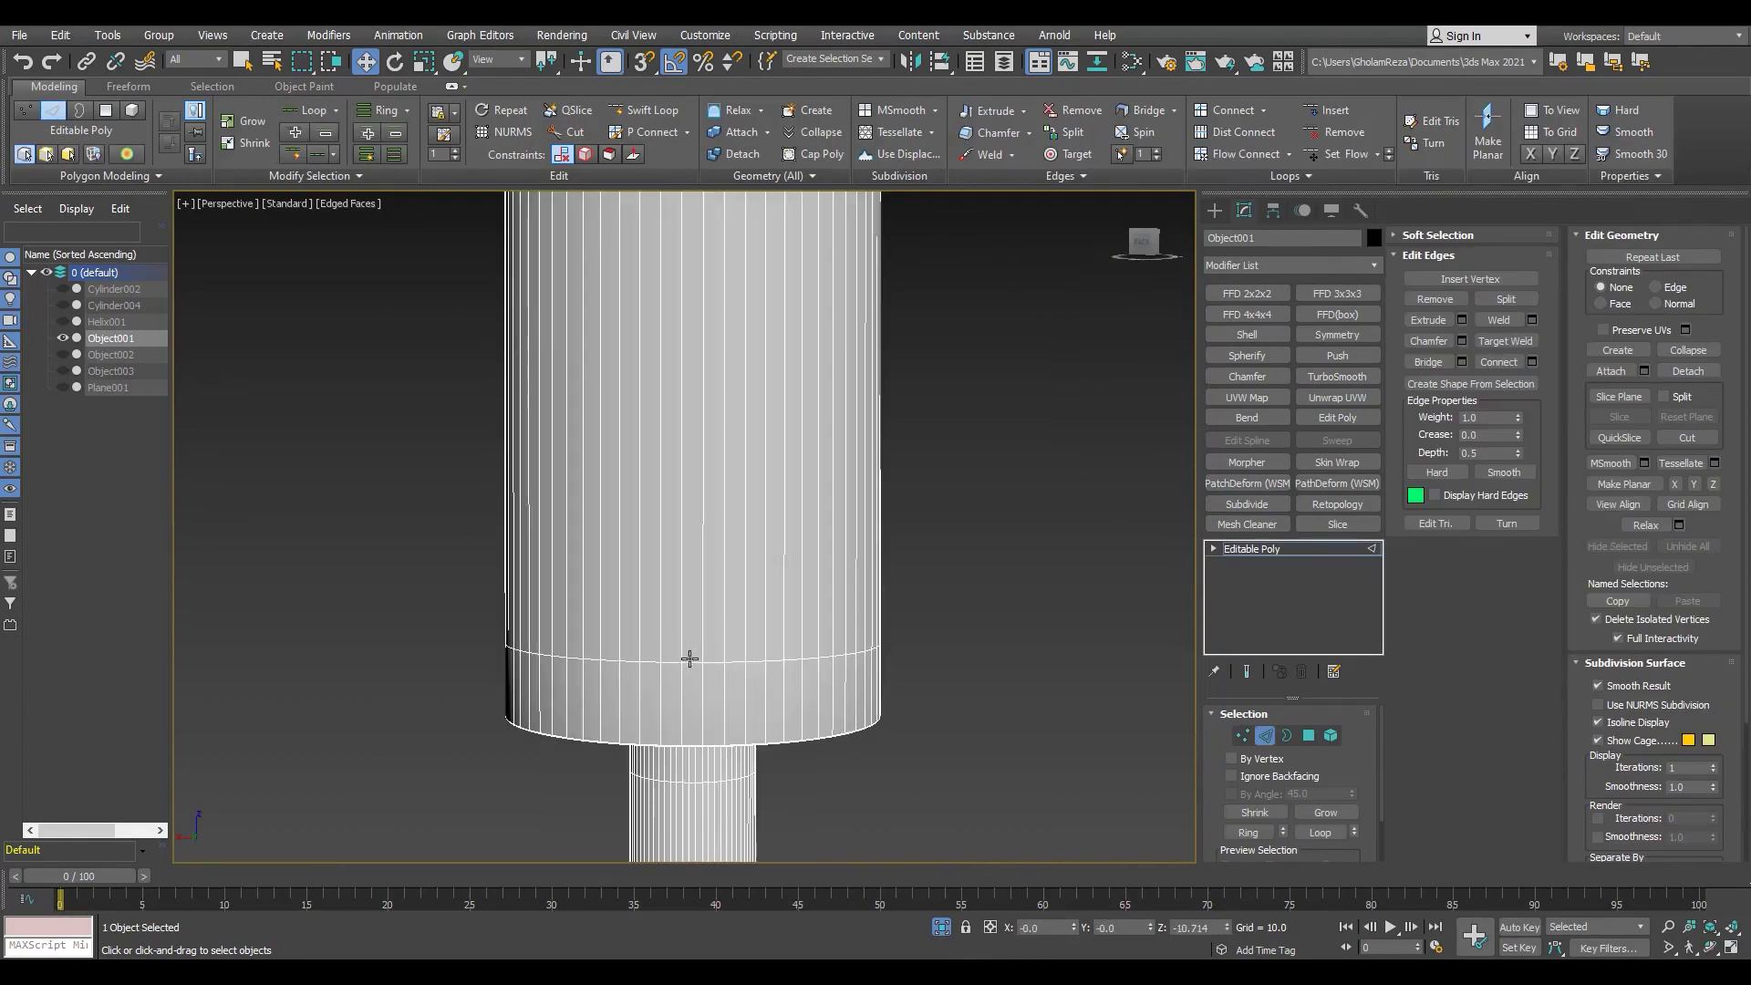
{"action": "key", "text": "ctrl+BackSpace"}
Step: Connect the body's ring edges into 29 evenly spaced loops
{"action": "key", "text": "Escape"}
{"action": "key", "text": "z"}
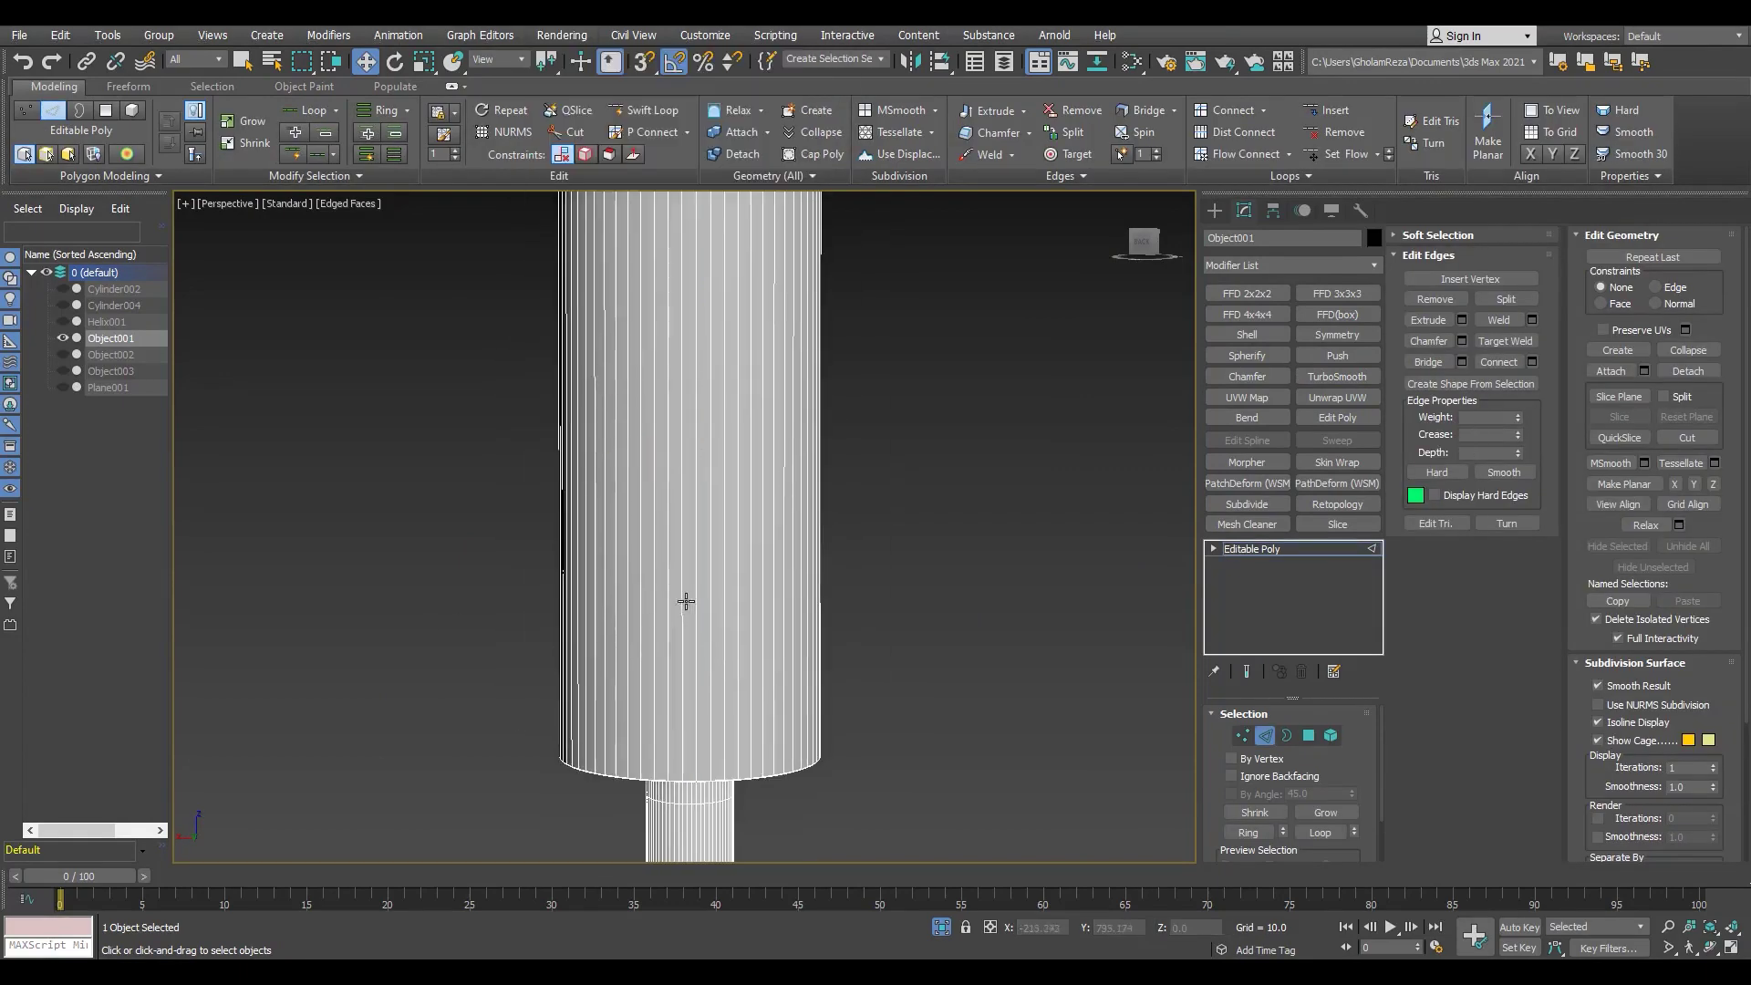
{"action": "key", "text": "ctrl+a"}
{"action": "key", "text": "z"}
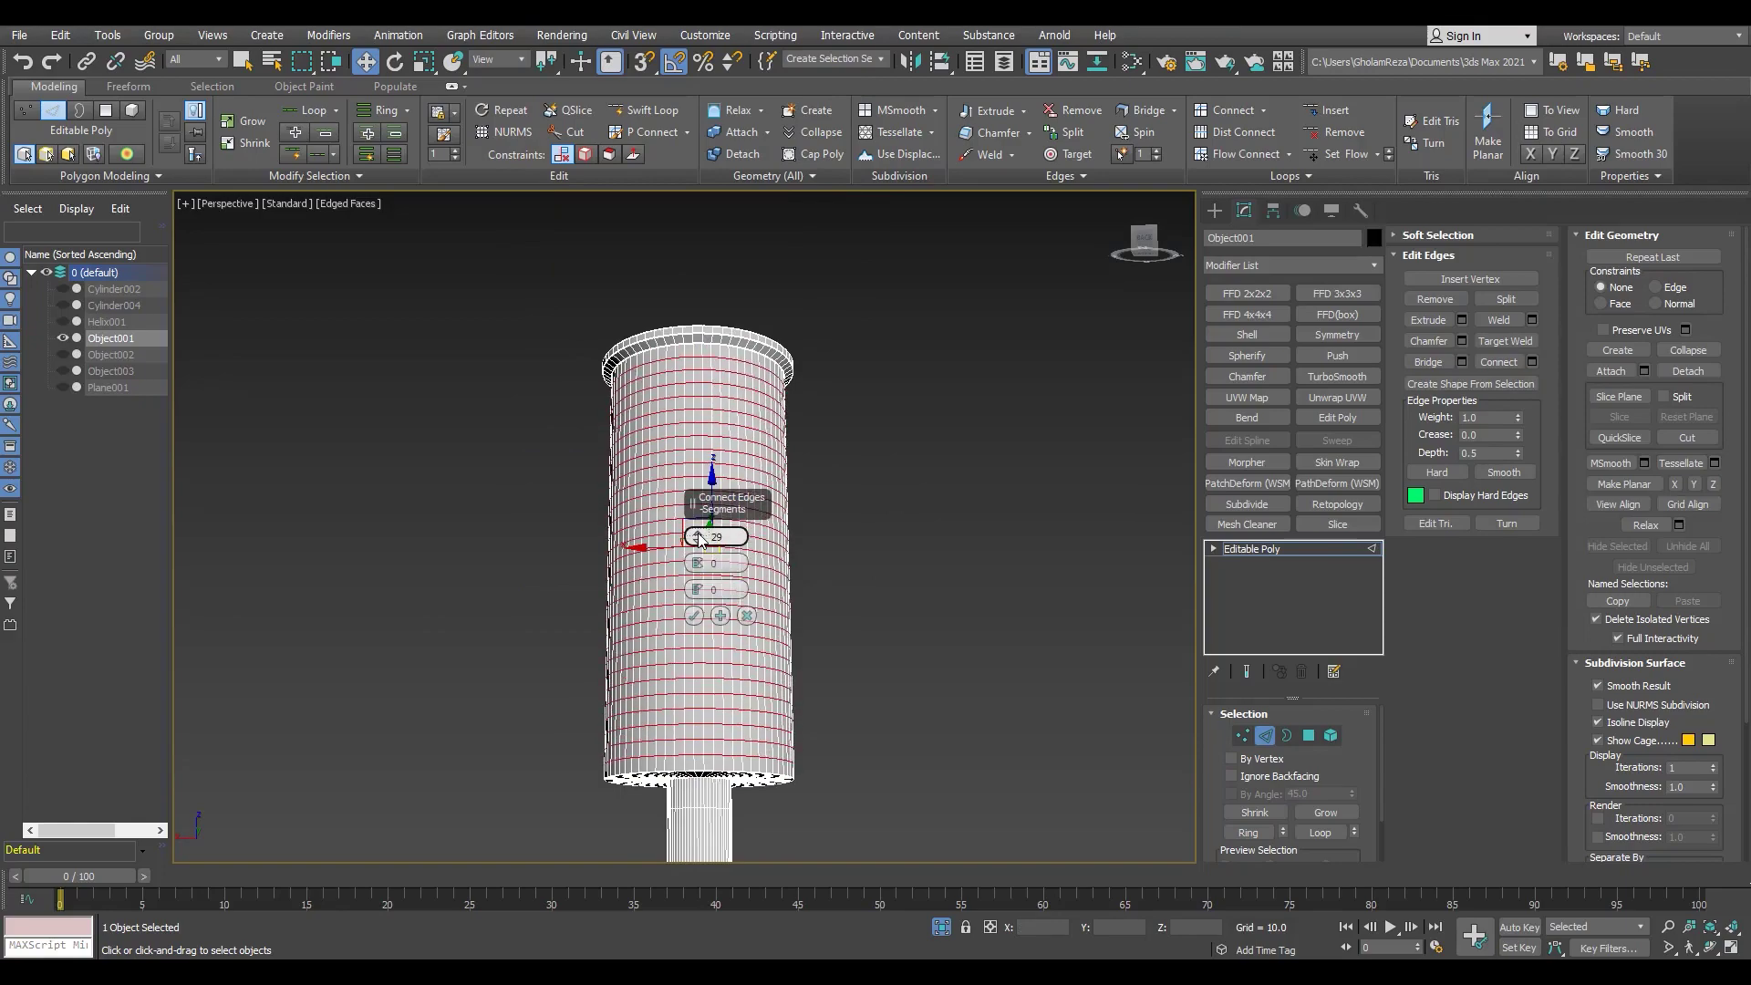
{"action": "scroll", "coordinate": [750, 349], "scroll_direction": "up", "scroll_amount": 3}
{"action": "scroll", "coordinate": [703, 547], "scroll_direction": "down", "scroll_amount": 3}
{"action": "scroll", "coordinate": [703, 547], "scroll_direction": "up", "scroll_amount": 5}
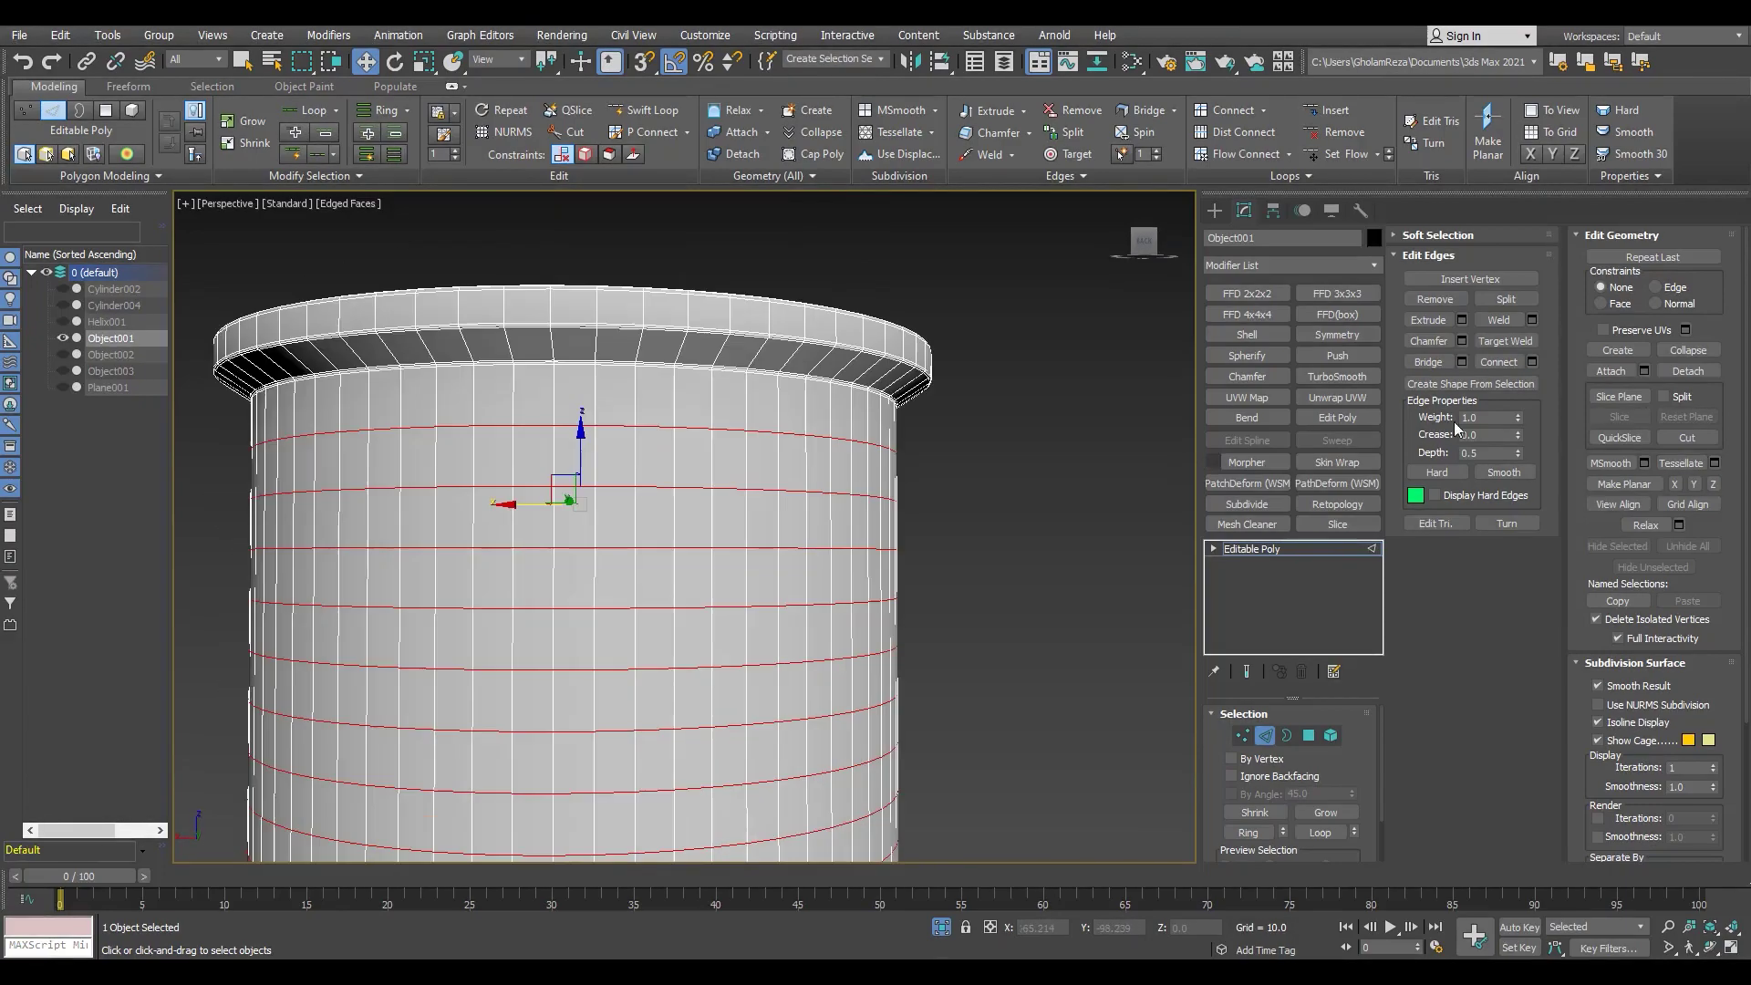
Step: Extrude the ring edges at zero height, width 0.429, and chamfer the grooves
{"action": "left_click", "coordinate": [1463, 321]}
{"action": "left_click_drag", "start_coordinate": [698, 535], "coordinate": [700, 574]}
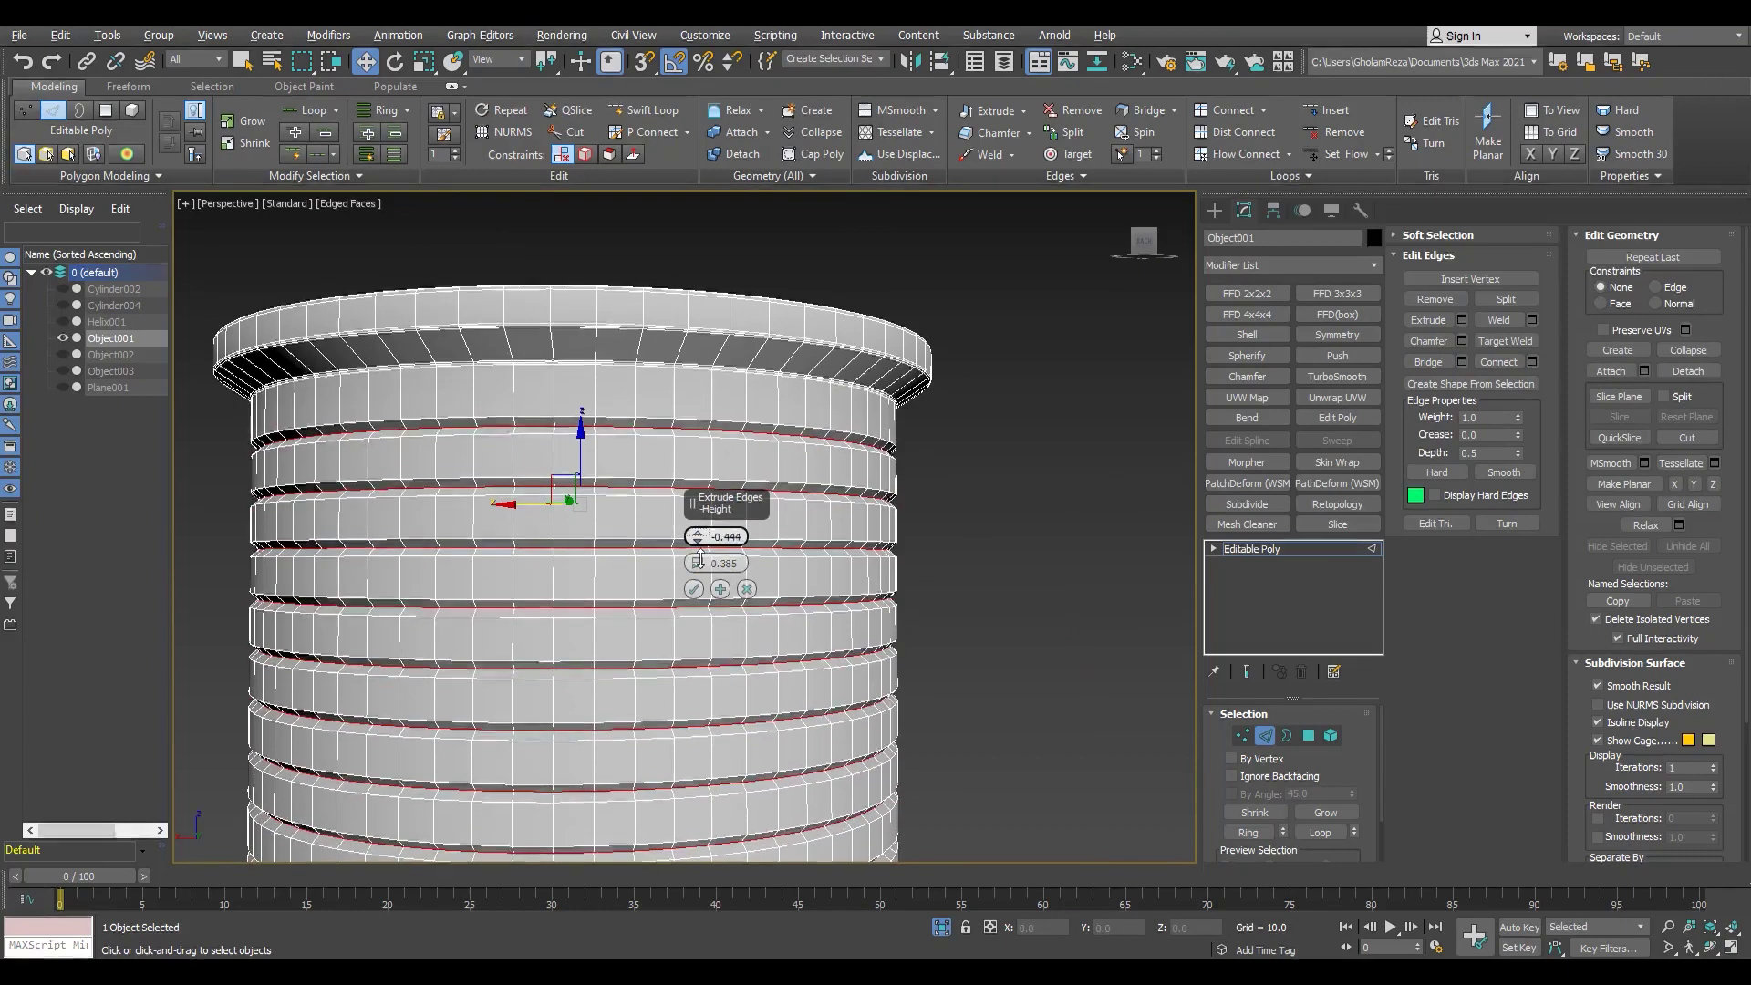
{"action": "left_click", "coordinate": [1308, 735], "text": "ctrl"}
{"action": "left_click", "coordinate": [1461, 341]}
{"action": "scroll", "coordinate": [787, 429], "scroll_direction": "up", "scroll_amount": 5}
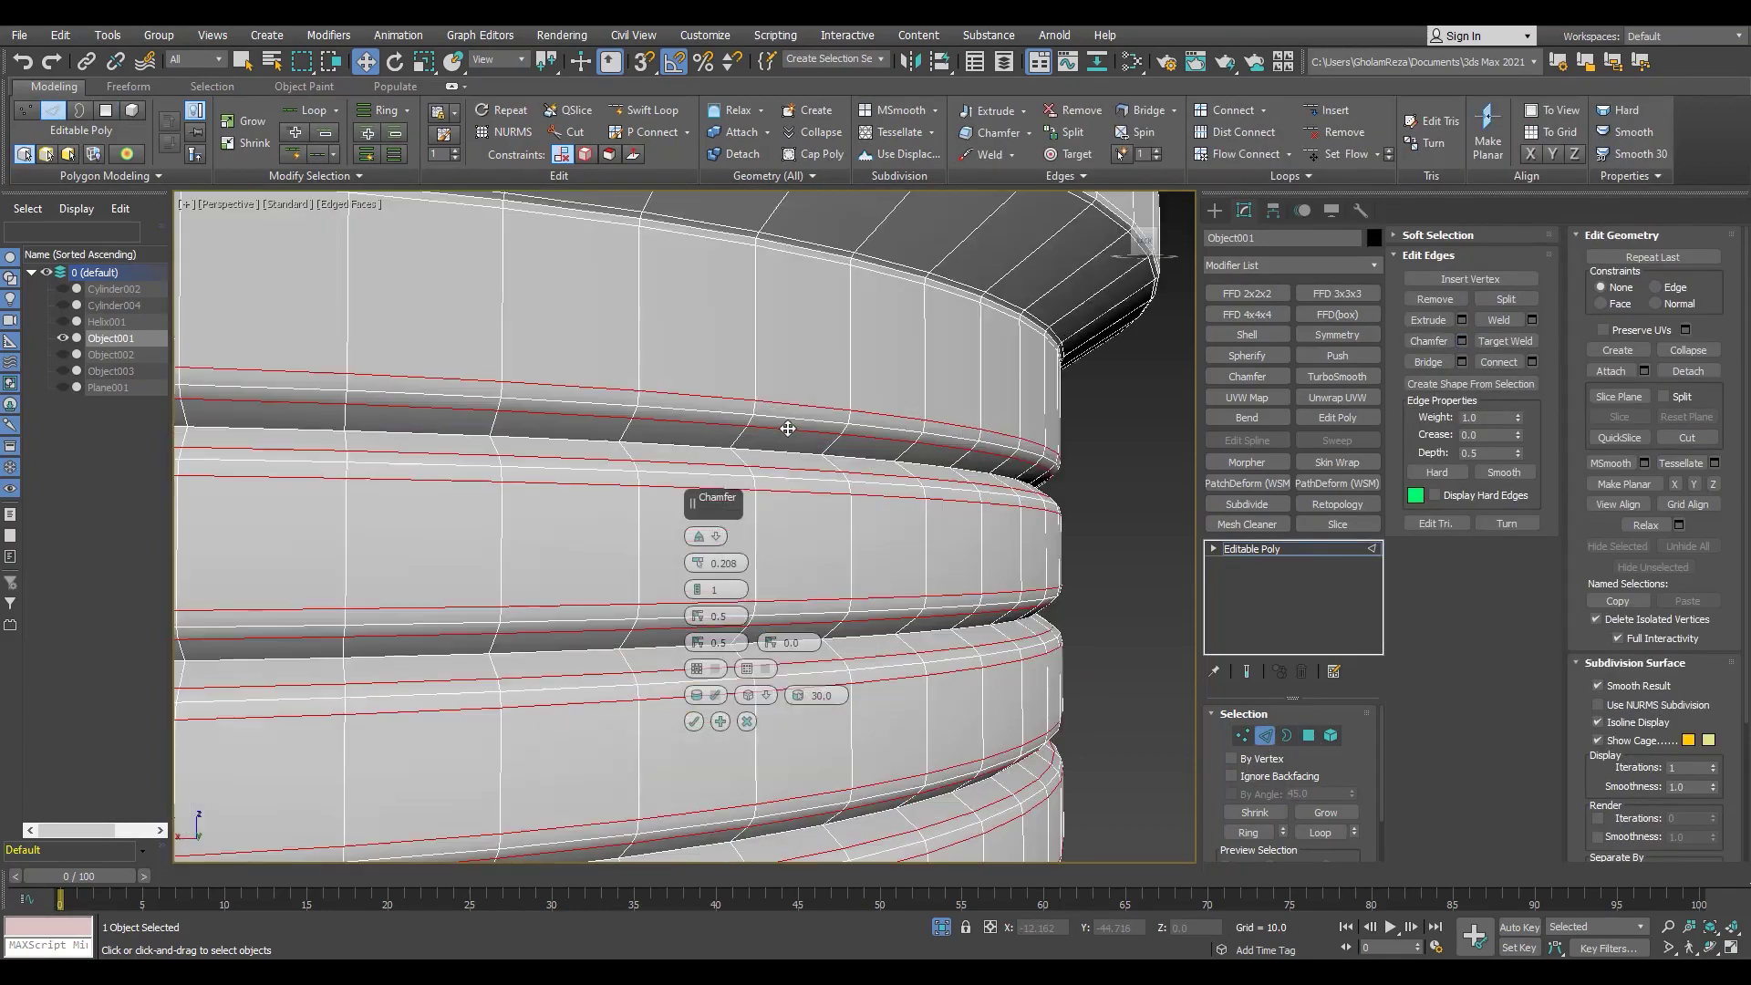
{"action": "left_click", "coordinate": [693, 721]}
Step: Preview the grooved body smoothed from below, then remove the preview
{"action": "left_click", "coordinate": [1336, 376]}
{"action": "key", "text": "F4"}
{"action": "scroll", "coordinate": [684, 526], "scroll_direction": "down", "scroll_amount": 5}
{"action": "mouse_move", "coordinate": [684, 526]}
{"action": "middle_mouse_down", "text": "alt"}
{"action": "mouse_move", "coordinate": [762, 703]}
{"action": "mouse_move", "coordinate": [810, 666]}
{"action": "middle_mouse_up", "text": "alt"}
{"action": "key", "text": "ctrl+z"}
{"action": "key", "text": "F4"}
{"action": "scroll", "coordinate": [798, 669], "scroll_direction": "up", "scroll_amount": 2}
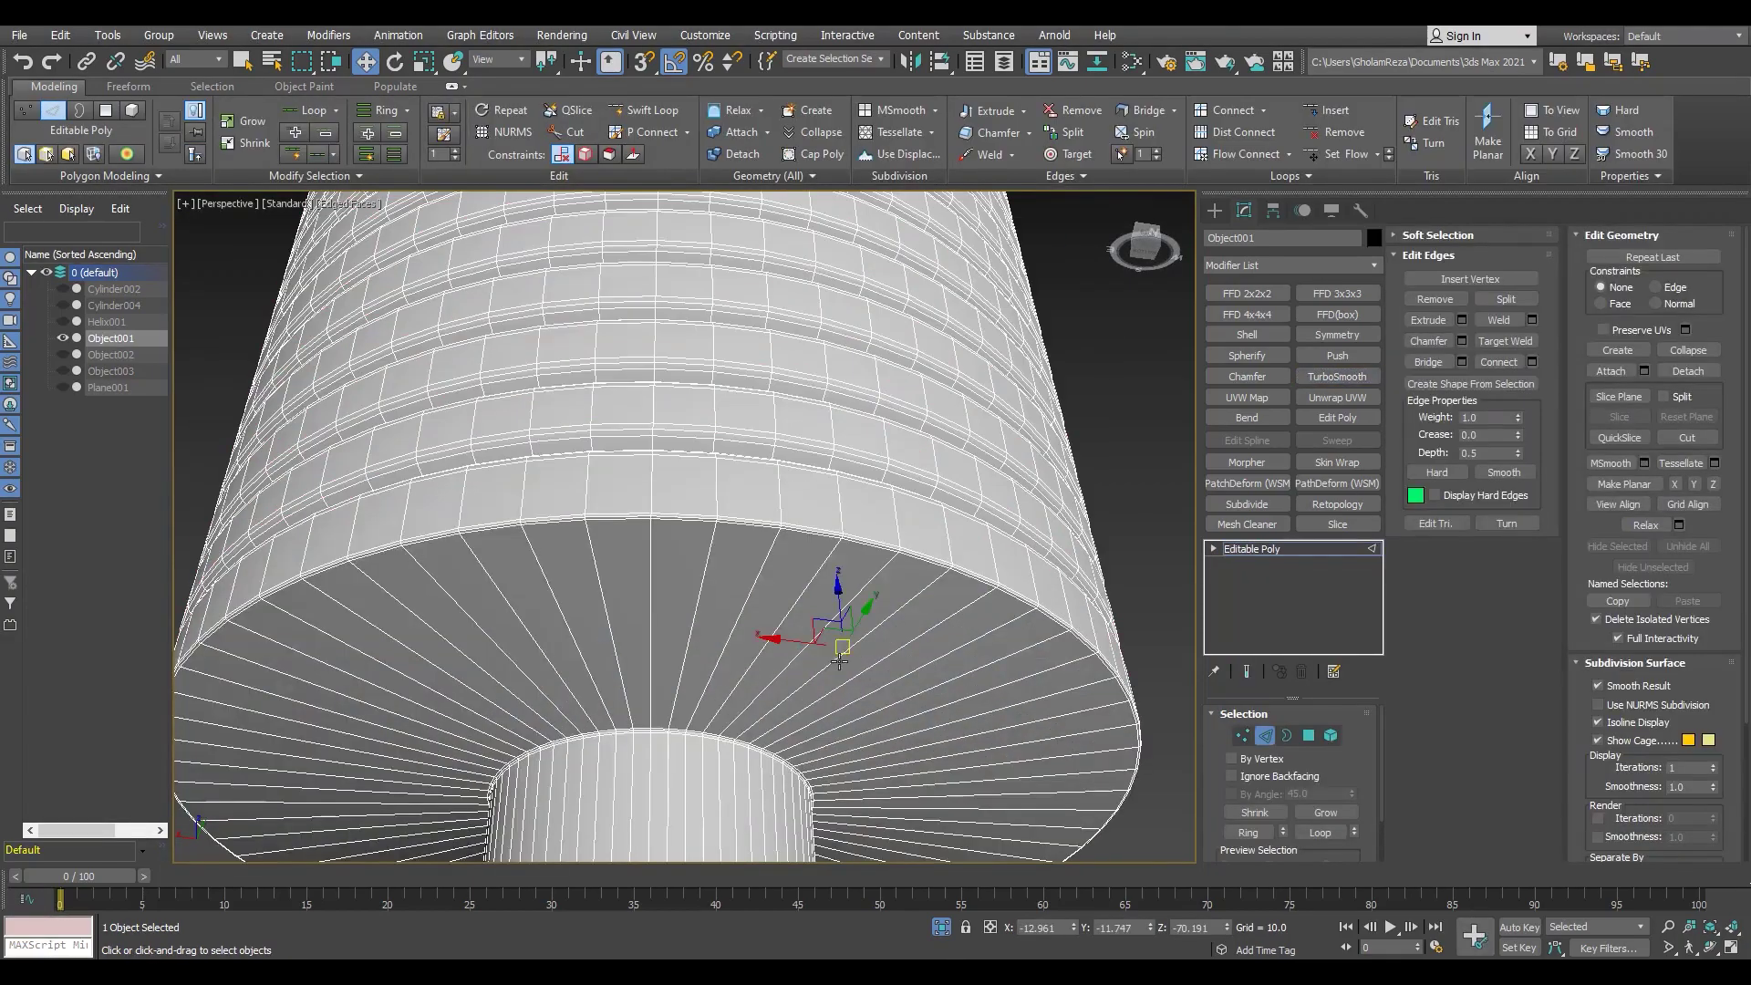
Step: Connect edges across the bottom face to add extra rings, and preview smoothing
{"action": "left_click", "coordinate": [1532, 362]}
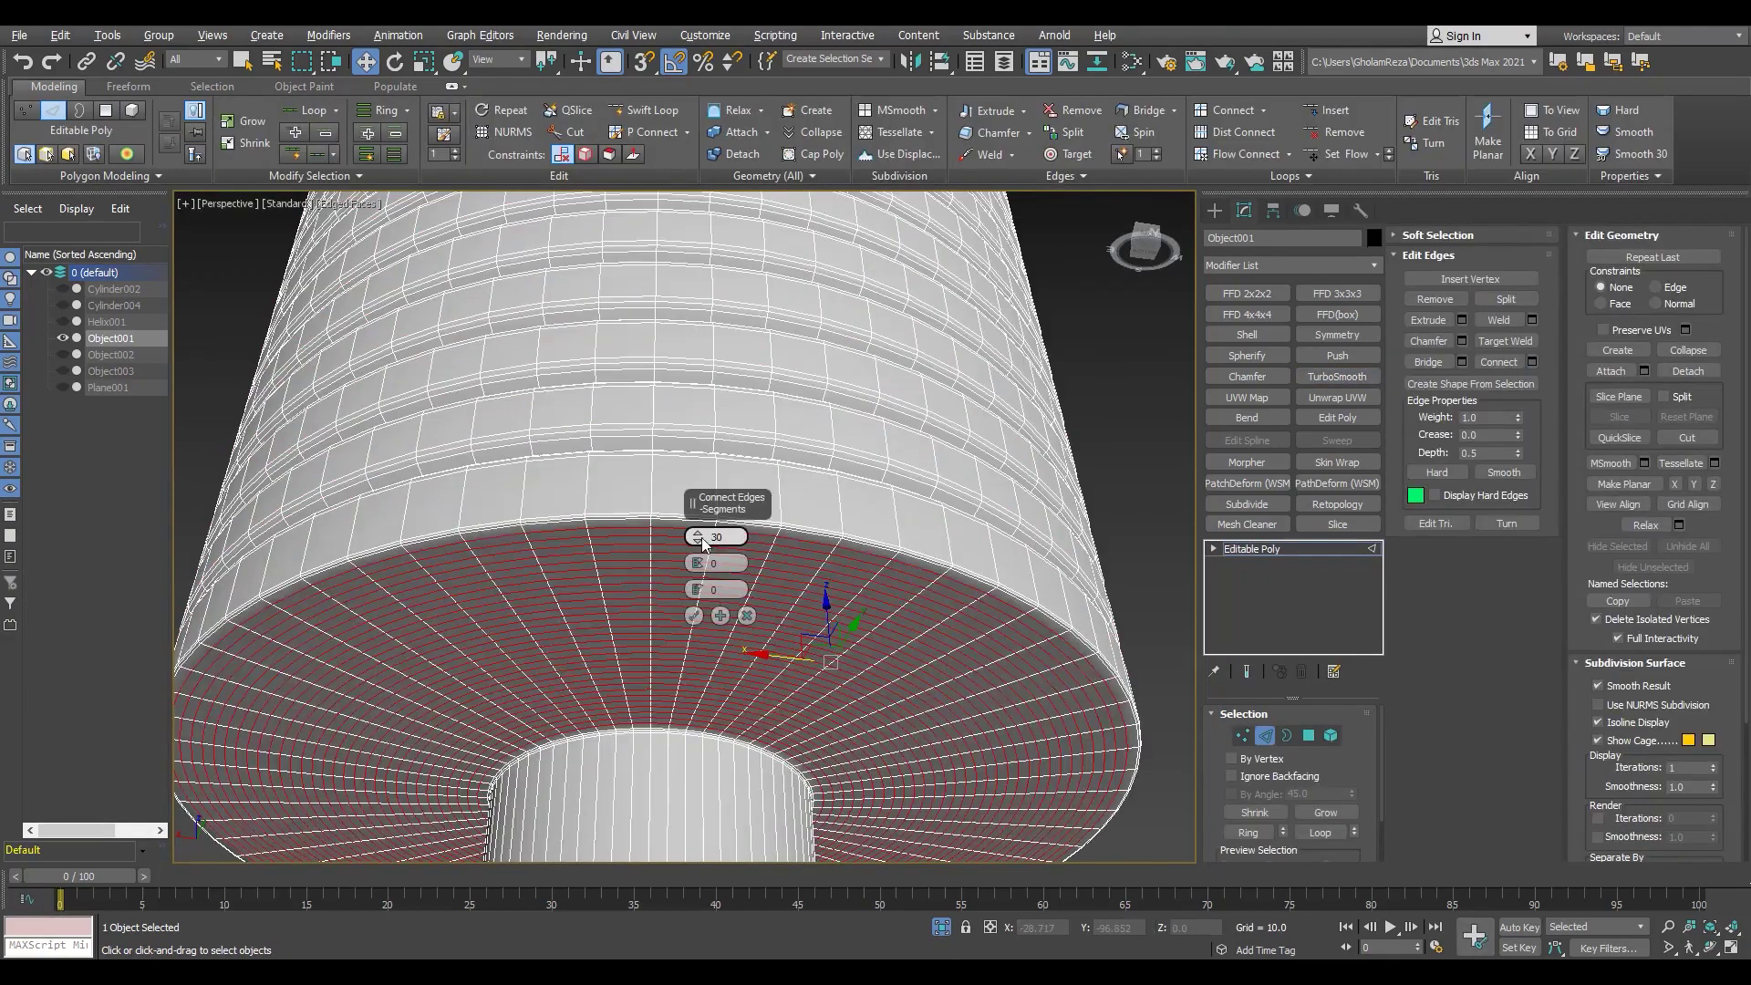
{"action": "left_click", "coordinate": [695, 616]}
{"action": "scroll", "coordinate": [695, 547], "scroll_direction": "down", "scroll_amount": 5}
{"action": "scroll", "coordinate": [711, 410], "scroll_direction": "up", "scroll_amount": 1}
{"action": "left_click", "coordinate": [1337, 376]}
{"action": "key", "text": "F4"}
{"action": "scroll", "coordinate": [738, 302], "scroll_direction": "up", "scroll_amount": 1}
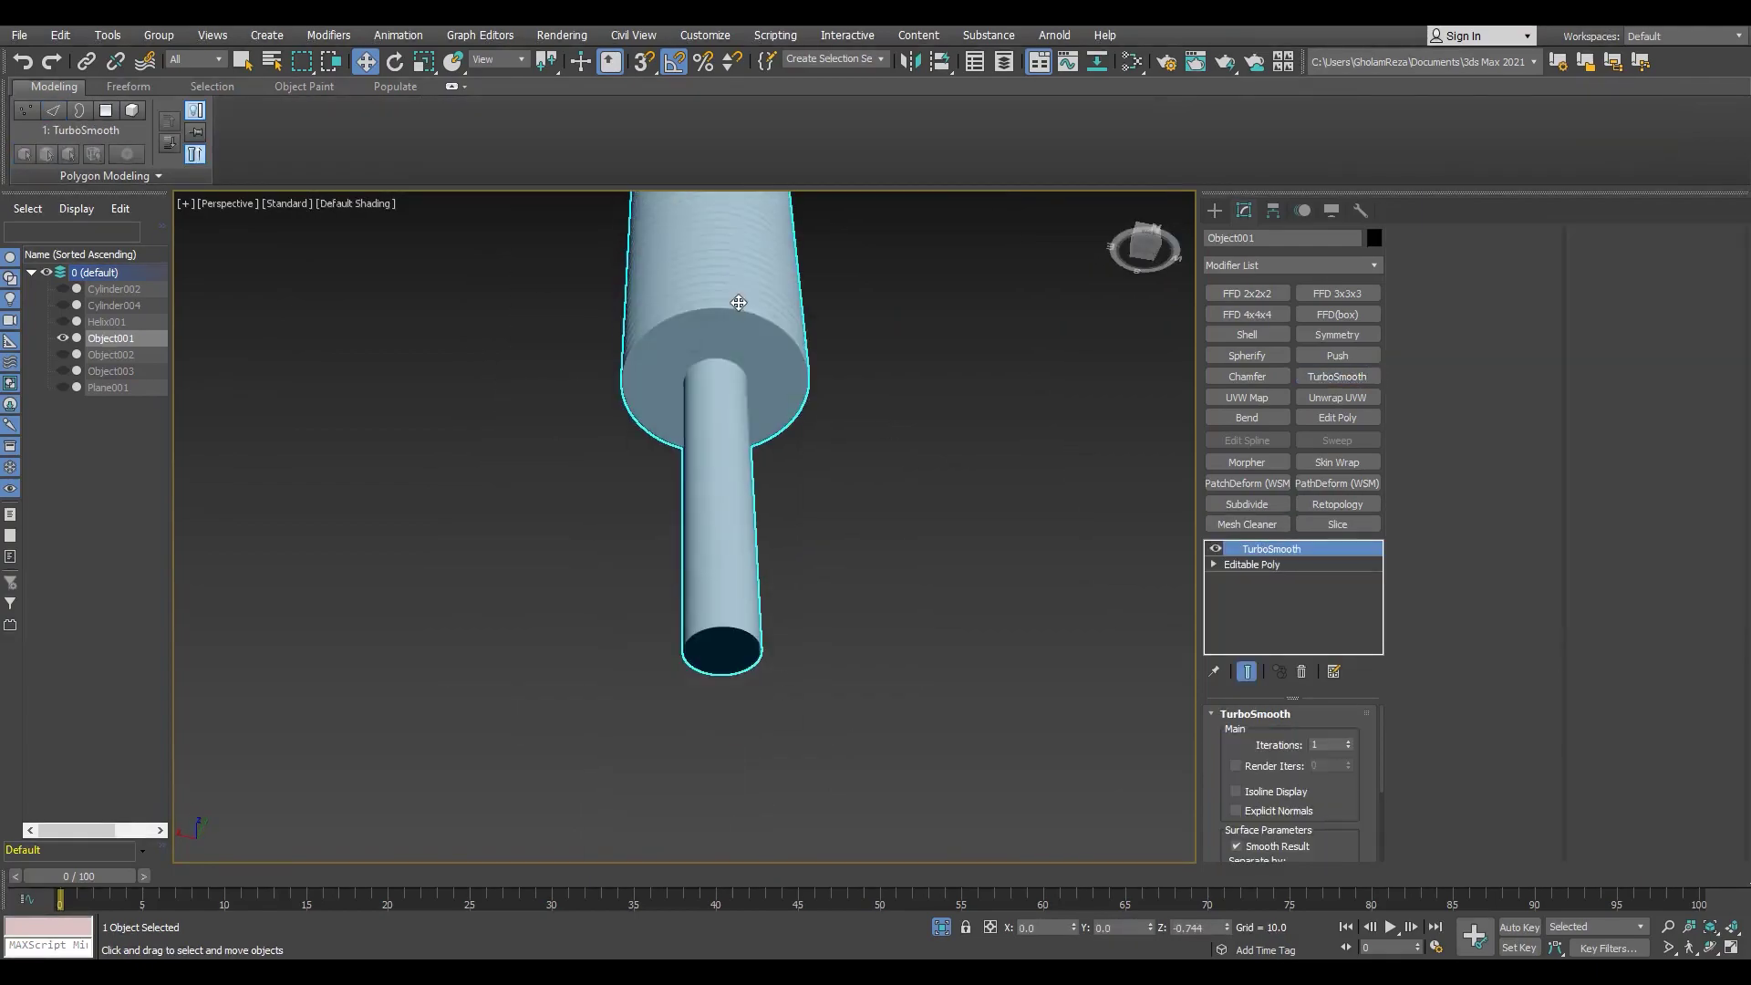
Step: Turn off the smoothing preview and show all model parts again
{"action": "key", "text": "F4"}
{"action": "scroll", "coordinate": [781, 547], "scroll_direction": "up", "scroll_amount": 3}
{"action": "key", "text": "F4"}
{"action": "key", "text": "ctrl+z"}
{"action": "key", "text": "F4"}
Step: Isolate the ring part Object002 and give its side edges a slight chamfer
{"action": "scroll", "coordinate": [719, 595], "scroll_direction": "down", "scroll_amount": 8}
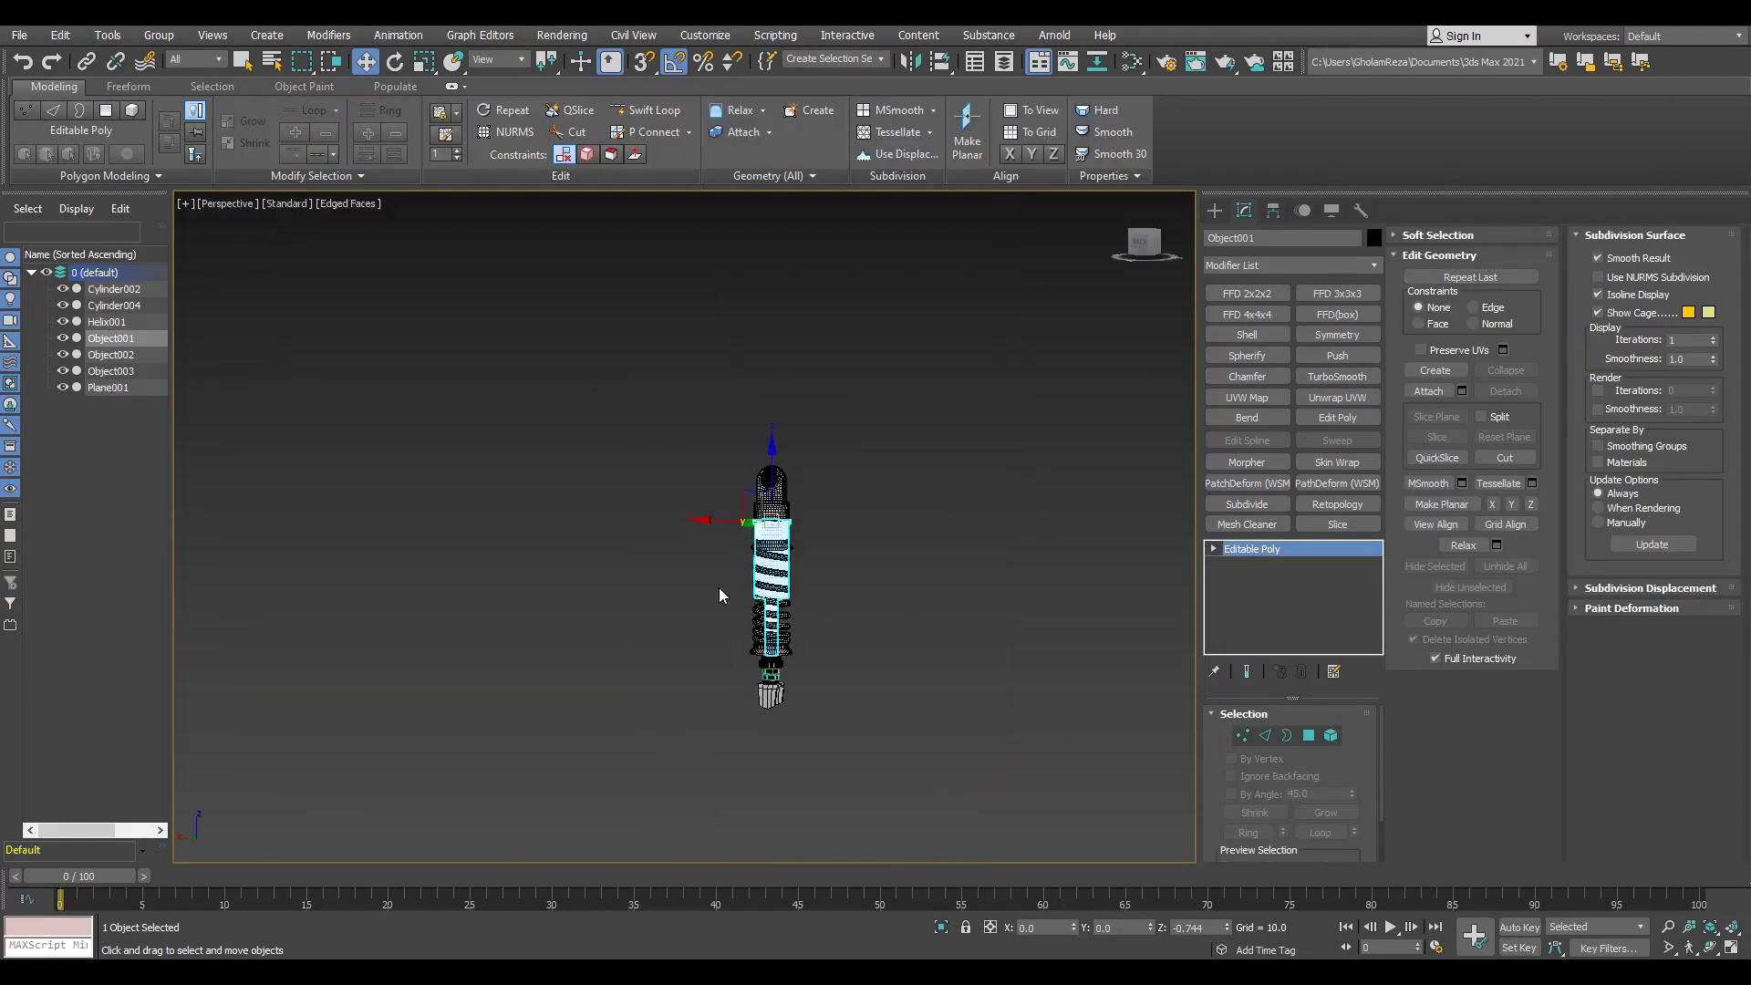
{"action": "left_click", "coordinate": [110, 355]}
{"action": "key", "text": "alt+q"}
{"action": "key", "text": "2"}
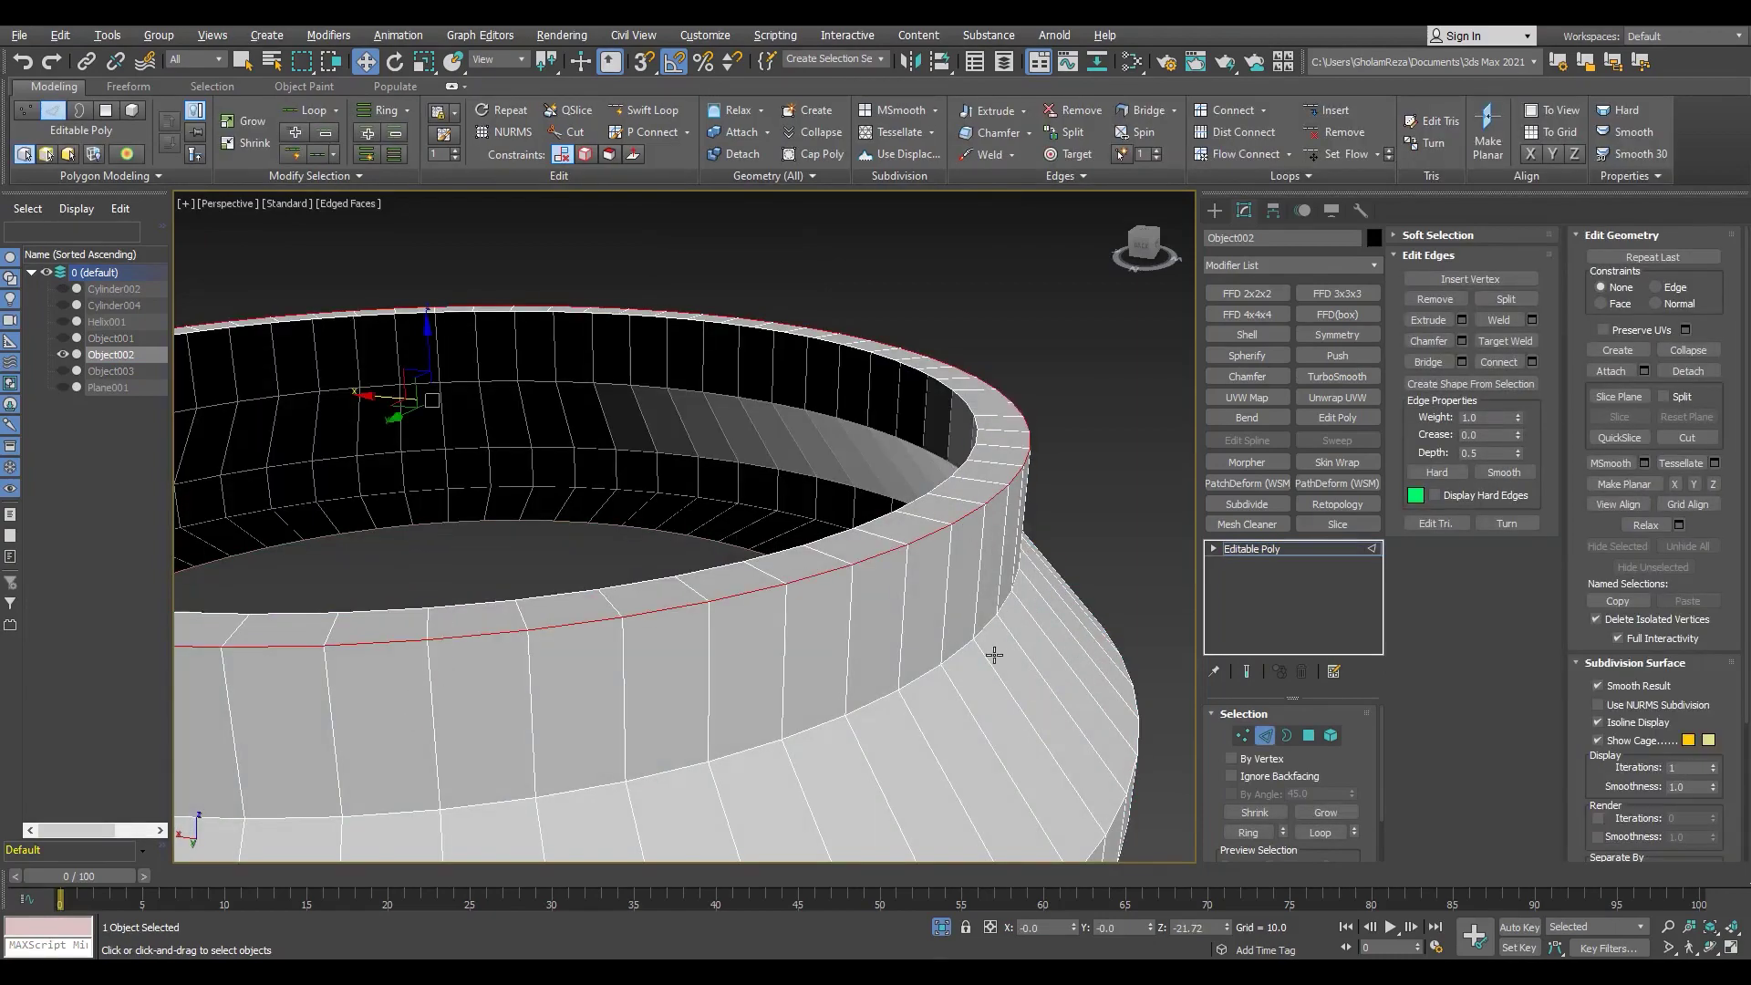
{"action": "middle_click_drag", "start_coordinate": [915, 638], "coordinate": [891, 558], "text": "alt"}
{"action": "scroll", "coordinate": [976, 615], "scroll_direction": "up", "scroll_amount": 3}
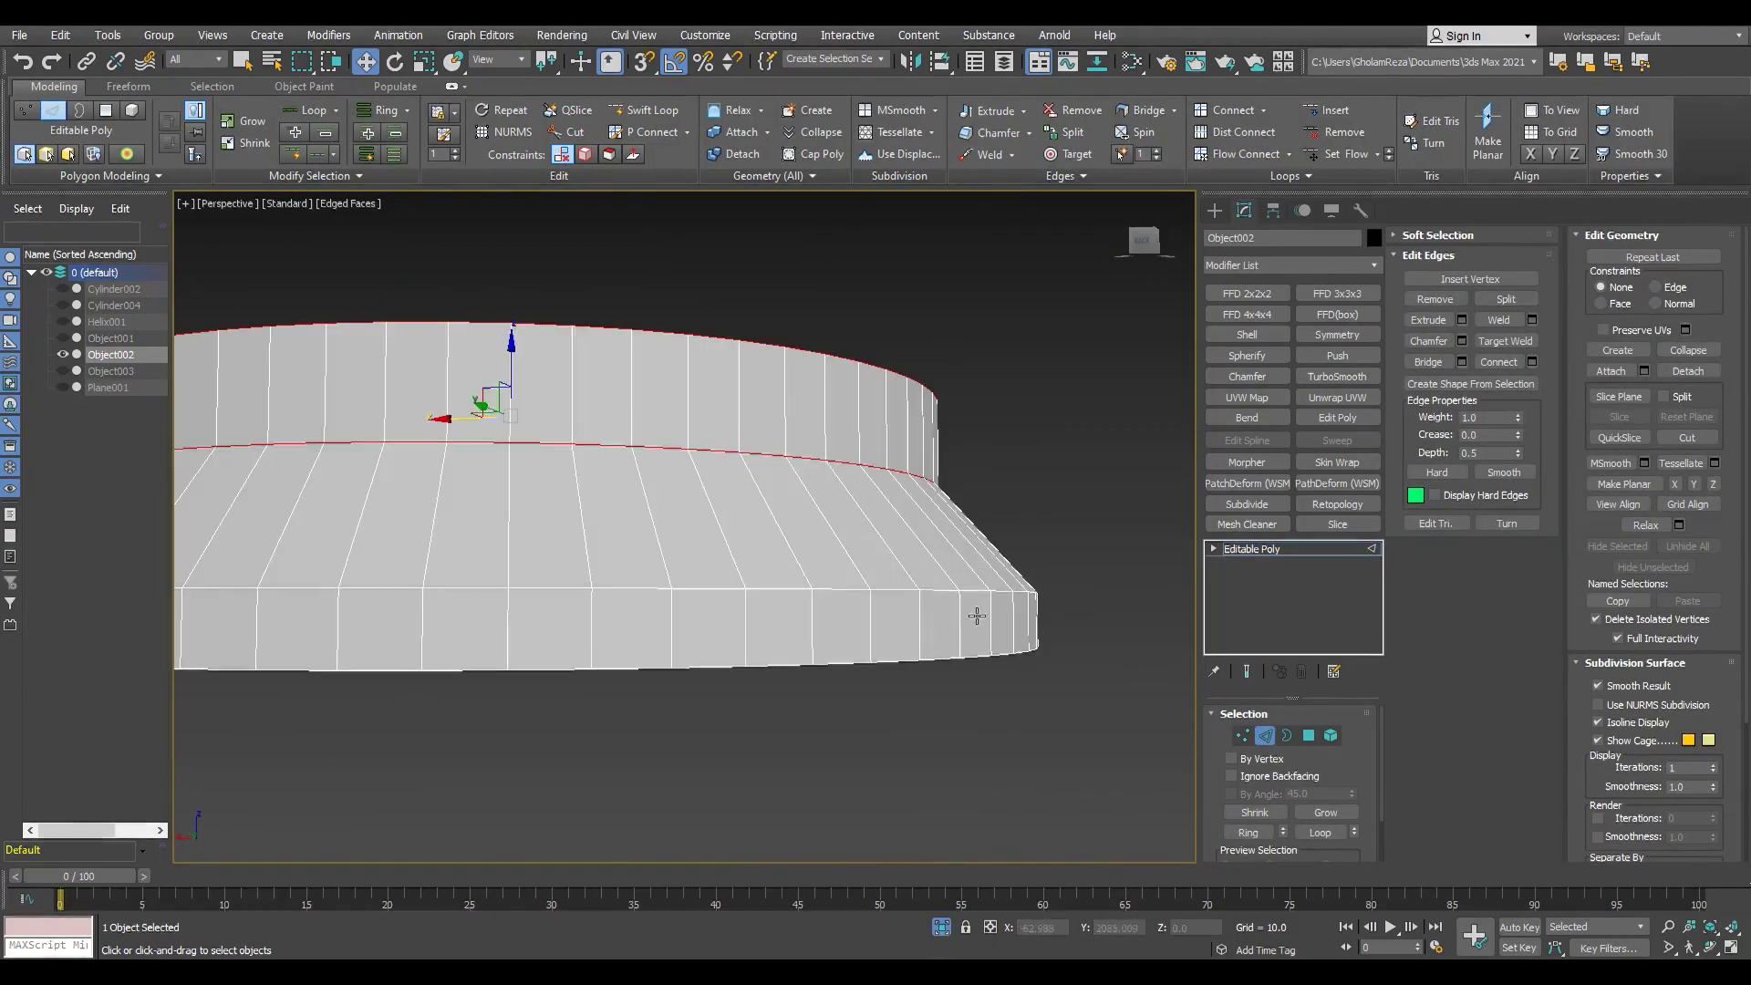
{"action": "middle_click_drag", "start_coordinate": [974, 662], "coordinate": [969, 639], "text": "alt"}
{"action": "scroll", "coordinate": [962, 675], "scroll_direction": "up", "scroll_amount": 3}
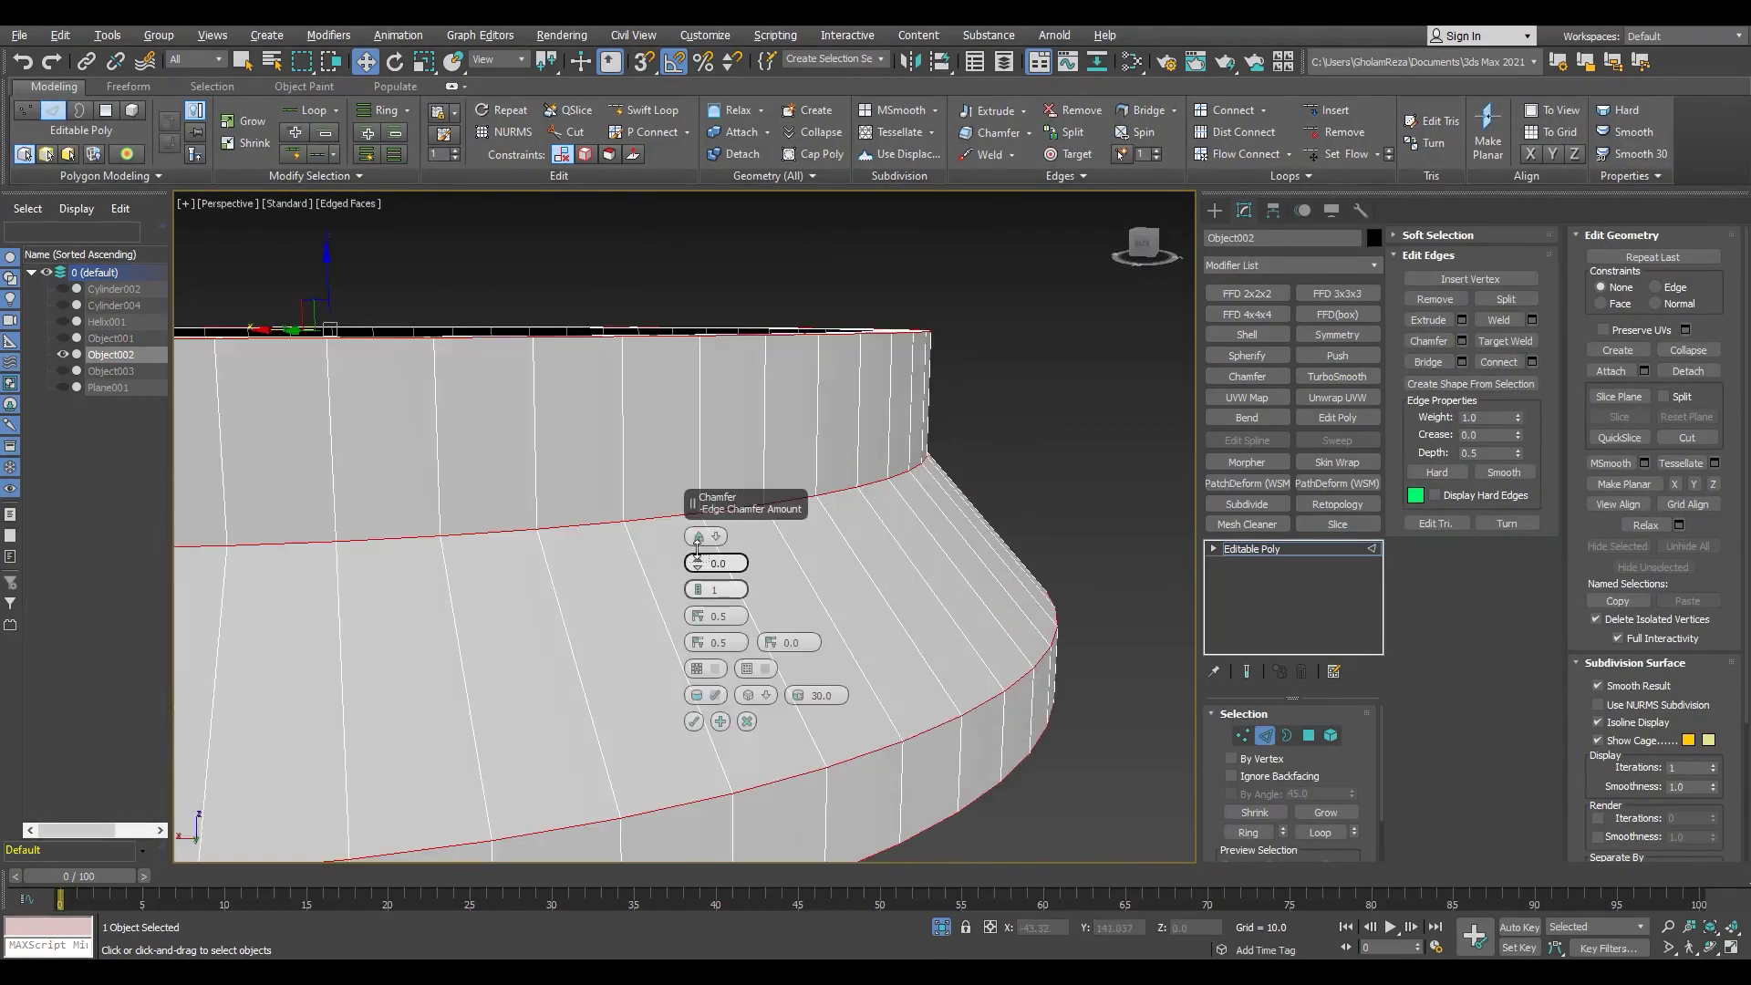
{"action": "left_click_drag", "start_coordinate": [698, 547], "coordinate": [701, 545]}
{"action": "scroll", "coordinate": [891, 606], "scroll_direction": "down", "scroll_amount": 3}
{"action": "mouse_move", "coordinate": [891, 606]}
{"action": "middle_mouse_down", "text": "alt"}
{"action": "mouse_move", "coordinate": [875, 511]}
{"action": "mouse_move", "coordinate": [894, 584]}
{"action": "middle_mouse_up", "text": "alt"}
Step: Add TurboSmooth to Object002 and increase its iterations
{"action": "key", "text": "2"}
{"action": "left_click", "coordinate": [1336, 376]}
{"action": "key", "text": "F4"}
{"action": "middle_click_drag", "start_coordinate": [762, 570], "coordinate": [746, 539], "text": "alt"}
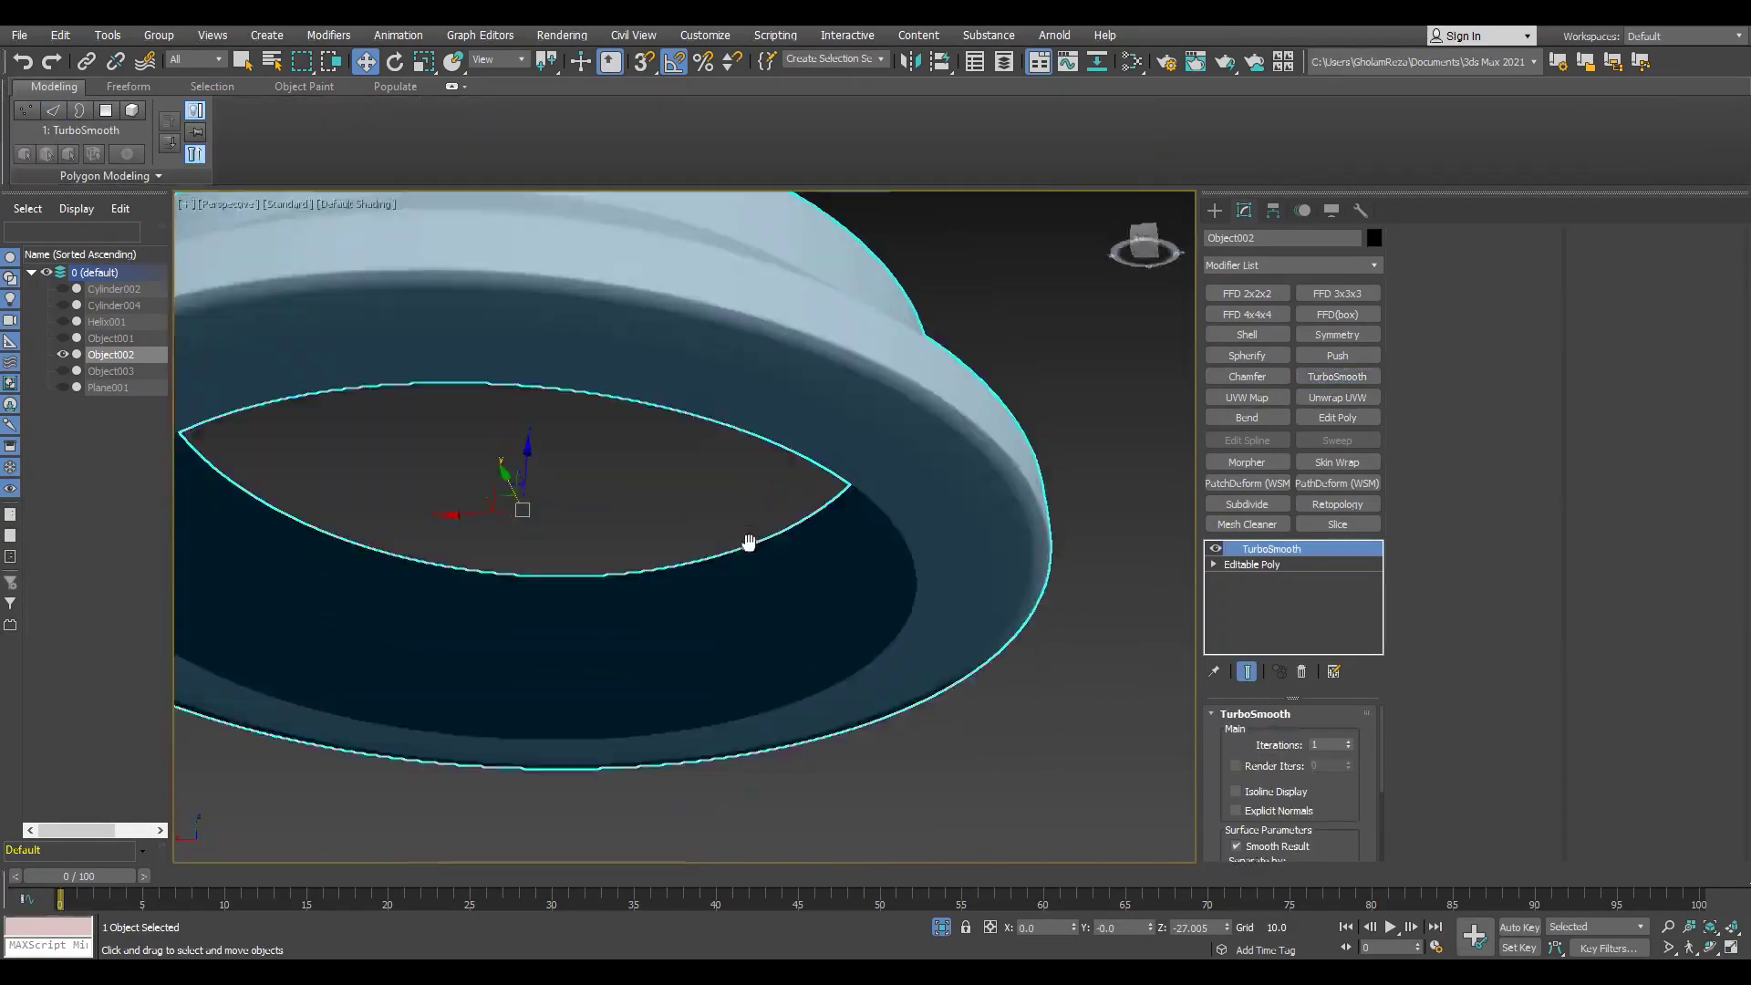
{"action": "scroll", "coordinate": [746, 539], "scroll_direction": "up", "scroll_amount": 2}
{"action": "left_click", "coordinate": [1348, 742]}
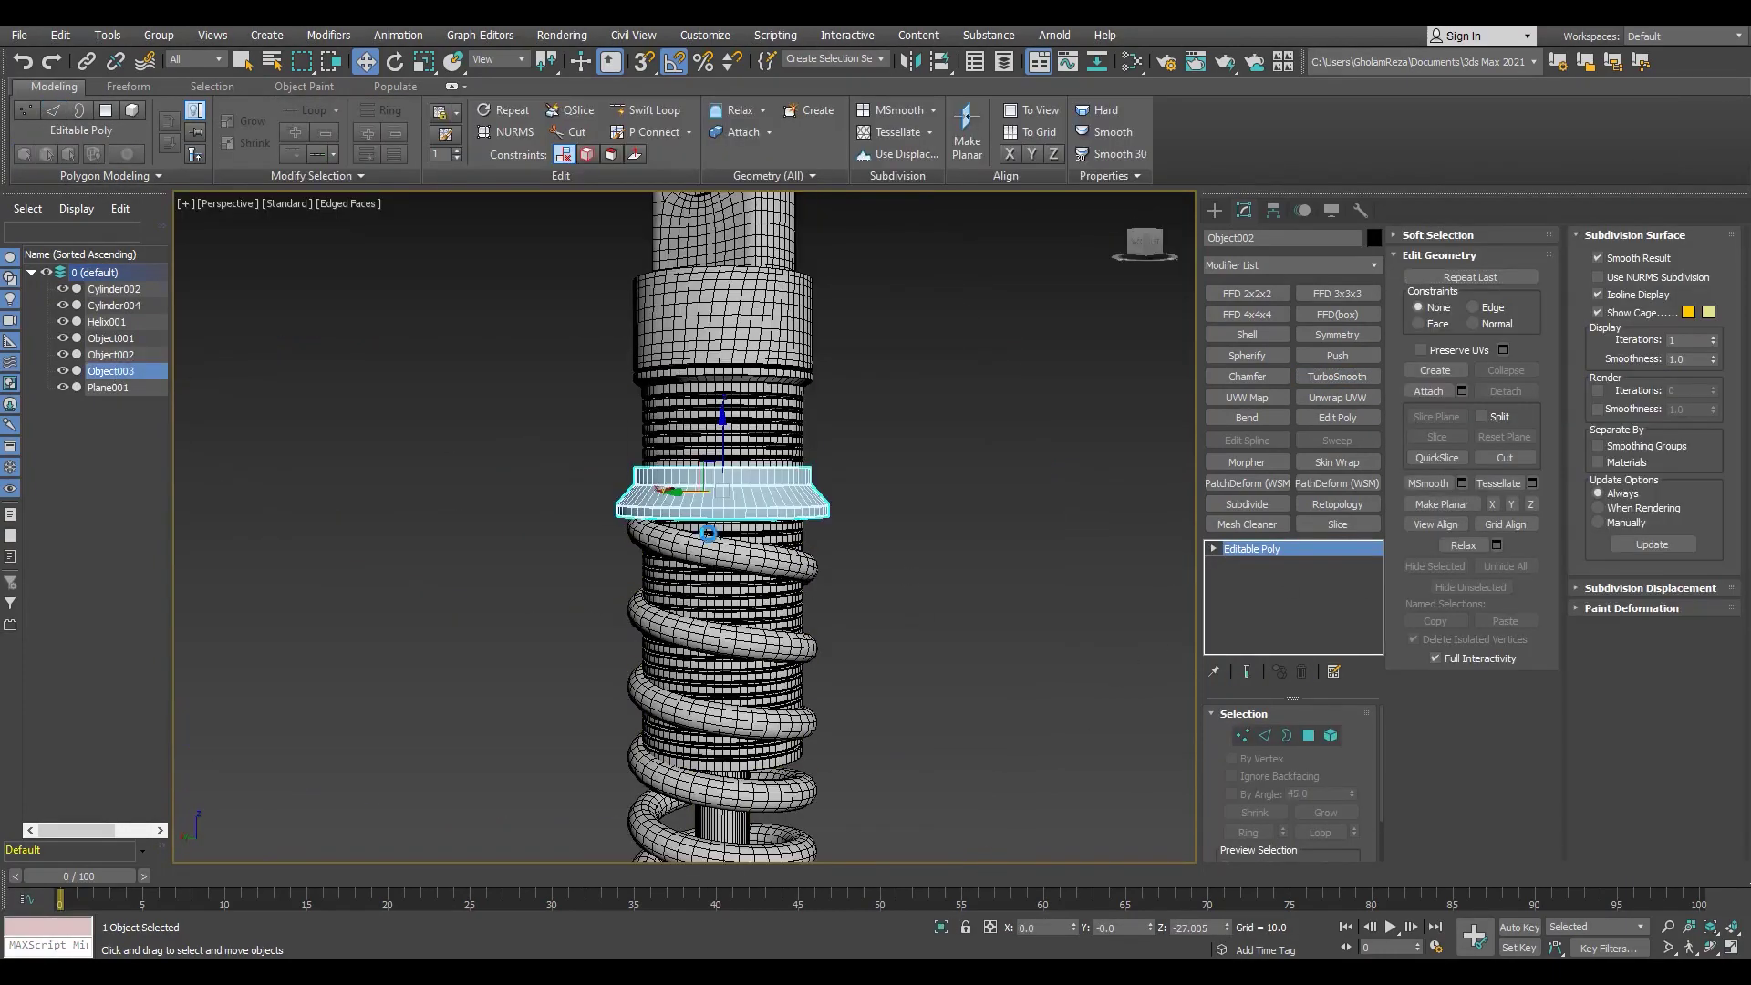
Step: Isolate Object003 and chamfer the rim edges around its bottom cap
{"action": "key", "text": "alt+q"}
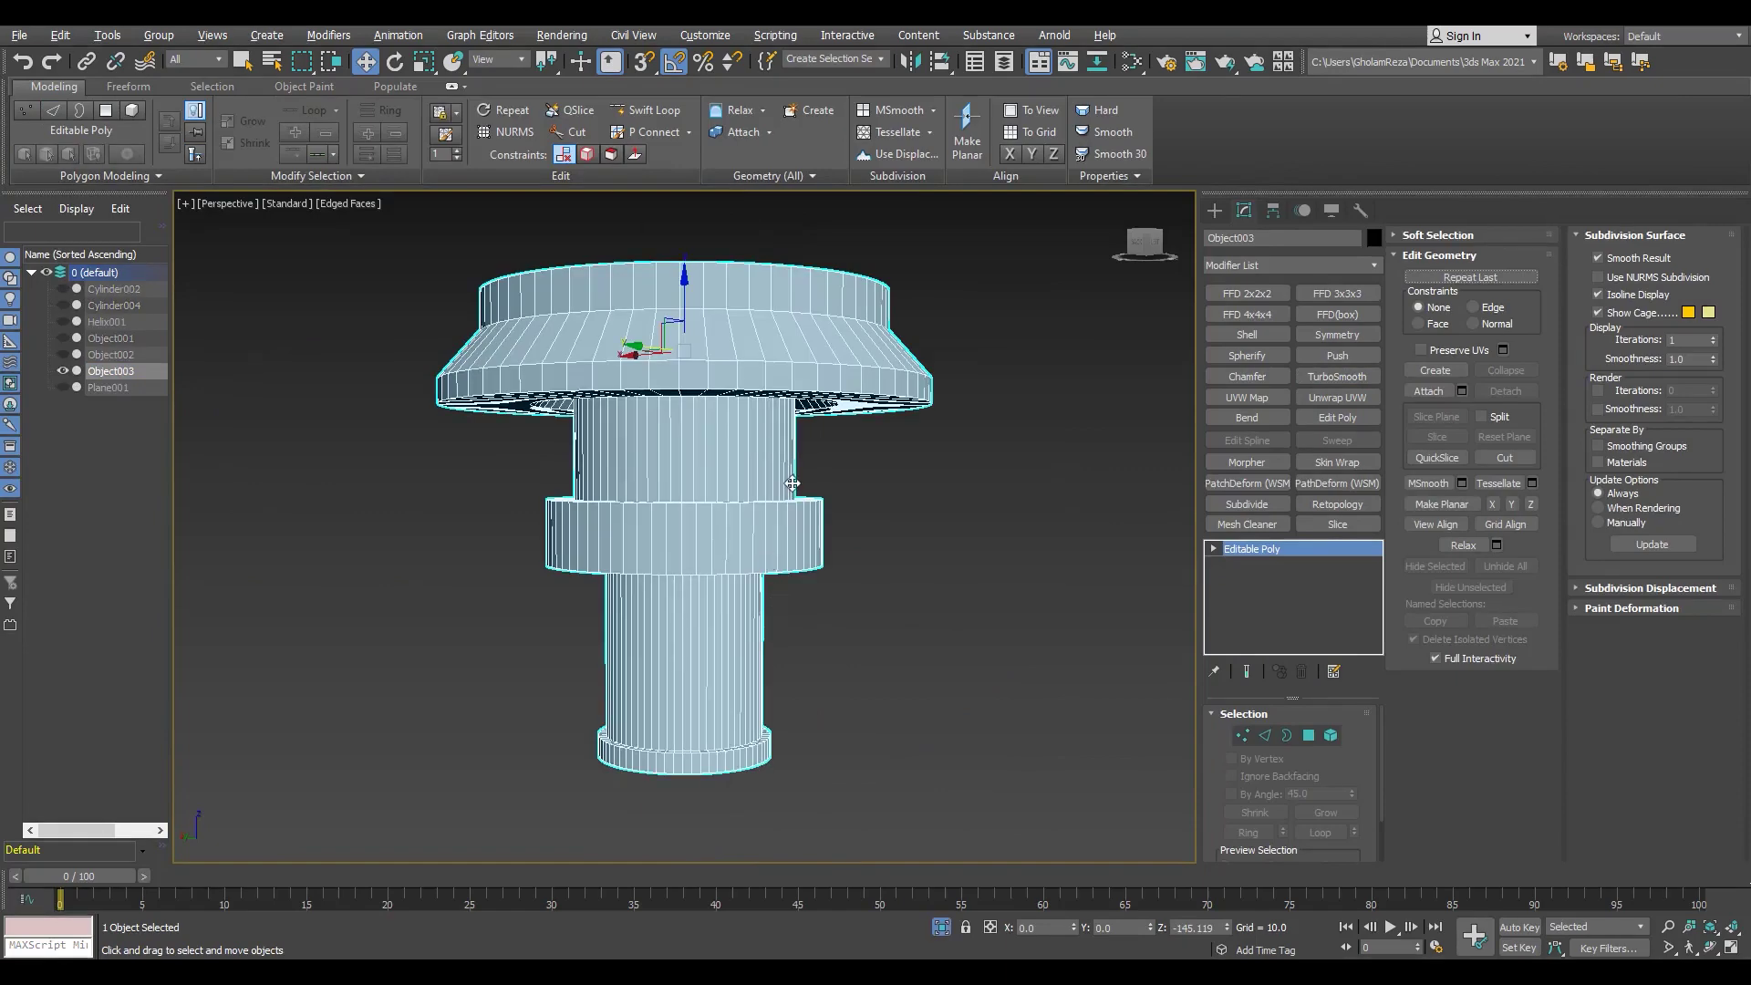
{"action": "key", "text": "2"}
{"action": "middle_click_drag", "start_coordinate": [792, 483], "coordinate": [917, 330], "text": "alt"}
{"action": "mouse_move", "coordinate": [799, 471]}
{"action": "middle_mouse_down", "text": "alt"}
{"action": "mouse_move", "coordinate": [702, 492]}
{"action": "mouse_move", "coordinate": [790, 524]}
{"action": "middle_mouse_up", "text": "alt"}
{"action": "scroll", "coordinate": [702, 492], "scroll_direction": "up", "scroll_amount": 3}
{"action": "key", "text": "4"}
{"action": "key", "text": "2"}
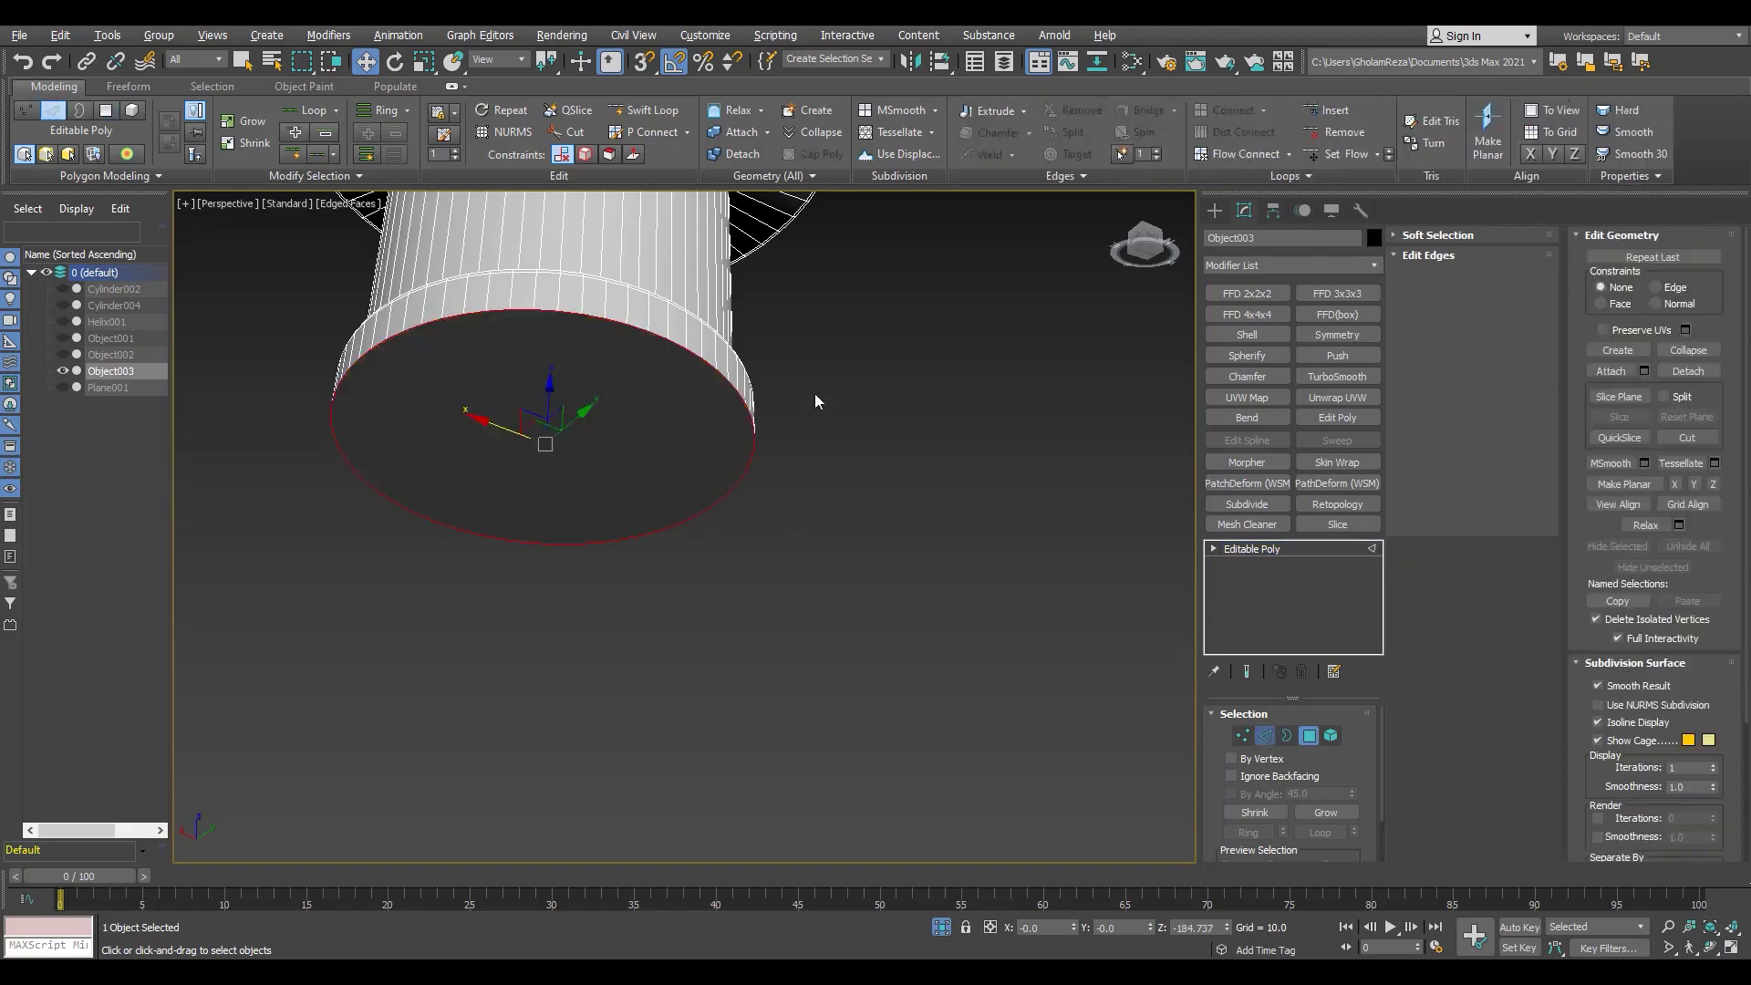
{"action": "scroll", "coordinate": [817, 398], "scroll_direction": "up", "scroll_amount": 2}
{"action": "scroll", "coordinate": [817, 398], "scroll_direction": "up", "scroll_amount": 2}
{"action": "key", "text": "ctrl+shift+c"}
{"action": "left_click", "coordinate": [694, 721]}
Step: Delete Object003's bottom cap face and bridge the open rim edge loops
{"action": "key", "text": "4"}
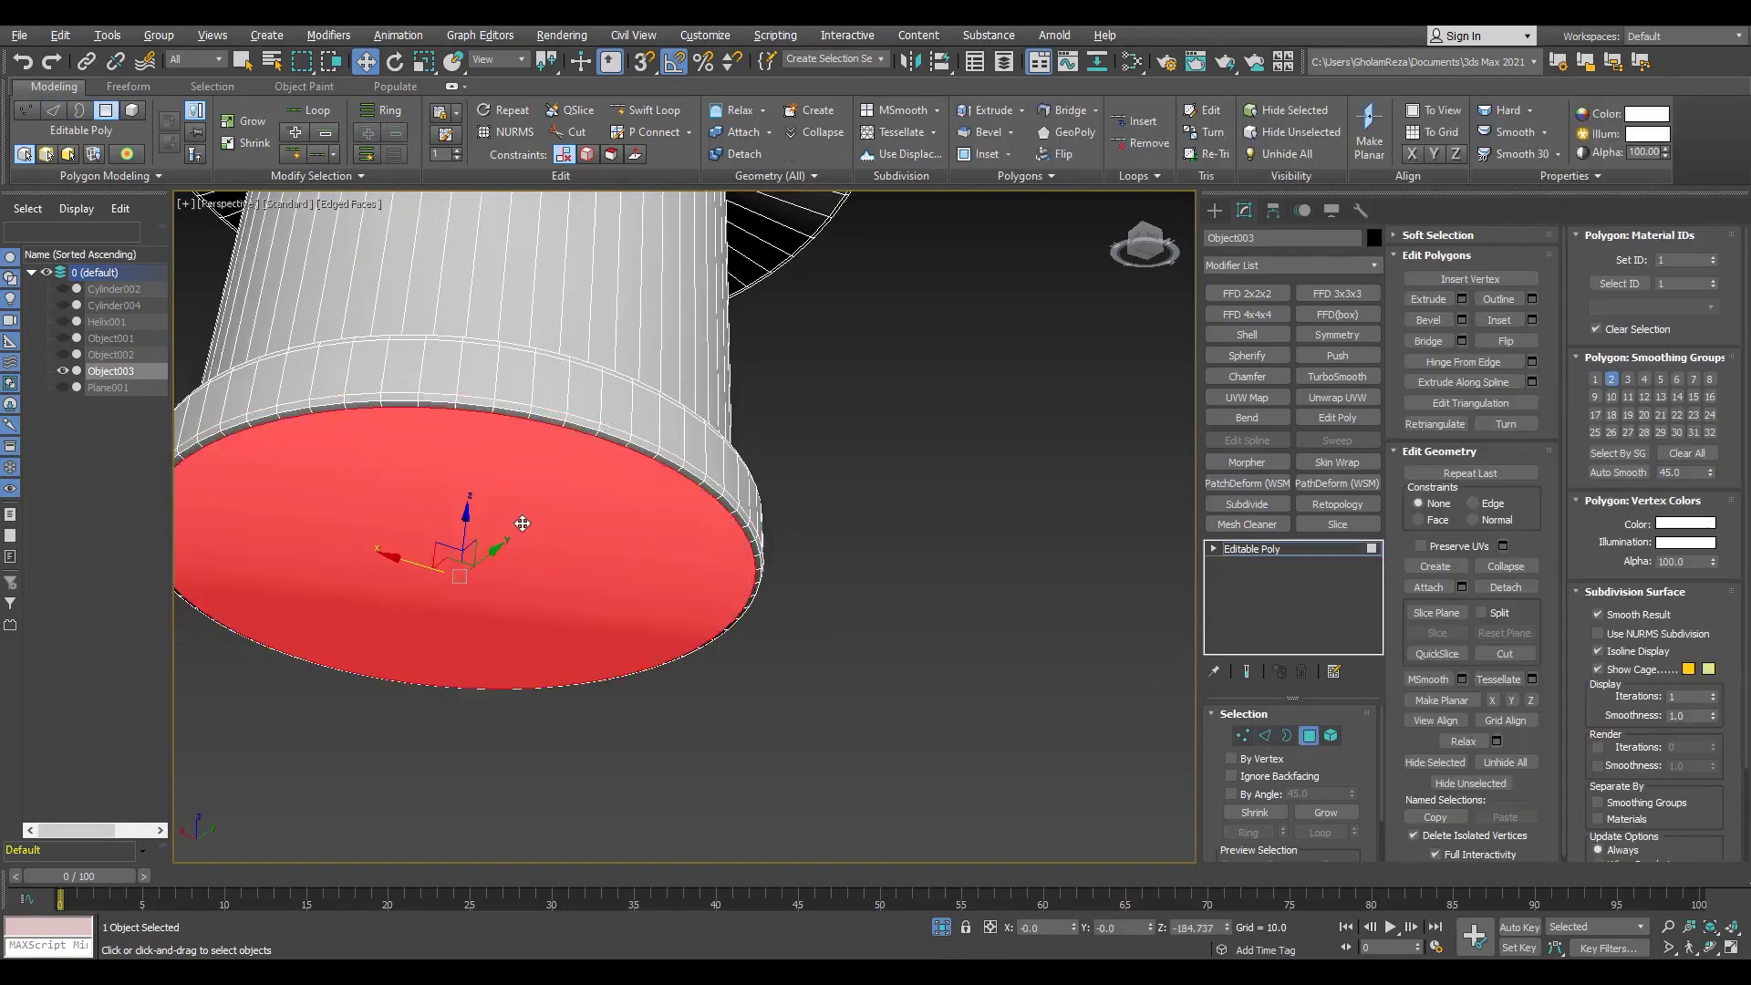
{"action": "key", "text": "Delete"}
{"action": "middle_click_drag", "start_coordinate": [695, 725], "coordinate": [771, 500], "text": "alt"}
{"action": "key", "text": "2"}
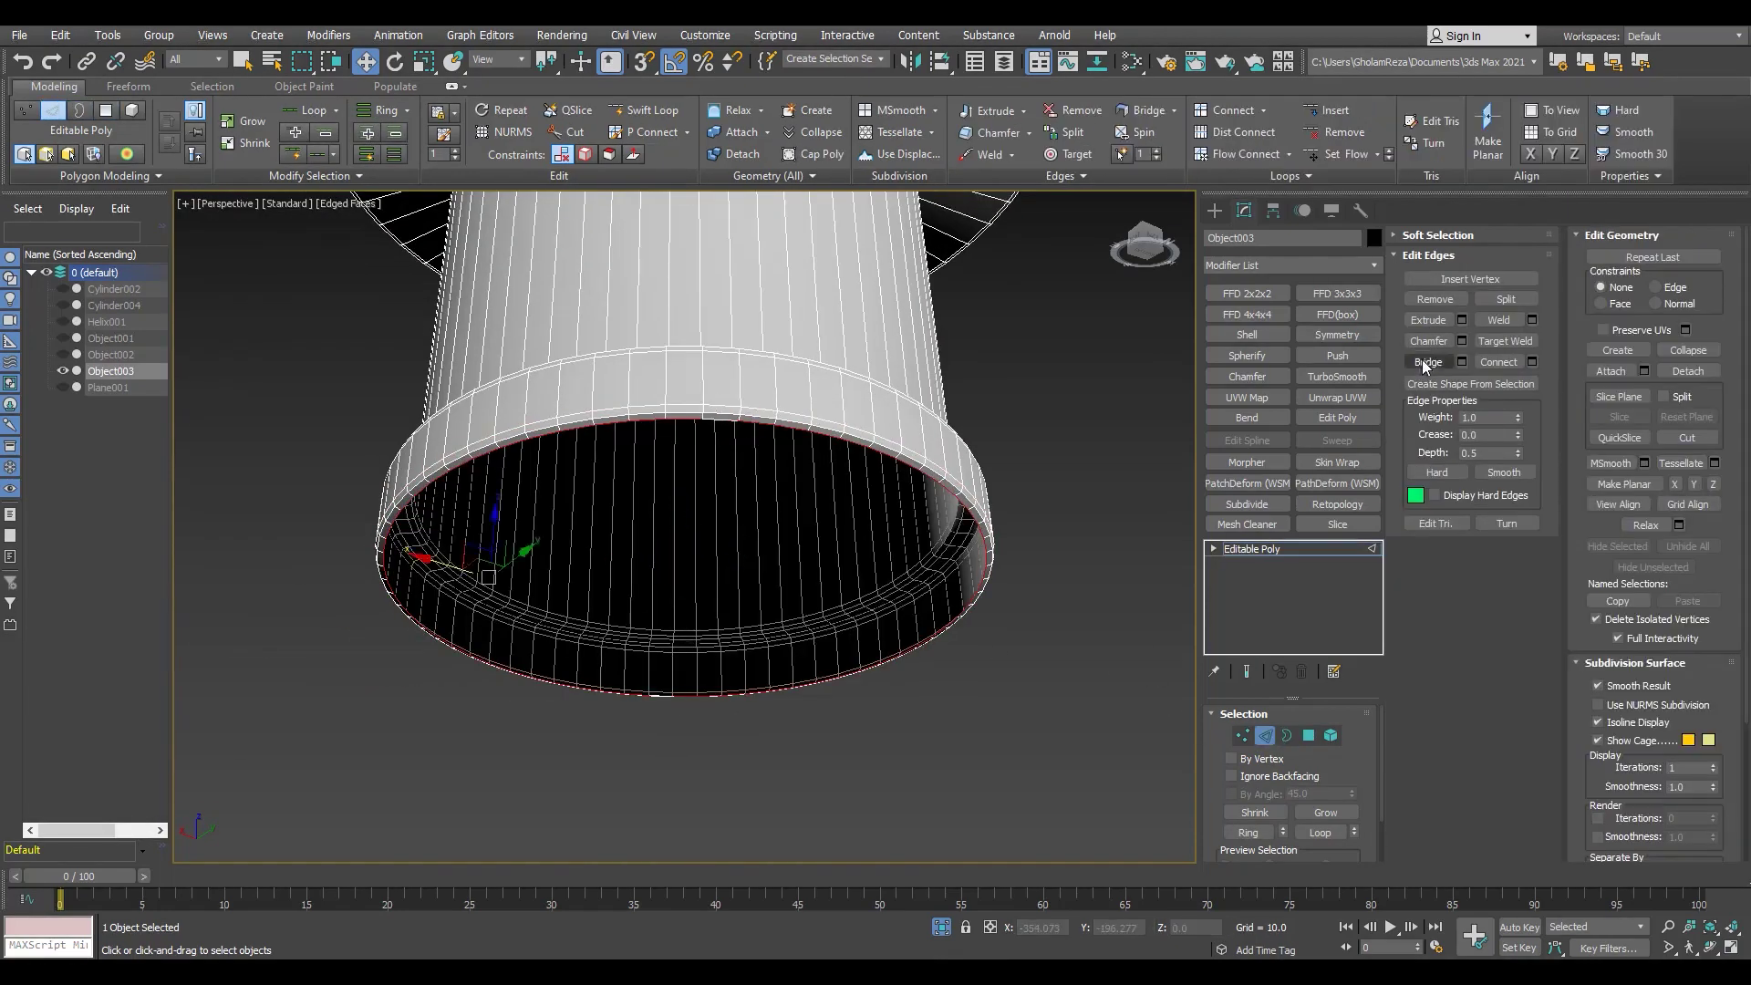
{"action": "left_click", "coordinate": [1425, 365]}
{"action": "scroll", "coordinate": [735, 585], "scroll_direction": "up", "scroll_amount": 3}
{"action": "scroll", "coordinate": [735, 586], "scroll_direction": "down", "scroll_amount": 3}
{"action": "scroll", "coordinate": [828, 551], "scroll_direction": "down", "scroll_amount": 3}
Step: Test TurboSmooth on Object003, then remove it and restore the wireframe edges
{"action": "key", "text": "2"}
{"action": "key", "text": "F4"}
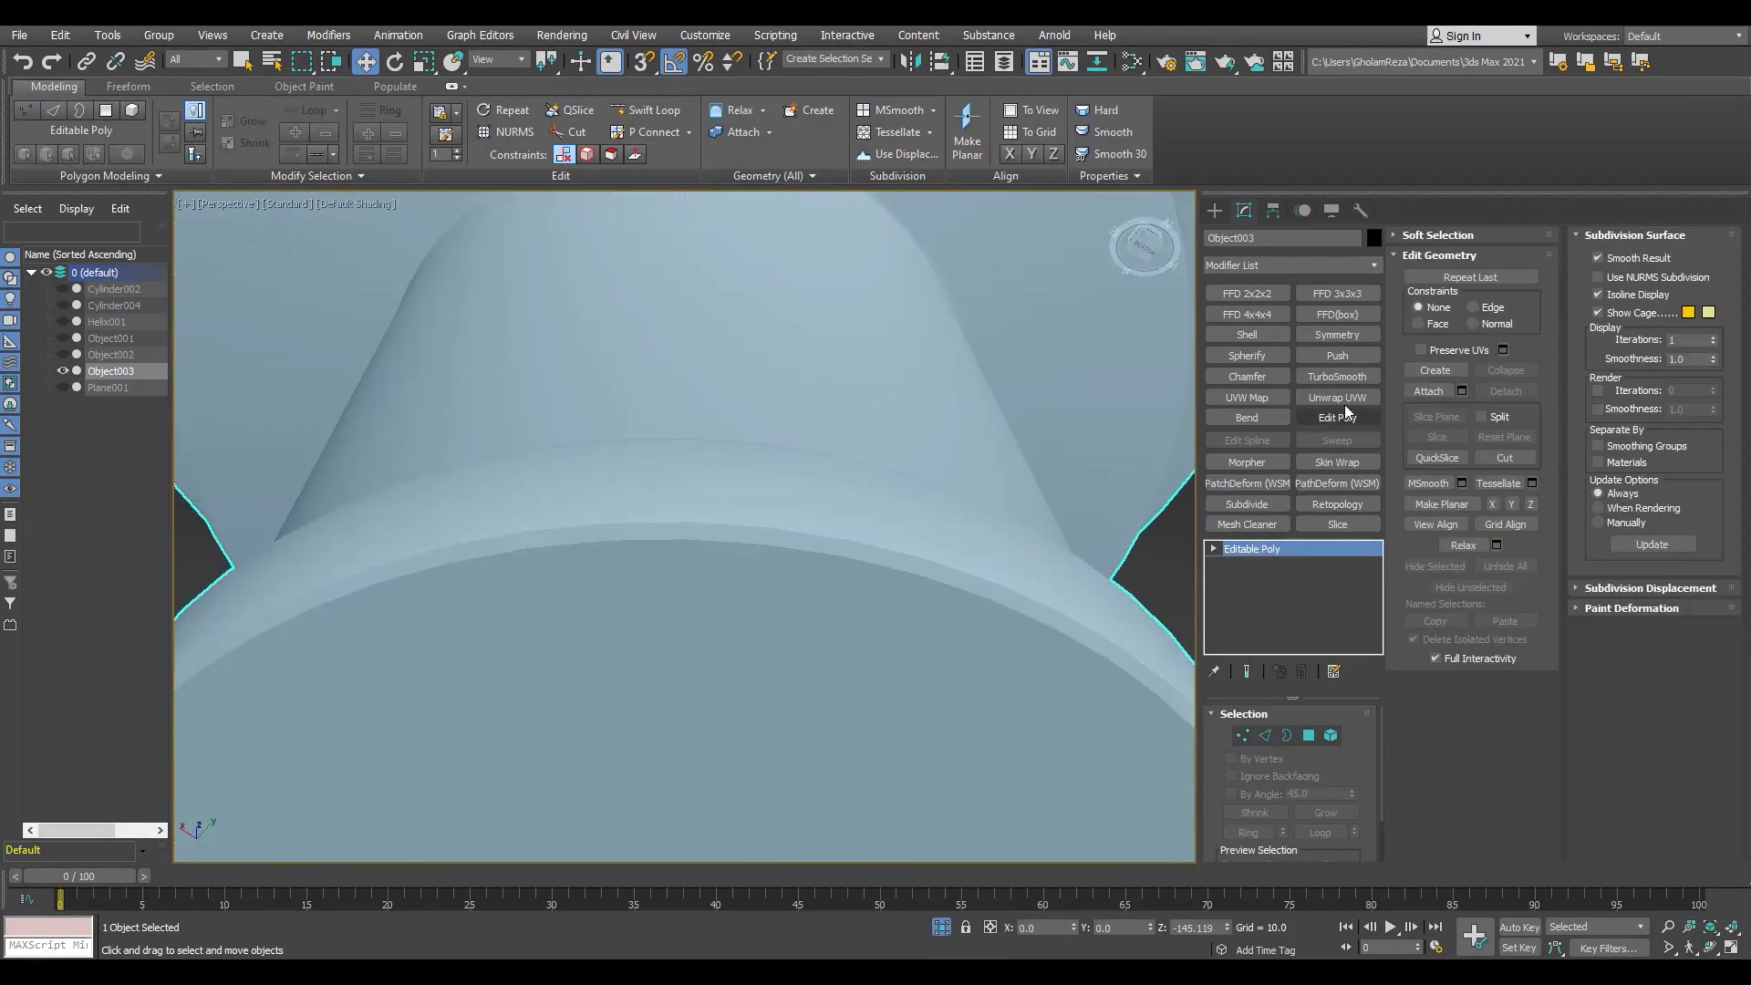
{"action": "left_click", "coordinate": [1337, 375]}
{"action": "scroll", "coordinate": [586, 567], "scroll_direction": "down", "scroll_amount": 4}
{"action": "middle_click_drag", "start_coordinate": [722, 530], "coordinate": [693, 410], "text": "alt"}
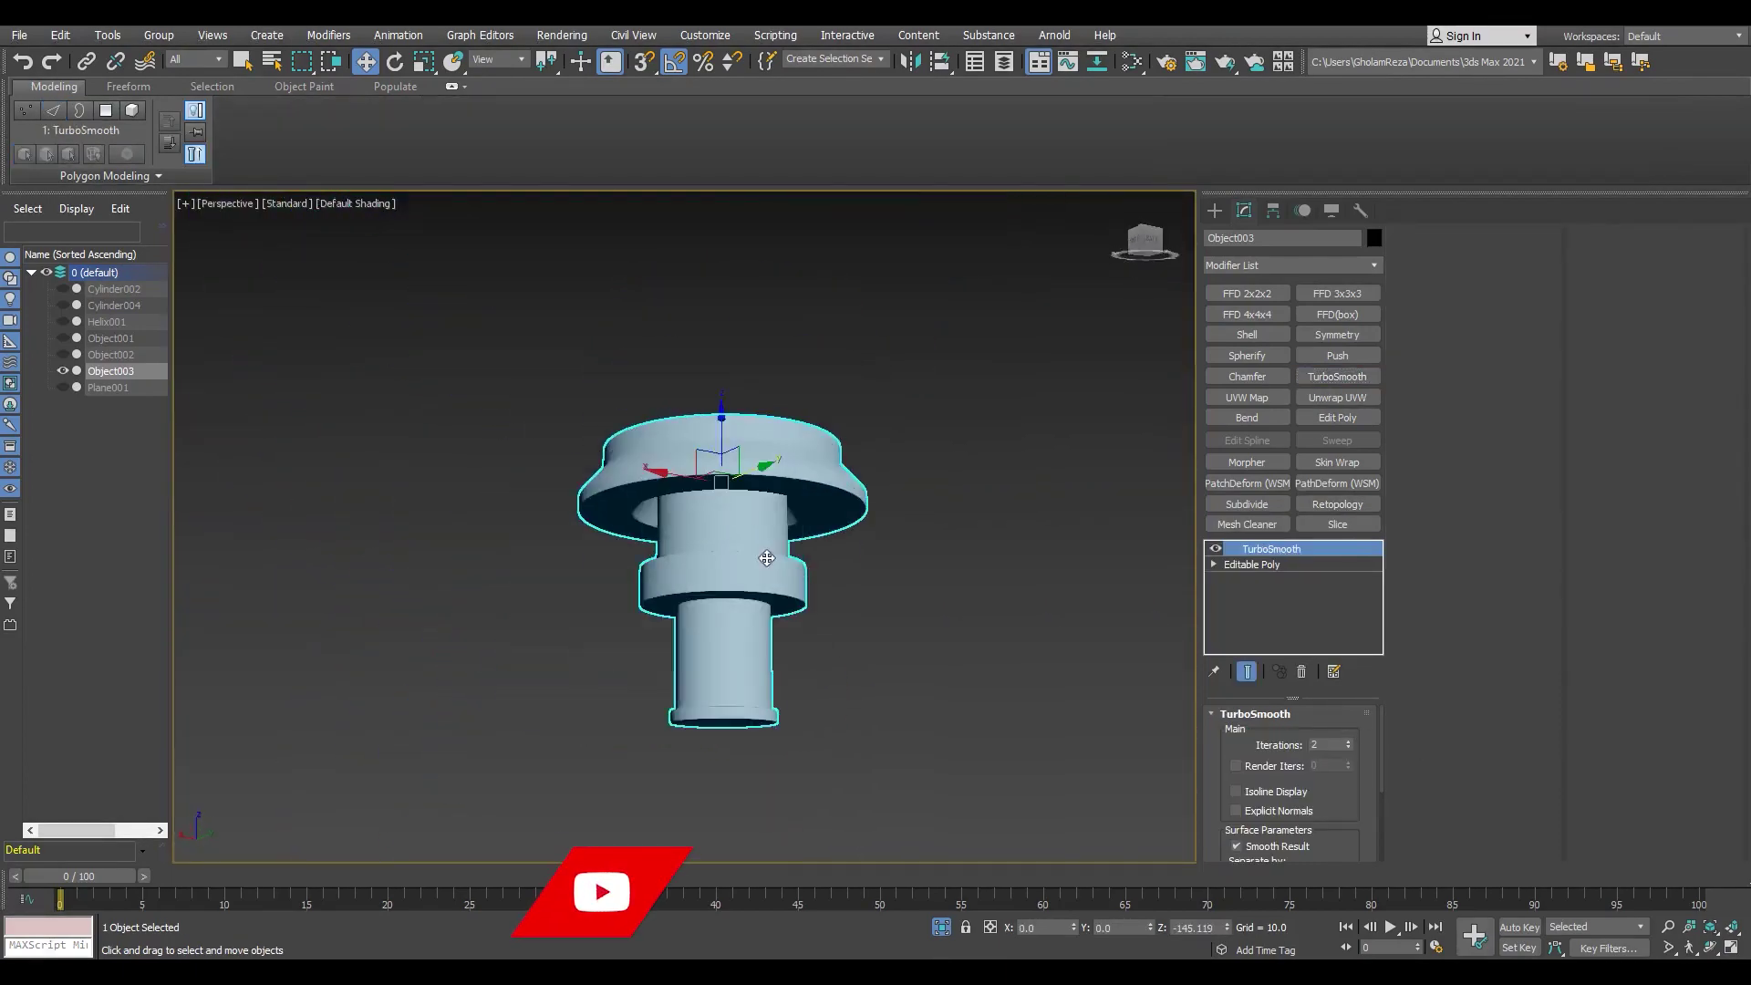
{"action": "left_click", "coordinate": [1301, 671]}
{"action": "key", "text": "F4"}
Step: Isolate the clevis Plane001 and chamfer its outer-ring edges by 0.252
{"action": "left_click", "coordinate": [941, 926]}
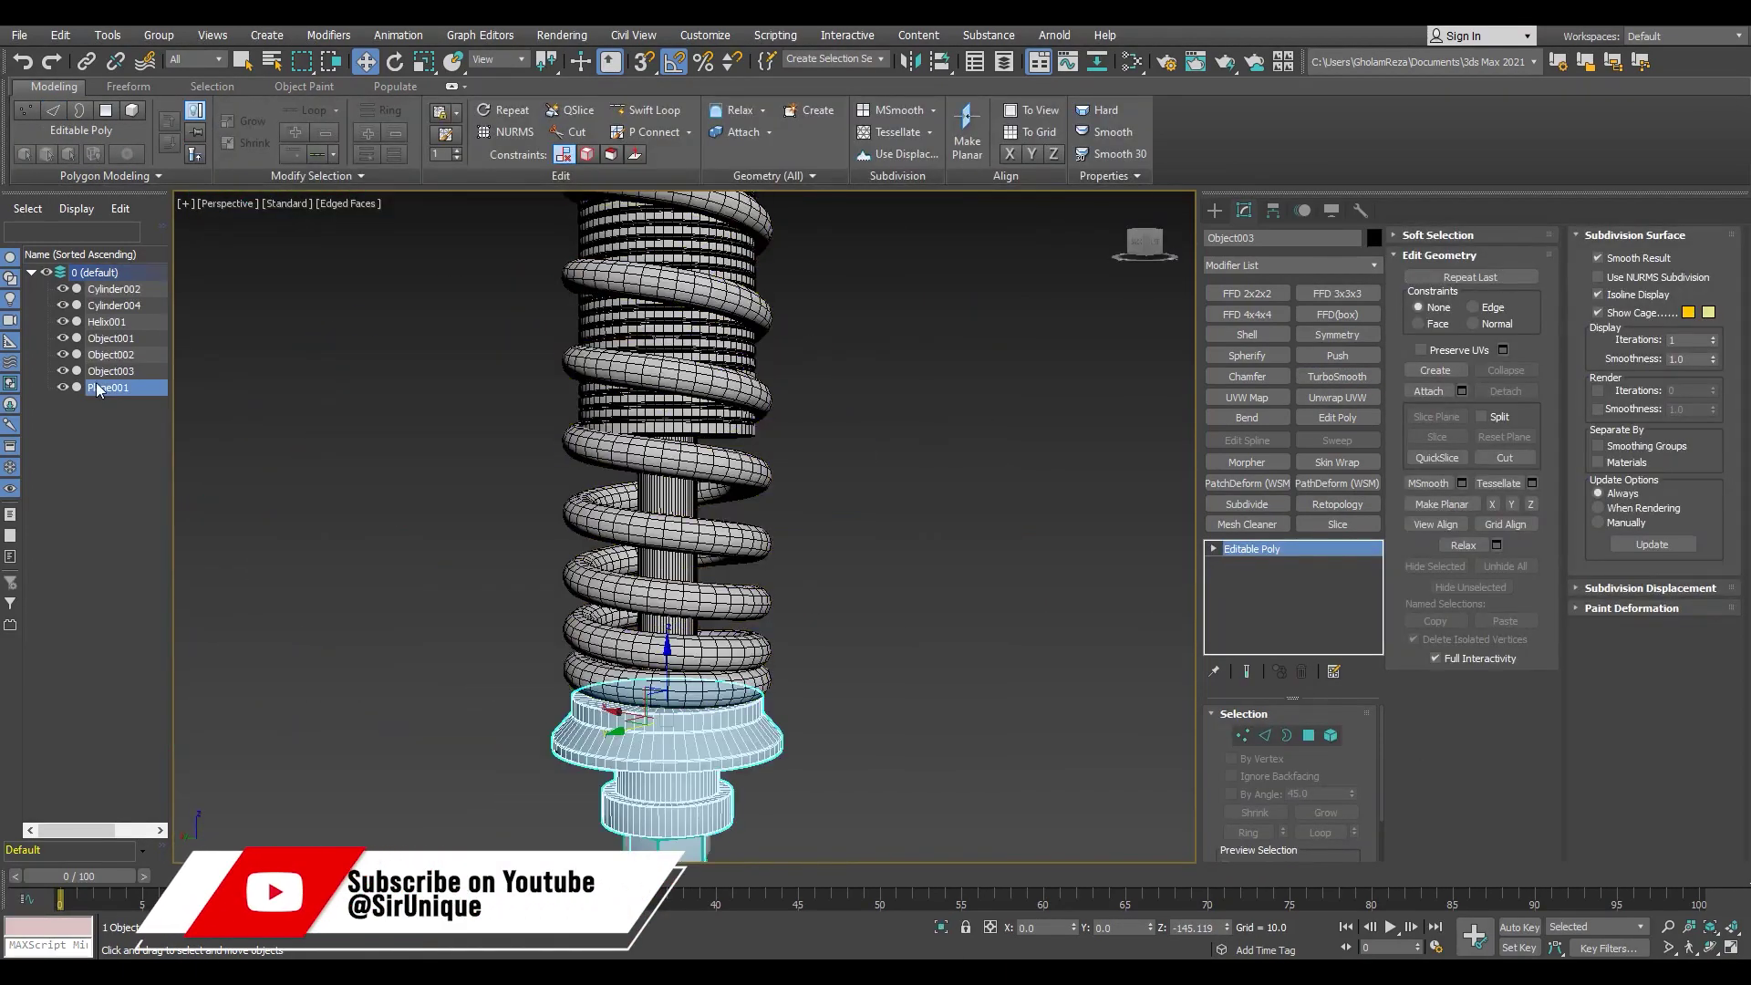
{"action": "left_click", "coordinate": [107, 387]}
{"action": "left_click", "coordinate": [941, 926]}
{"action": "key", "text": "4"}
{"action": "left_click", "coordinate": [517, 776]}
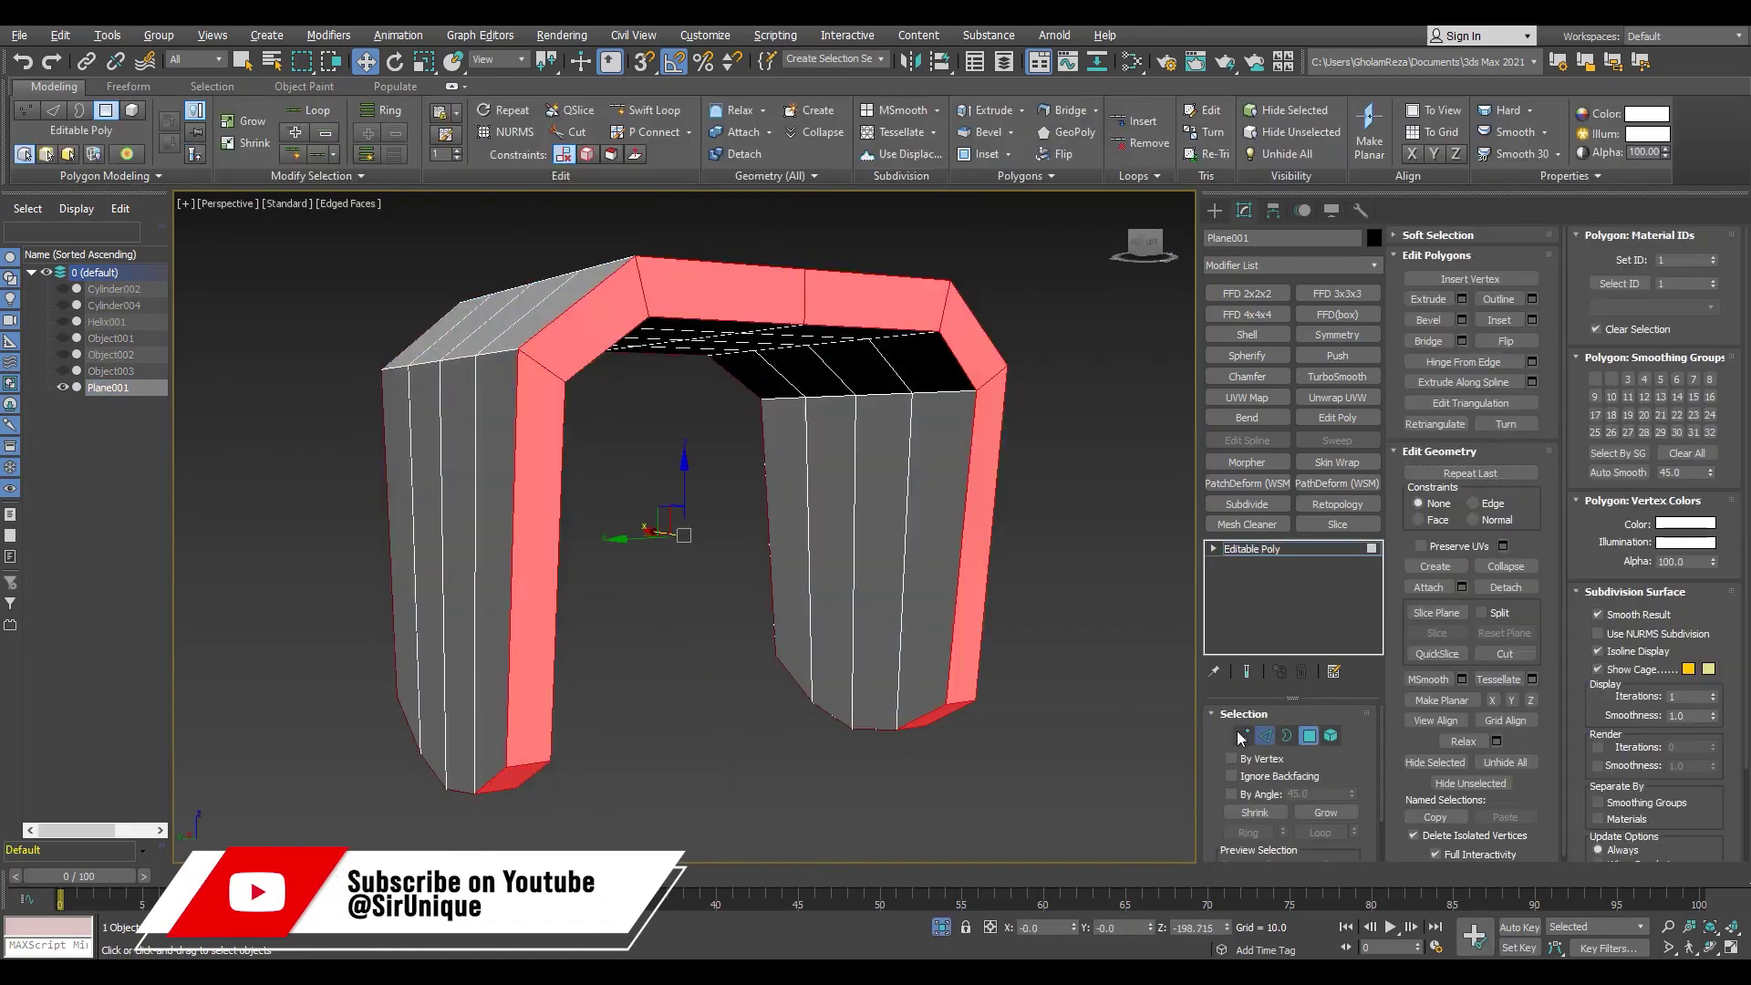
{"action": "key", "text": "2"}
{"action": "middle_click_drag", "start_coordinate": [693, 511], "coordinate": [630, 472], "text": "alt"}
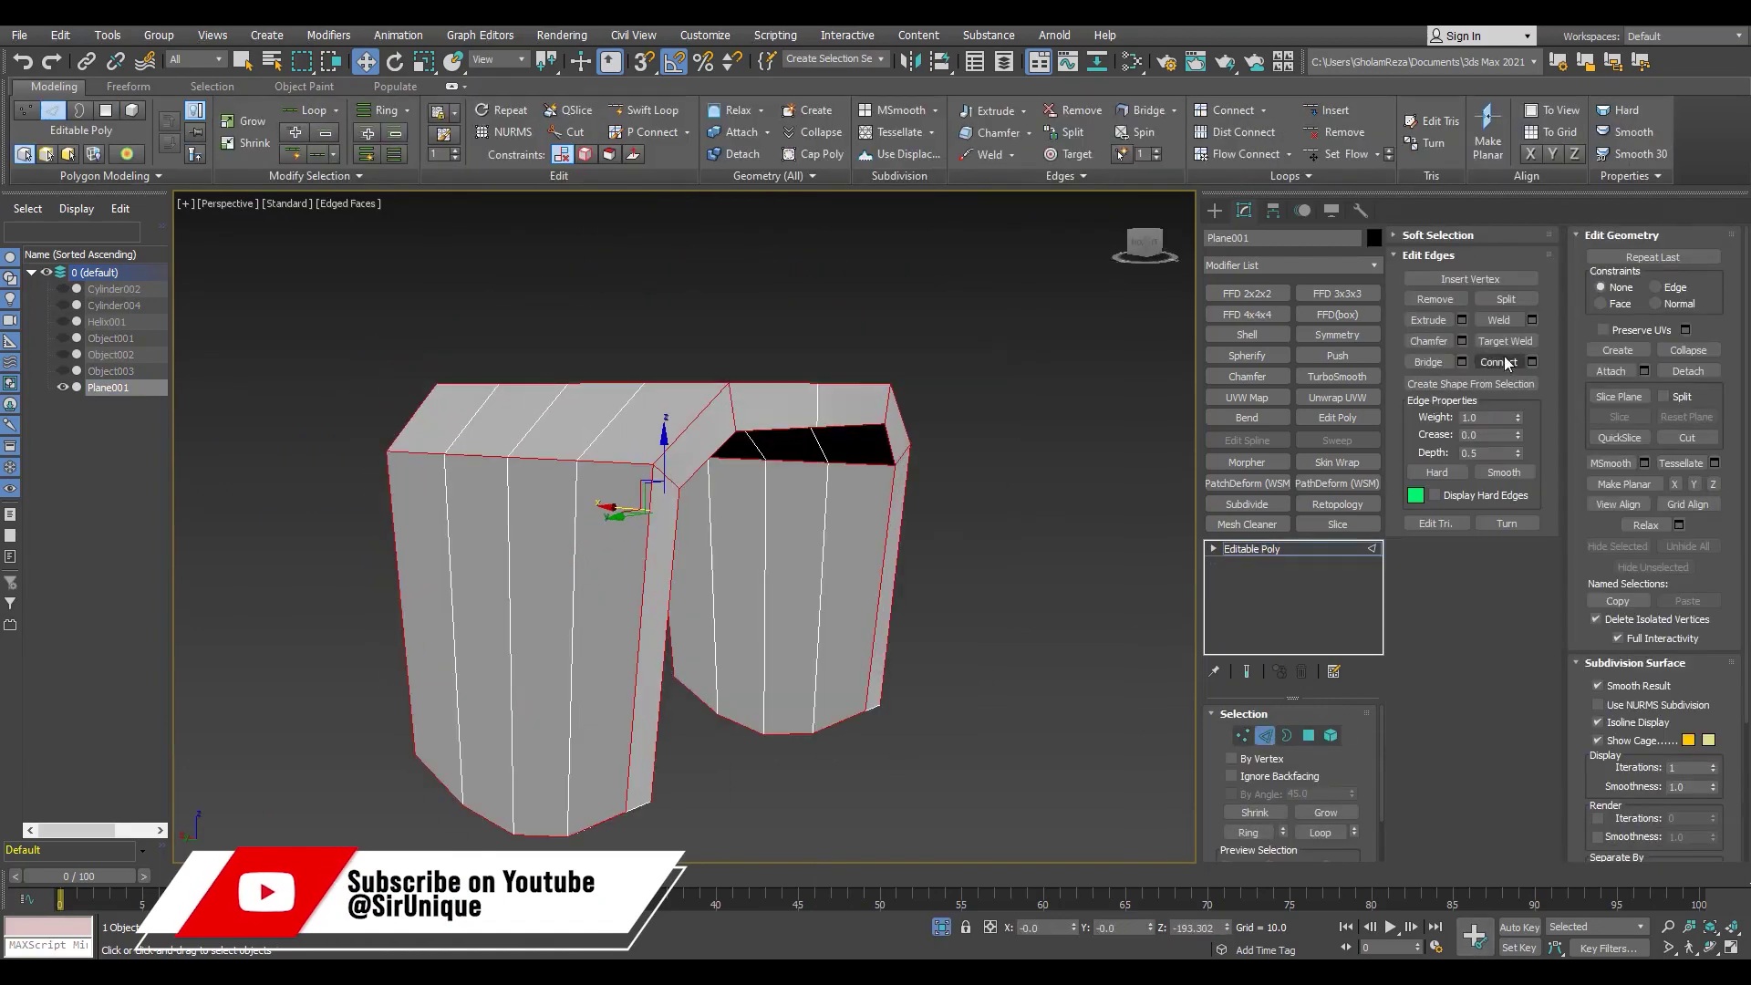
{"action": "left_click_drag", "start_coordinate": [697, 562], "coordinate": [699, 550]}
Step: Connect edges across the clevis sides to add support loops, undoing a trial TurboSmooth
{"action": "key", "text": "F3"}
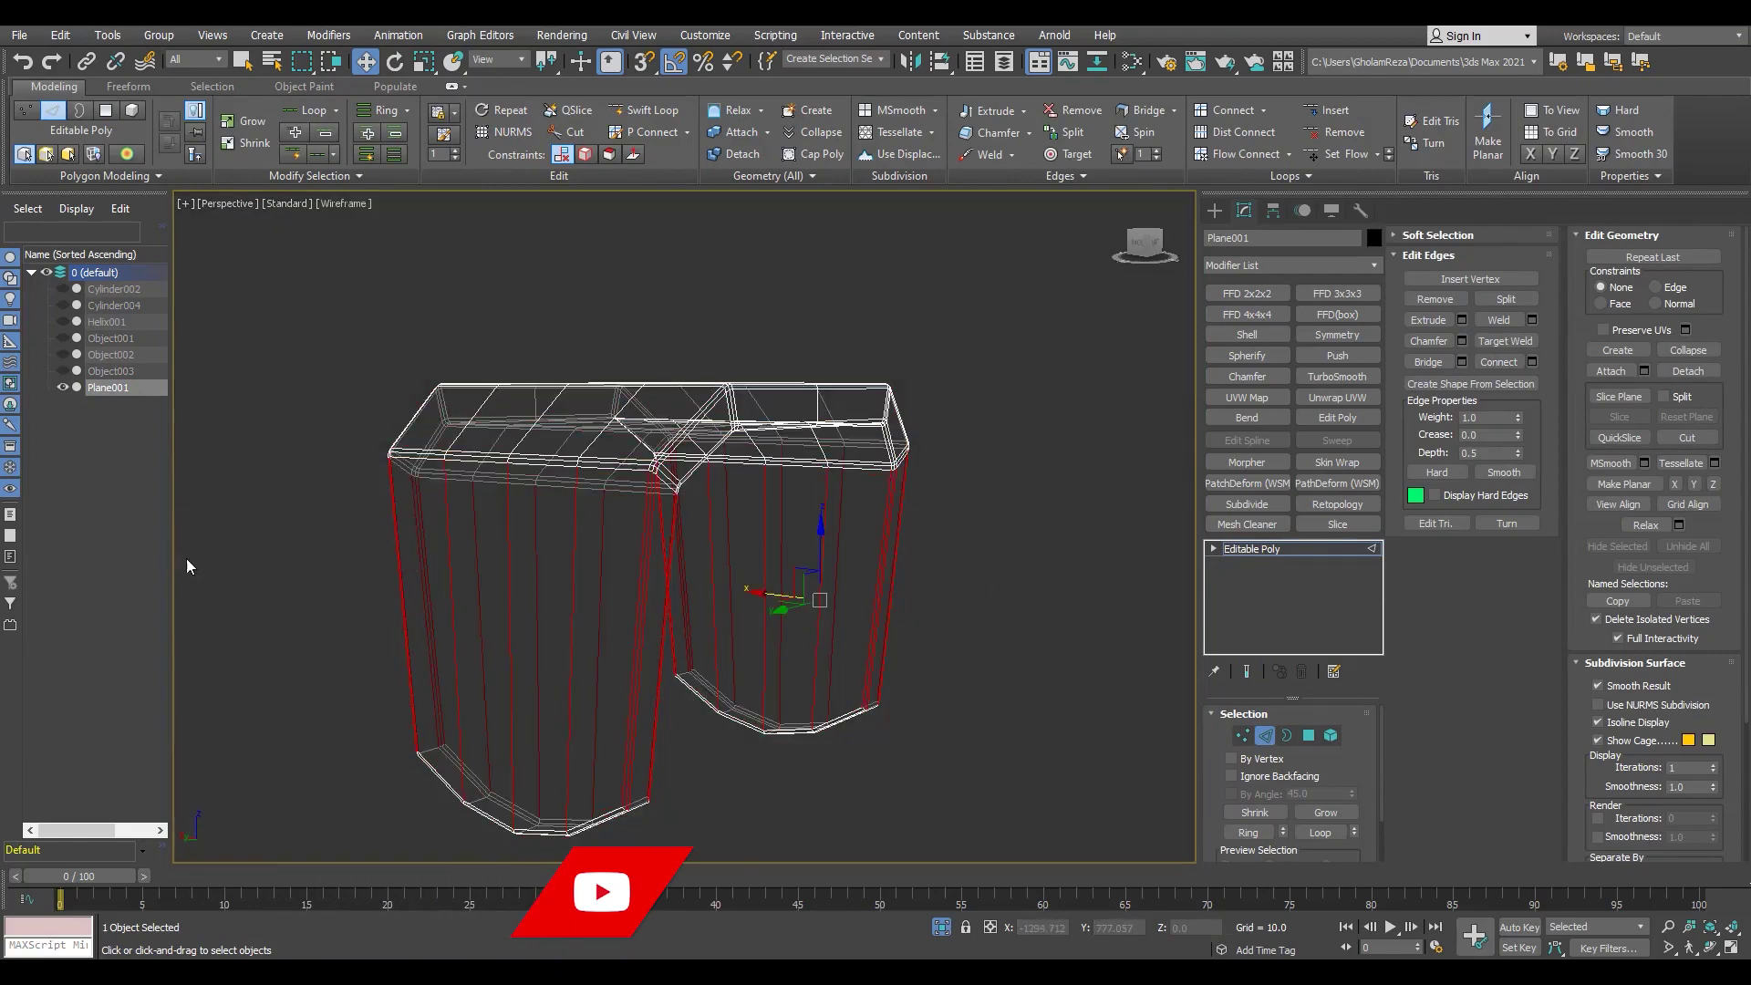
{"action": "left_click", "coordinate": [1534, 363]}
{"action": "key", "text": "F3"}
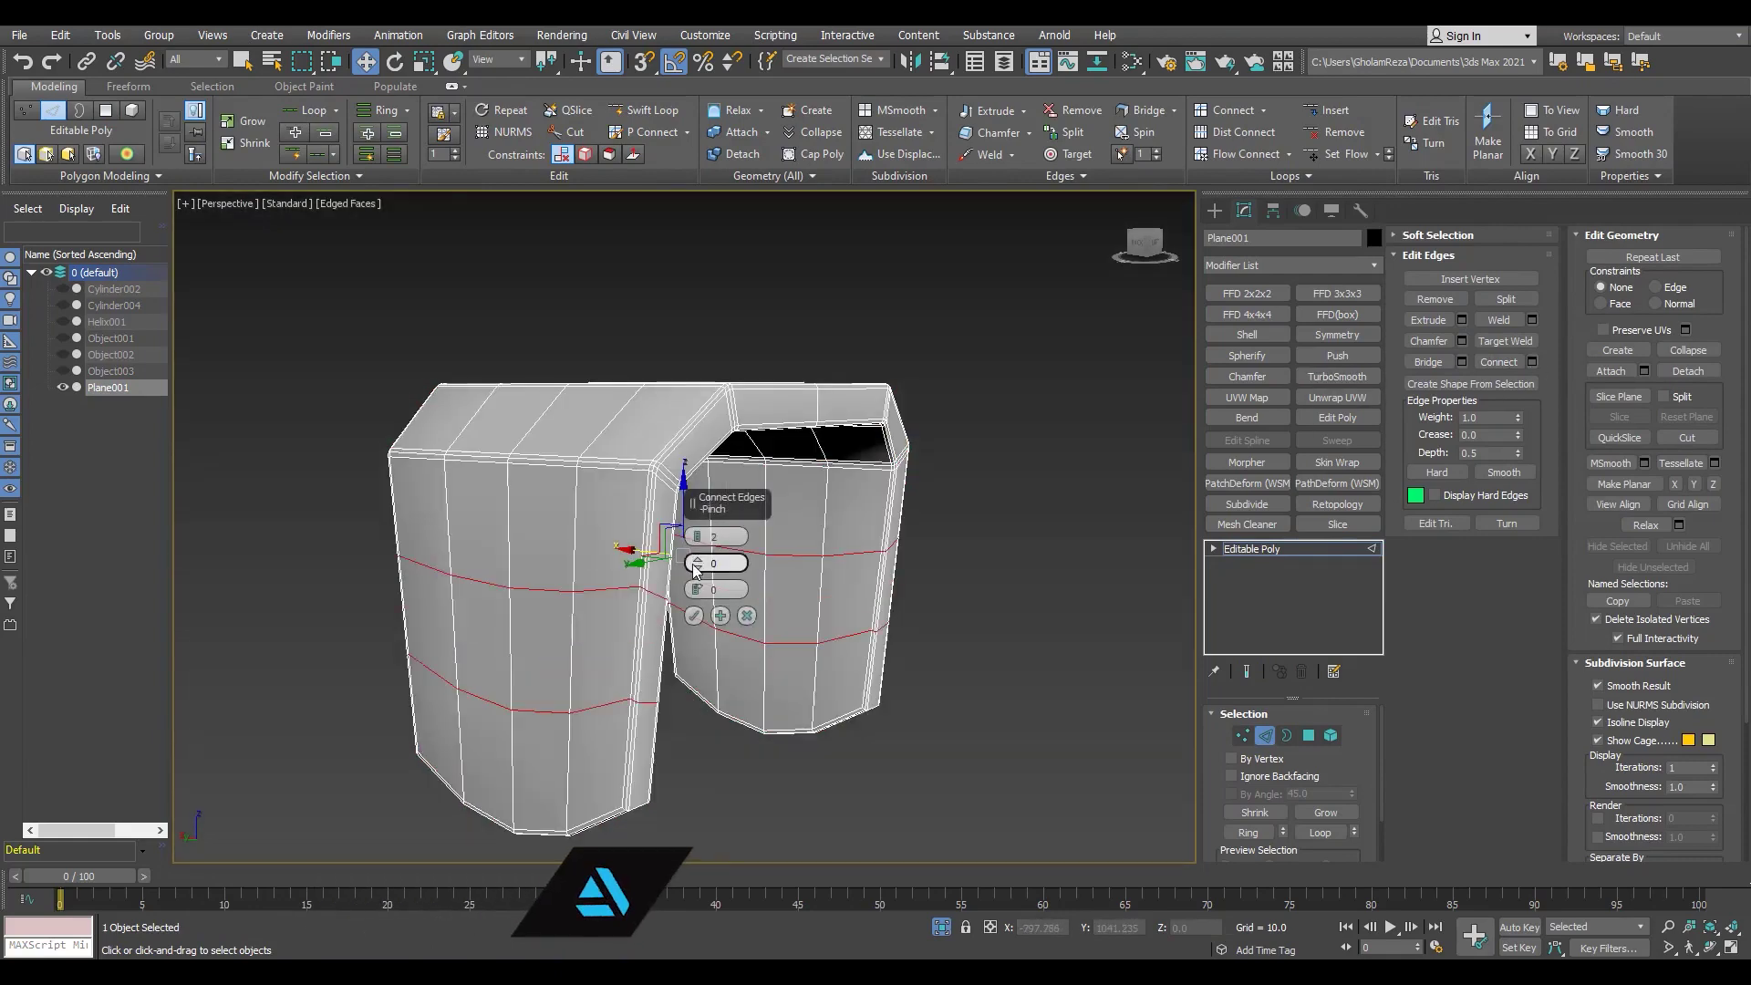
{"action": "left_click", "coordinate": [694, 617]}
{"action": "left_click", "coordinate": [1337, 375]}
{"action": "key", "text": "F4"}
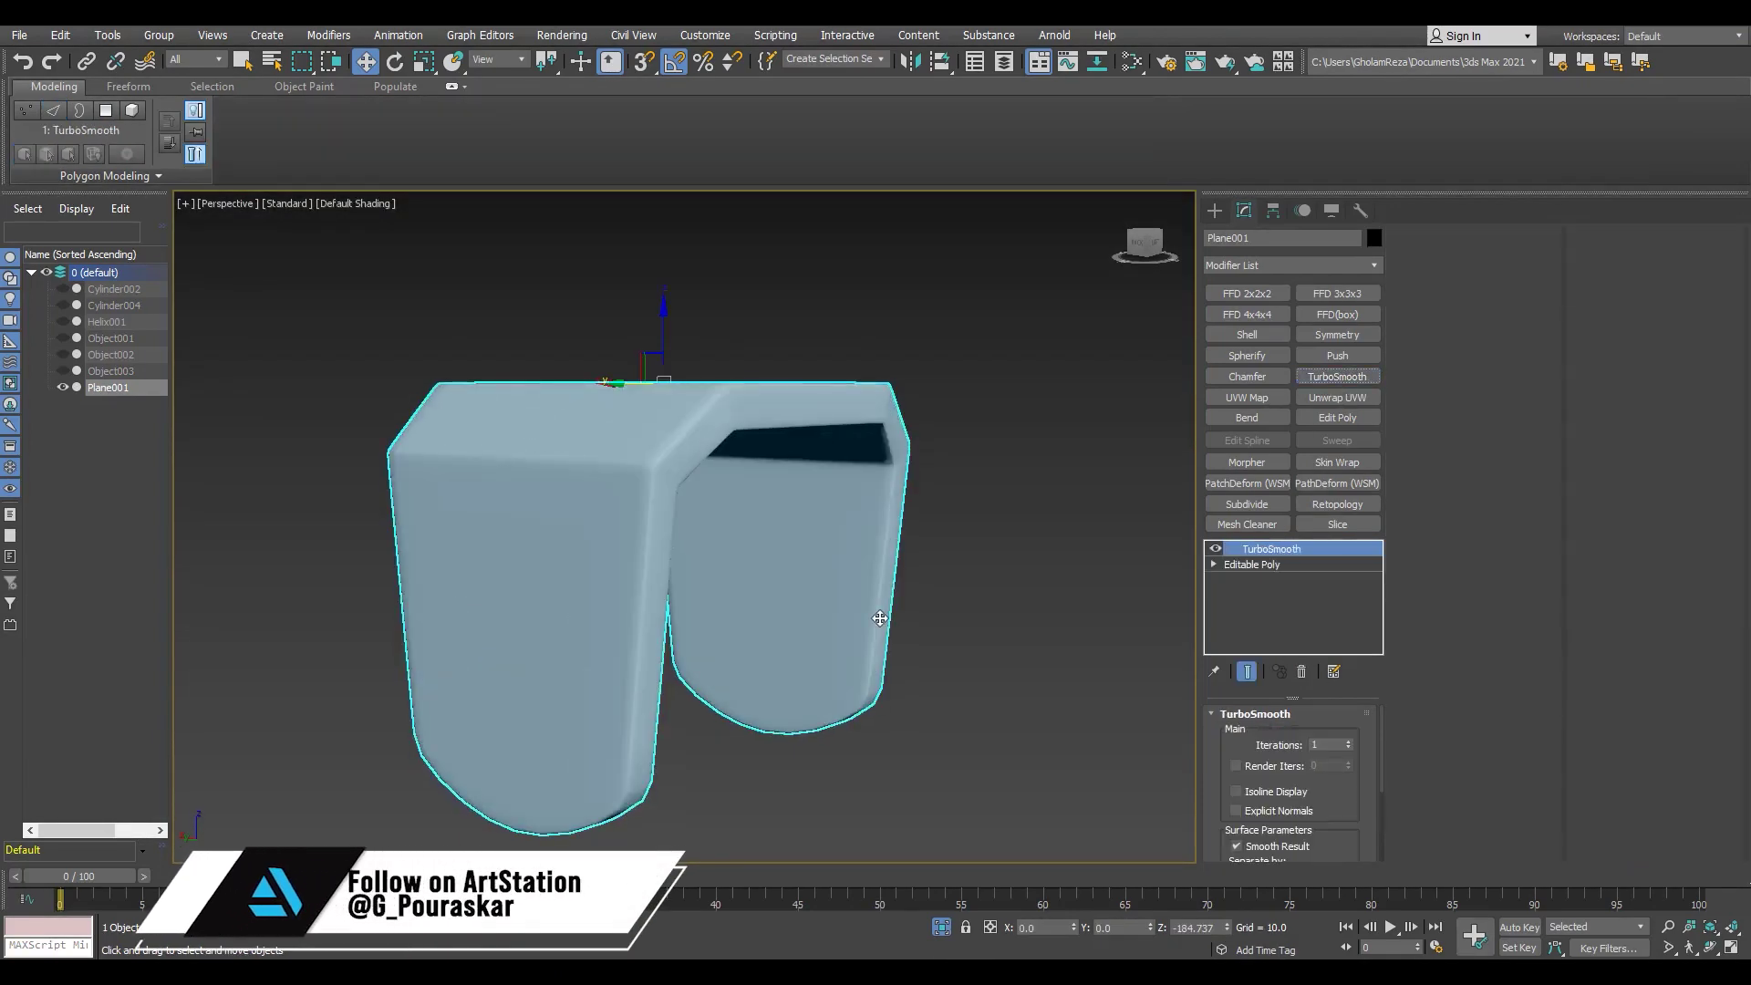
{"action": "key", "text": "ctrl+z"}
{"action": "key", "text": "F4"}
{"action": "scroll", "coordinate": [574, 696], "scroll_direction": "up", "scroll_amount": 3}
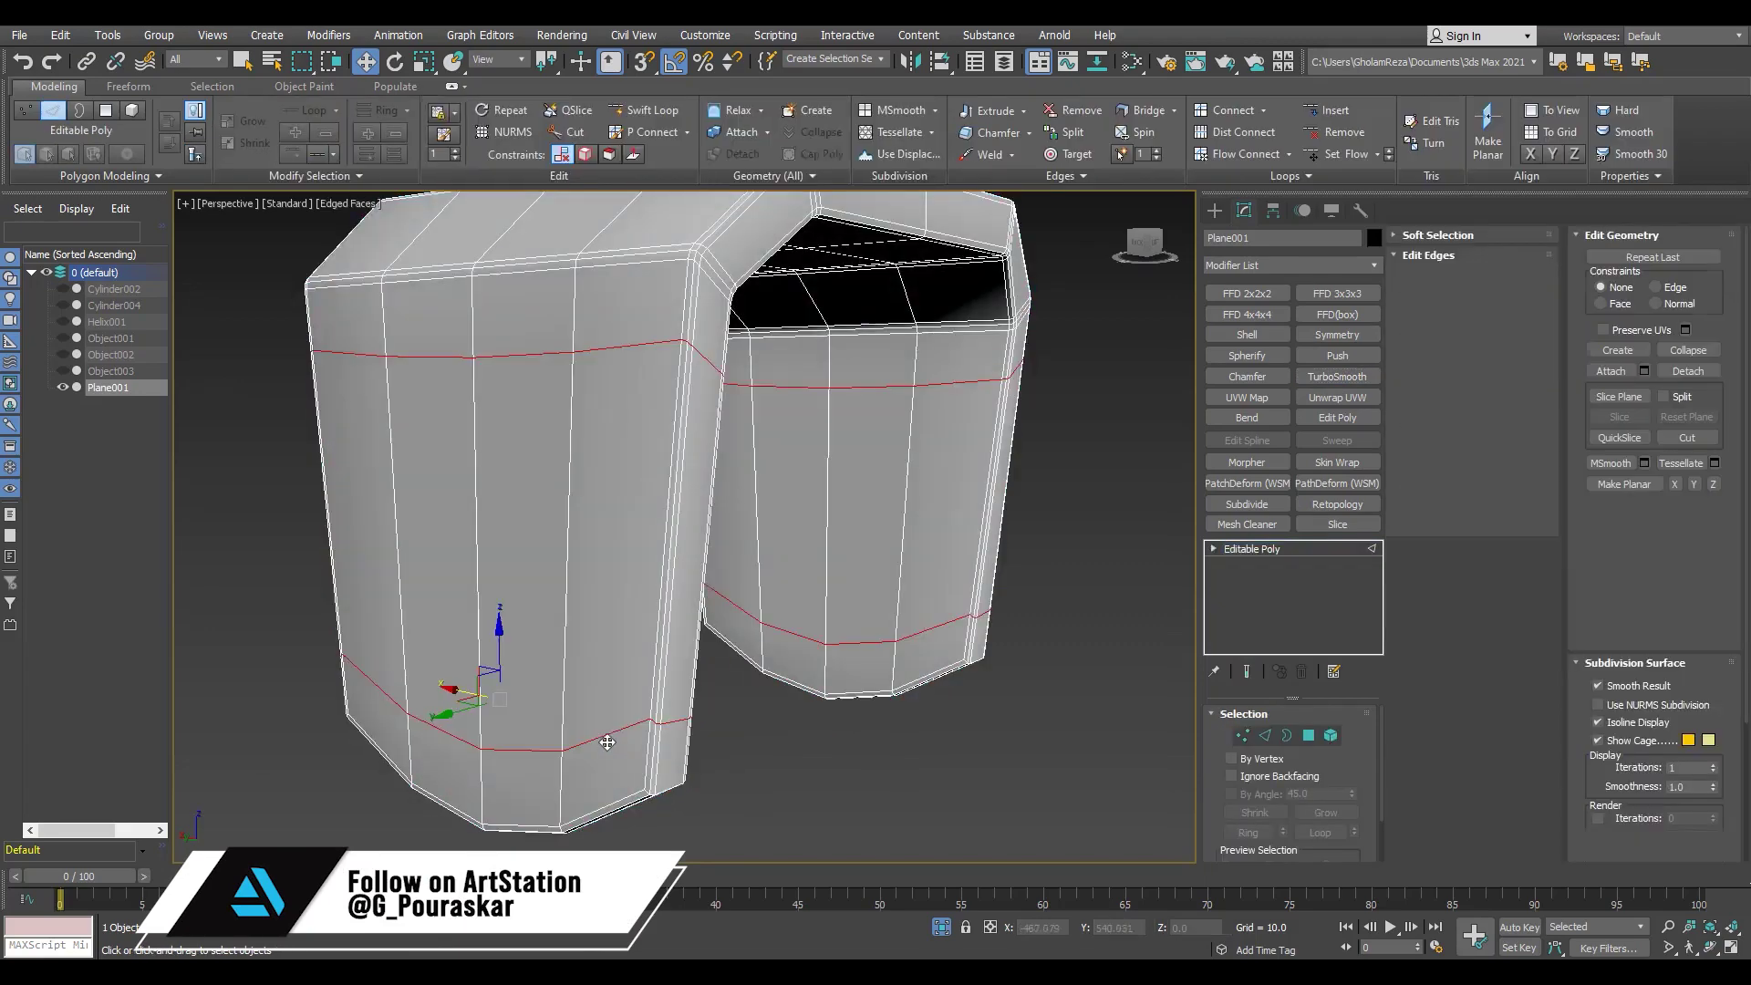
Step: Preview TurboSmooth on the clevis again, undo it, and unhide all parts
{"action": "key", "text": "2"}
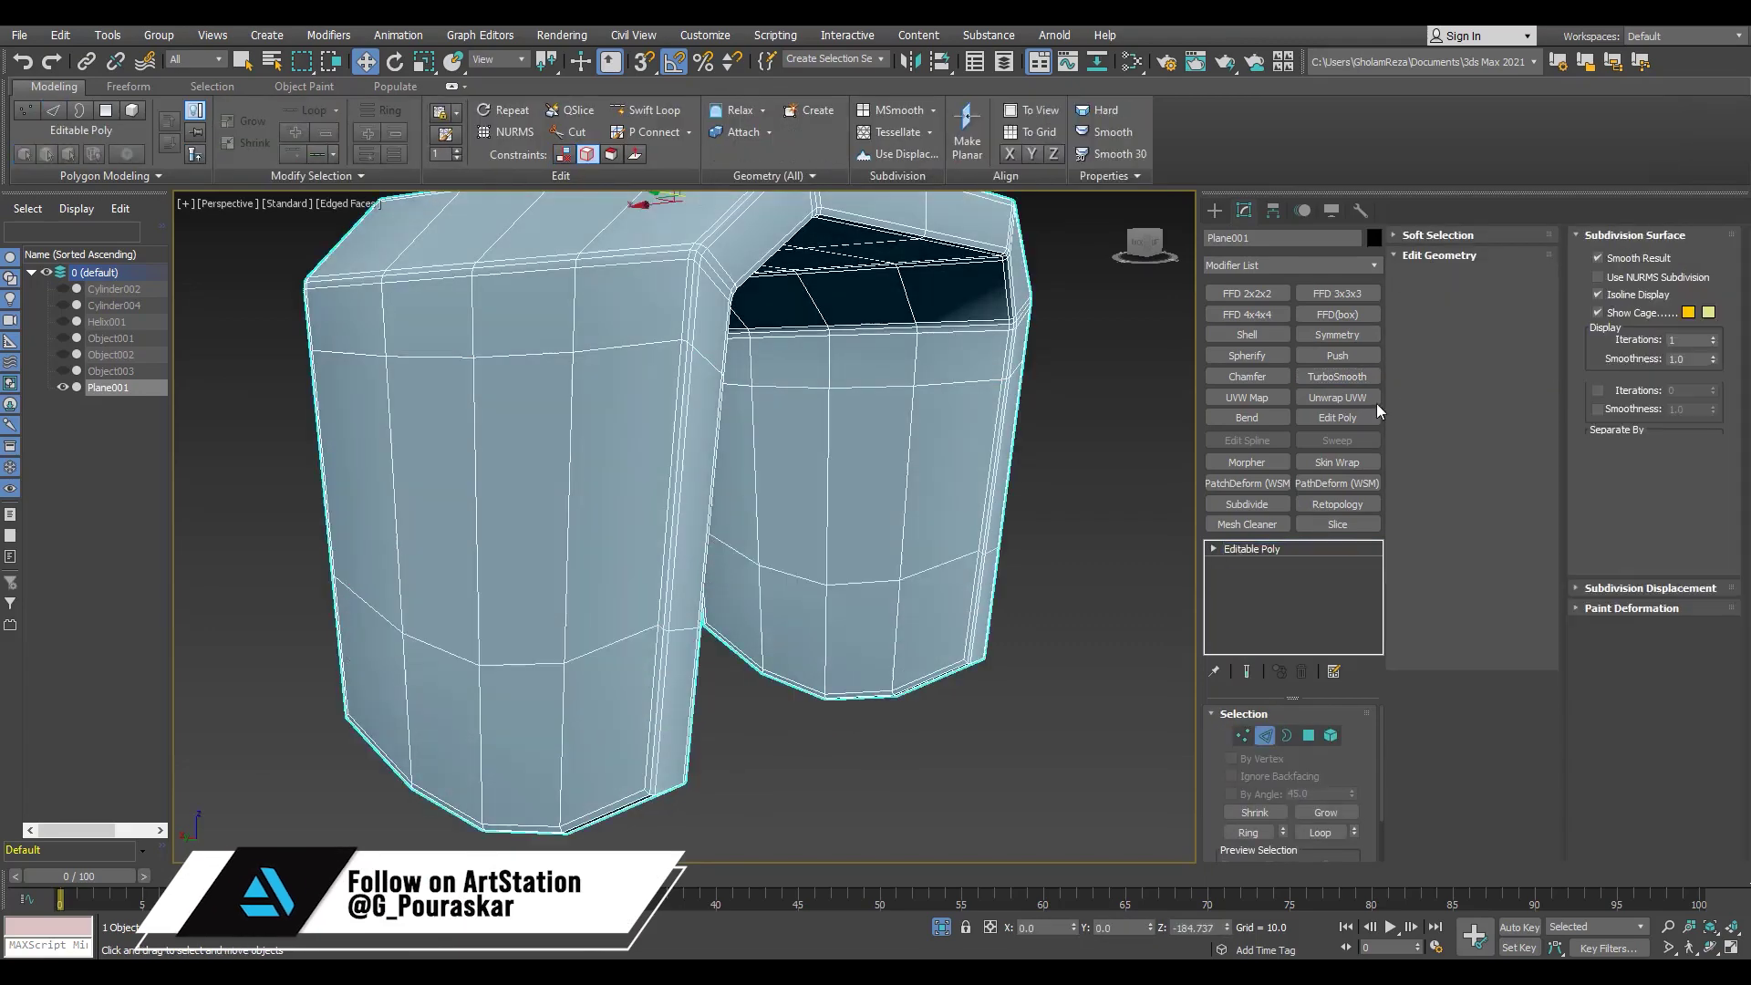
{"action": "left_click", "coordinate": [1337, 376]}
{"action": "key", "text": "F4"}
{"action": "scroll", "coordinate": [639, 734], "scroll_direction": "down", "scroll_amount": 5}
{"action": "key", "text": "ctrl+z"}
{"action": "key", "text": "F4"}
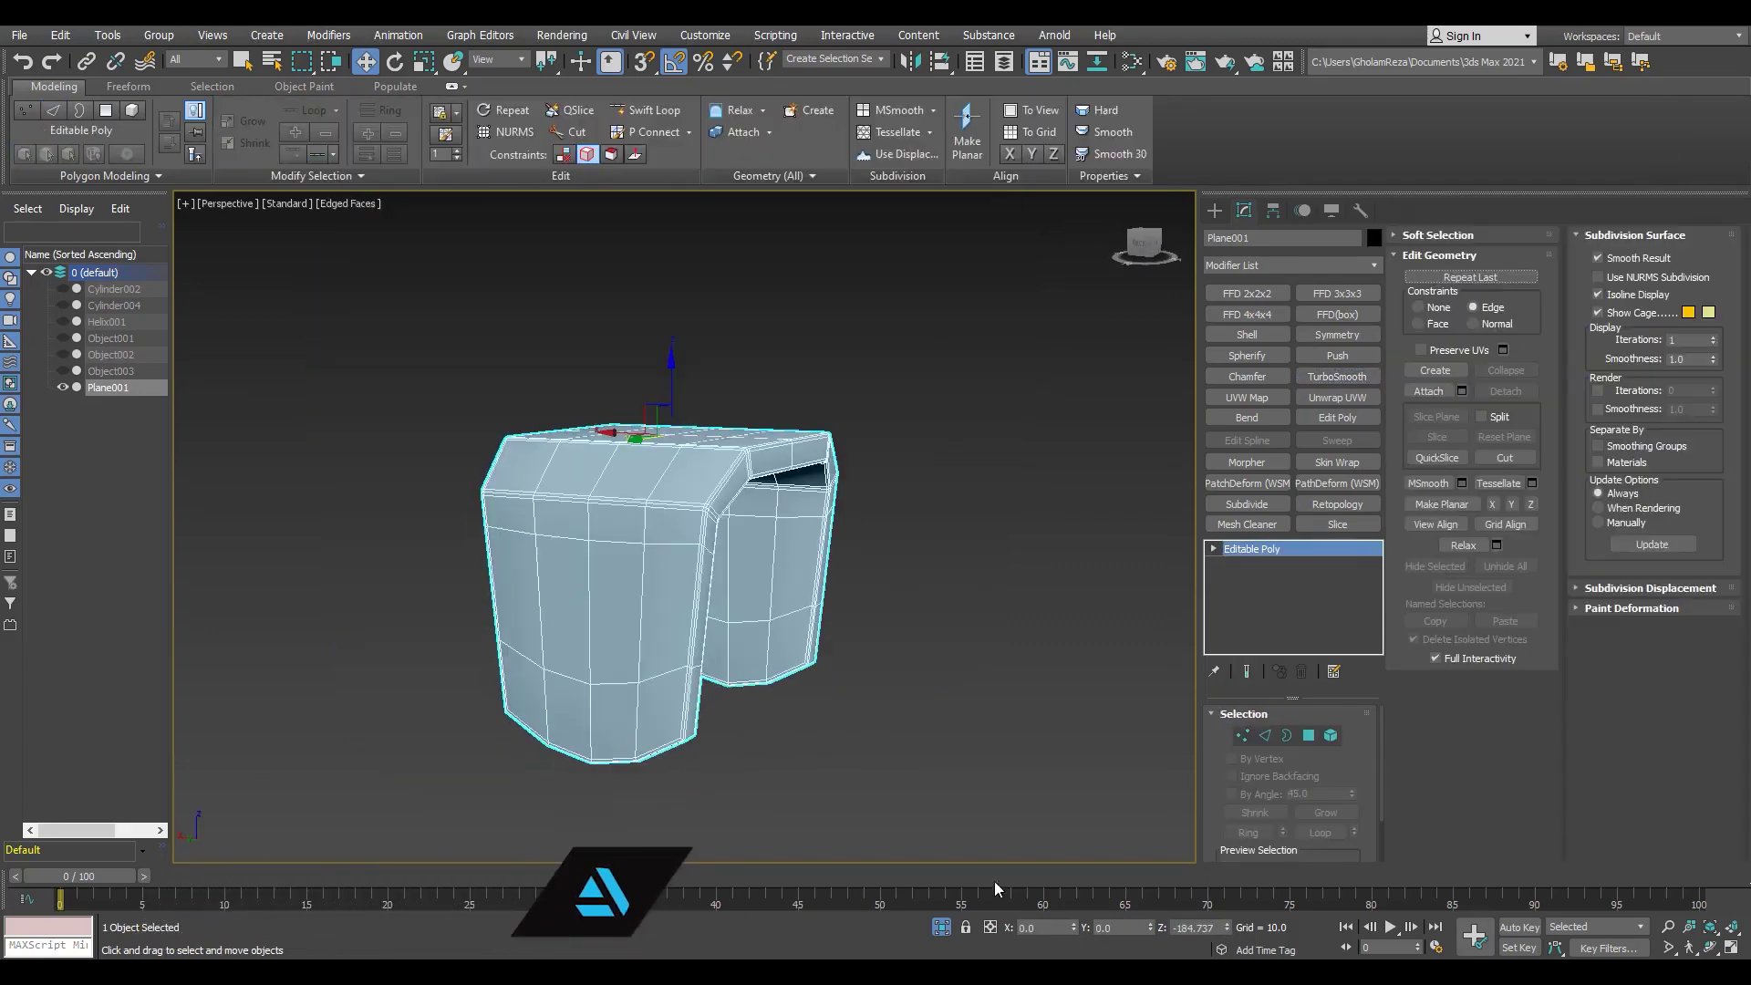
Step: Select all seven shock absorber parts and apply TurboSmooth with 2 iterations
{"action": "key", "text": "alt+q"}
{"action": "scroll", "coordinate": [730, 638], "scroll_direction": "down", "scroll_amount": 3}
{"action": "key", "text": "ctrl+a"}
{"action": "scroll", "coordinate": [767, 638], "scroll_direction": "up", "scroll_amount": 6}
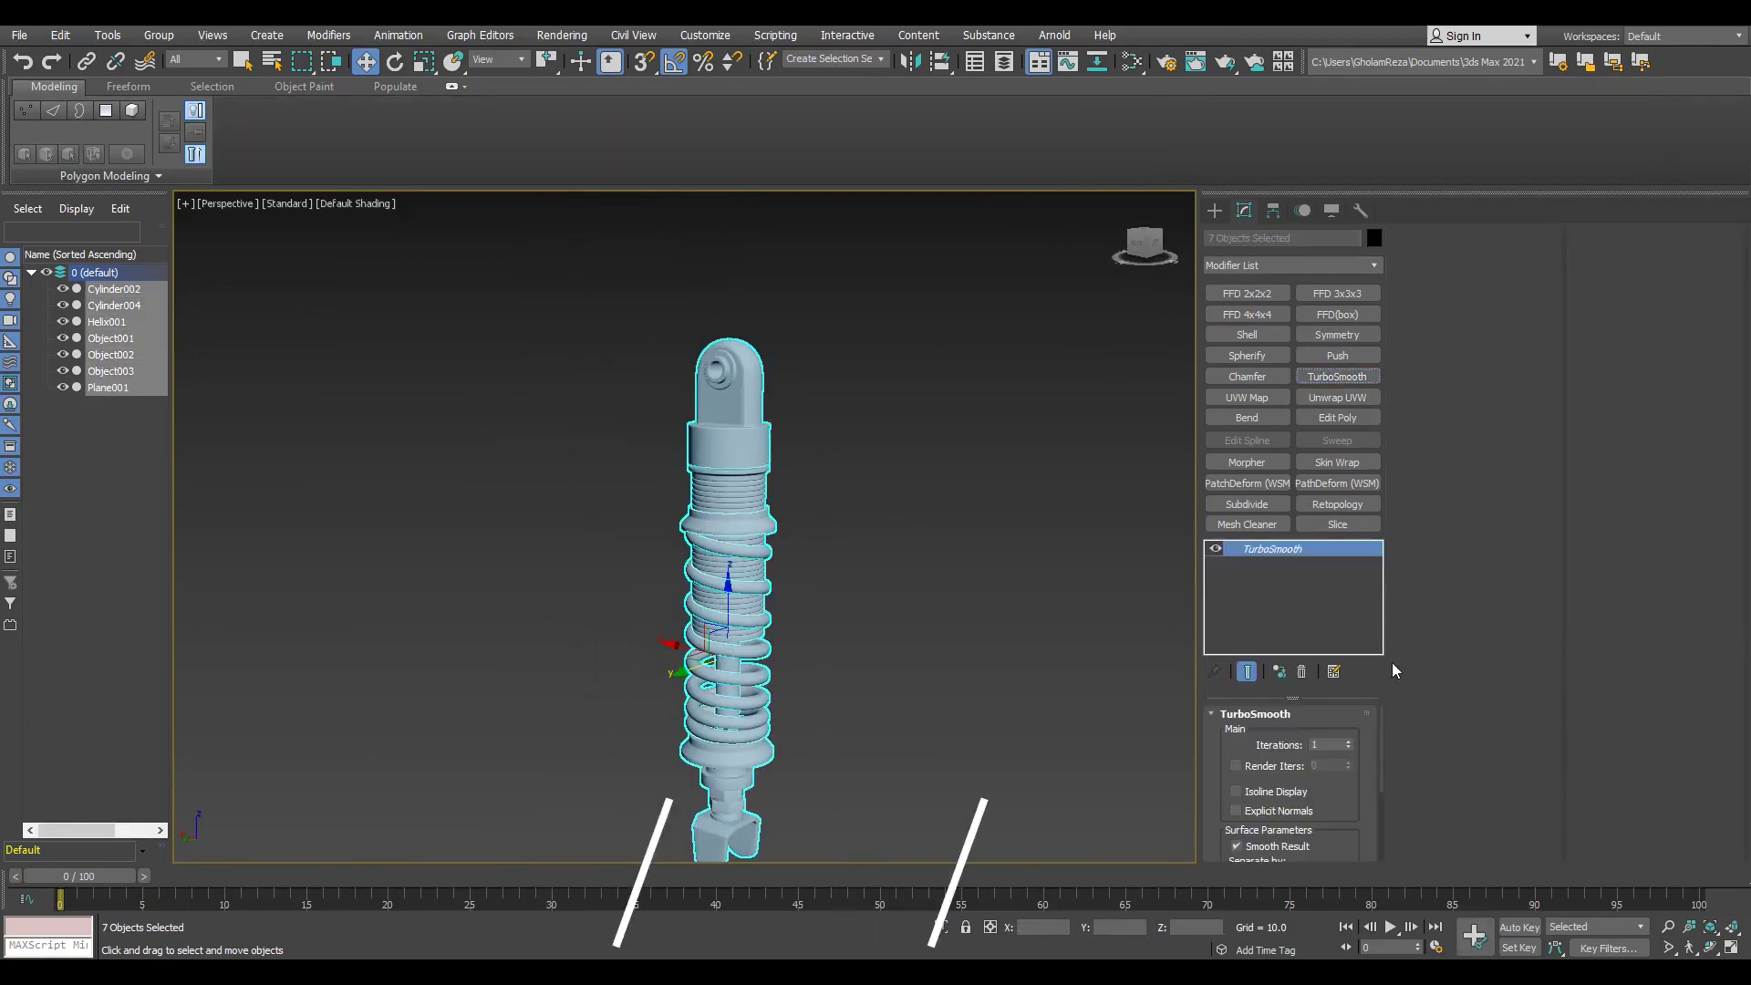
{"action": "left_click", "coordinate": [1347, 740]}
{"action": "scroll", "coordinate": [784, 638], "scroll_direction": "up", "scroll_amount": 2}
{"action": "scroll", "coordinate": [803, 658], "scroll_direction": "up", "scroll_amount": 5}
{"action": "scroll", "coordinate": [759, 631], "scroll_direction": "down", "scroll_amount": 5}
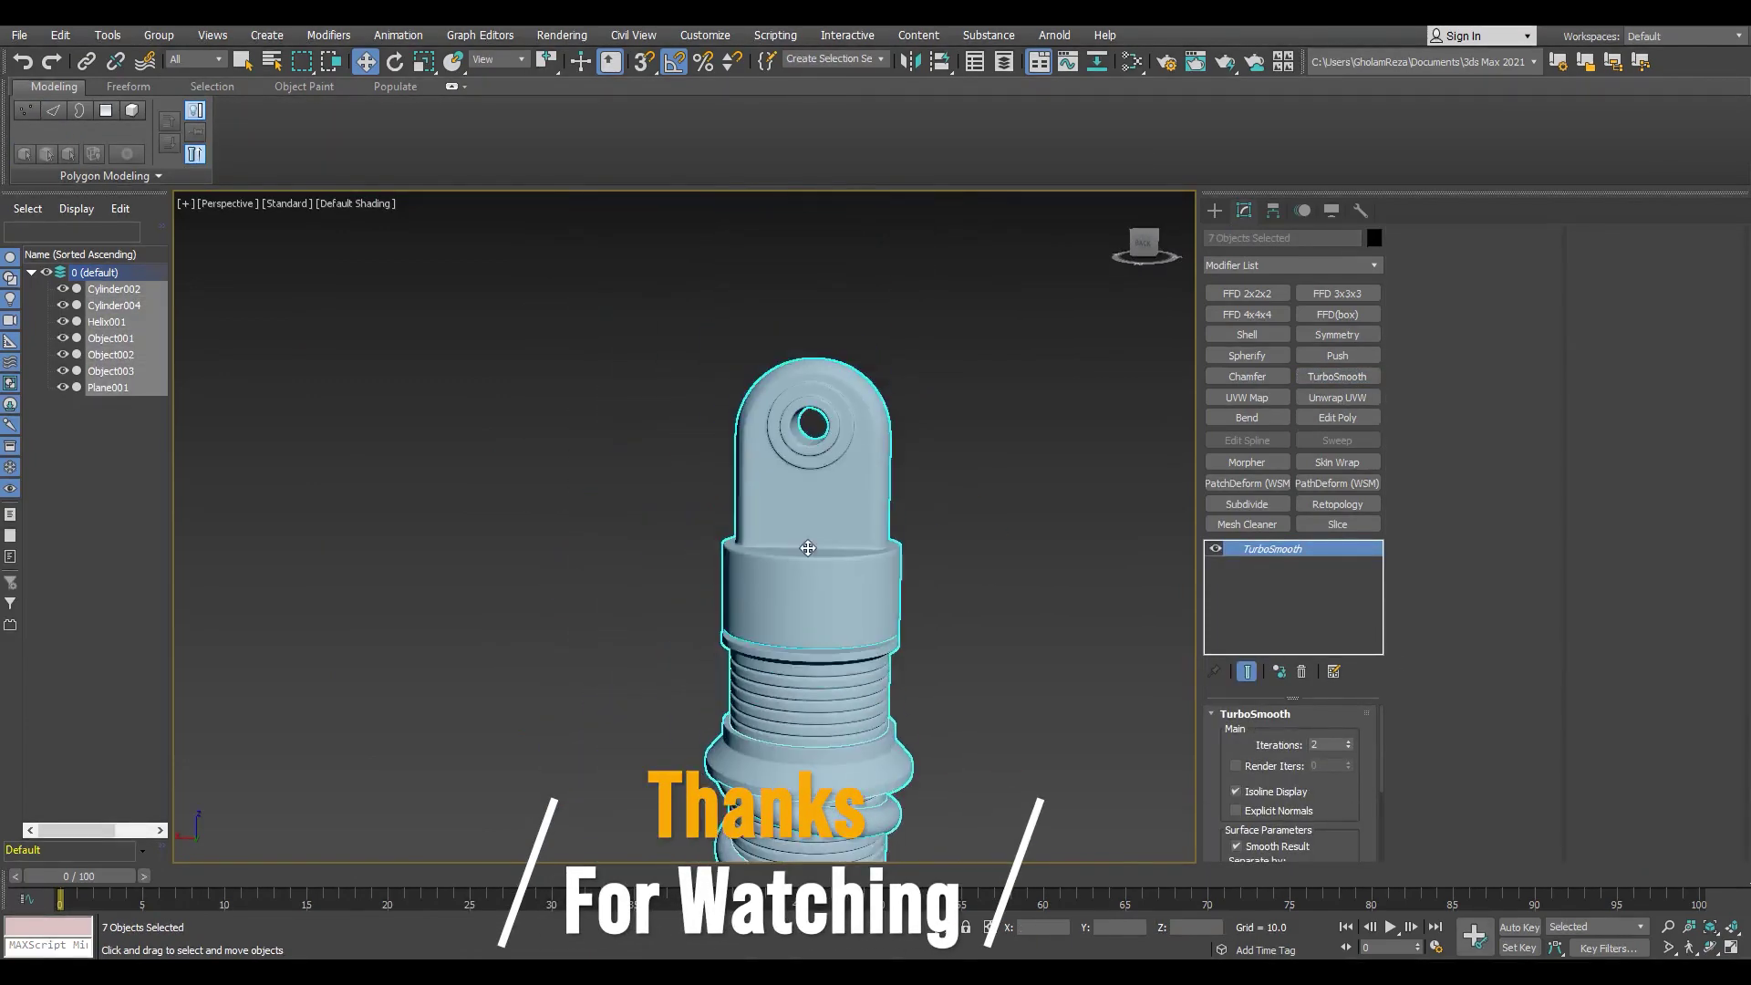
{"action": "scroll", "coordinate": [775, 510], "scroll_direction": "up", "scroll_amount": 3}
{"action": "scroll", "coordinate": [747, 547], "scroll_direction": "down", "scroll_amount": 4}
{"action": "scroll", "coordinate": [708, 539], "scroll_direction": "up", "scroll_amount": 4}
{"action": "scroll", "coordinate": [708, 538], "scroll_direction": "down", "scroll_amount": 2}
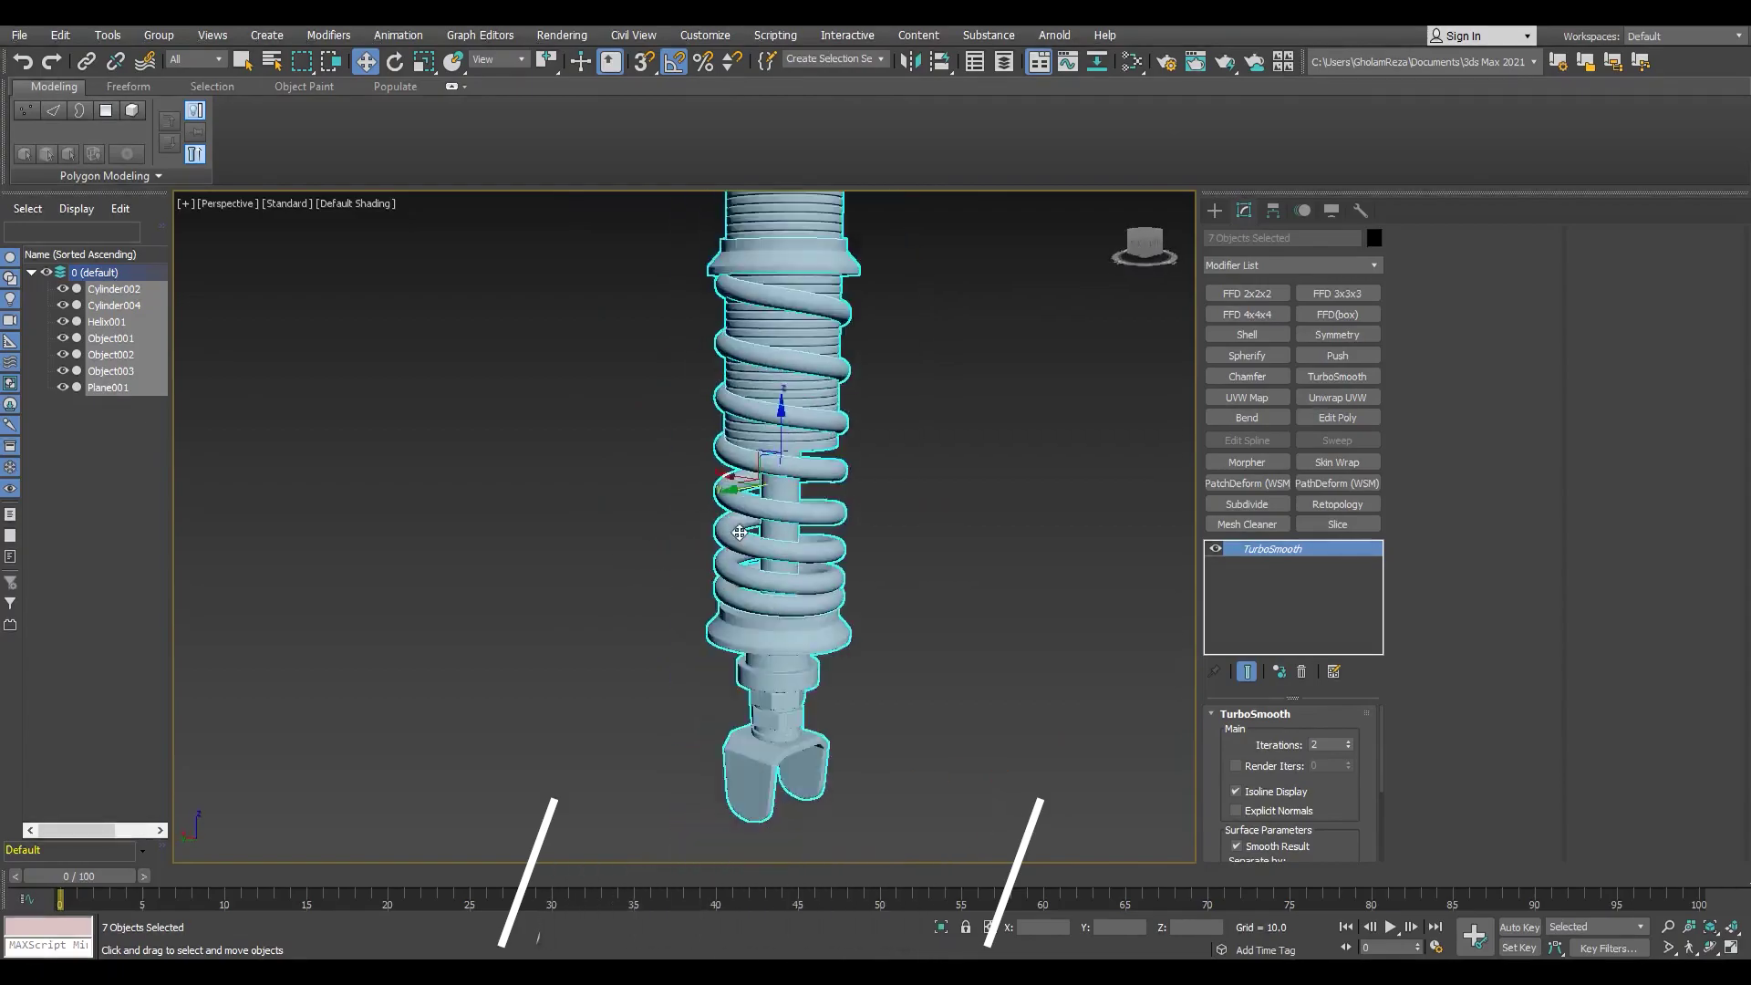